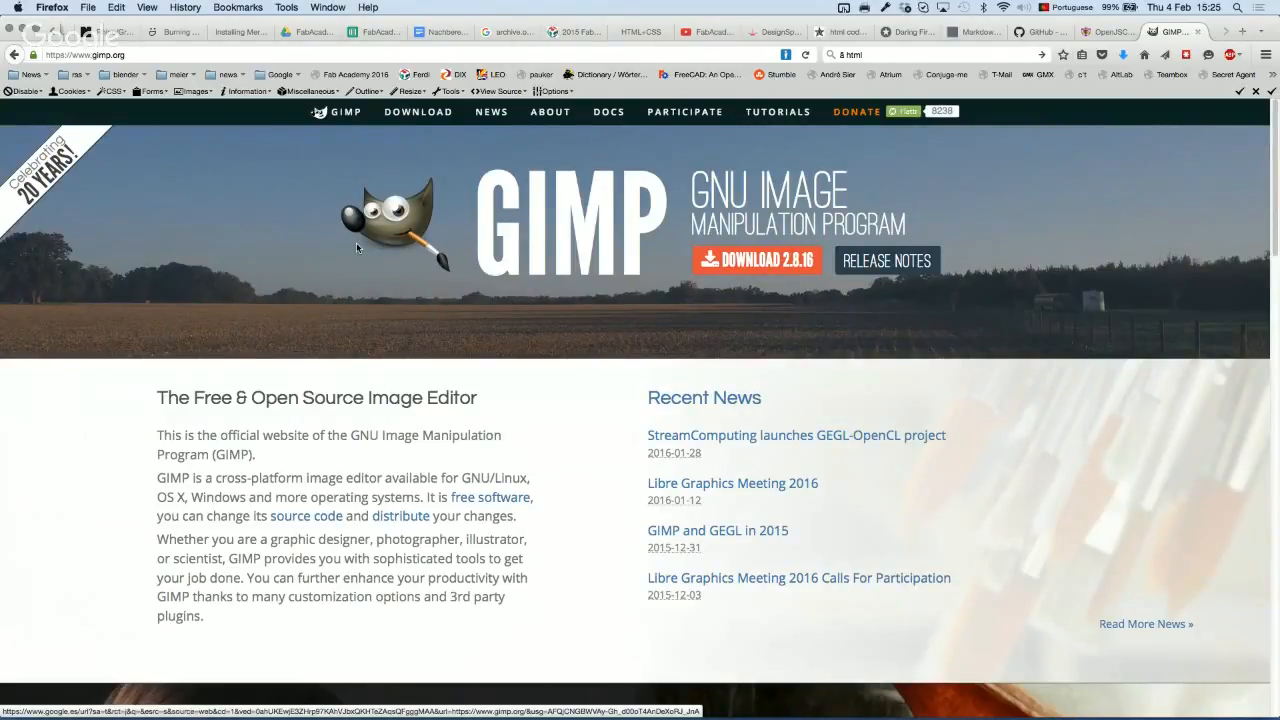
Step: Search the web for 'gimpshop' in a new browser tab
{"action": "left_click", "coordinate": [1243, 33]}
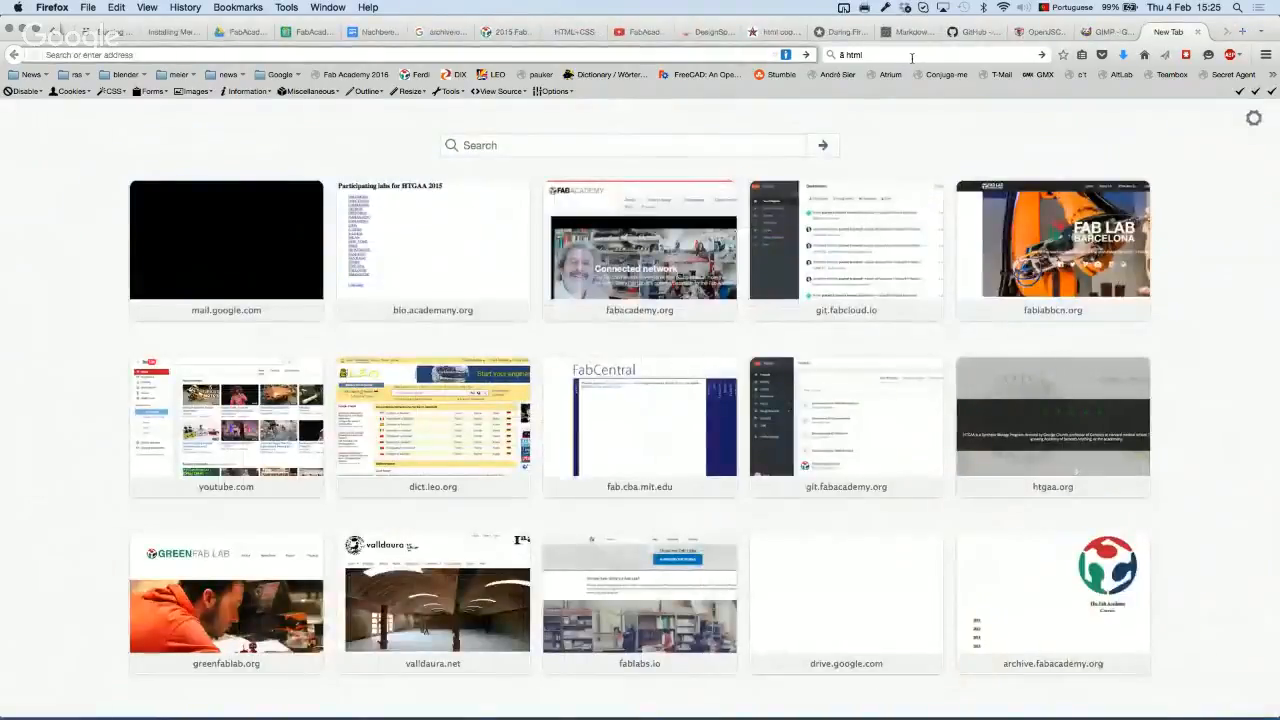
{"action": "left_click", "coordinate": [911, 57]}
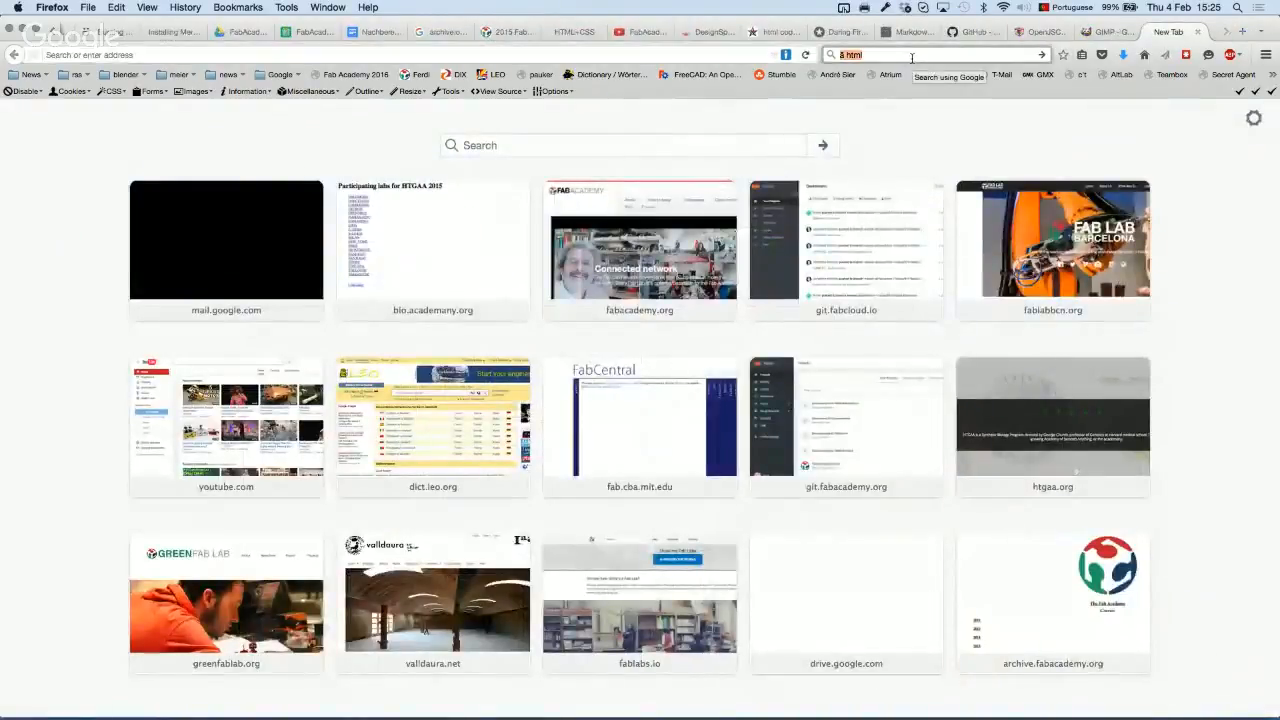
{"action": "type", "text": "gimp"}
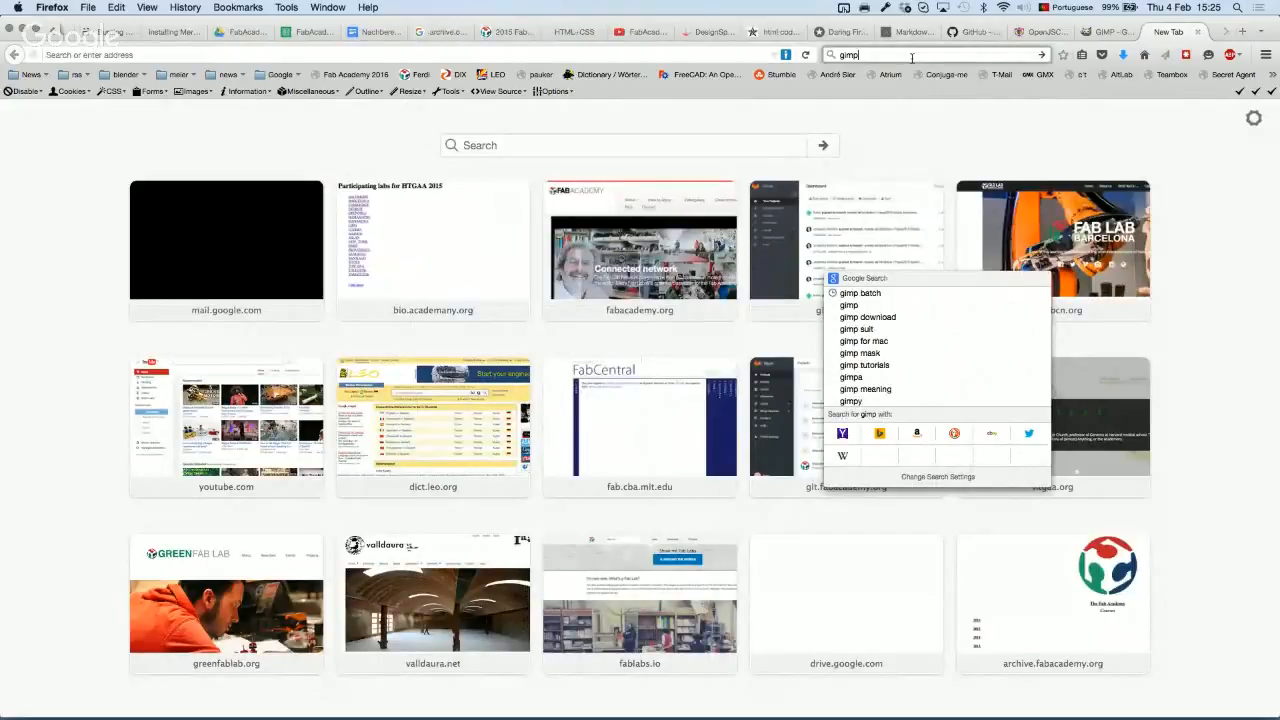
{"action": "type", "text": "shop"}
{"action": "key", "text": "Return"}
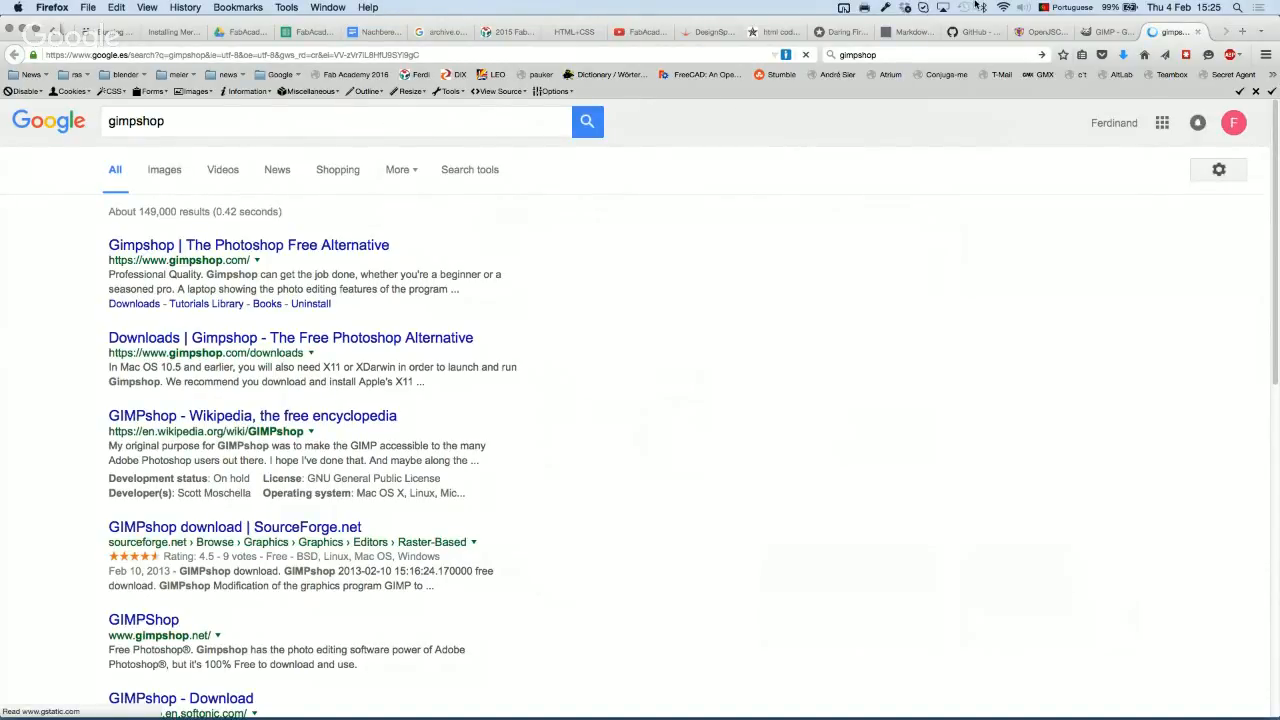
Step: Back on the gimp.org tab, search for 'gimp addons'
{"action": "left_click", "coordinate": [1104, 36]}
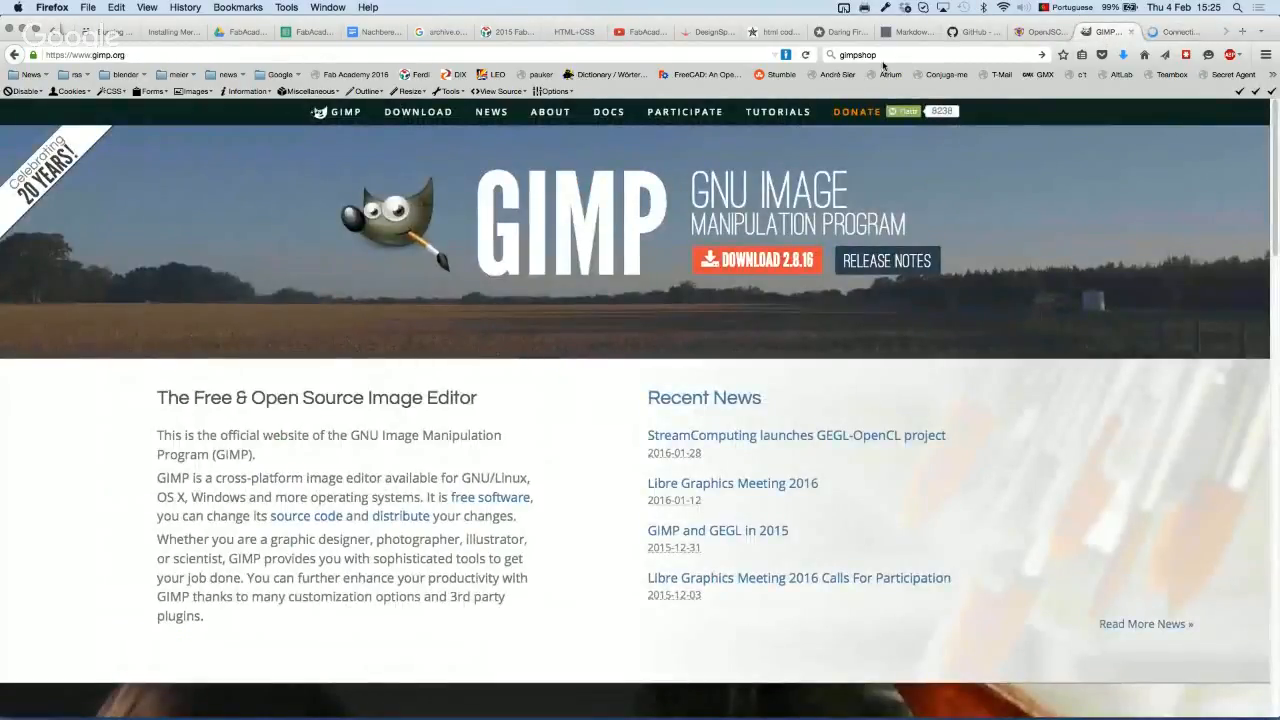
{"action": "key", "text": "super+k"}
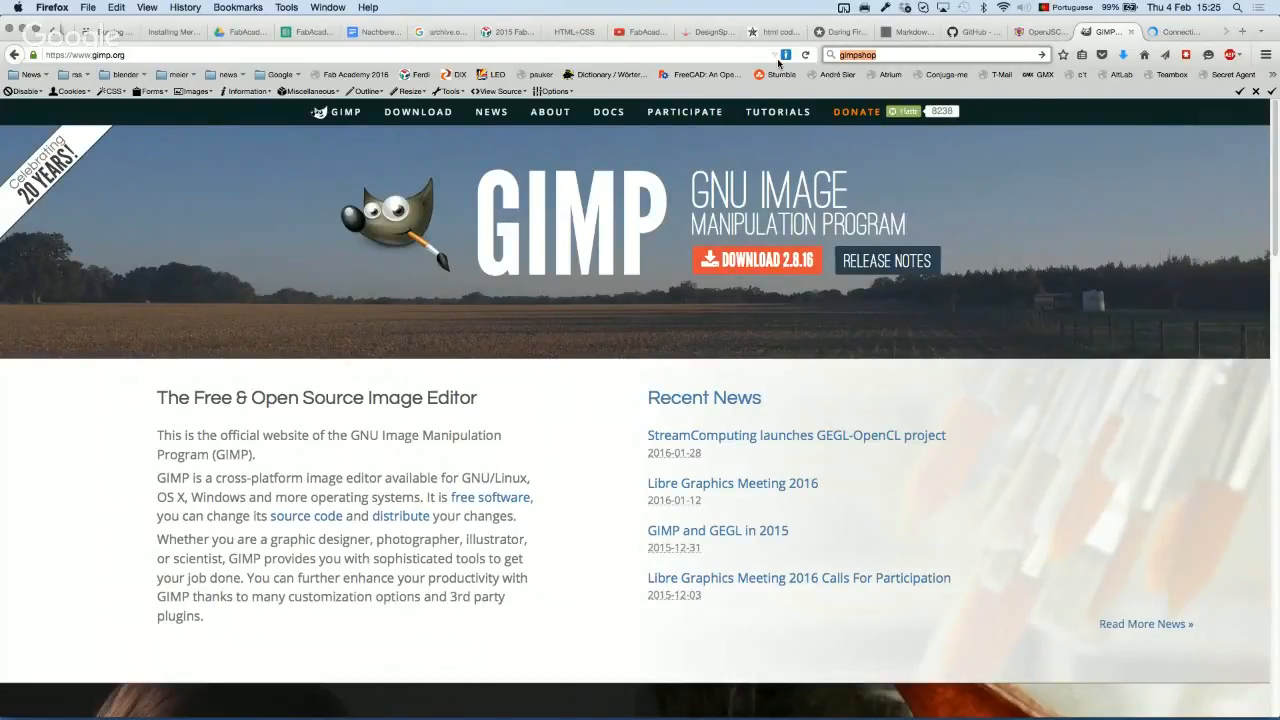
{"action": "type", "text": "gimp addons"}
{"action": "key", "text": "Return"}
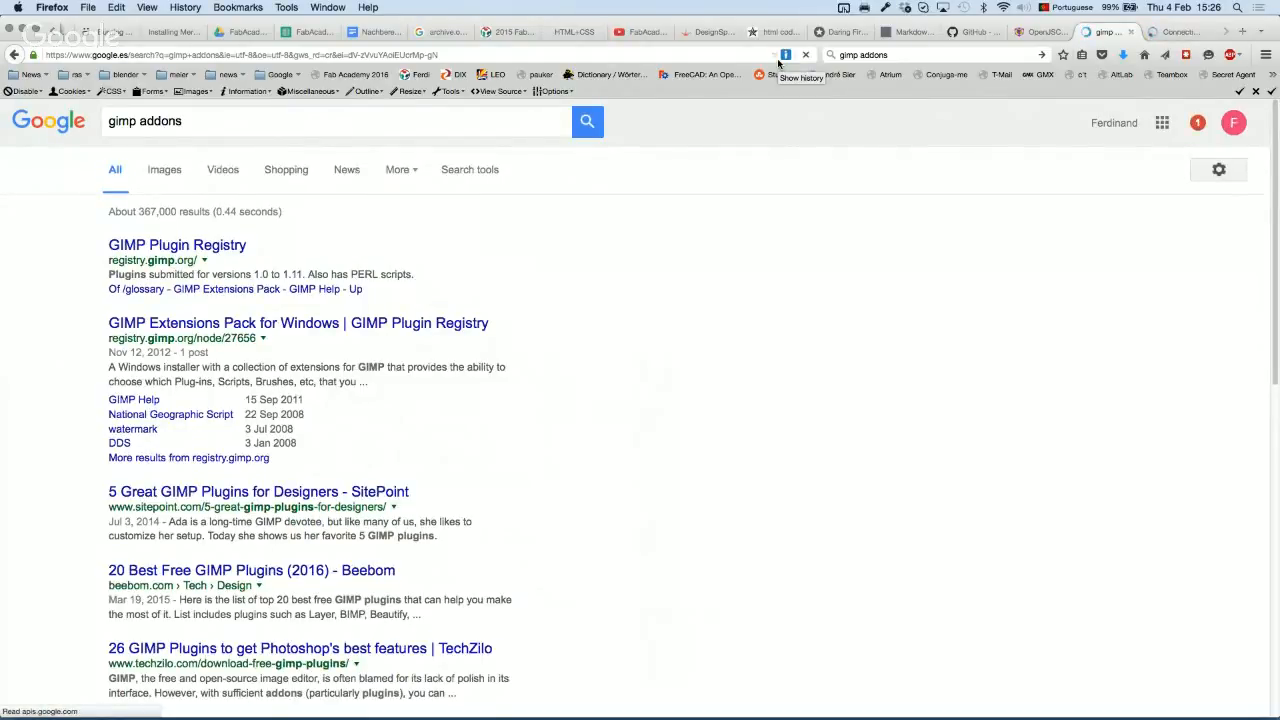
Step: View the 'GIMP Extensions Pack for Windows' registry page, then switch to GIMP
{"action": "left_click", "coordinate": [236, 326]}
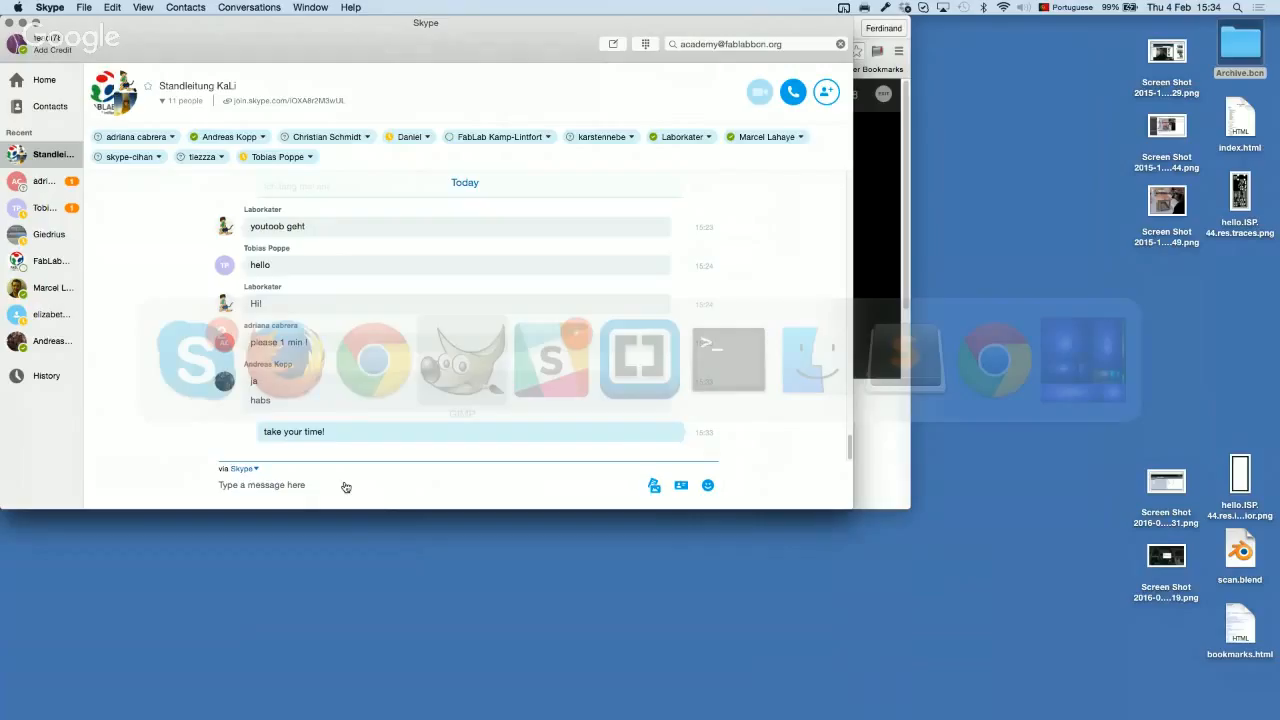
{"action": "key", "text": "super+Tab"}
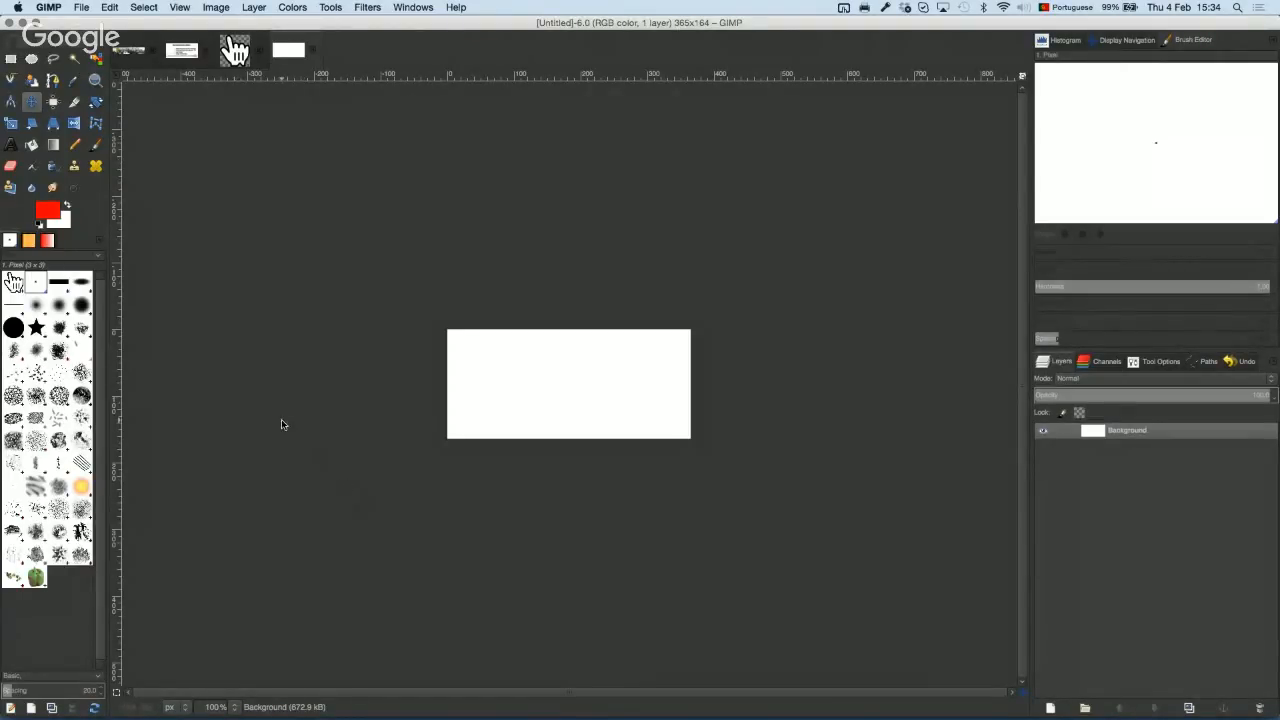
Step: Show the Windows menu with Single-Window Mode and the list of open images
{"action": "left_click", "coordinate": [415, 8]}
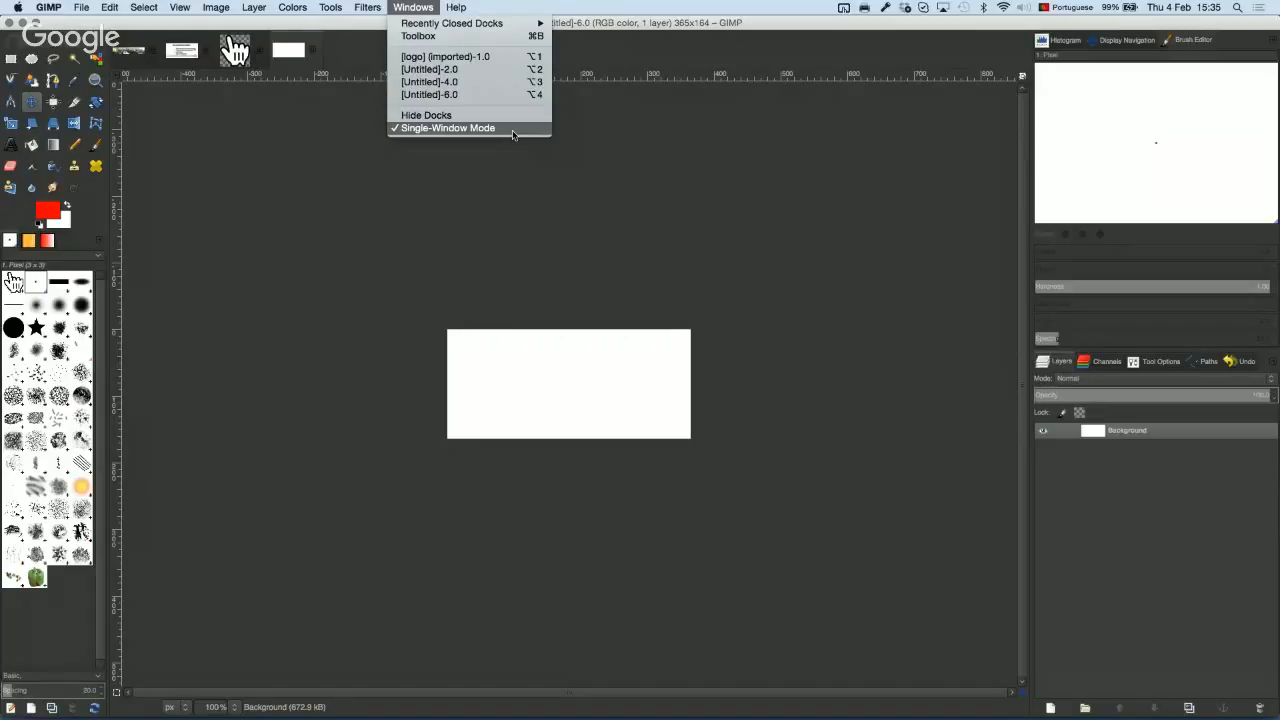
Step: Dismiss the Windows menu and flip between the Tool Options and Layers panels
{"action": "left_click", "coordinate": [531, 169]}
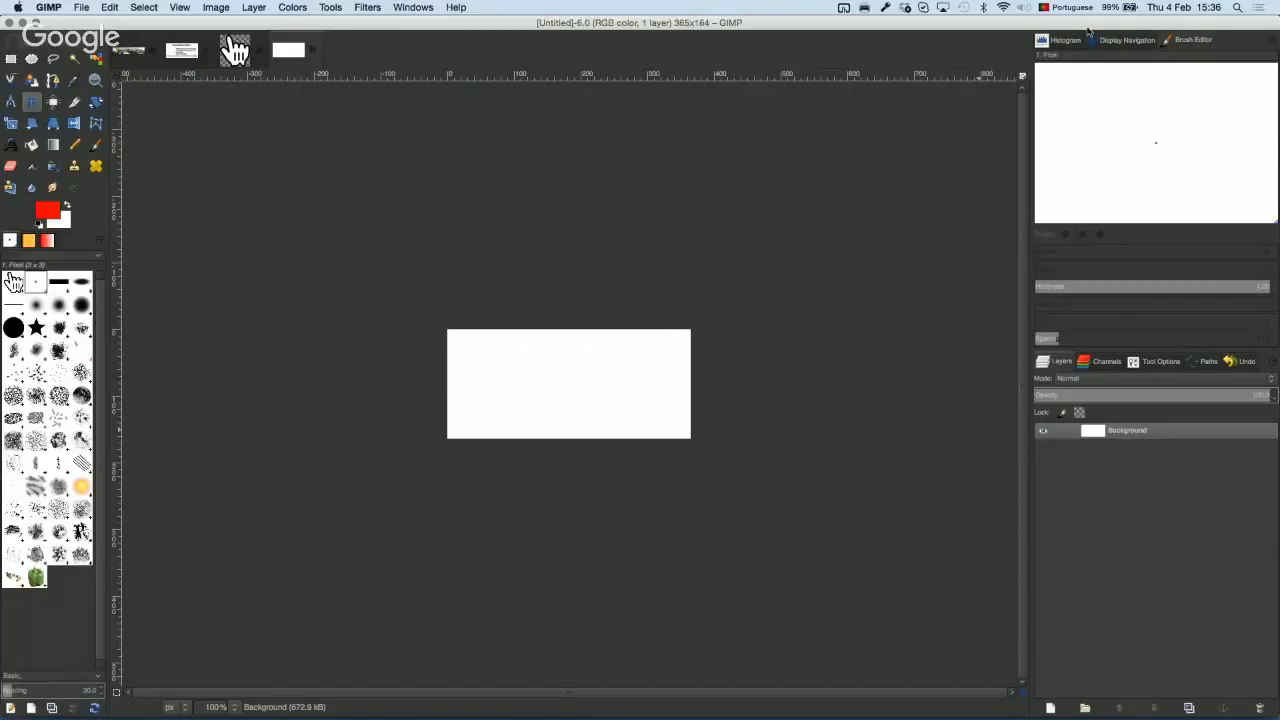
{"action": "left_click", "coordinate": [1106, 362]}
{"action": "left_click", "coordinate": [1140, 366]}
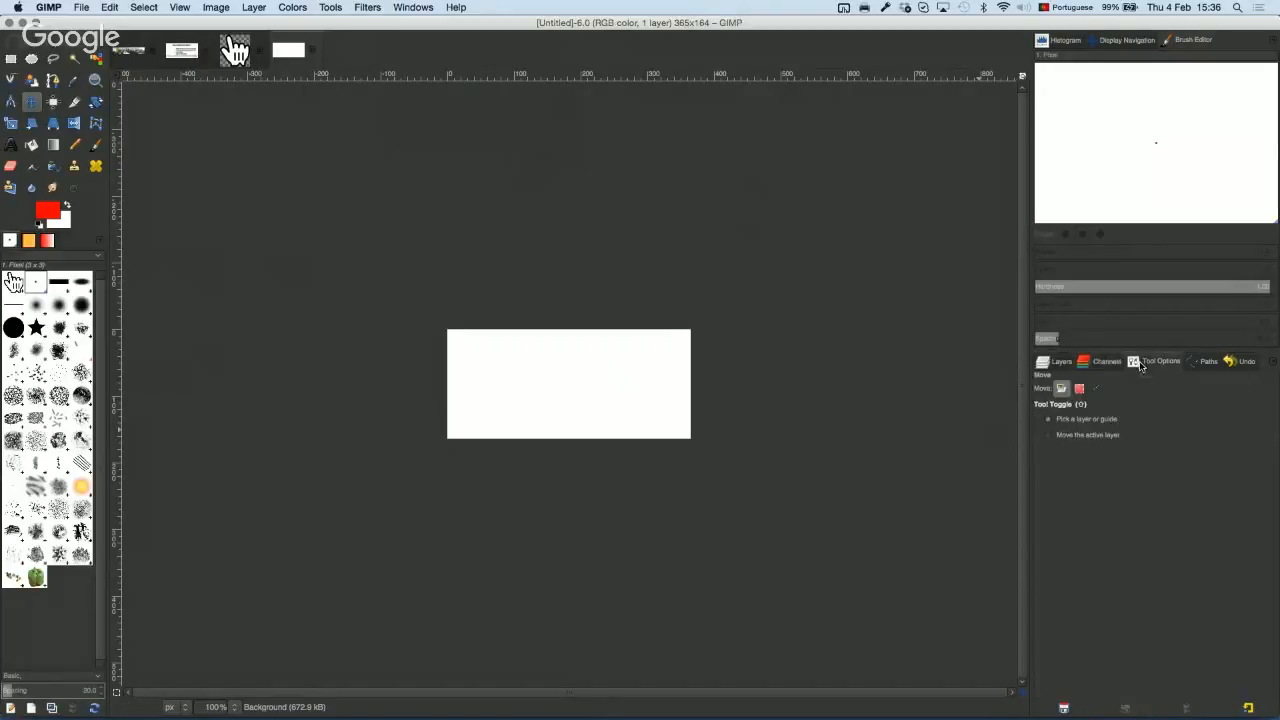
{"action": "left_click", "coordinate": [1205, 364]}
{"action": "left_click", "coordinate": [1064, 363]}
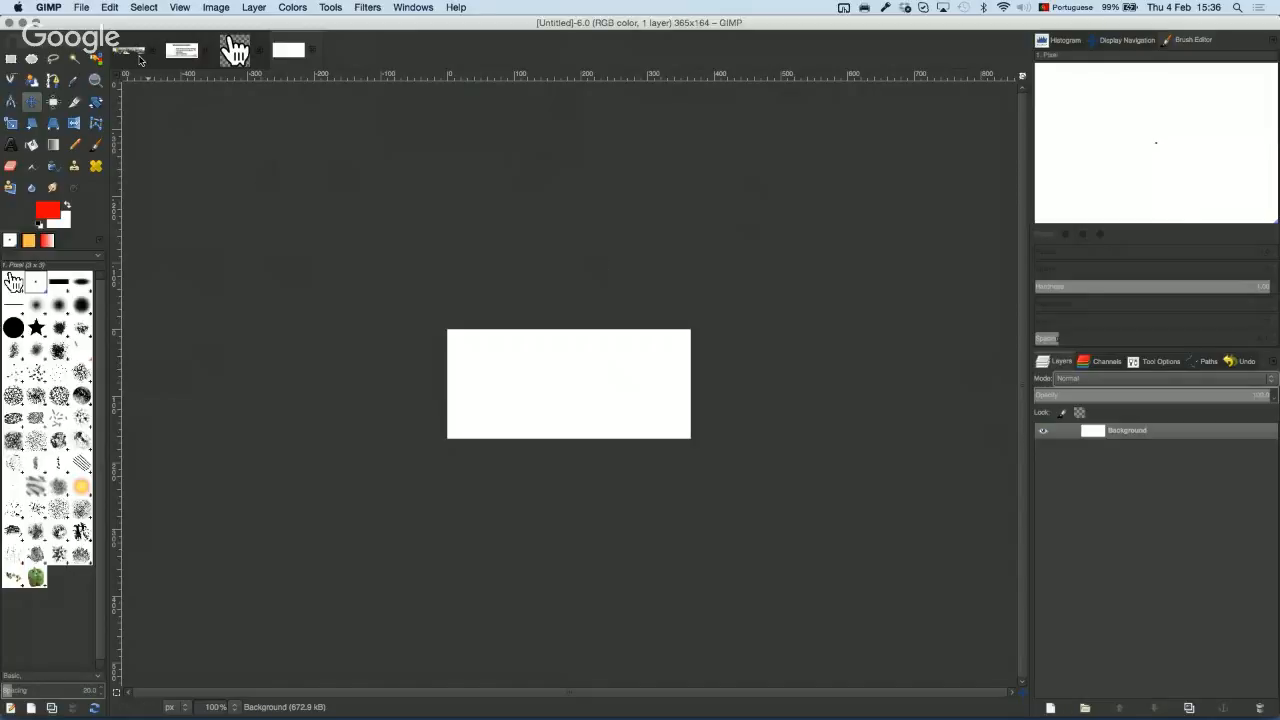
Step: Browse the open image thumbnails, including the hand cursor, ending on the blank white 365×164 image
{"action": "left_click", "coordinate": [140, 58]}
{"action": "left_click", "coordinate": [181, 50]}
{"action": "left_click", "coordinate": [235, 50]}
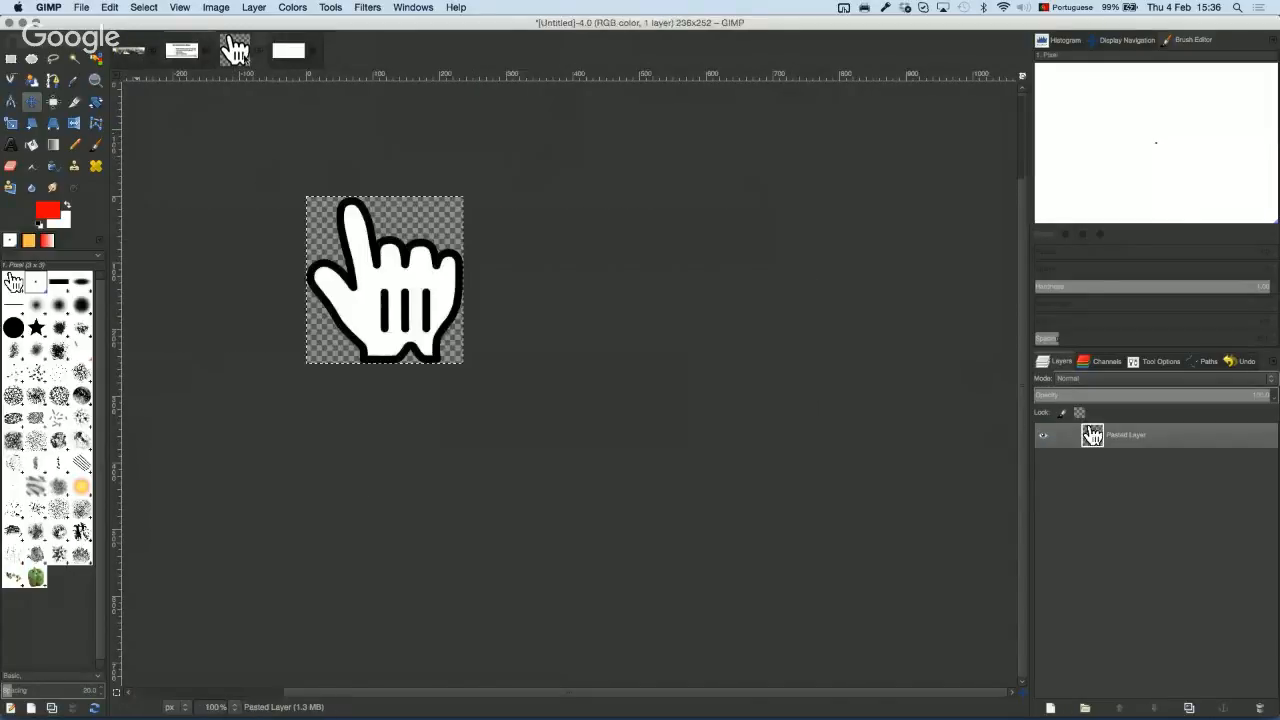
{"action": "left_click", "coordinate": [289, 52]}
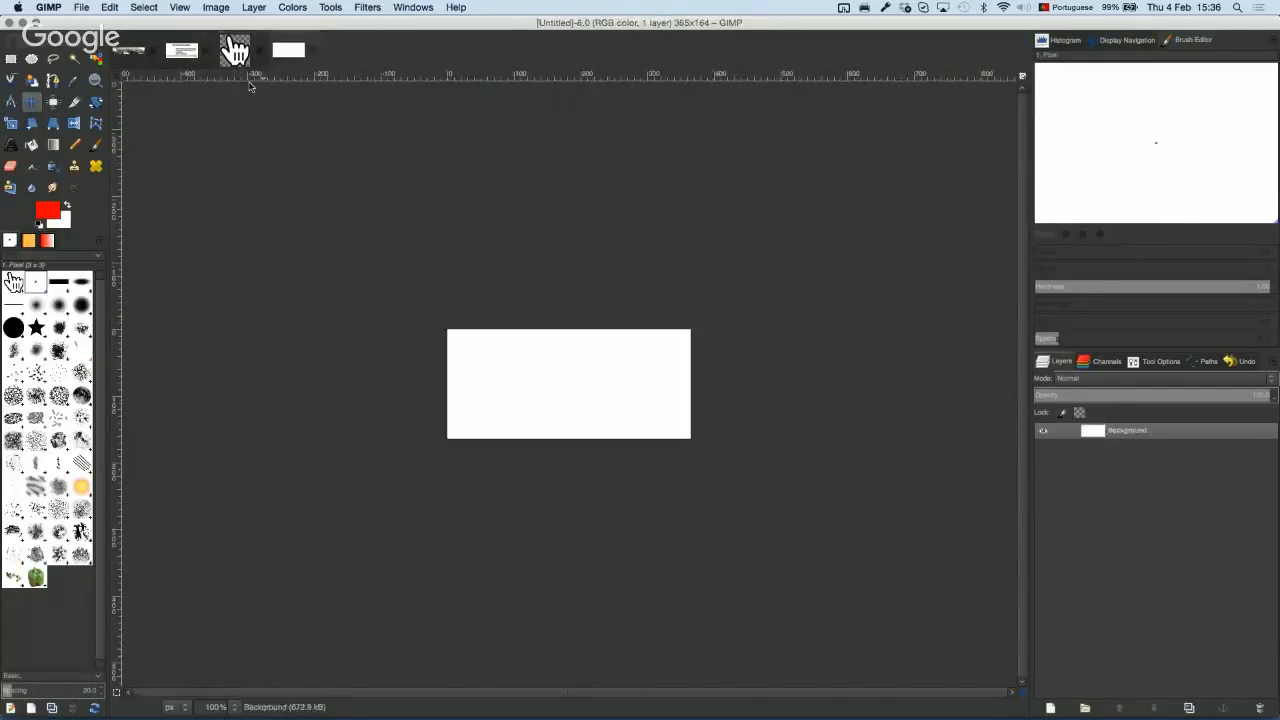
Step: Create a new 1024×768 image from the template, filled with the background colour
{"action": "left_click", "coordinate": [81, 9]}
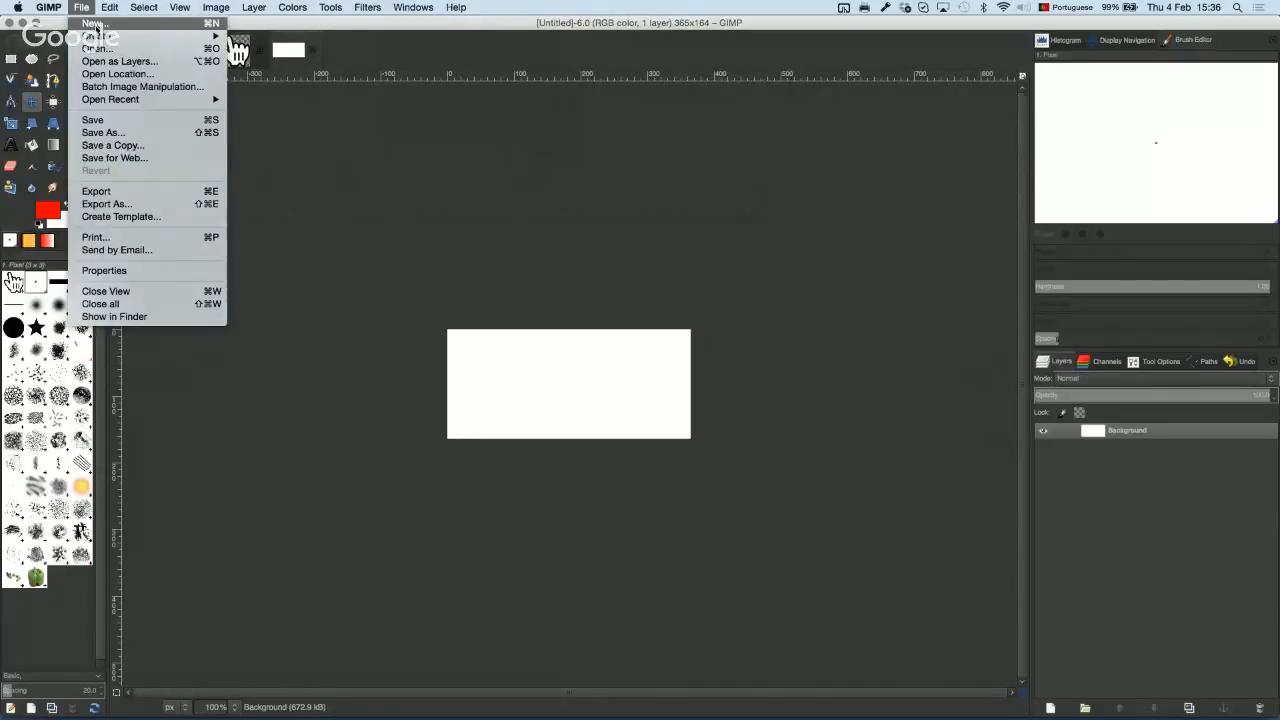
{"action": "left_click", "coordinate": [95, 23]}
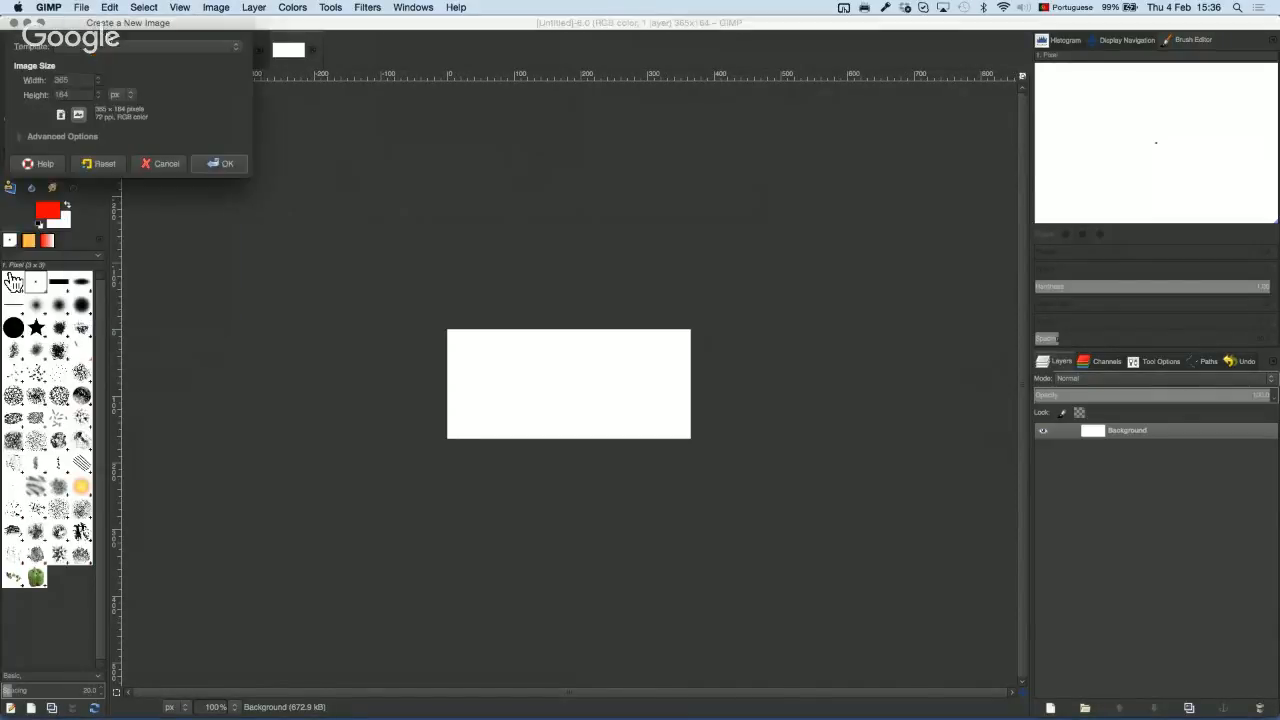
{"action": "left_click", "coordinate": [125, 48]}
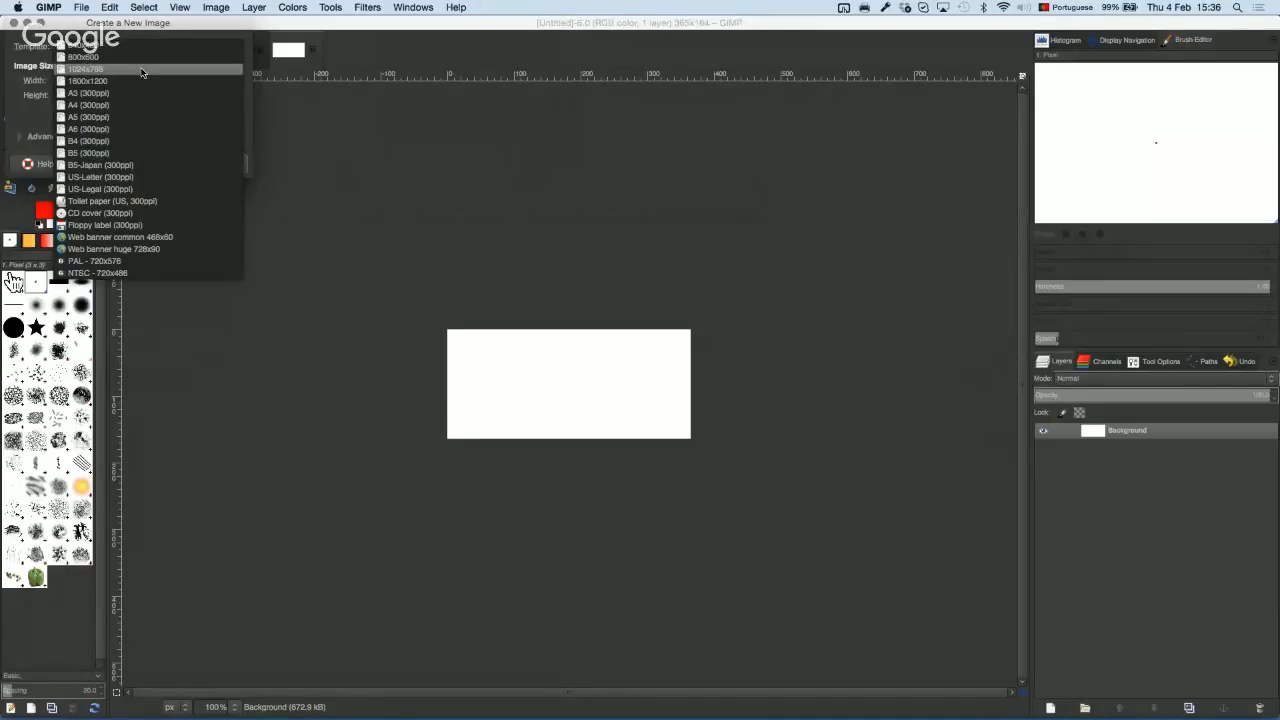
{"action": "left_click", "coordinate": [147, 72]}
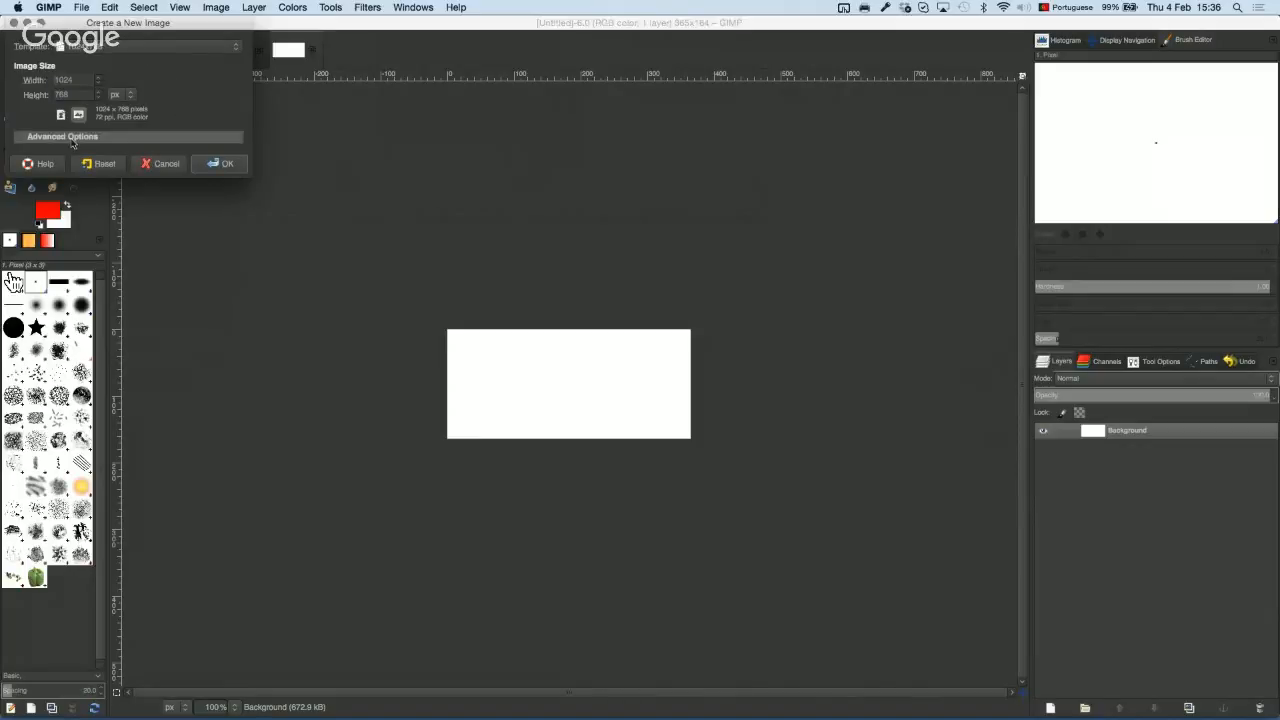
{"action": "left_click", "coordinate": [24, 139]}
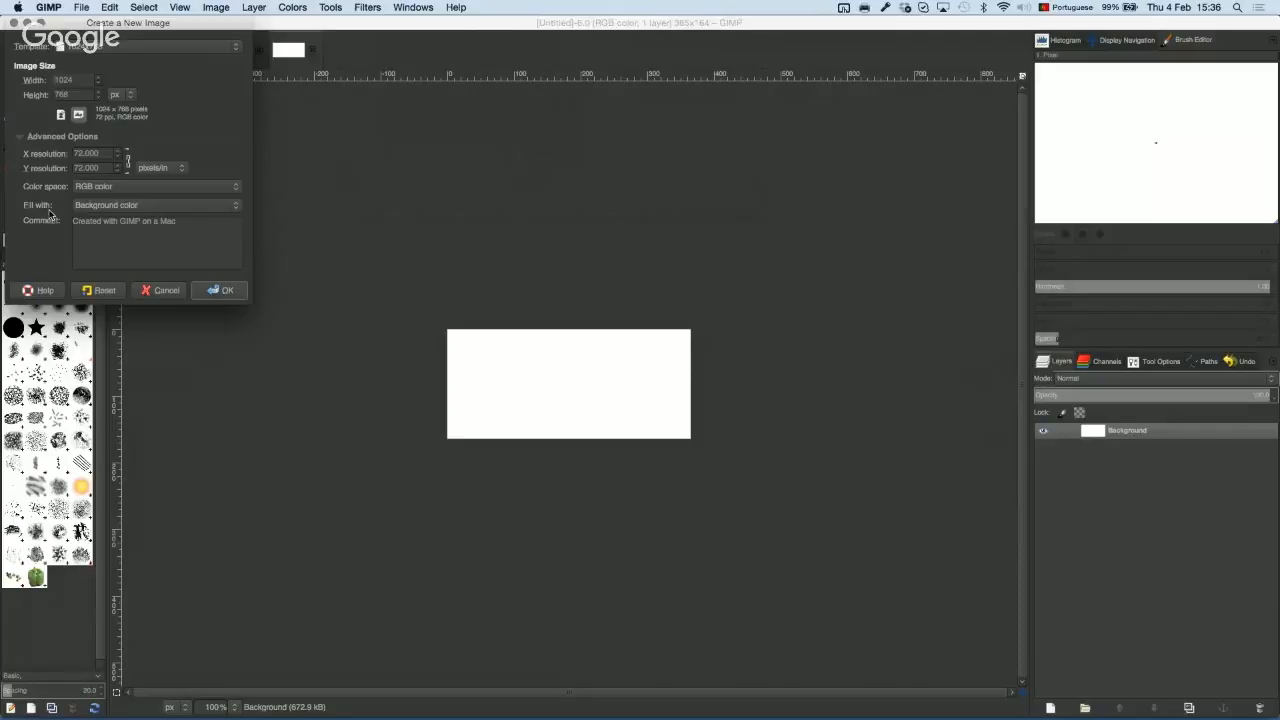
{"action": "left_click", "coordinate": [201, 208]}
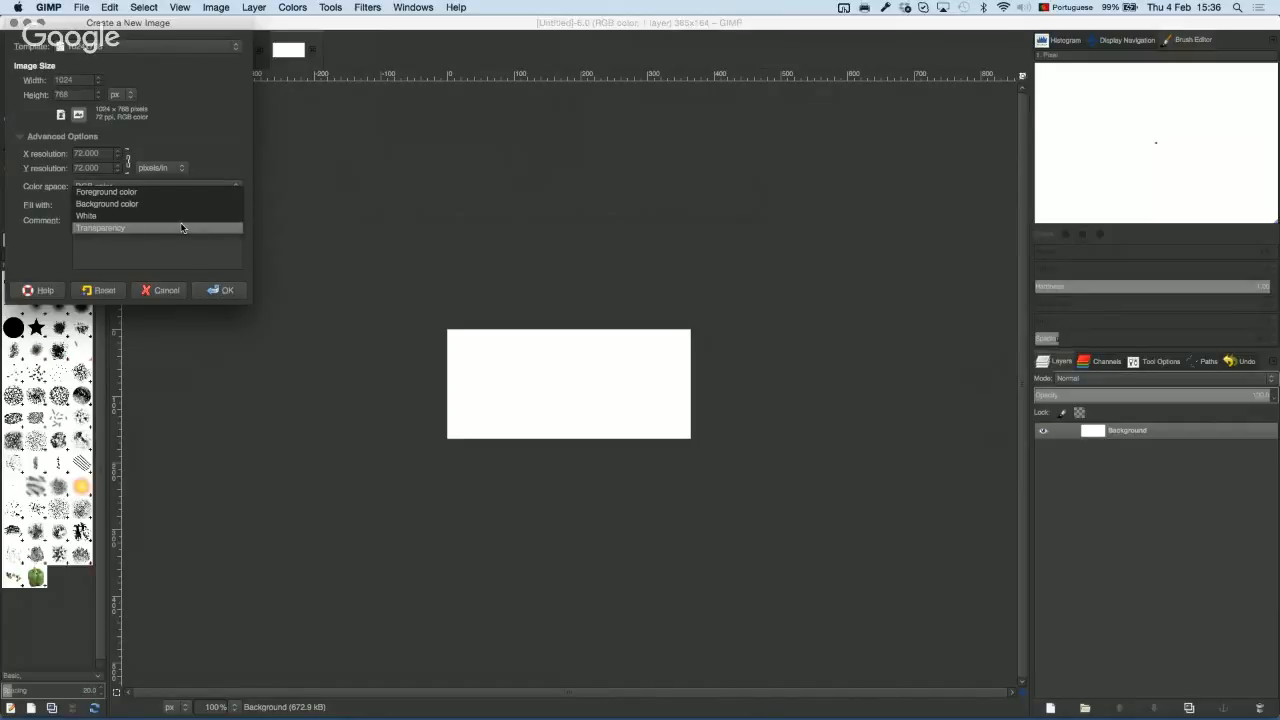
{"action": "left_click", "coordinate": [207, 134]}
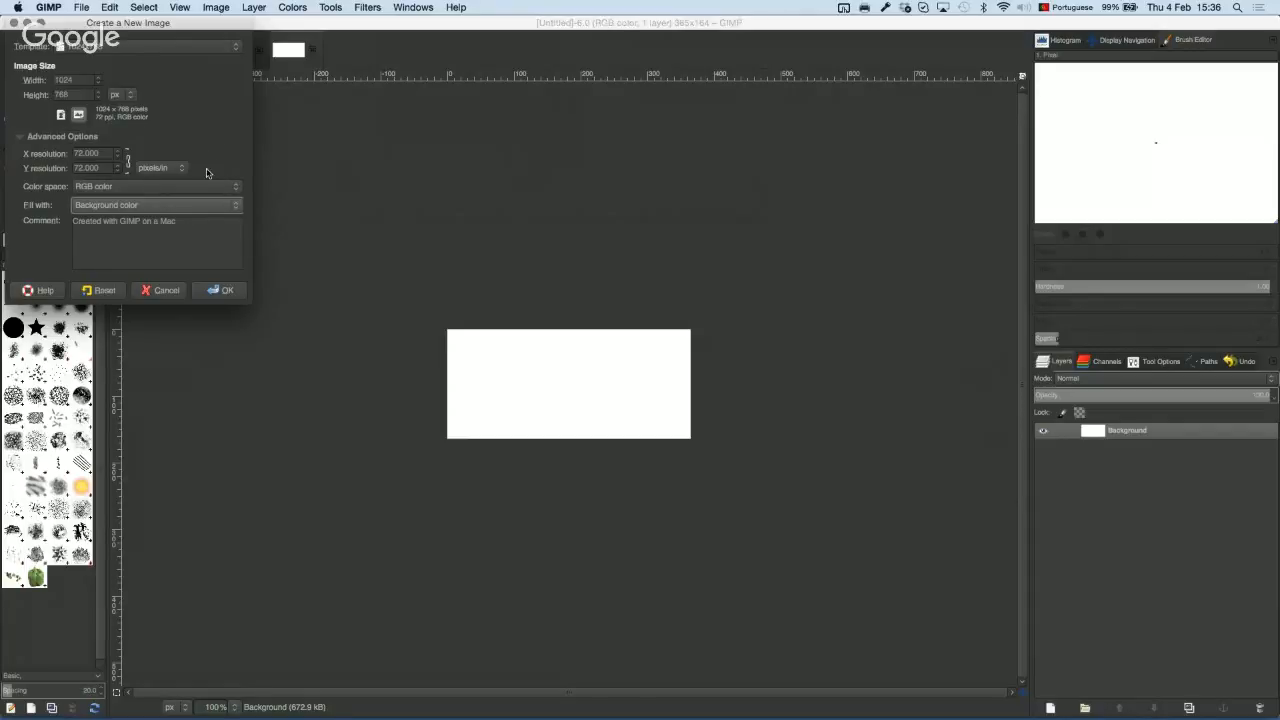
{"action": "left_click", "coordinate": [216, 291]}
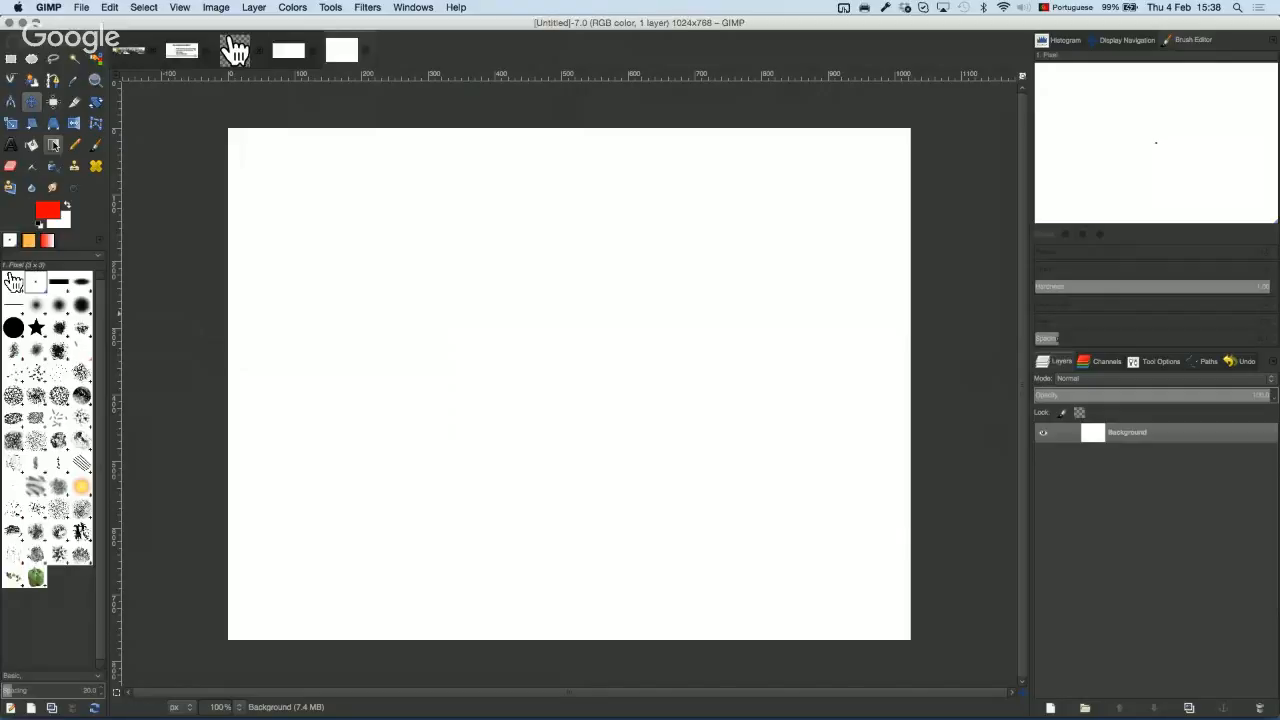
Step: Set up the Paintbrush with the '2. Hardness 100' brush at size about 40
{"action": "left_click", "coordinate": [95, 148]}
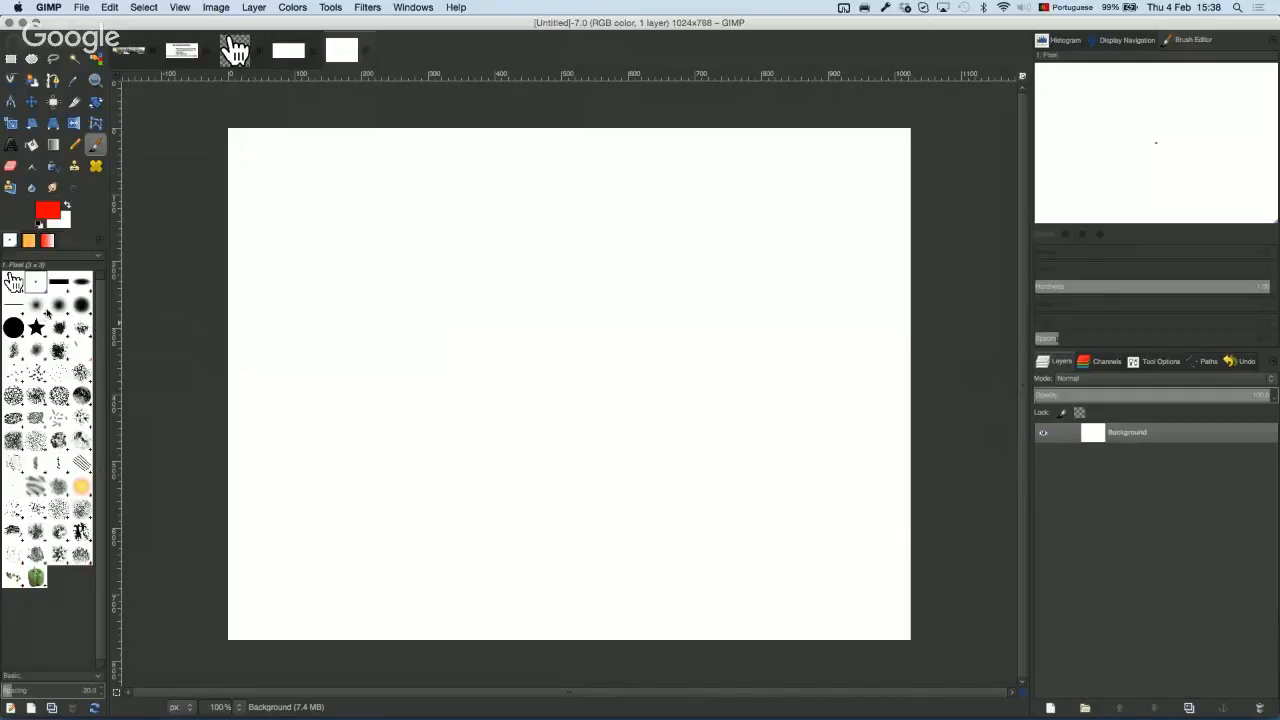
{"action": "left_click", "coordinate": [15, 330]}
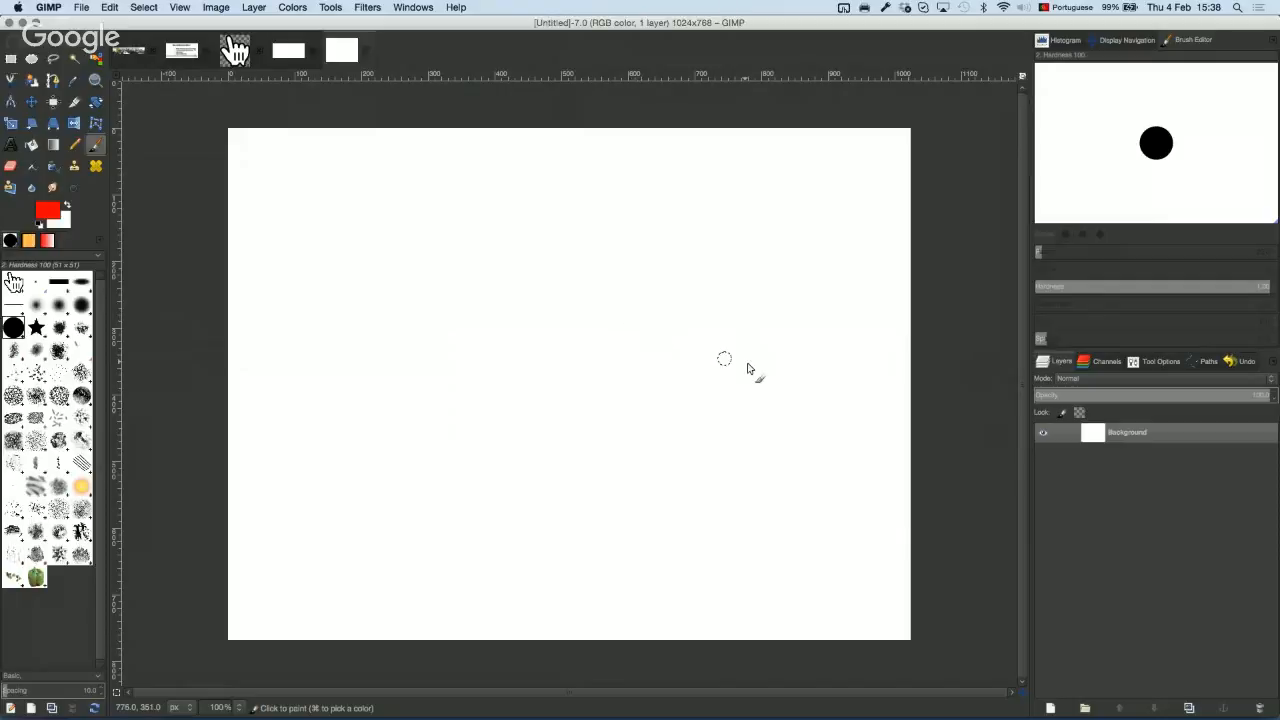
{"action": "left_click", "coordinate": [1160, 362]}
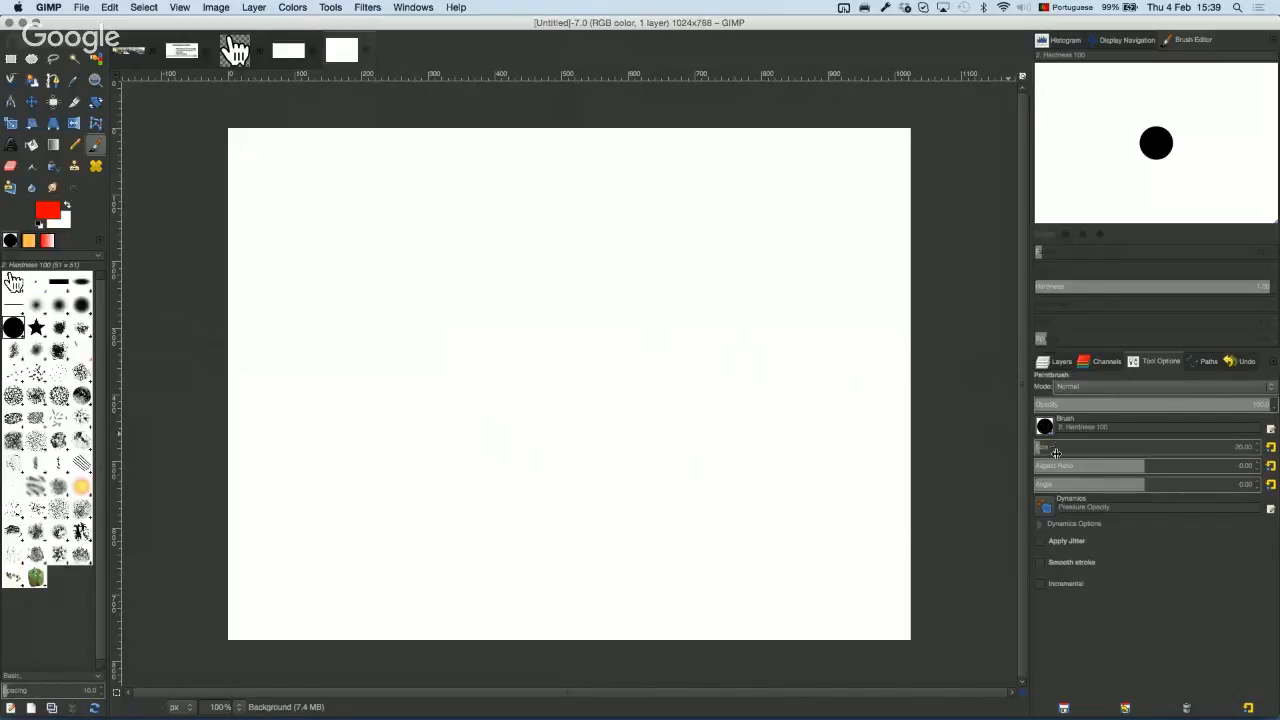
{"action": "left_click_drag", "start_coordinate": [1045, 448], "coordinate": [1188, 446]}
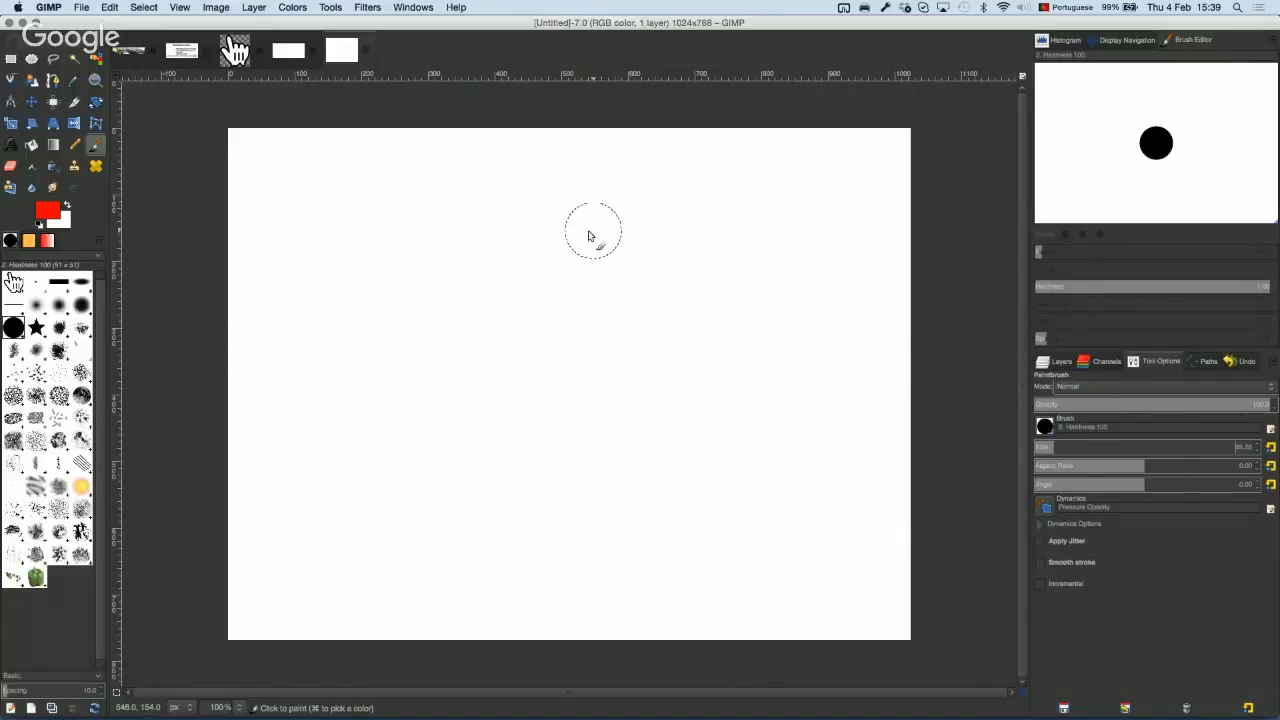
Step: Change the foreground colour from red to yellow
{"action": "left_click", "coordinate": [67, 206]}
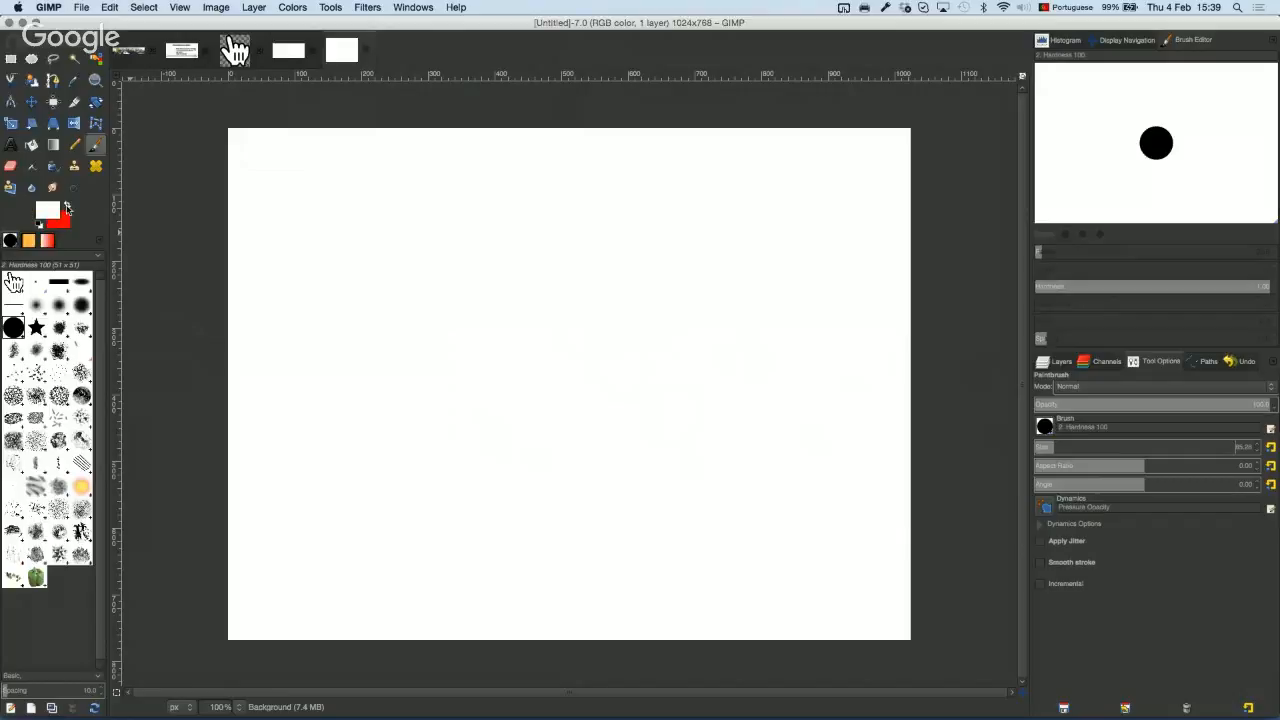
{"action": "left_click", "coordinate": [67, 206]}
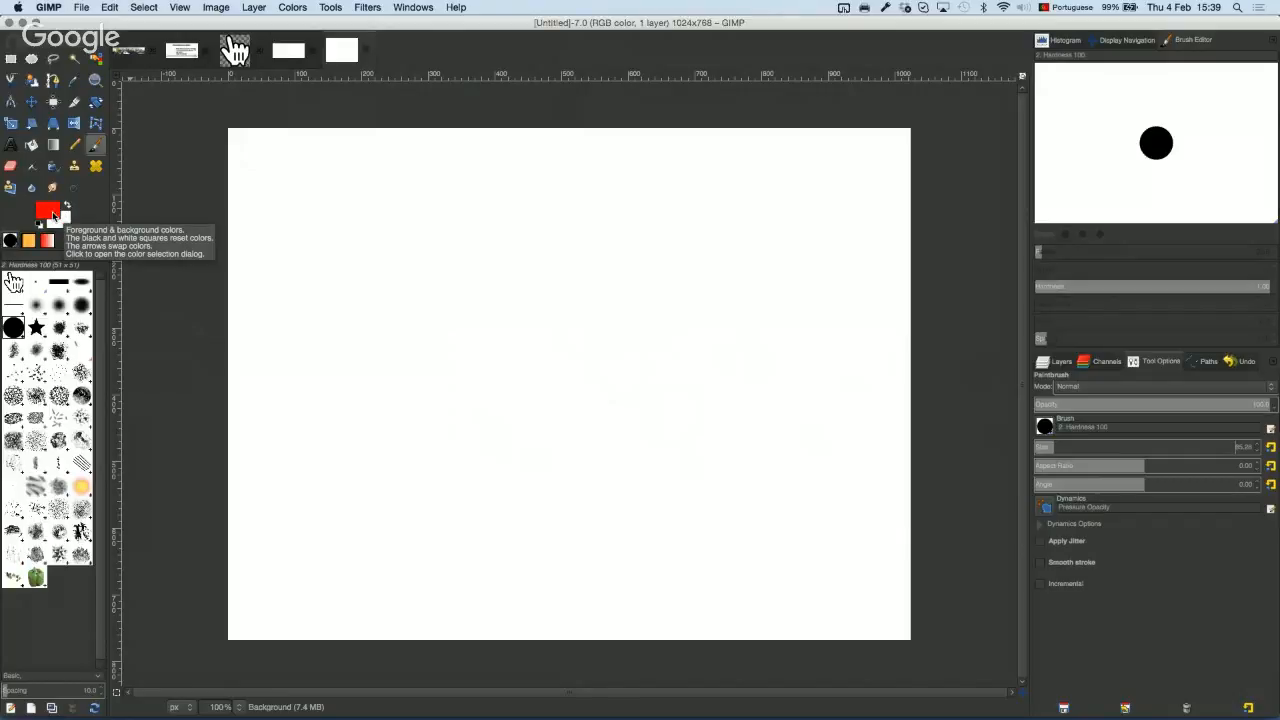
{"action": "left_click", "coordinate": [53, 215]}
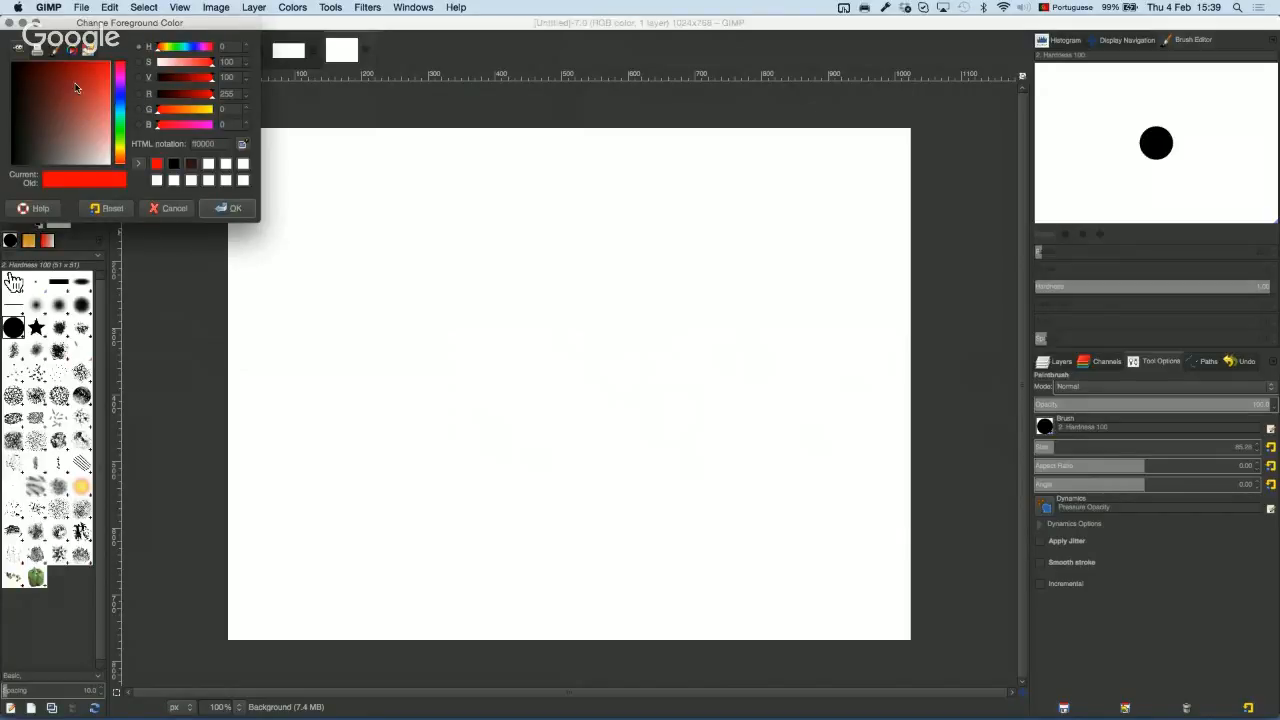
{"action": "left_click_drag", "start_coordinate": [121, 122], "coordinate": [124, 148]}
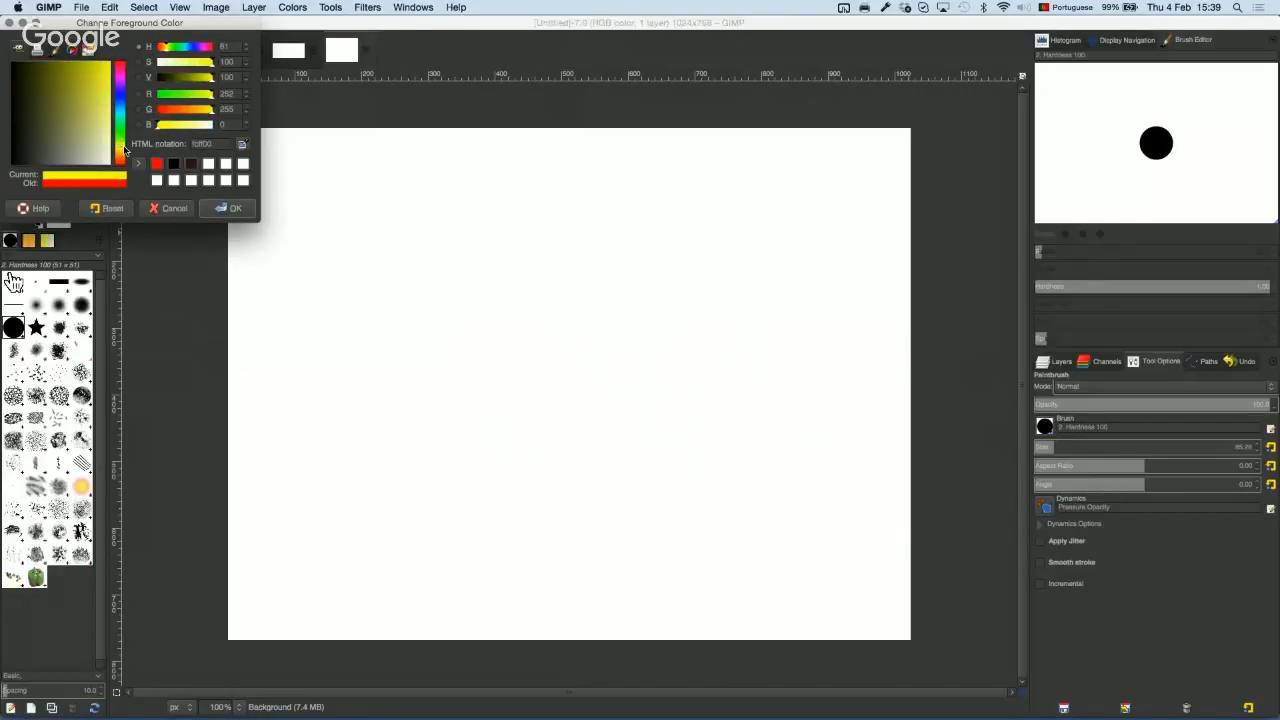
{"action": "left_click", "coordinate": [230, 209]}
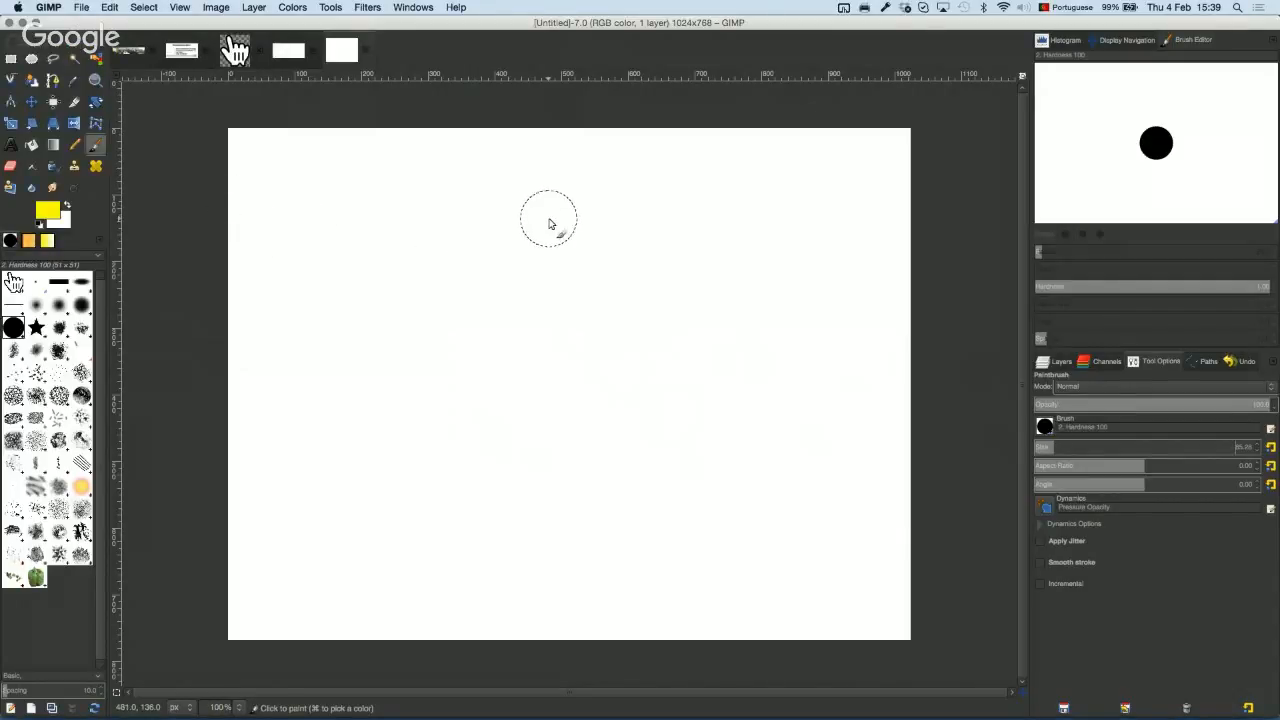
Step: Paint the face outline ring, two round eyes and a curved smile
{"action": "mouse_move", "coordinate": [577, 198]}
{"action": "left_mouse_down"}
{"action": "mouse_move", "coordinate": [452, 225]}
{"action": "mouse_move", "coordinate": [392, 288]}
{"action": "mouse_move", "coordinate": [376, 367]}
{"action": "mouse_move", "coordinate": [390, 433]}
{"action": "mouse_move", "coordinate": [415, 481]}
{"action": "mouse_move", "coordinate": [476, 532]}
{"action": "mouse_move", "coordinate": [656, 580]}
{"action": "mouse_move", "coordinate": [739, 577]}
{"action": "mouse_move", "coordinate": [808, 512]}
{"action": "mouse_move", "coordinate": [811, 287]}
{"action": "mouse_move", "coordinate": [773, 237]}
{"action": "mouse_move", "coordinate": [580, 201]}
{"action": "left_mouse_up"}
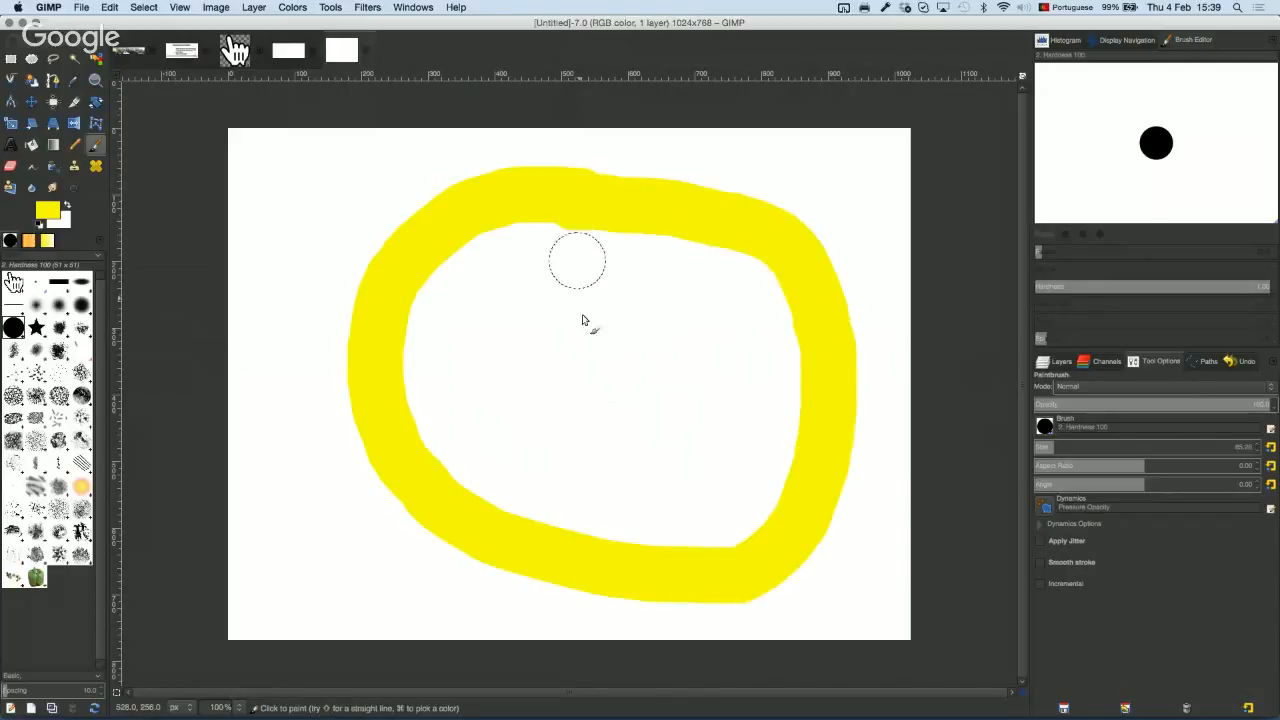
{"action": "left_click", "coordinate": [528, 307]}
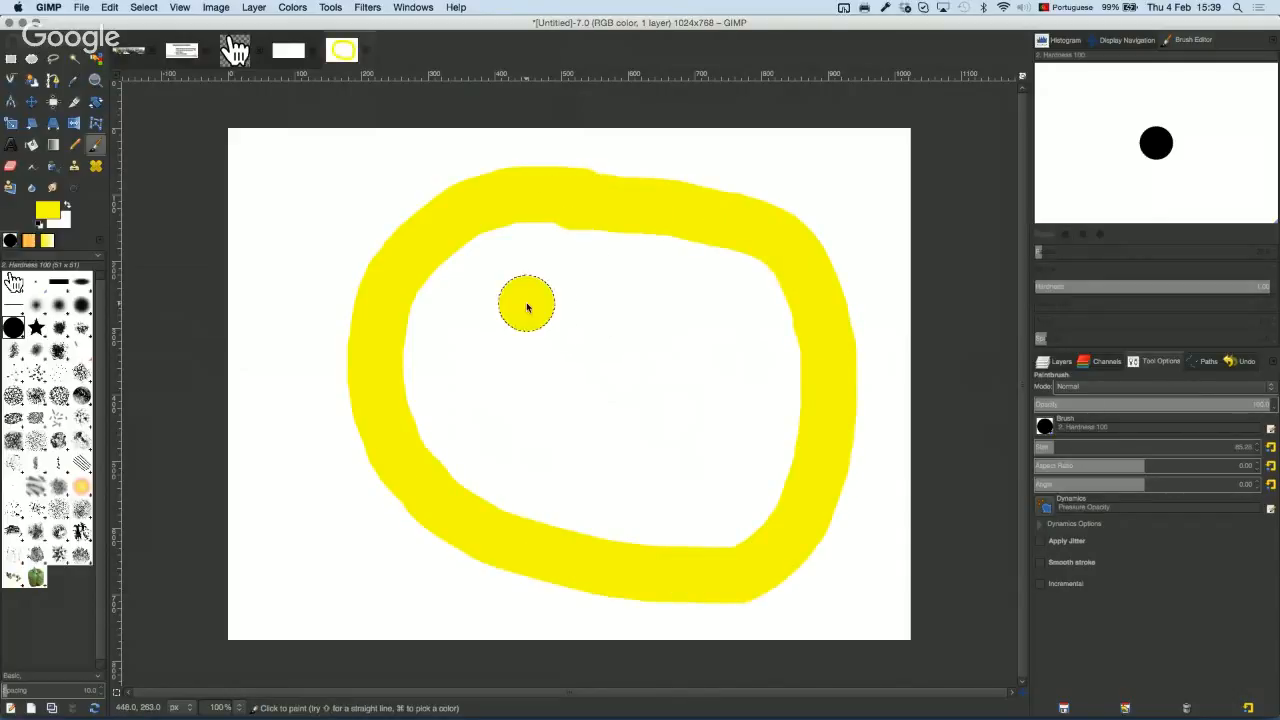
{"action": "left_click", "coordinate": [694, 315]}
{"action": "mouse_move", "coordinate": [521, 412]}
{"action": "left_mouse_down"}
{"action": "mouse_move", "coordinate": [647, 471]}
{"action": "mouse_move", "coordinate": [674, 456]}
{"action": "mouse_move", "coordinate": [697, 418]}
{"action": "left_mouse_up"}
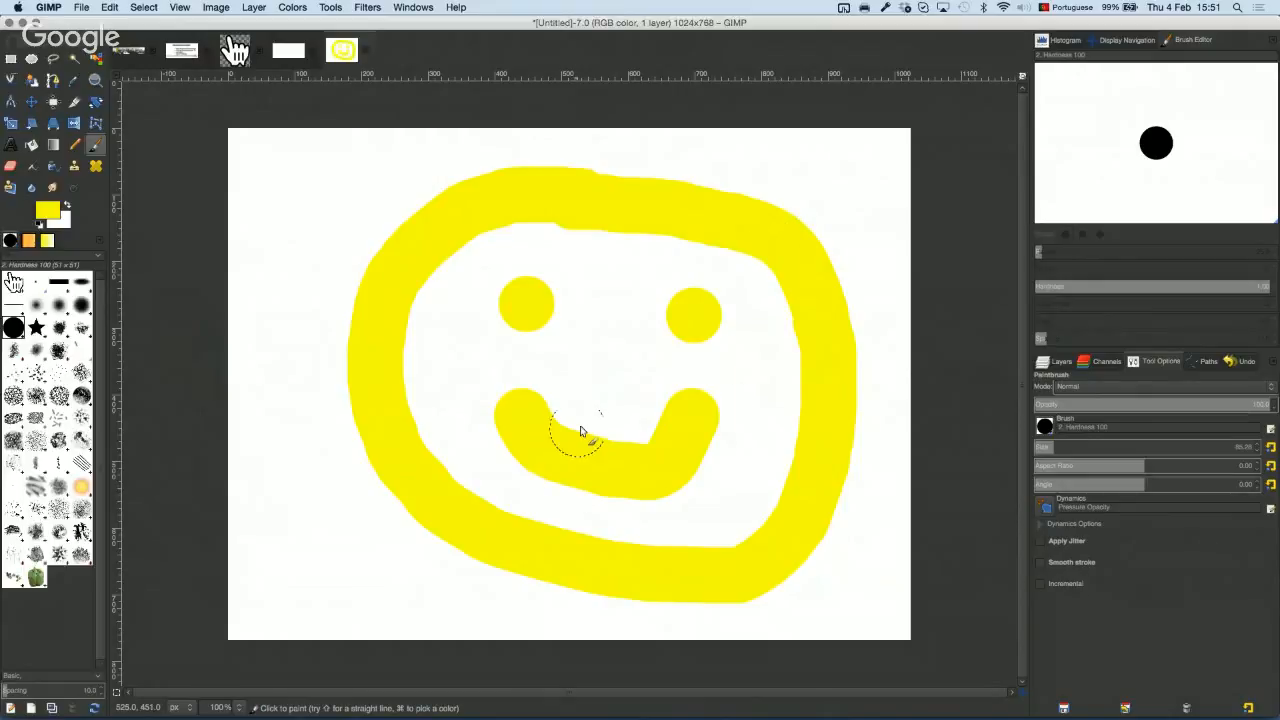
Step: Zoom in on the smile's edge and pan along the yellow stroke
{"action": "key", "text": "super"}
{"action": "scroll", "coordinate": [590, 407], "scroll_direction": "down", "scroll_amount": 4}
{"action": "scroll", "coordinate": [592, 406], "scroll_direction": "up", "scroll_amount": 8}
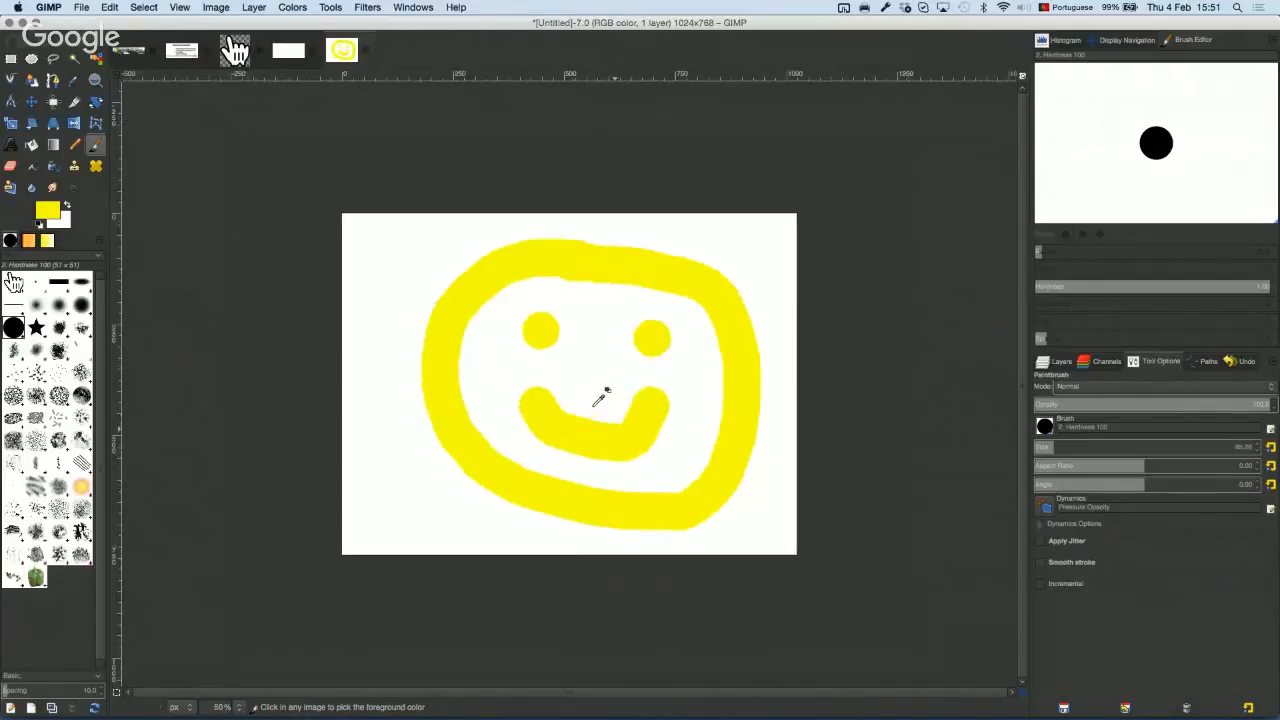
{"action": "scroll", "coordinate": [598, 402], "scroll_direction": "up", "scroll_amount": 3}
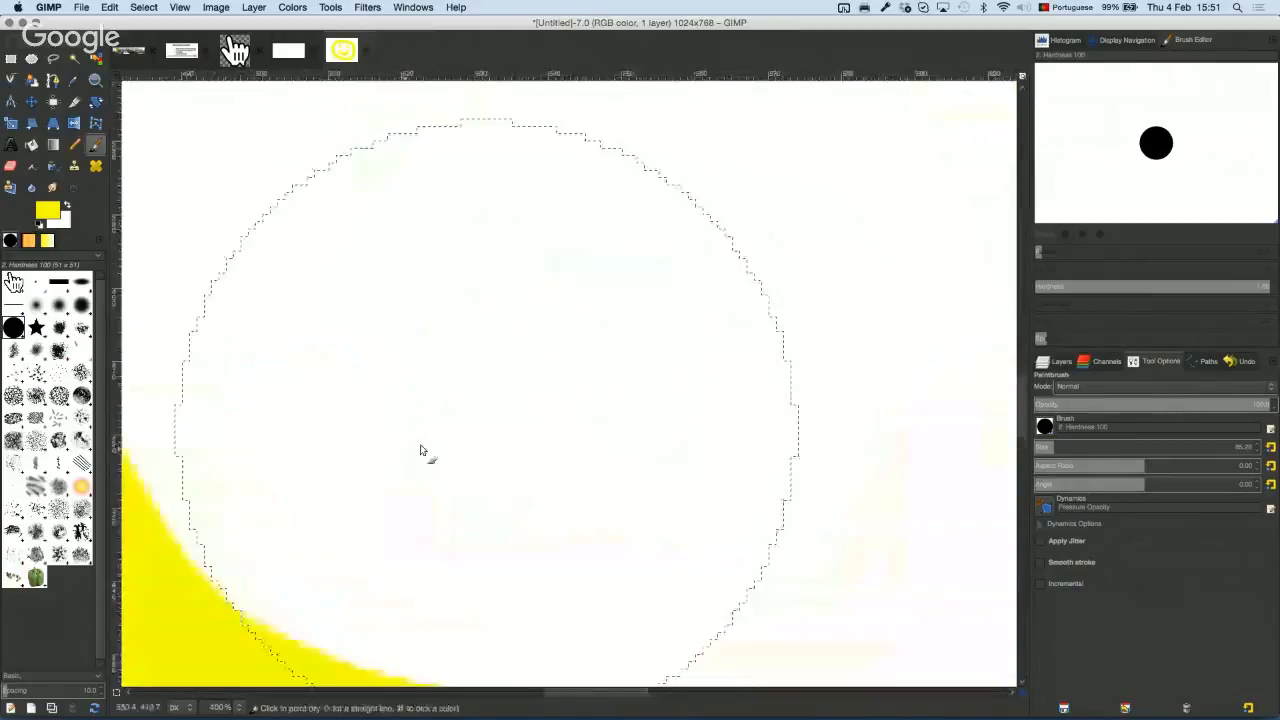
{"action": "key", "text": "space"}
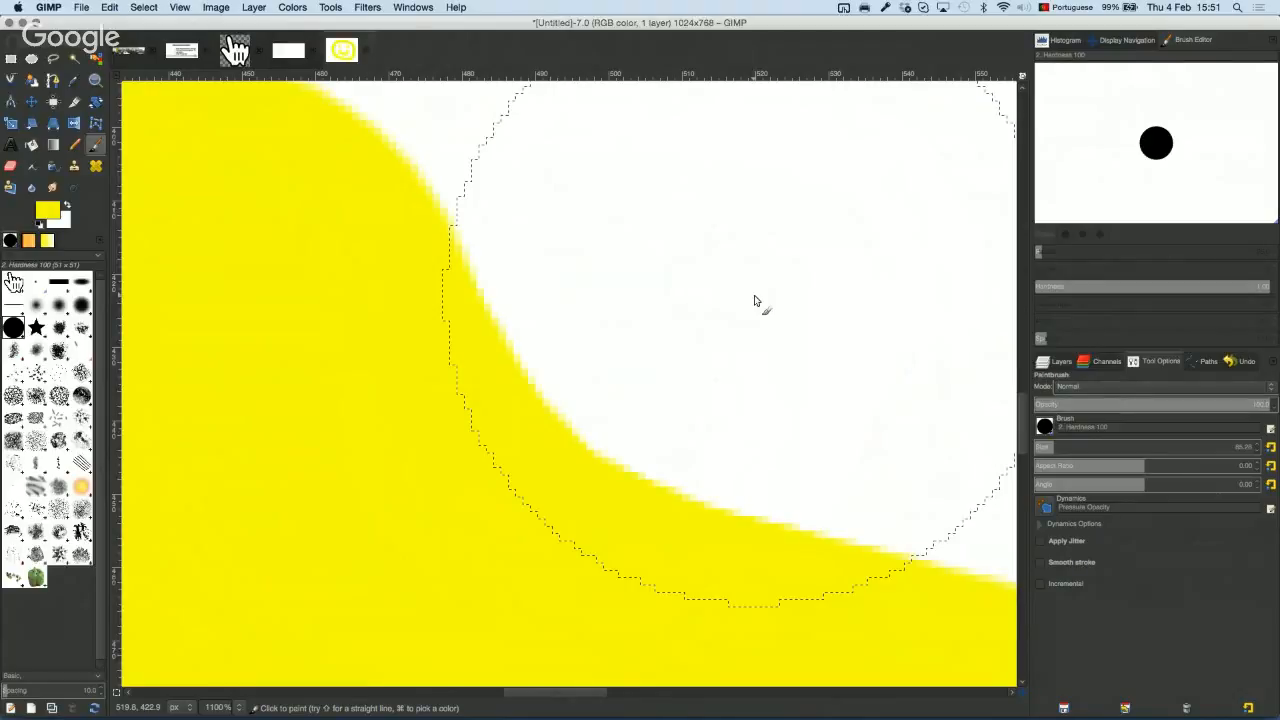
{"action": "key", "text": "space"}
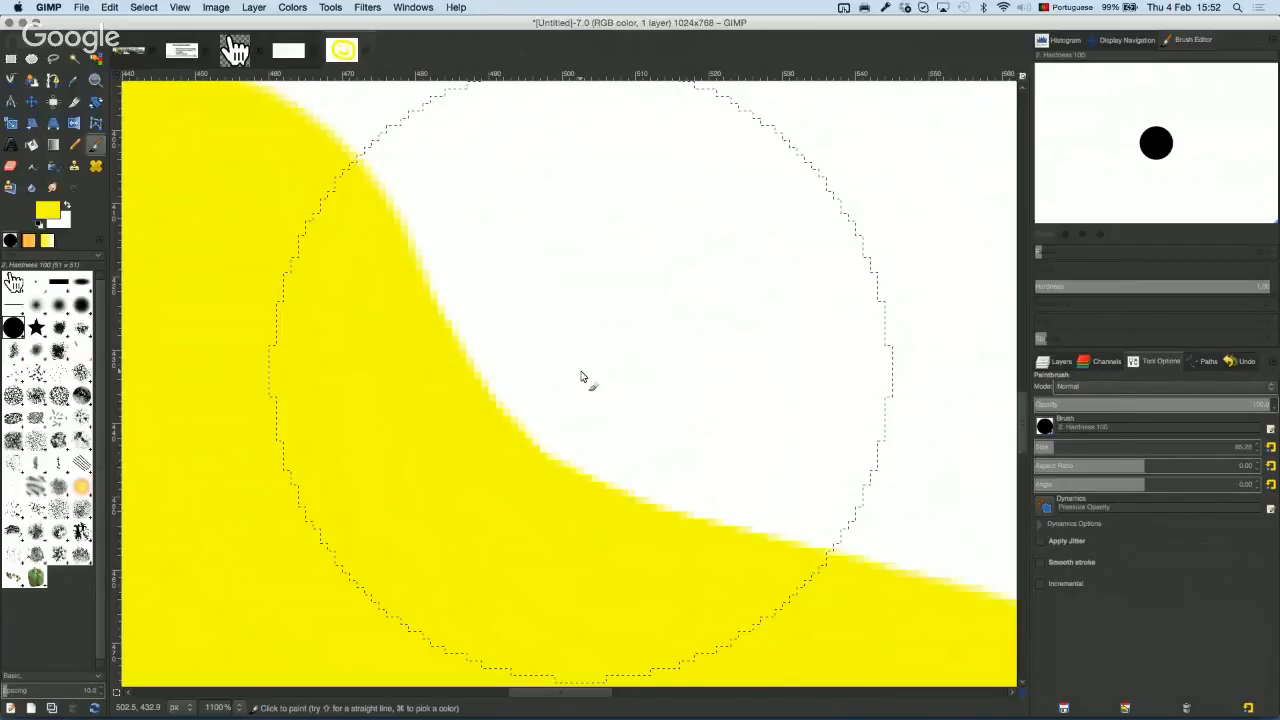
Step: Re-zoom to pixel level and pan across the edge squares to a pale yellow pixel
{"action": "key", "text": "super+shift+a"}
{"action": "scroll", "coordinate": [500, 378], "scroll_direction": "down", "scroll_amount": 3, "text": "super"}
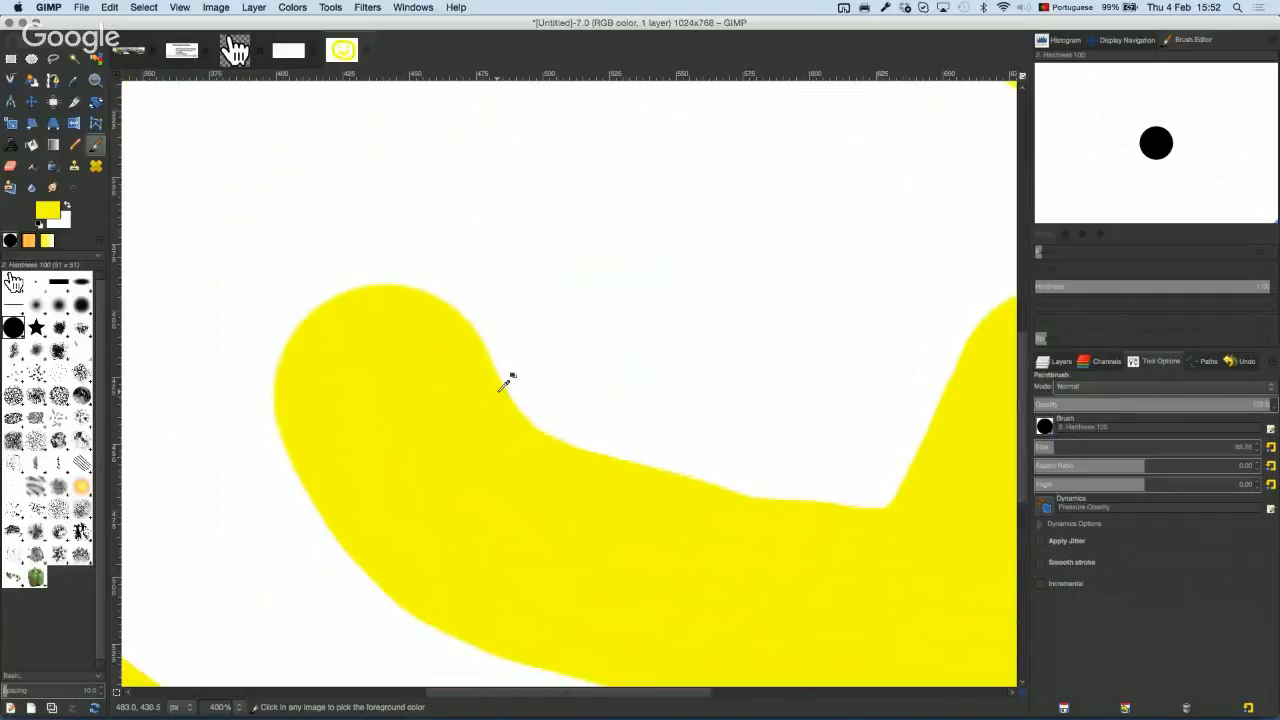
{"action": "scroll", "coordinate": [500, 384], "scroll_direction": "up", "scroll_amount": 6}
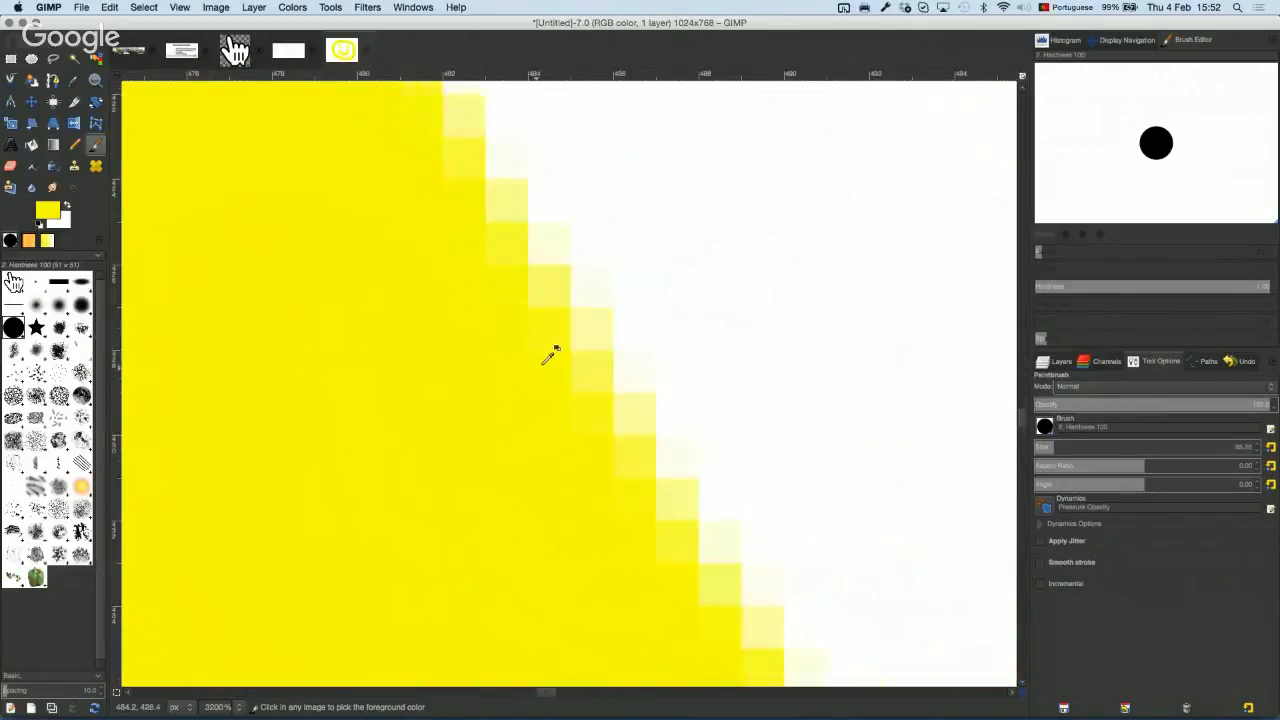
{"action": "scroll", "coordinate": [686, 290], "scroll_direction": "up", "scroll_amount": 6}
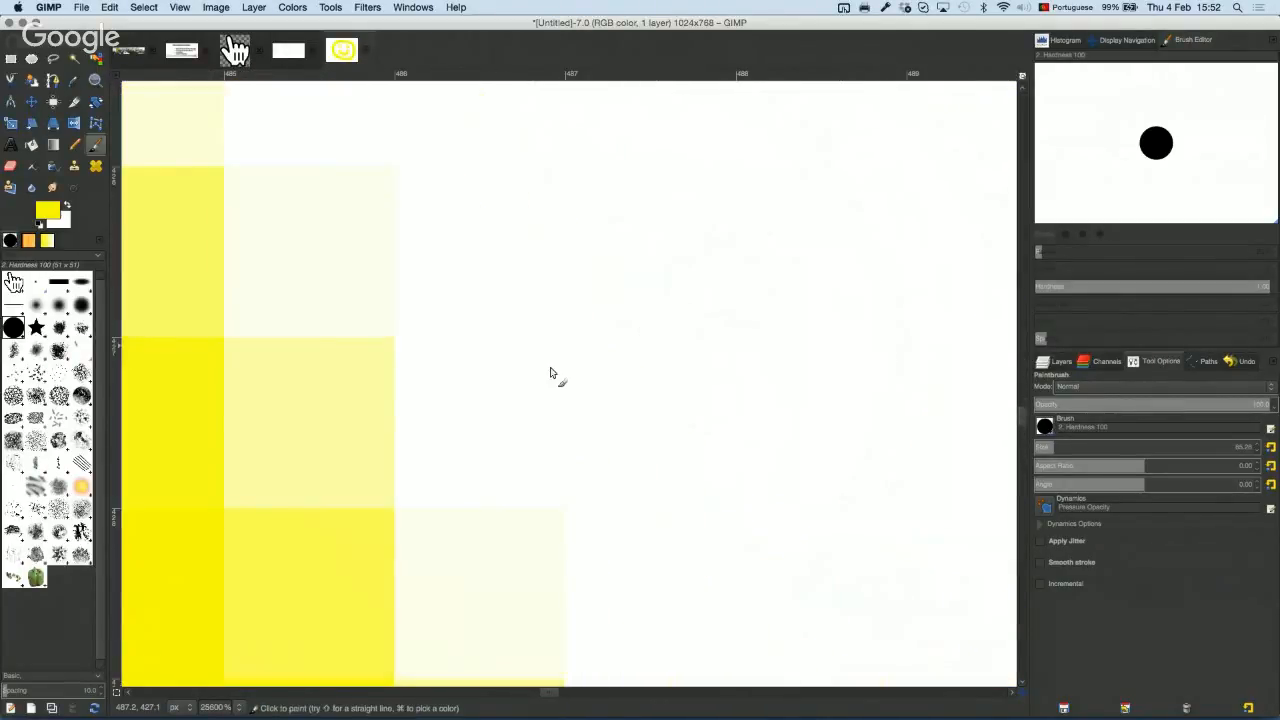
{"action": "left_click_drag", "start_coordinate": [408, 374], "coordinate": [706, 304]}
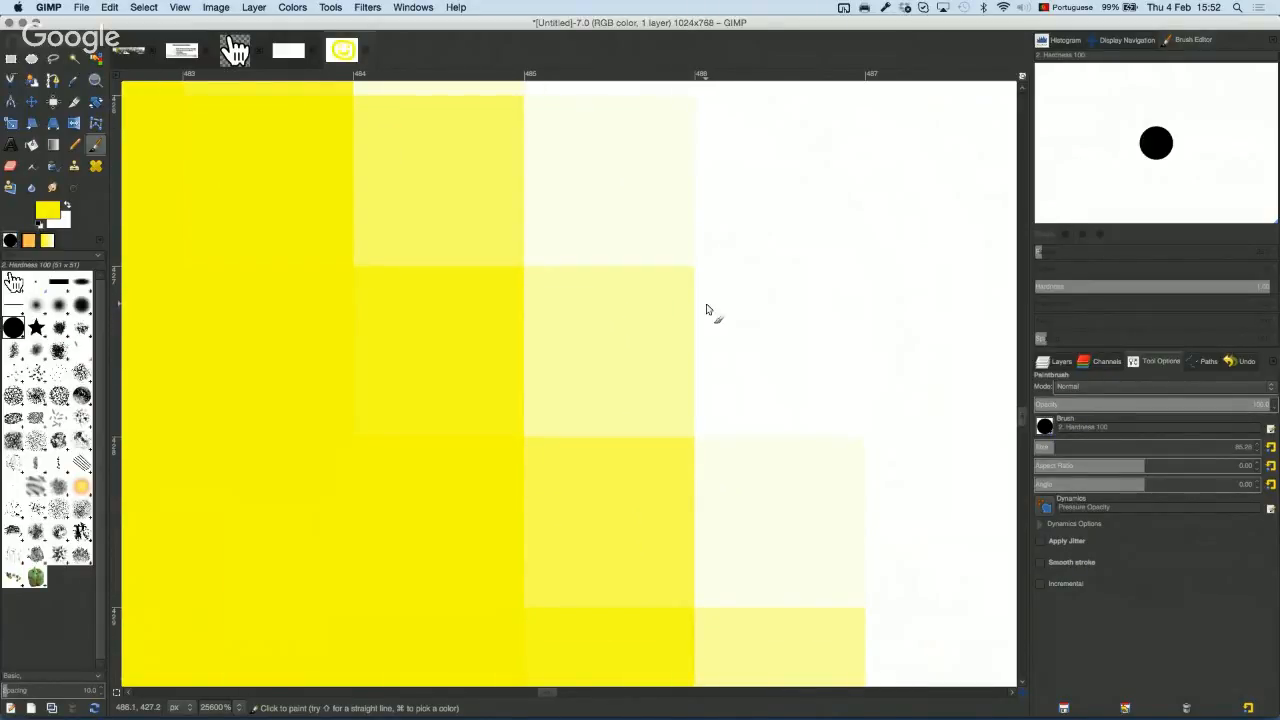
{"action": "mouse_move", "coordinate": [798, 292]}
{"action": "left_mouse_down"}
{"action": "mouse_move", "coordinate": [648, 335]}
{"action": "mouse_move", "coordinate": [626, 374]}
{"action": "mouse_move", "coordinate": [784, 338]}
{"action": "mouse_move", "coordinate": [774, 377]}
{"action": "left_mouse_up"}
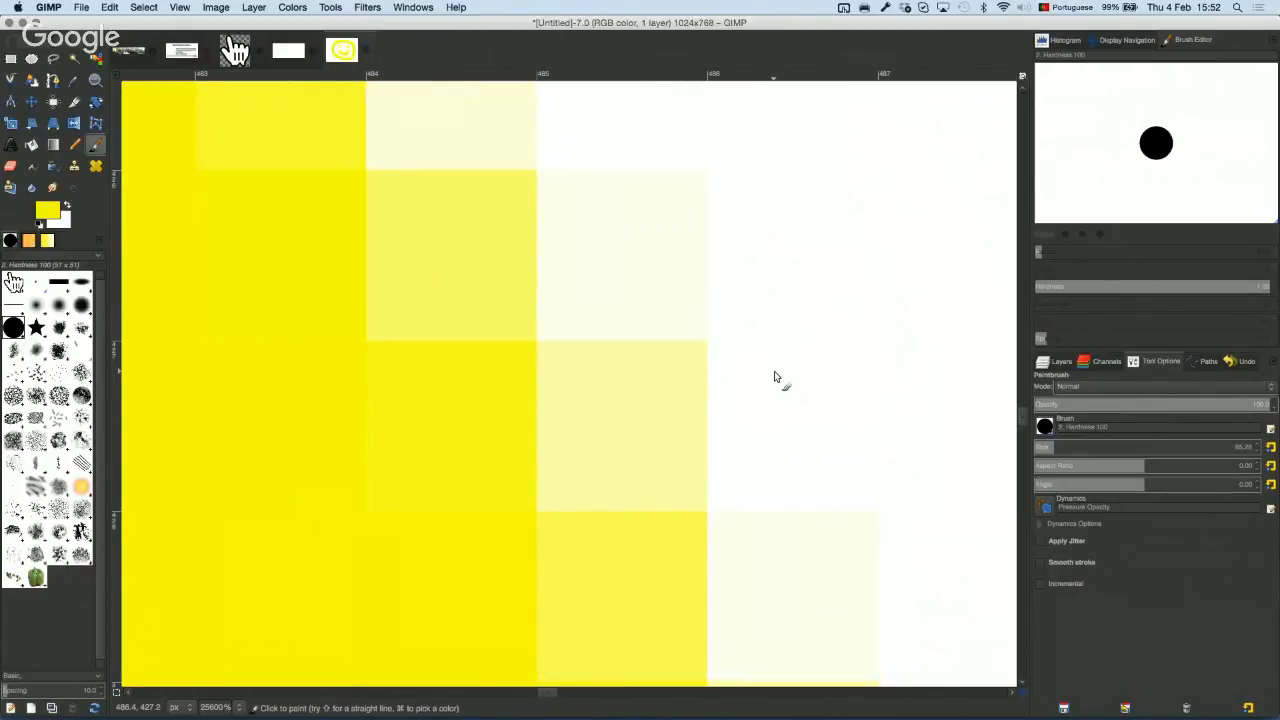
{"action": "left_click_drag", "start_coordinate": [601, 384], "coordinate": [592, 382]}
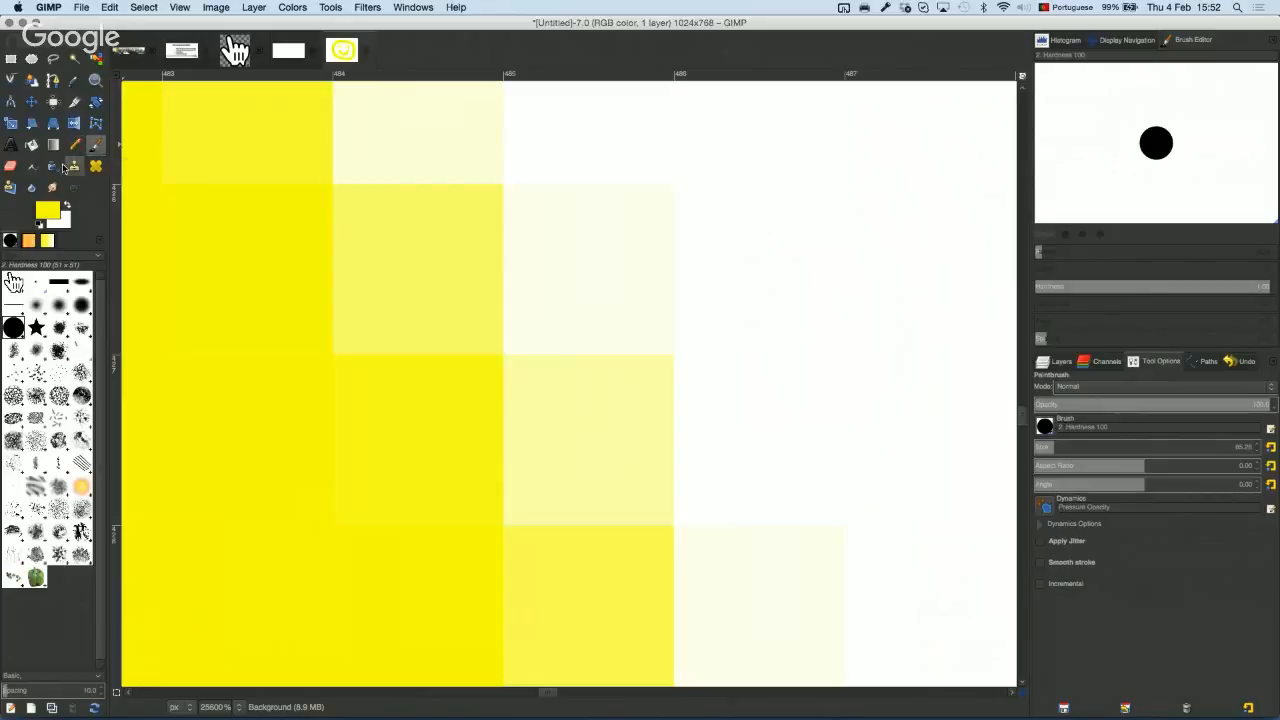
Step: Sample pixels with the Color Picker, leaving pale yellow (254, 255, 191) as foreground, and open its colour dialog
{"action": "left_click", "coordinate": [74, 79]}
{"action": "left_click", "coordinate": [391, 241]}
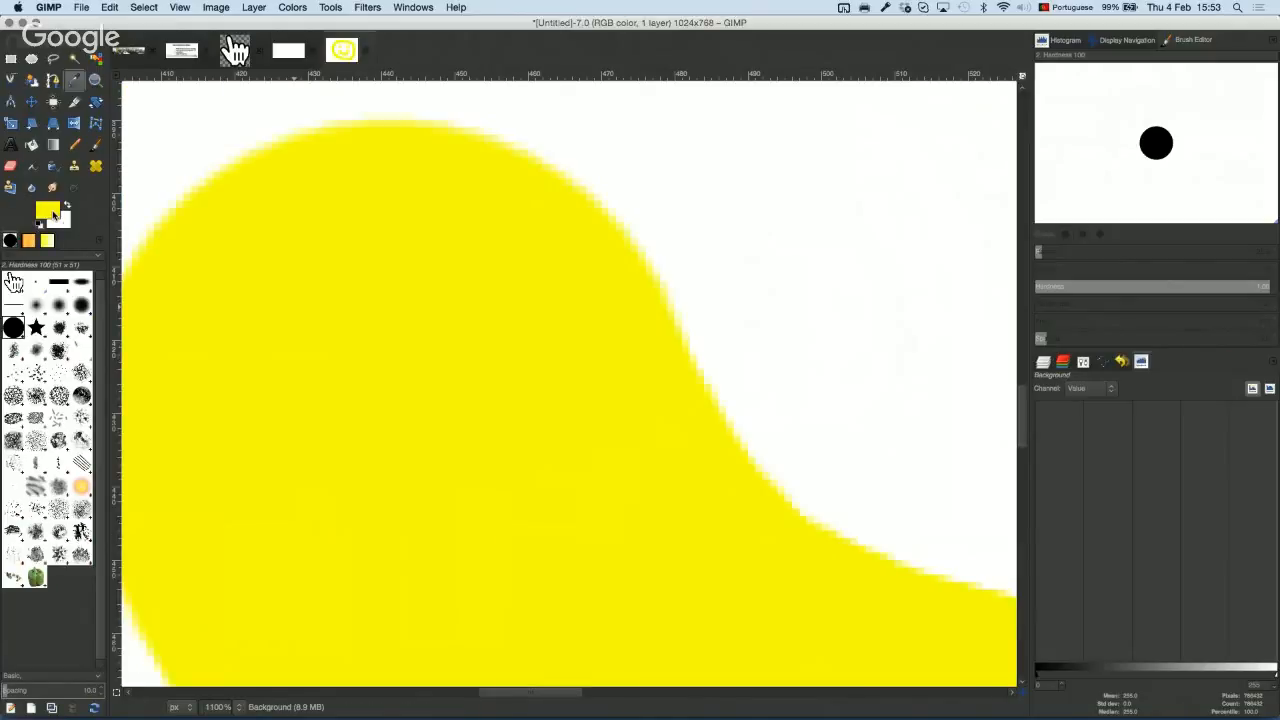
{"action": "left_click", "coordinate": [851, 187]}
{"action": "left_click", "coordinate": [583, 390]}
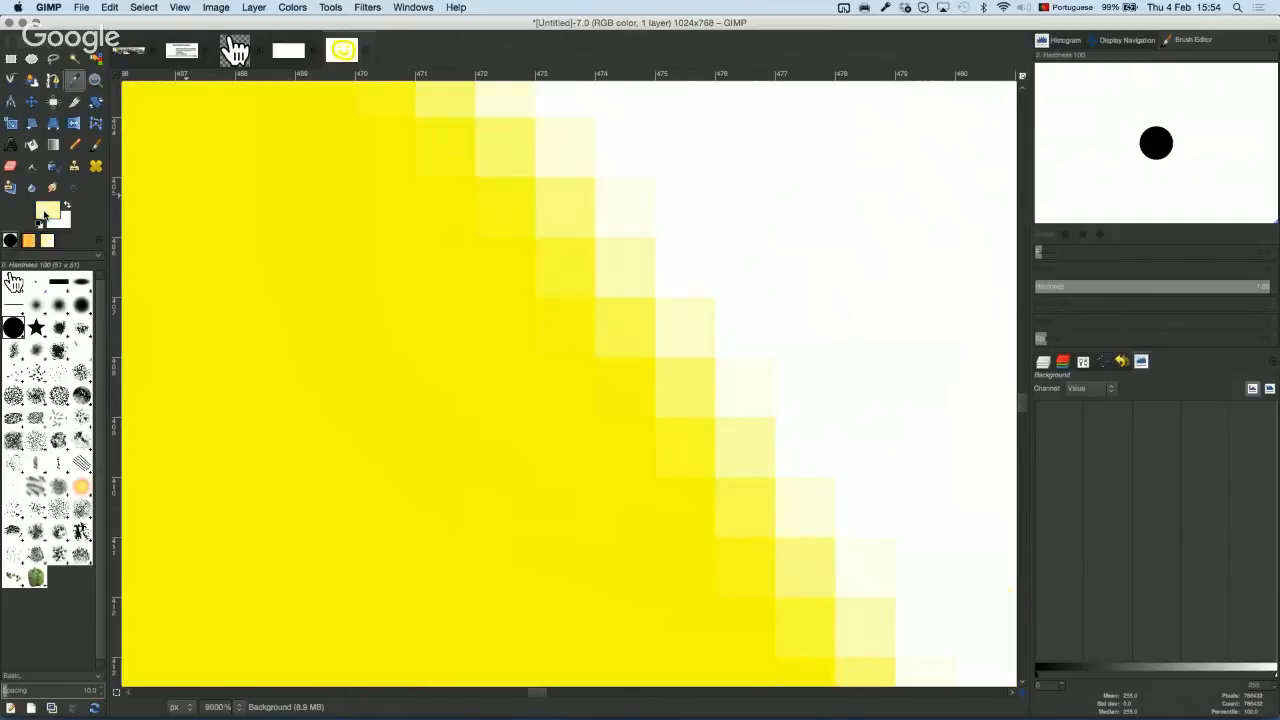
{"action": "left_click", "coordinate": [47, 210]}
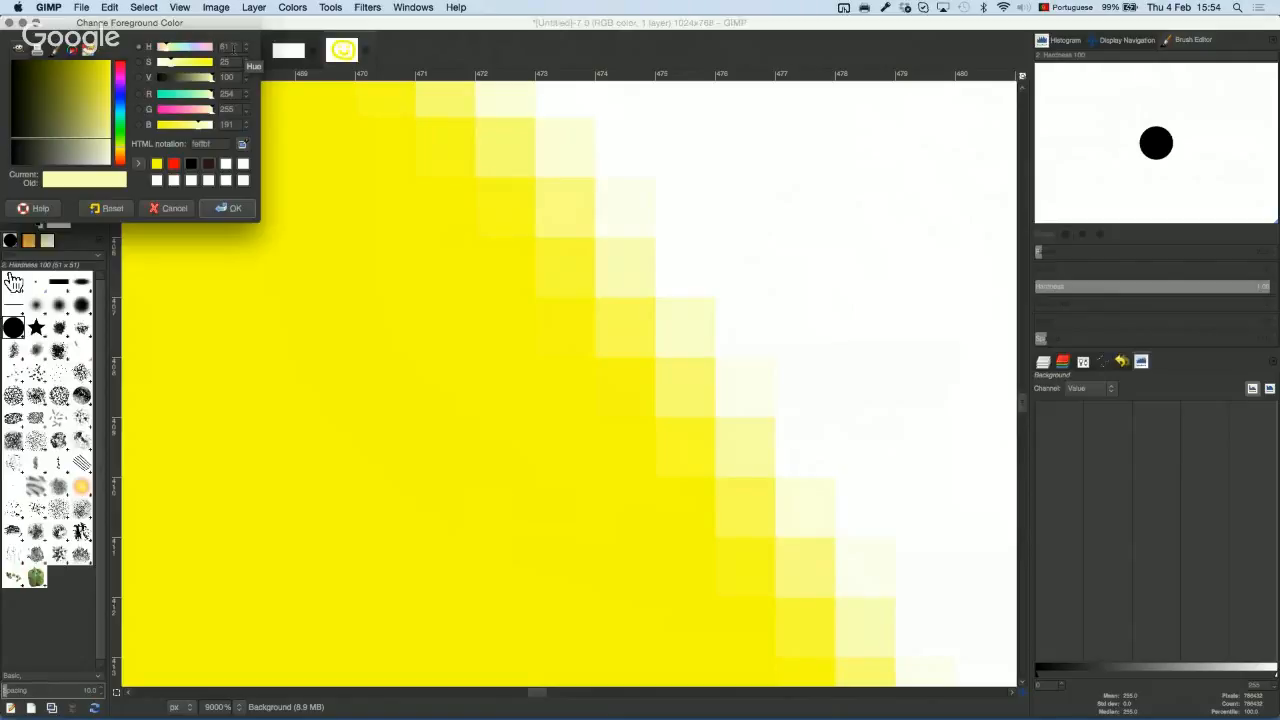
Step: Browse the colour dialog's CMYK, wheel and palette views
{"action": "left_click", "coordinate": [53, 52]}
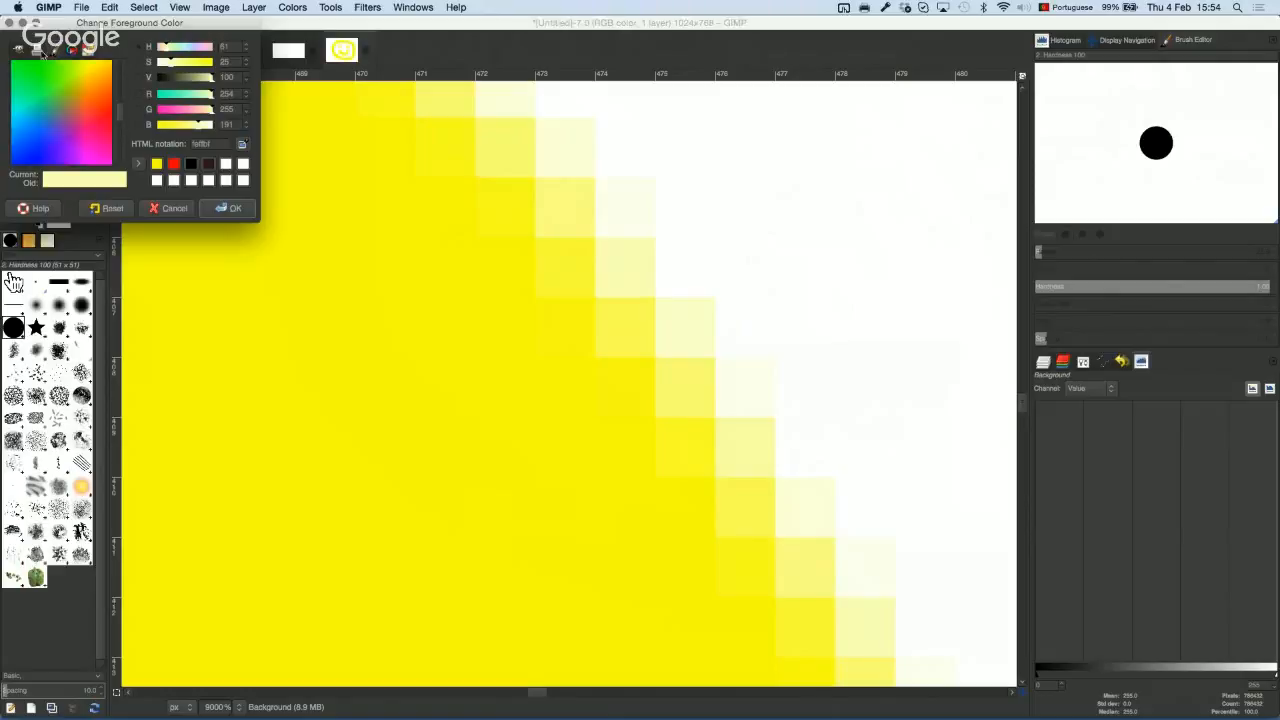
{"action": "left_click", "coordinate": [40, 52]}
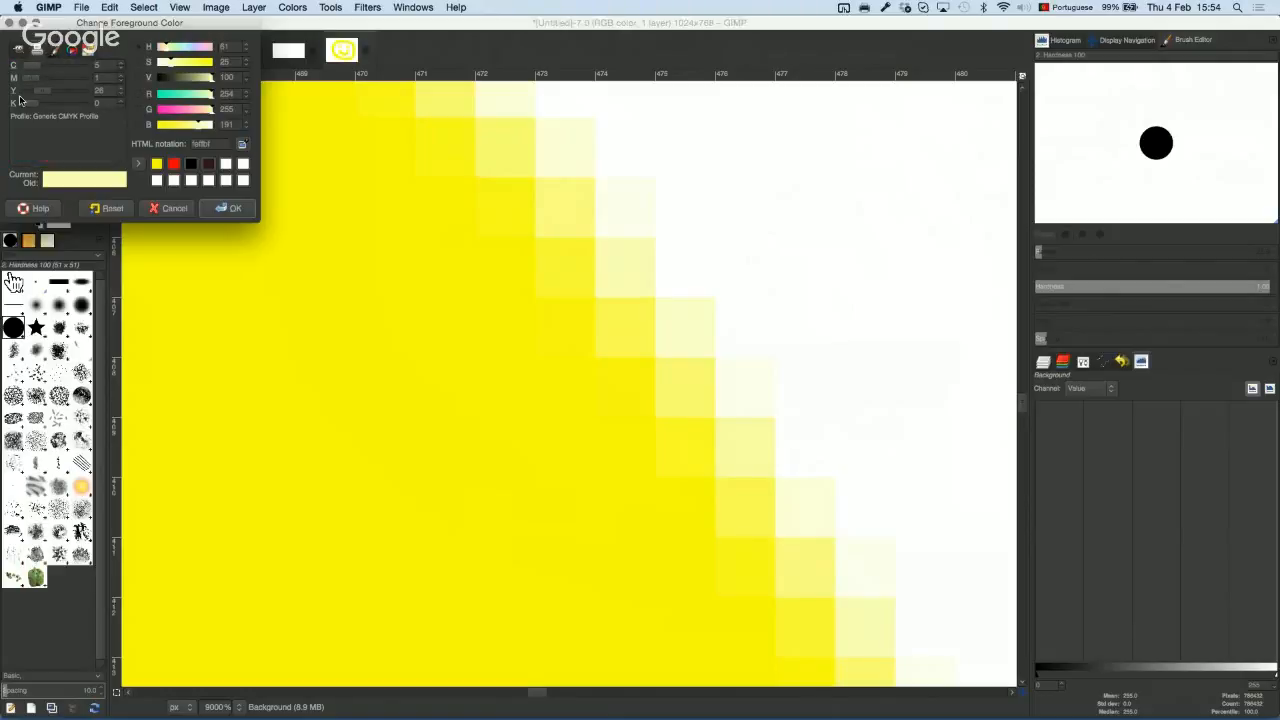
{"action": "left_click", "coordinate": [57, 51]}
{"action": "left_click", "coordinate": [71, 53]}
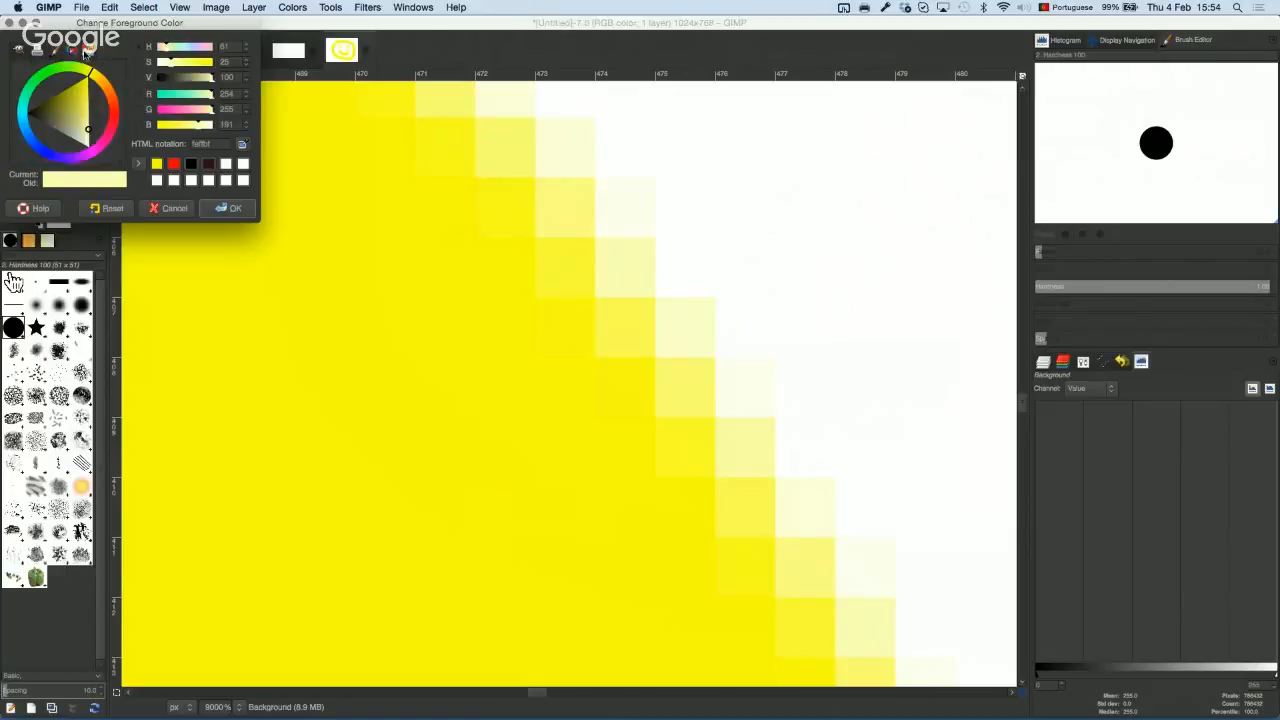
{"action": "left_click", "coordinate": [88, 52]}
Step: Drag the RGB sliders to make the foreground white (255, 255, 255) and compute 2 to the power 8 on a calculator
{"action": "left_click", "coordinate": [19, 50]}
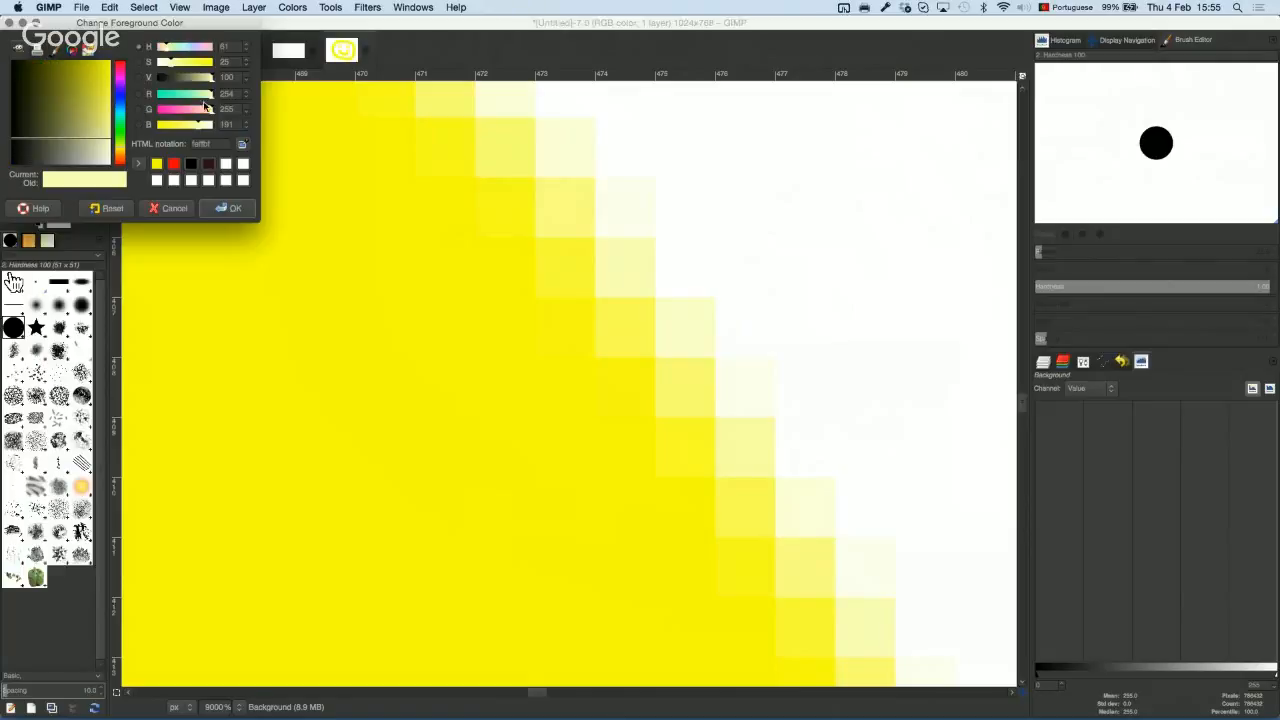
{"action": "left_click_drag", "start_coordinate": [203, 97], "coordinate": [131, 119]}
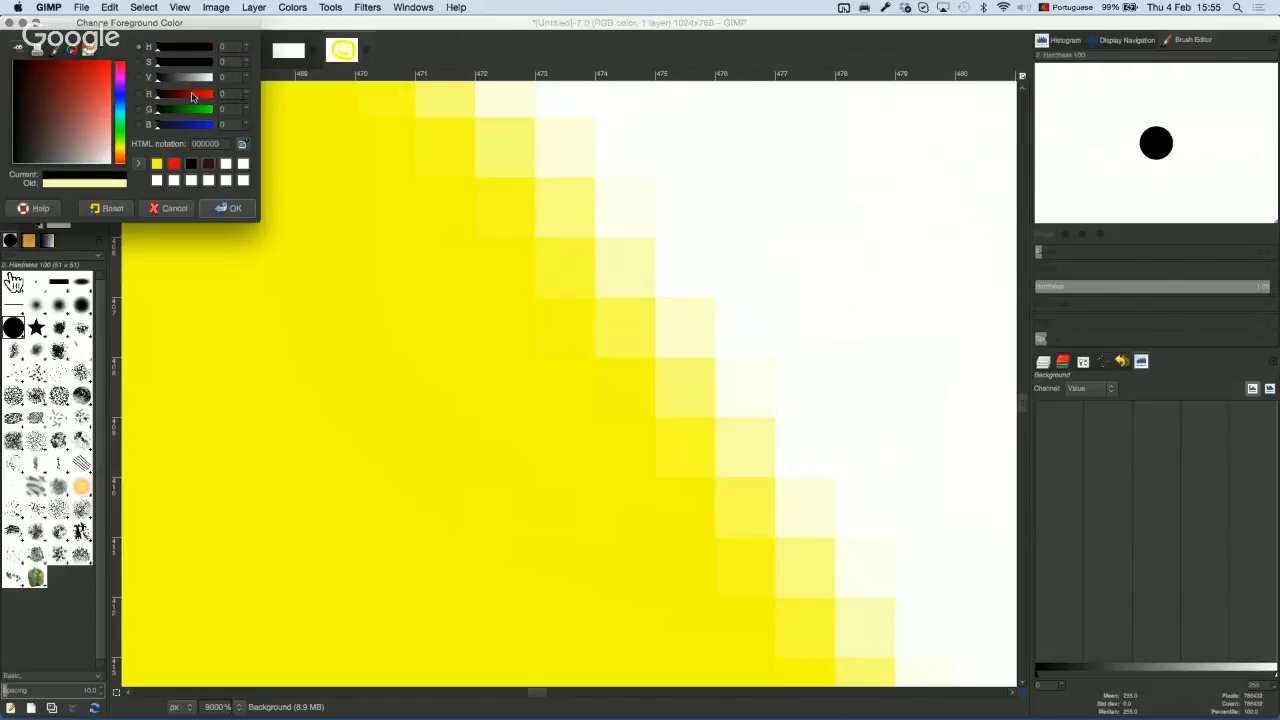
{"action": "left_click_drag", "start_coordinate": [198, 97], "coordinate": [230, 124]}
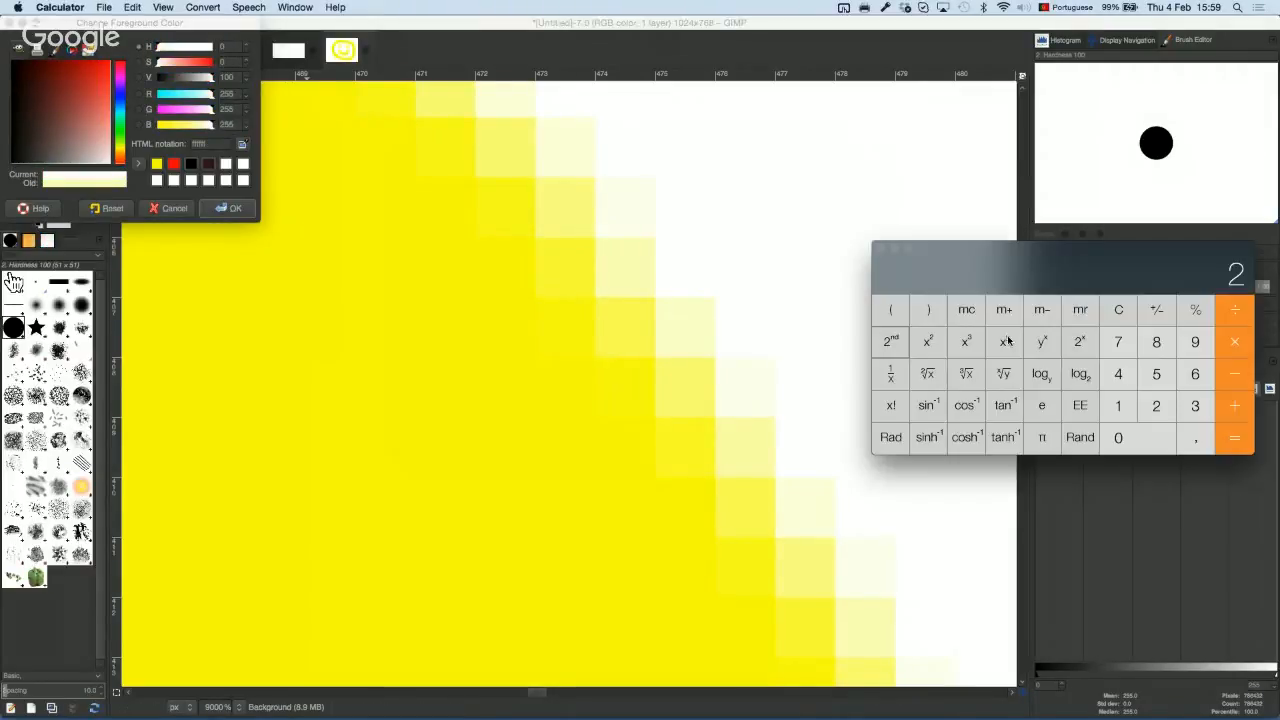
{"action": "left_click", "coordinate": [1152, 405]}
{"action": "left_click", "coordinate": [1157, 343]}
Step: Get 256 for 2^8 in Calculator, then cancel GIMP's colour dialog, keeping the pale yellow foreground
{"action": "left_click", "coordinate": [1234, 437]}
{"action": "left_click", "coordinate": [168, 205]}
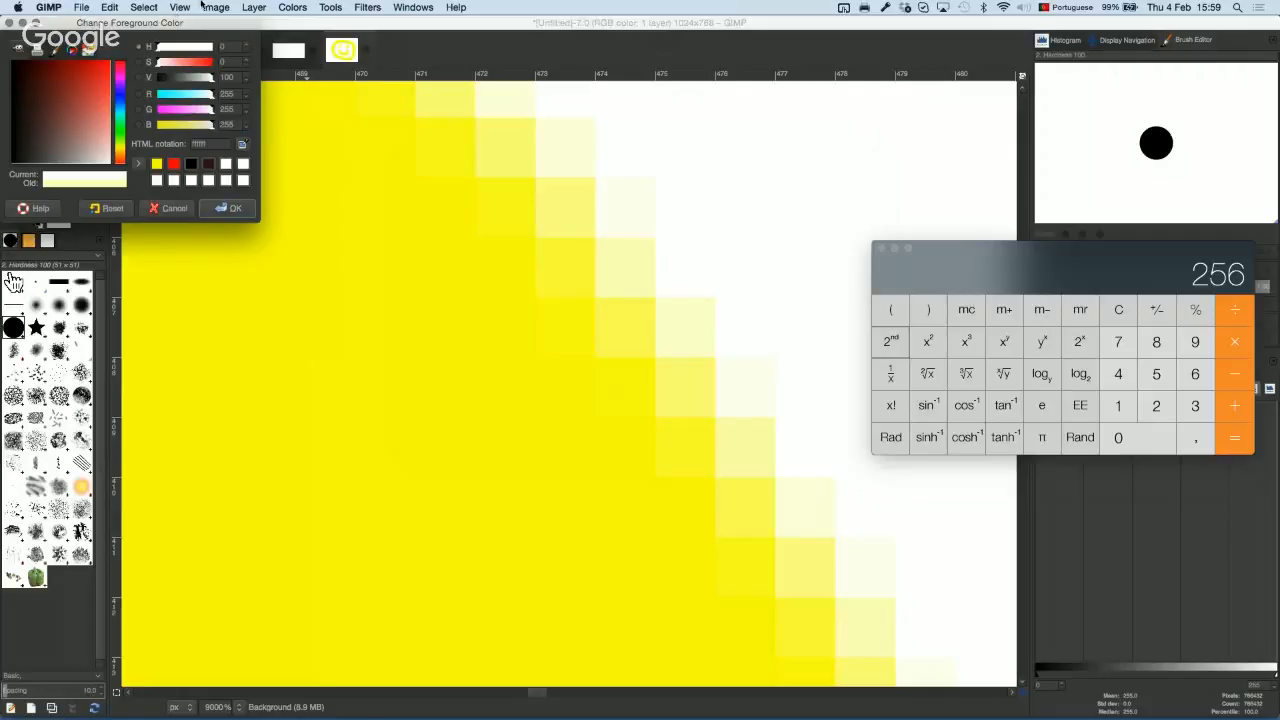
{"action": "left_click", "coordinate": [168, 208]}
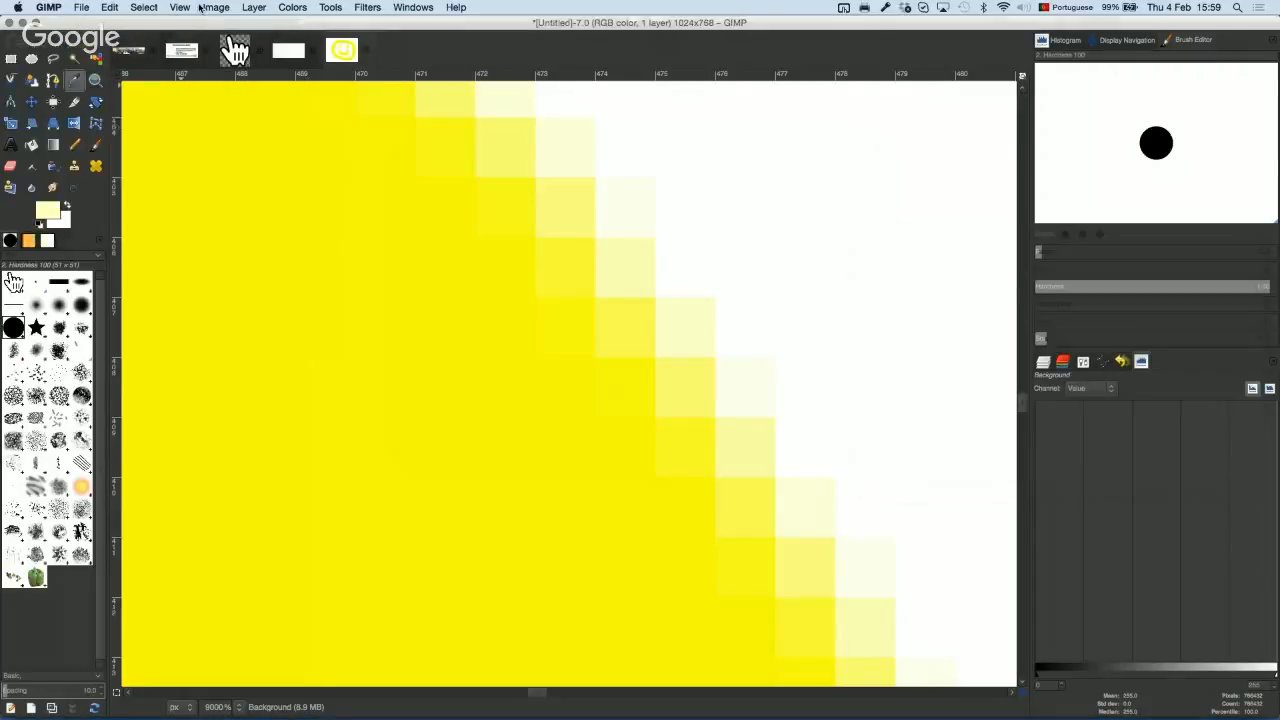
{"action": "left_click", "coordinate": [203, 8]}
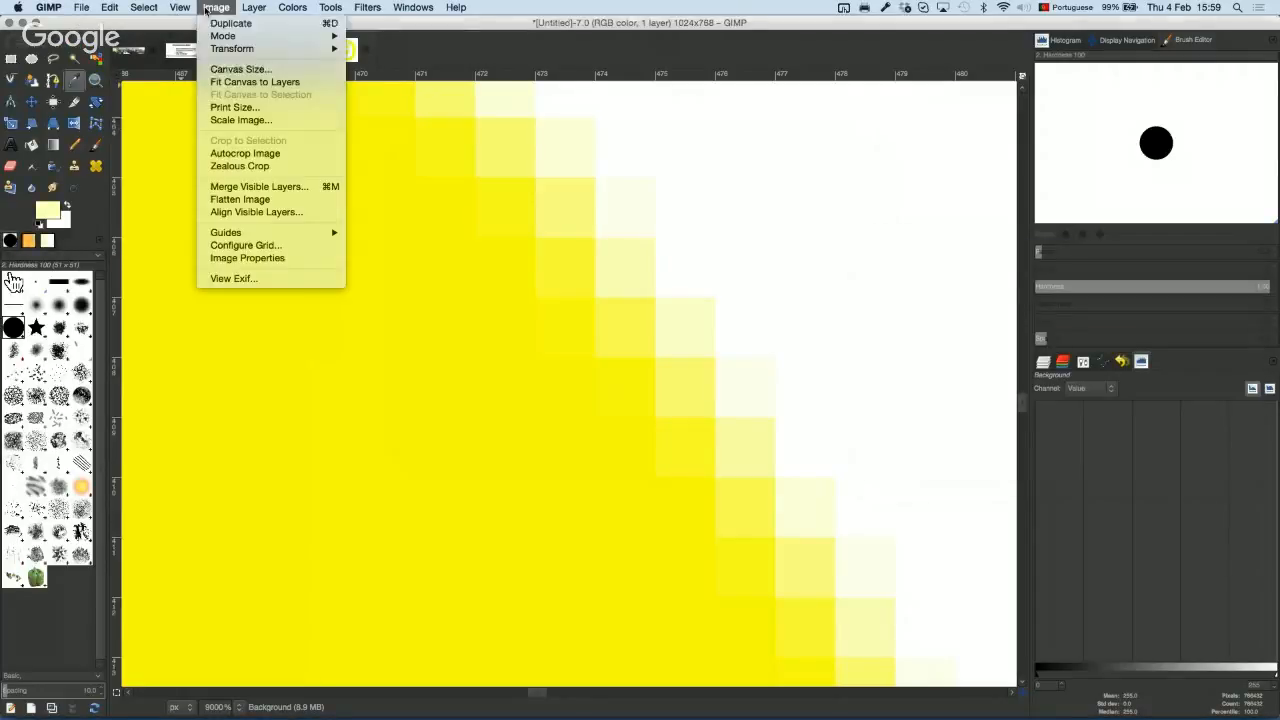
{"action": "left_click", "coordinate": [283, 121]}
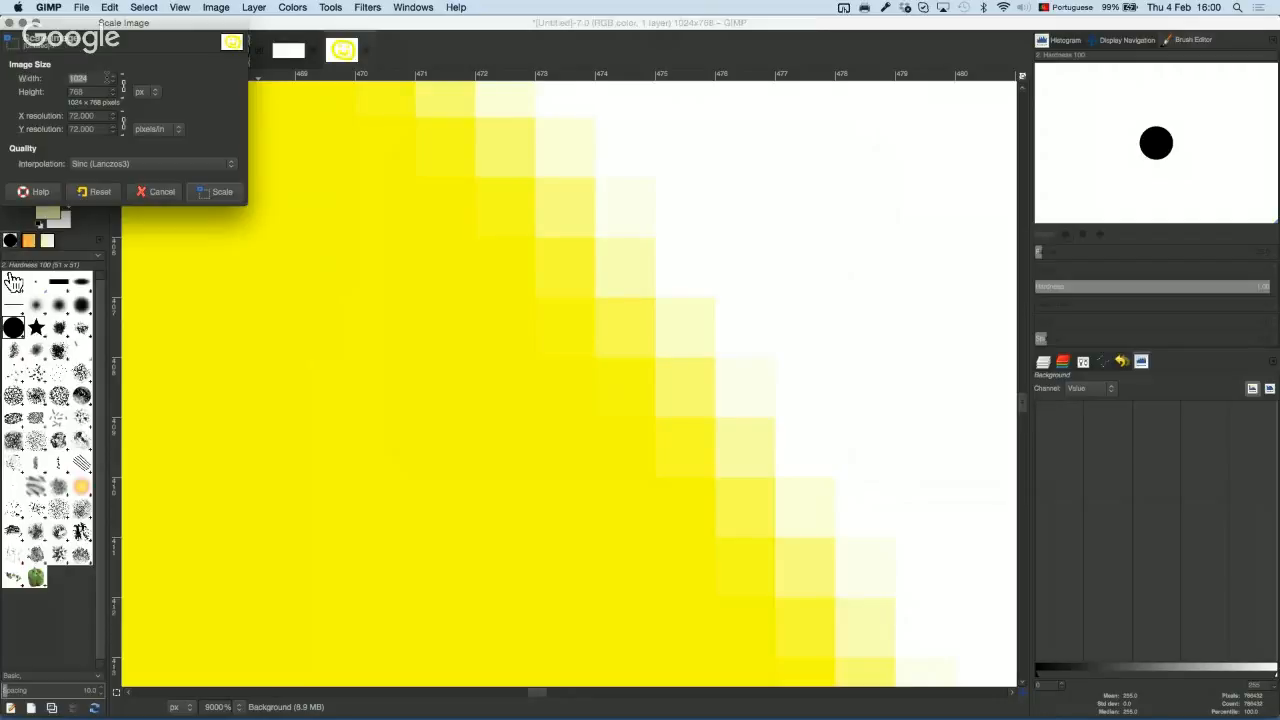
{"action": "left_click", "coordinate": [157, 191]}
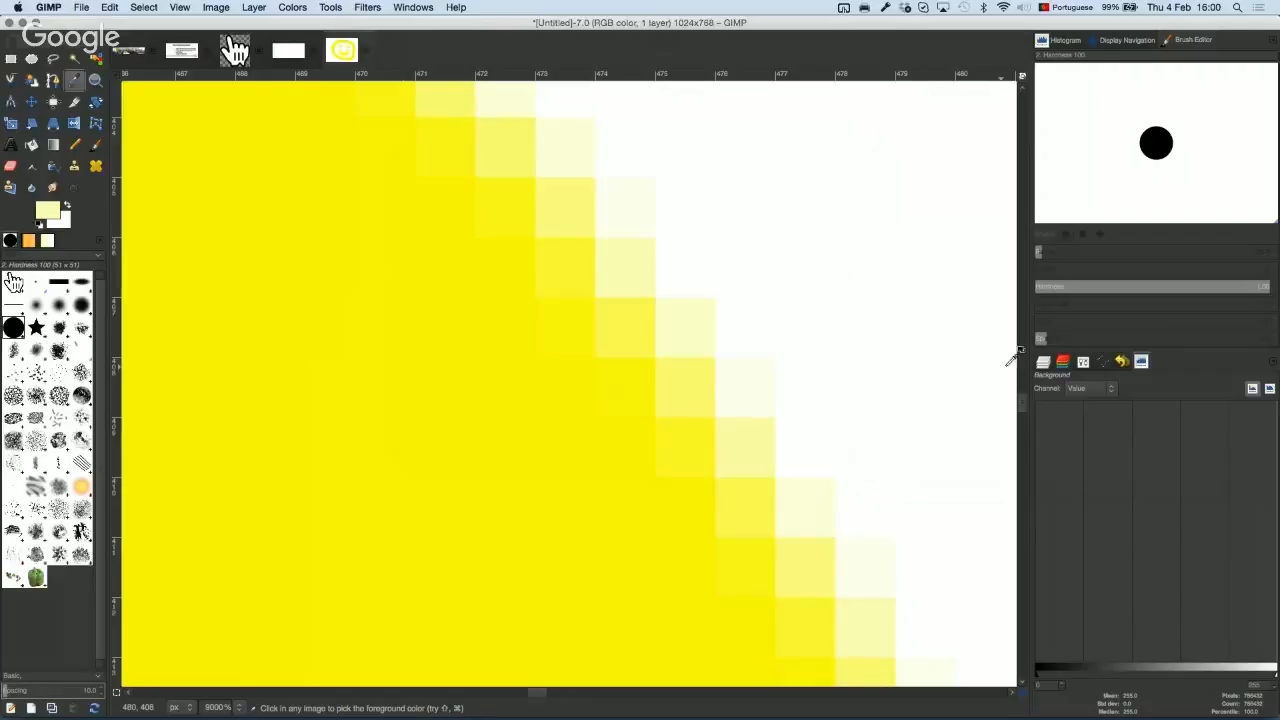
Step: Show the single Background layer in Layers with the whole smiley image in view, briefly checking Channels
{"action": "left_click", "coordinate": [1043, 362]}
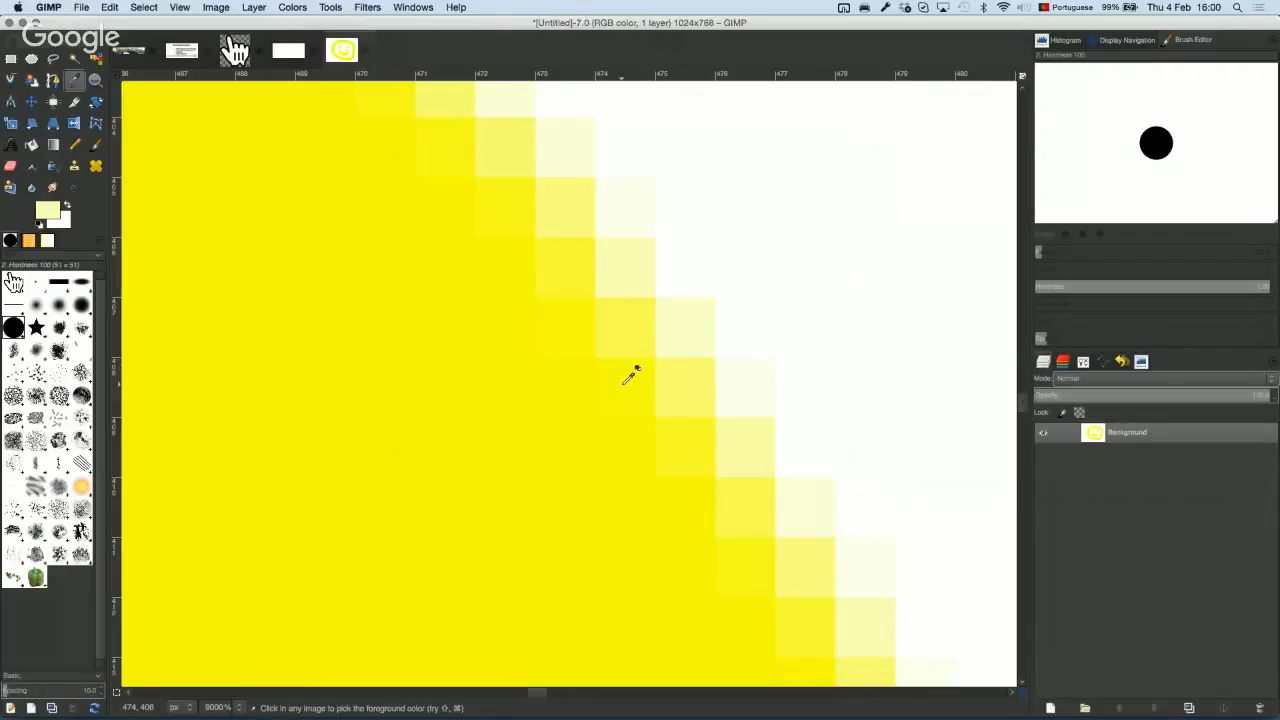
{"action": "scroll", "coordinate": [630, 375], "scroll_direction": "up", "scroll_amount": 1}
{"action": "scroll", "coordinate": [630, 375], "scroll_direction": "up", "scroll_amount": 2}
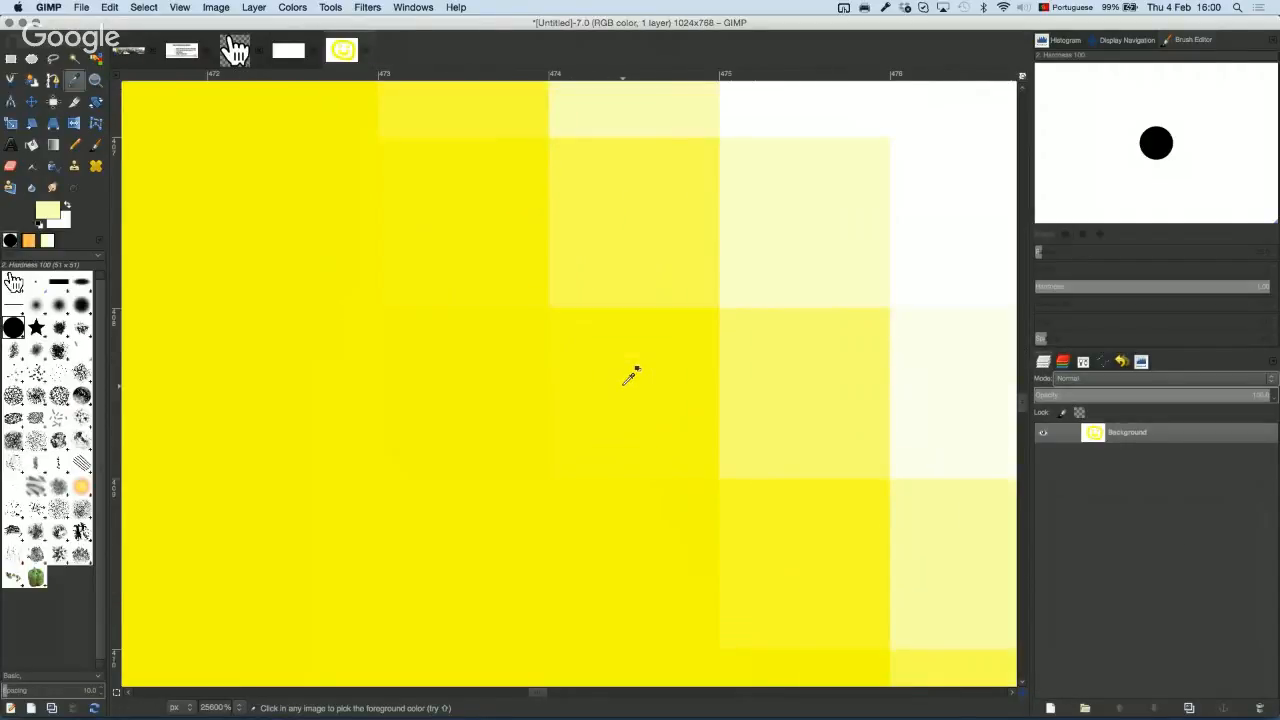
{"action": "scroll", "coordinate": [630, 375], "scroll_direction": "down", "scroll_amount": 9}
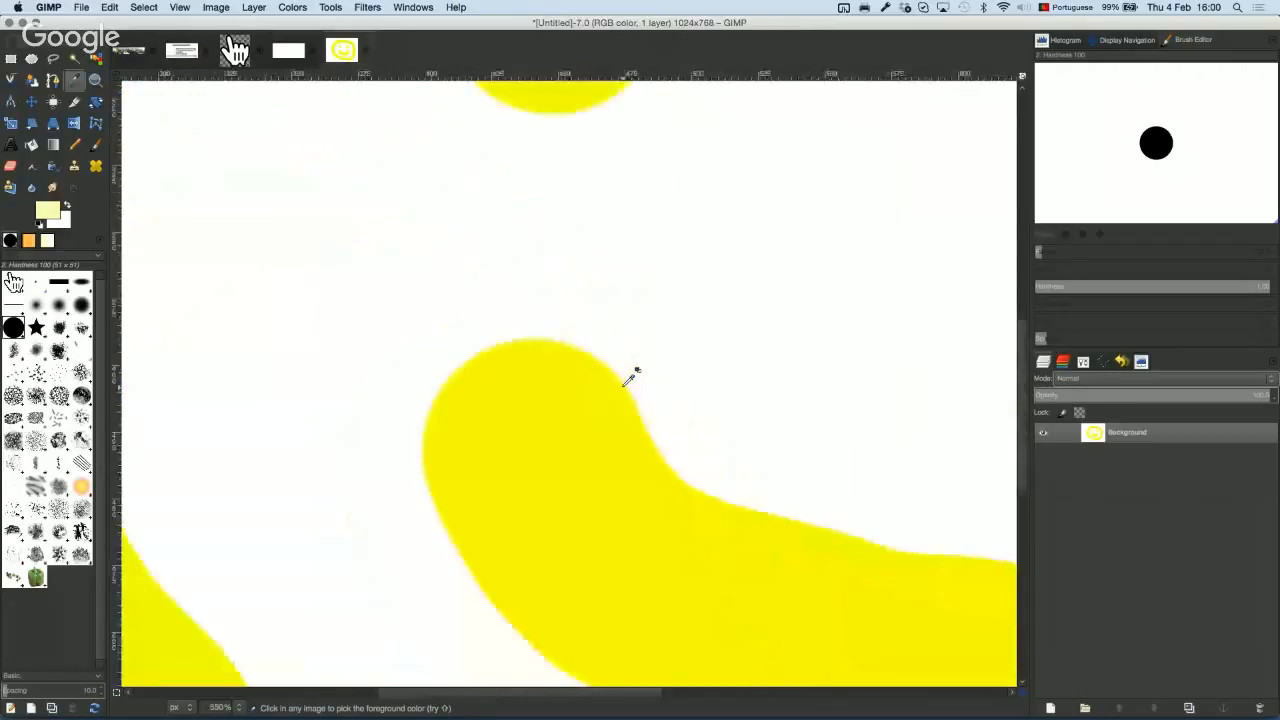
{"action": "scroll", "coordinate": [630, 375], "scroll_direction": "down", "scroll_amount": 5}
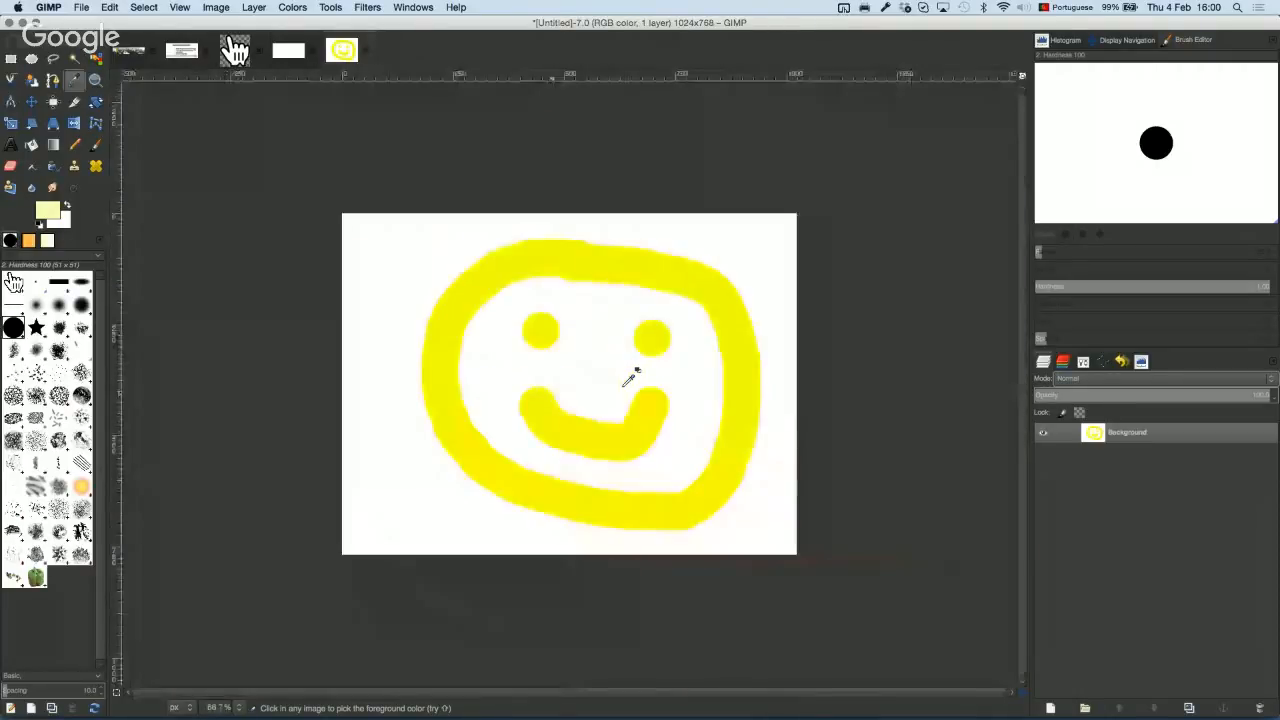
{"action": "left_click", "coordinate": [1064, 362]}
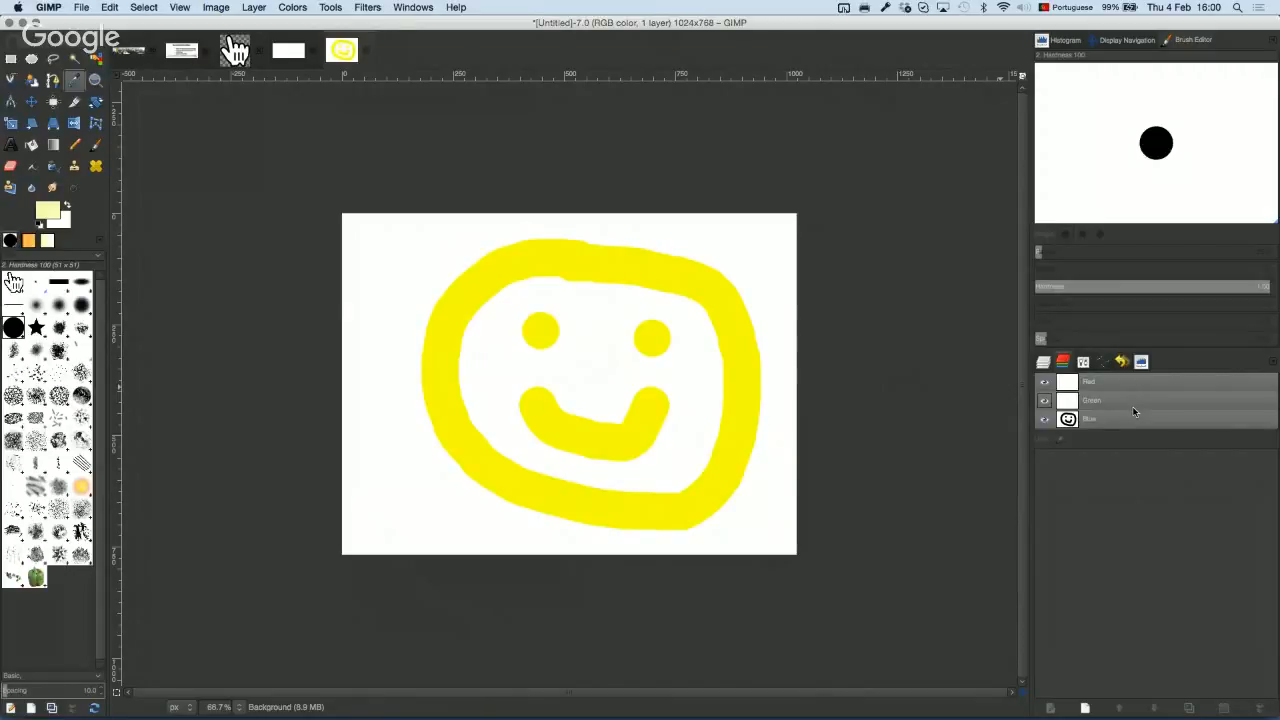
{"action": "left_click", "coordinate": [1046, 364]}
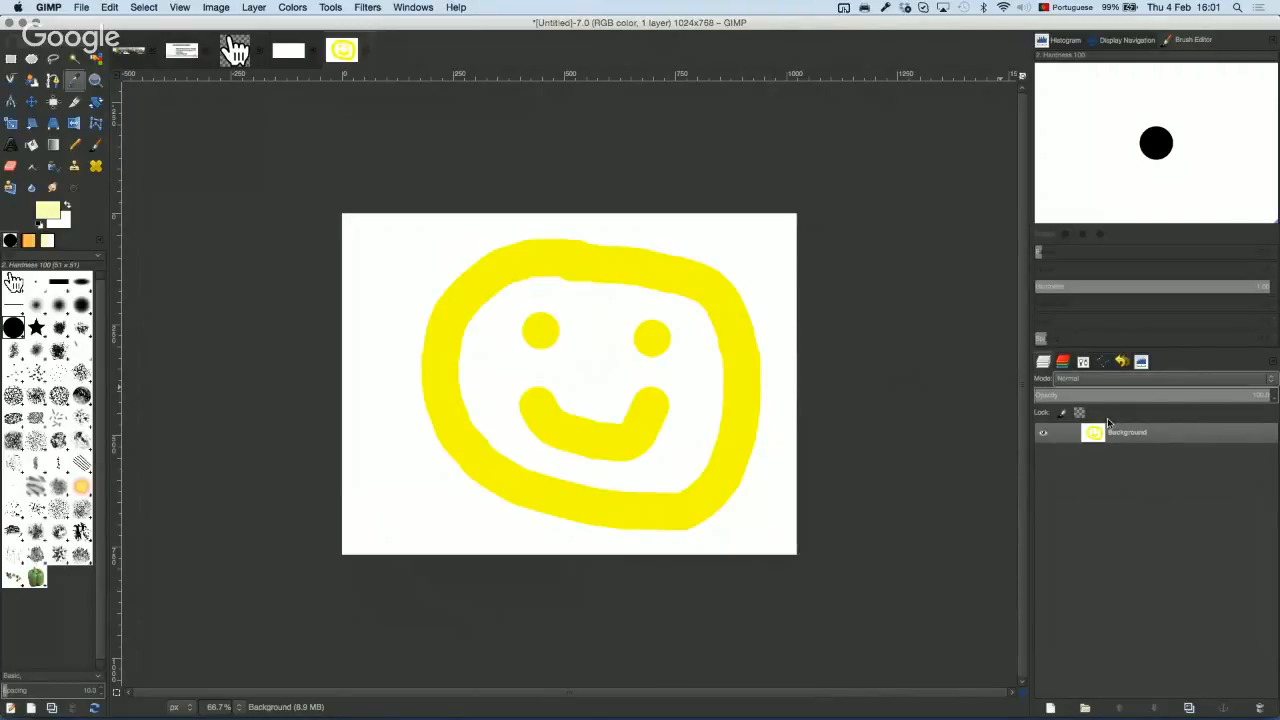
Step: Add an alpha channel to the Background layer and confirm Alpha appears beside Red, Green, Blue
{"action": "right_click", "coordinate": [1147, 437]}
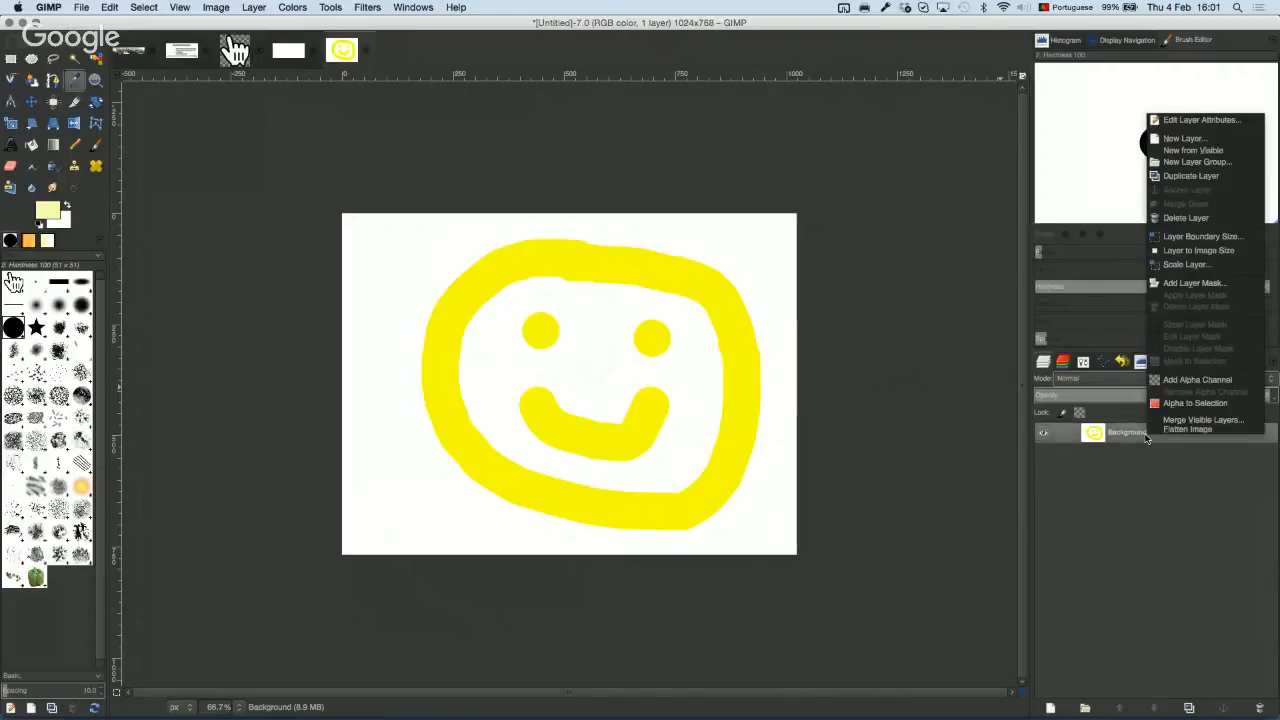
{"action": "left_click", "coordinate": [1208, 381]}
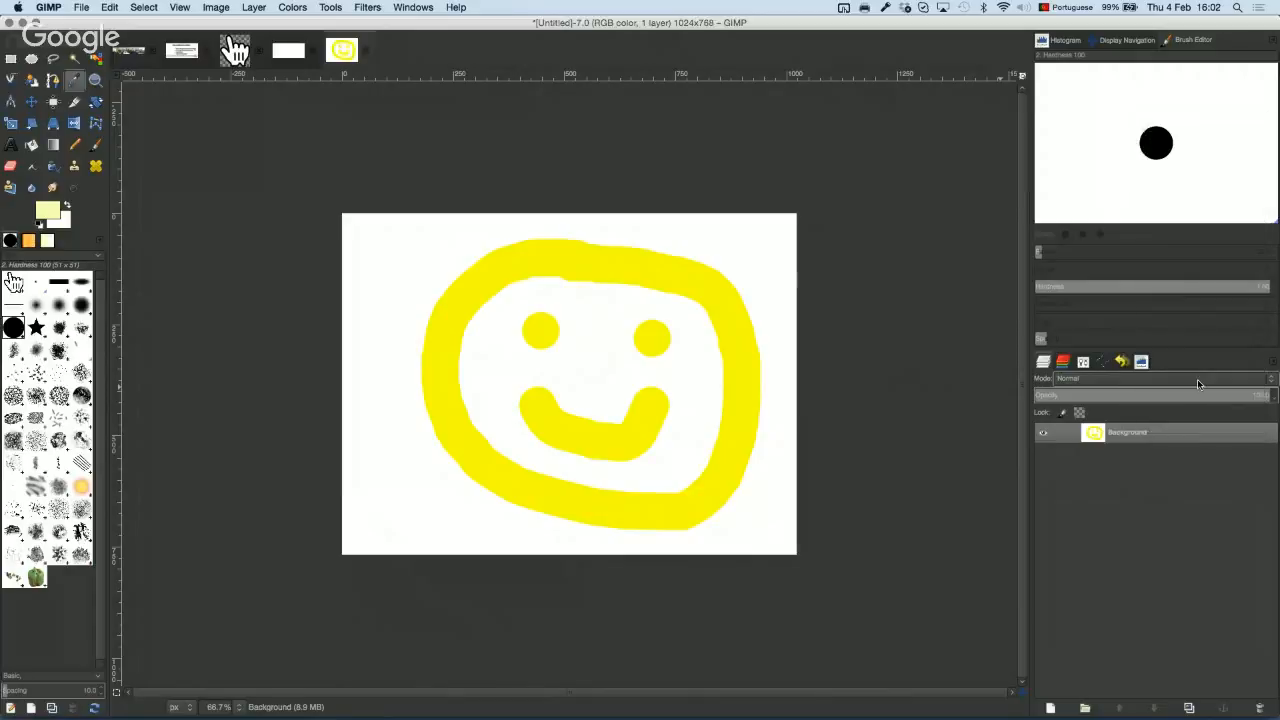
{"action": "left_click", "coordinate": [1063, 361]}
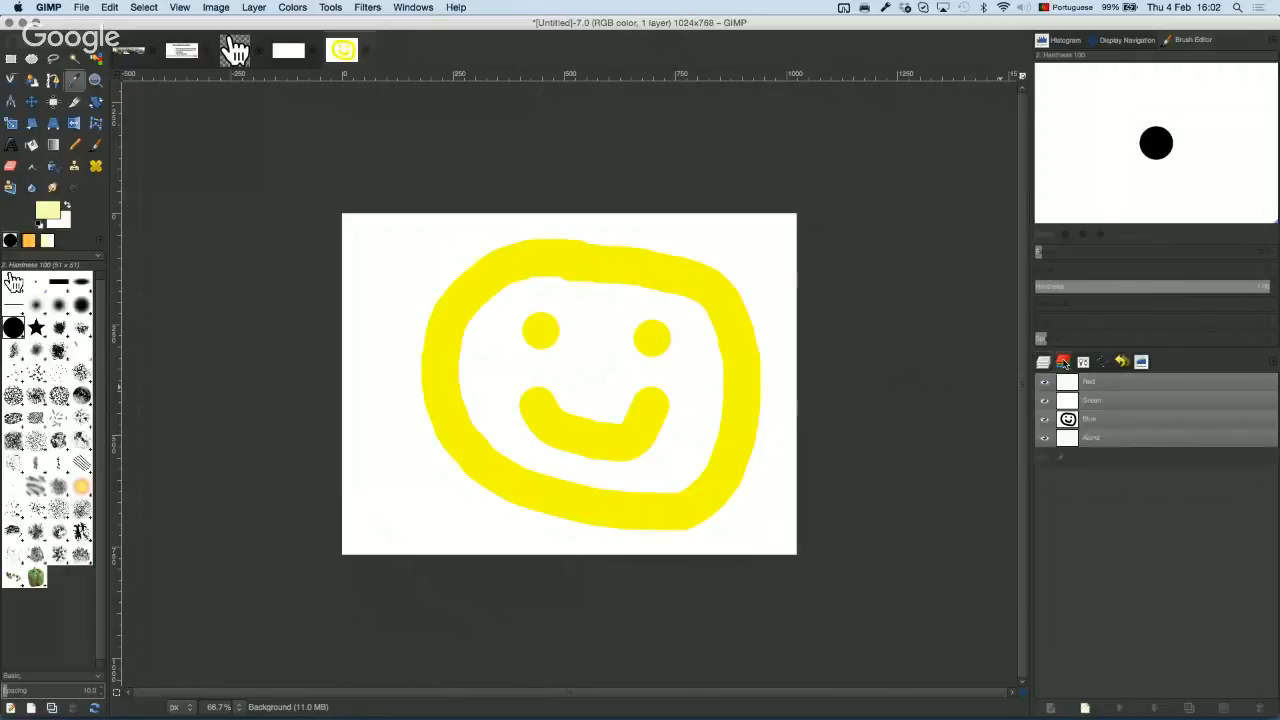
{"action": "right_click", "coordinate": [1140, 432]}
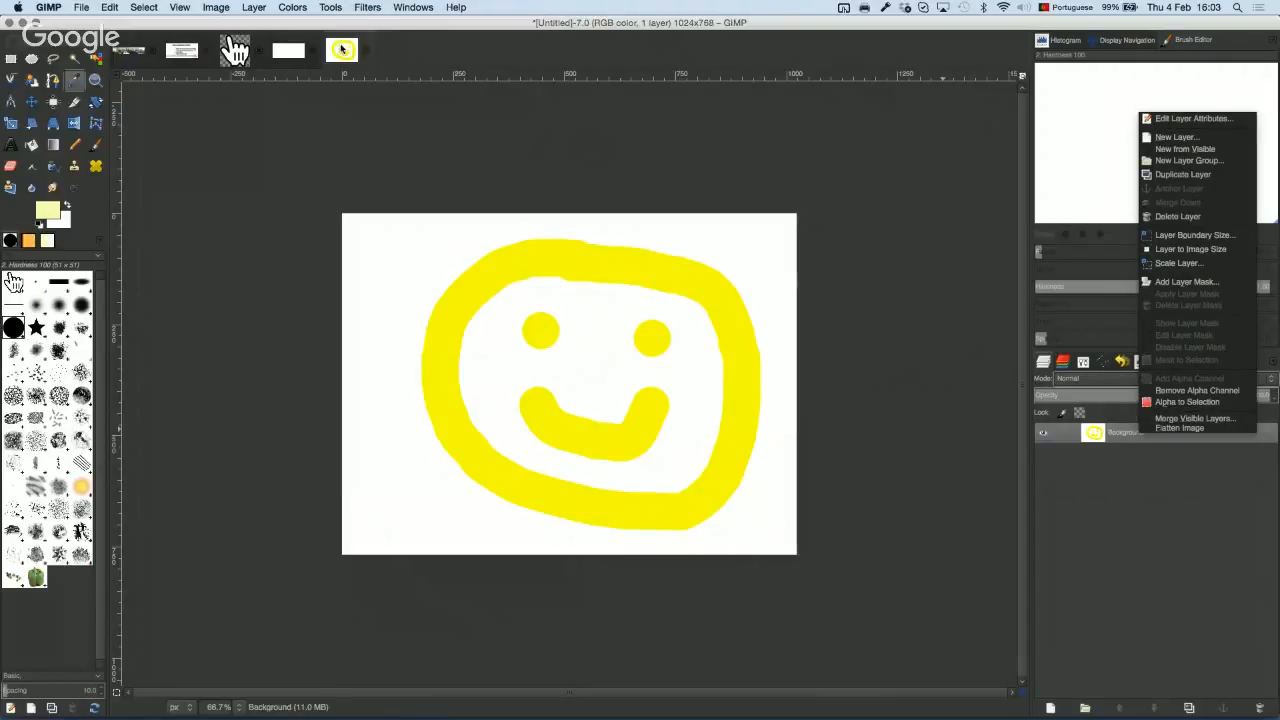
{"action": "left_click", "coordinate": [341, 49]}
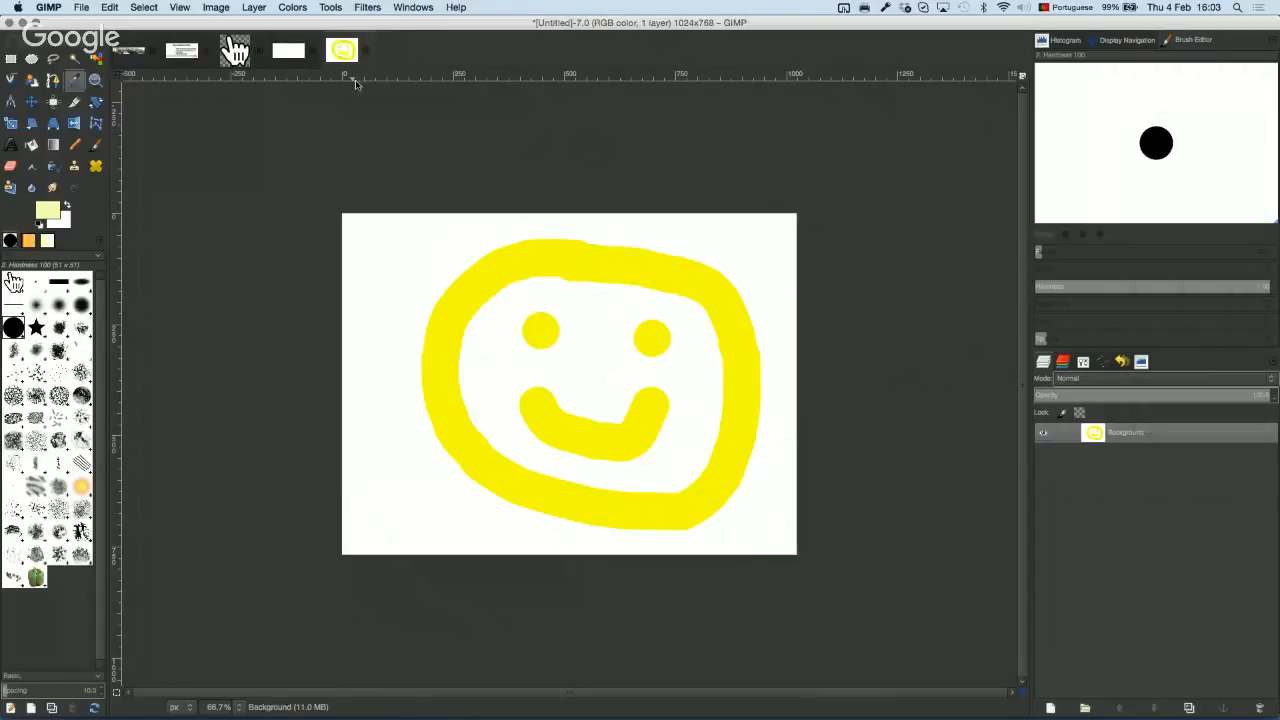
Step: Start Export As for Untitled.jpg in the img folder and list the available file types
{"action": "left_click", "coordinate": [79, 8]}
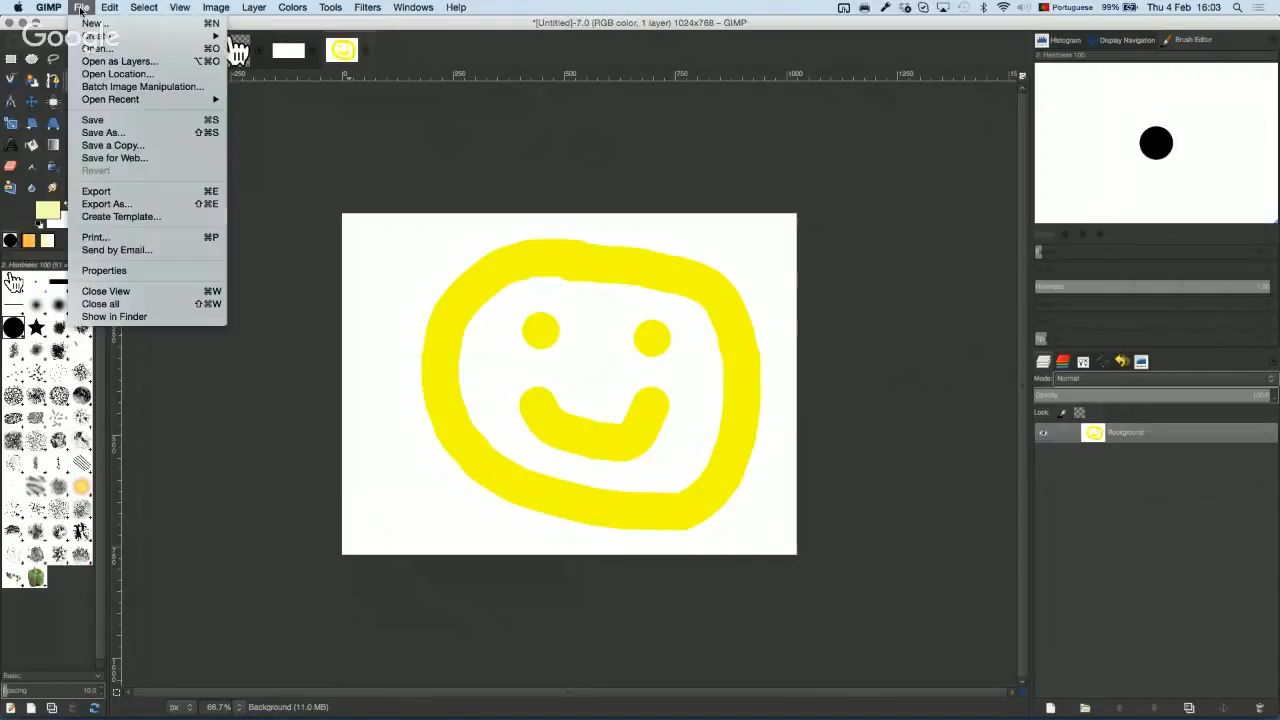
{"action": "left_click", "coordinate": [145, 206]}
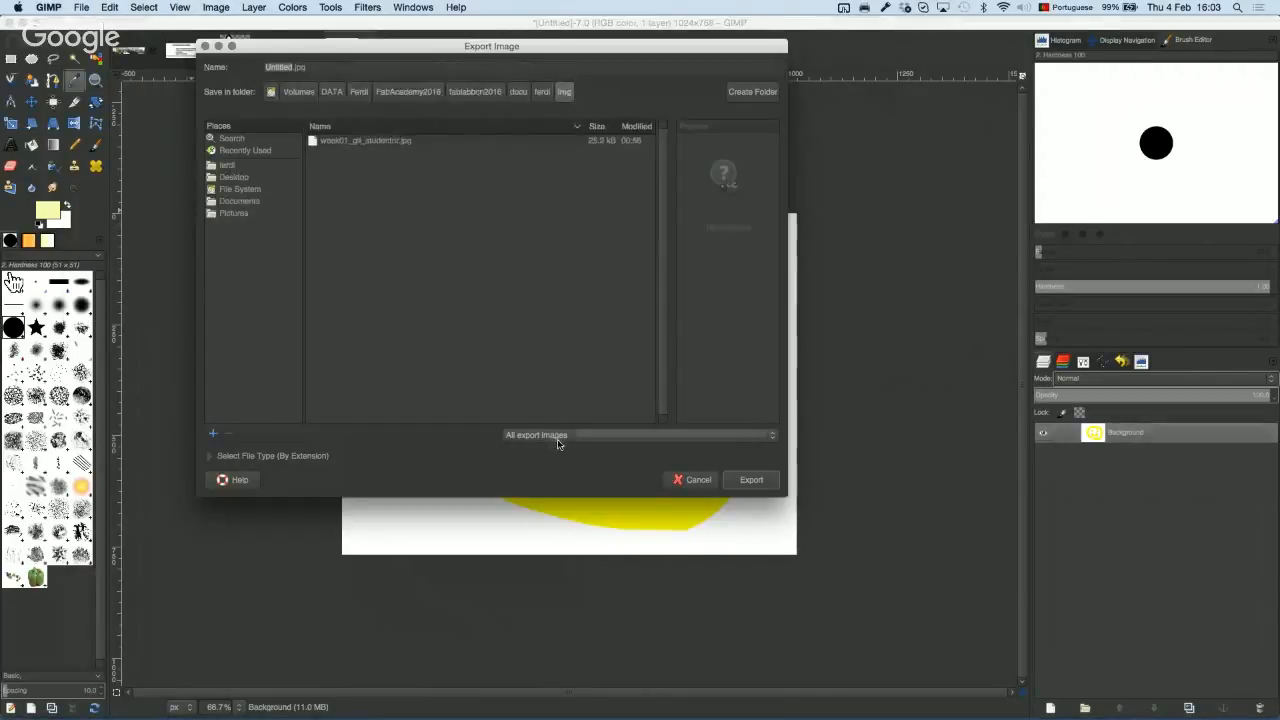
{"action": "left_click", "coordinate": [558, 443]}
{"action": "scroll", "coordinate": [679, 578], "scroll_direction": "down", "scroll_amount": 2}
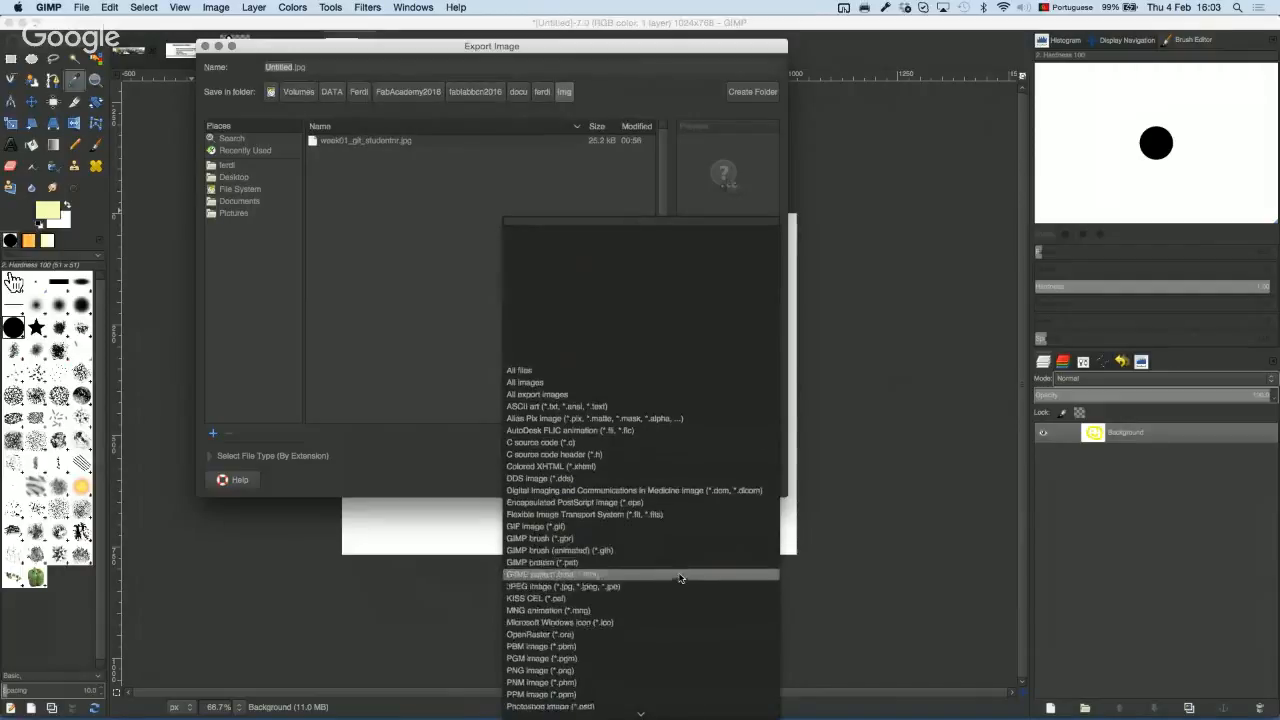
Step: Scroll the file-type list and dismiss it, leaving the filter on All export images
{"action": "scroll", "coordinate": [679, 578], "scroll_direction": "down", "scroll_amount": 4}
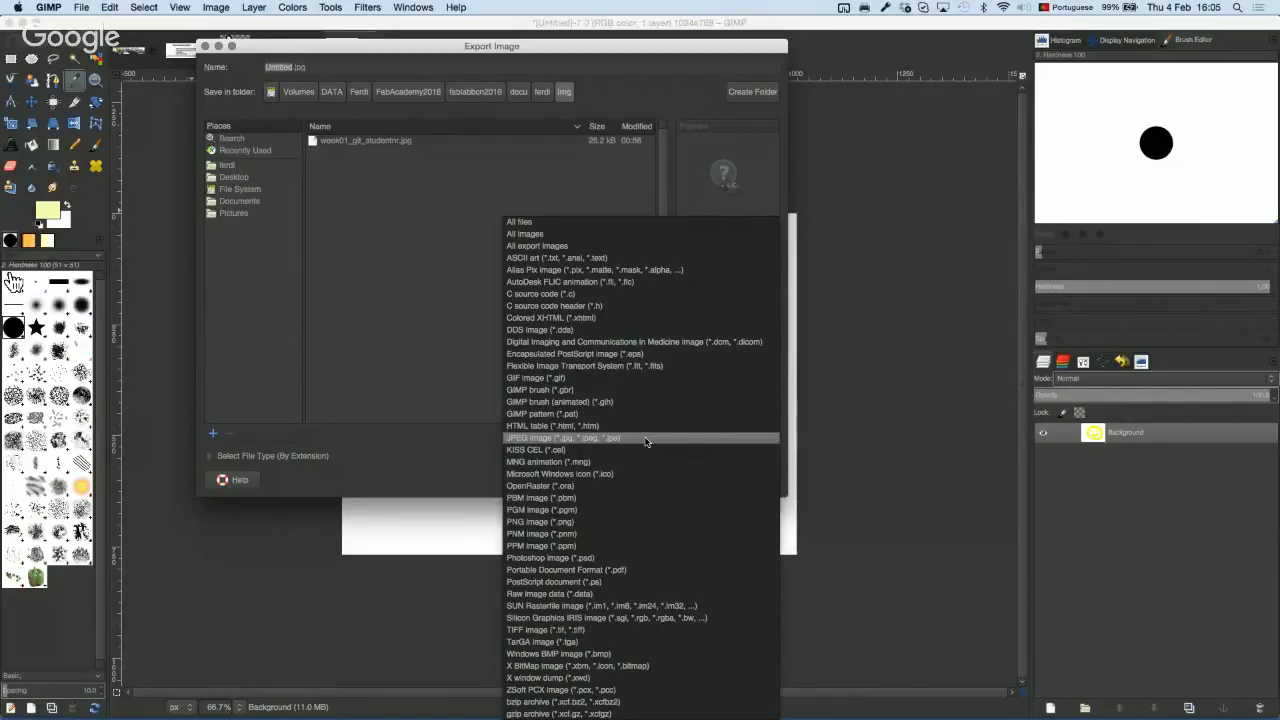
{"action": "left_click", "coordinate": [380, 480]}
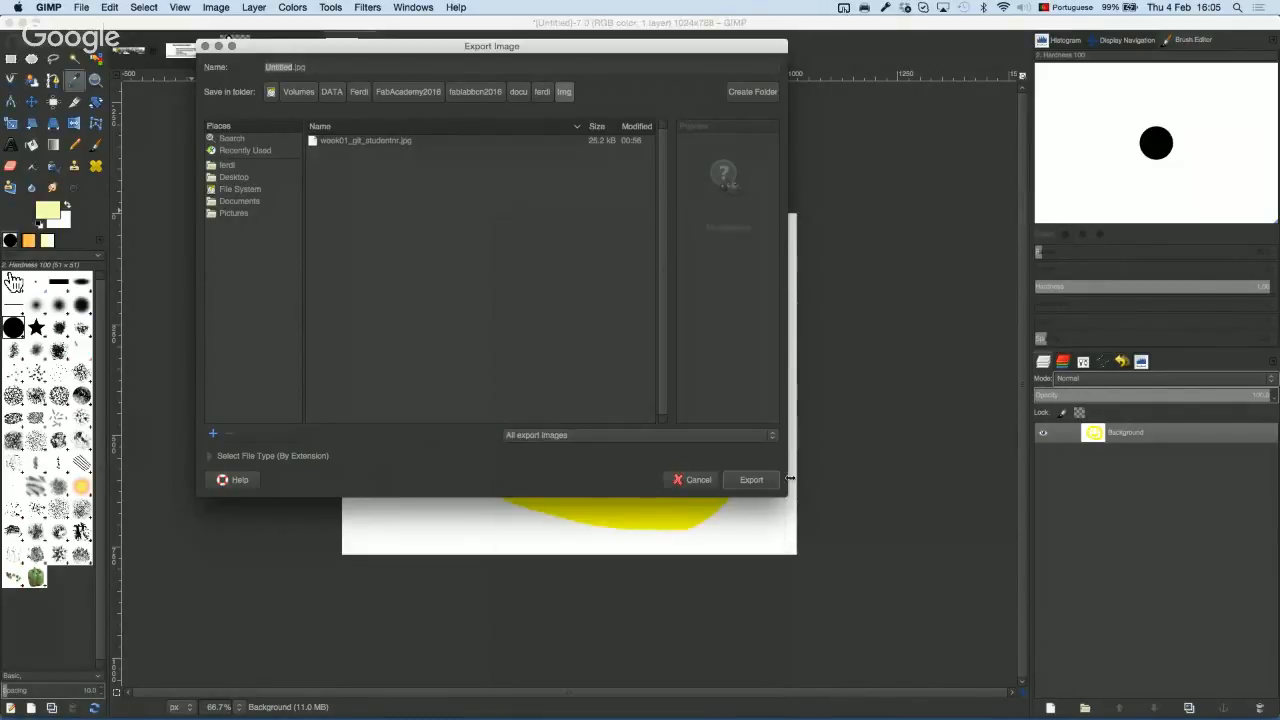
Step: Reopen the export file-type list and scroll through it, from All files to archive types
{"action": "left_click", "coordinate": [570, 435]}
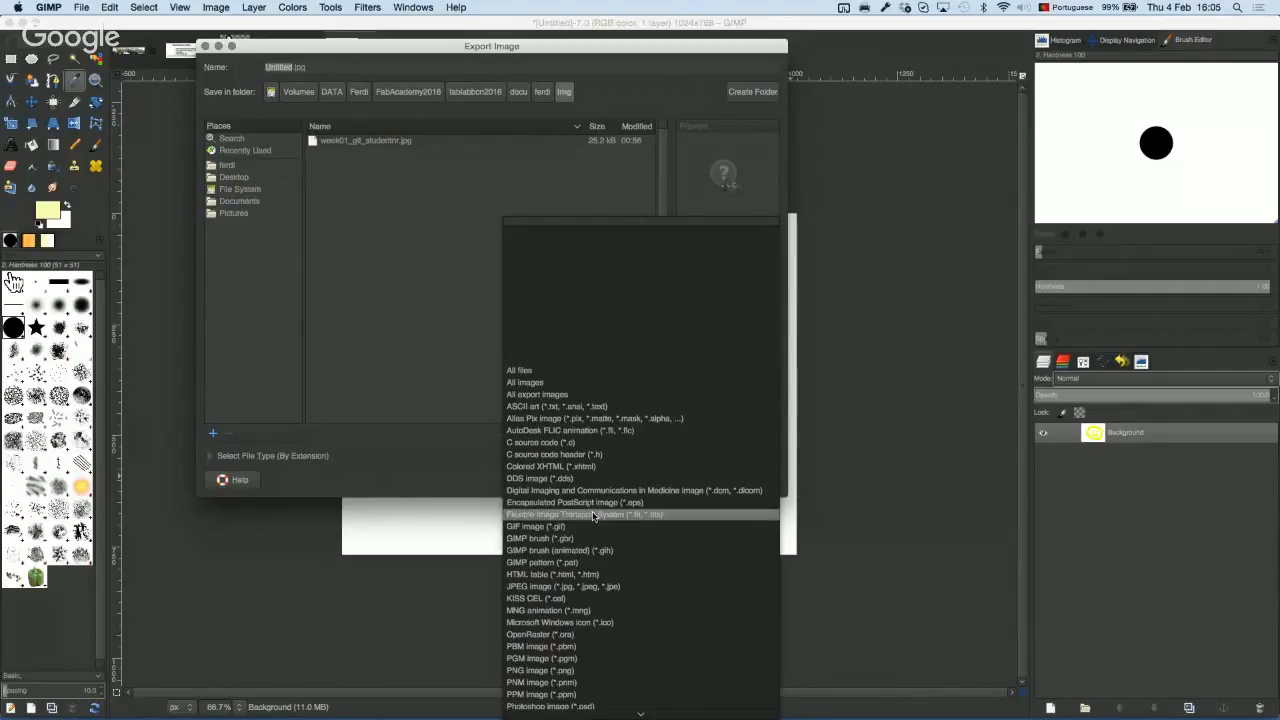
{"action": "scroll", "coordinate": [595, 516], "scroll_direction": "down", "scroll_amount": 5}
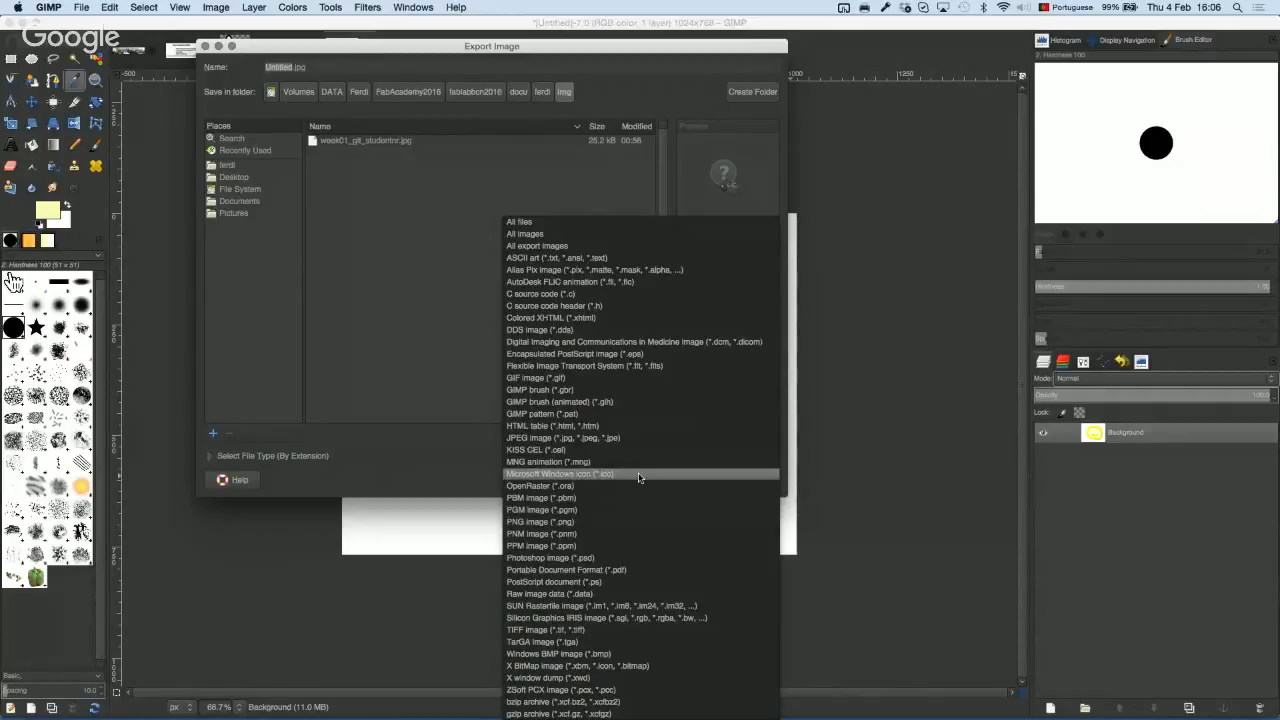
{"action": "key", "text": "super+Tab"}
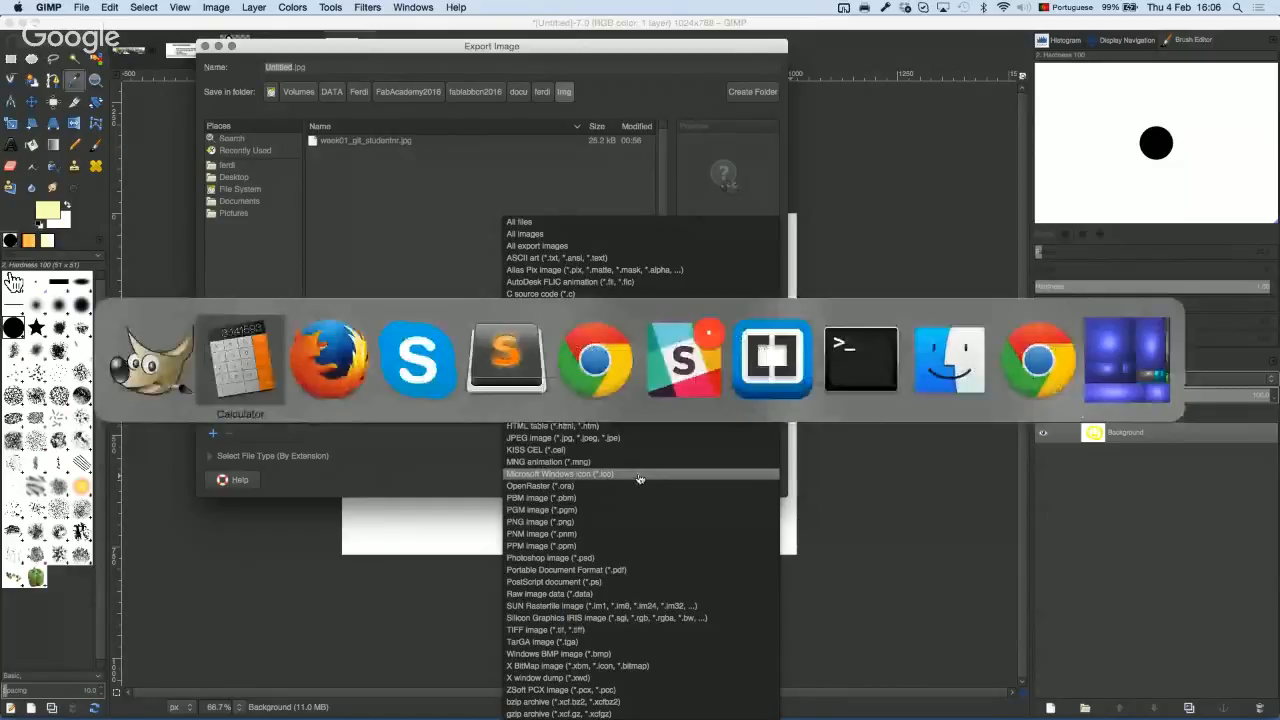
Step: Switch briefly to the sent week01 thread in Gmail on Firefox, then back to GIMP
{"action": "key", "text": "super+Tab"}
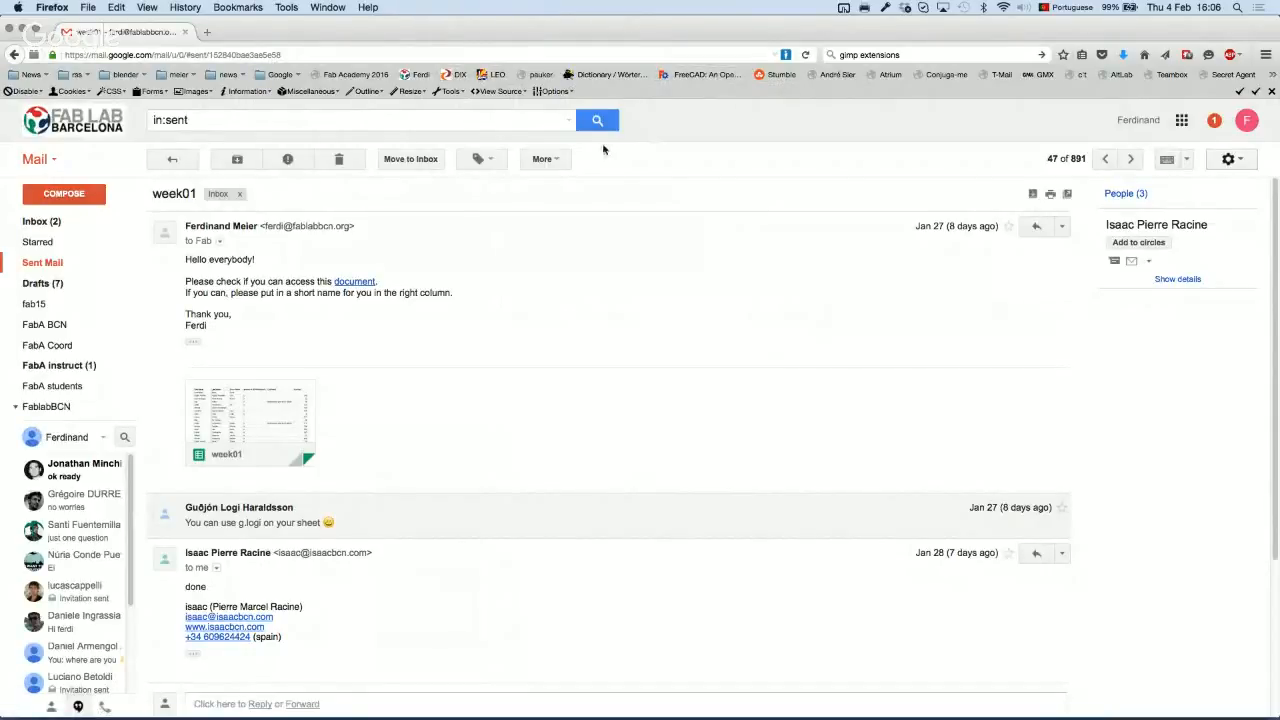
{"action": "key", "text": "super+Tab"}
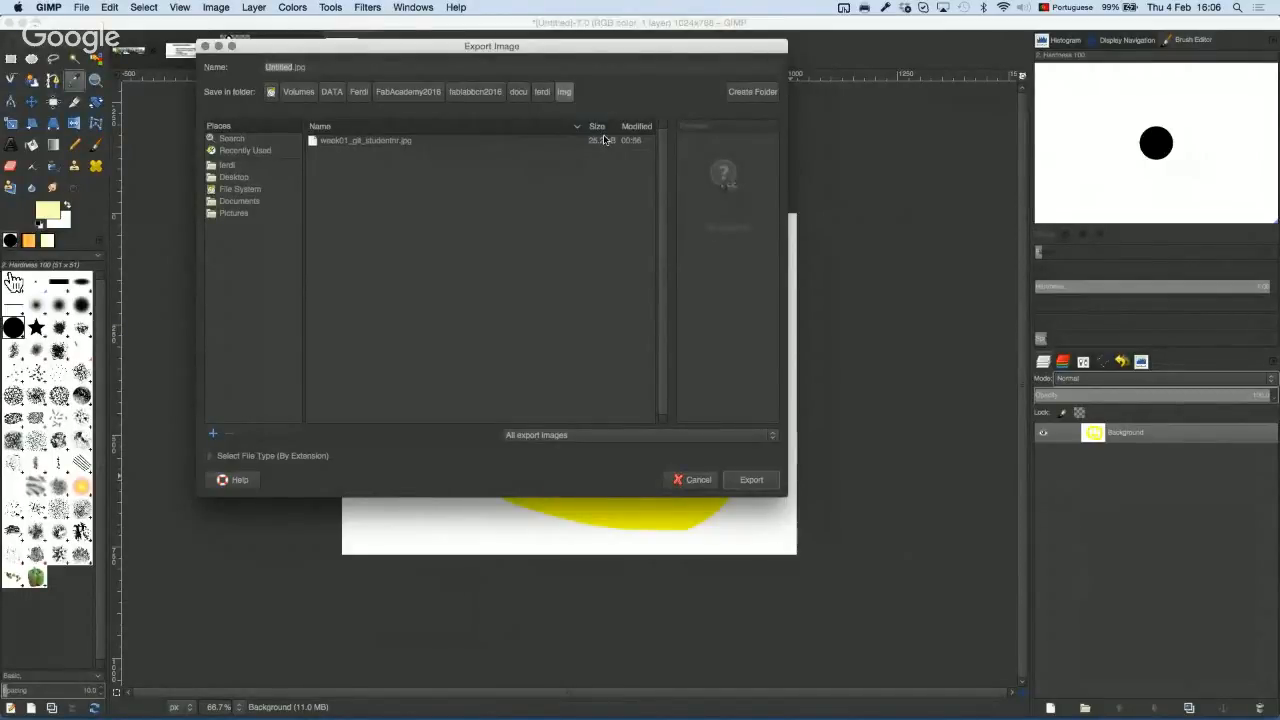
Step: Reopen the export dialog's file-format list showing GIF, JPEG and PNG types
{"action": "left_click", "coordinate": [584, 436]}
{"action": "scroll", "coordinate": [626, 594], "scroll_direction": "up", "scroll_amount": 10}
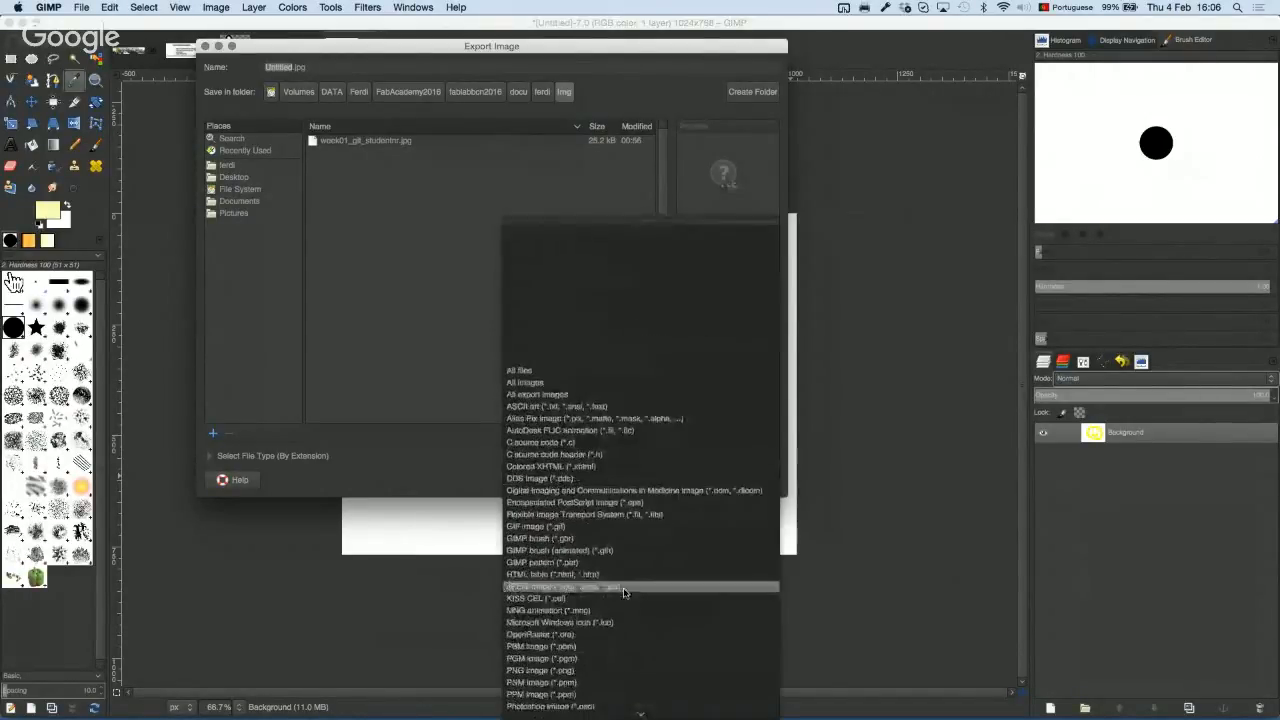
{"action": "scroll", "coordinate": [626, 594], "scroll_direction": "down", "scroll_amount": 2}
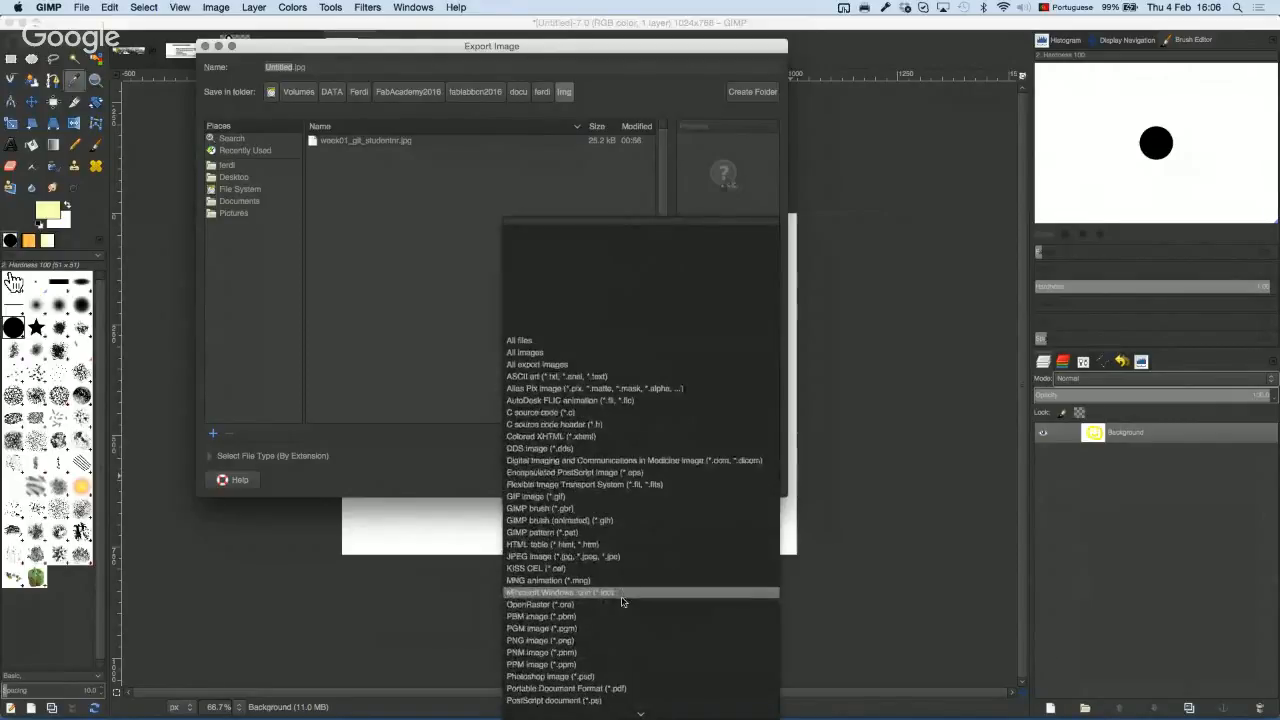
{"action": "scroll", "coordinate": [626, 594], "scroll_direction": "down", "scroll_amount": 2}
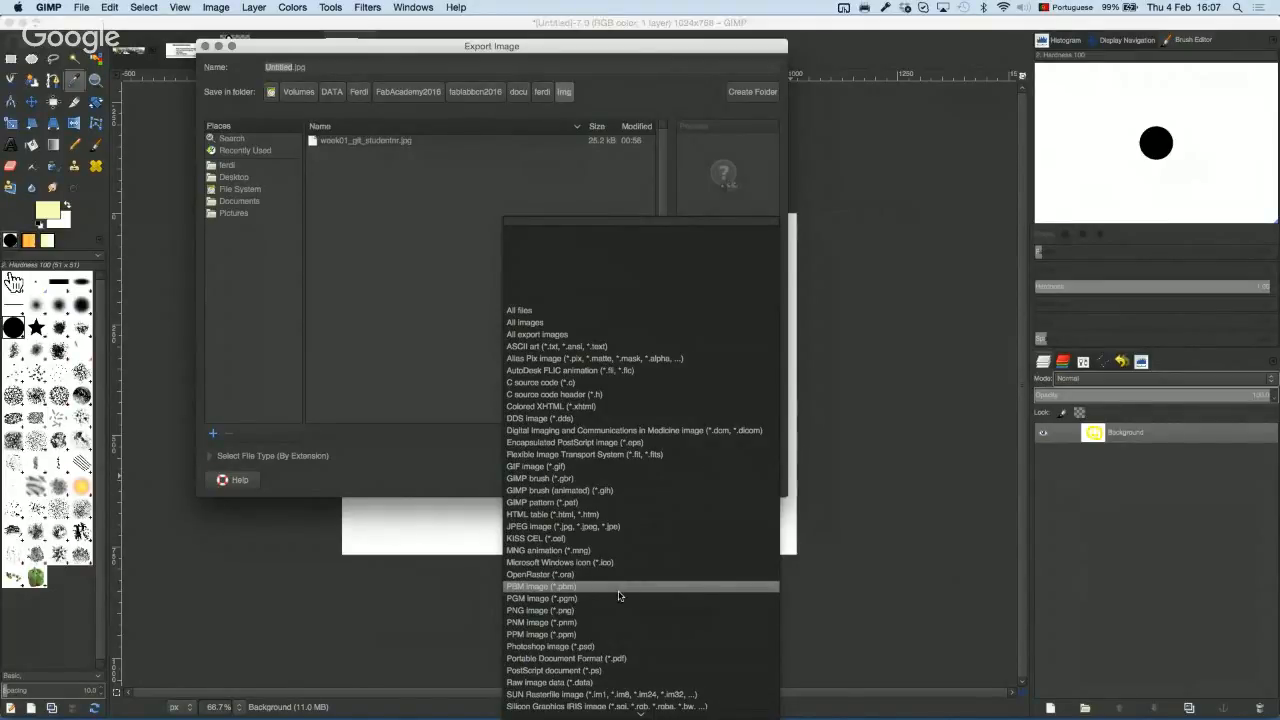
{"action": "scroll", "coordinate": [619, 595], "scroll_direction": "down", "scroll_amount": 1}
{"action": "scroll", "coordinate": [619, 595], "scroll_direction": "down", "scroll_amount": 3}
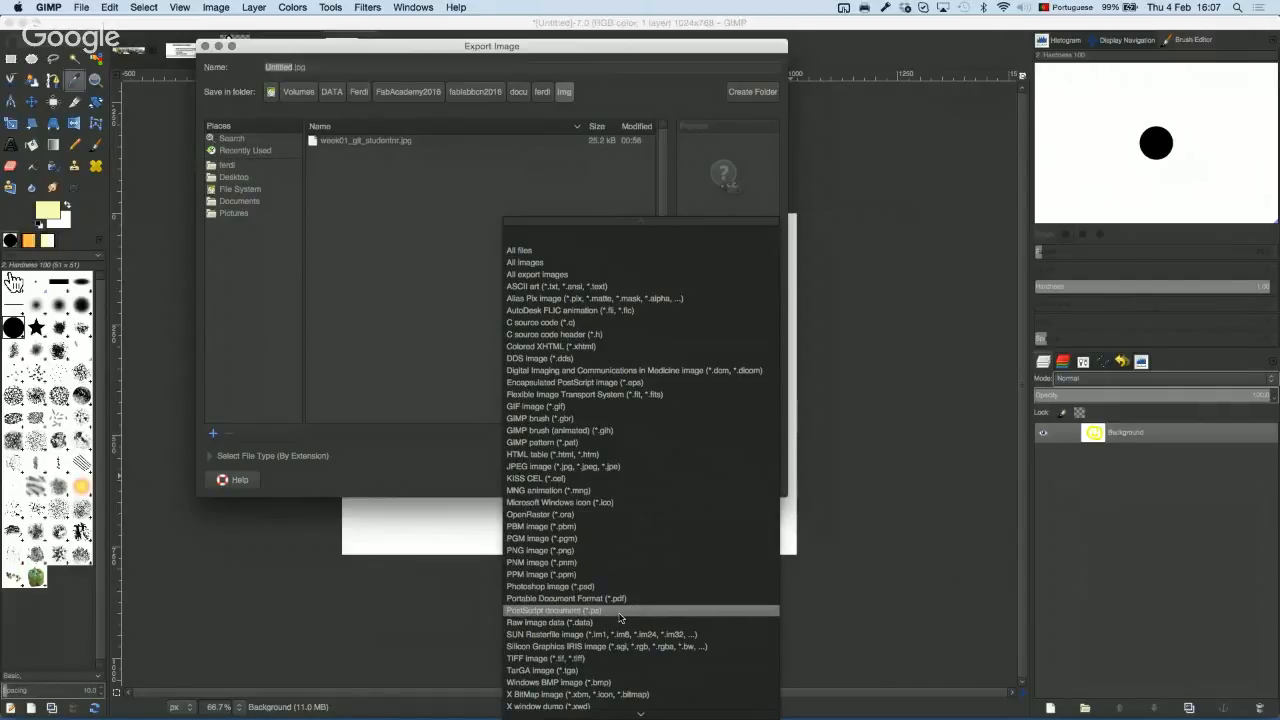
Step: Scroll the file-type list and close it unchanged, keeping All export images as the filter
{"action": "scroll", "coordinate": [620, 617], "scroll_direction": "down", "scroll_amount": 1}
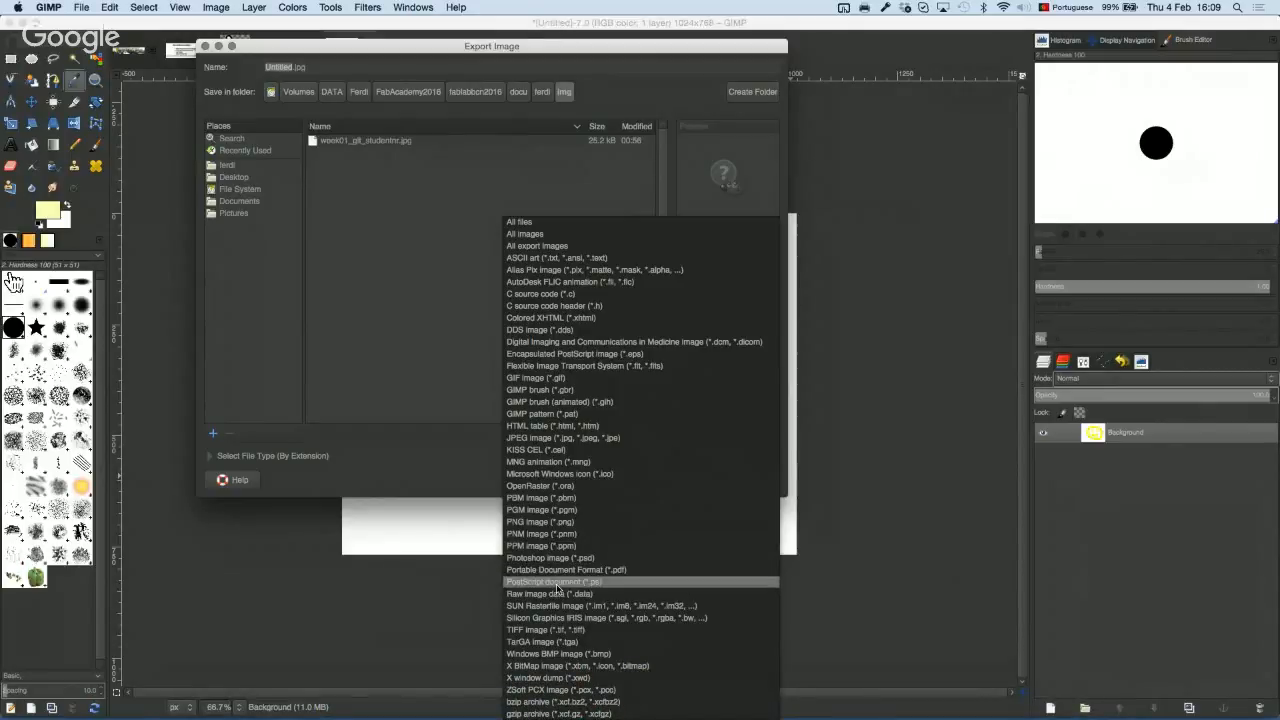
{"action": "left_click", "coordinate": [432, 447]}
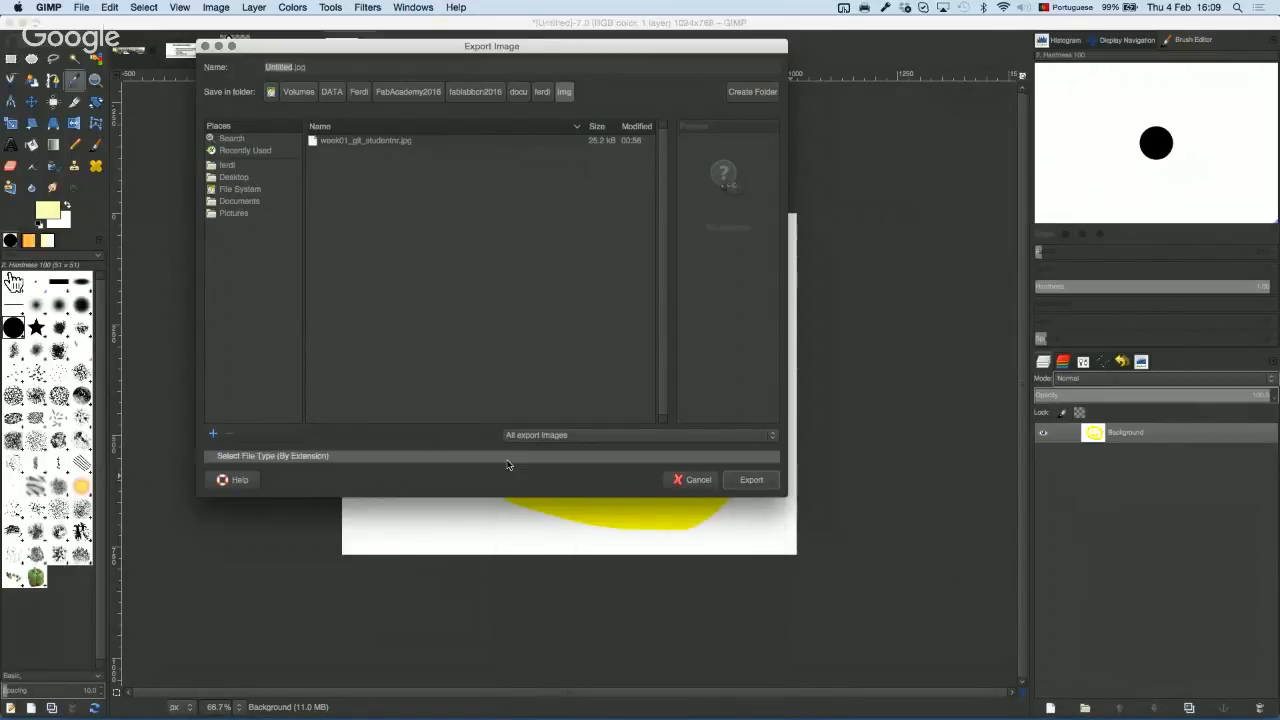
Step: Cancel the export and convert the smiley image to Grayscale mode
{"action": "left_click", "coordinate": [698, 481]}
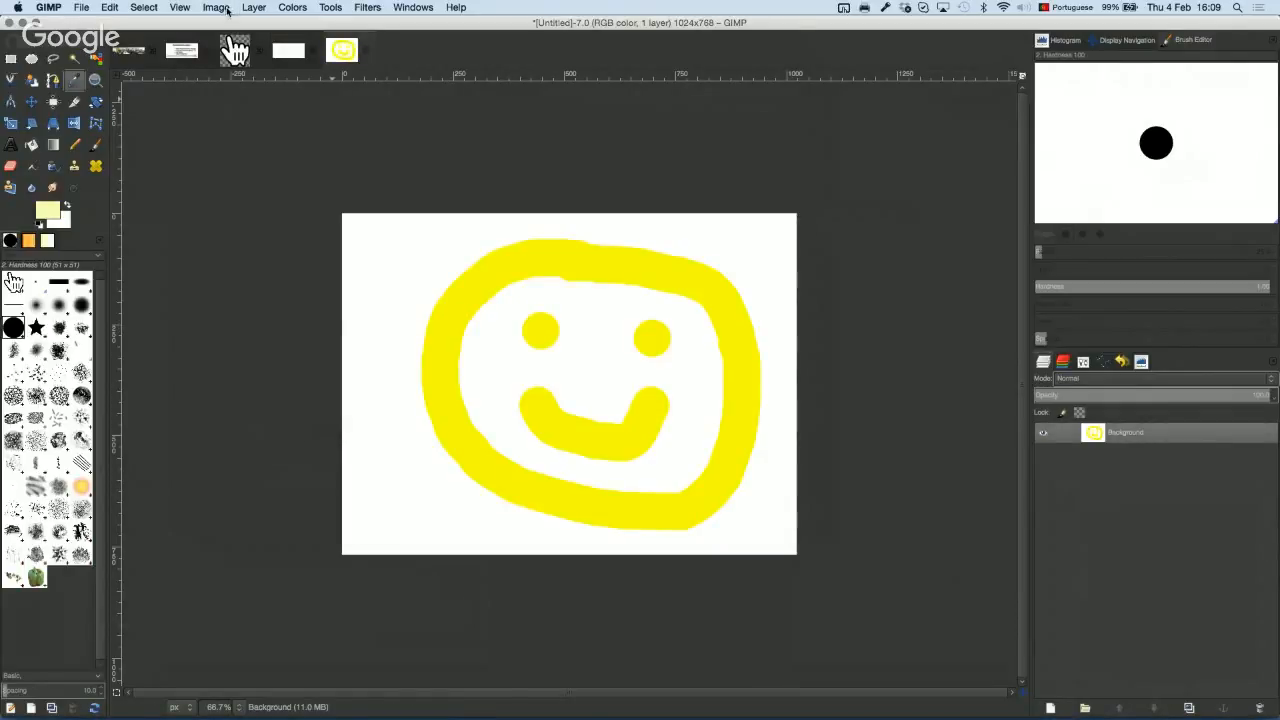
{"action": "left_click", "coordinate": [222, 8]}
{"action": "mouse_move", "coordinate": [250, 36]}
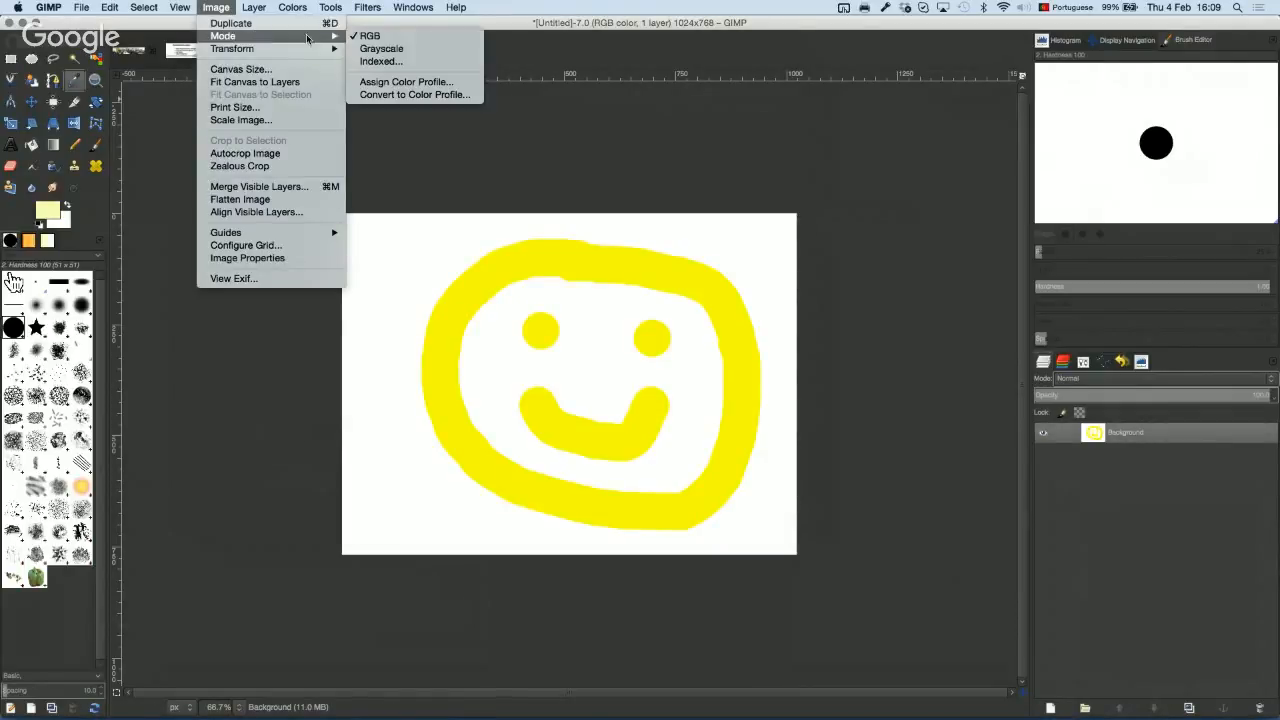
{"action": "left_click", "coordinate": [427, 51]}
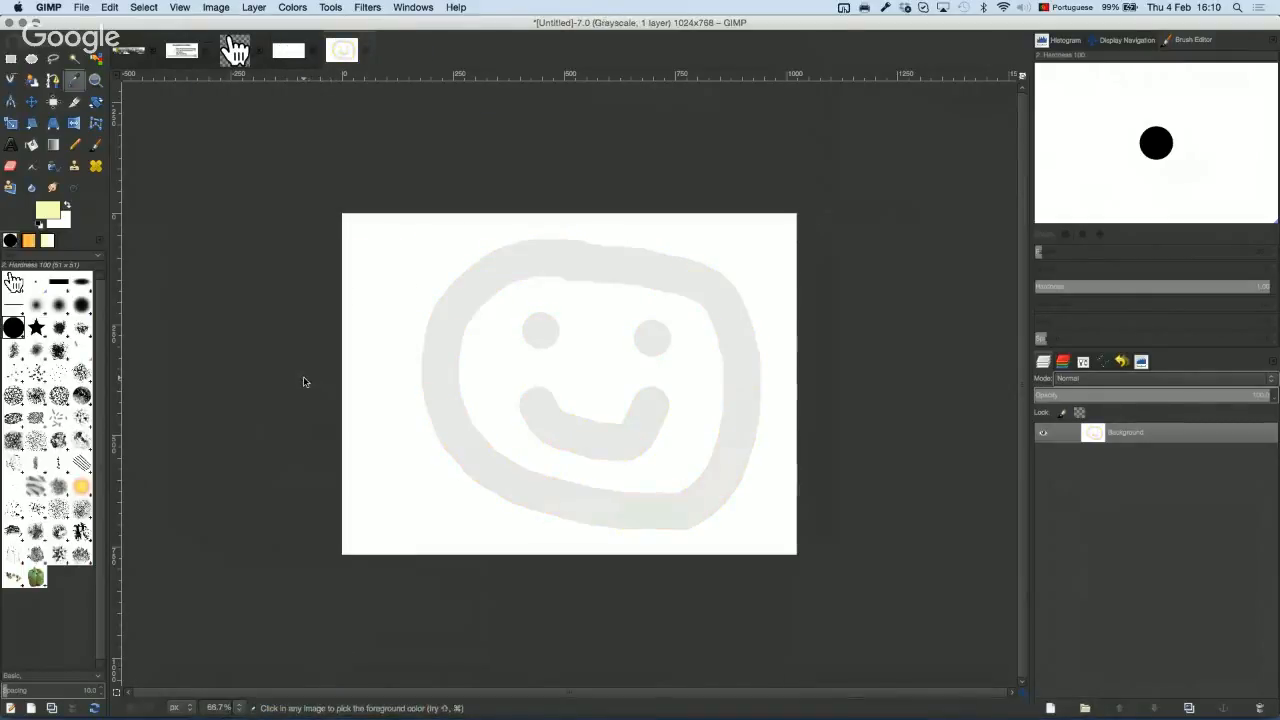
Step: Pick the Color Picker tool and convert the now-grey image back to RGB mode
{"action": "left_click", "coordinate": [11, 84]}
{"action": "left_click", "coordinate": [247, 9]}
{"action": "mouse_move", "coordinate": [240, 37]}
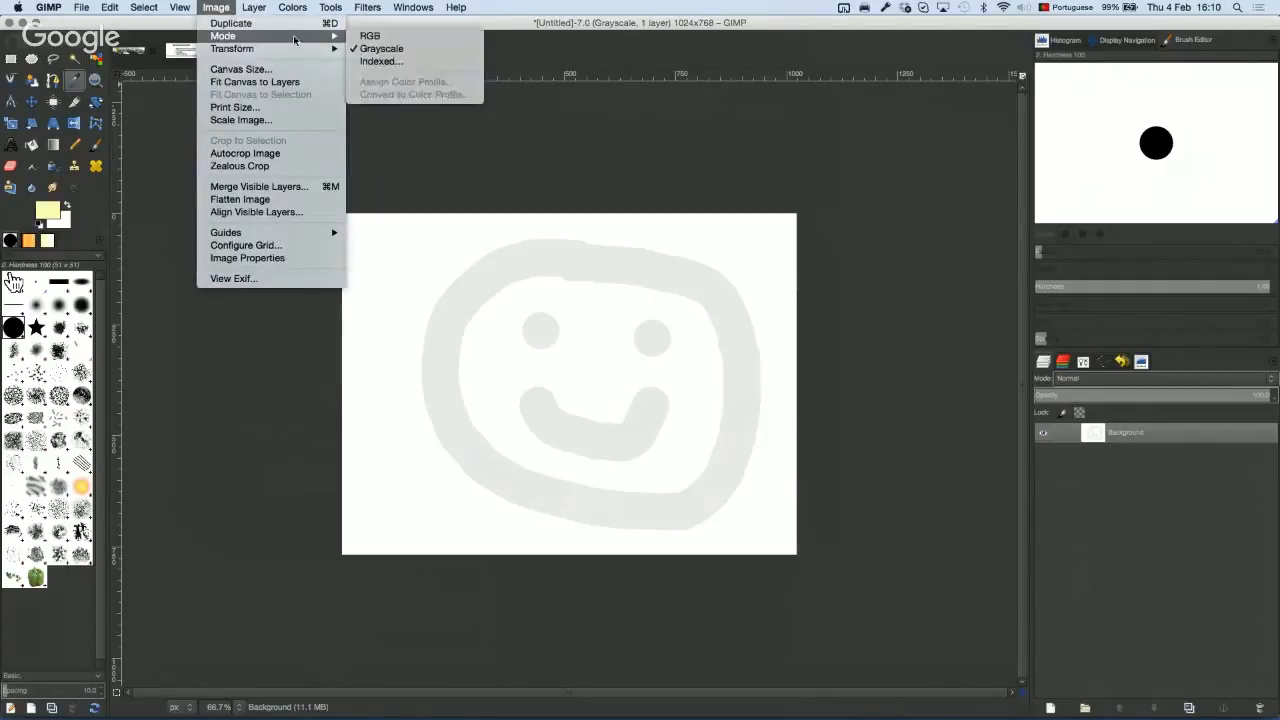
{"action": "left_click", "coordinate": [384, 37]}
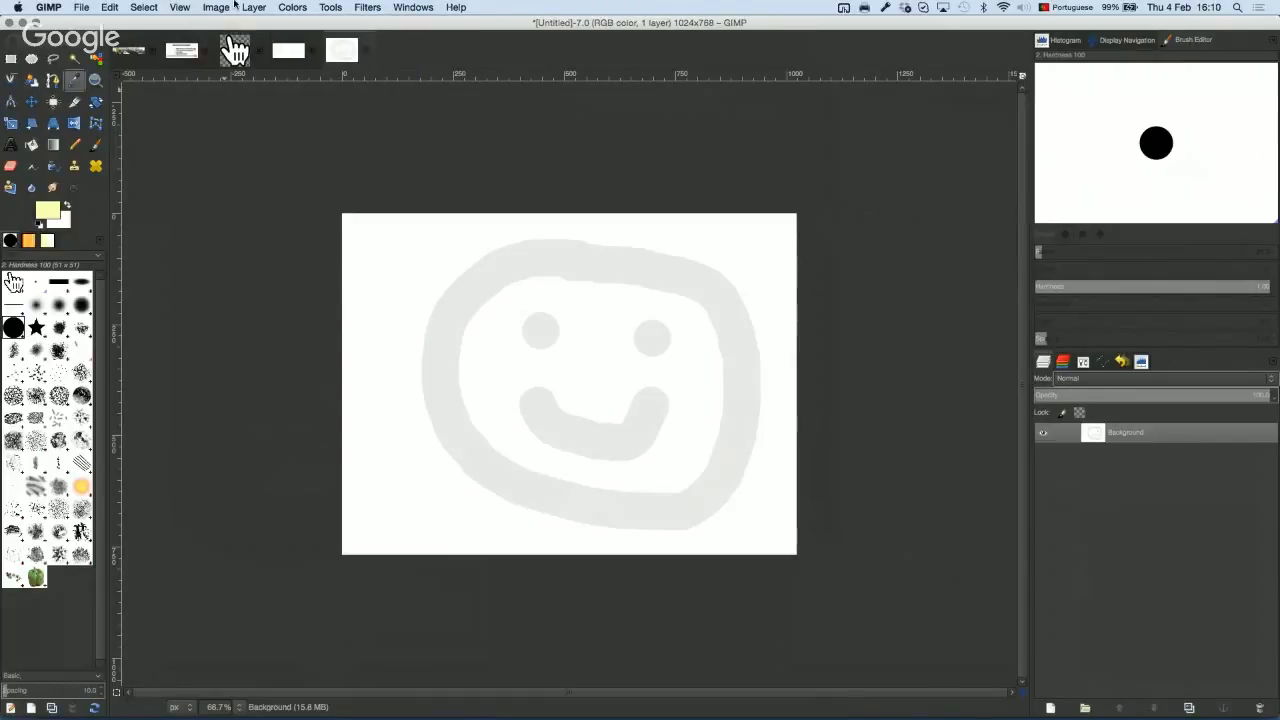
Step: Start converting the image to Indexed mode from Image > Mode, then cancel without converting
{"action": "left_click", "coordinate": [218, 9]}
{"action": "mouse_move", "coordinate": [270, 36]}
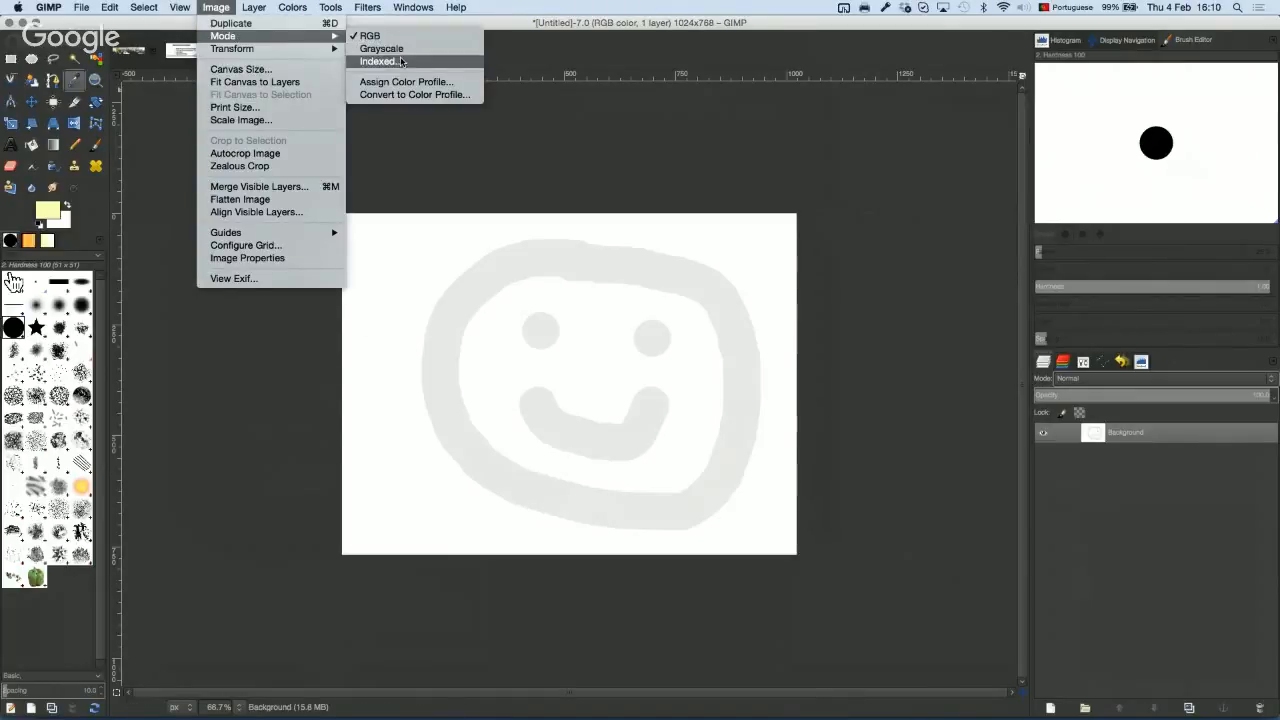
{"action": "left_click", "coordinate": [400, 63]}
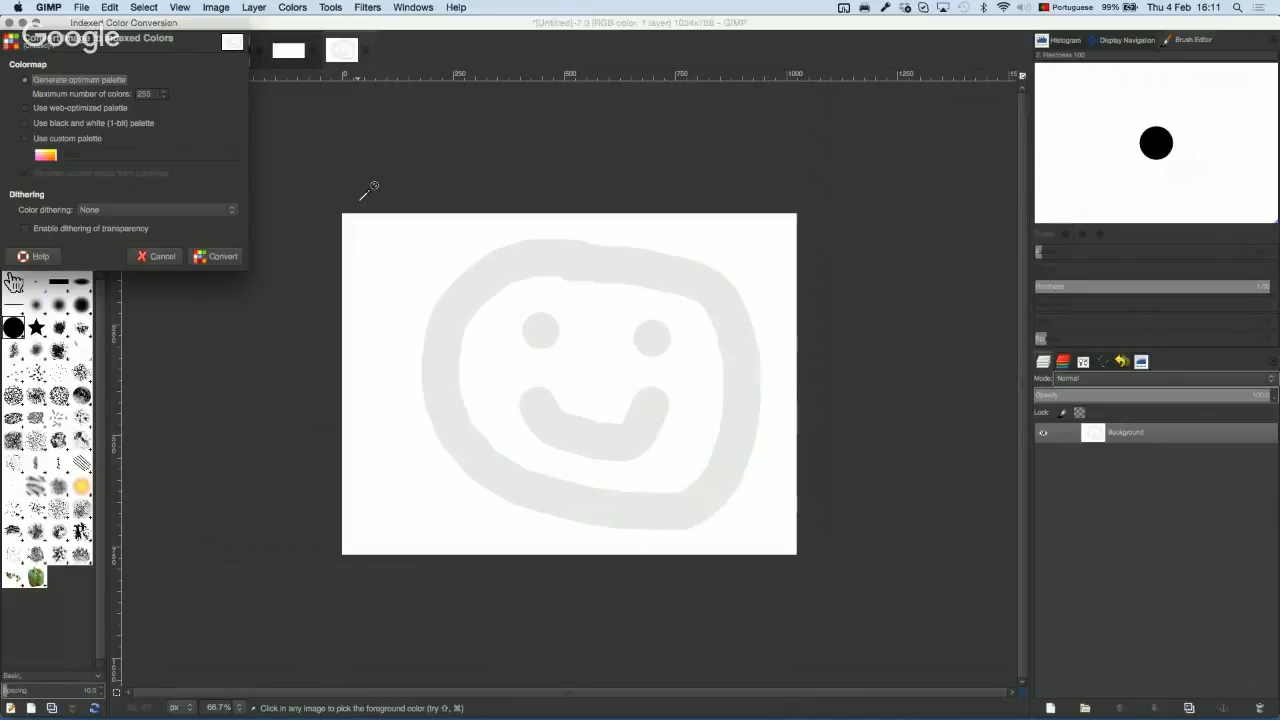
{"action": "left_click", "coordinate": [157, 256]}
Step: Try cyan and purple foreground hues, then cancel so the foreground stays pale yellow
{"action": "left_click", "coordinate": [47, 211]}
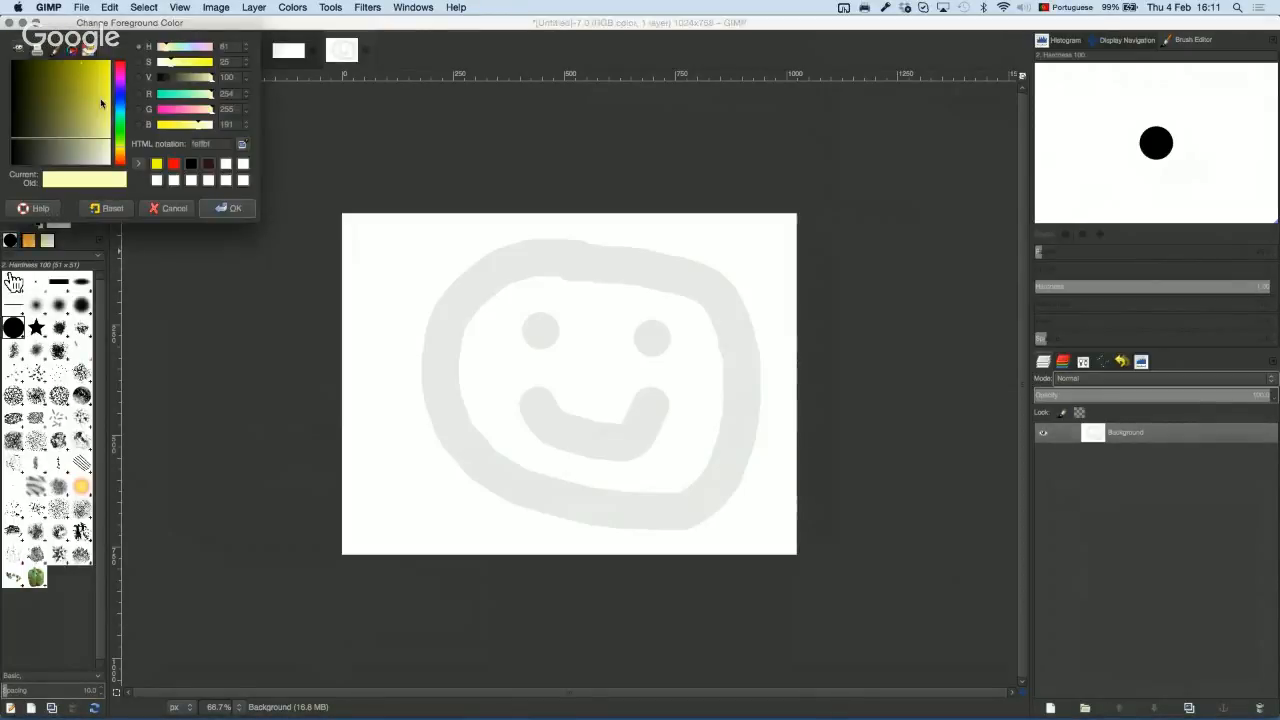
{"action": "left_click", "coordinate": [121, 117]}
{"action": "left_click_drag", "start_coordinate": [123, 117], "coordinate": [121, 88]}
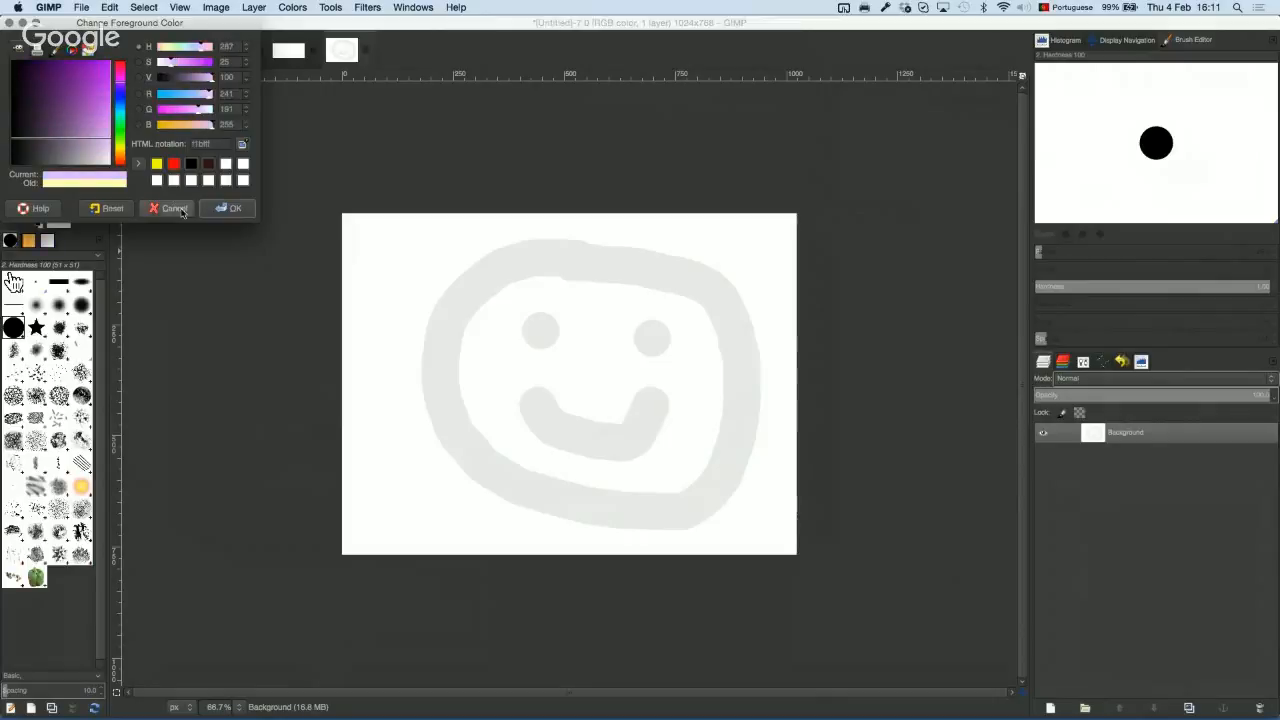
{"action": "left_click", "coordinate": [168, 208]}
{"action": "left_click", "coordinate": [215, 8]}
Step: In the Indexed conversion dialog, try the web-optimized, black-and-white 1-bit and custom palette options
{"action": "mouse_move", "coordinate": [290, 36]}
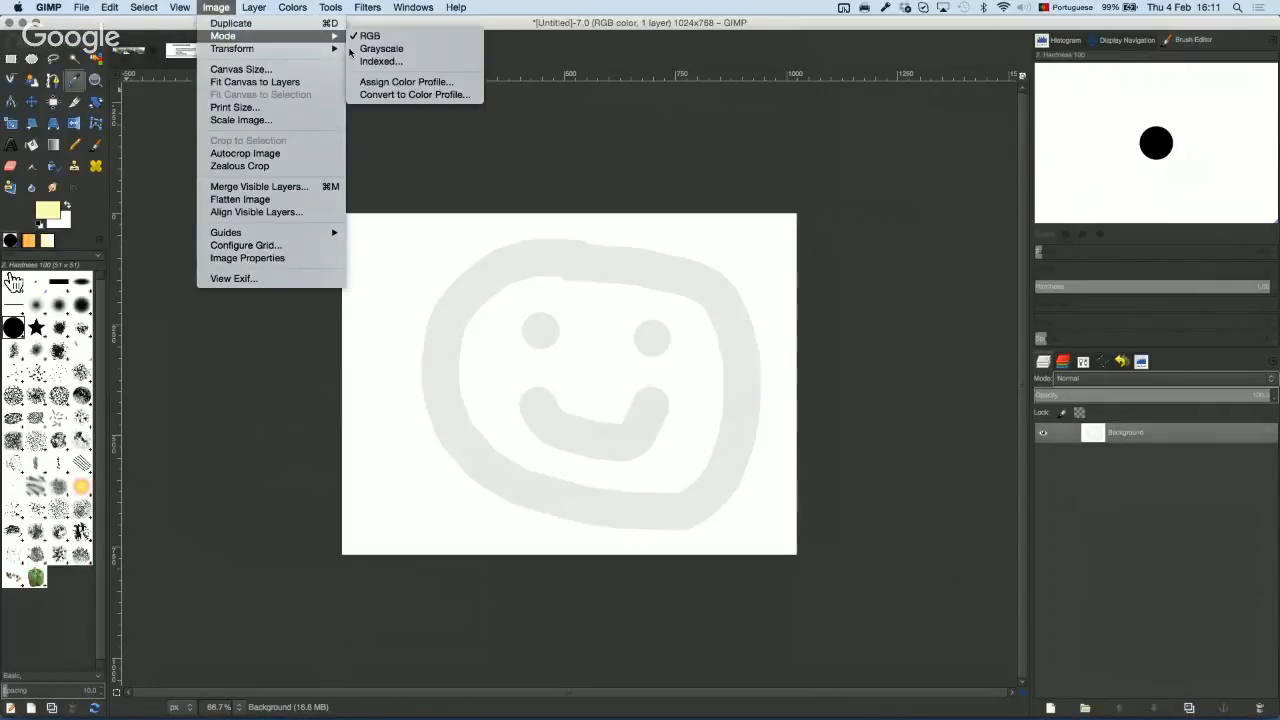
{"action": "left_click", "coordinate": [433, 62]}
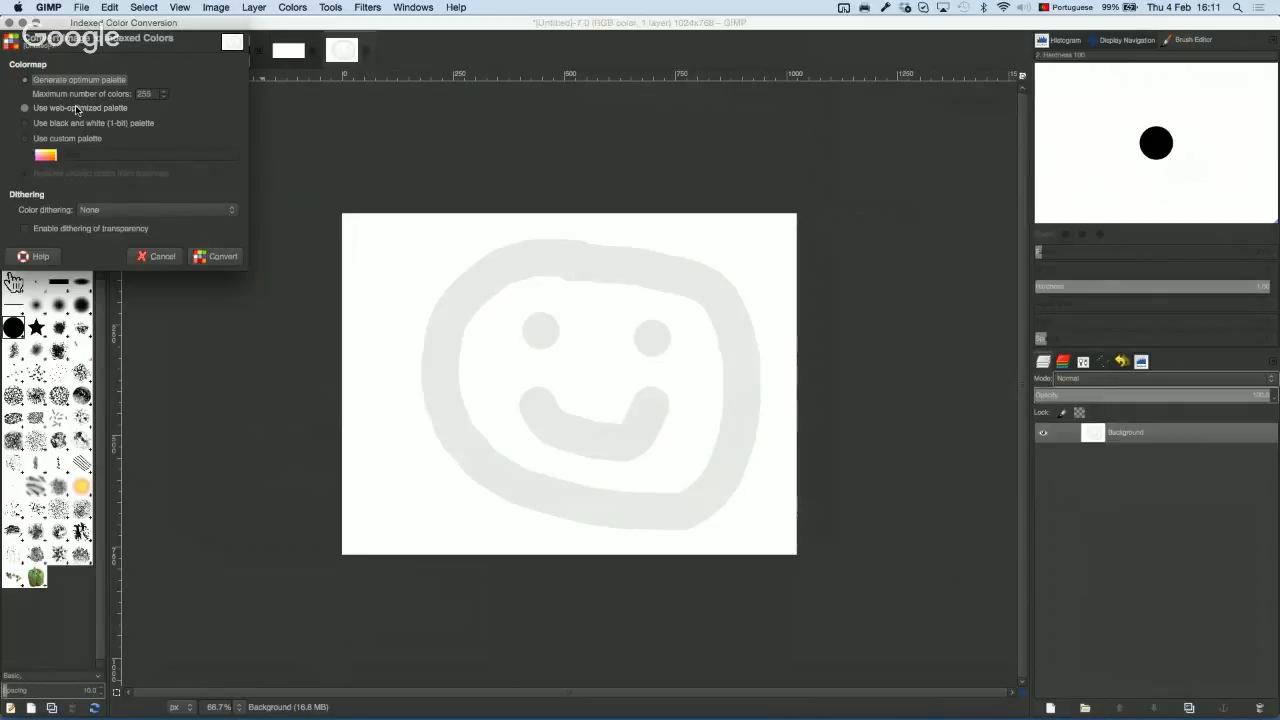
{"action": "left_click", "coordinate": [79, 108]}
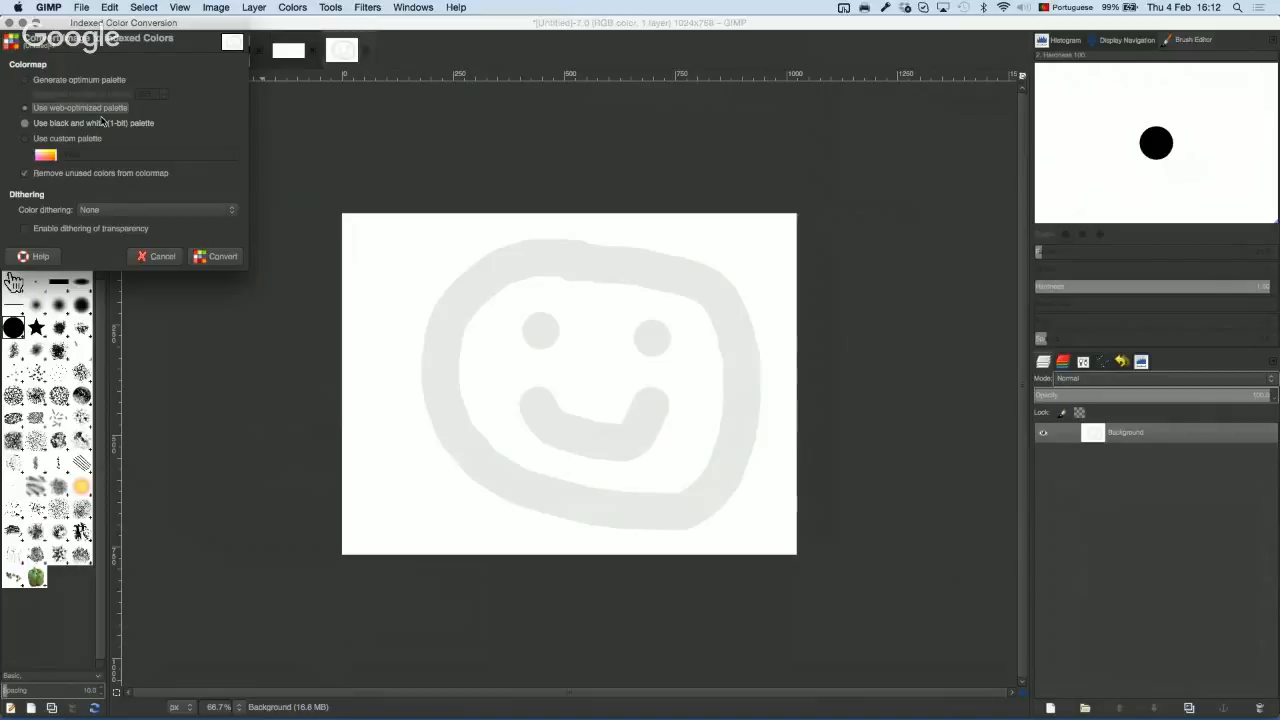
{"action": "left_click", "coordinate": [70, 124]}
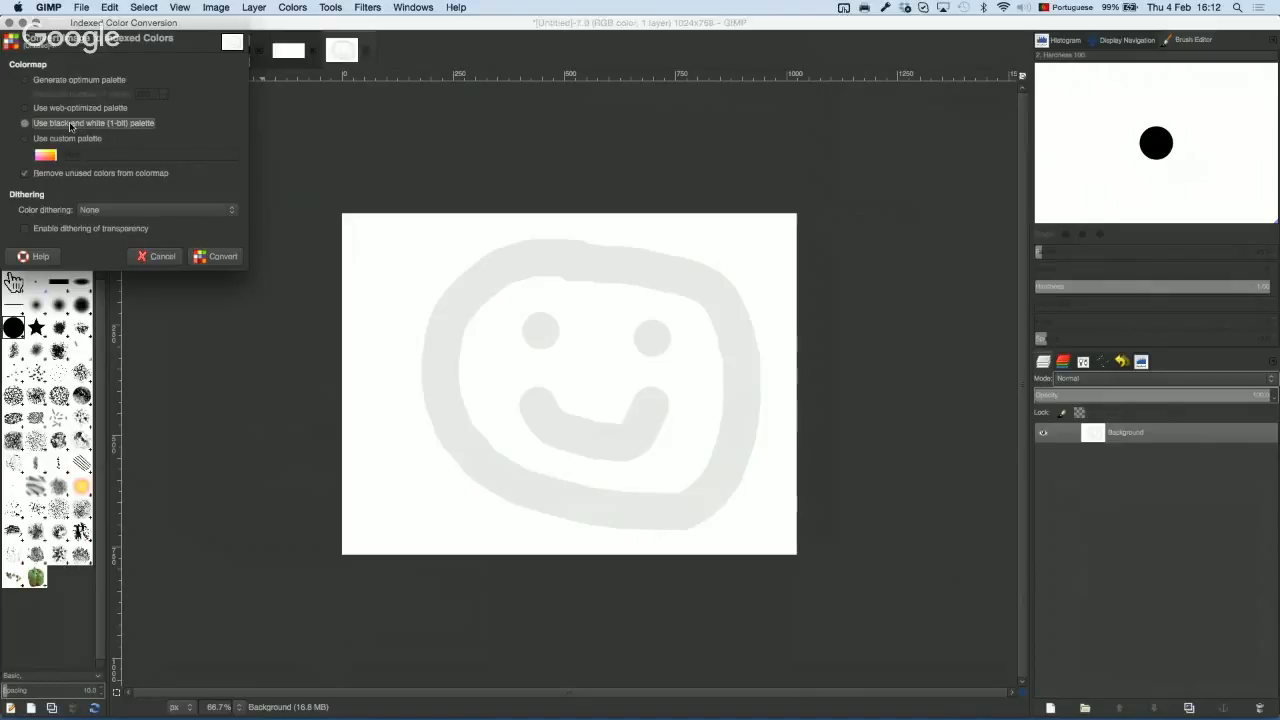
{"action": "left_click", "coordinate": [82, 139]}
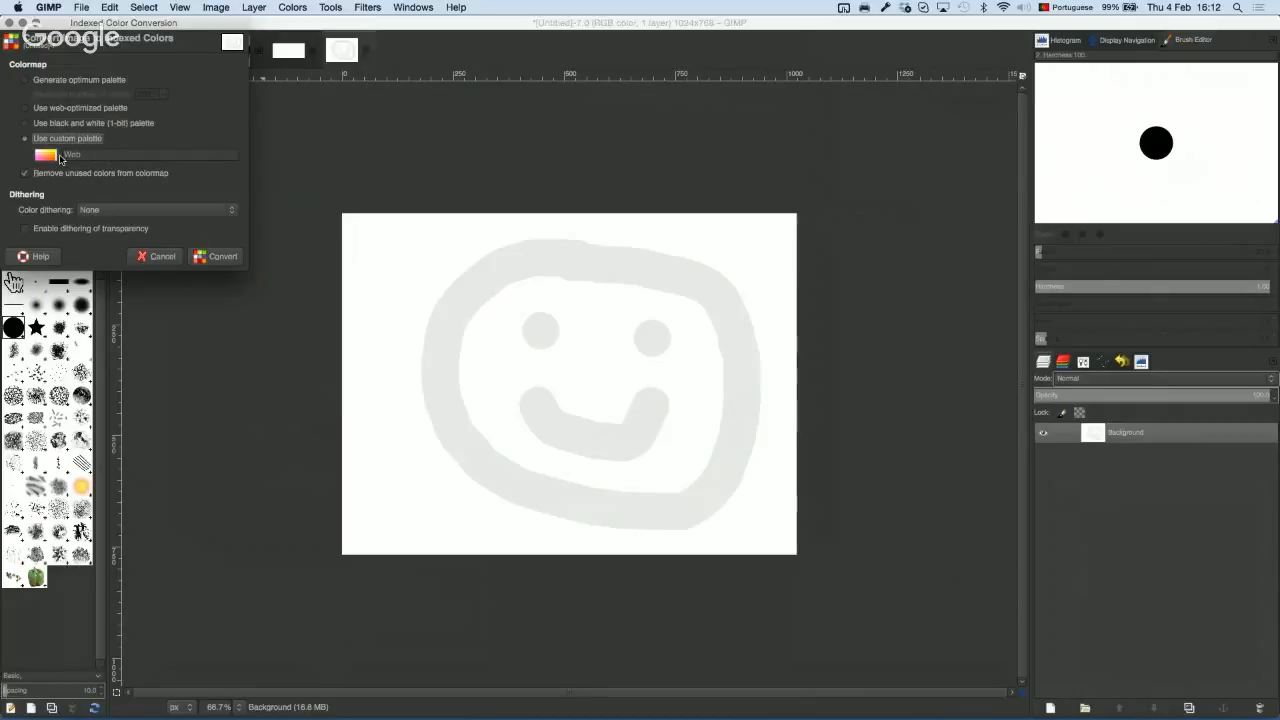
Step: Browse the custom palette list, keep Web, and cancel the conversion
{"action": "left_click", "coordinate": [47, 156]}
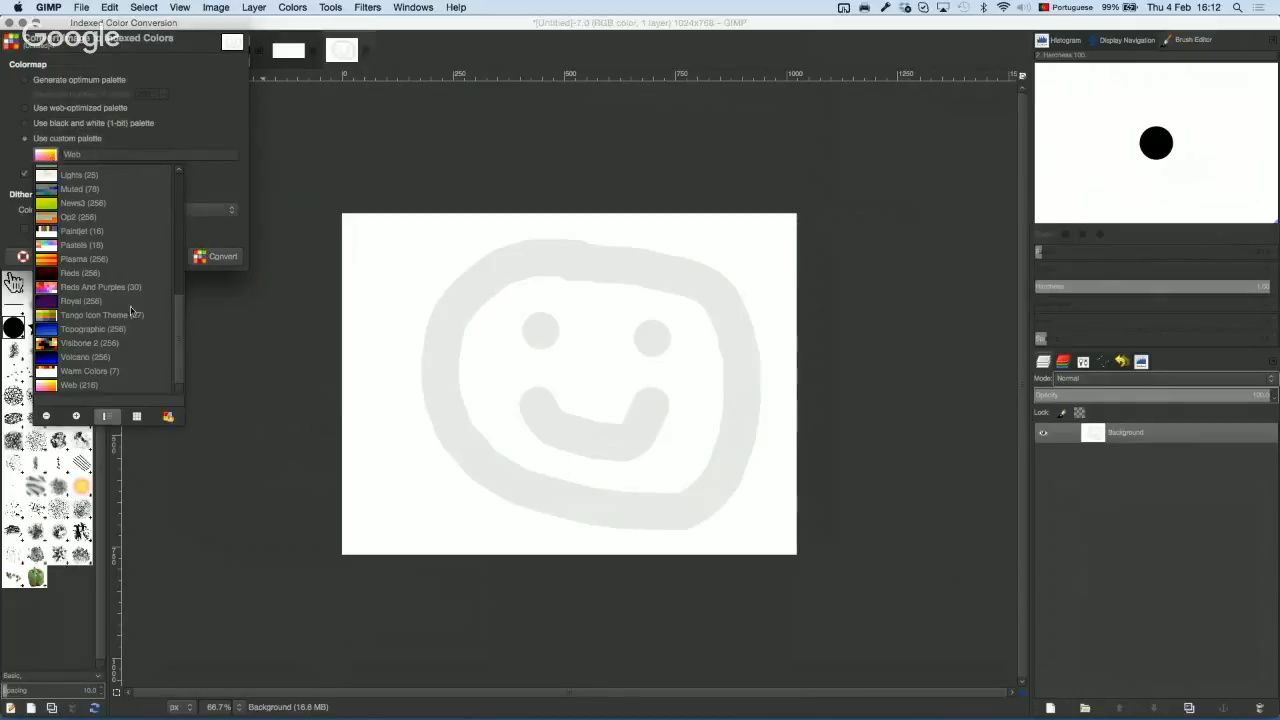
{"action": "left_click", "coordinate": [179, 184]}
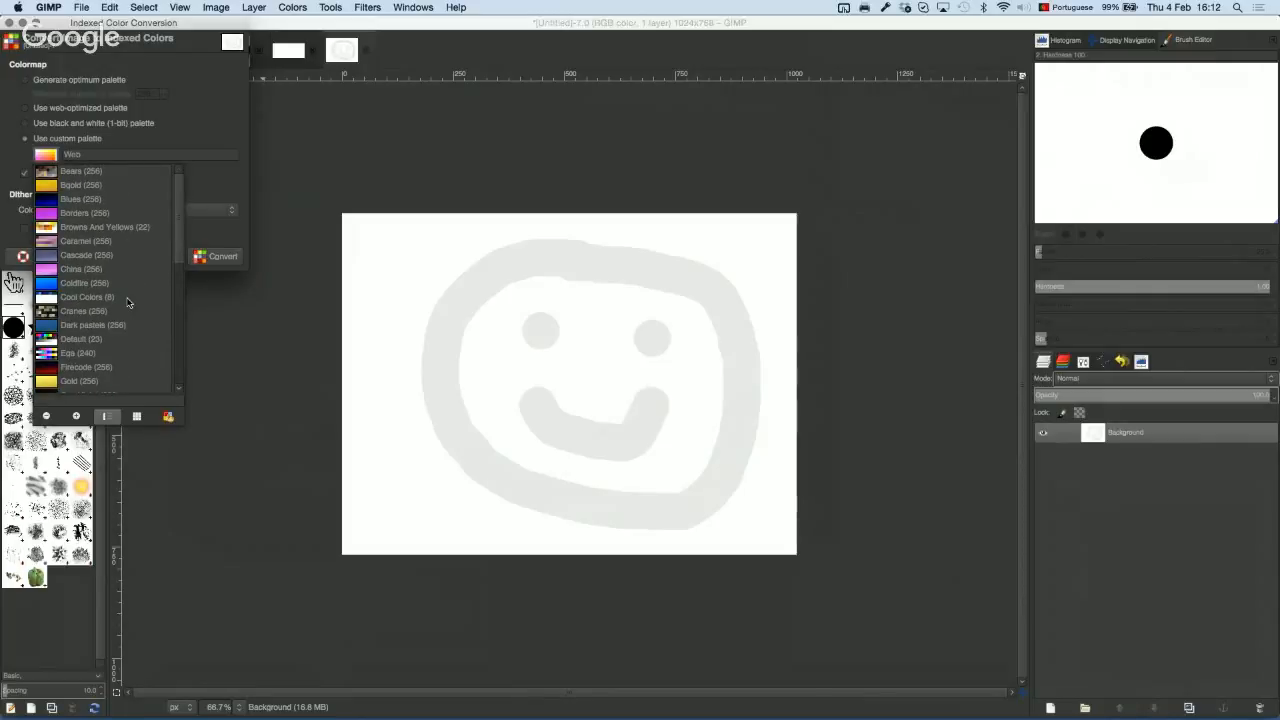
{"action": "left_click", "coordinate": [226, 193]}
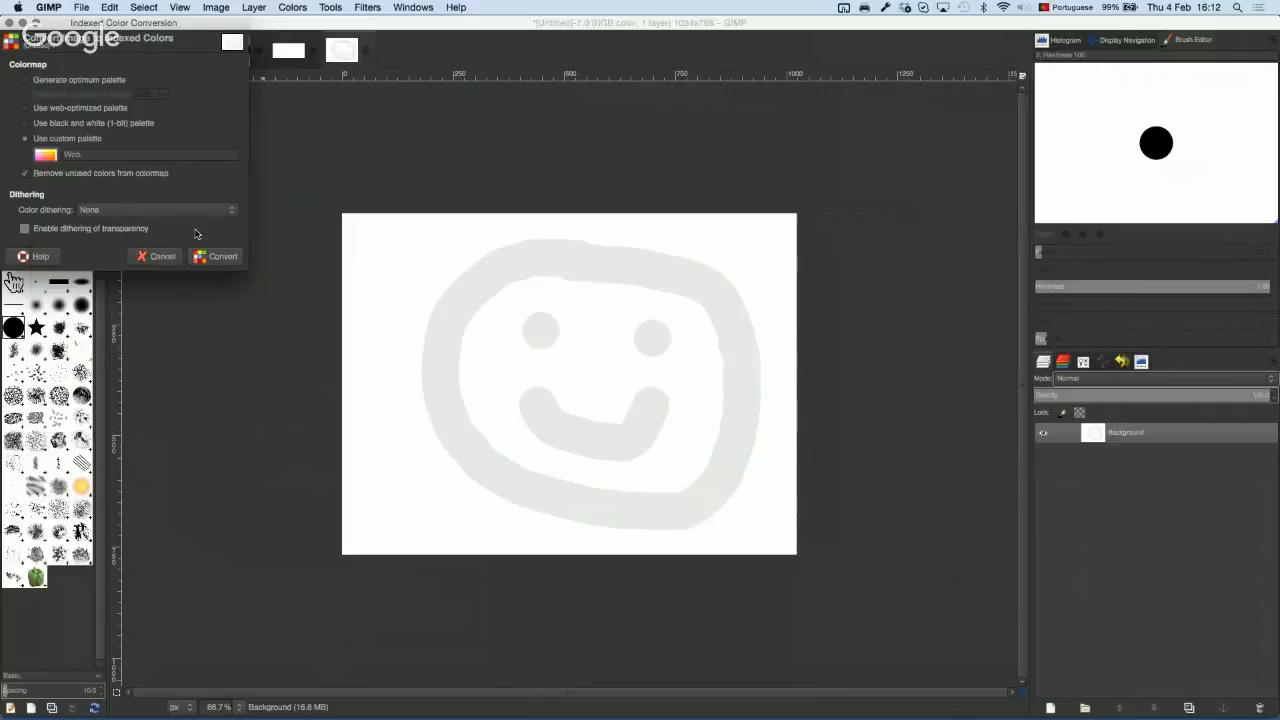
{"action": "left_click", "coordinate": [200, 258]}
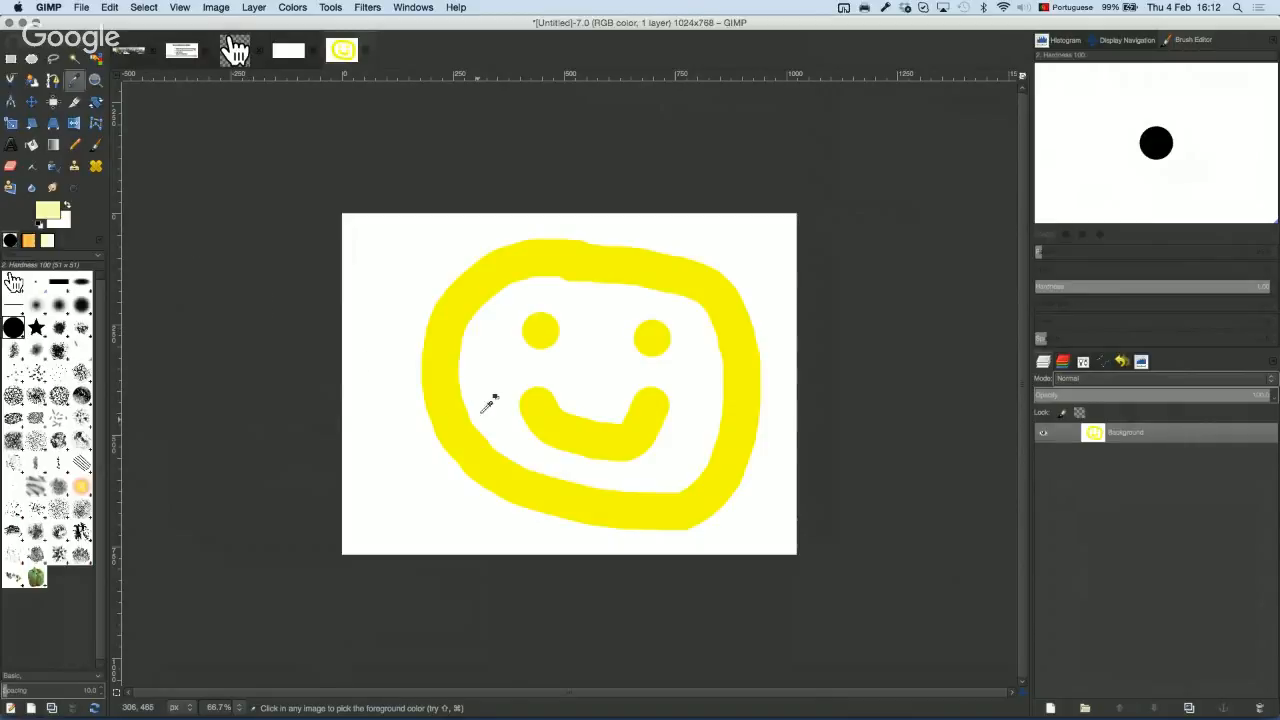
{"action": "scroll", "coordinate": [555, 360], "scroll_direction": "down", "scroll_amount": 4}
{"action": "scroll", "coordinate": [555, 355], "scroll_direction": "up", "scroll_amount": 7}
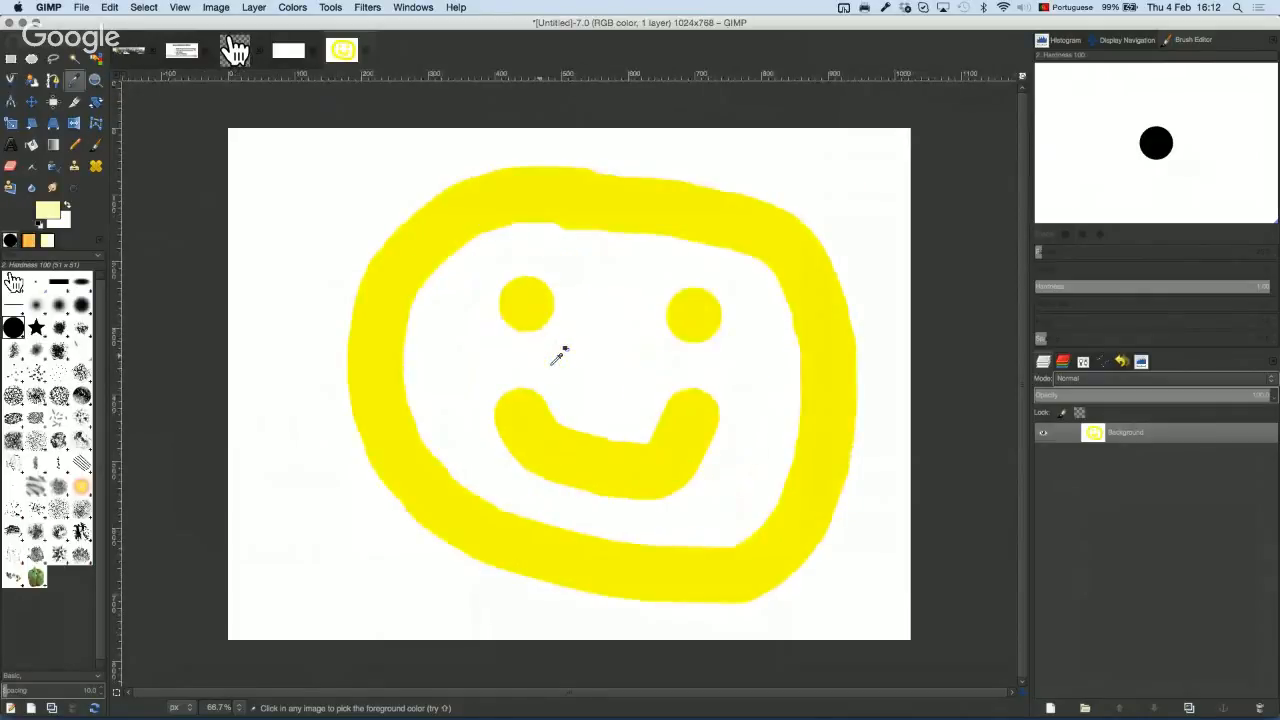
{"action": "scroll", "coordinate": [537, 343], "scroll_direction": "right", "scroll_amount": 3}
{"action": "scroll", "coordinate": [537, 343], "scroll_direction": "down", "scroll_amount": 2}
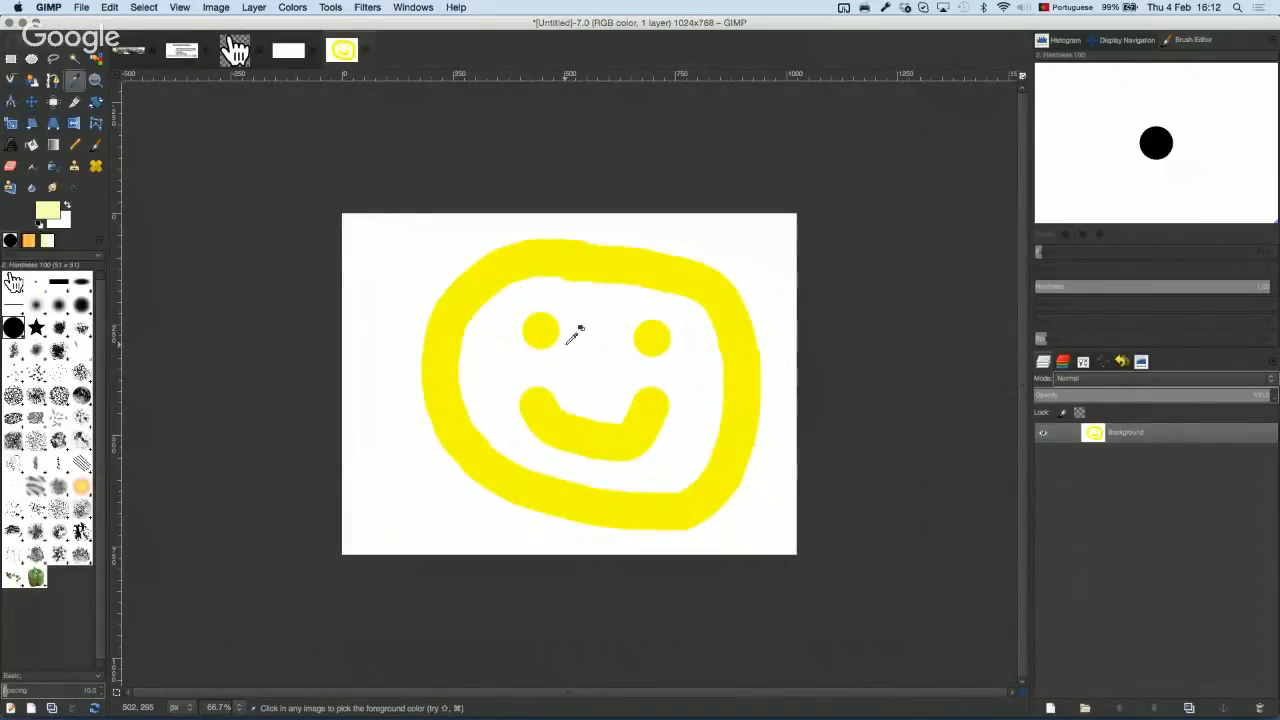
Step: Draw a rectangular selection over the smiley and extend it up and down toward the mouth
{"action": "left_click", "coordinate": [11, 60]}
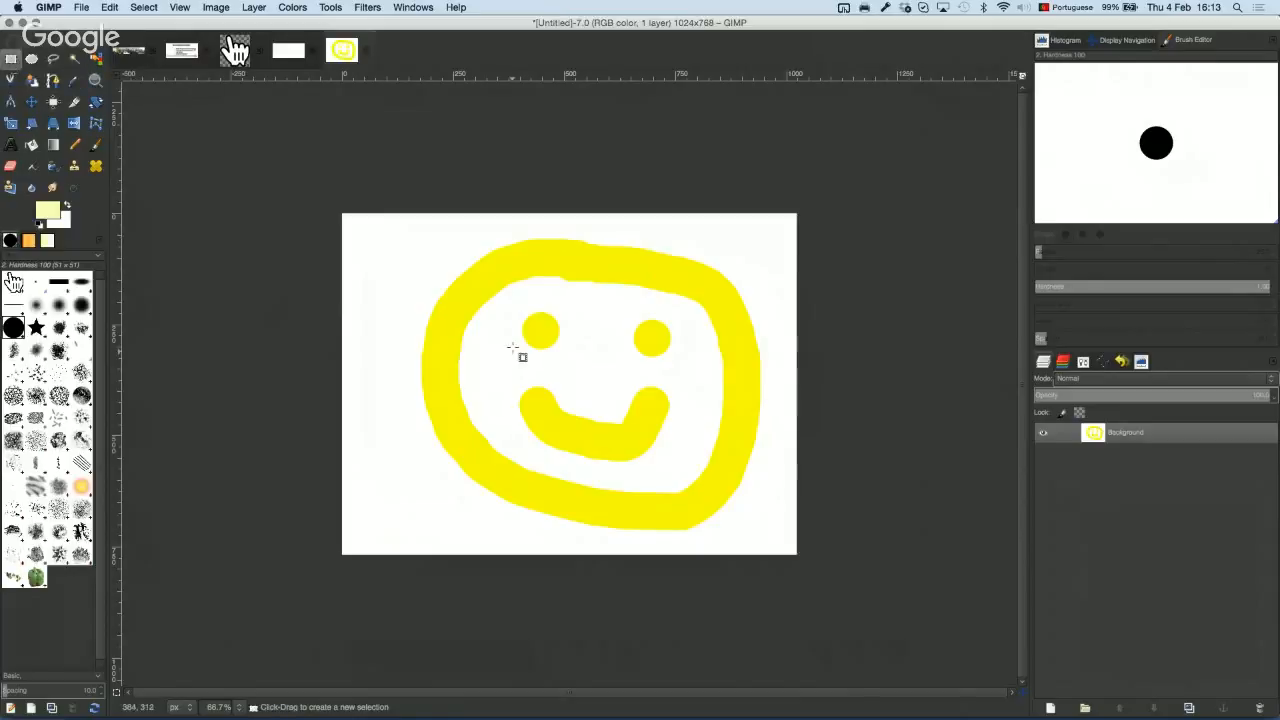
{"action": "left_click_drag", "start_coordinate": [406, 256], "coordinate": [648, 379]}
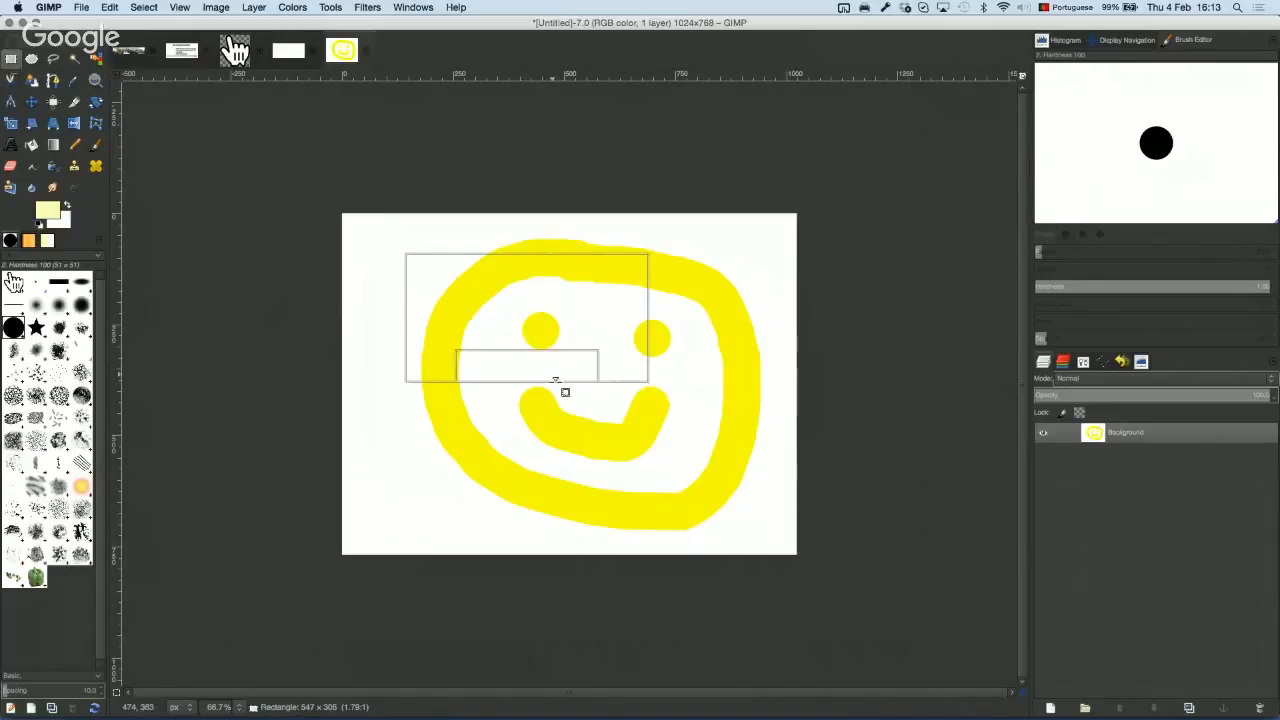
{"action": "left_click_drag", "start_coordinate": [562, 388], "coordinate": [563, 414]}
{"action": "left_click_drag", "start_coordinate": [537, 289], "coordinate": [543, 257]}
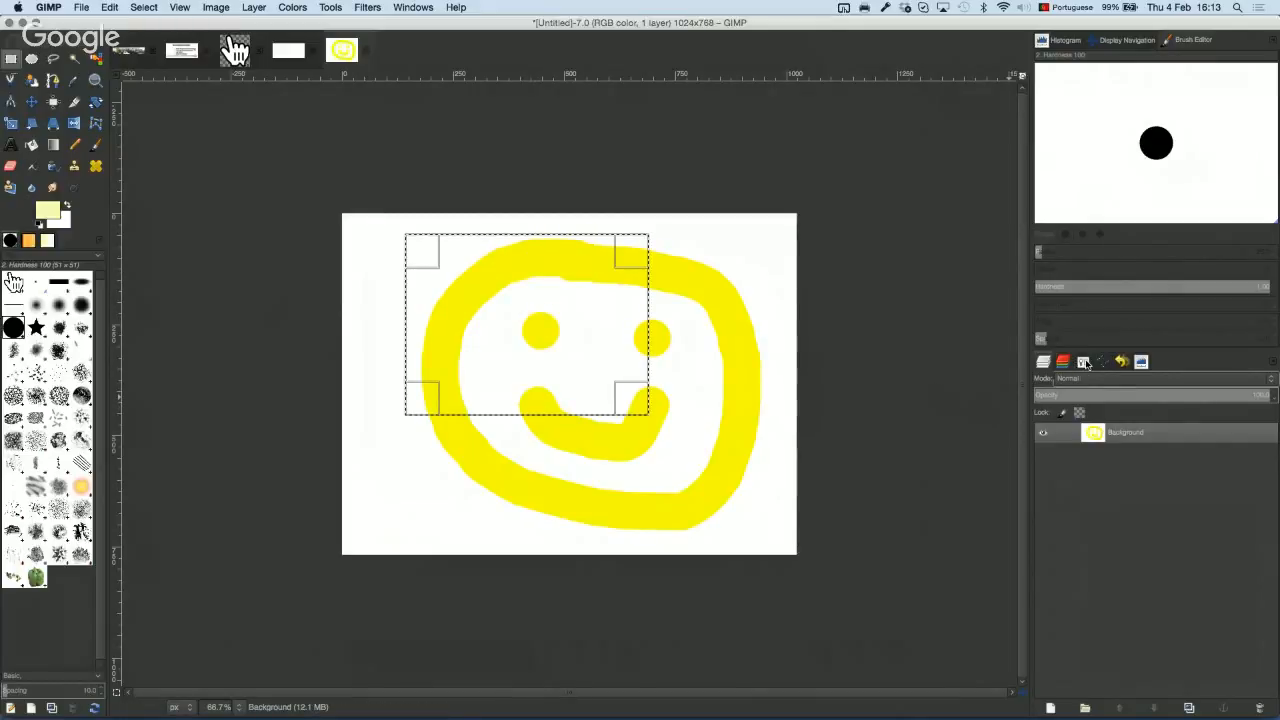
Step: Set the rectangle selection's X and Y position to 0 in the tool options
{"action": "left_click", "coordinate": [1100, 362]}
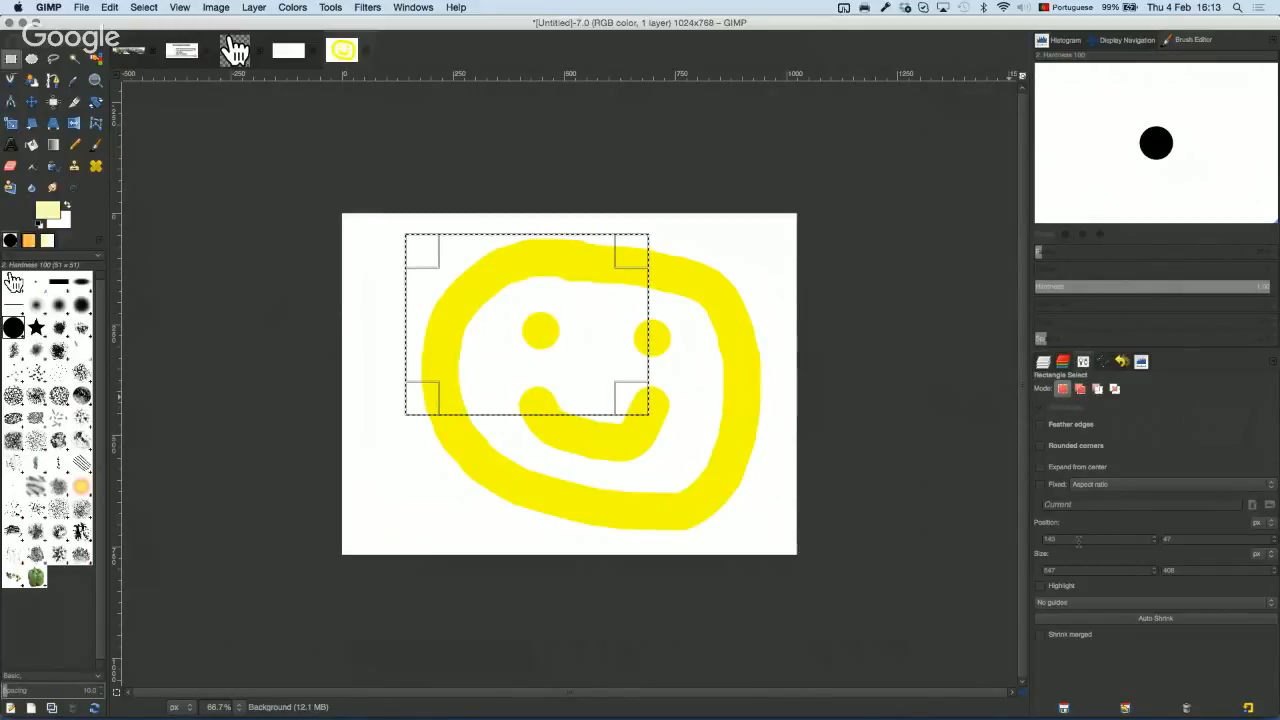
{"action": "left_click_drag", "start_coordinate": [1077, 539], "coordinate": [987, 539]}
{"action": "type", "text": "0"}
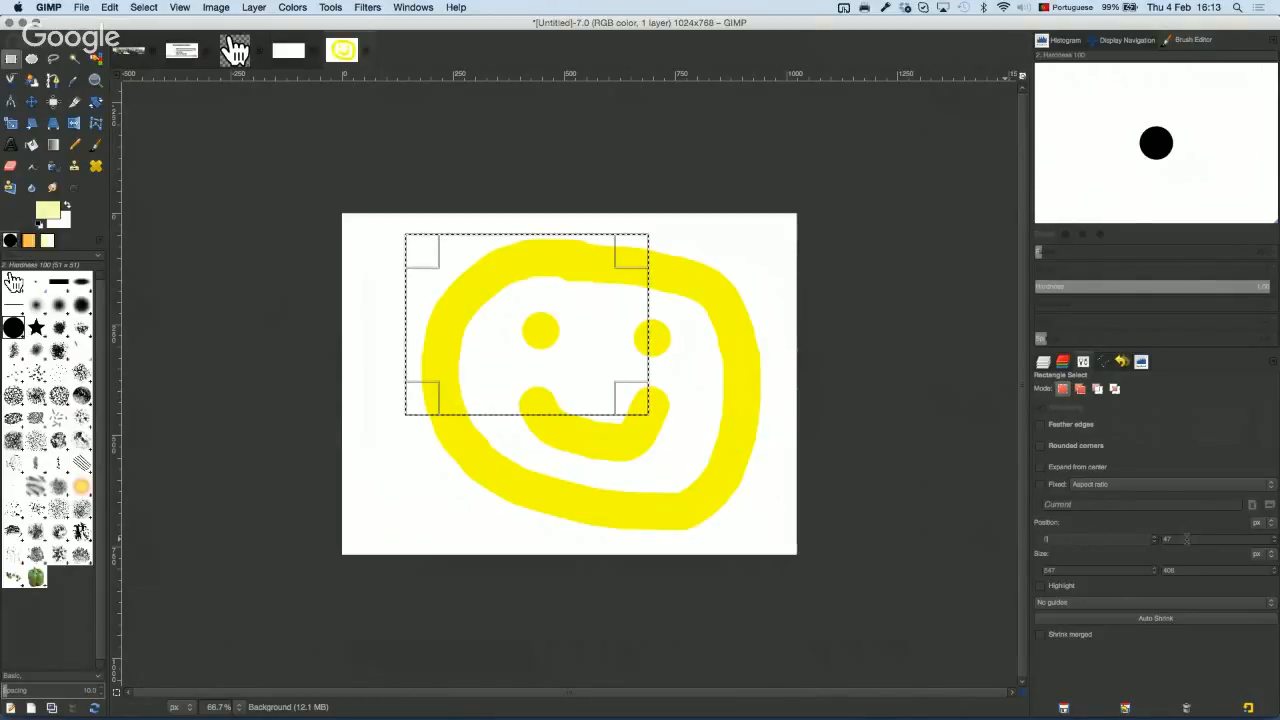
{"action": "left_click_drag", "start_coordinate": [1182, 539], "coordinate": [1122, 538]}
{"action": "type", "text": "0"}
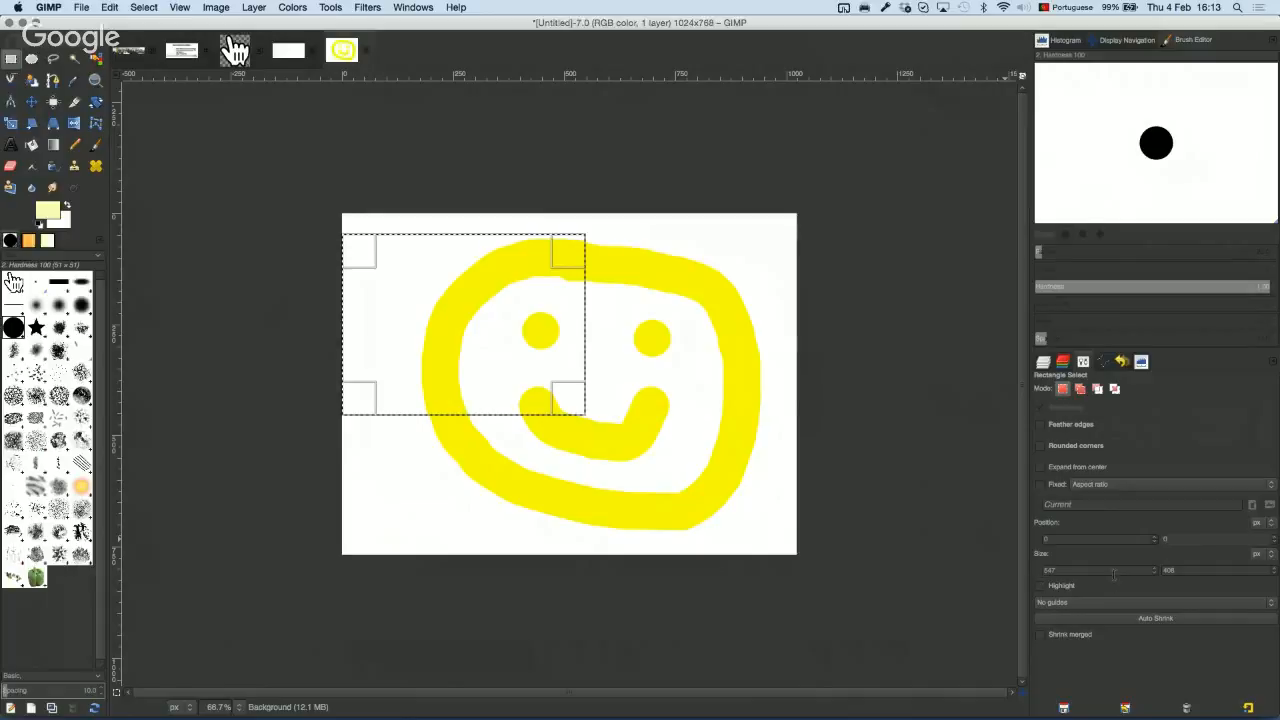
{"action": "left_click", "coordinate": [1119, 573]}
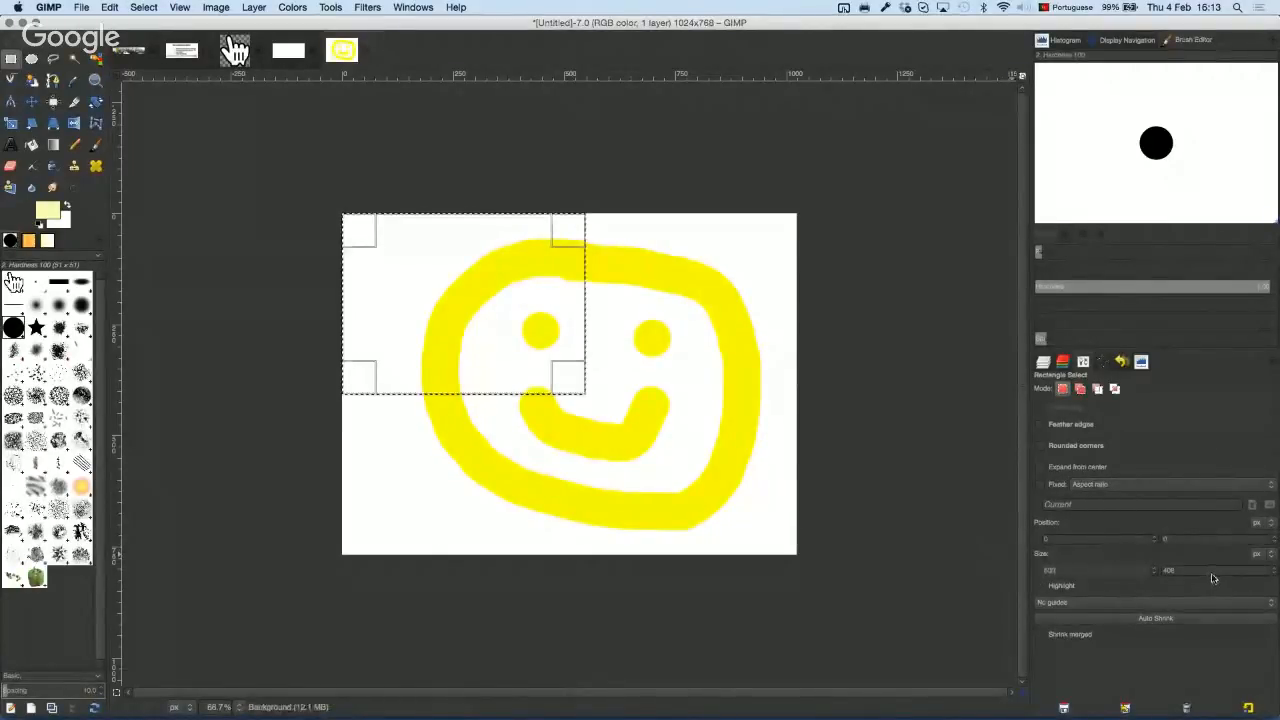
Step: Set the selection height to 300 px and move it onto the face's centre
{"action": "left_click_drag", "start_coordinate": [1213, 570], "coordinate": [1005, 528]}
{"action": "type", "text": "300"}
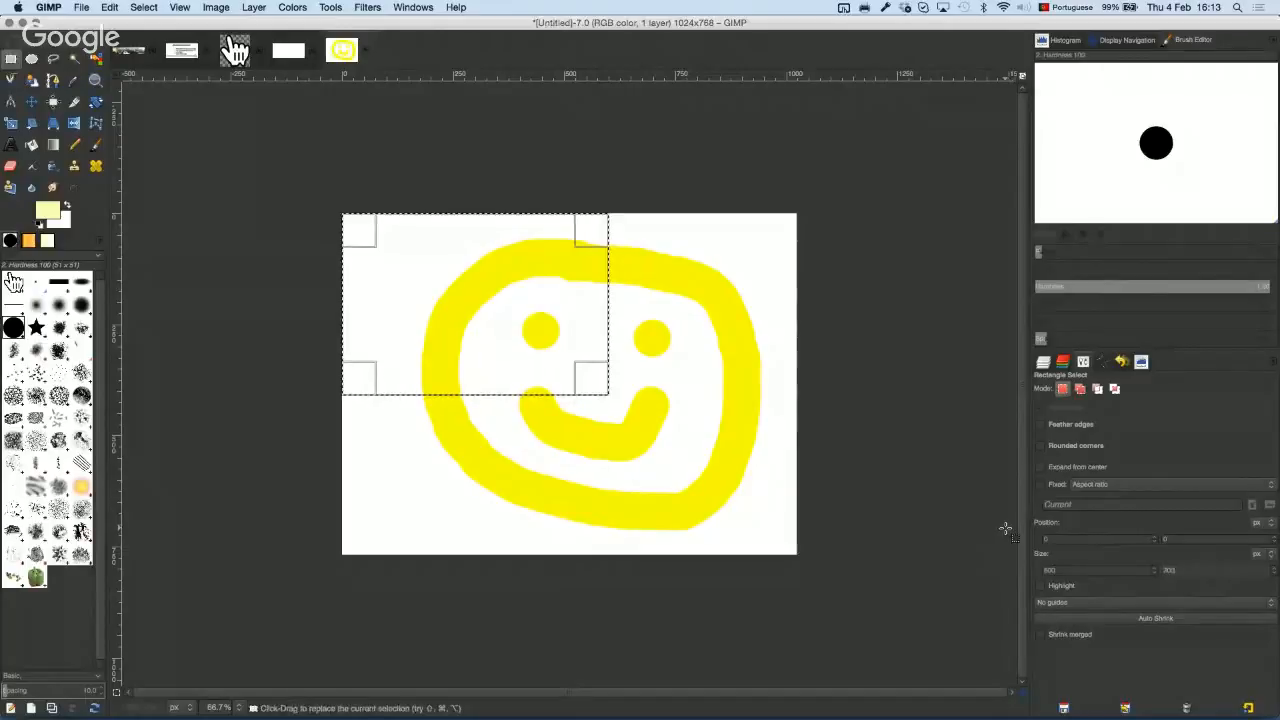
{"action": "key", "text": "Return"}
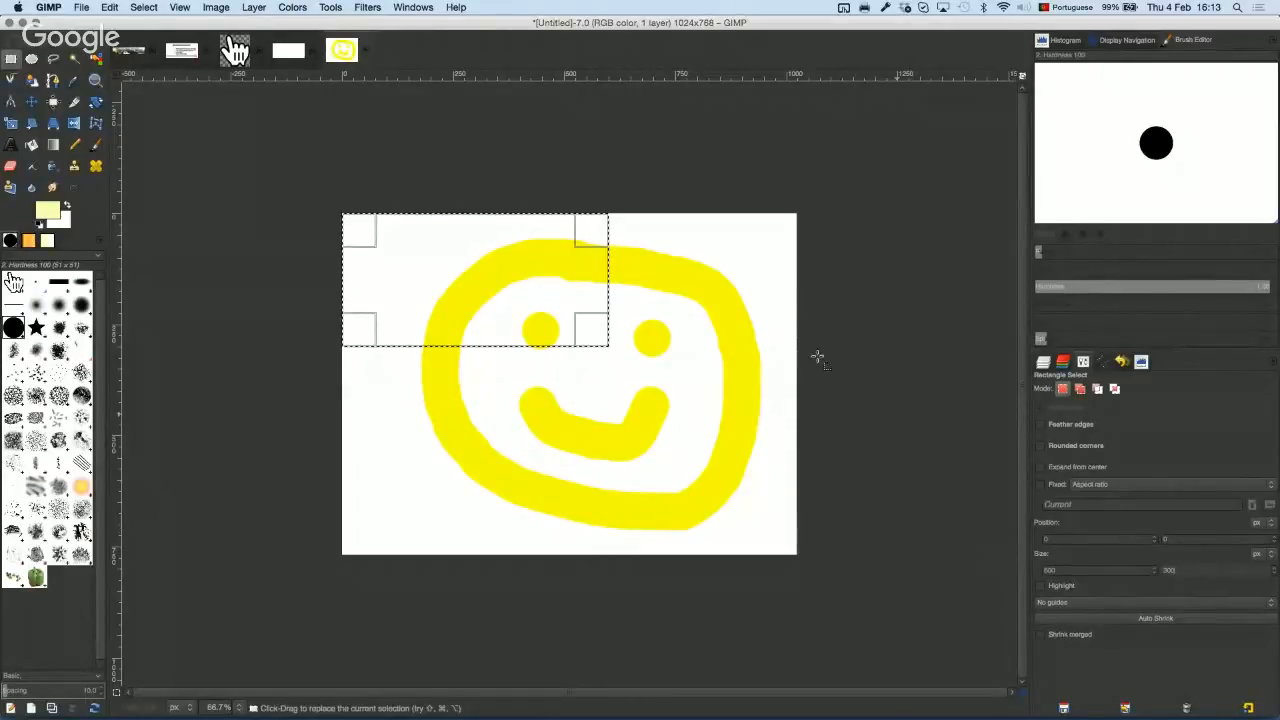
{"action": "left_click_drag", "start_coordinate": [481, 274], "coordinate": [575, 370]}
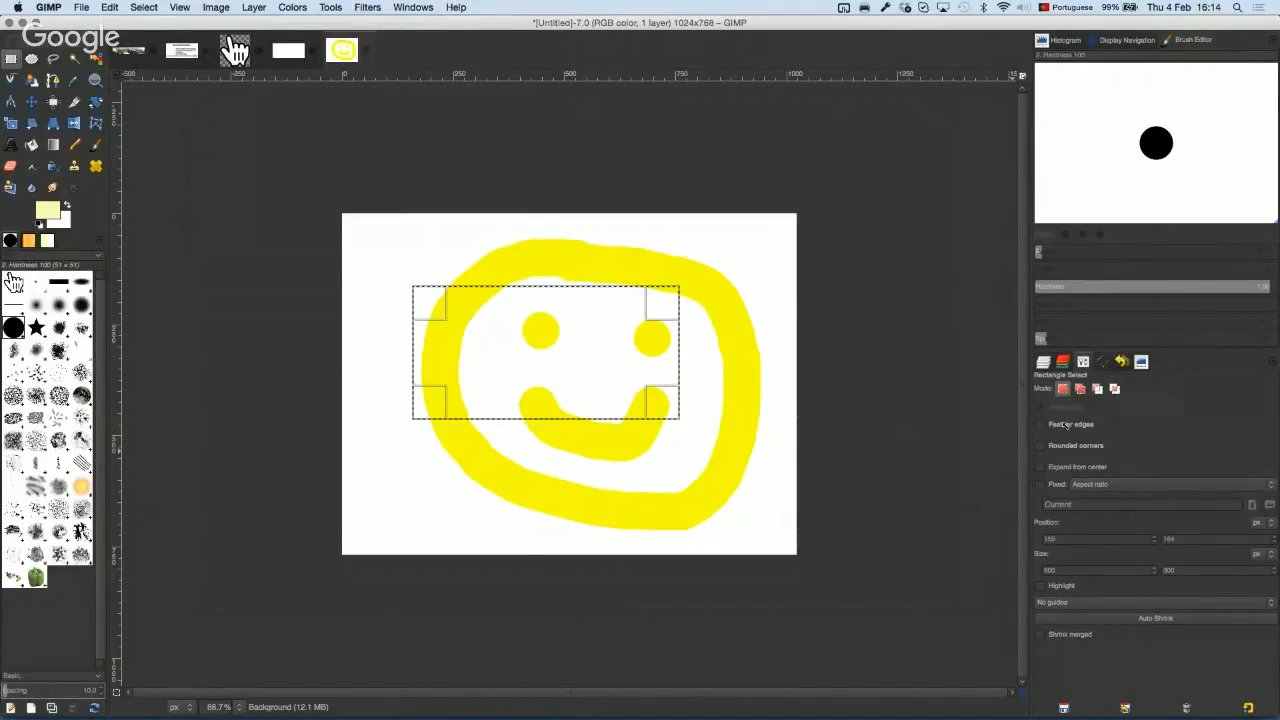
{"action": "left_click", "coordinate": [748, 334]}
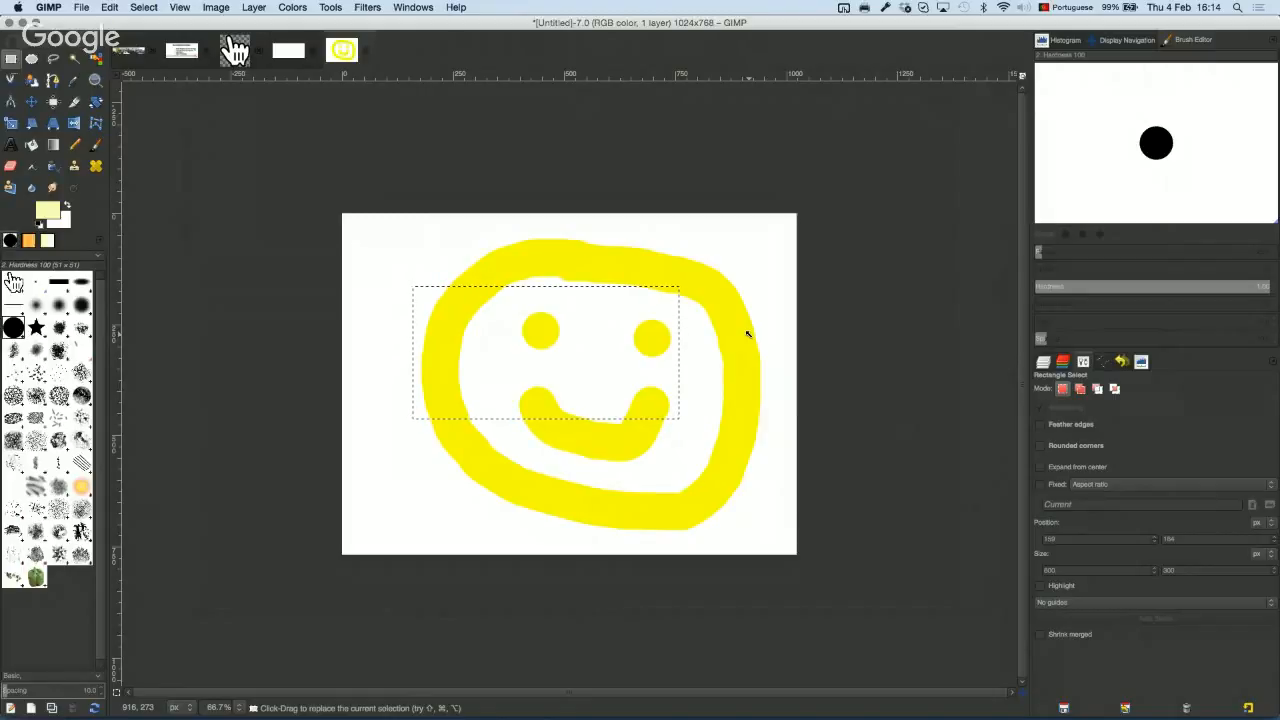
Step: Paint pale yellow strokes inside the selection with the Paintbrush, then set the foreground to black
{"action": "left_click", "coordinate": [96, 147]}
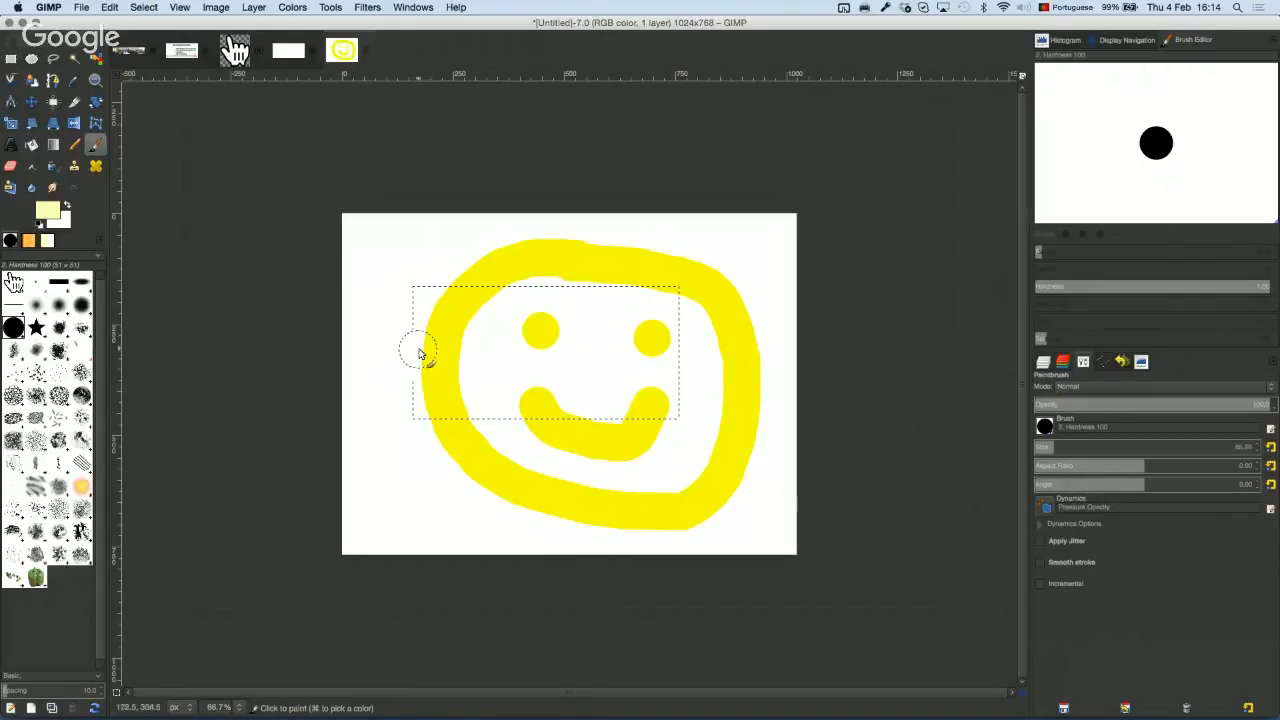
{"action": "mouse_move", "coordinate": [420, 351]}
{"action": "left_mouse_down"}
{"action": "mouse_move", "coordinate": [737, 194]}
{"action": "mouse_move", "coordinate": [491, 557]}
{"action": "mouse_move", "coordinate": [827, 445]}
{"action": "left_mouse_up"}
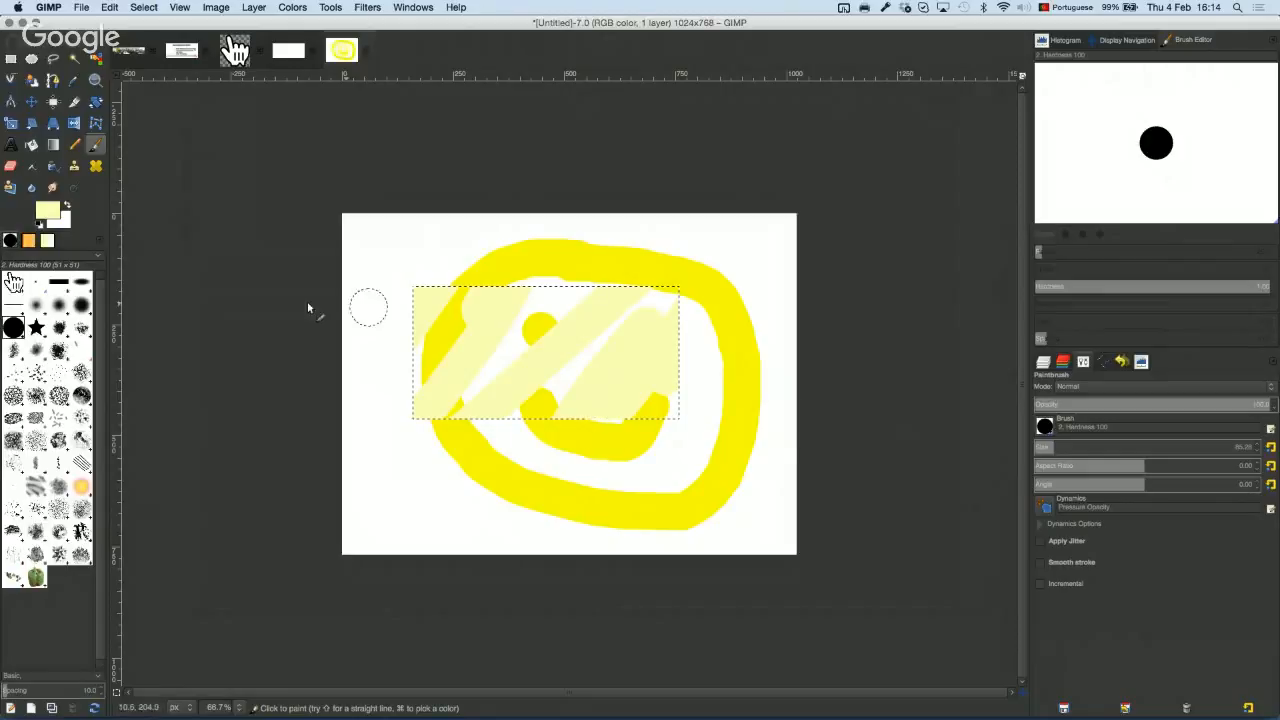
{"action": "left_click", "coordinate": [45, 209]}
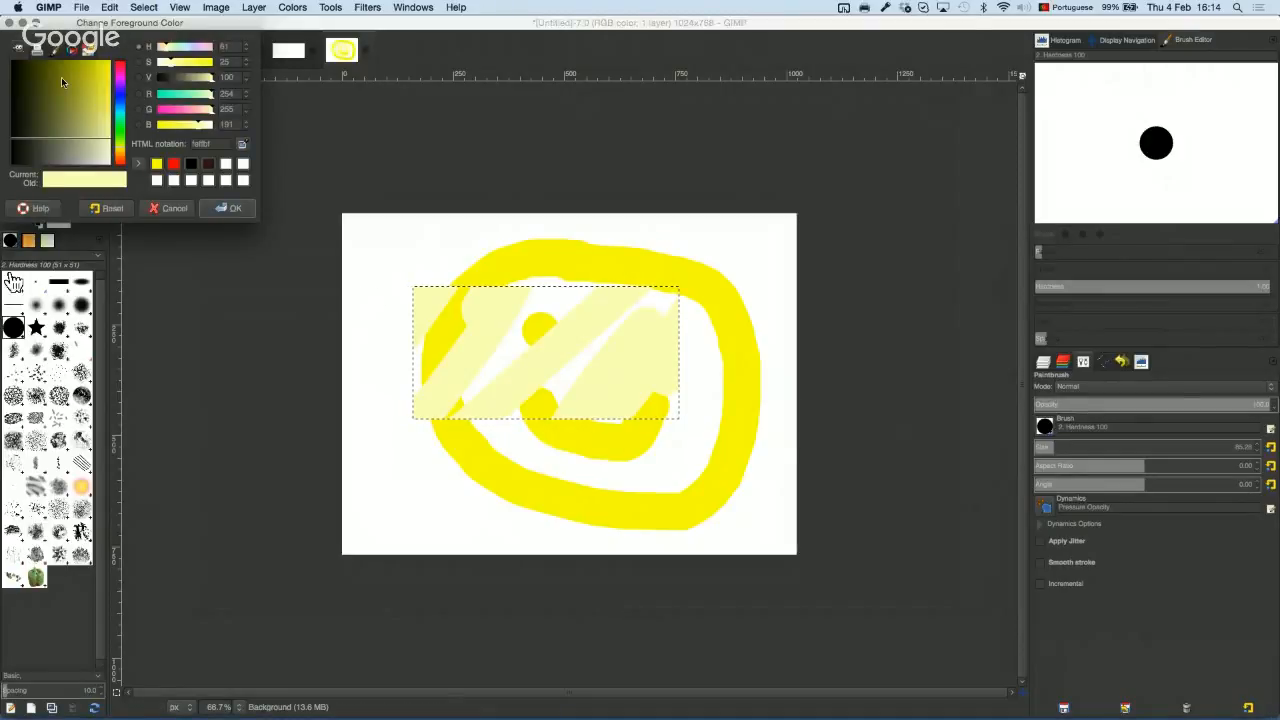
{"action": "left_click_drag", "start_coordinate": [61, 79], "coordinate": [2, 30]}
Step: Paint three black diagonal stripes across the selected rectangle
{"action": "left_click_drag", "start_coordinate": [397, 328], "coordinate": [538, 500]}
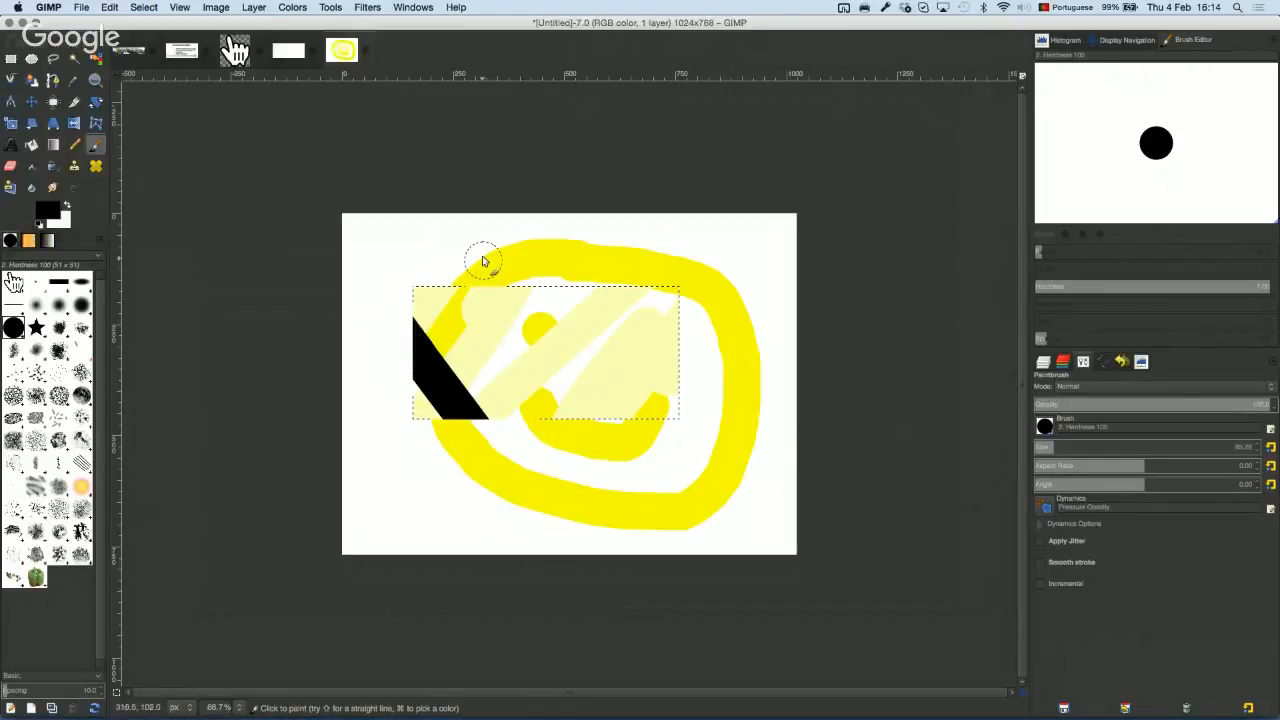
{"action": "left_click_drag", "start_coordinate": [483, 259], "coordinate": [733, 608]}
{"action": "left_click_drag", "start_coordinate": [614, 257], "coordinate": [710, 380]}
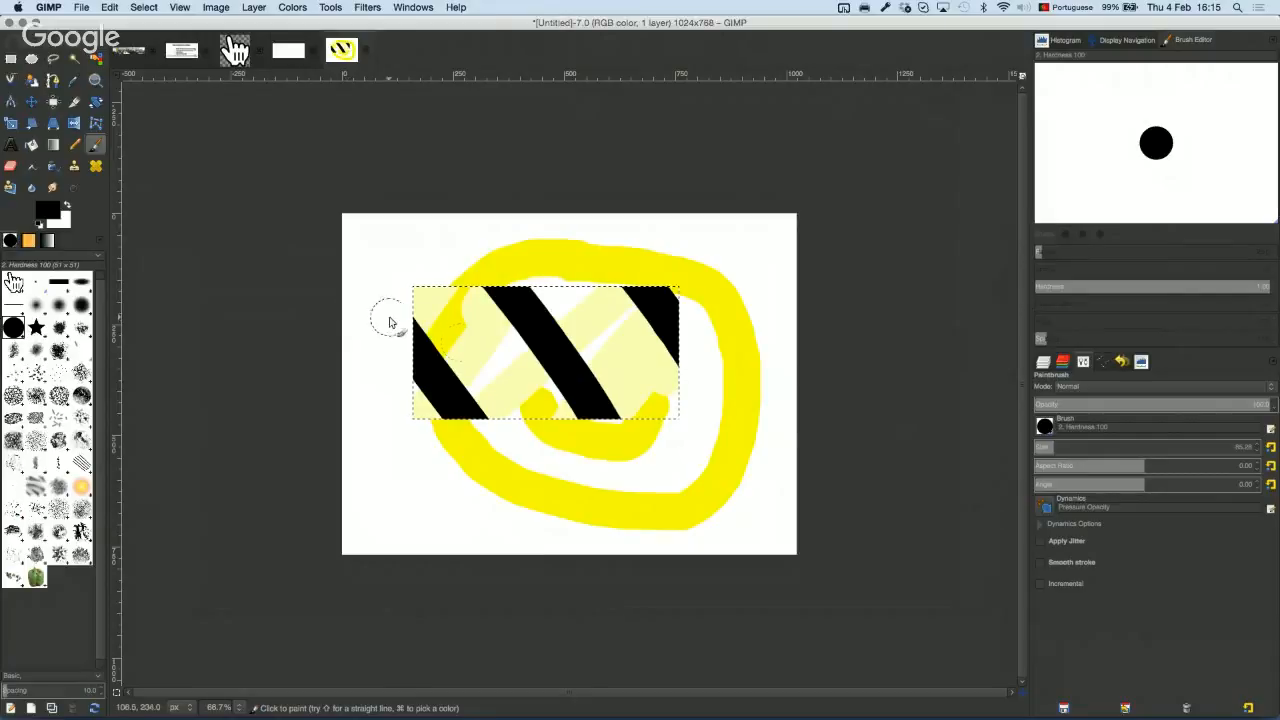
{"action": "left_click", "coordinate": [1045, 362]}
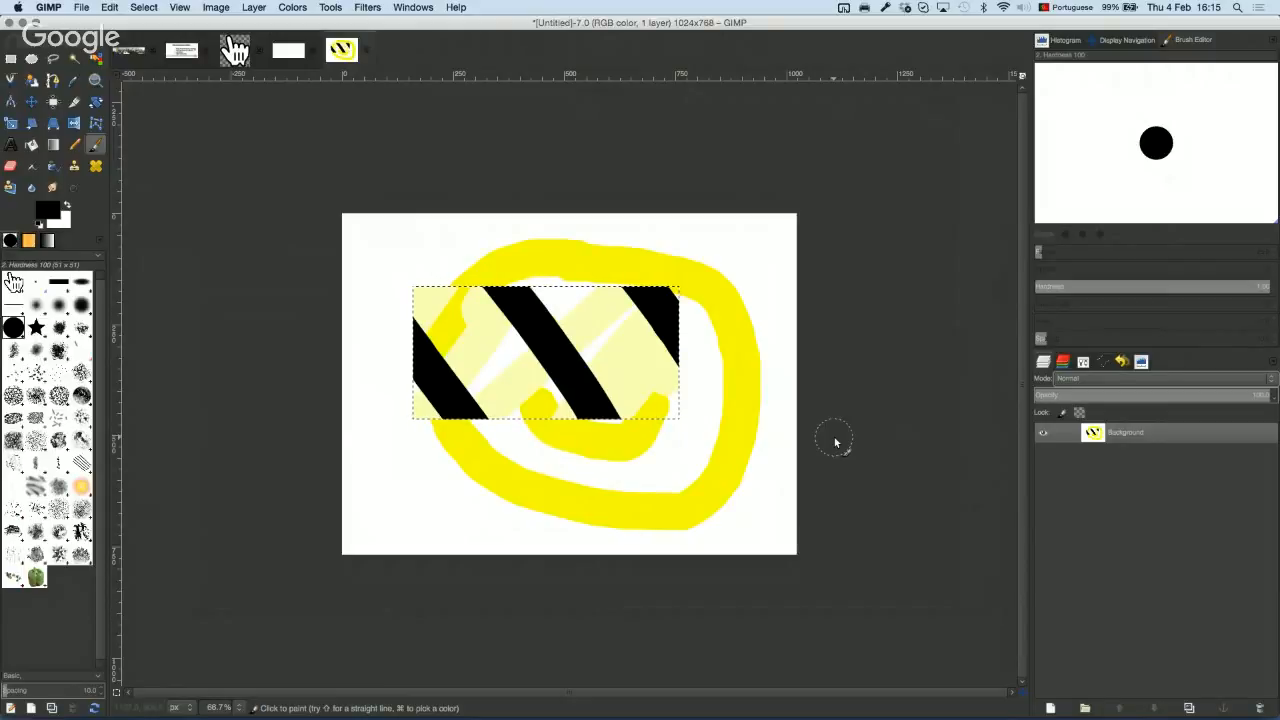
Step: Copy the striped area, paste it as a new Pasted Layer, and shift it up and right
{"action": "key", "text": "super+c"}
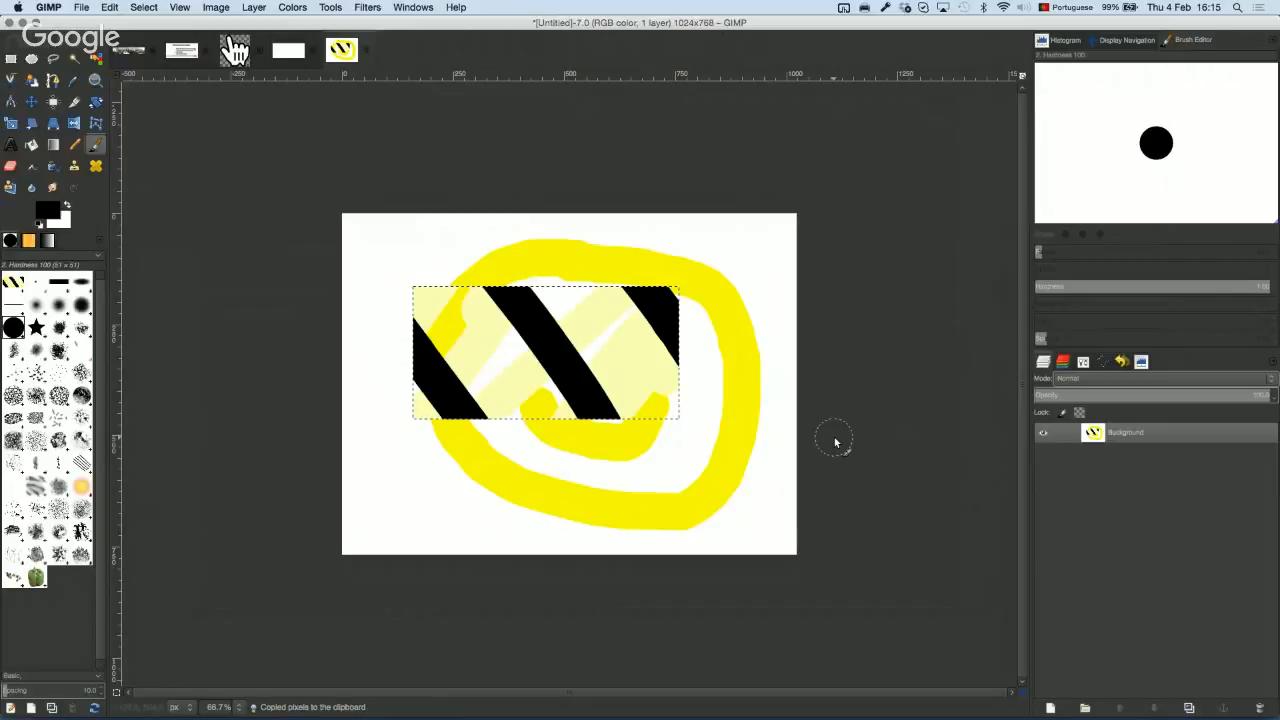
{"action": "key", "text": "super+v"}
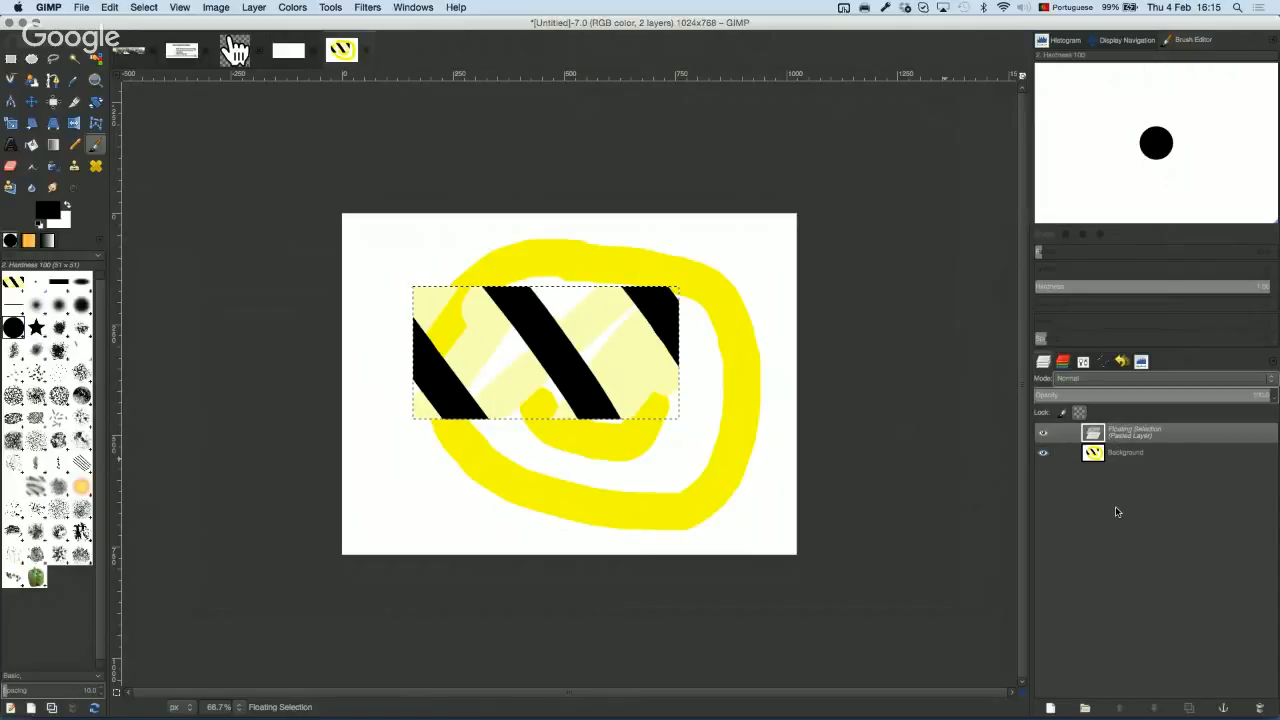
{"action": "left_click", "coordinate": [1053, 709]}
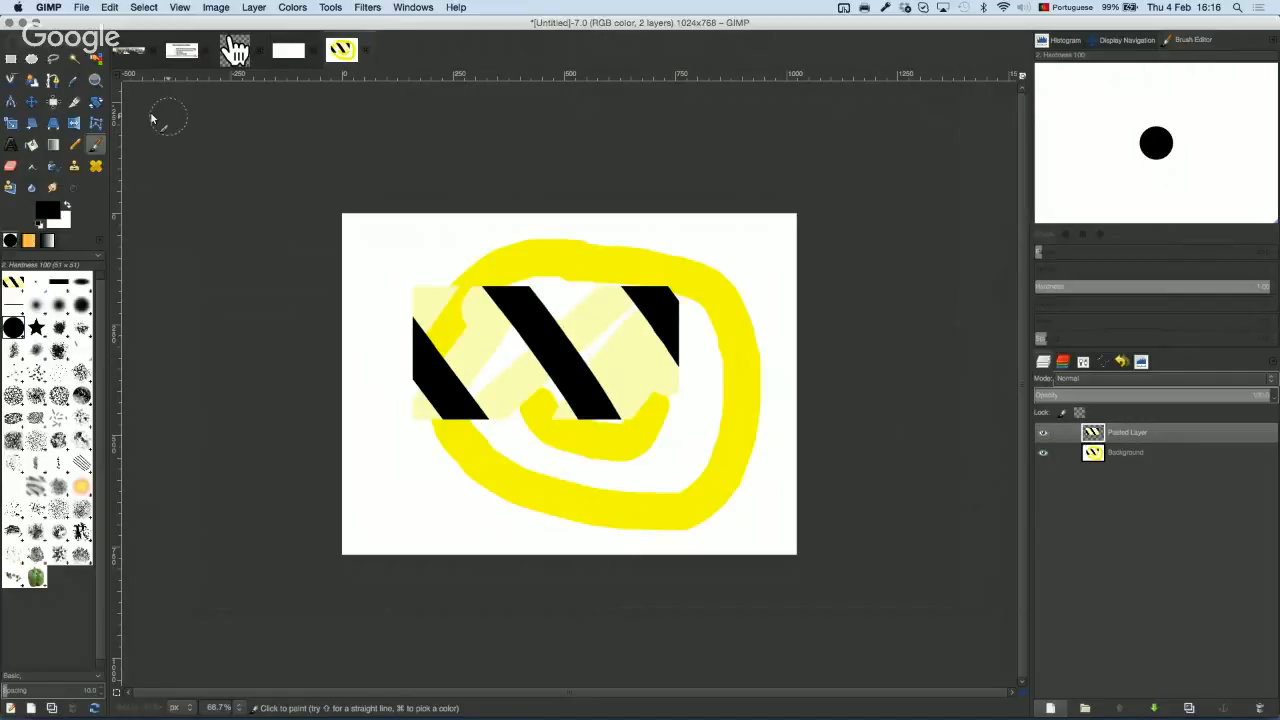
{"action": "left_click", "coordinate": [33, 103]}
{"action": "left_click_drag", "start_coordinate": [470, 320], "coordinate": [575, 291]}
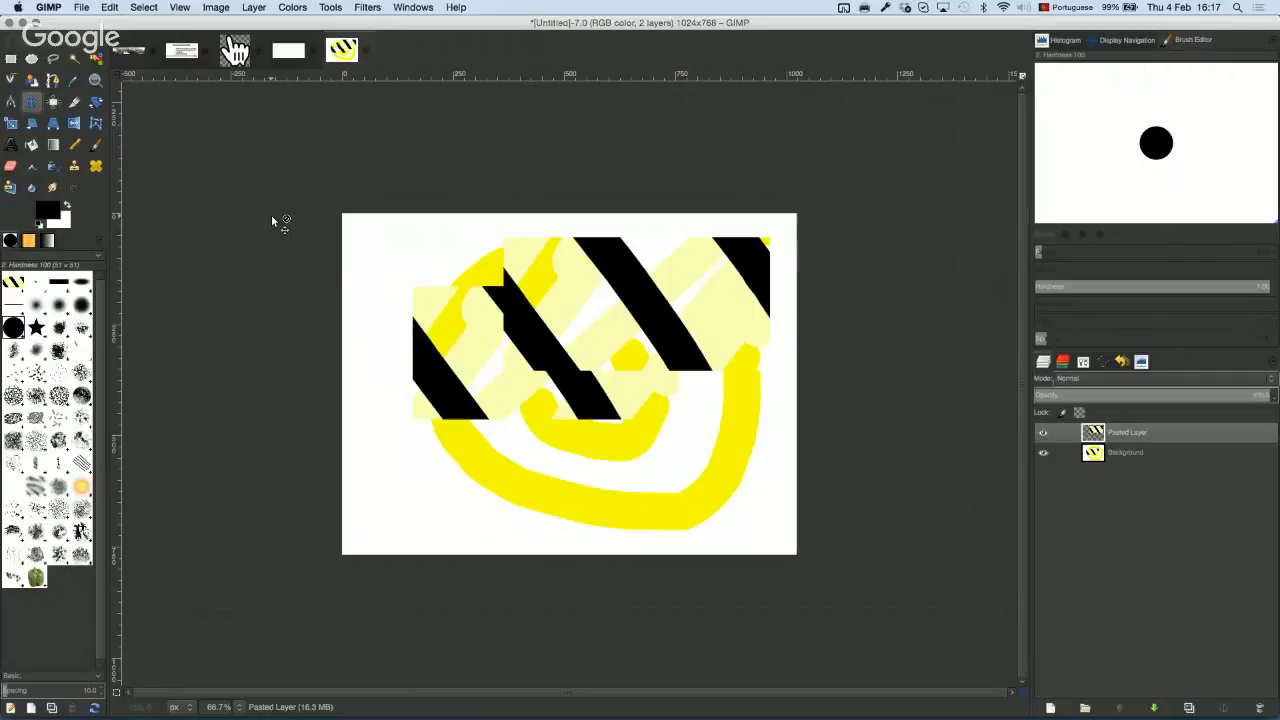
Step: Merge the Pasted Layer into Background with Merge Visible Layers
{"action": "right_click", "coordinate": [1126, 435]}
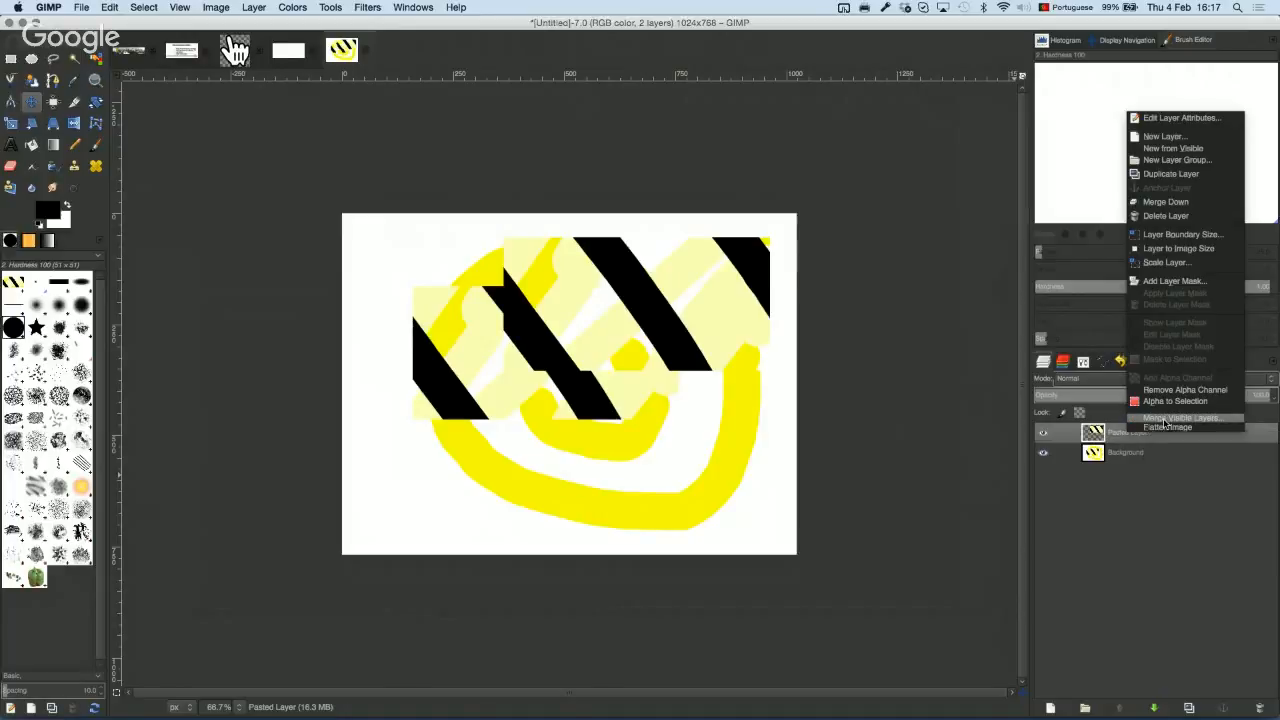
{"action": "left_click", "coordinate": [1162, 418]}
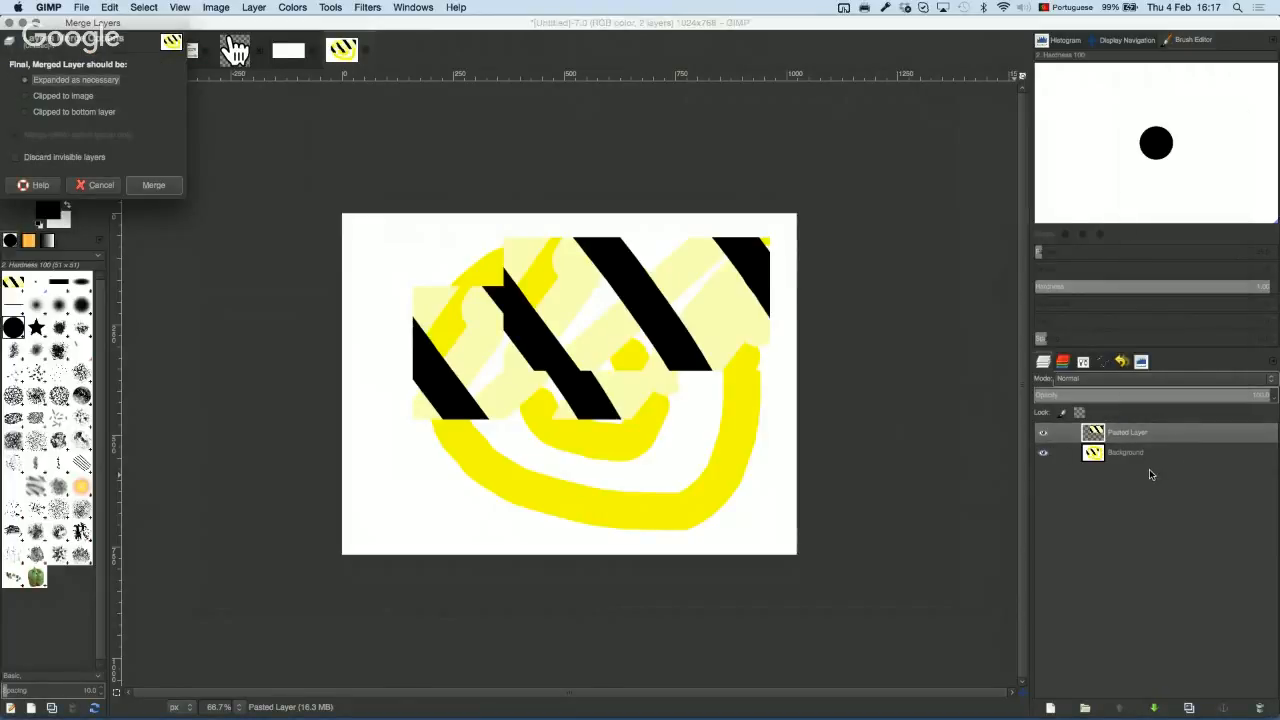
{"action": "left_click", "coordinate": [153, 185]}
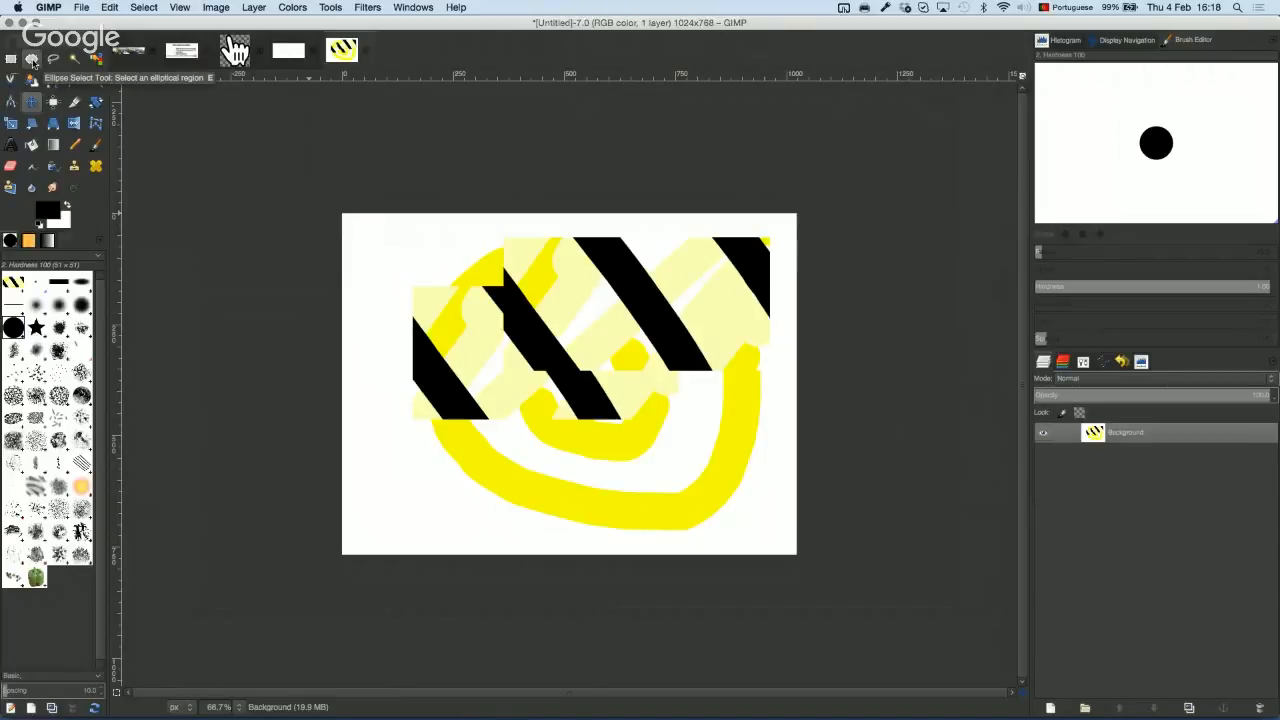
Step: Select a circle over the smiley's mouth with Ellipse Select, then cut it and paste it back
{"action": "left_click", "coordinate": [32, 59]}
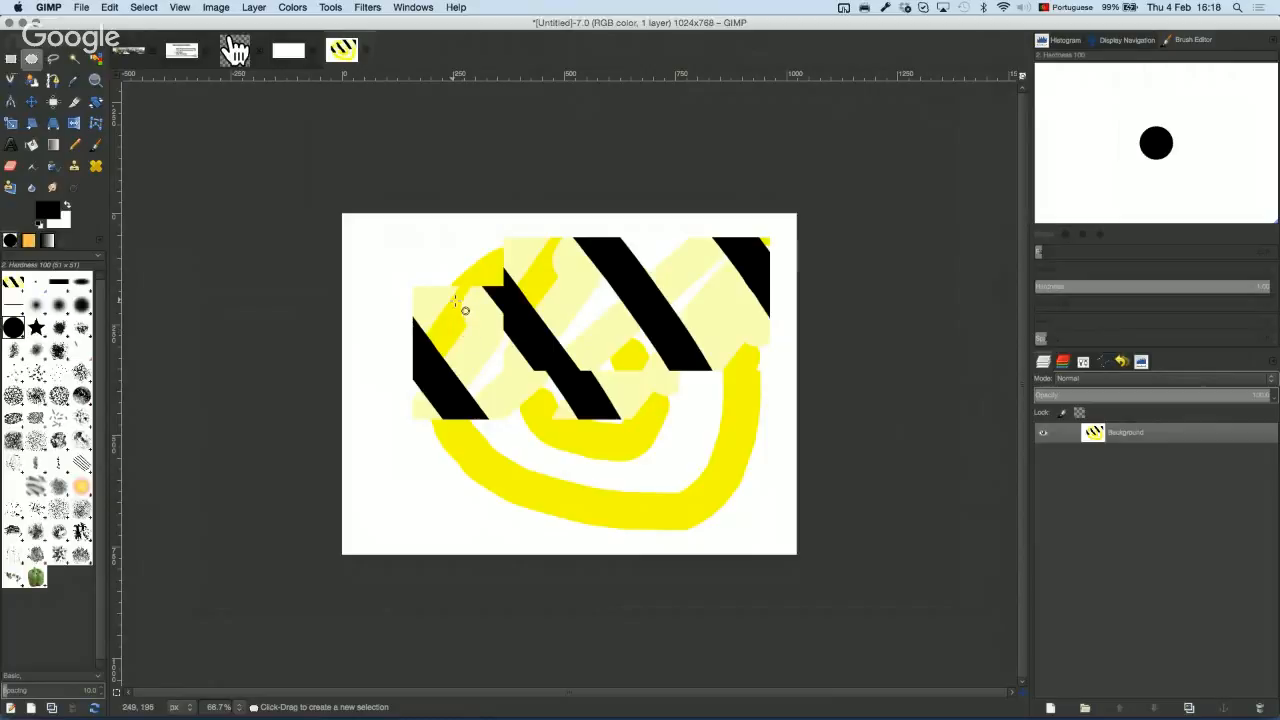
{"action": "left_click_drag", "start_coordinate": [453, 300], "coordinate": [743, 443]}
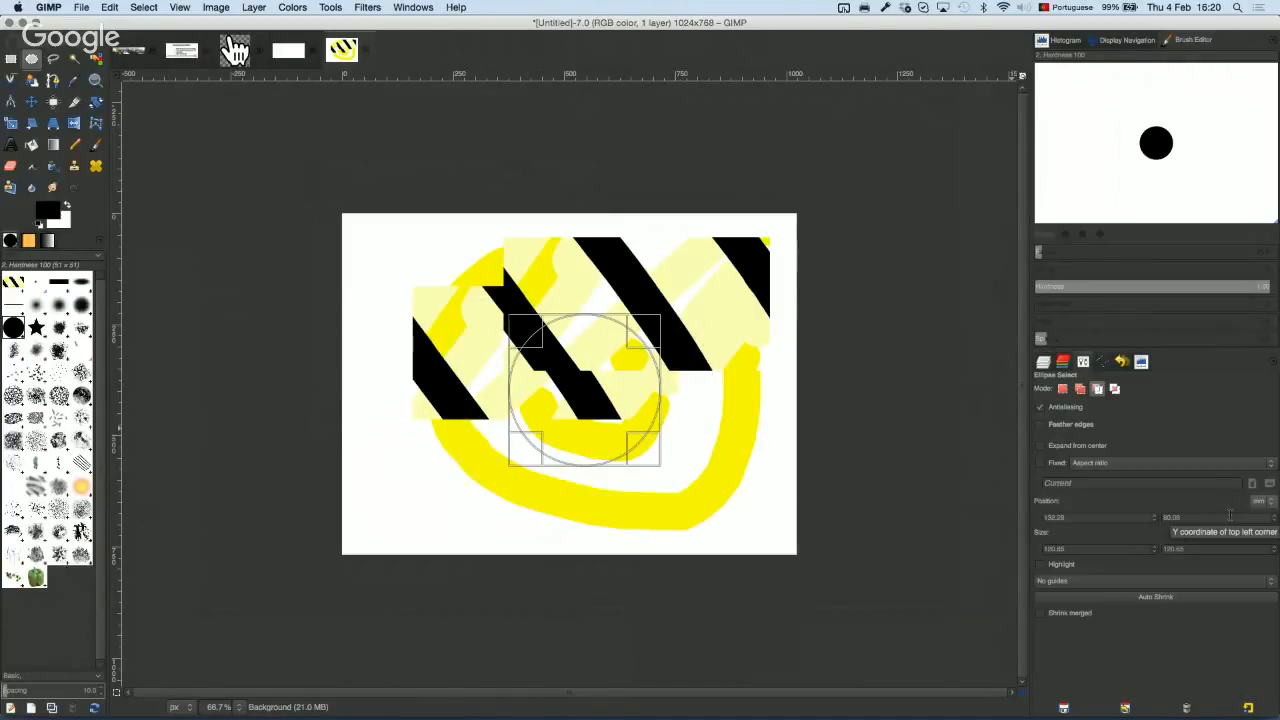
{"action": "left_click", "coordinate": [1260, 502]}
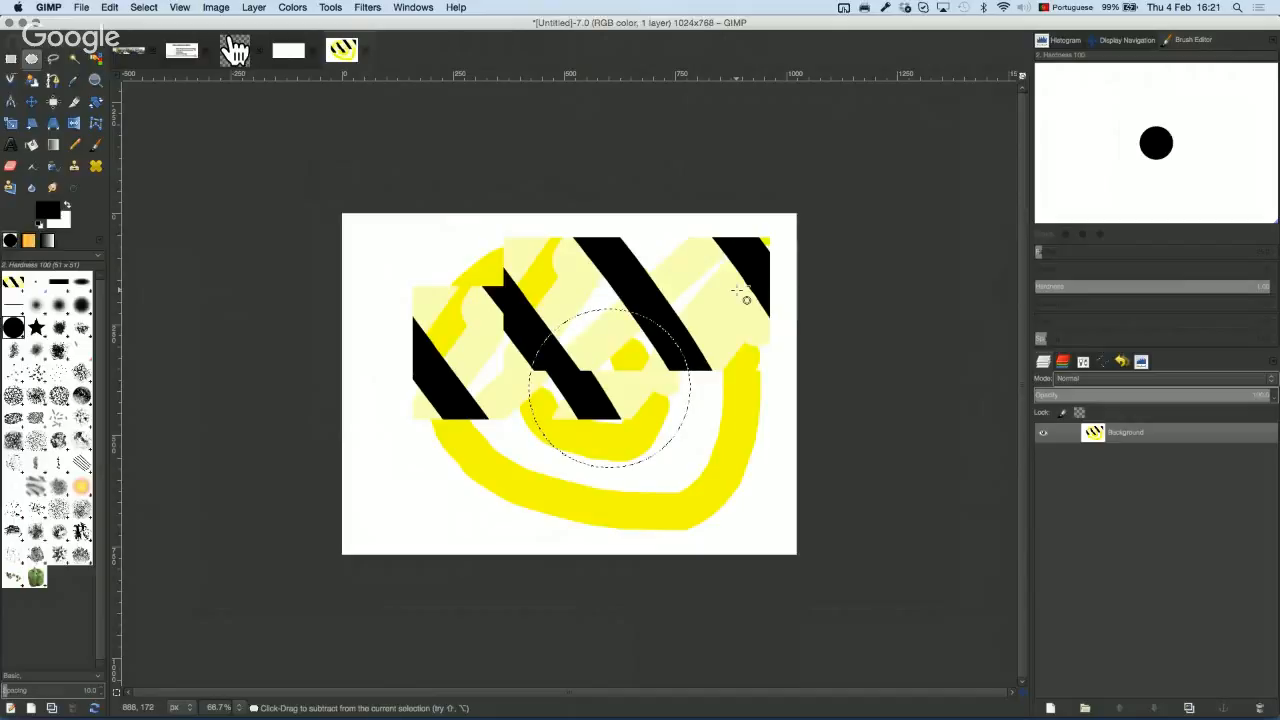
{"action": "key", "text": "super+x"}
{"action": "key", "text": "super+v"}
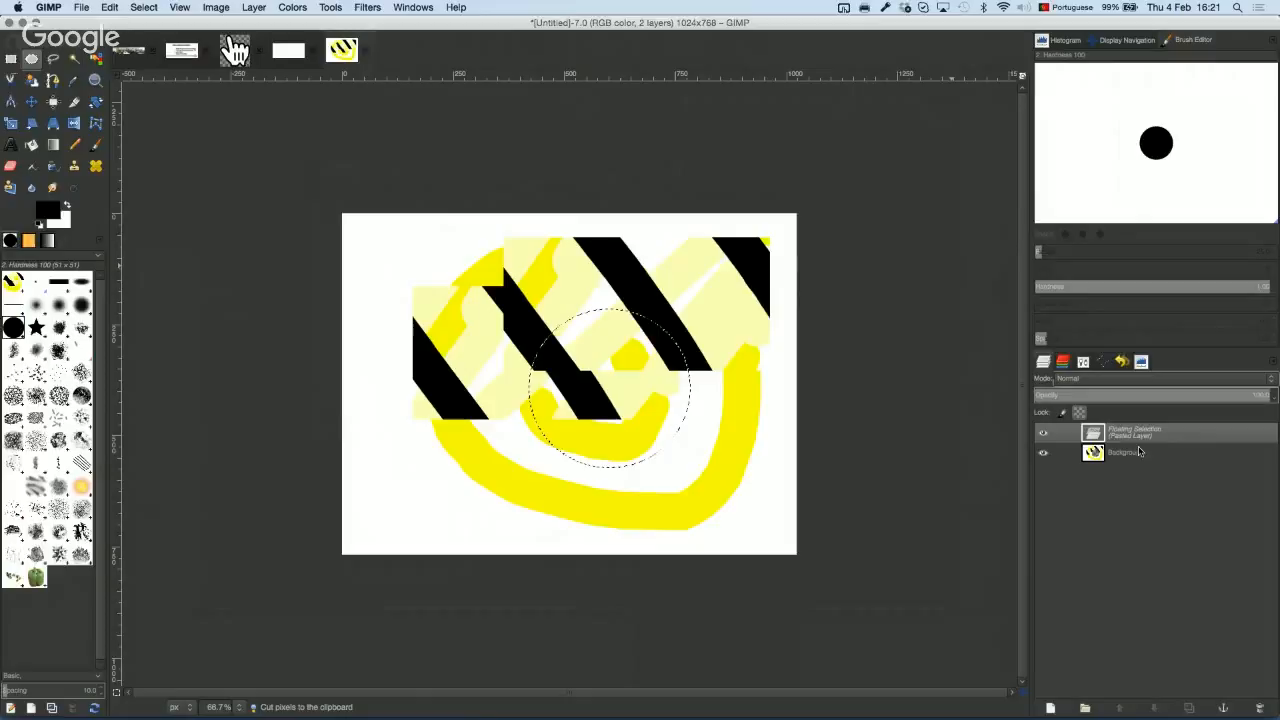
Step: Turn the floating circle into its own layer and move it up and left
{"action": "left_click", "coordinate": [1050, 707]}
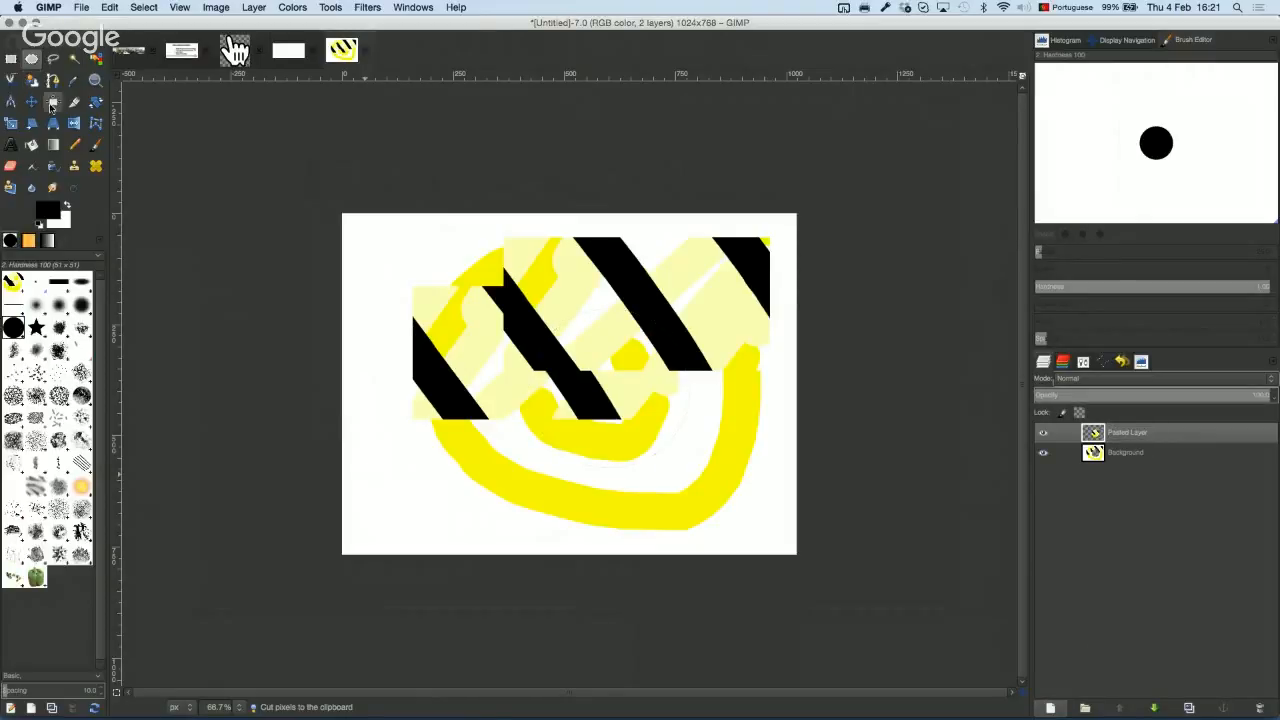
{"action": "left_click", "coordinate": [31, 101]}
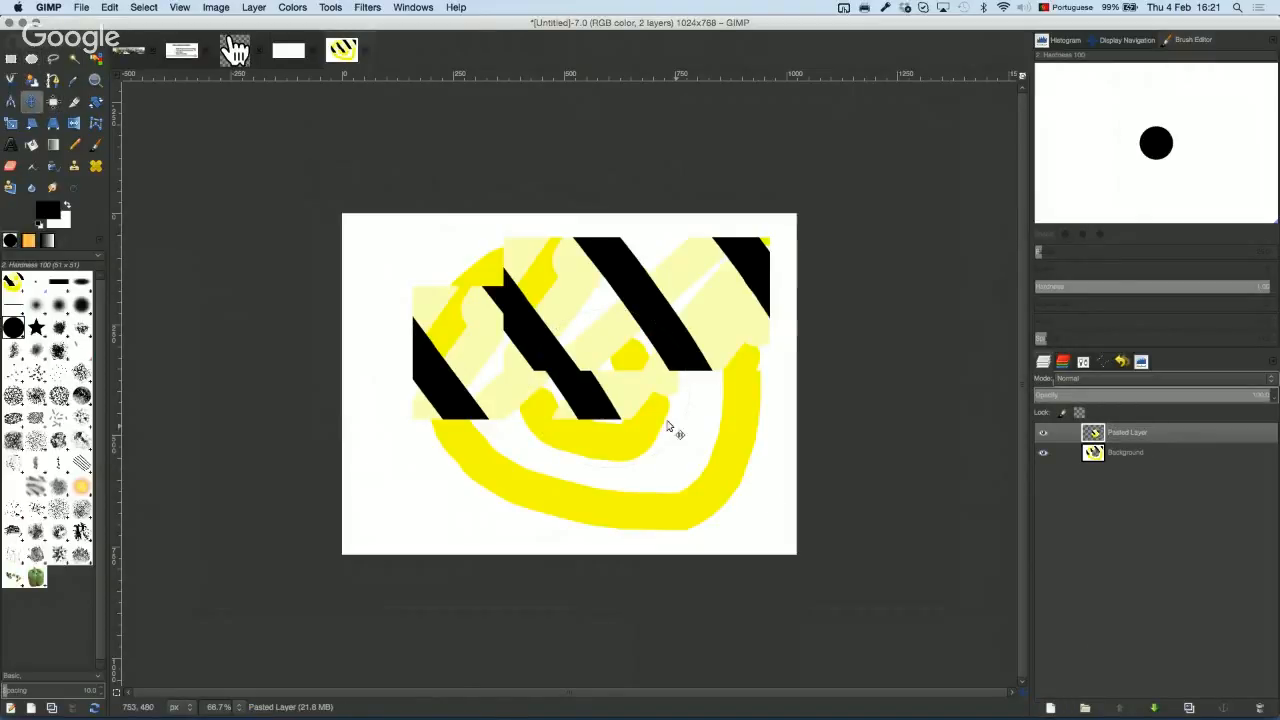
{"action": "left_click_drag", "start_coordinate": [674, 430], "coordinate": [502, 358]}
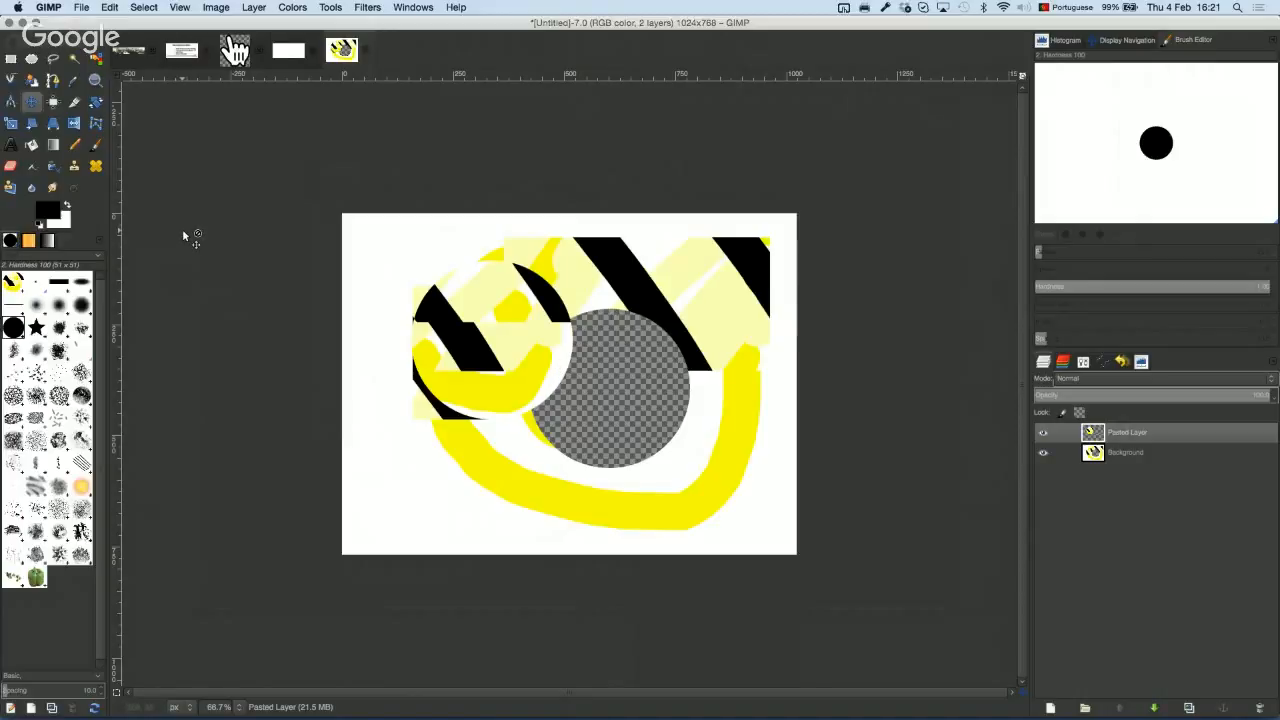
Step: Enlarge the pasted circle layer with the Scale tool
{"action": "left_click", "coordinate": [11, 122]}
{"action": "left_click", "coordinate": [500, 337]}
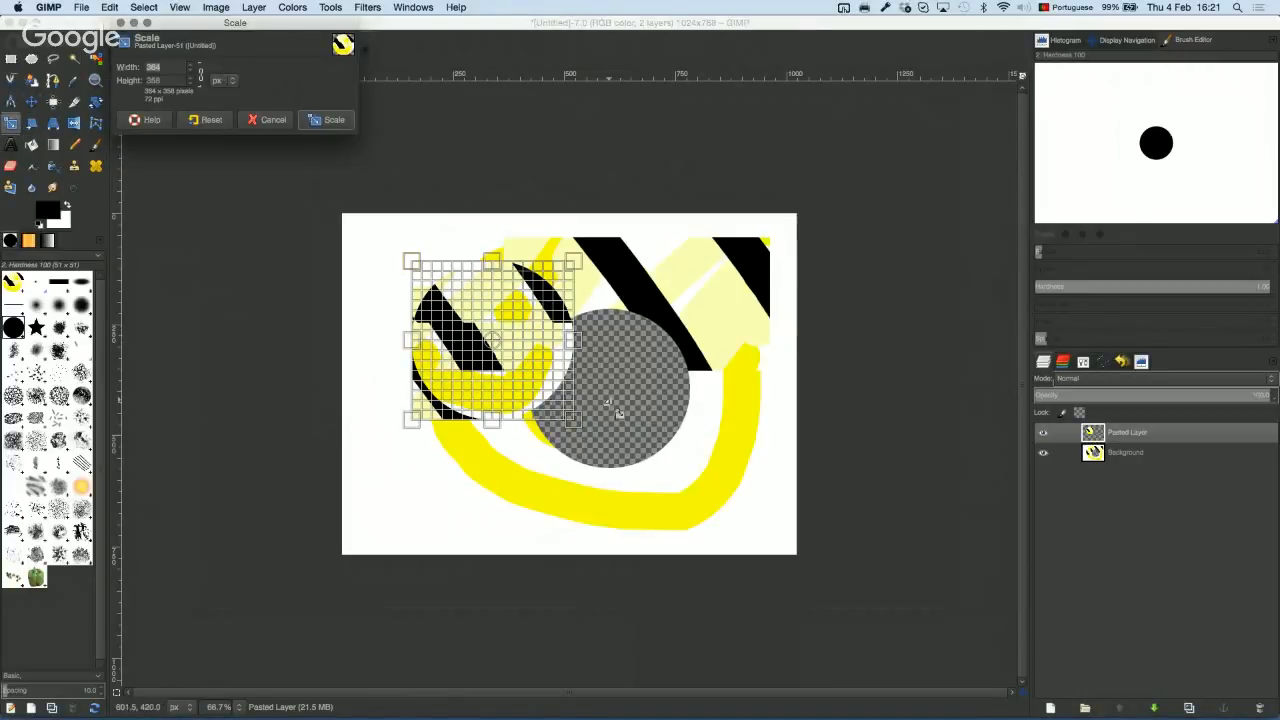
{"action": "left_click_drag", "start_coordinate": [583, 429], "coordinate": [606, 449]}
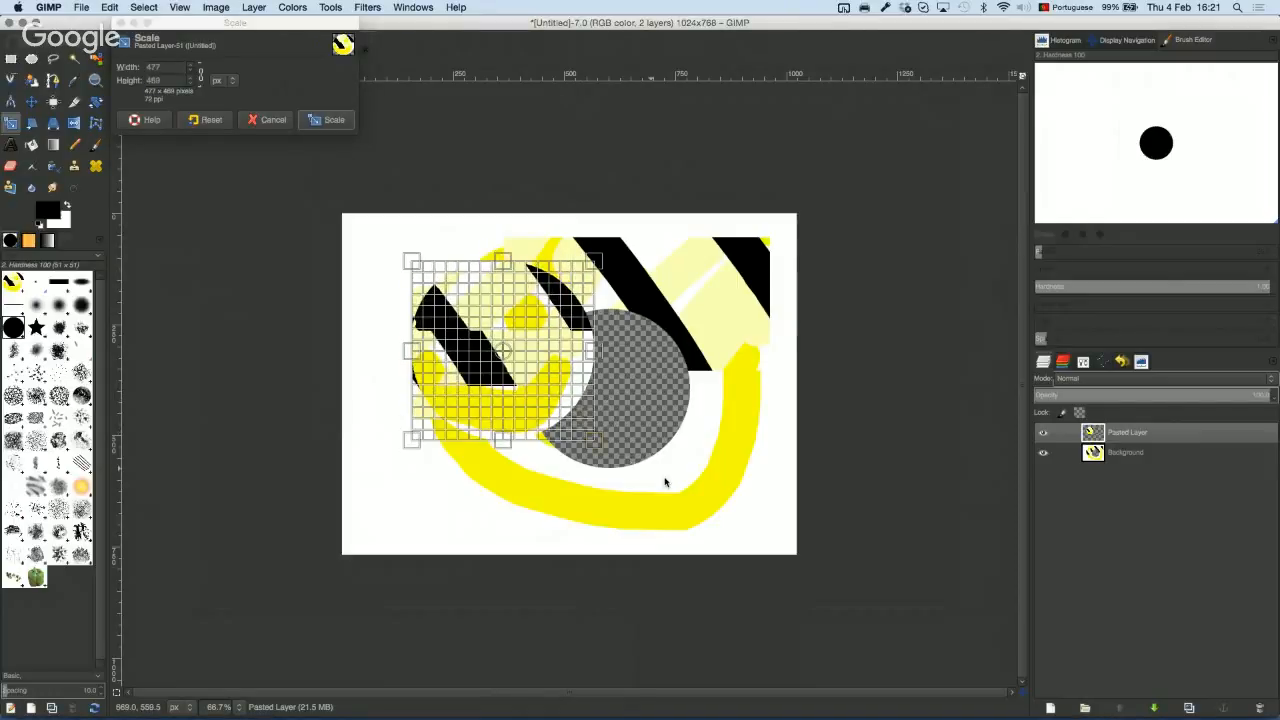
{"action": "left_click_drag", "start_coordinate": [666, 480], "coordinate": [648, 494]}
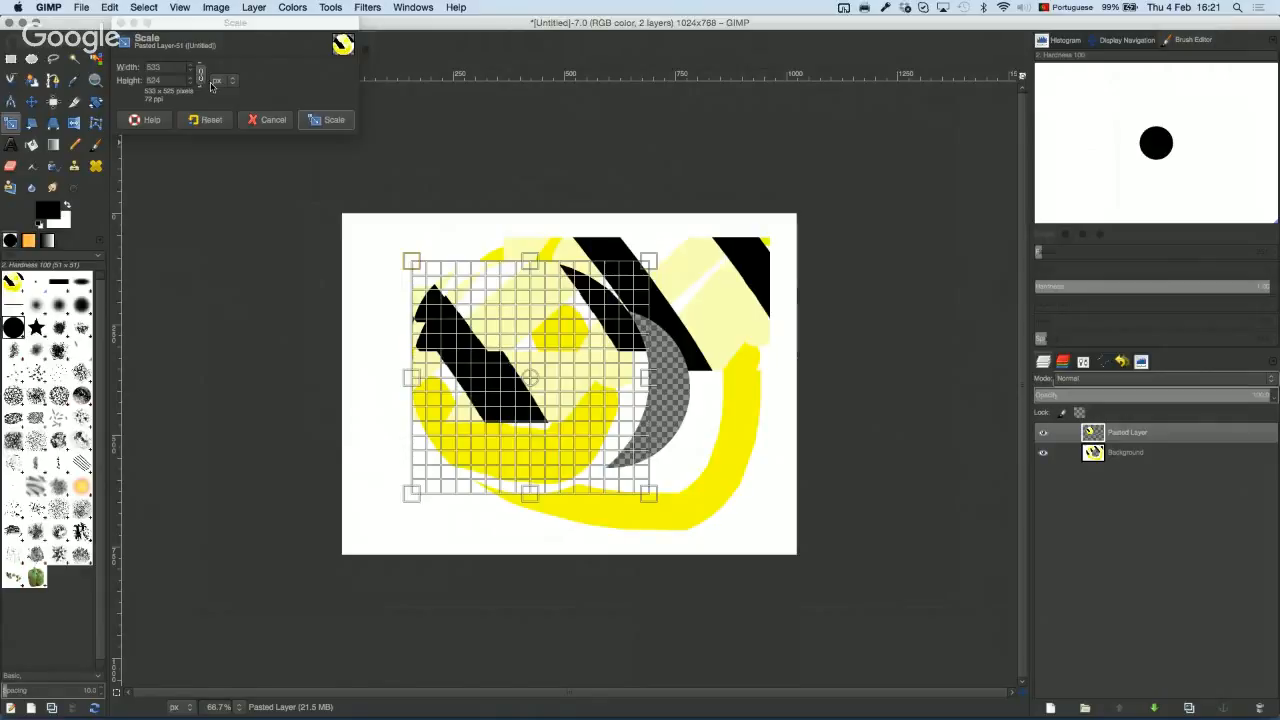
{"action": "left_click", "coordinate": [322, 121]}
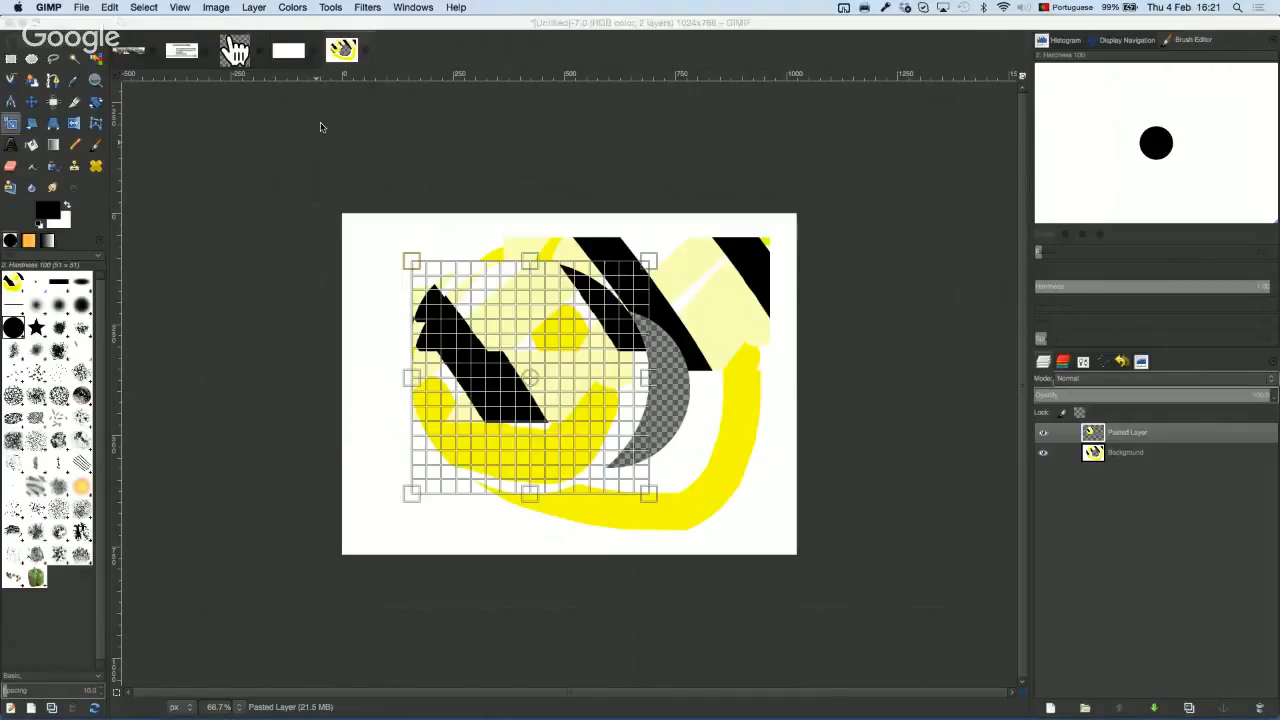
Step: Shear the pasted layer horizontally with an X magnitude of 220
{"action": "left_click", "coordinate": [32, 122]}
{"action": "left_click", "coordinate": [518, 355]}
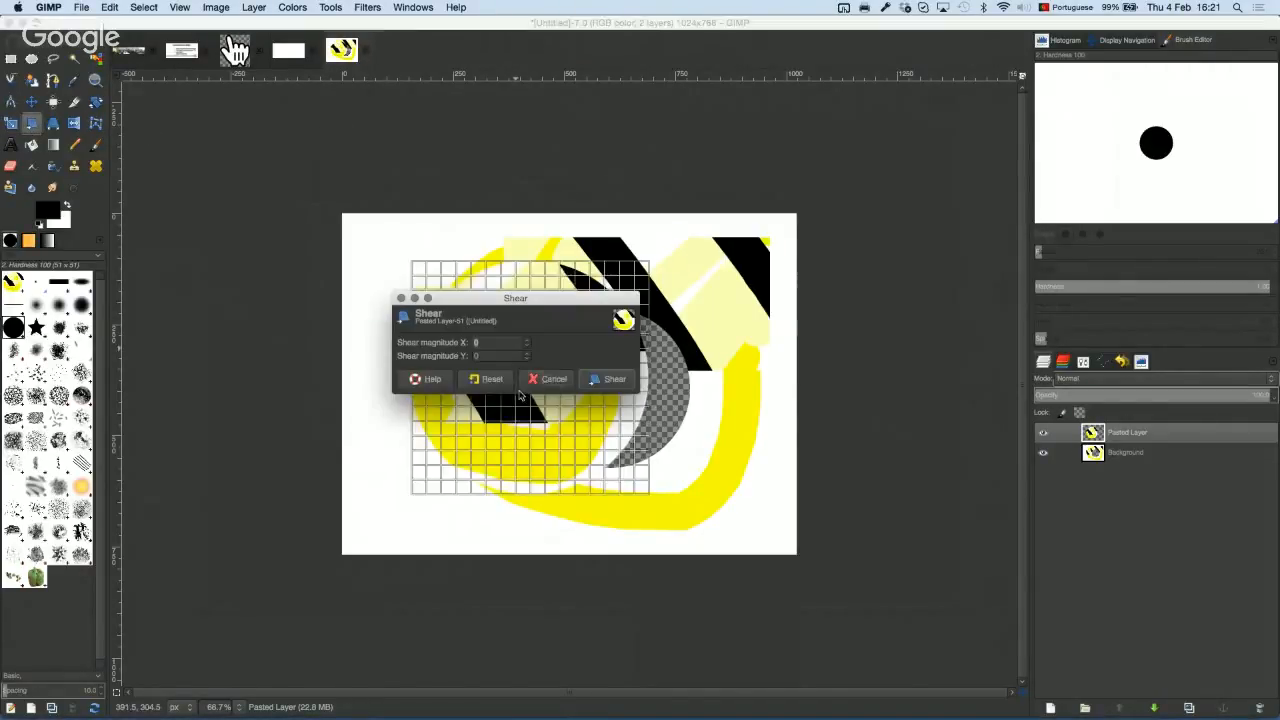
{"action": "left_click_drag", "start_coordinate": [532, 469], "coordinate": [633, 478]}
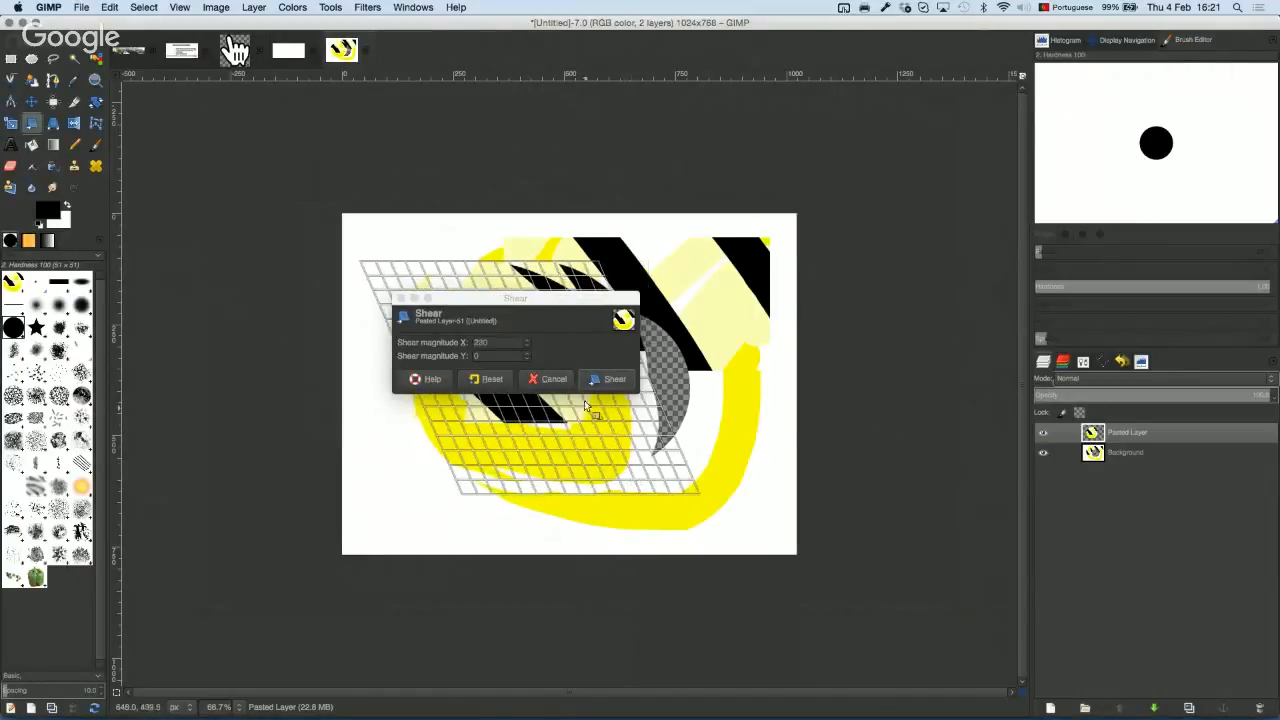
{"action": "left_click", "coordinate": [610, 379]}
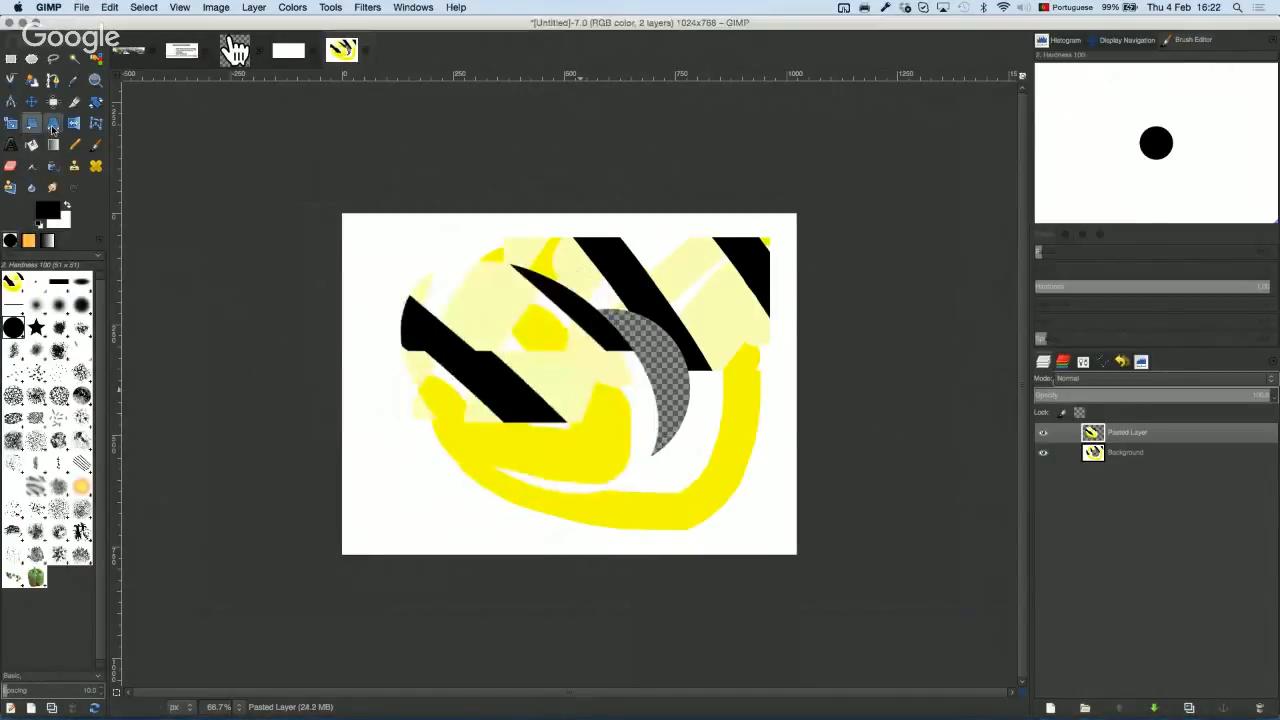
{"action": "left_click", "coordinate": [53, 122]}
Step: Perspective-warp the pasted layer by pulling its lower-left corner out to the left
{"action": "left_click", "coordinate": [485, 443]}
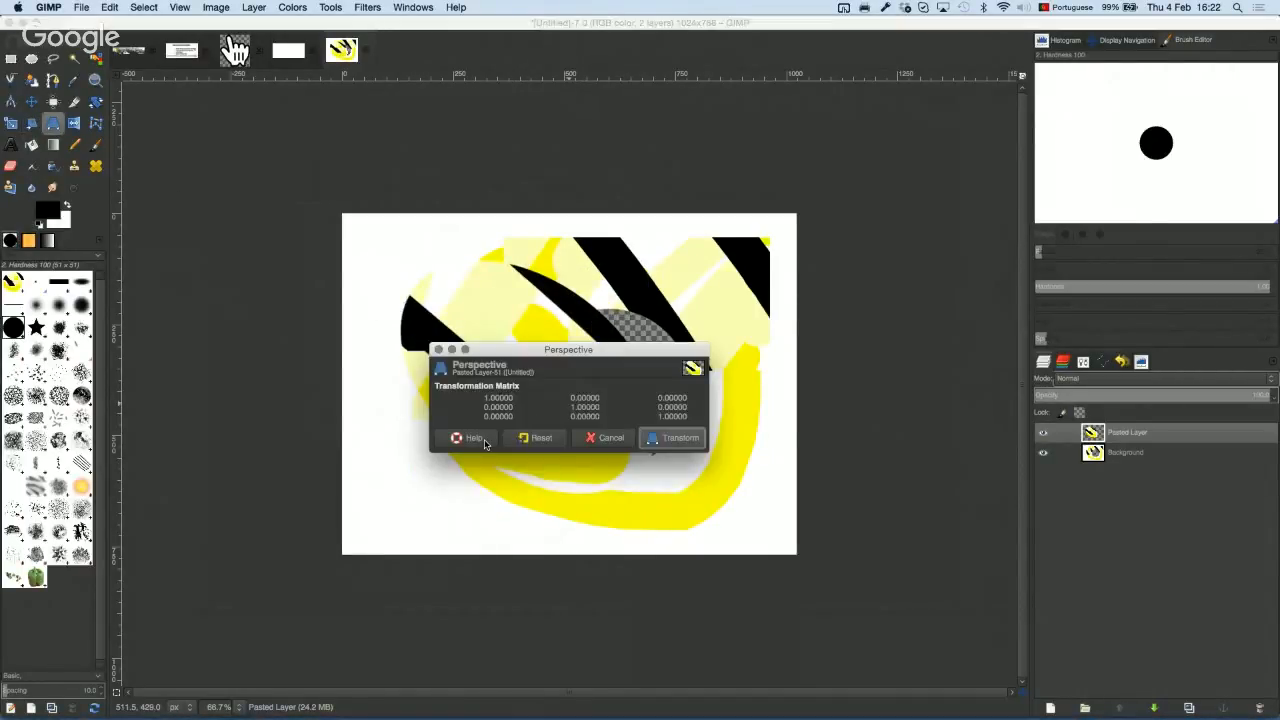
{"action": "left_click_drag", "start_coordinate": [358, 495], "coordinate": [250, 508]}
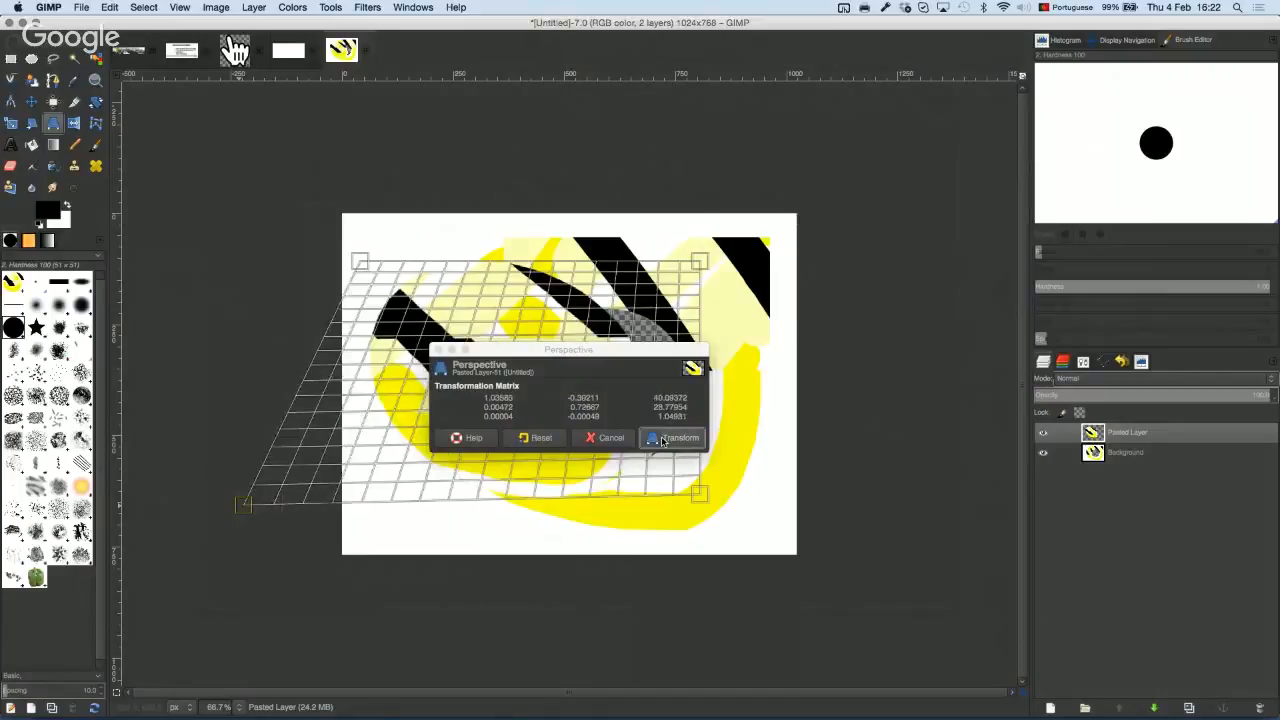
{"action": "left_click", "coordinate": [664, 438]}
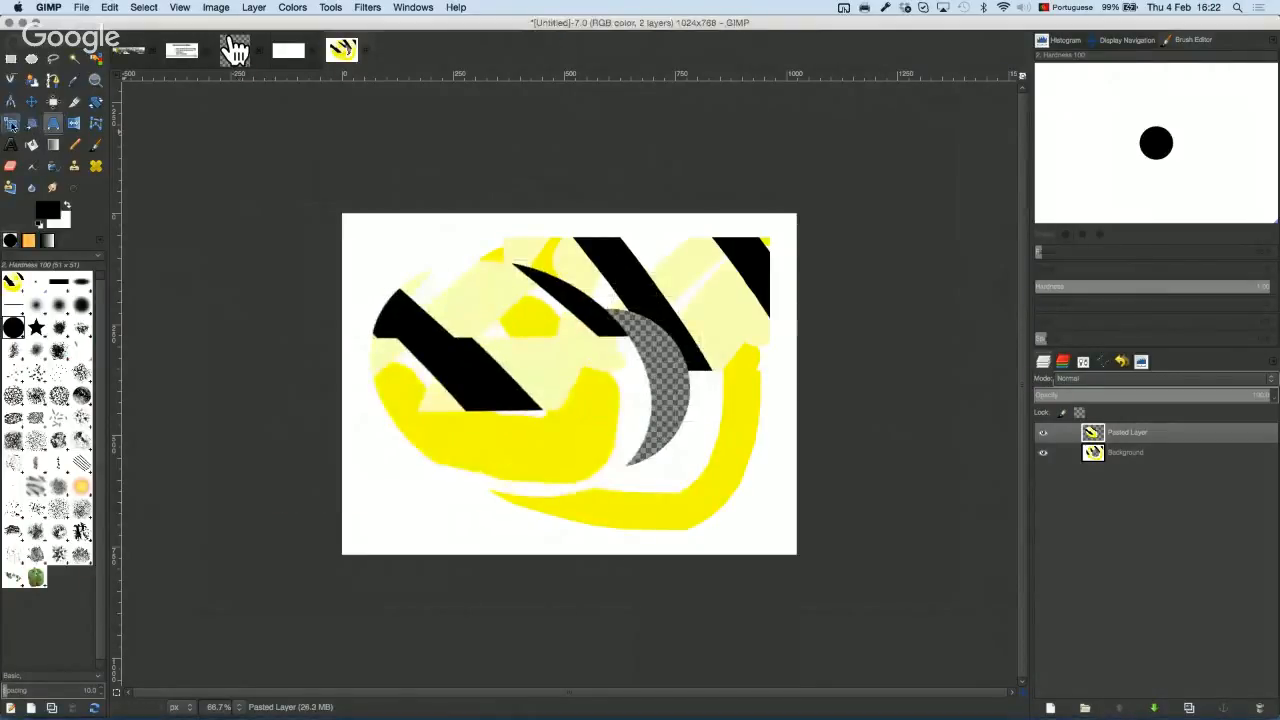
{"action": "left_click", "coordinate": [13, 124]}
{"action": "left_click", "coordinate": [572, 365]}
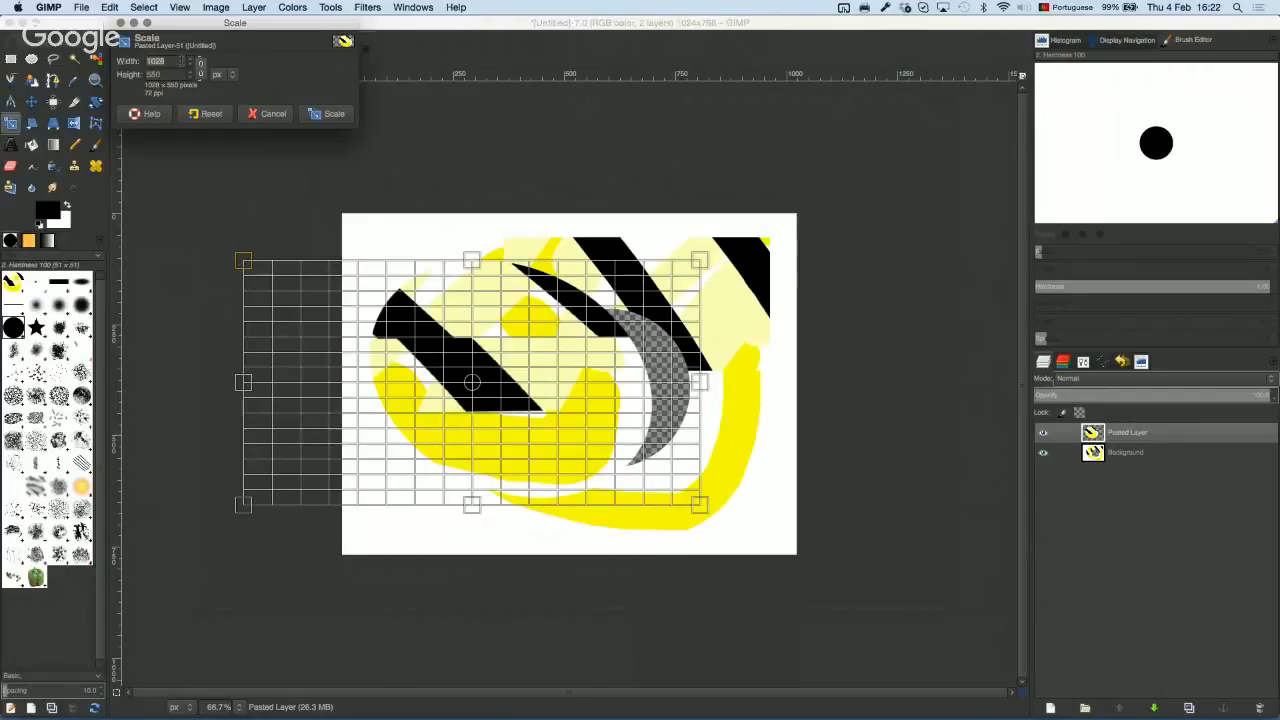
{"action": "type", "text": "2000"}
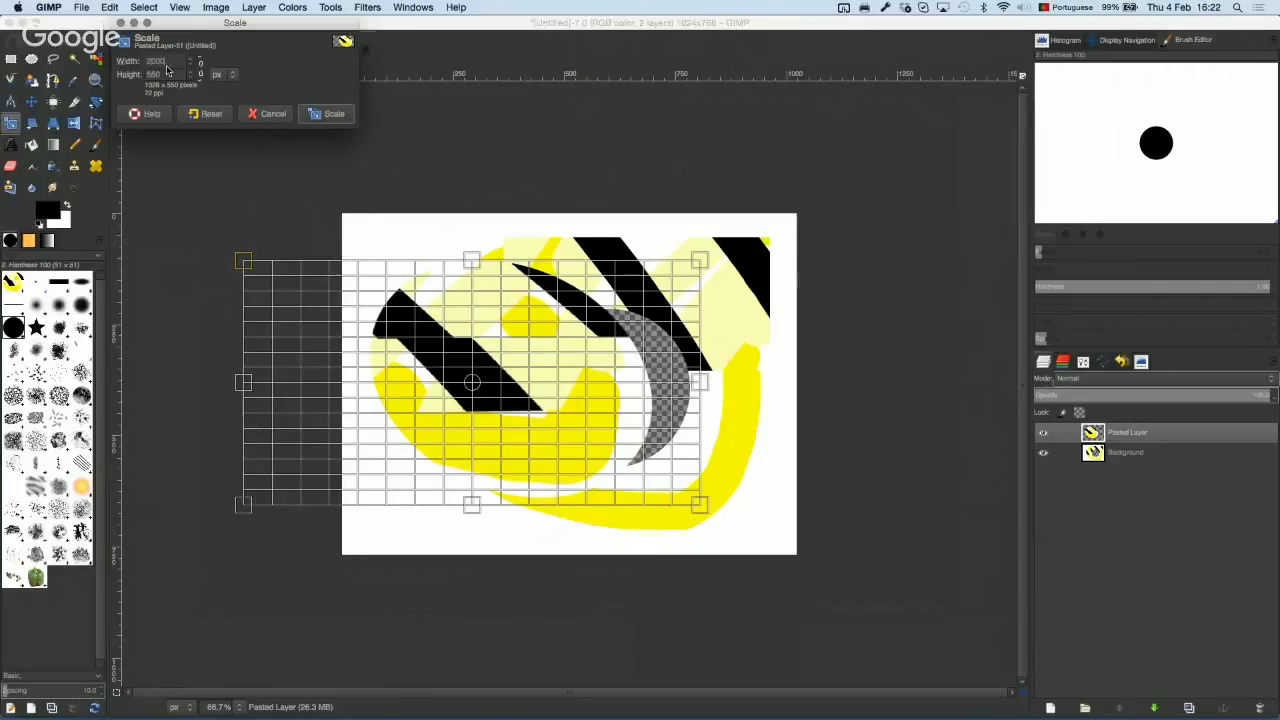
{"action": "key", "text": "Tab"}
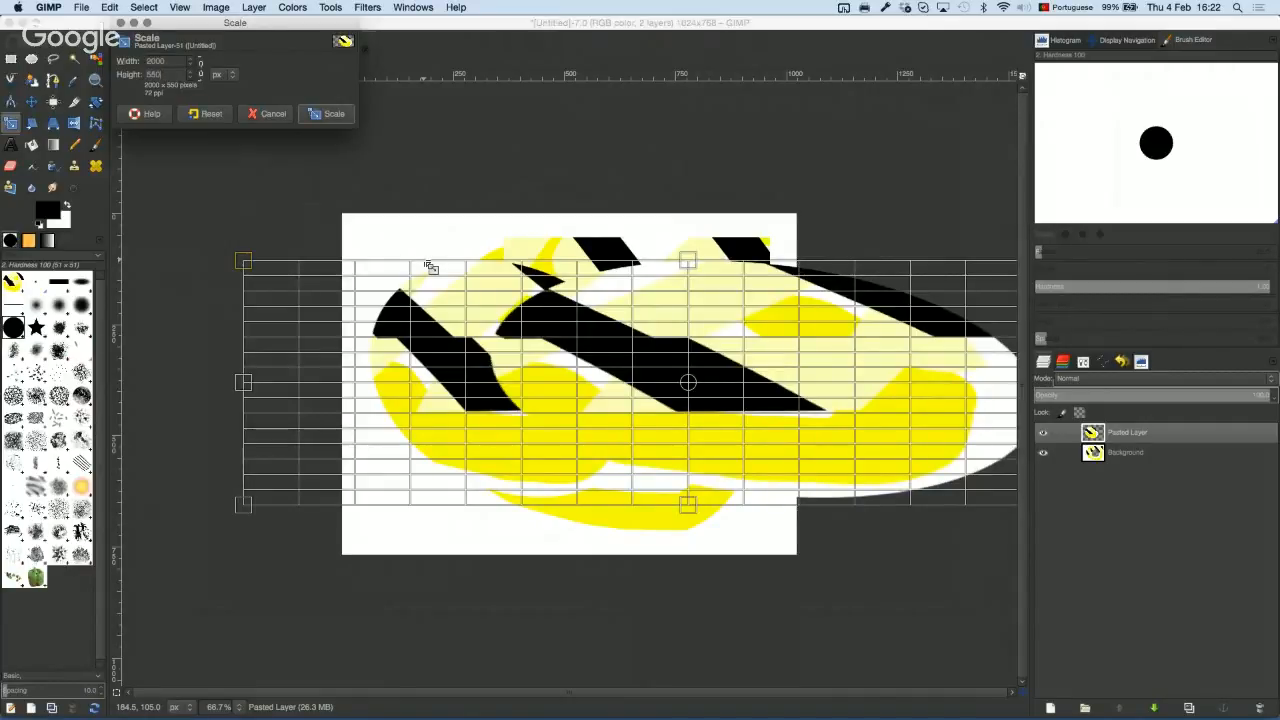
{"action": "left_click", "coordinate": [201, 68]}
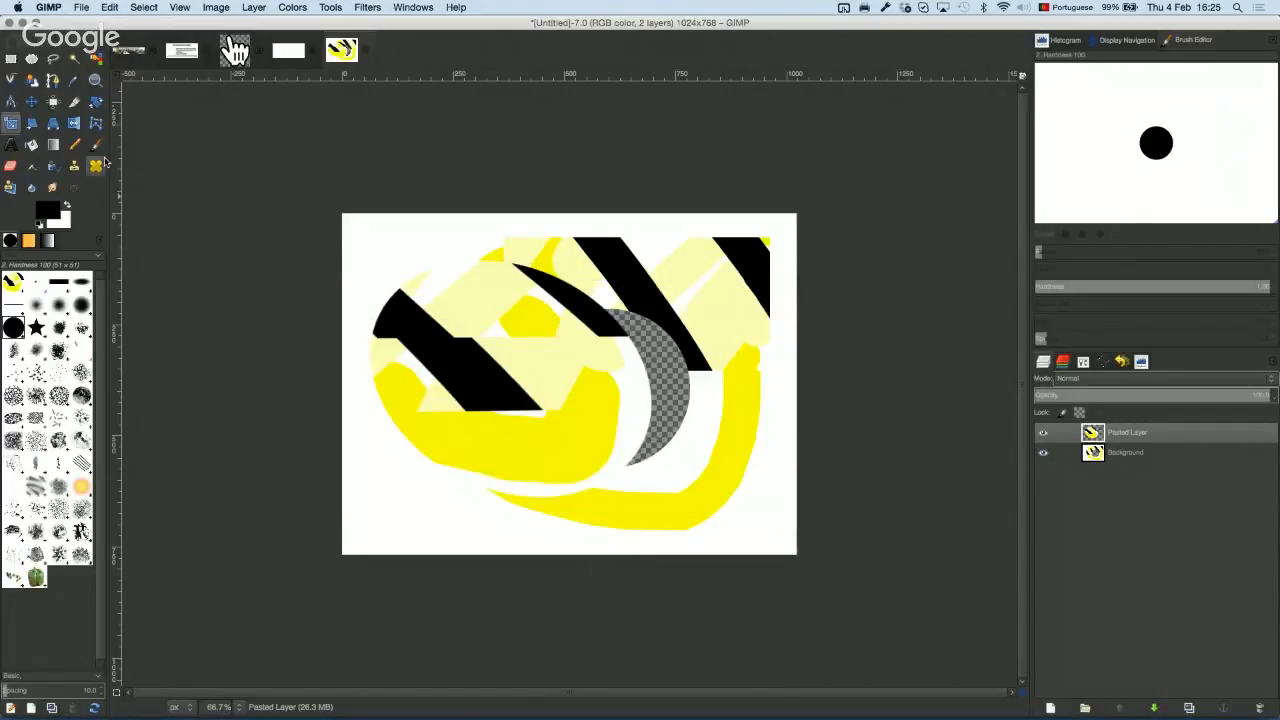
Step: Rotate the pasted layer until its black stripes stand nearly upright
{"action": "left_click", "coordinate": [96, 102]}
{"action": "left_click", "coordinate": [462, 353]}
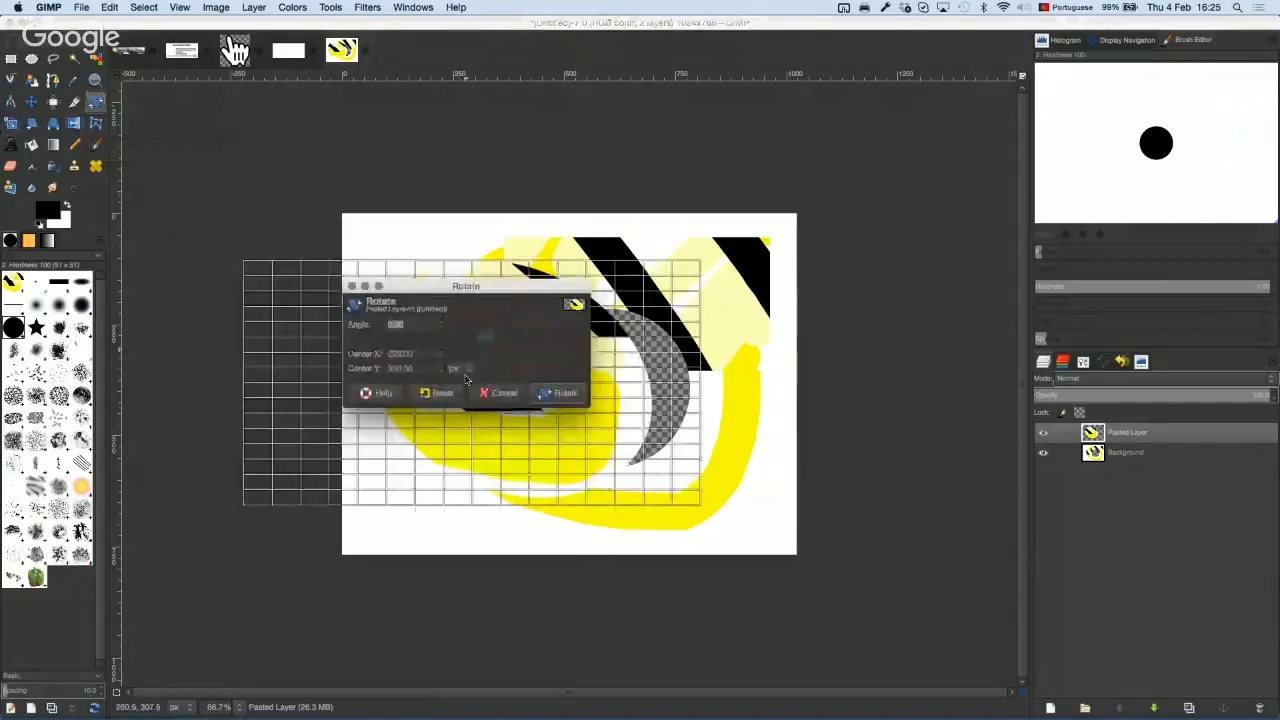
{"action": "left_click_drag", "start_coordinate": [490, 338], "coordinate": [515, 342]}
{"action": "left_click", "coordinate": [560, 393]}
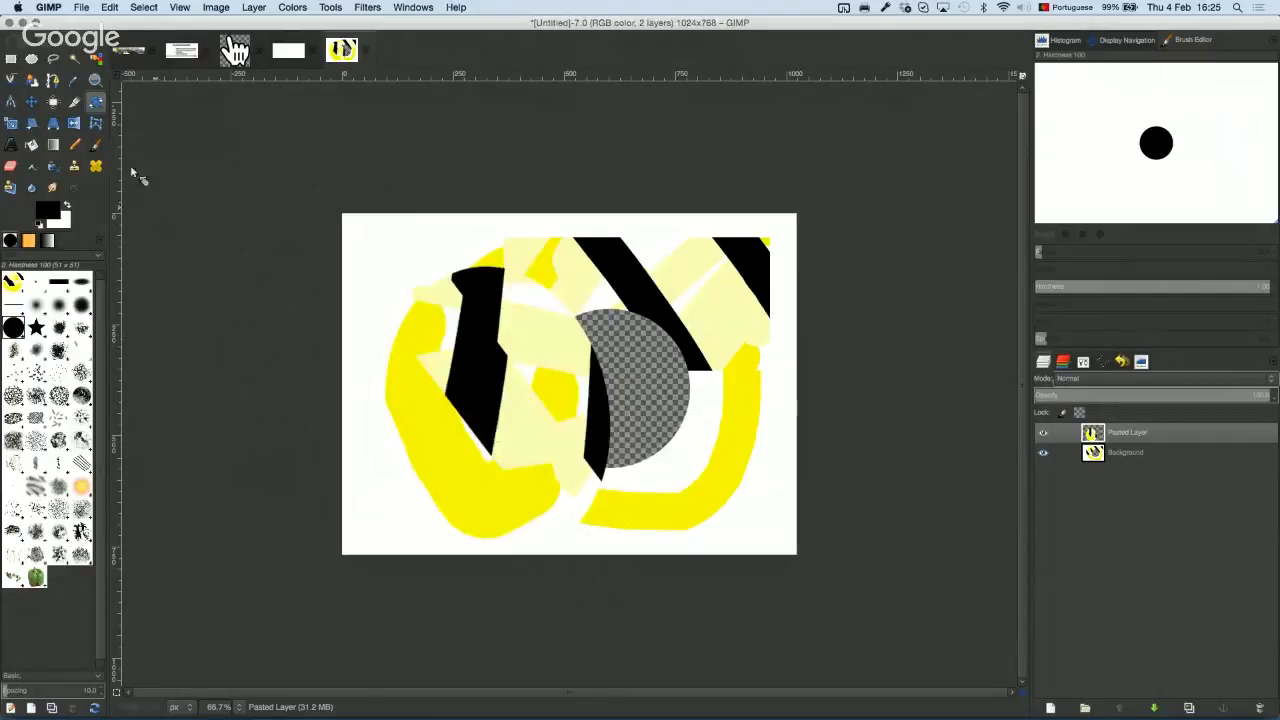
{"action": "left_click", "coordinate": [55, 61]}
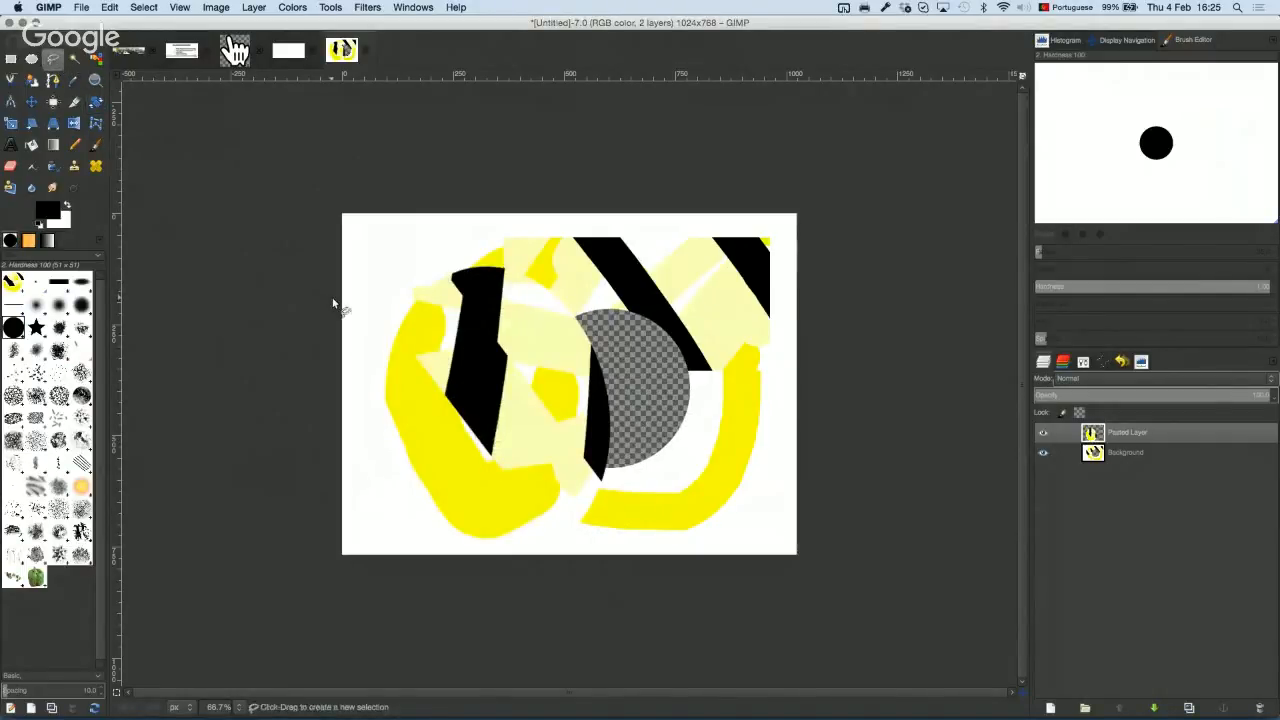
{"action": "mouse_move", "coordinate": [509, 280]}
{"action": "left_mouse_down"}
{"action": "mouse_move", "coordinate": [392, 334]}
{"action": "mouse_move", "coordinate": [500, 457]}
{"action": "mouse_move", "coordinate": [630, 390]}
{"action": "mouse_move", "coordinate": [498, 264]}
{"action": "left_mouse_up"}
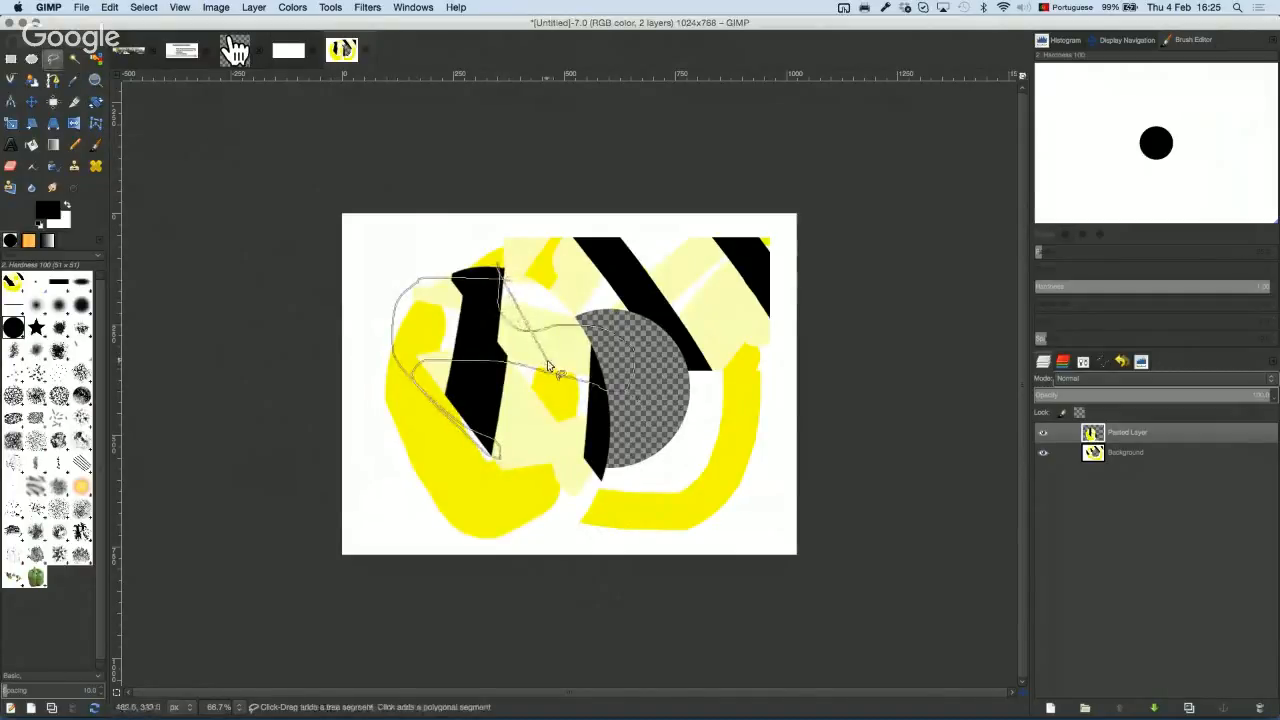
{"action": "double_click", "coordinate": [548, 368]}
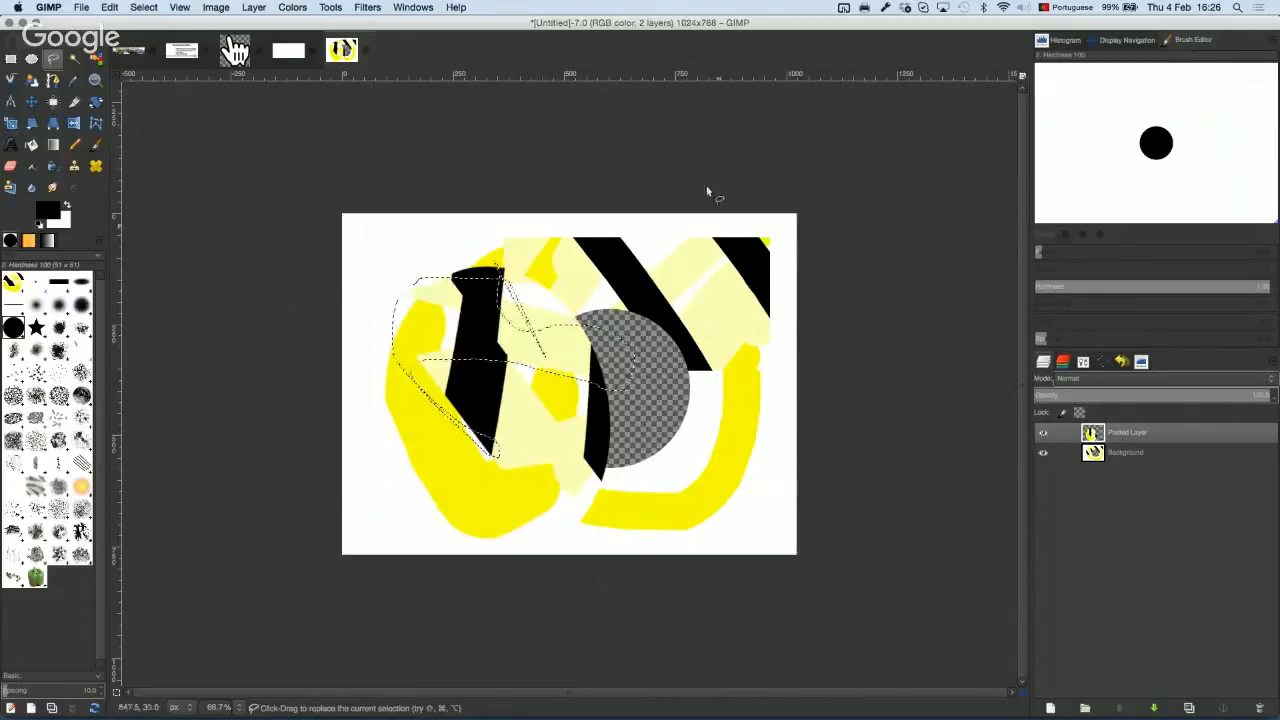
{"action": "left_click", "coordinate": [145, 8]}
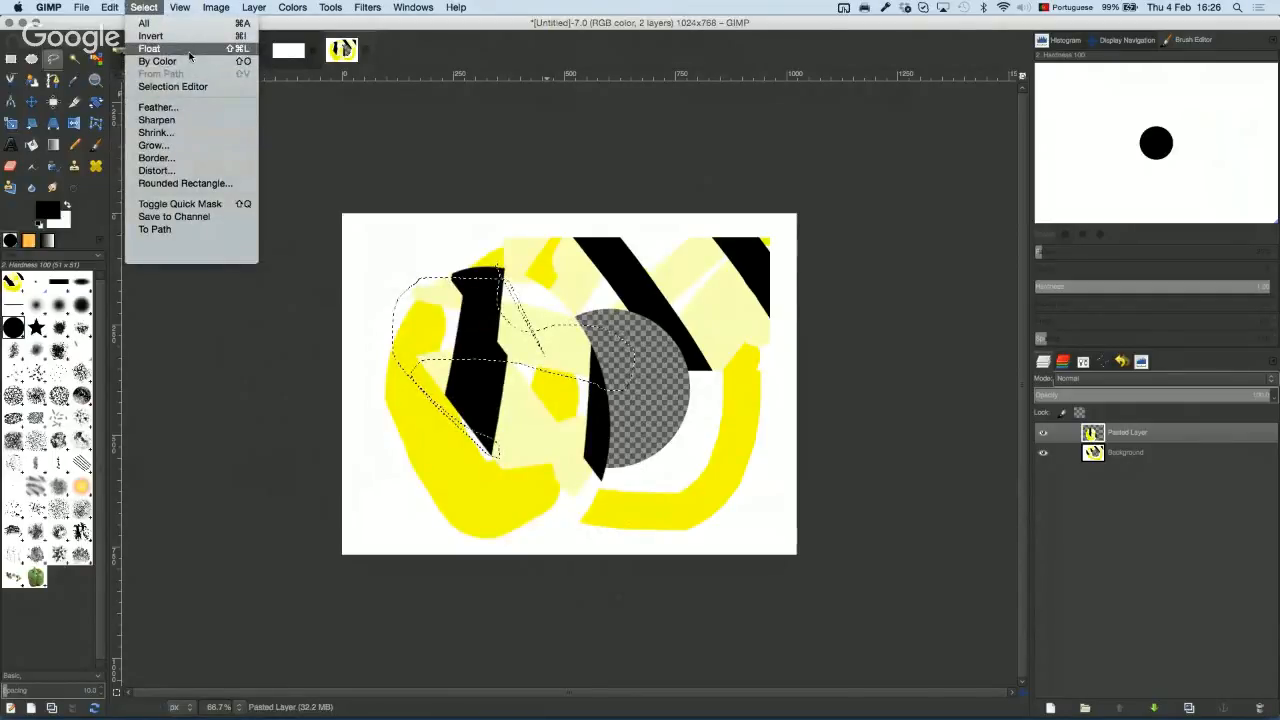
{"action": "left_click", "coordinate": [153, 11]}
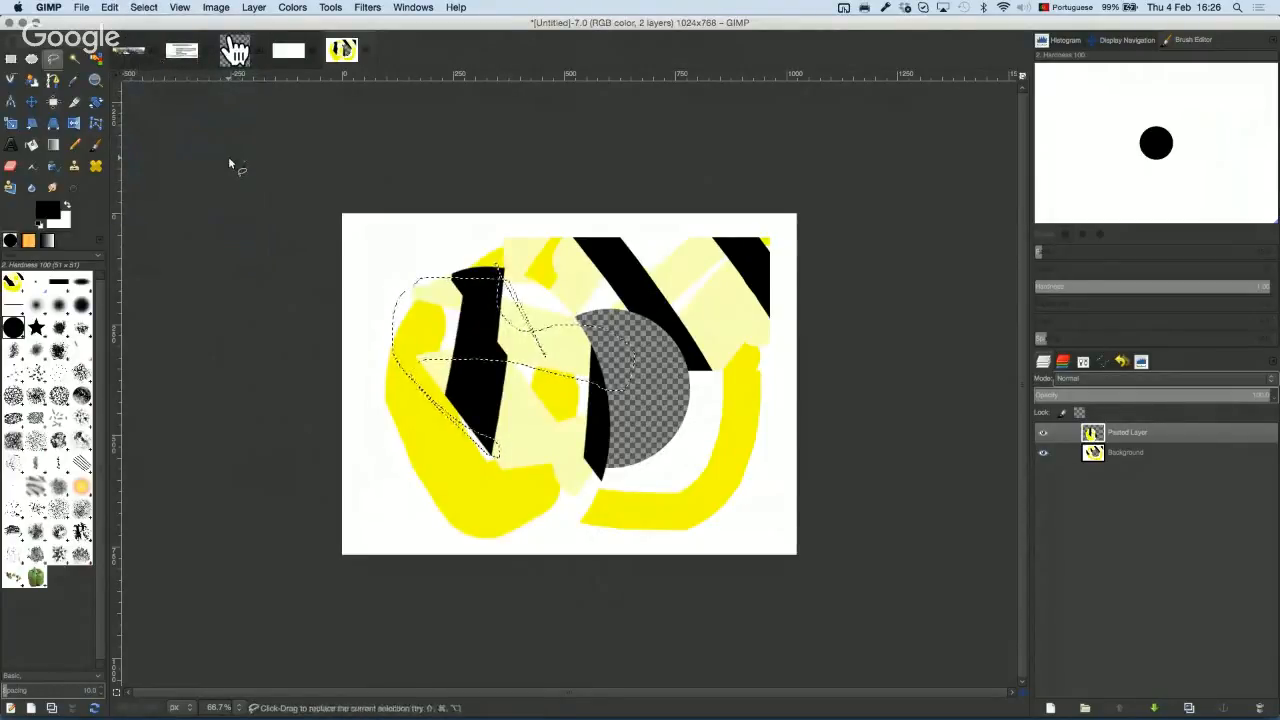
{"action": "key", "text": "ctrl+shift+a"}
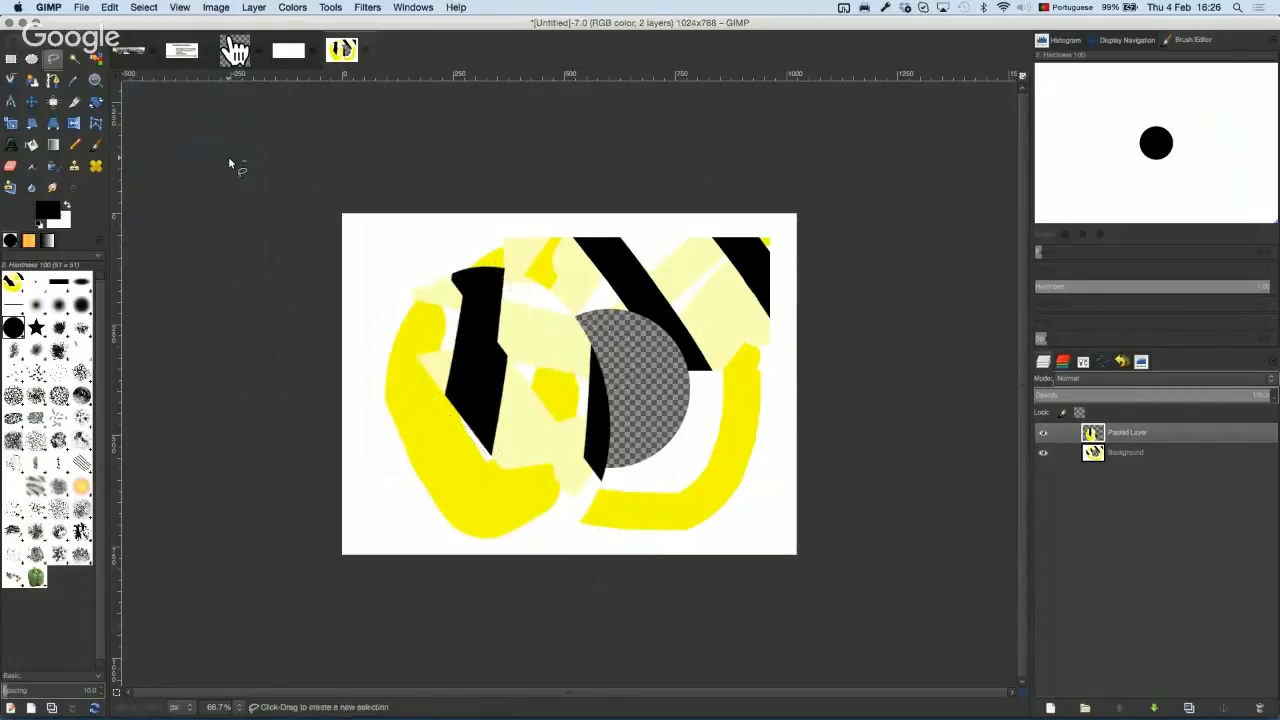
{"action": "mouse_move", "coordinate": [580, 300]}
{"action": "left_mouse_down"}
{"action": "mouse_move", "coordinate": [645, 455]}
{"action": "mouse_move", "coordinate": [556, 279]}
{"action": "mouse_move", "coordinate": [524, 275]}
{"action": "left_mouse_up"}
{"action": "double_click", "coordinate": [547, 315]}
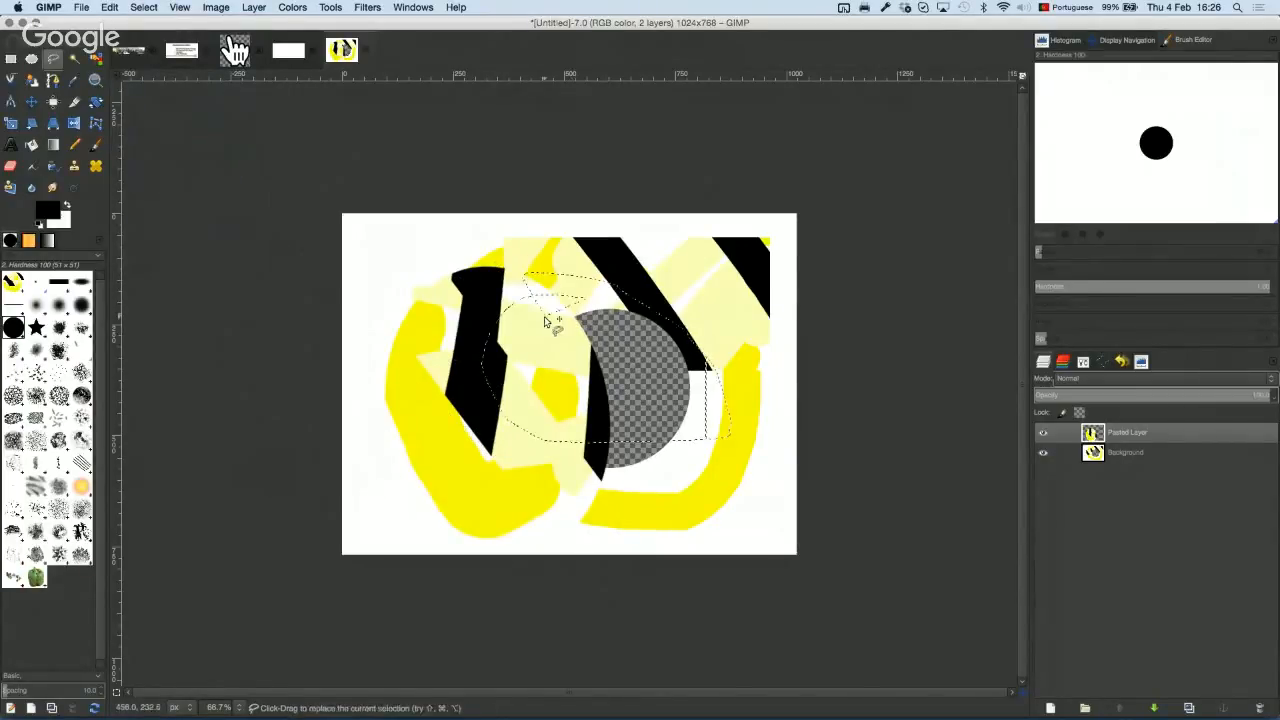
{"action": "left_click", "coordinate": [150, 8]}
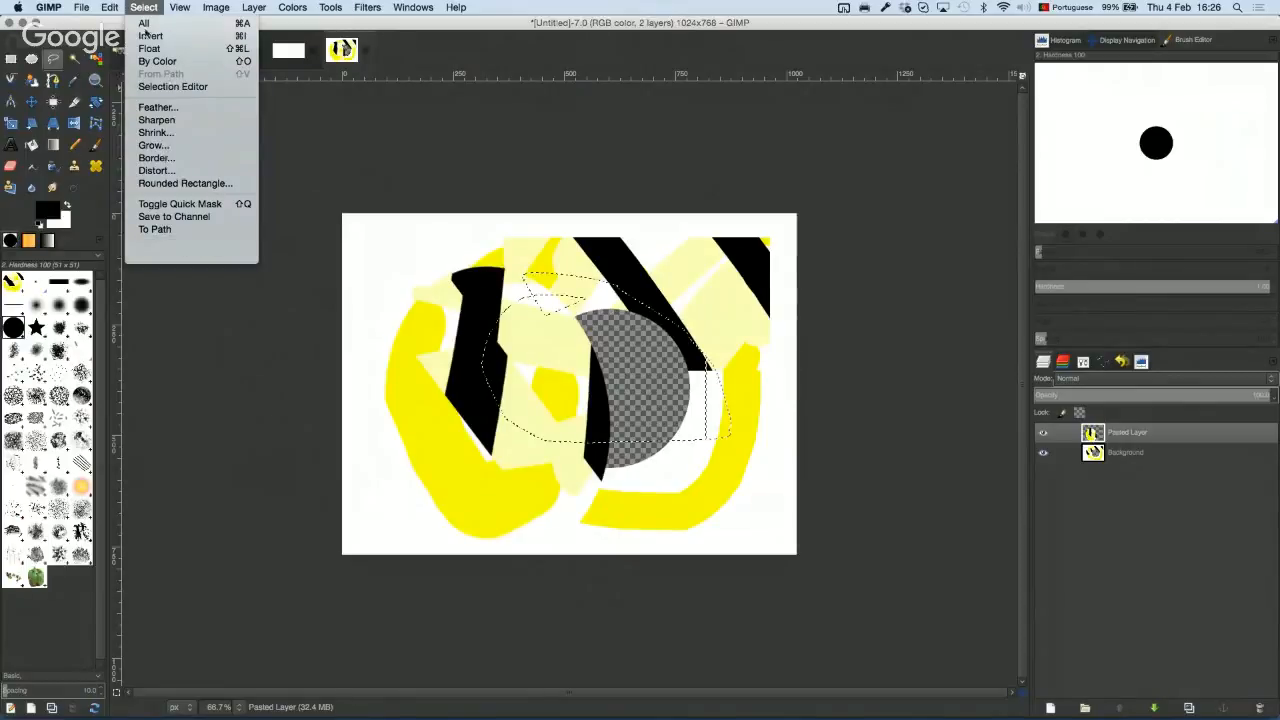
{"action": "mouse_move", "coordinate": [114, 14]}
{"action": "left_click", "coordinate": [143, 10]}
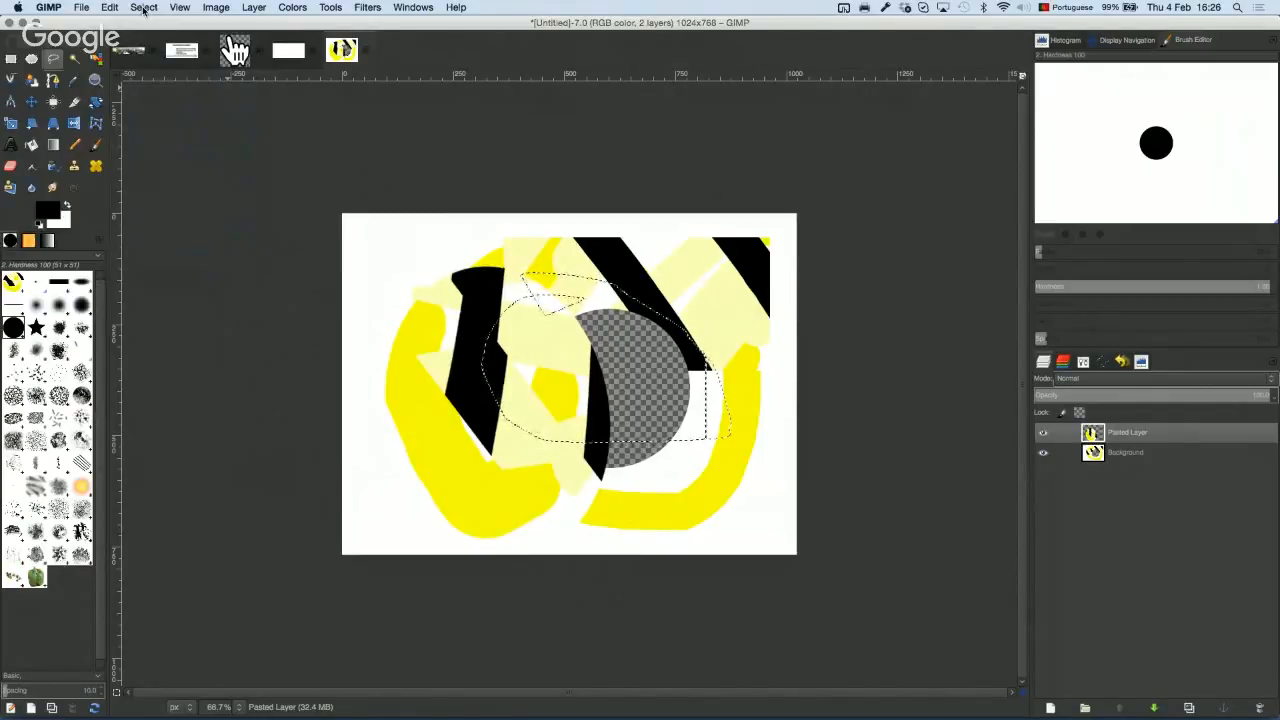
{"action": "key", "text": "super+shift+a"}
{"action": "left_click", "coordinate": [75, 60]}
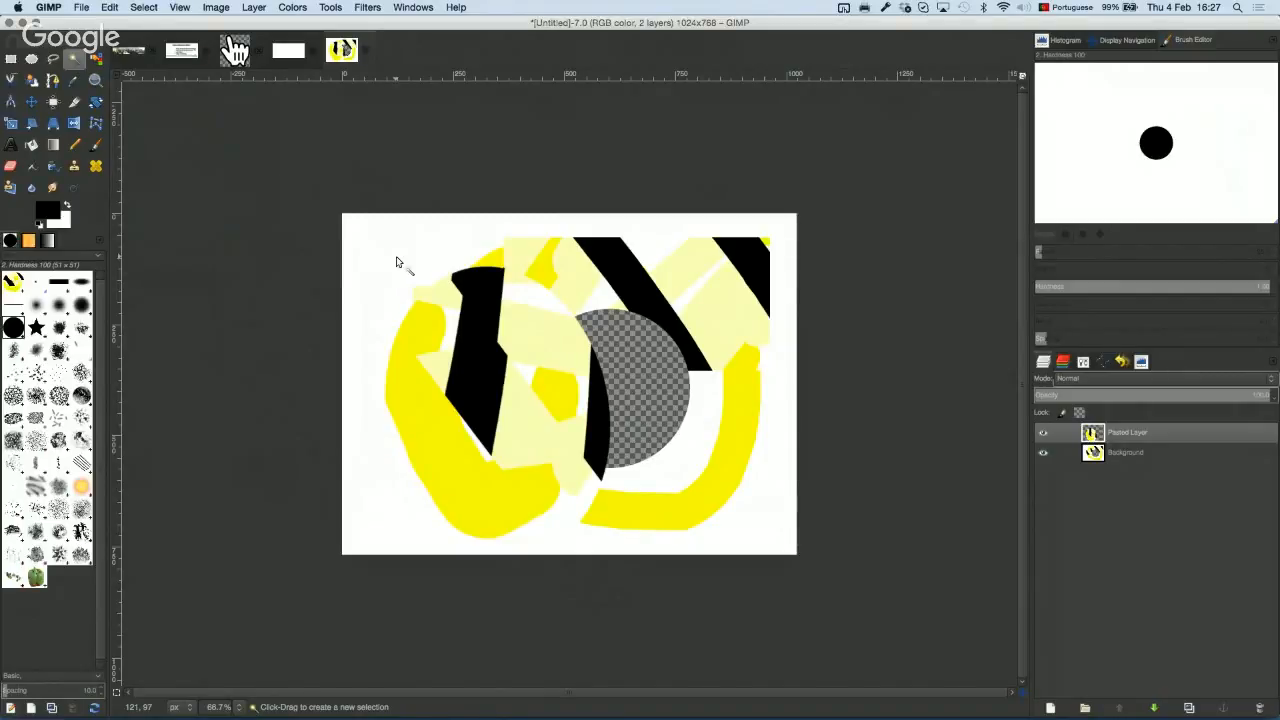
Step: Fuzzy-select the left yellow area, raising then lowering Threshold until bright and pale-yellow shapes are captured
{"action": "left_click", "coordinate": [426, 415]}
{"action": "left_click", "coordinate": [425, 416]}
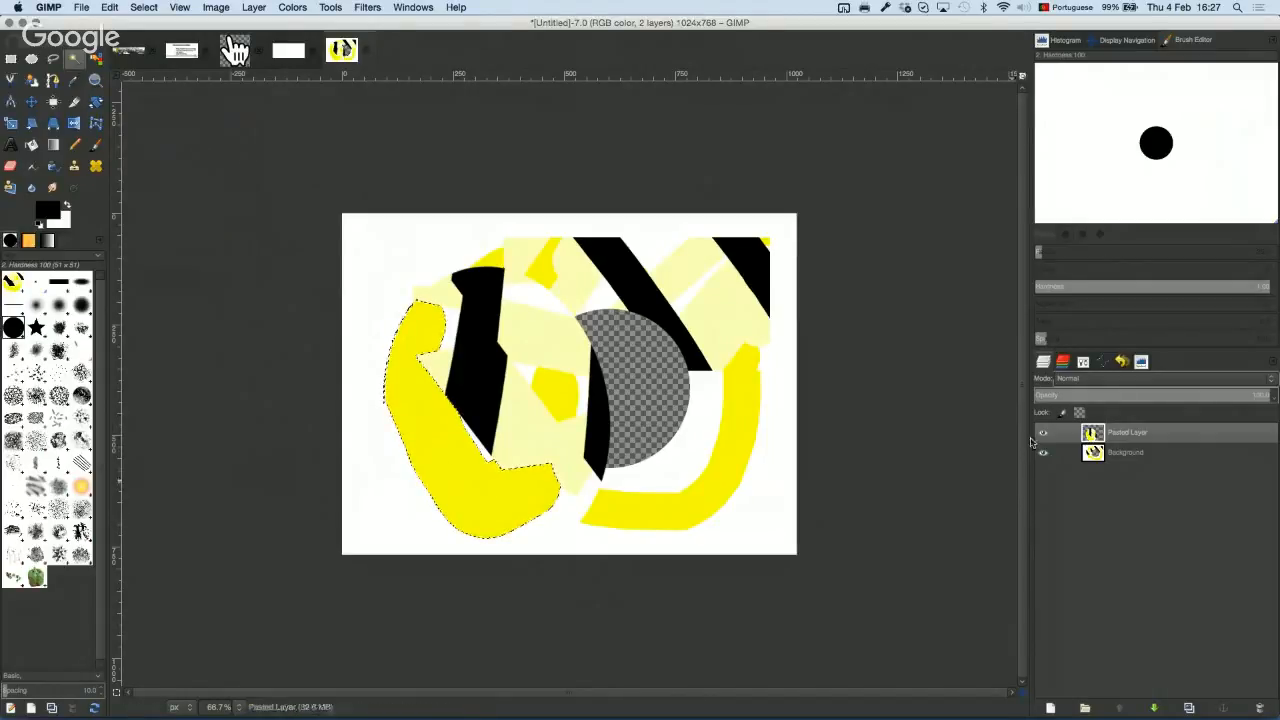
{"action": "left_click", "coordinate": [1082, 363]}
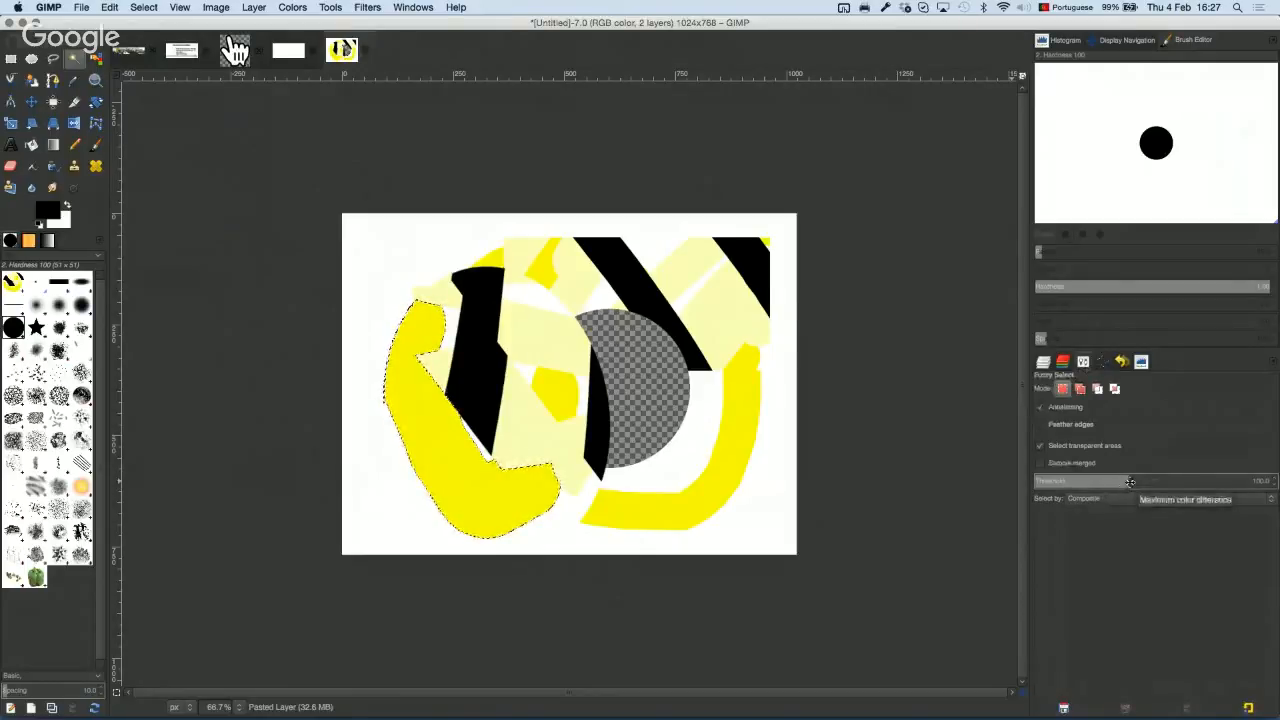
{"action": "left_click_drag", "start_coordinate": [1130, 482], "coordinate": [1269, 490]}
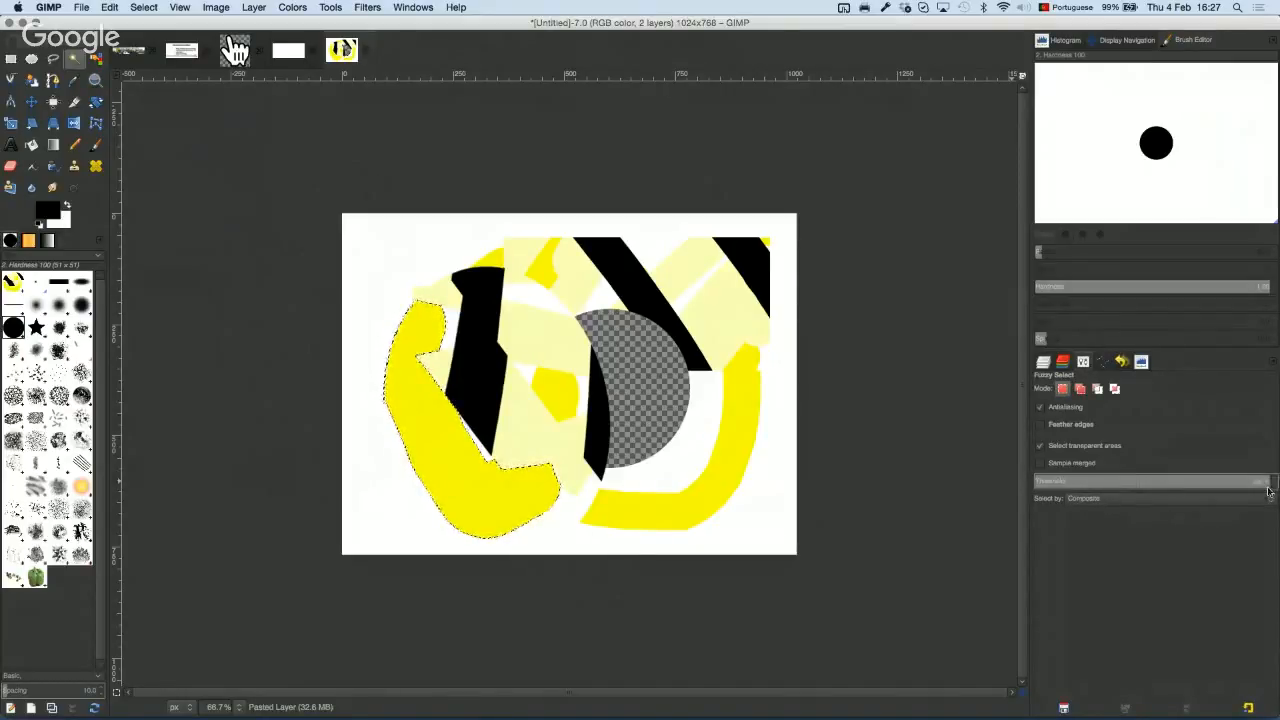
{"action": "left_click", "coordinate": [457, 472]}
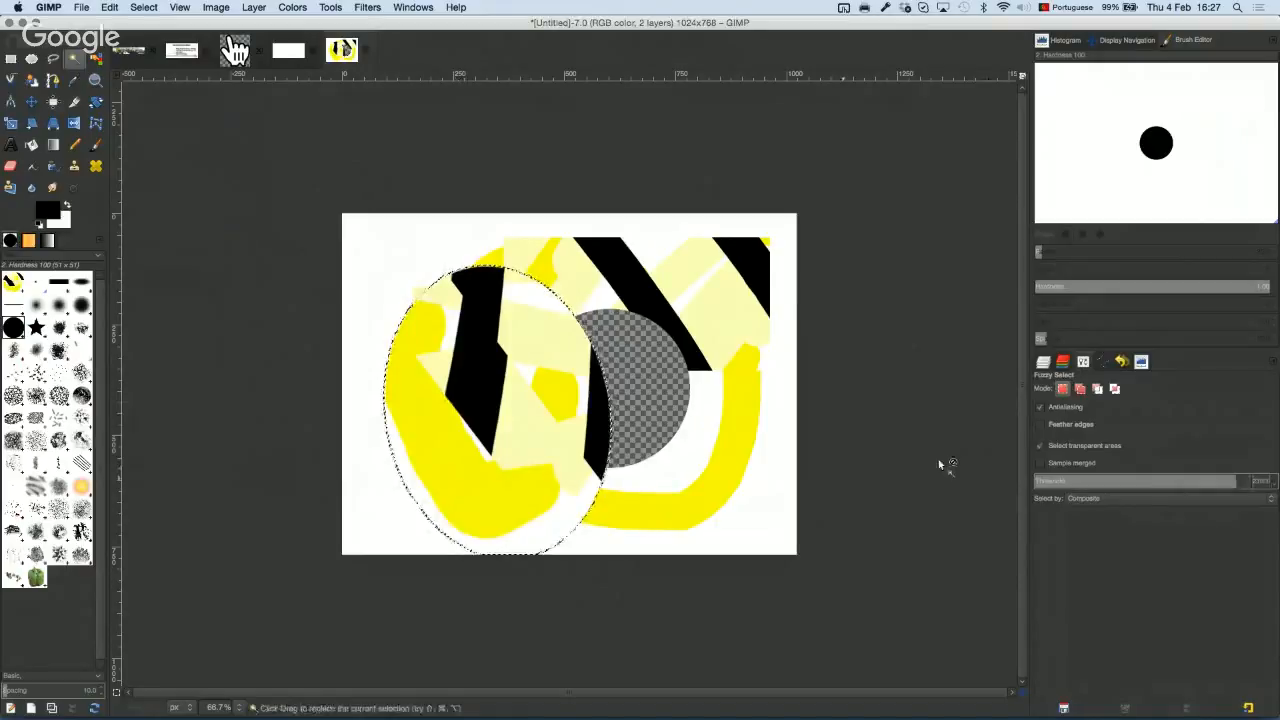
{"action": "left_click_drag", "start_coordinate": [940, 463], "coordinate": [665, 450]}
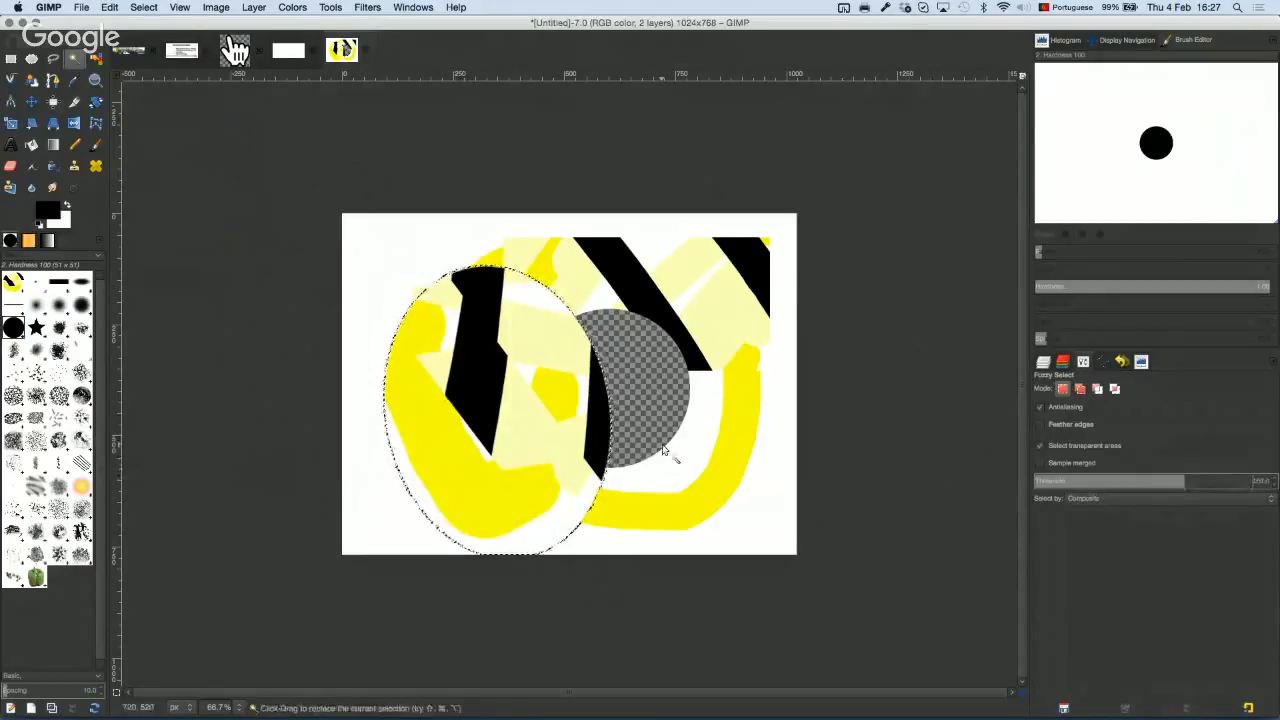
{"action": "left_click", "coordinate": [493, 473]}
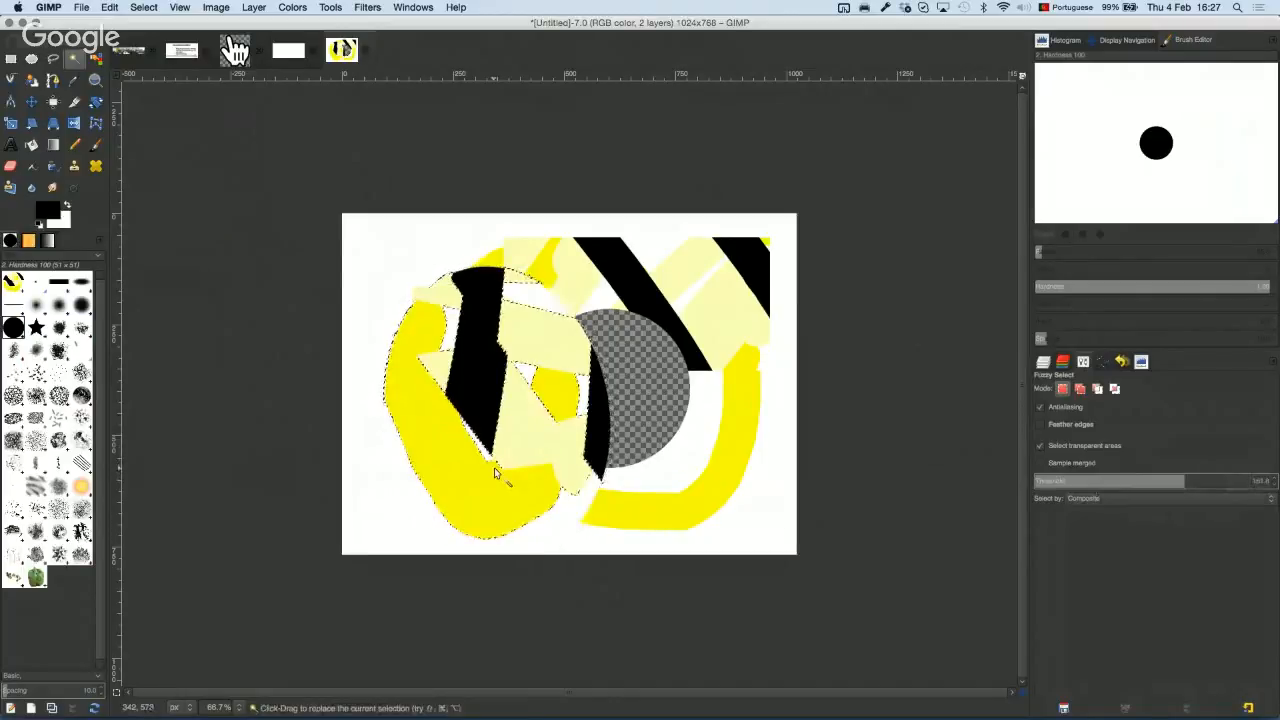
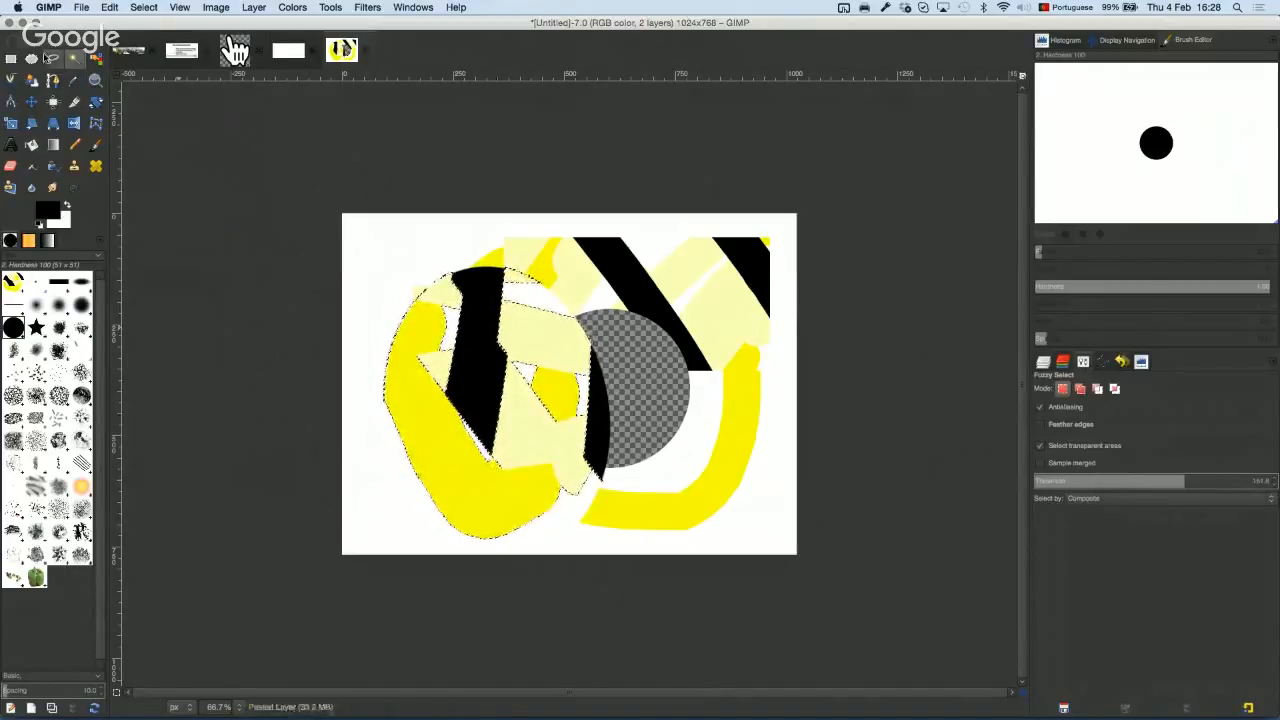
Step: With Select by Color, make the Background layer active and select its white areas
{"action": "left_click", "coordinate": [95, 58]}
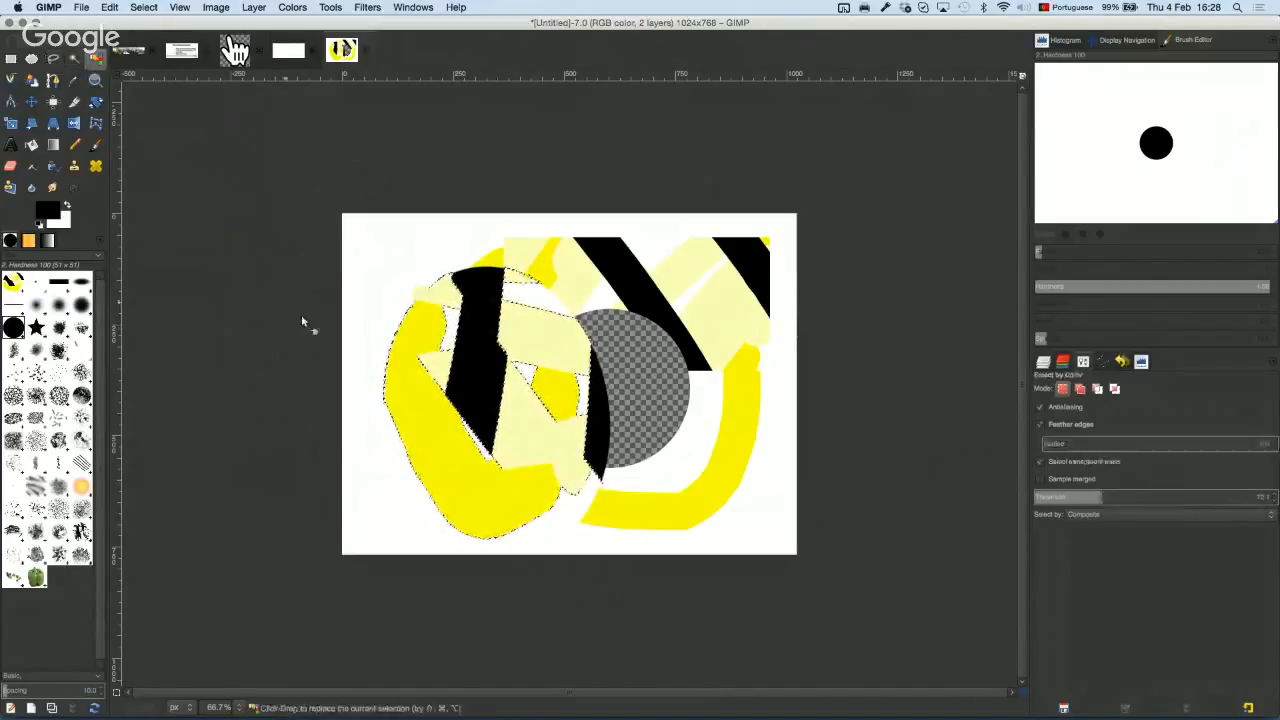
{"action": "left_click", "coordinate": [555, 393]}
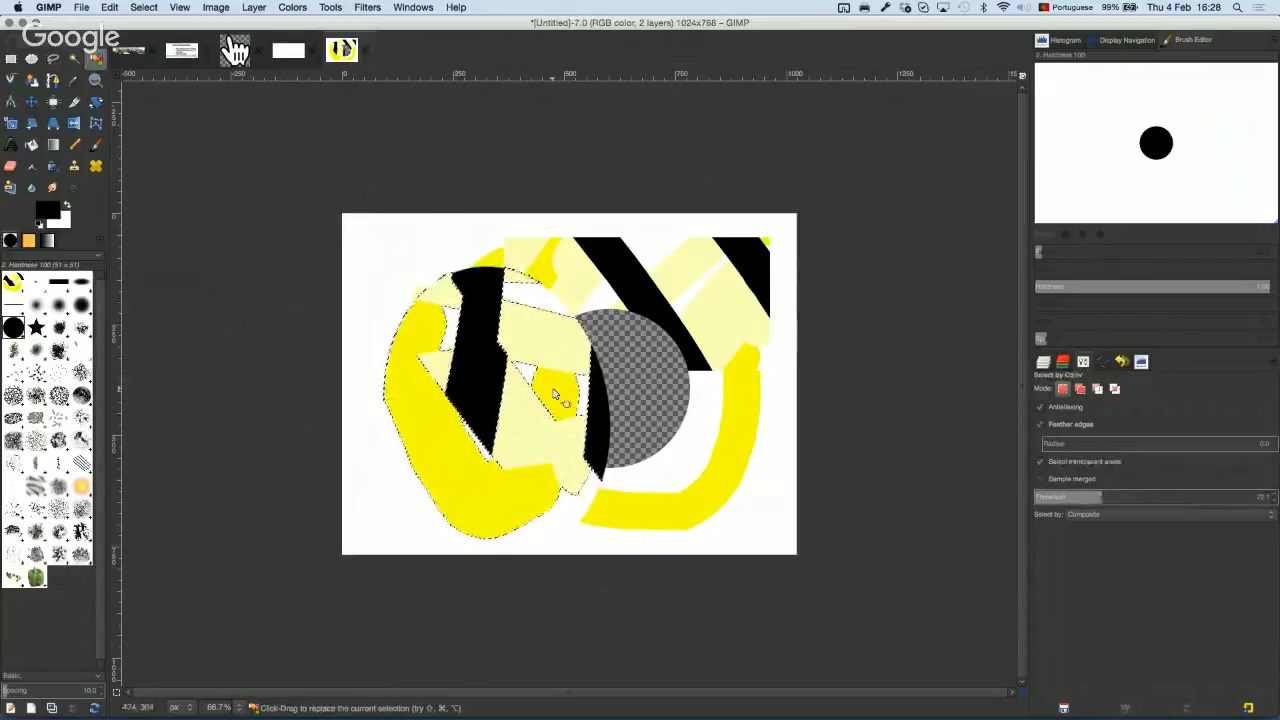
{"action": "left_click", "coordinate": [1045, 364]}
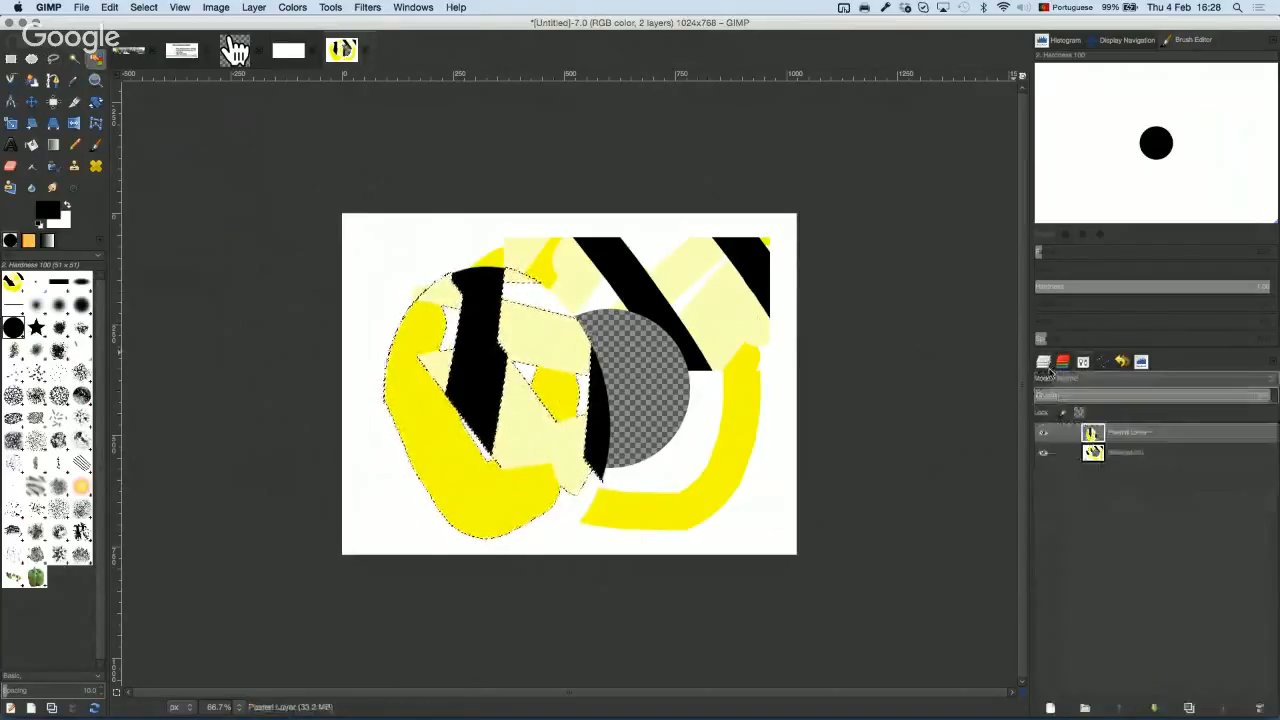
{"action": "left_click", "coordinate": [1147, 455]}
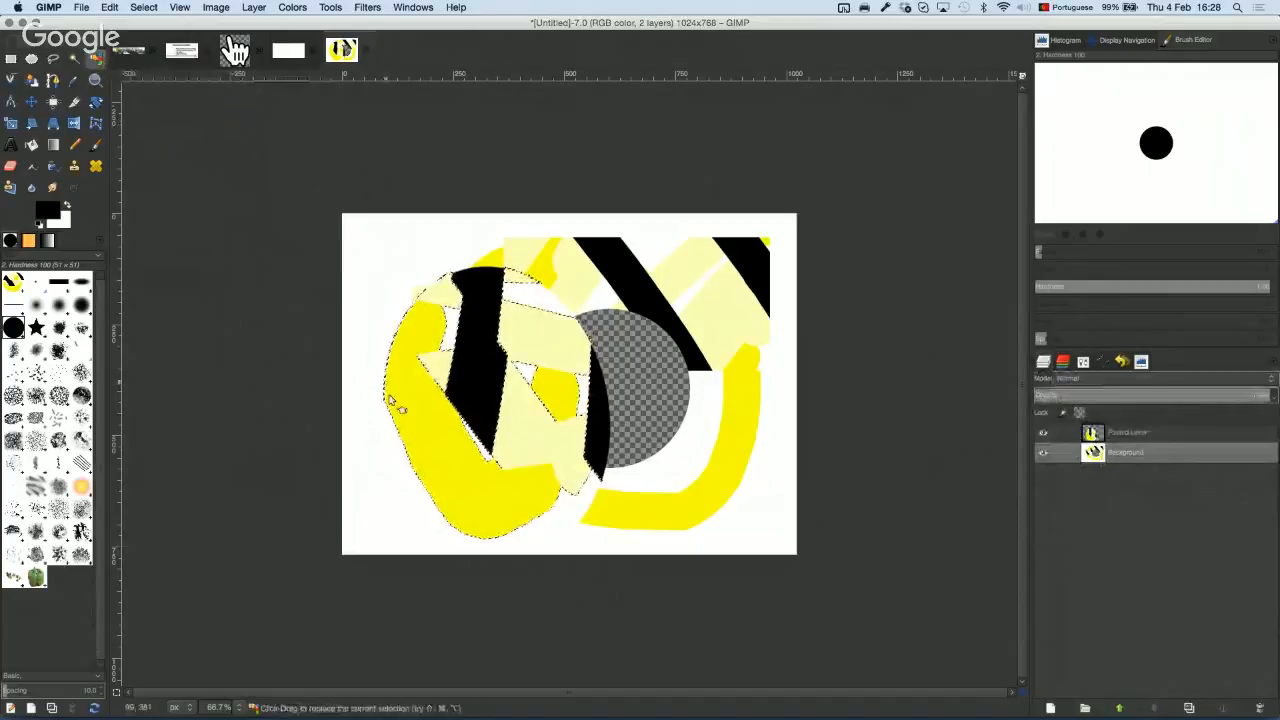
{"action": "left_click", "coordinate": [388, 516]}
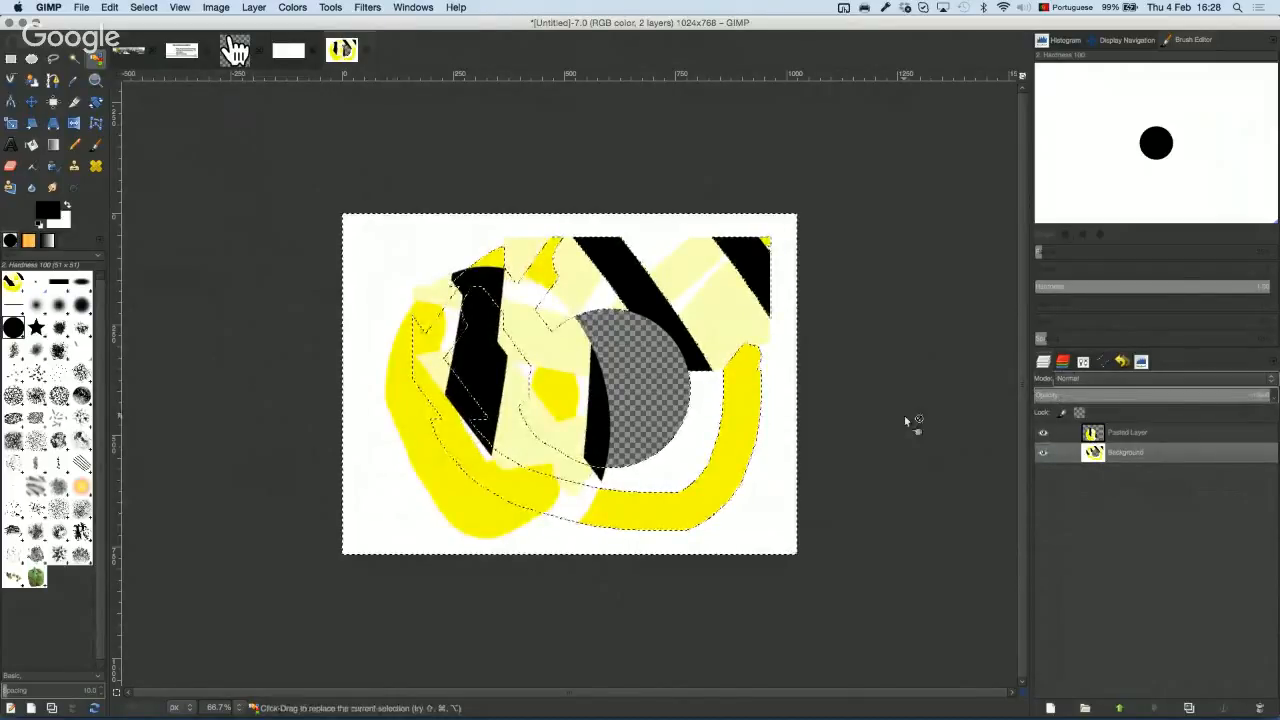
Step: Delete the selected white areas, undo the deletion, and return to the Select by Color options
{"action": "key", "text": "Delete"}
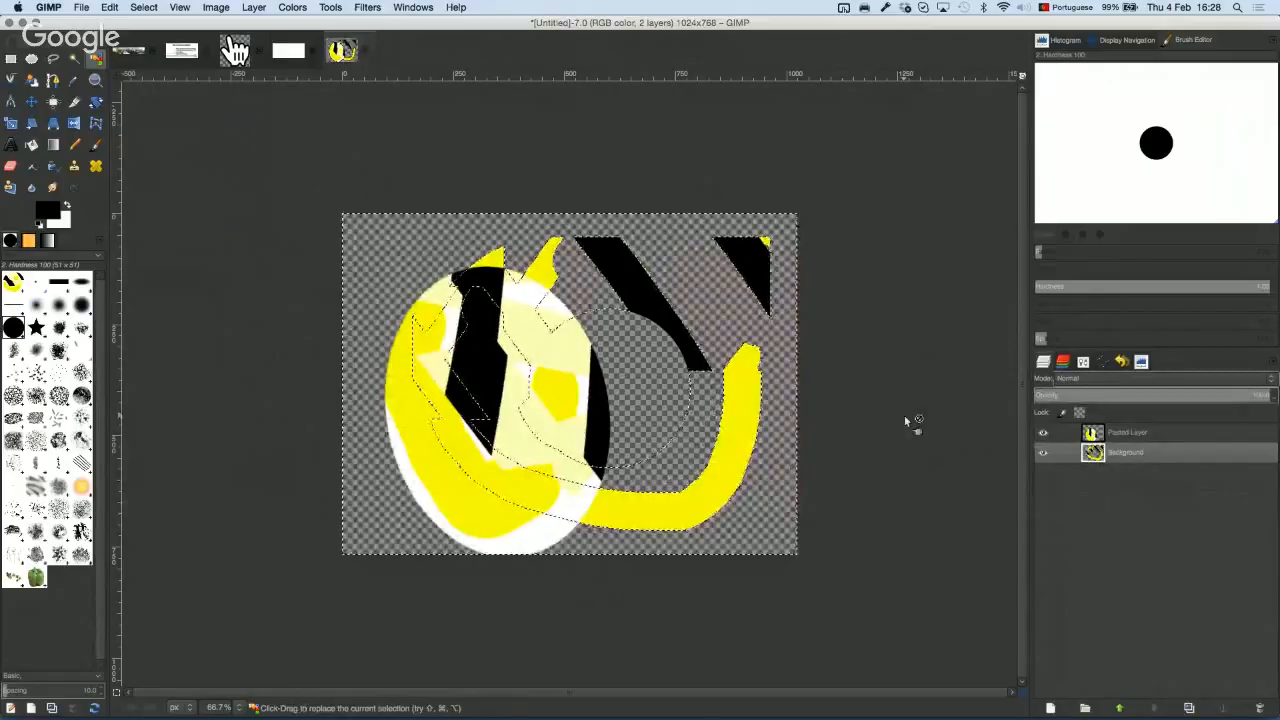
{"action": "key", "text": "super+z"}
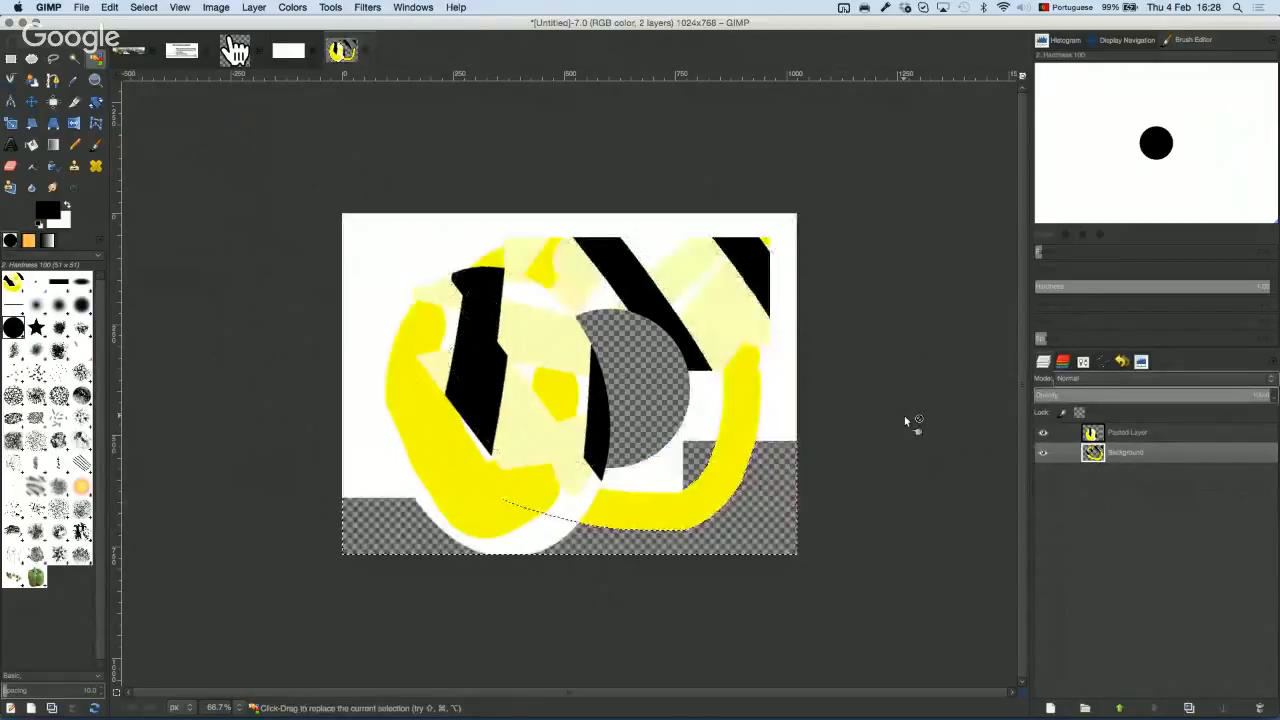
{"action": "left_click", "coordinate": [1083, 362]}
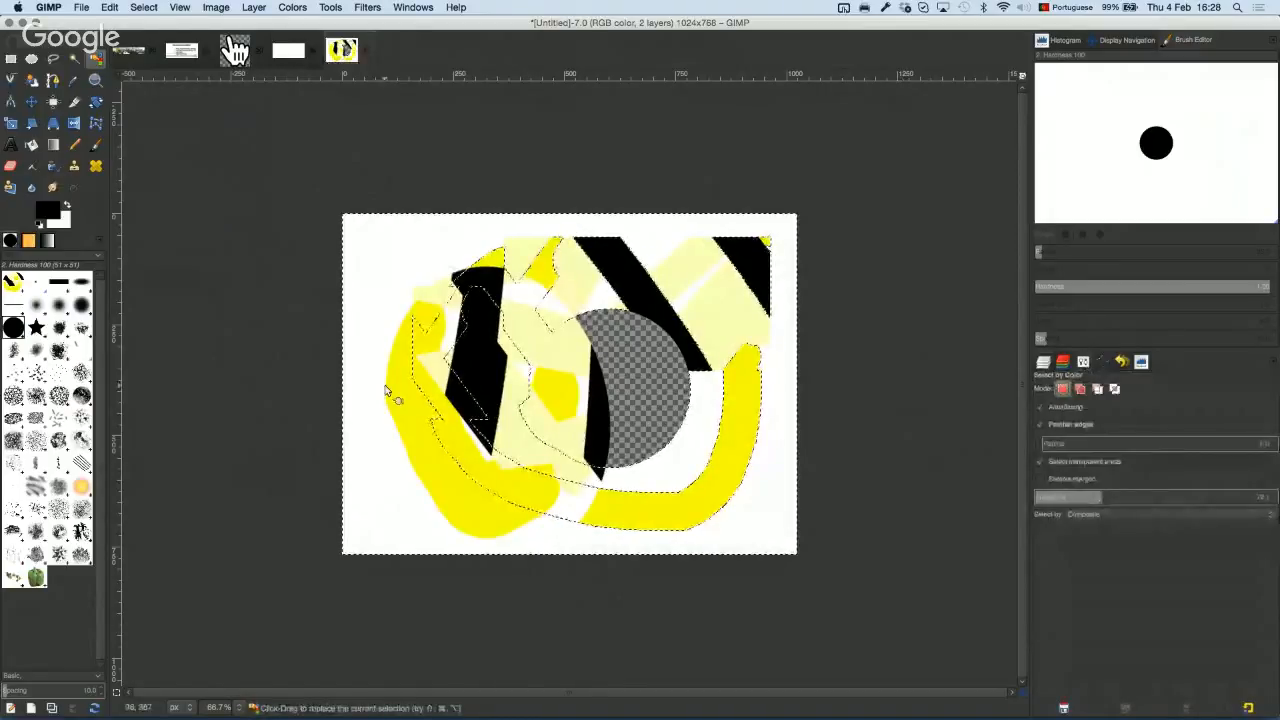
Step: Zoom in on the yellow shape's edge and reselect the white area at Threshold 0
{"action": "left_click_drag", "start_coordinate": [409, 380], "coordinate": [443, 361]}
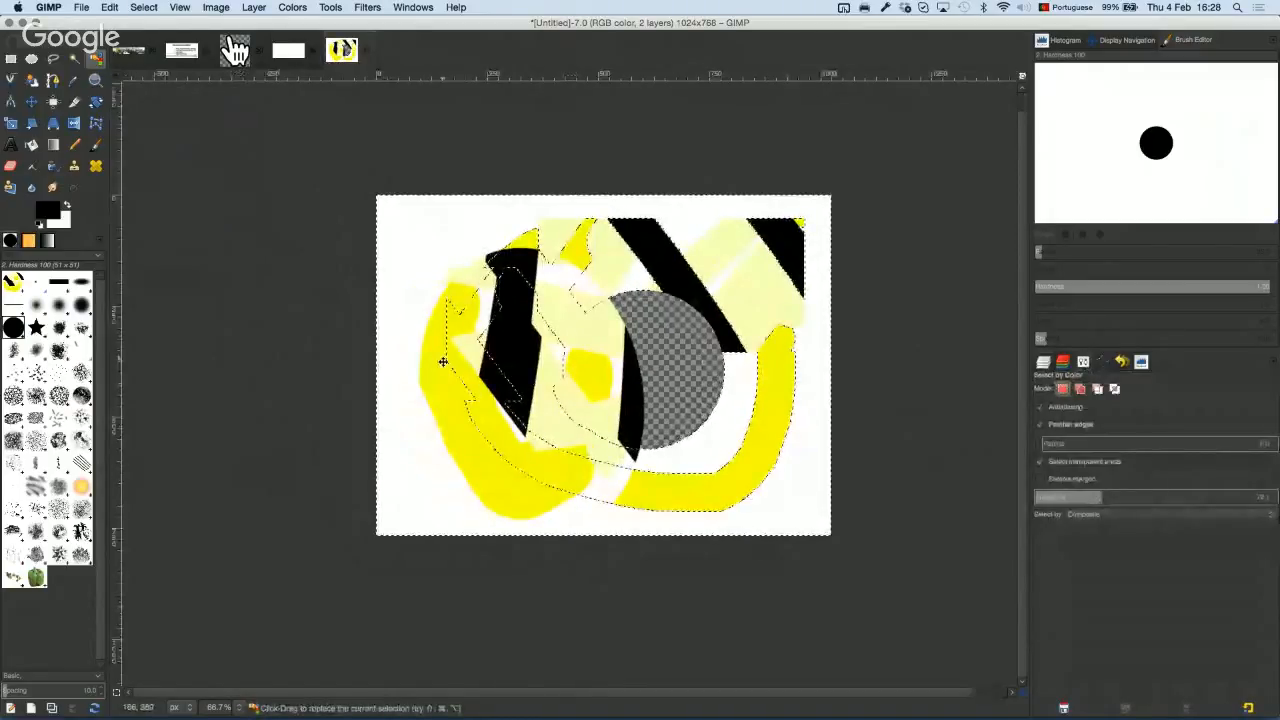
{"action": "scroll", "coordinate": [408, 367], "scroll_direction": "up", "scroll_amount": 7}
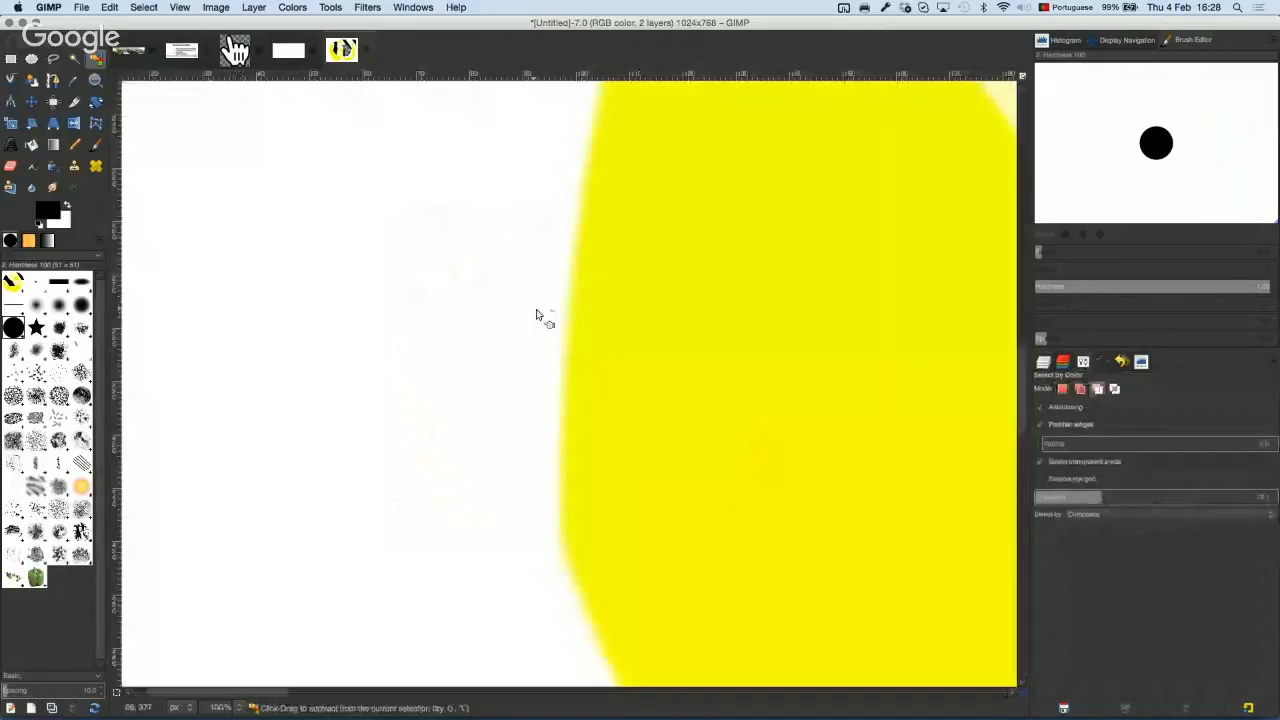
{"action": "scroll", "coordinate": [381, 413], "scroll_direction": "up", "scroll_amount": 3}
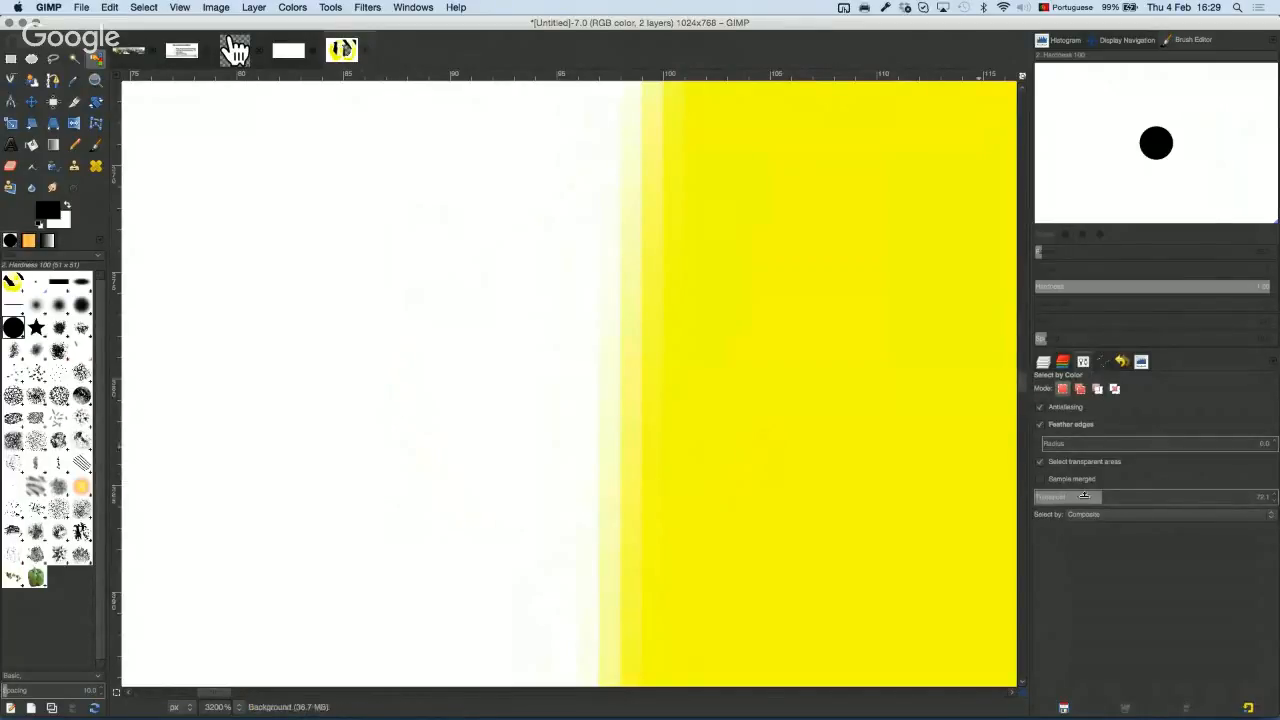
{"action": "left_click_drag", "start_coordinate": [1100, 498], "coordinate": [583, 500]}
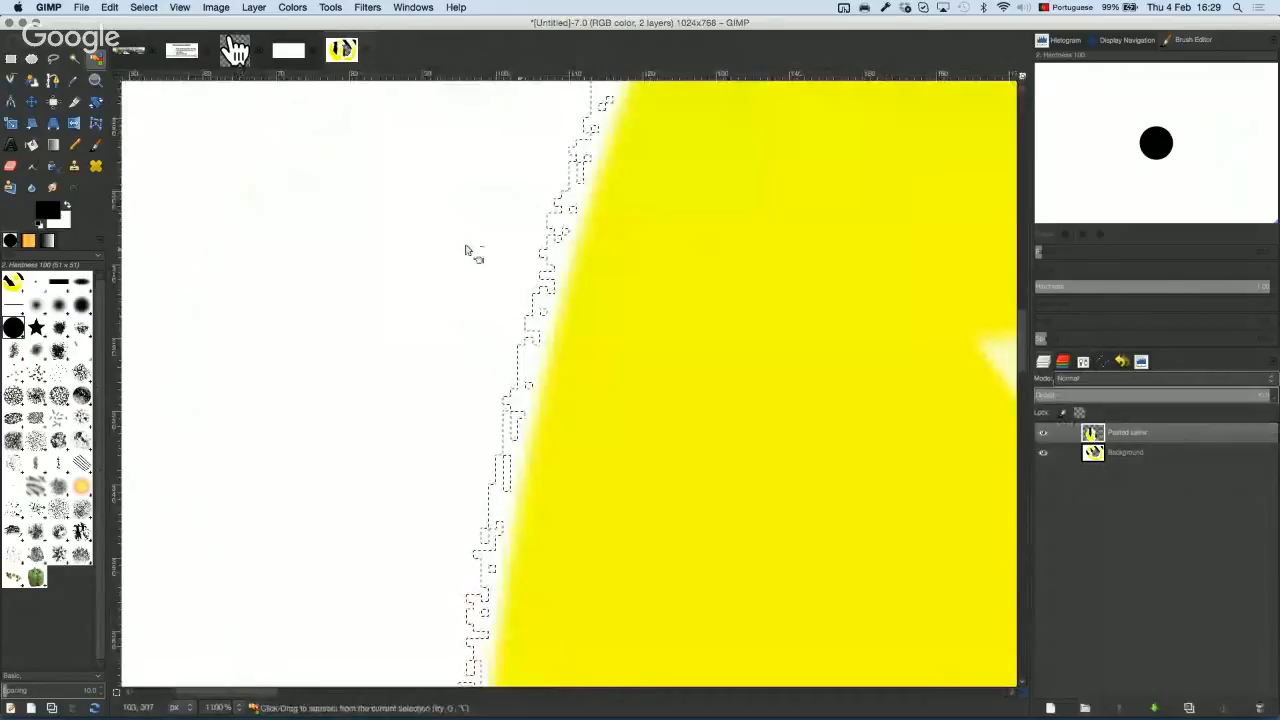
{"action": "scroll", "coordinate": [470, 246], "scroll_direction": "up", "scroll_amount": 1}
{"action": "scroll", "coordinate": [605, 331], "scroll_direction": "up", "scroll_amount": 2}
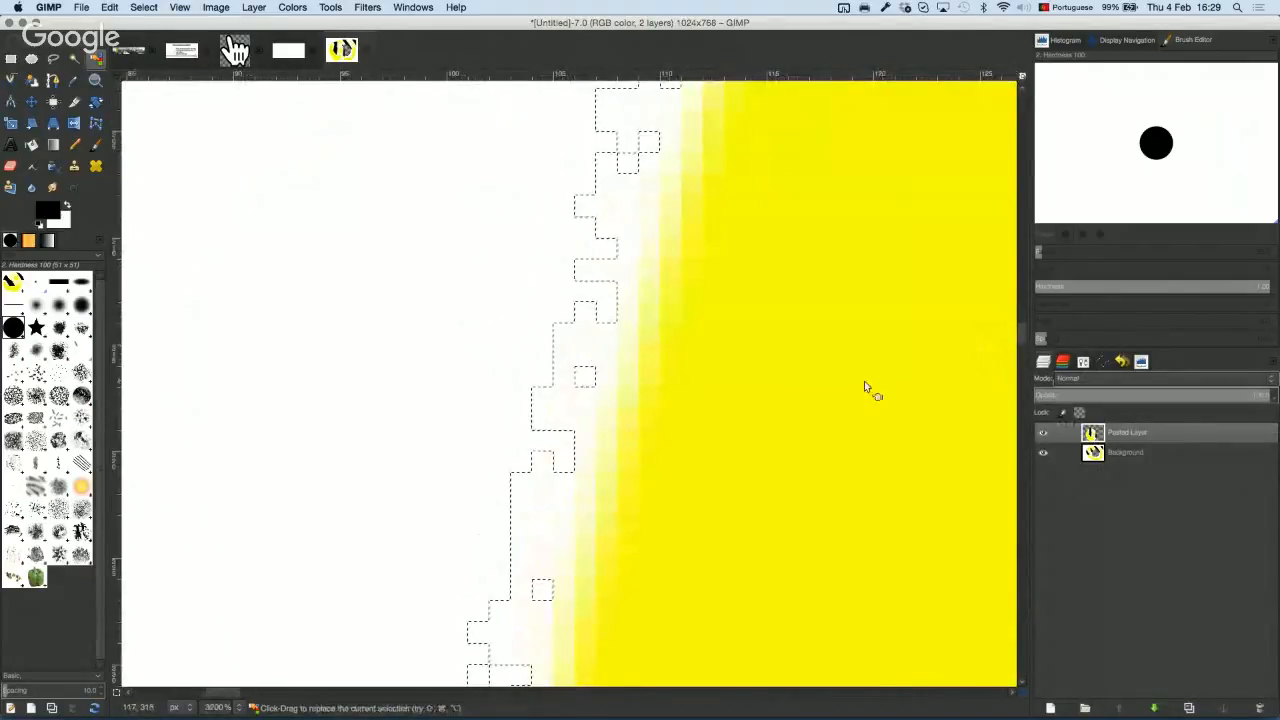
{"action": "left_click", "coordinate": [1062, 361]}
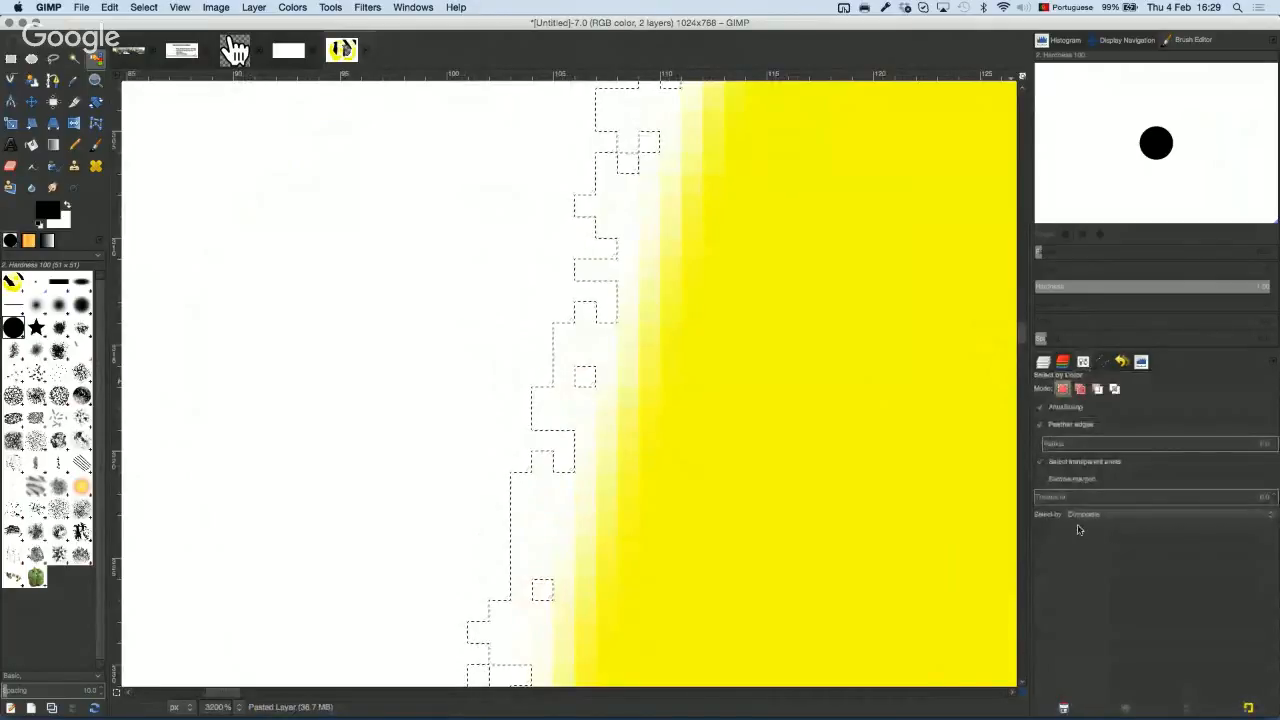
{"action": "left_click", "coordinate": [345, 326]}
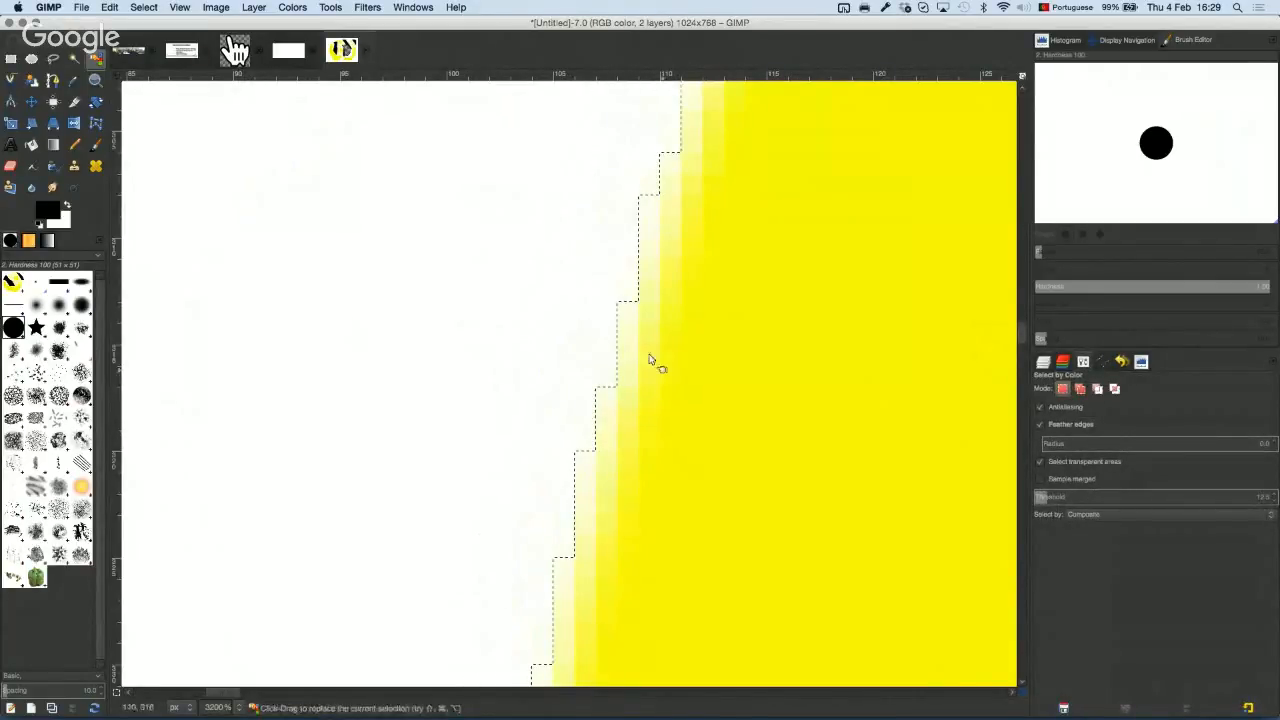
Step: Raise the Threshold step by step to 80, reselecting the white area, then zoom back out
{"action": "left_click_drag", "start_coordinate": [1047, 498], "coordinate": [1051, 499]}
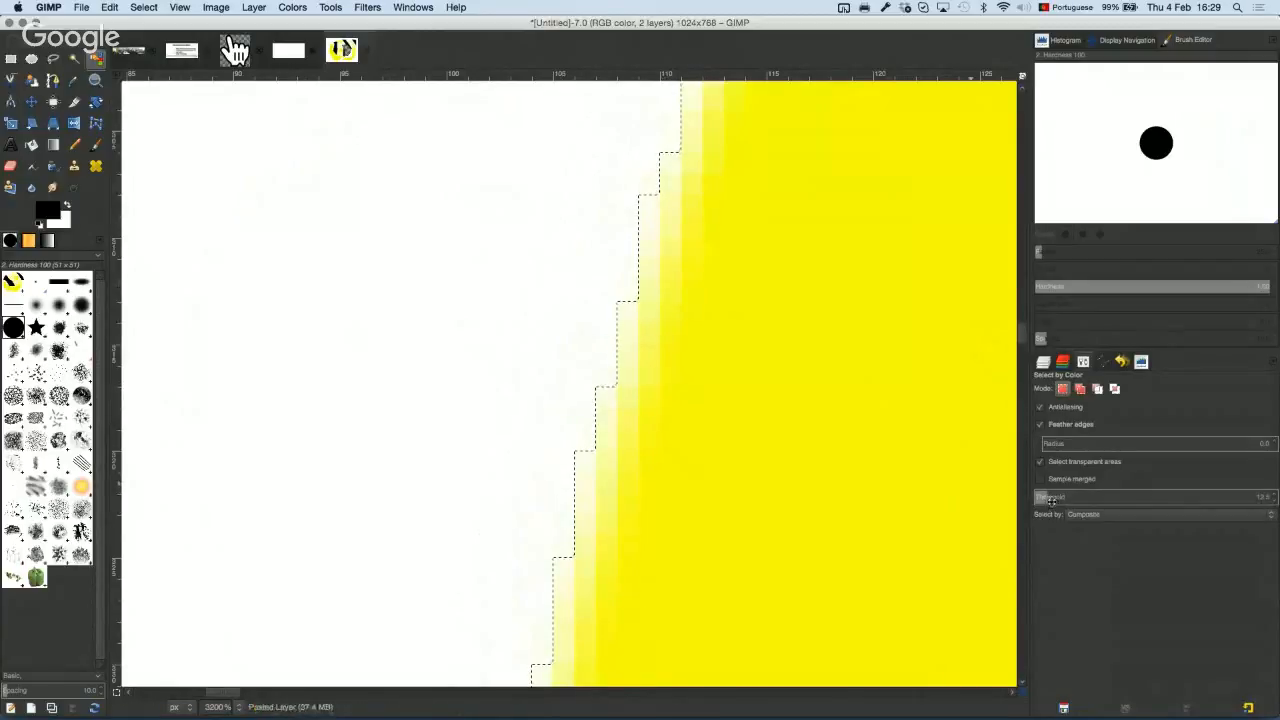
{"action": "left_click", "coordinate": [310, 404]}
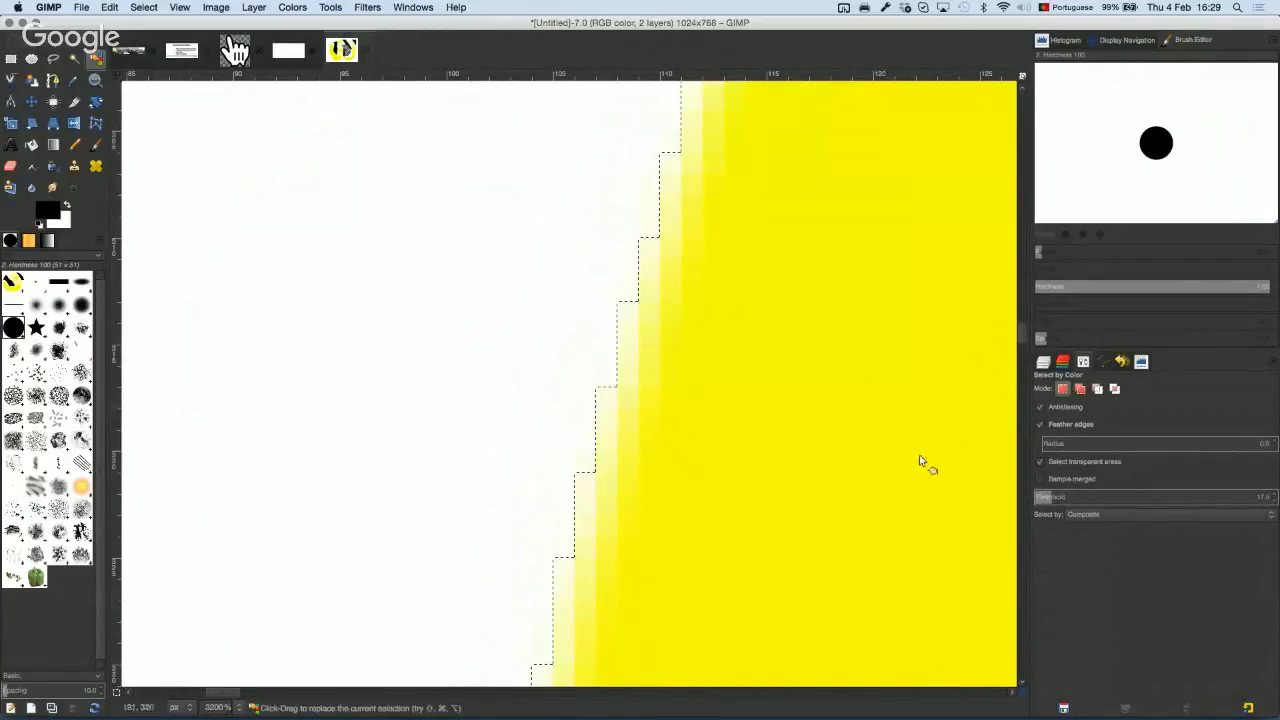
{"action": "left_click_drag", "start_coordinate": [1052, 497], "coordinate": [1162, 499]}
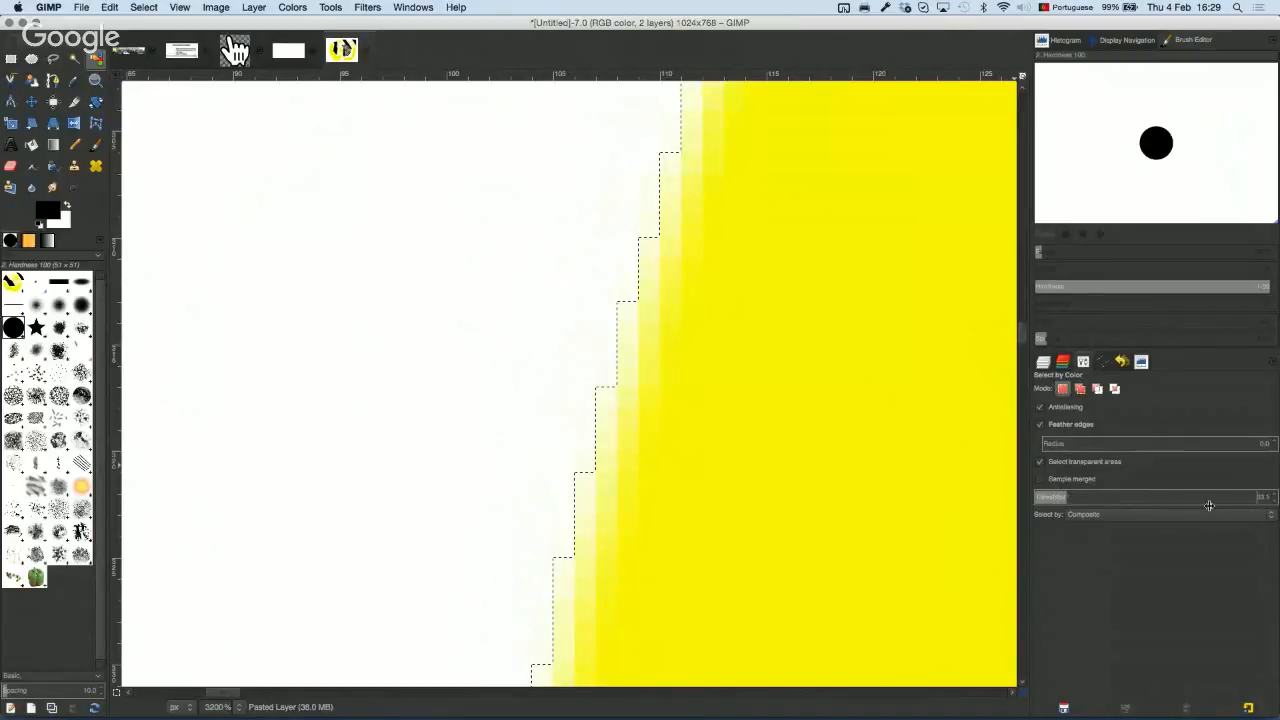
{"action": "left_click_drag", "start_coordinate": [374, 390], "coordinate": [388, 390]}
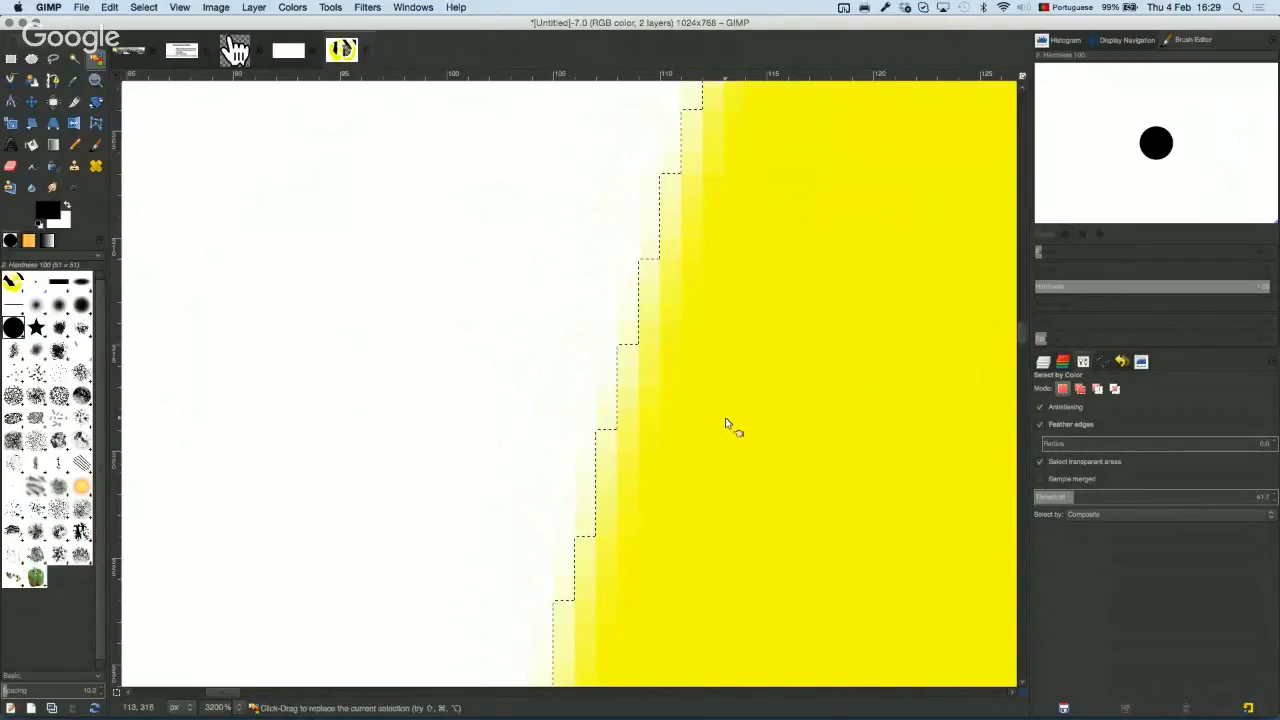
{"action": "left_click_drag", "start_coordinate": [1148, 501], "coordinate": [1267, 492]}
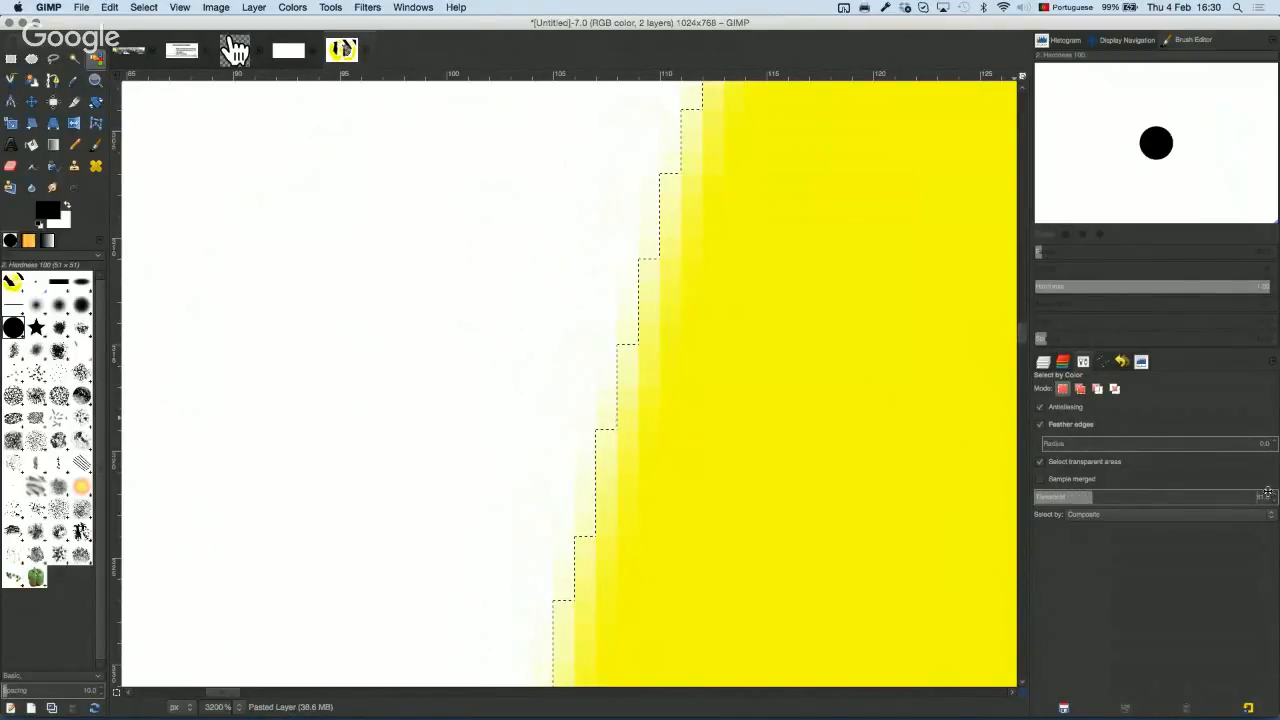
{"action": "left_click", "coordinate": [436, 325]}
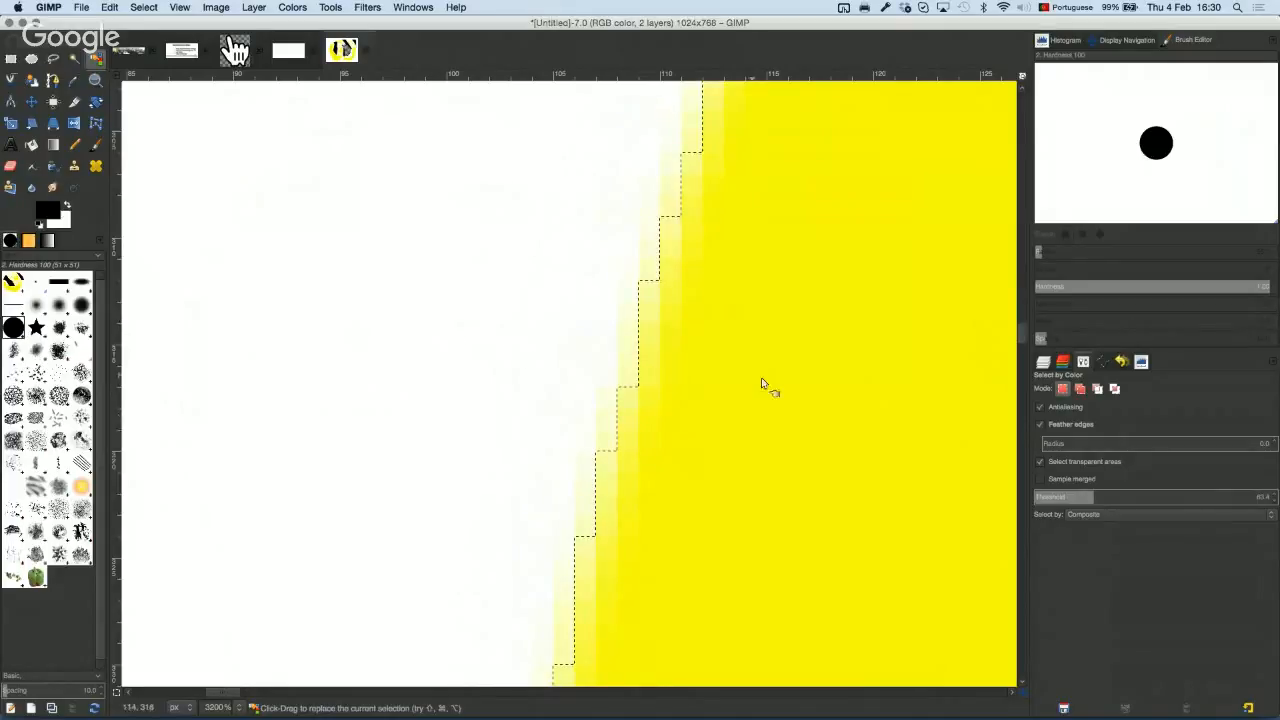
{"action": "left_click_drag", "start_coordinate": [1098, 498], "coordinate": [1261, 490]}
{"action": "scroll", "coordinate": [512, 383], "scroll_direction": "down", "scroll_amount": 1}
{"action": "scroll", "coordinate": [512, 388], "scroll_direction": "down", "scroll_amount": 5}
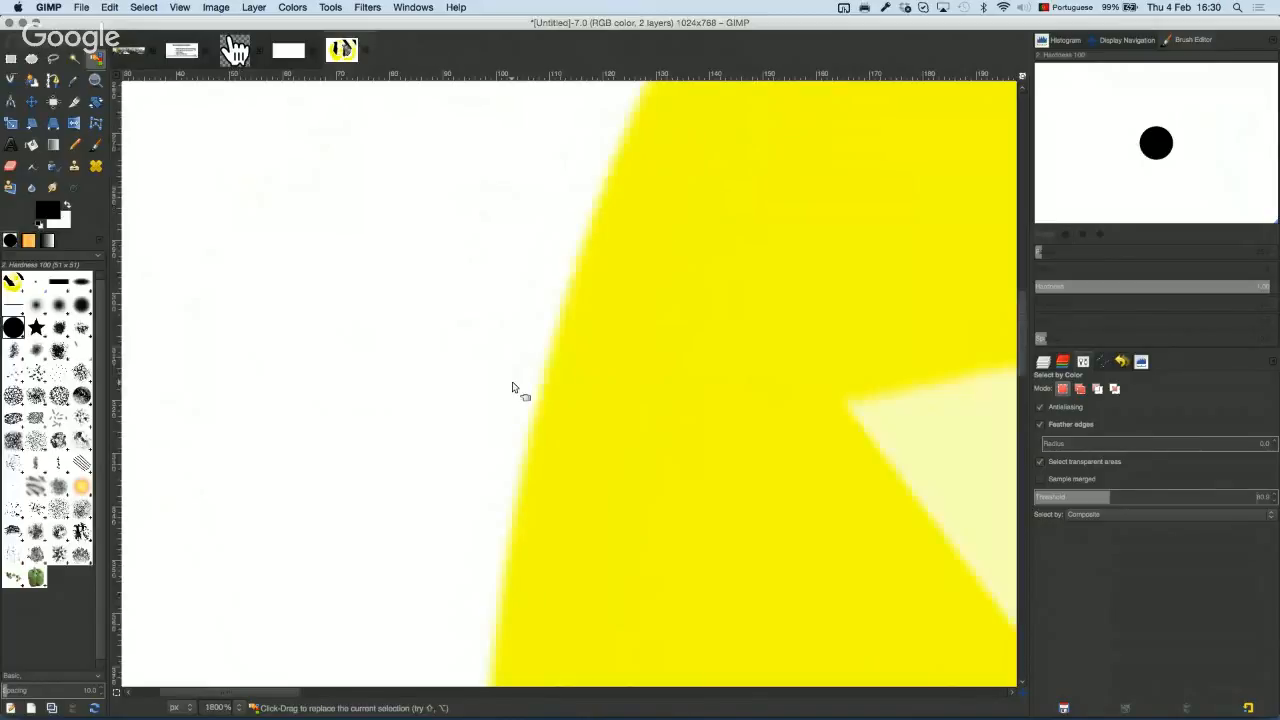
{"action": "scroll", "coordinate": [512, 388], "scroll_direction": "down", "scroll_amount": 4}
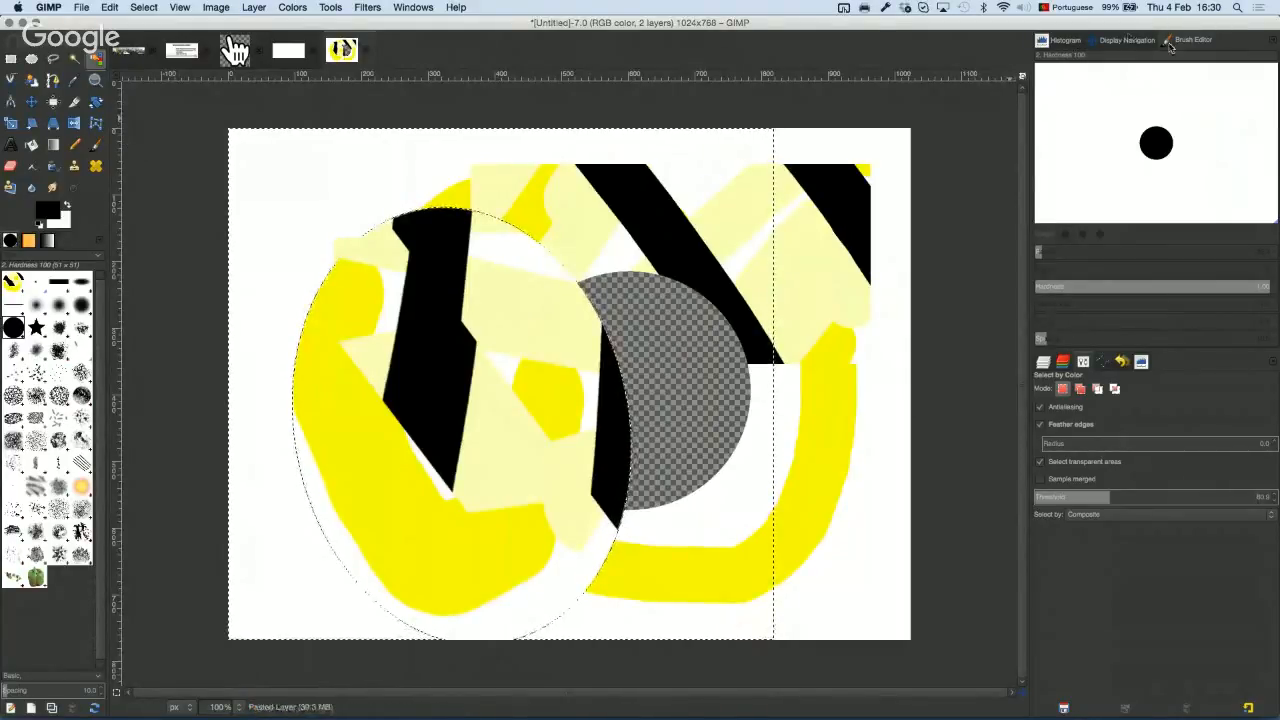
Step: Float the Brush Editor in its own window and add a Layers tab to it
{"action": "mouse_move", "coordinate": [1170, 47]}
{"action": "left_mouse_down"}
{"action": "mouse_move", "coordinate": [980, 125]}
{"action": "mouse_move", "coordinate": [714, 194]}
{"action": "mouse_move", "coordinate": [929, 104]}
{"action": "mouse_move", "coordinate": [1170, 32]}
{"action": "left_mouse_up"}
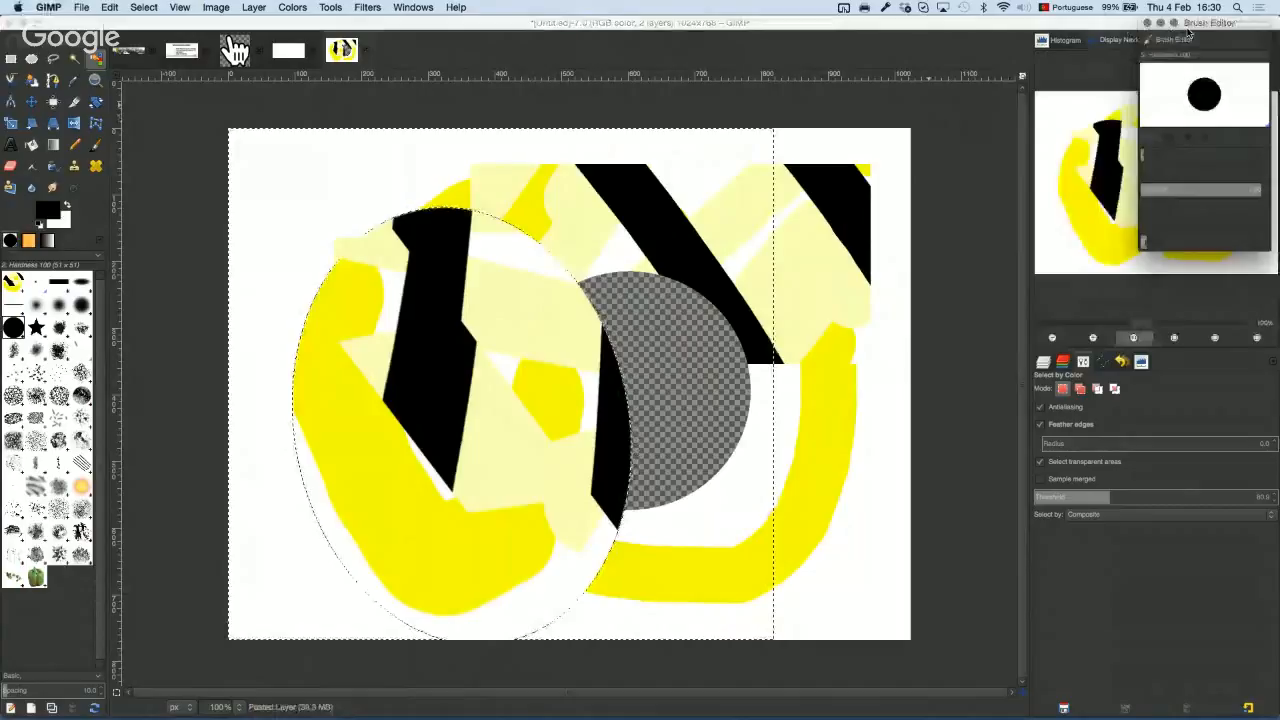
{"action": "left_click_drag", "start_coordinate": [1185, 58], "coordinate": [620, 190]}
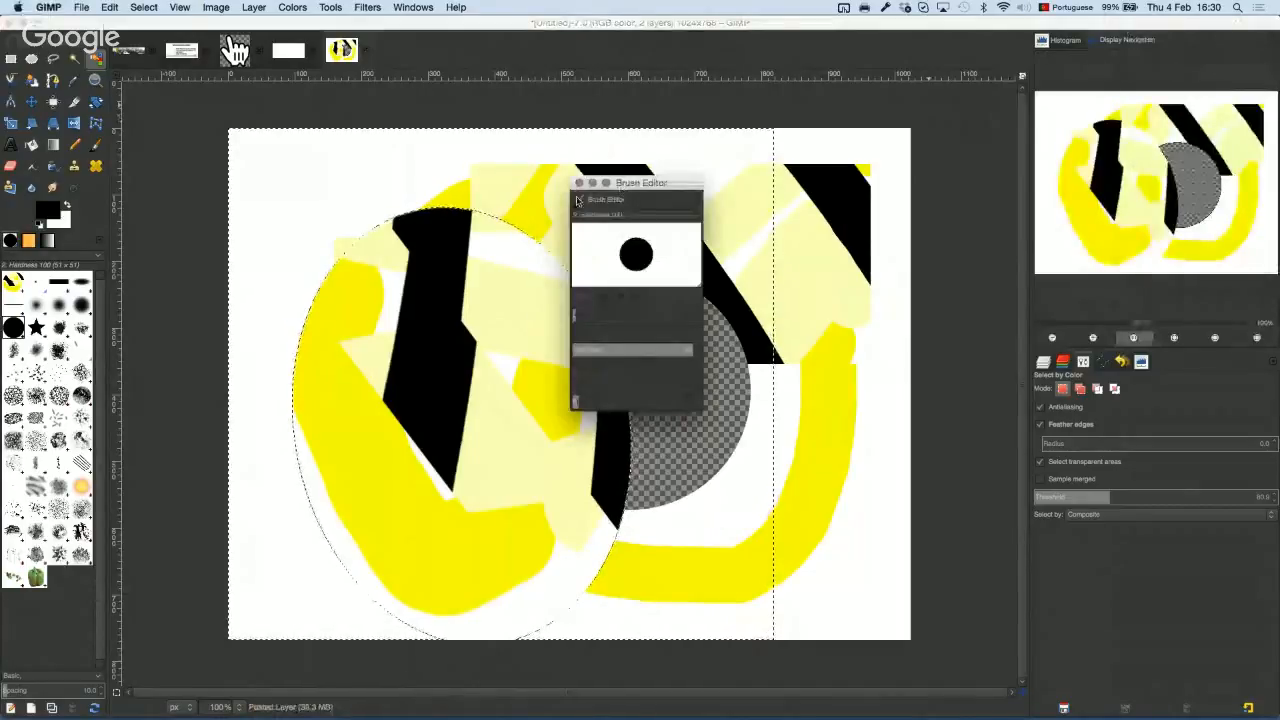
{"action": "left_click", "coordinate": [699, 206]}
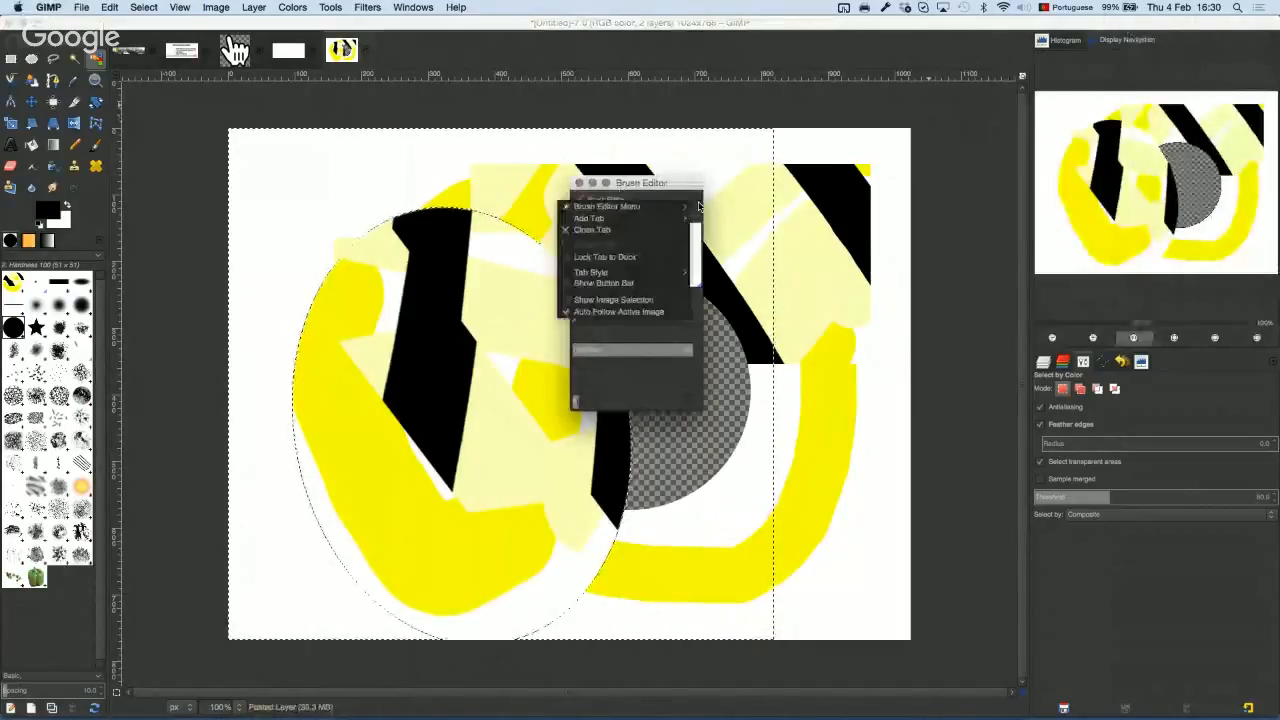
{"action": "mouse_move", "coordinate": [679, 210]}
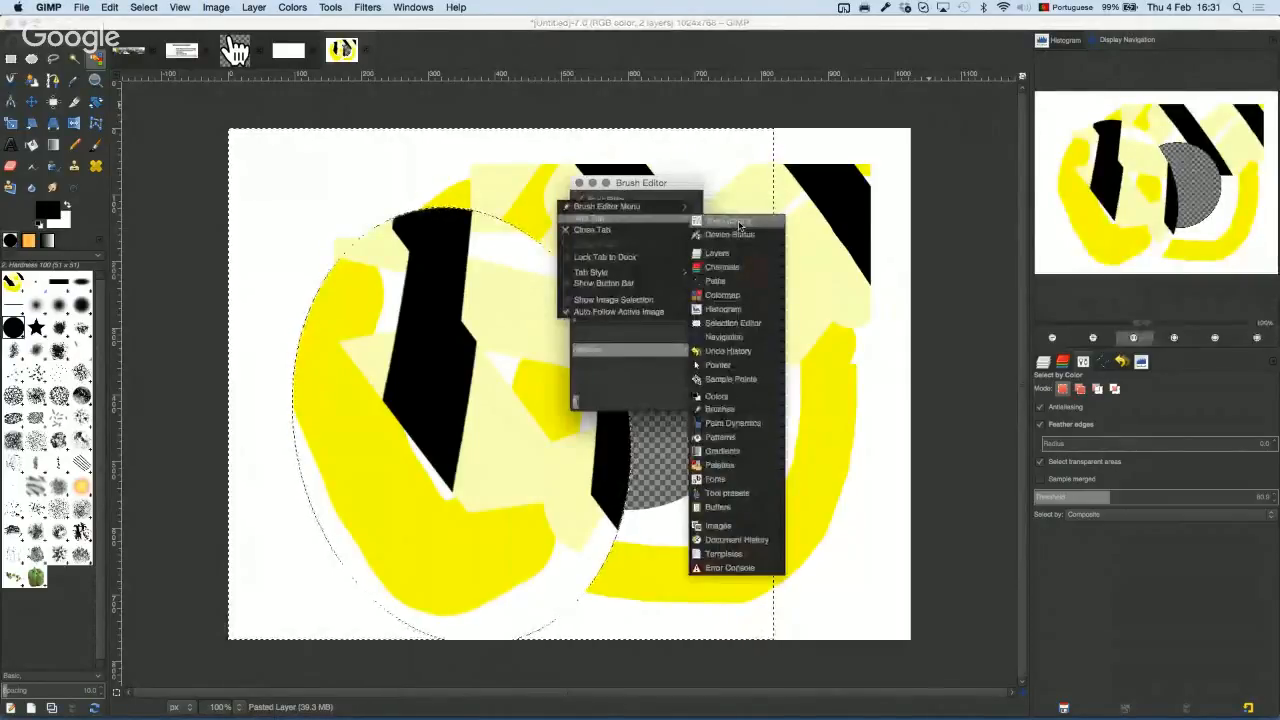
{"action": "left_click", "coordinate": [667, 197]}
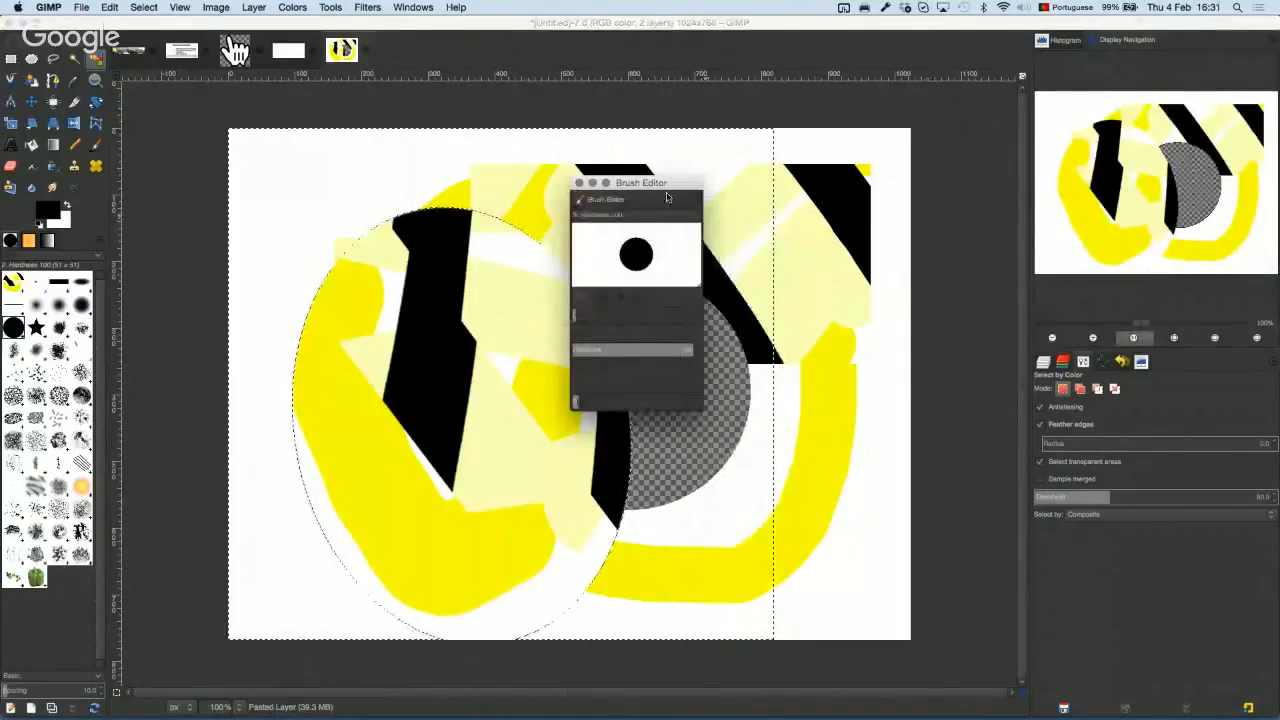
{"action": "left_click", "coordinate": [667, 197]}
{"action": "mouse_move", "coordinate": [677, 218]}
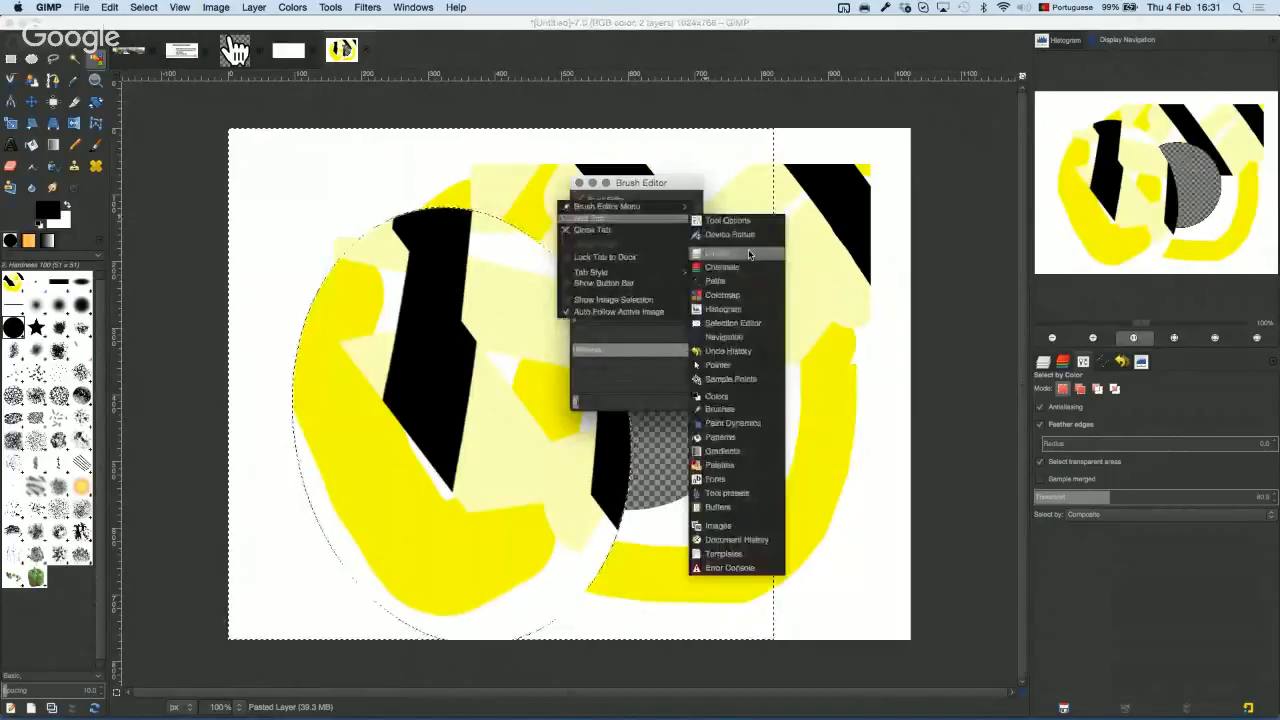
{"action": "left_click", "coordinate": [749, 254]}
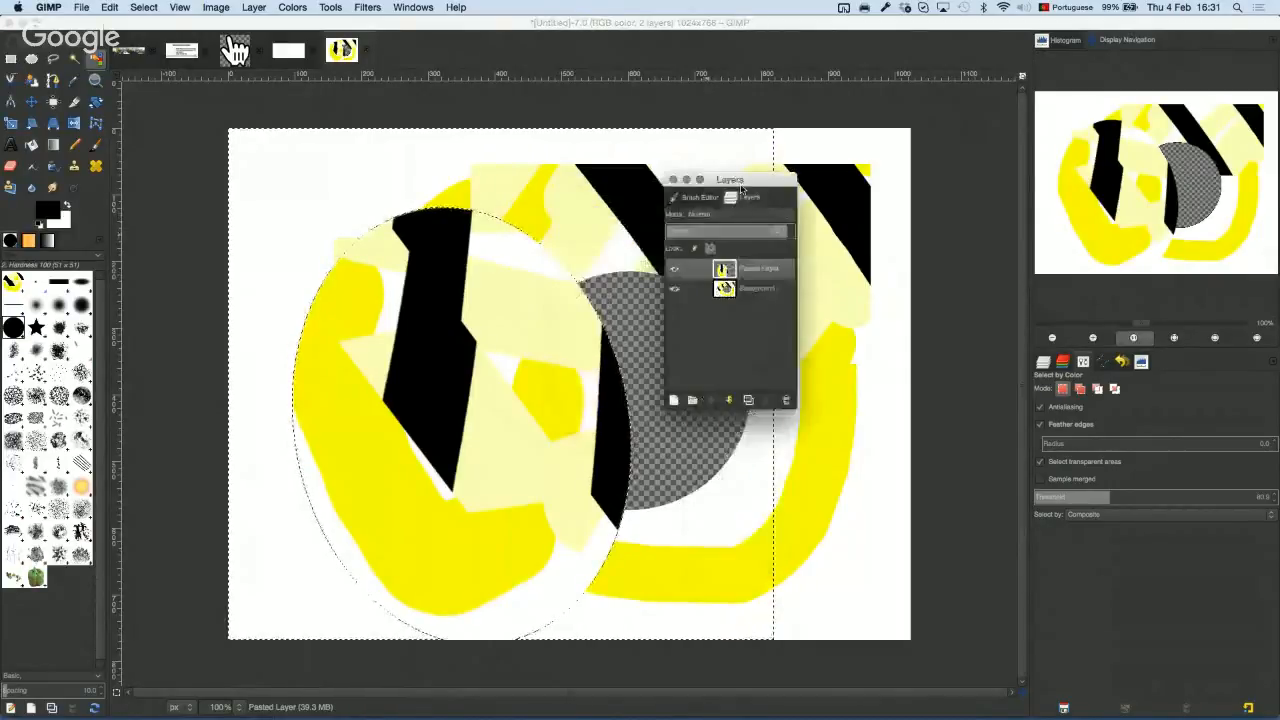
{"action": "left_click", "coordinate": [698, 197]}
{"action": "left_click", "coordinate": [746, 197]}
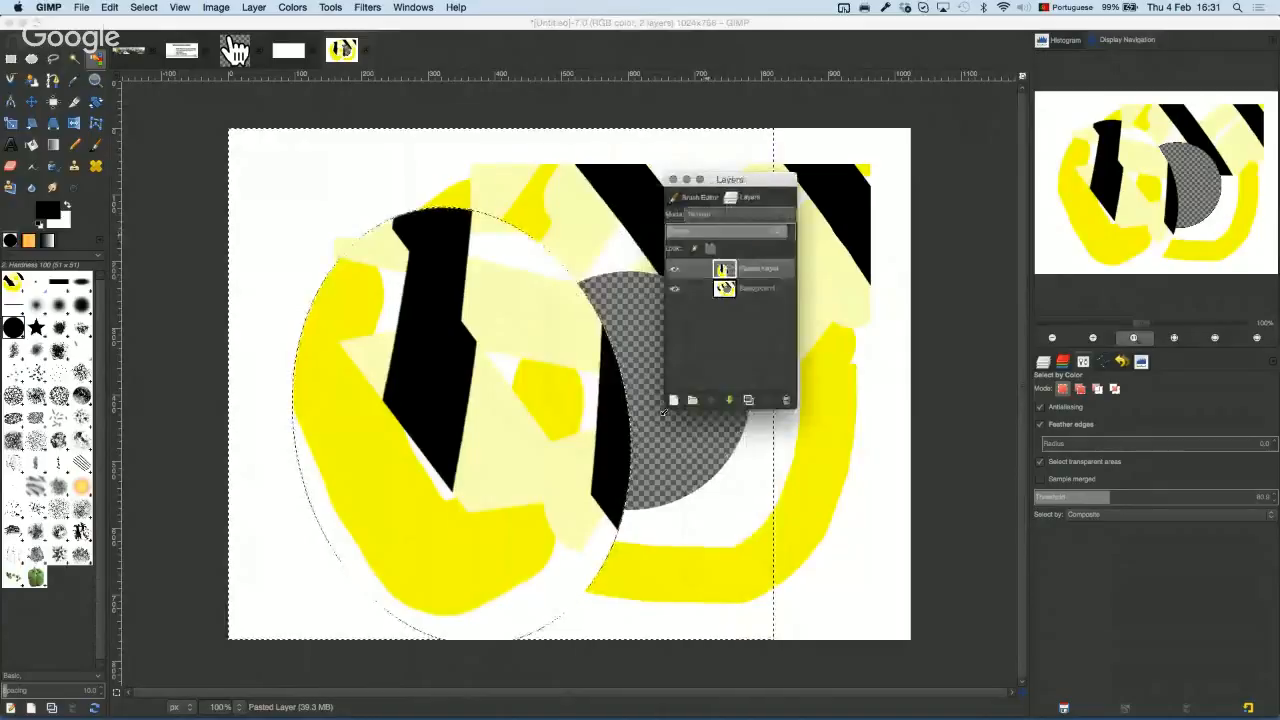
{"action": "left_click_drag", "start_coordinate": [663, 411], "coordinate": [459, 562]}
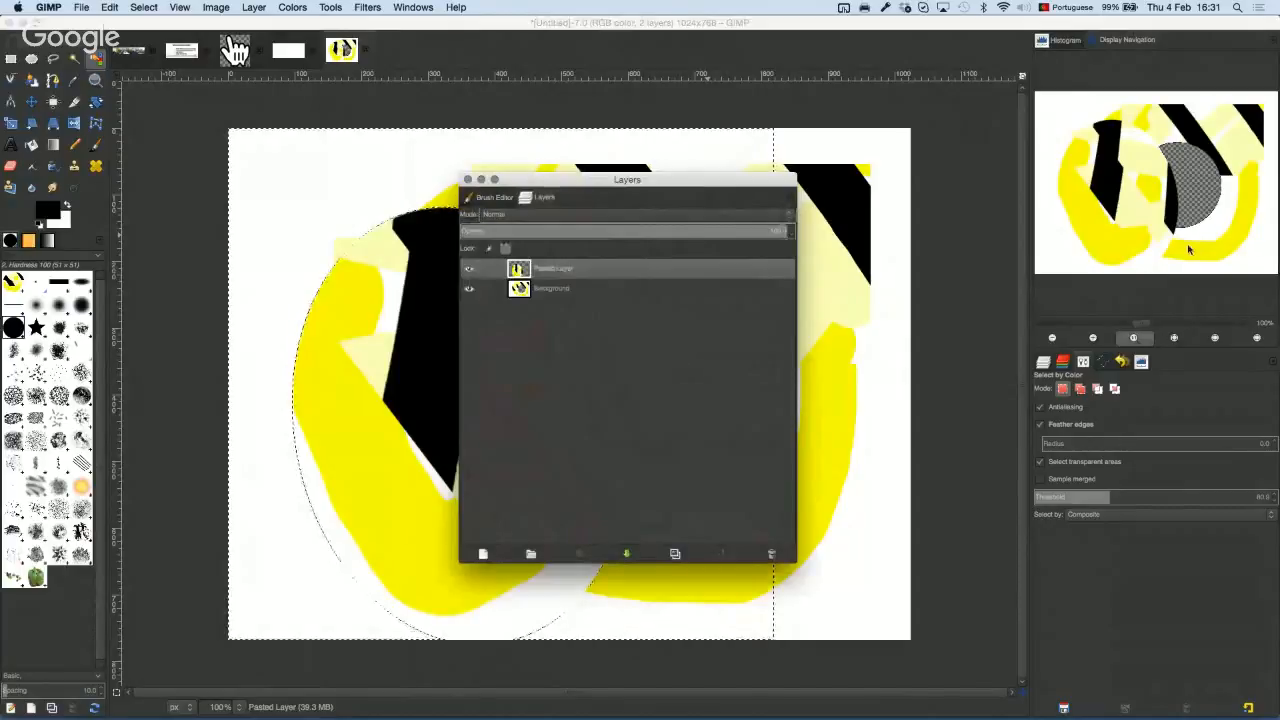
Step: Dock the Layers list and the Brush Editor into the right-hand panel
{"action": "left_click_drag", "start_coordinate": [571, 186], "coordinate": [1105, 340]}
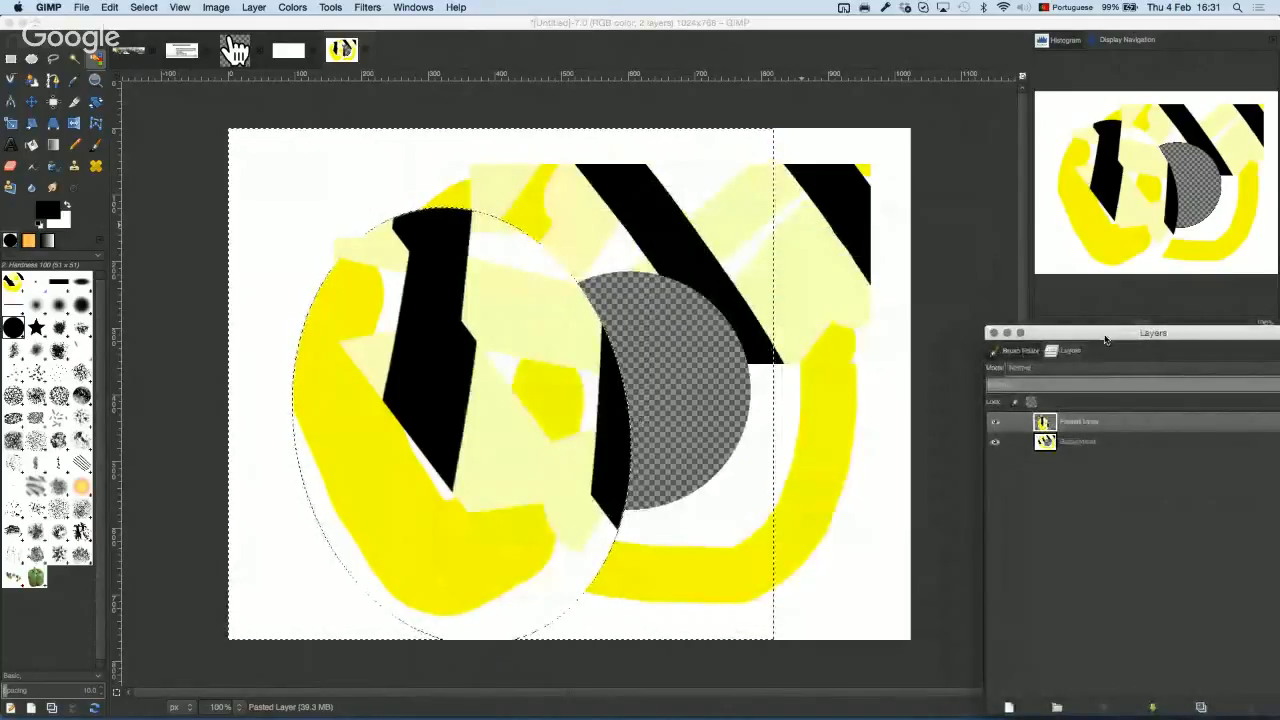
{"action": "left_click_drag", "start_coordinate": [1105, 340], "coordinate": [880, 401]}
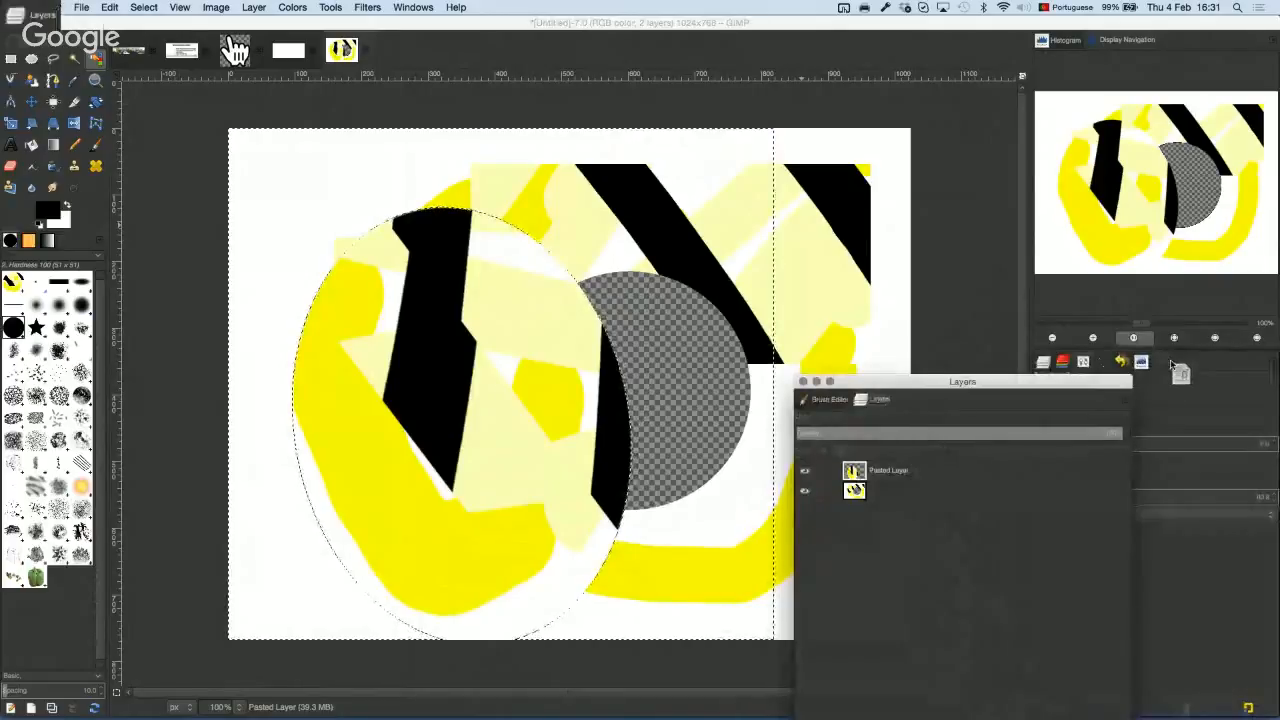
{"action": "left_click_drag", "start_coordinate": [1172, 365], "coordinate": [1173, 365]}
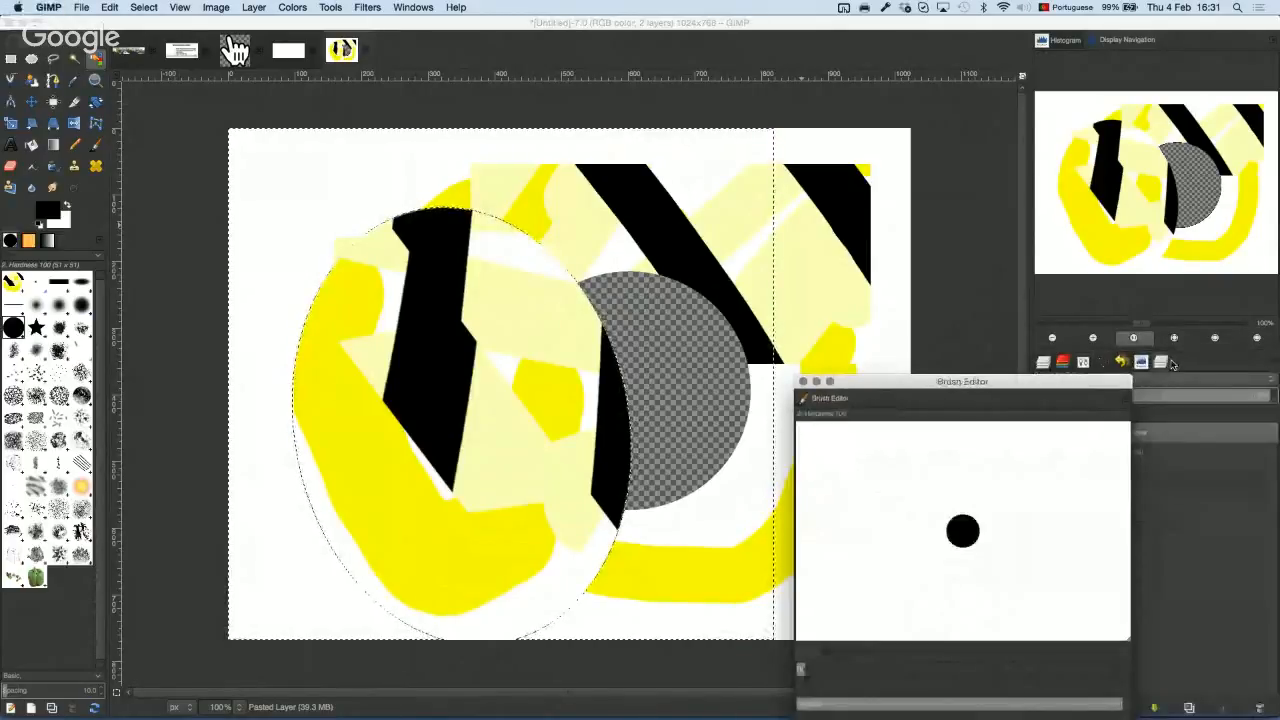
{"action": "left_click_drag", "start_coordinate": [695, 313], "coordinate": [1124, 88]}
{"action": "left_click", "coordinate": [413, 7]}
{"action": "mouse_move", "coordinate": [440, 23]}
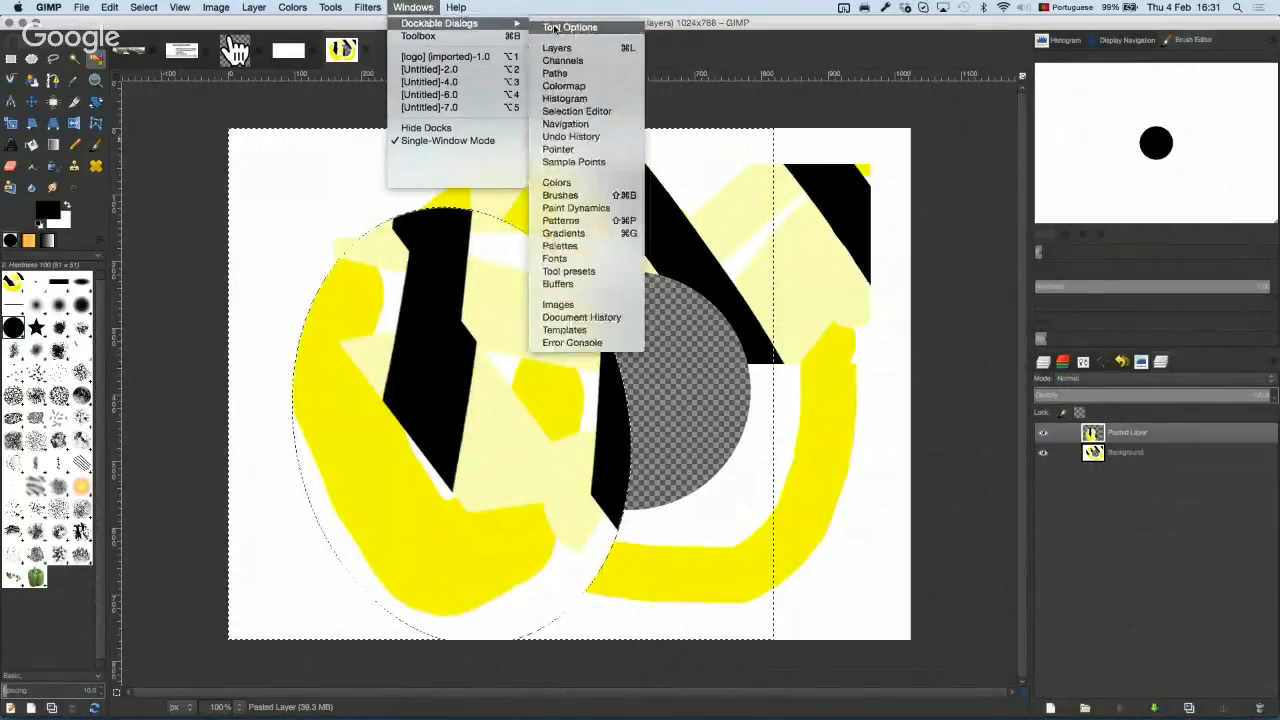
Step: Turn View > Show Layer Boundary on to check the pasted layer's extent, then off again
{"action": "left_click", "coordinate": [555, 73]}
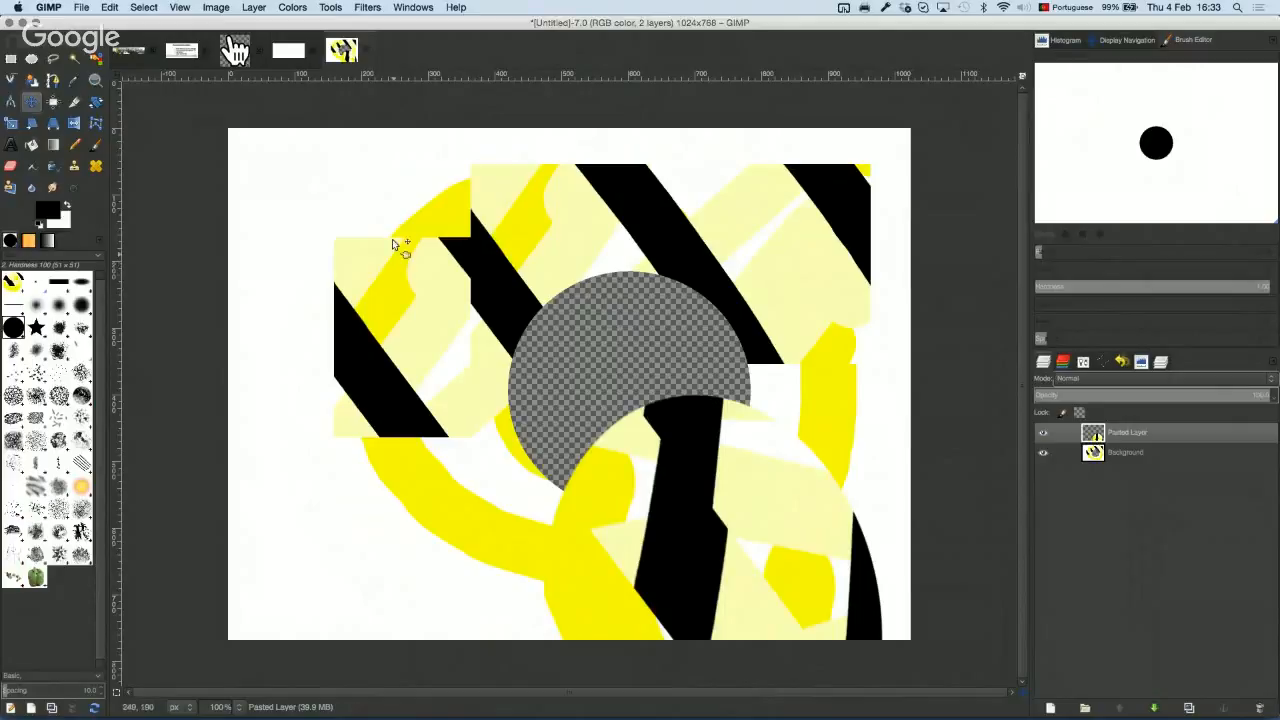
{"action": "left_click", "coordinate": [177, 8]}
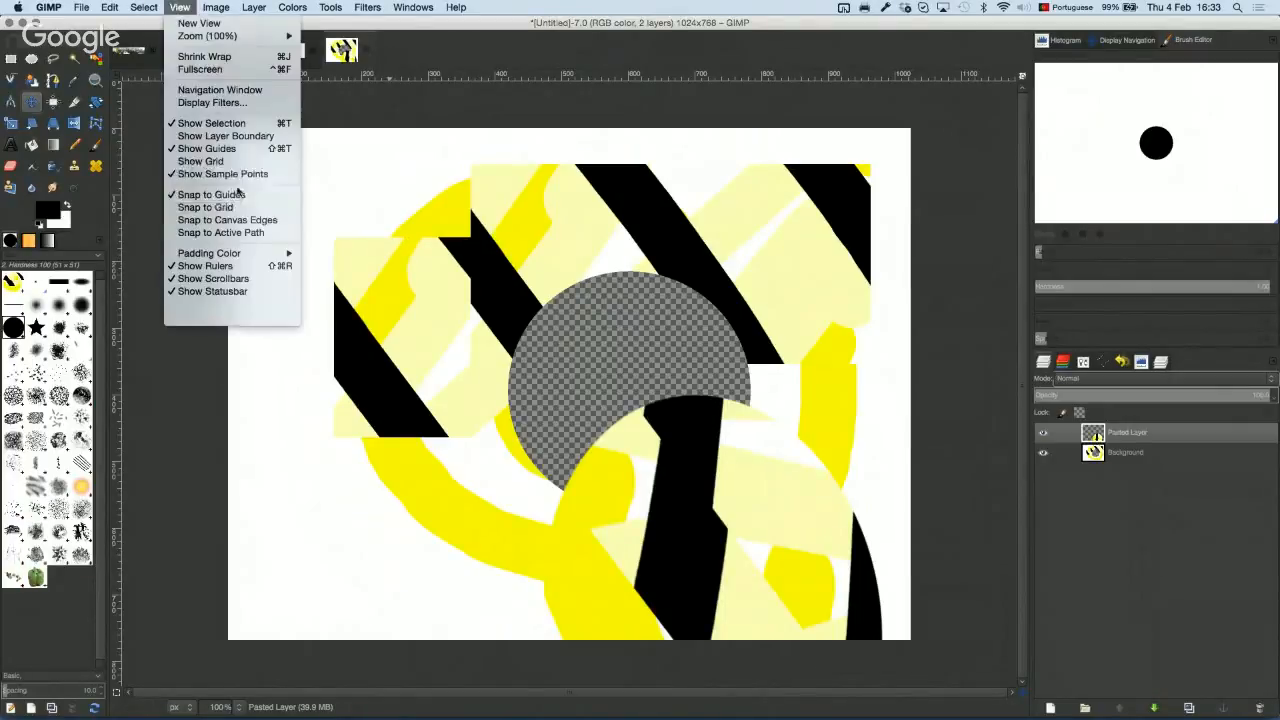
{"action": "left_click", "coordinate": [277, 137]}
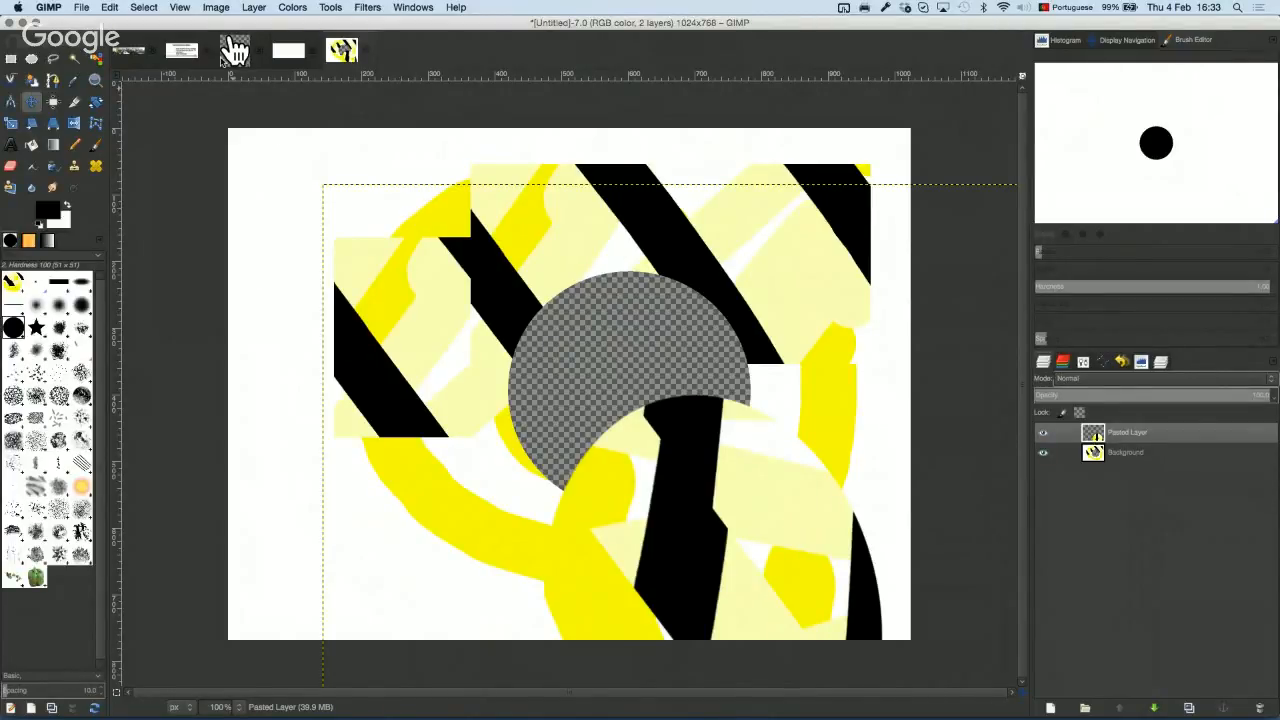
{"action": "left_click", "coordinate": [181, 10]}
{"action": "left_click", "coordinate": [277, 137]}
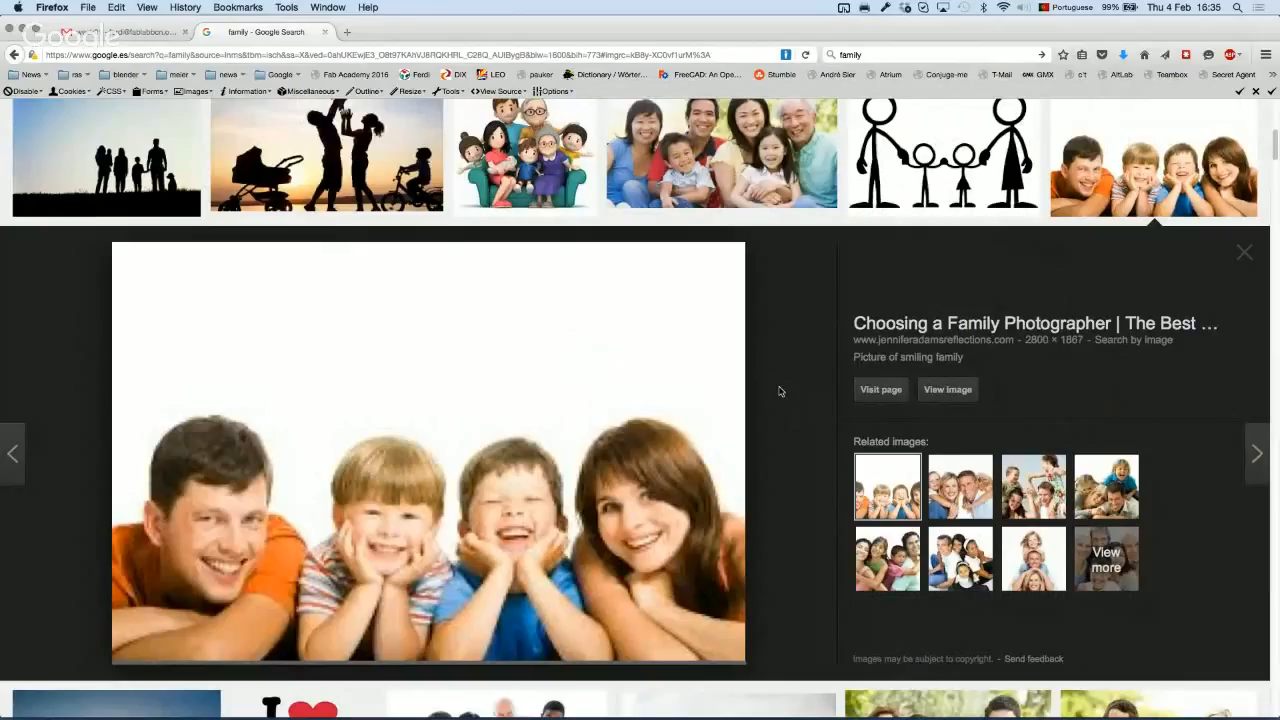
Step: Copy the smiling-family photo from the Google Images preview and switch to GIMP
{"action": "right_click", "coordinate": [396, 354]}
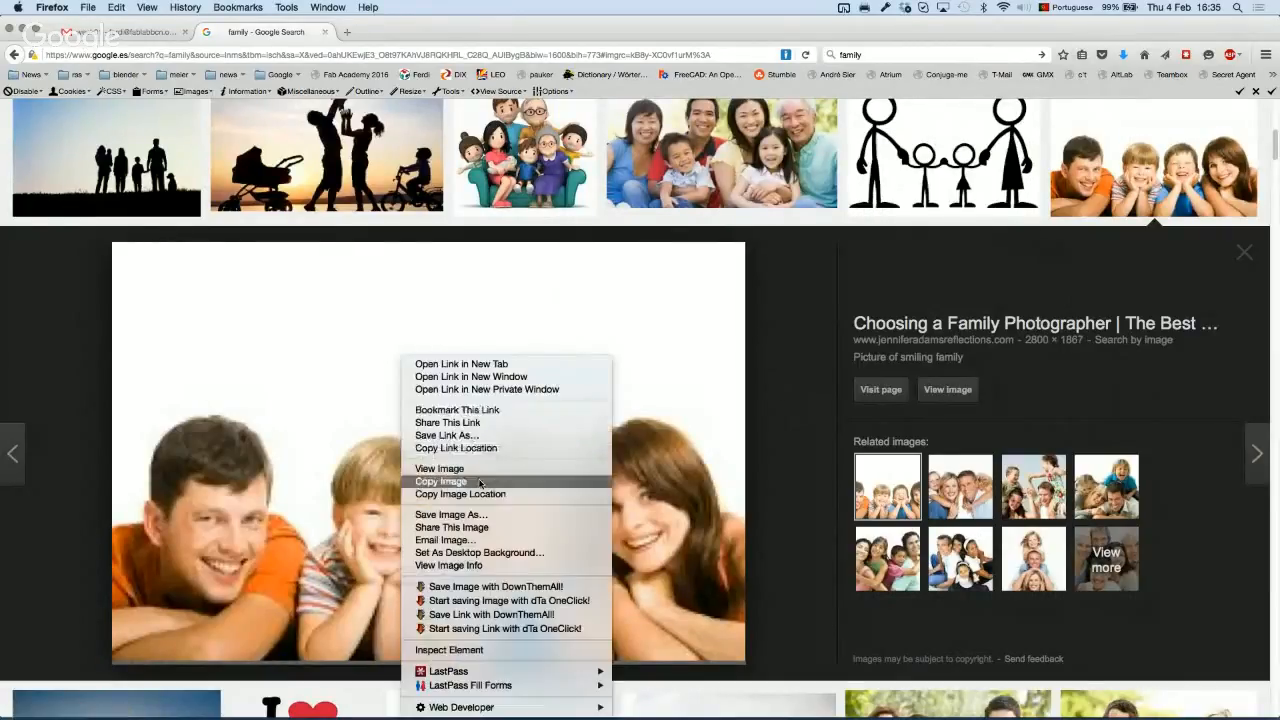
{"action": "left_click", "coordinate": [482, 488]}
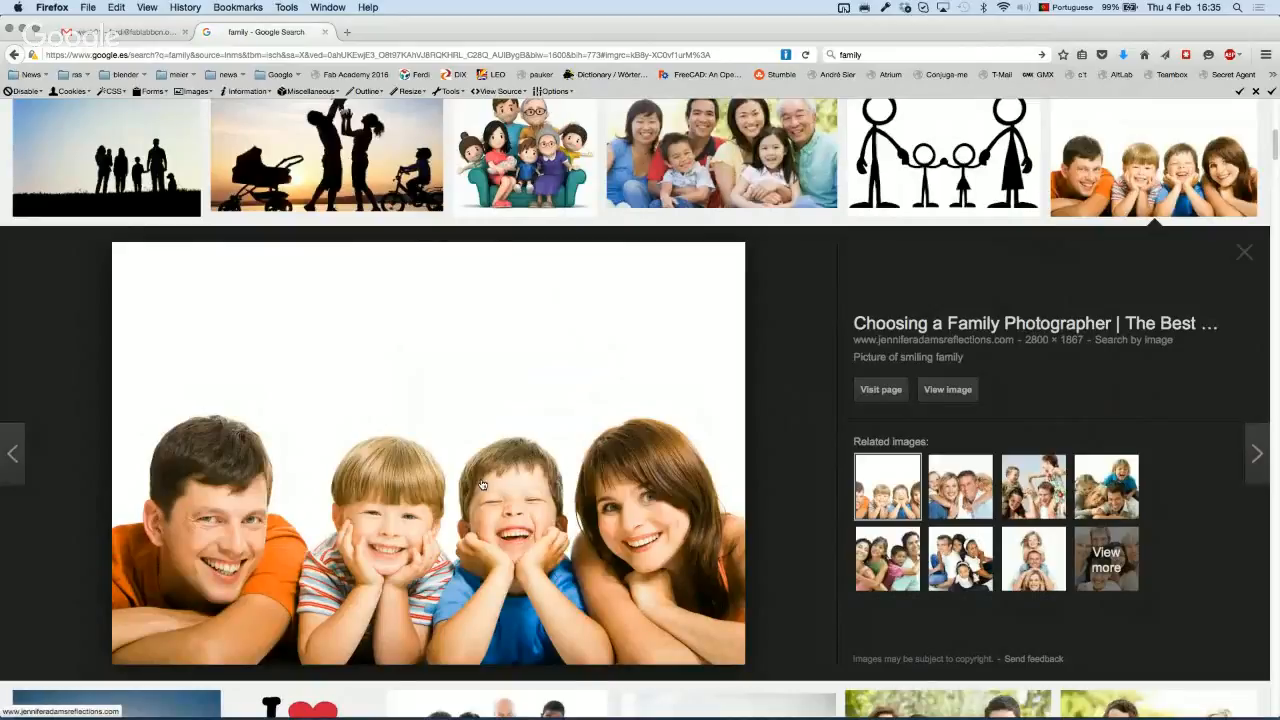
{"action": "key", "text": "super+Tab"}
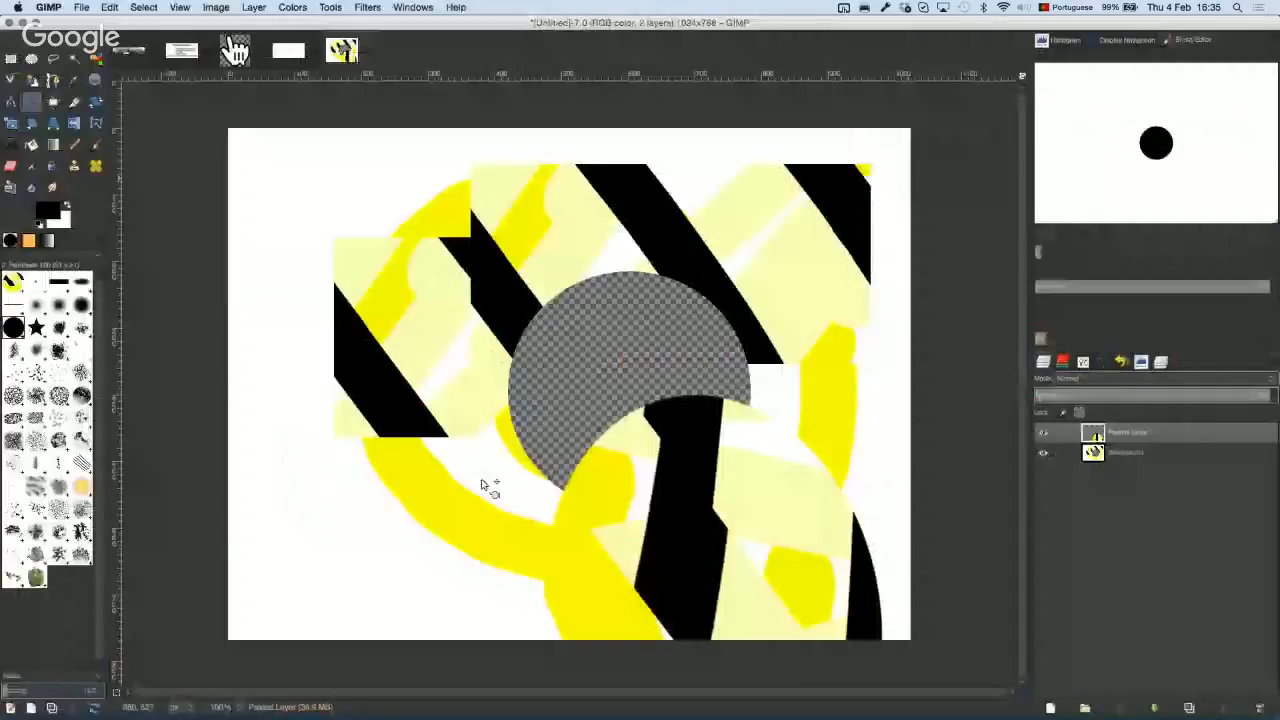
Step: Paste the copied photo as a new 275×183 image, inspect it, and return to Firefox
{"action": "left_click", "coordinate": [81, 7]}
{"action": "mouse_move", "coordinate": [131, 24]}
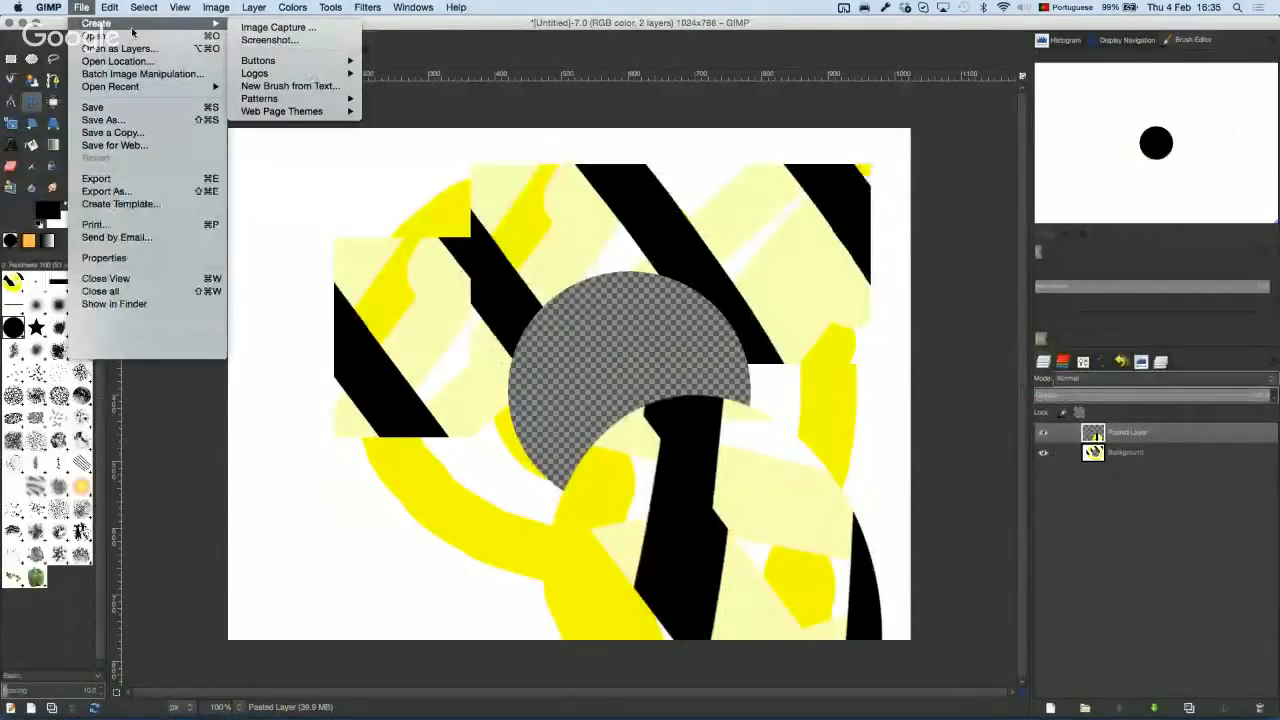
{"action": "left_click", "coordinate": [83, 12]}
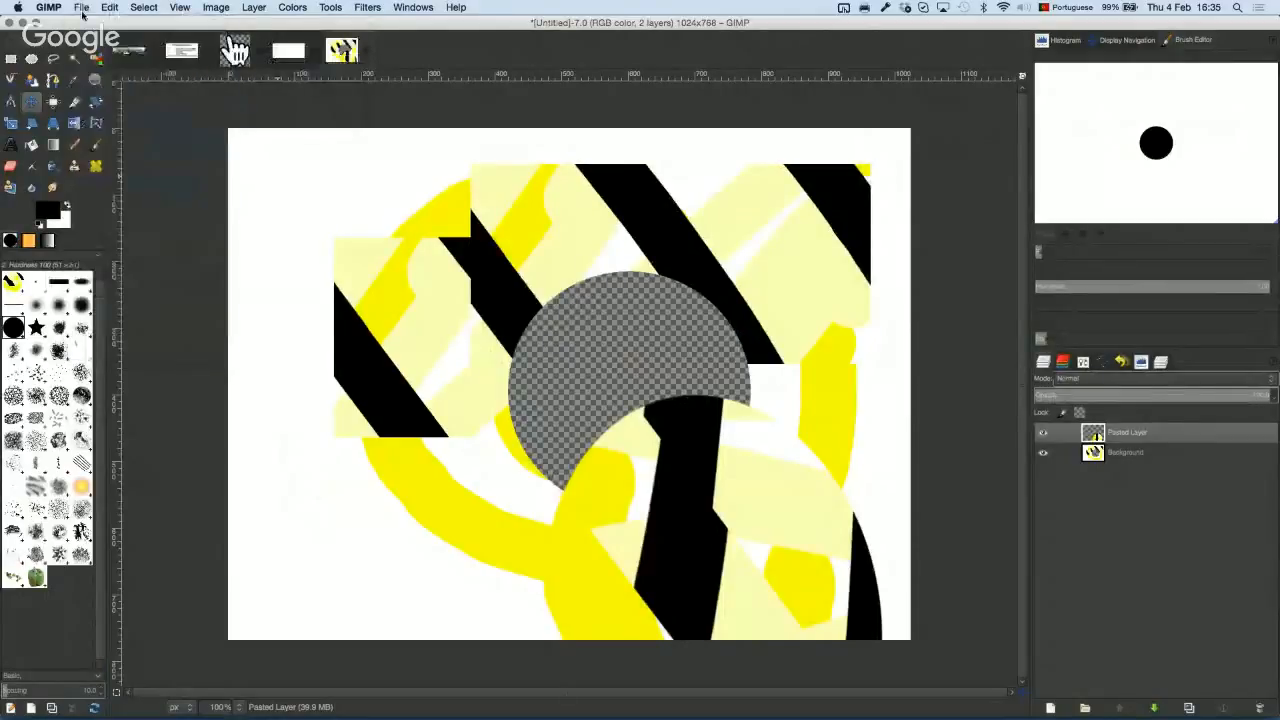
{"action": "key", "text": "shift+super+v"}
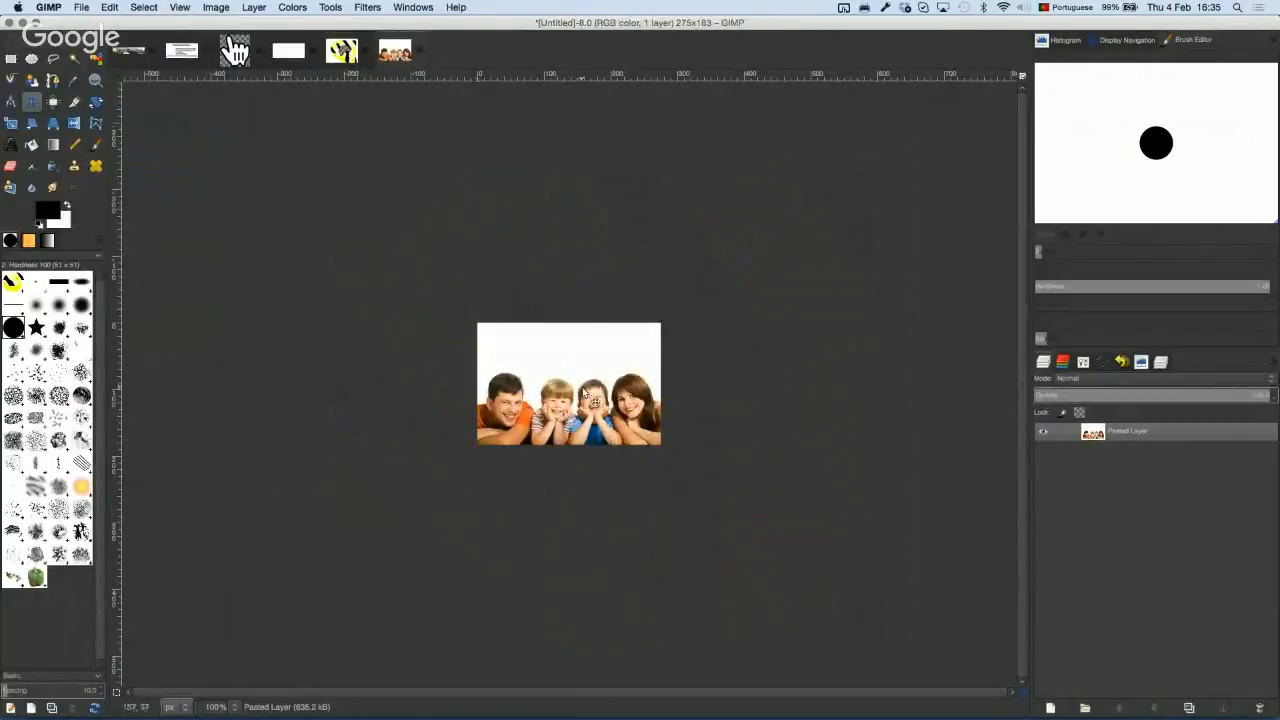
{"action": "scroll", "coordinate": [585, 393], "scroll_direction": "down", "scroll_amount": 3}
{"action": "scroll", "coordinate": [584, 394], "scroll_direction": "up", "scroll_amount": 4}
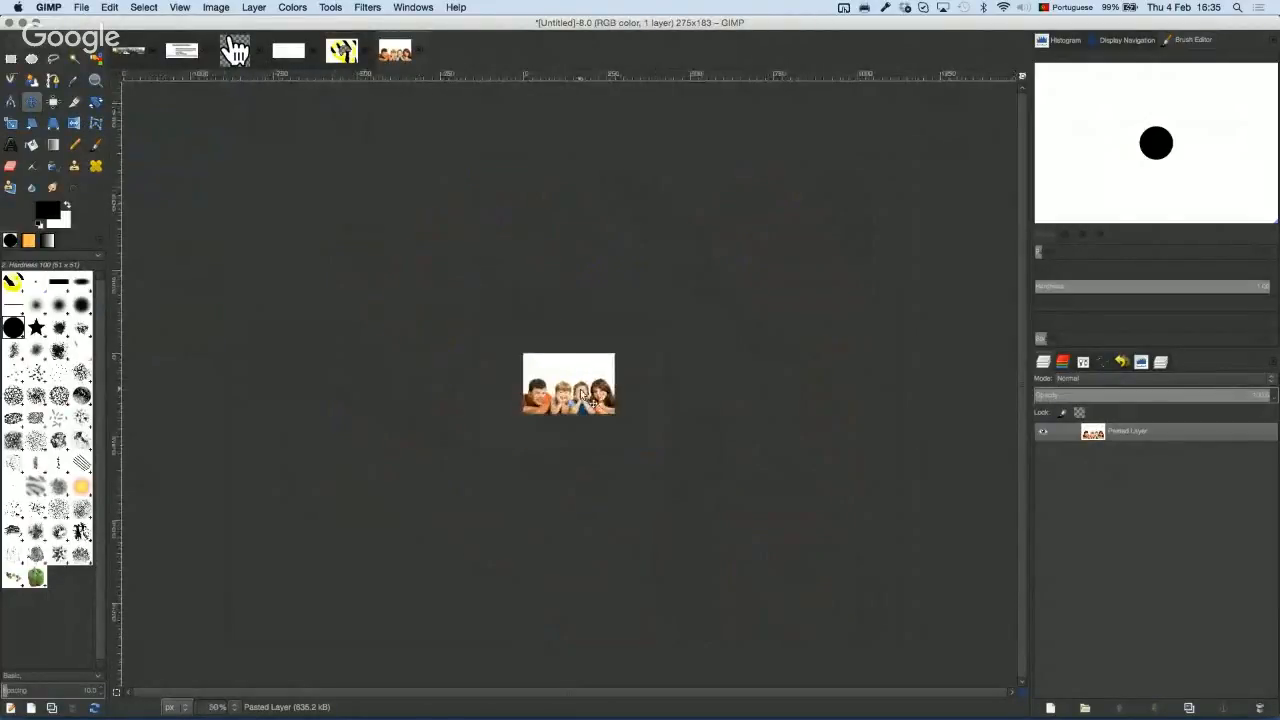
{"action": "scroll", "coordinate": [585, 393], "scroll_direction": "up", "scroll_amount": 2}
{"action": "scroll", "coordinate": [585, 393], "scroll_direction": "down", "scroll_amount": 1}
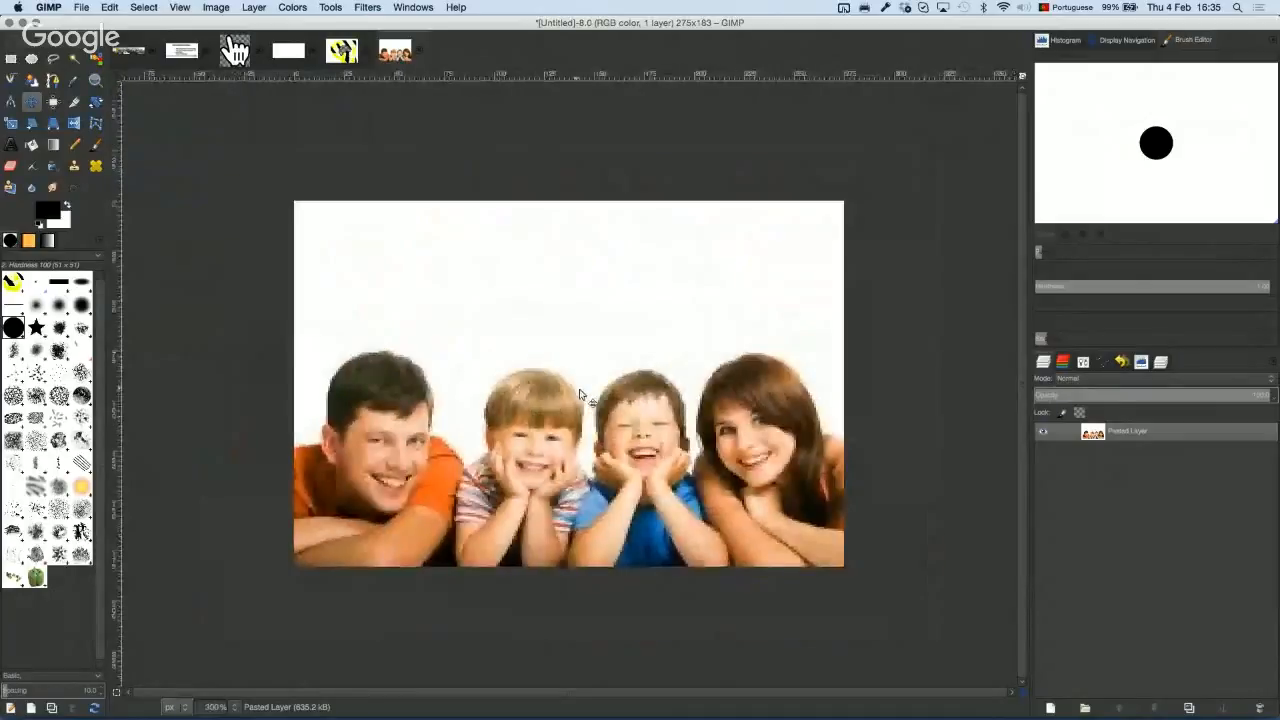
{"action": "key", "text": "super+Tab"}
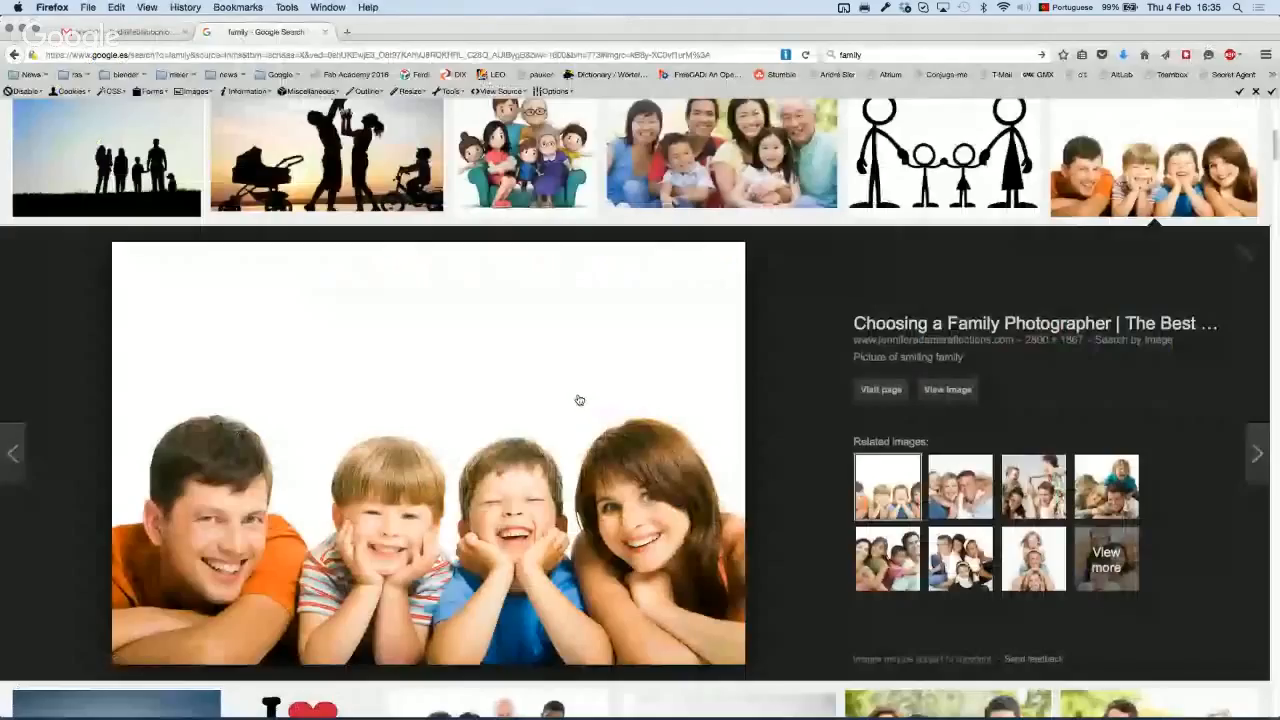
Step: Open the full-size Family-Photo.jpg, copy it to the clipboard, and switch back to GIMP
{"action": "left_click", "coordinate": [579, 400]}
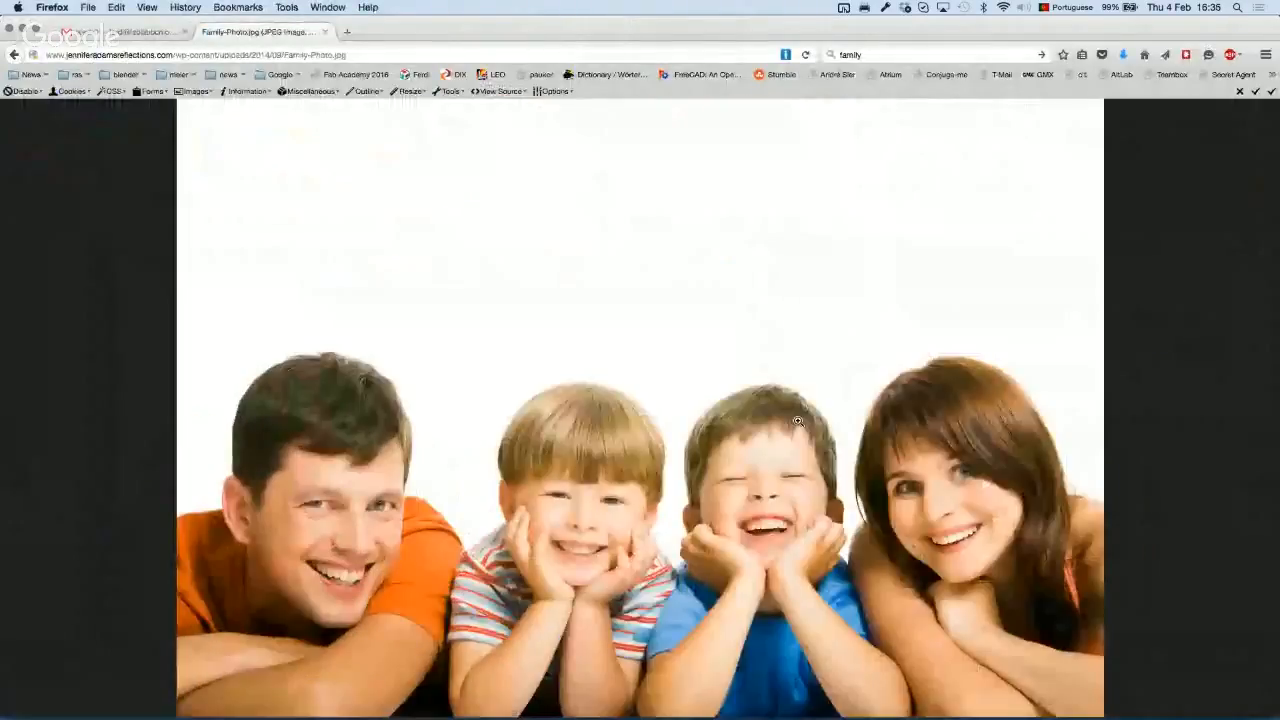
{"action": "right_click", "coordinate": [606, 316]}
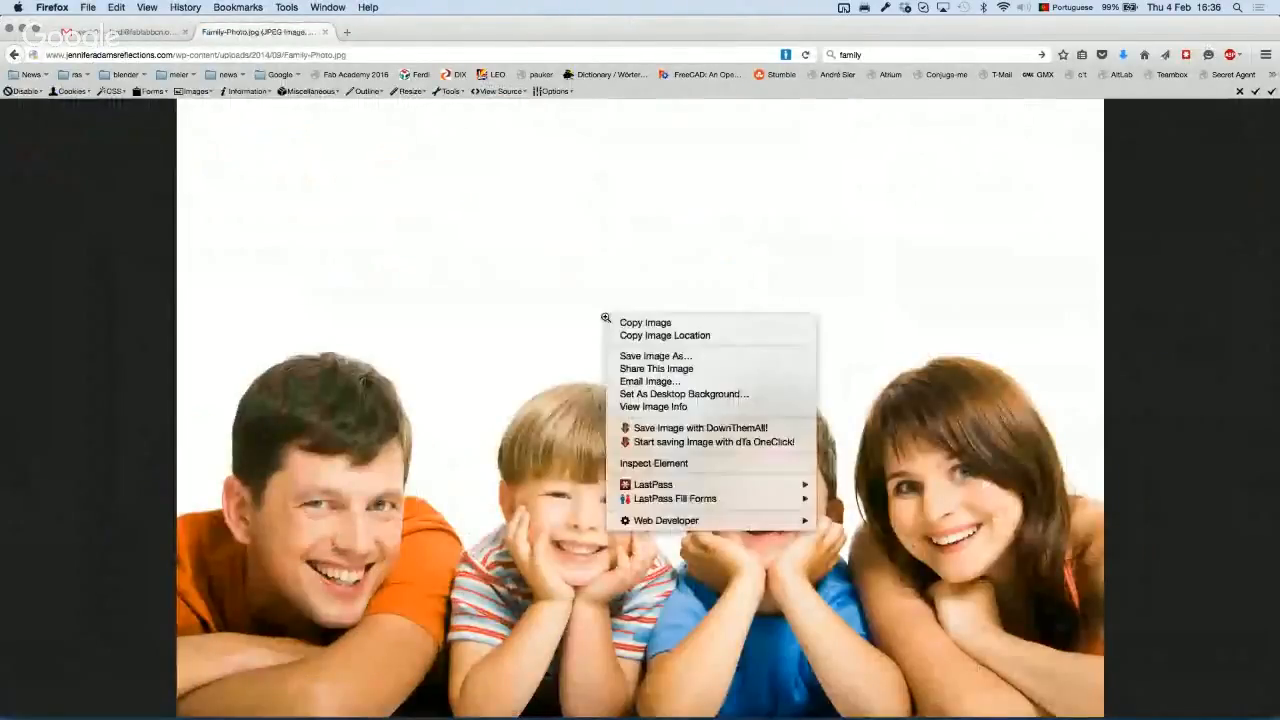
{"action": "left_click", "coordinate": [677, 323]}
{"action": "key", "text": "super+Tab"}
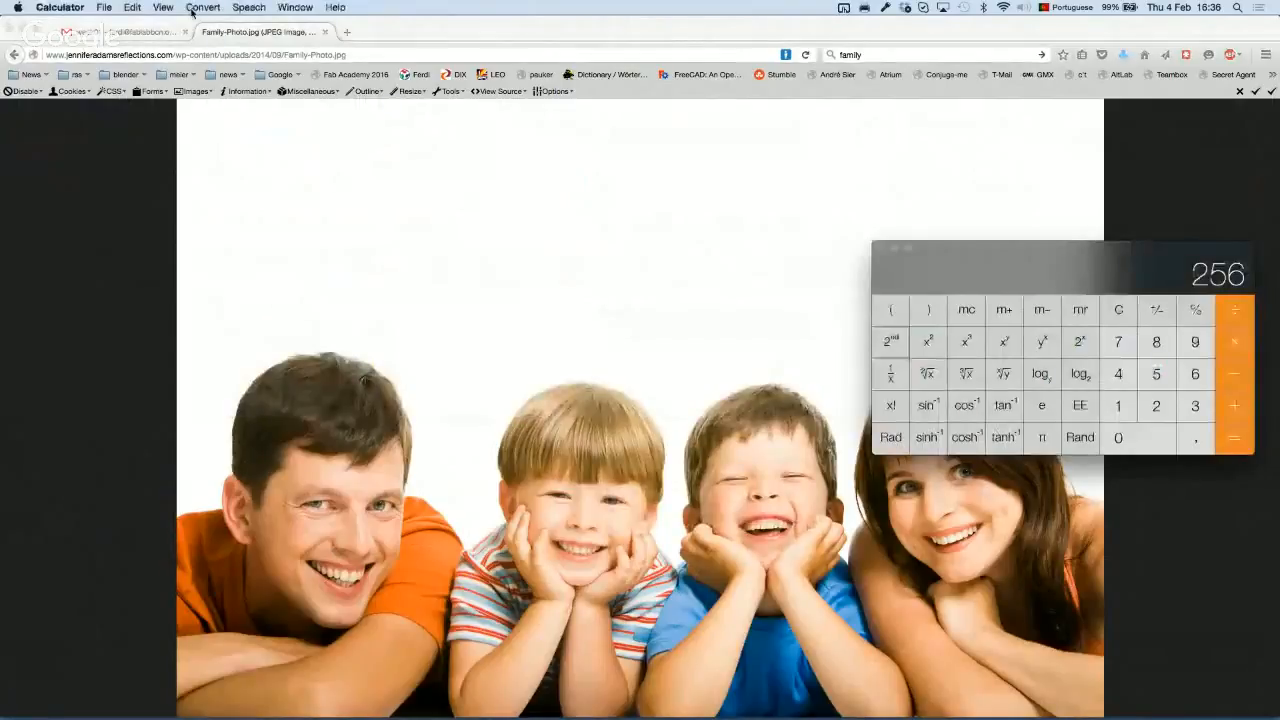
{"action": "key", "text": "super+Tab"}
{"action": "key", "text": "super+Tab"}
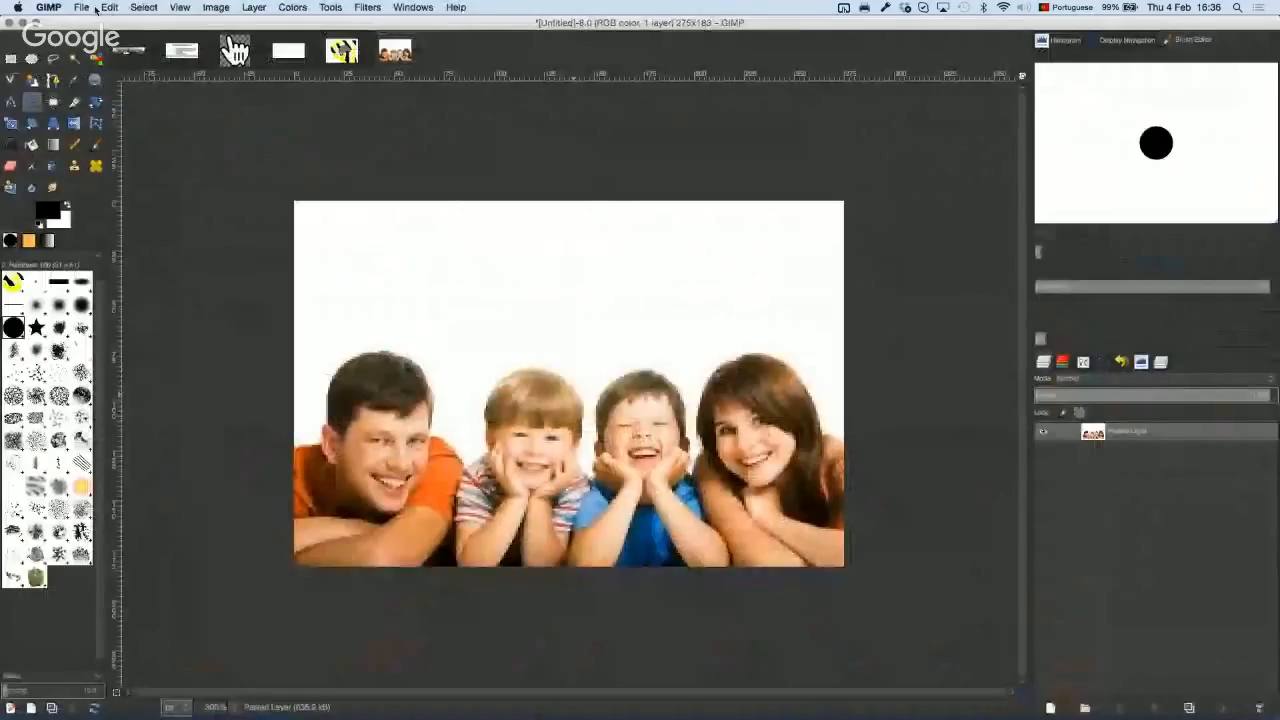
Step: Paste the full-size family photo as a new 2800×1867 image with Shift+Cmd+V
{"action": "left_click", "coordinate": [109, 8]}
{"action": "mouse_move", "coordinate": [83, 10]}
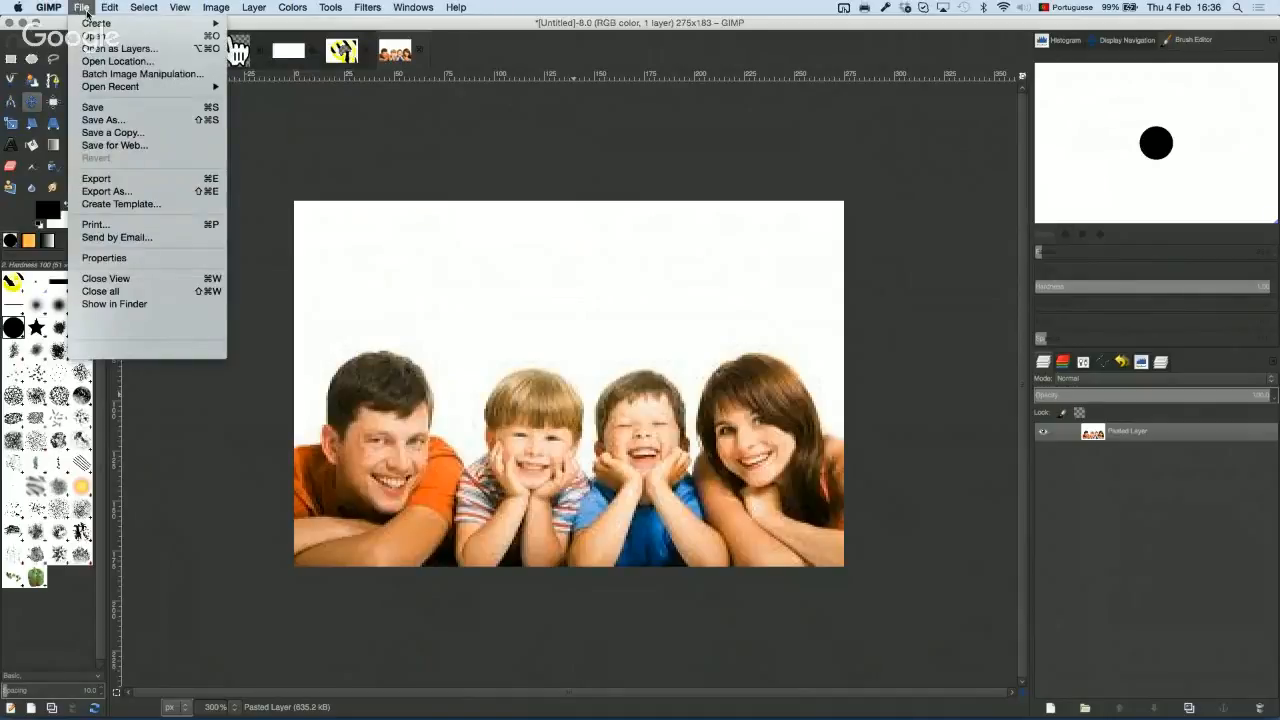
{"action": "mouse_move", "coordinate": [97, 25]}
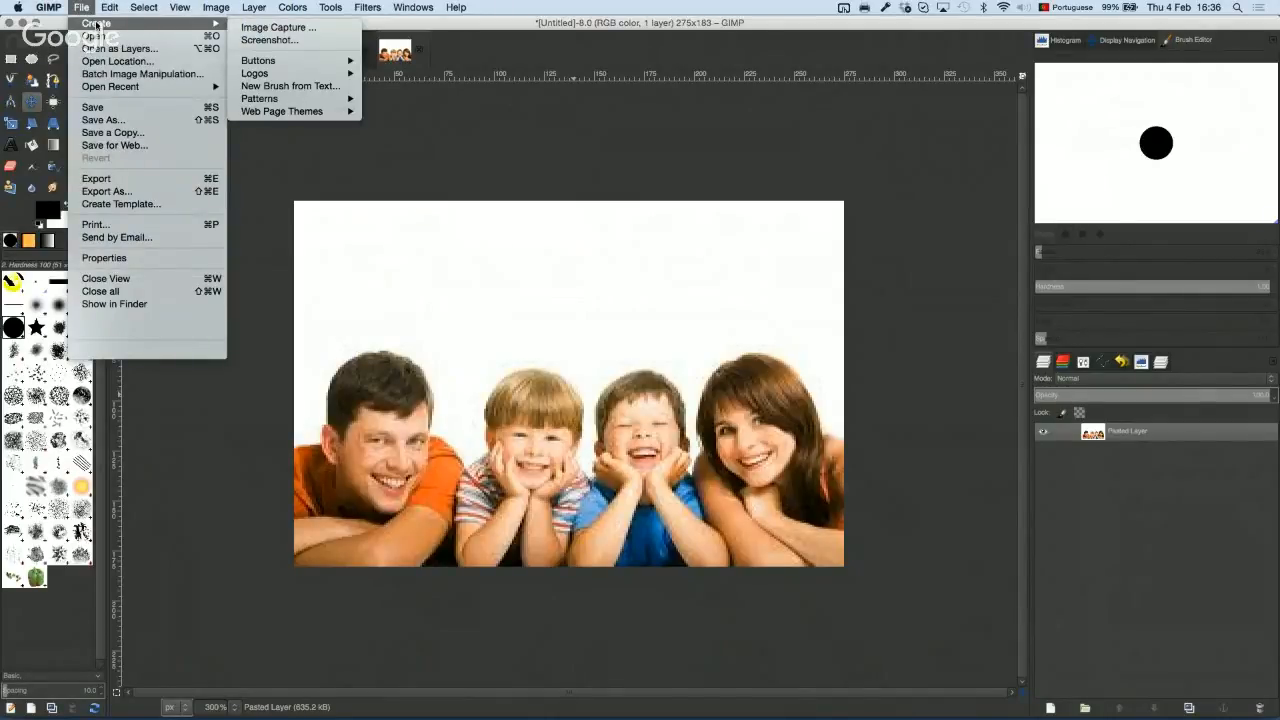
{"action": "left_click", "coordinate": [88, 12]}
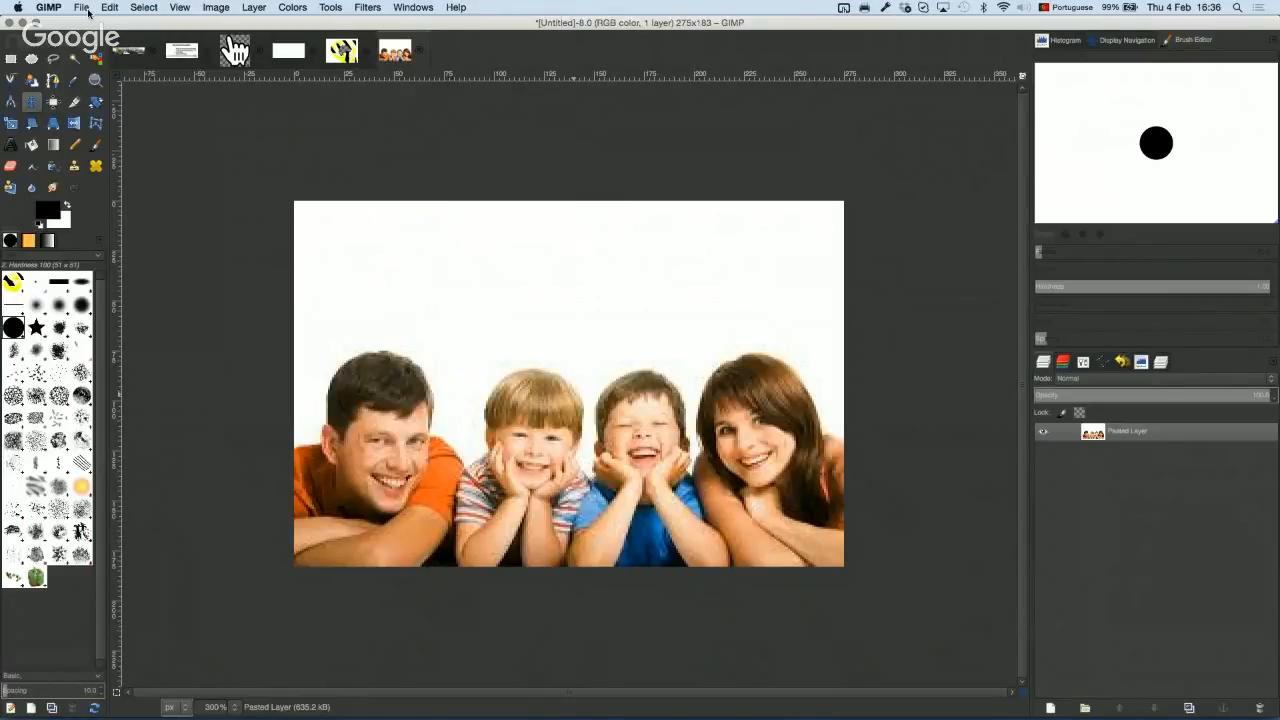
{"action": "key", "text": "shift+super+v"}
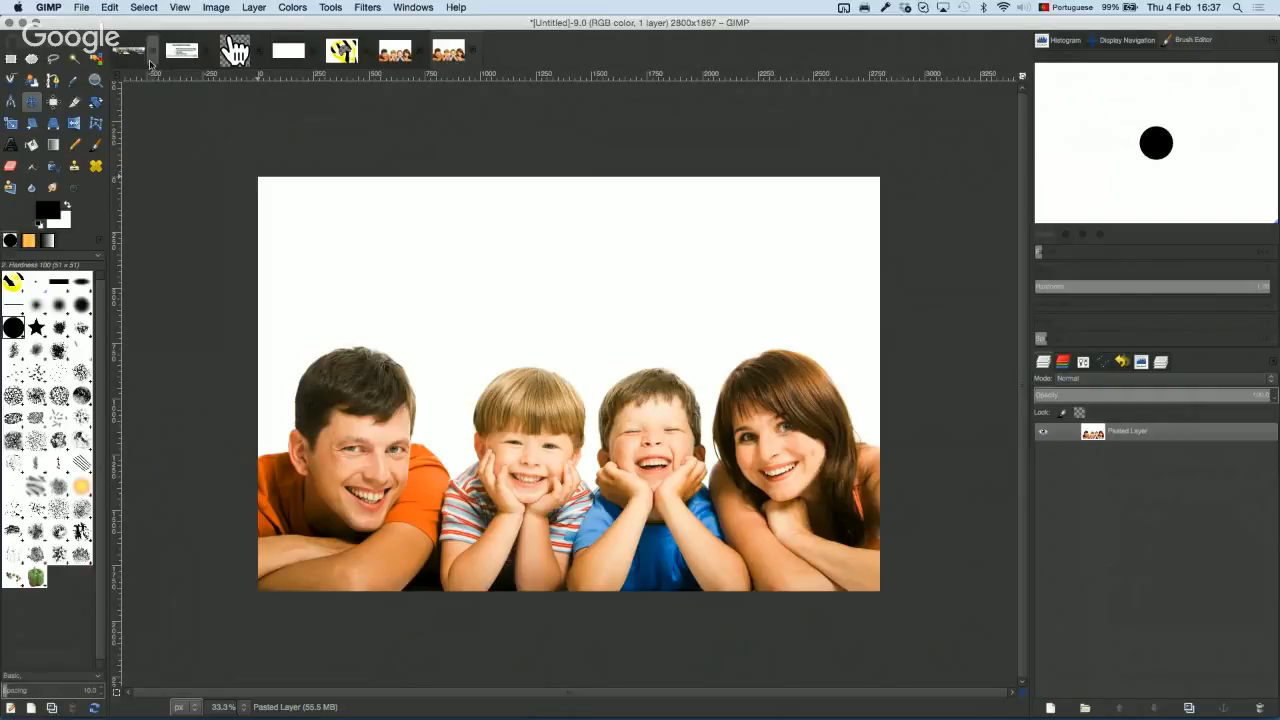
Step: Fuzzy-select the white background around the family with a lowered Threshold
{"action": "left_click", "coordinate": [74, 58]}
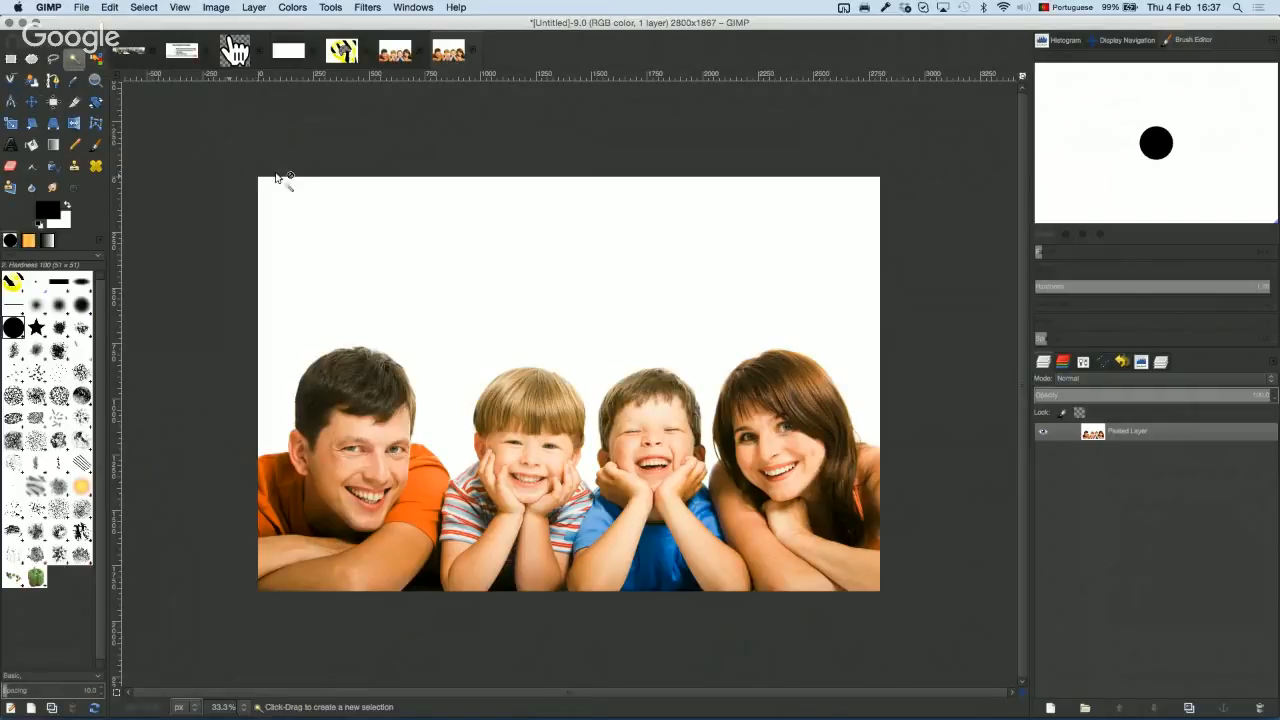
{"action": "left_click", "coordinate": [507, 319]}
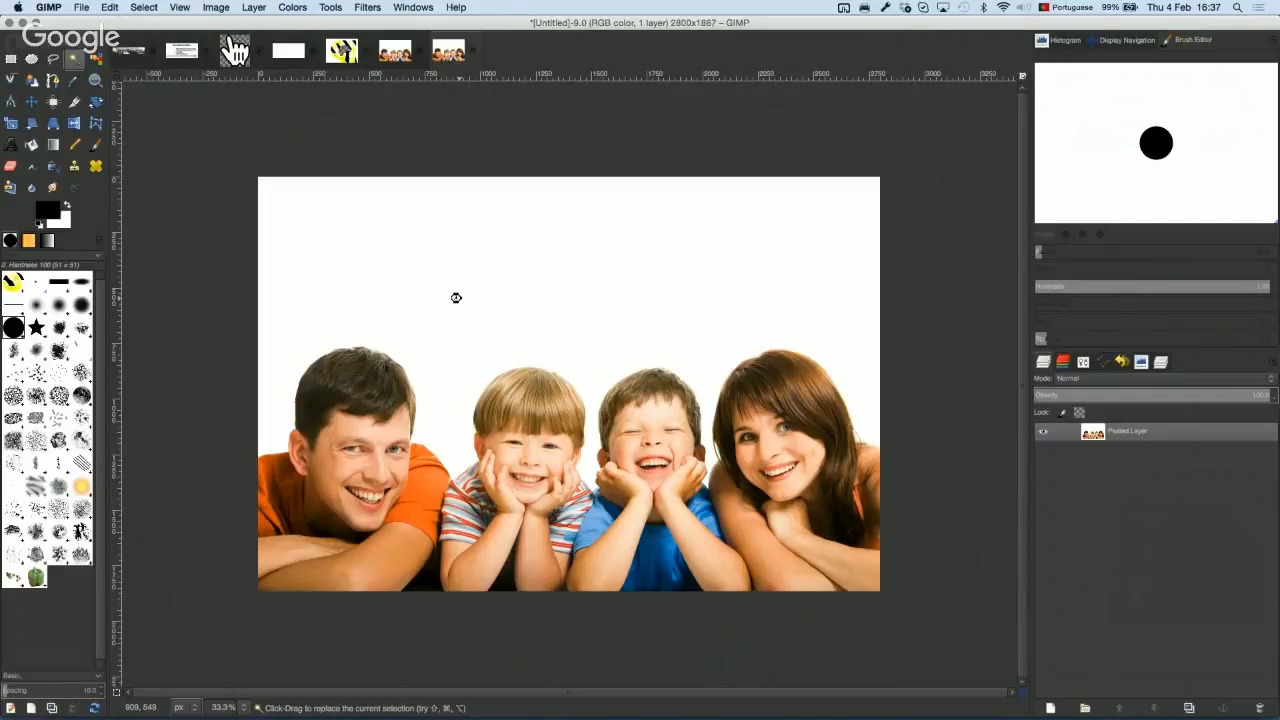
{"action": "left_click", "coordinate": [1087, 362]}
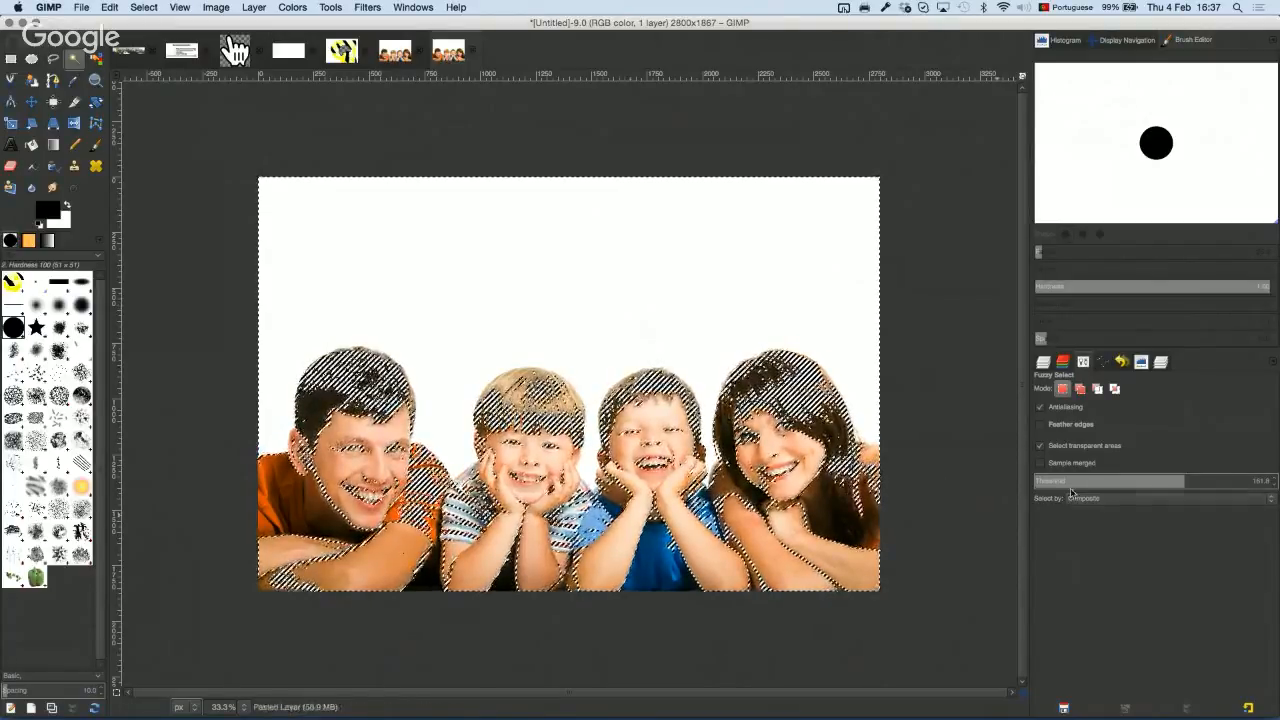
{"action": "left_click_drag", "start_coordinate": [1077, 481], "coordinate": [128, 399]}
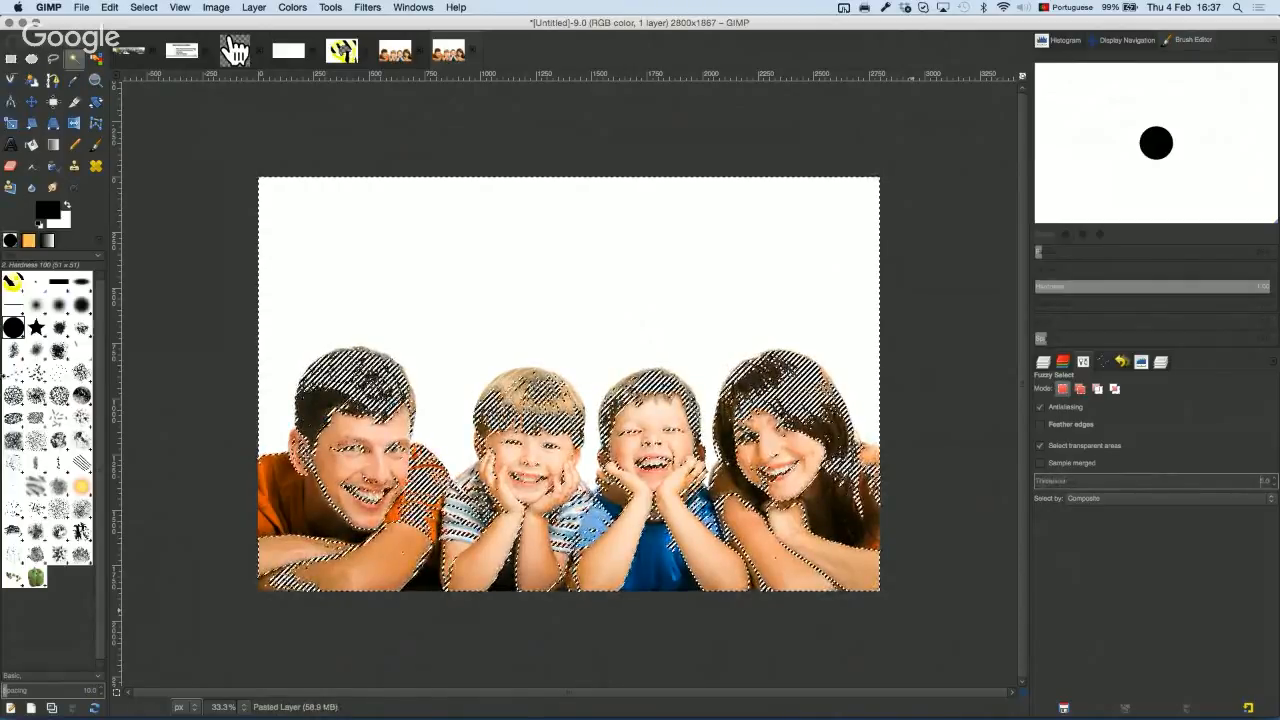
{"action": "left_click", "coordinate": [481, 278]}
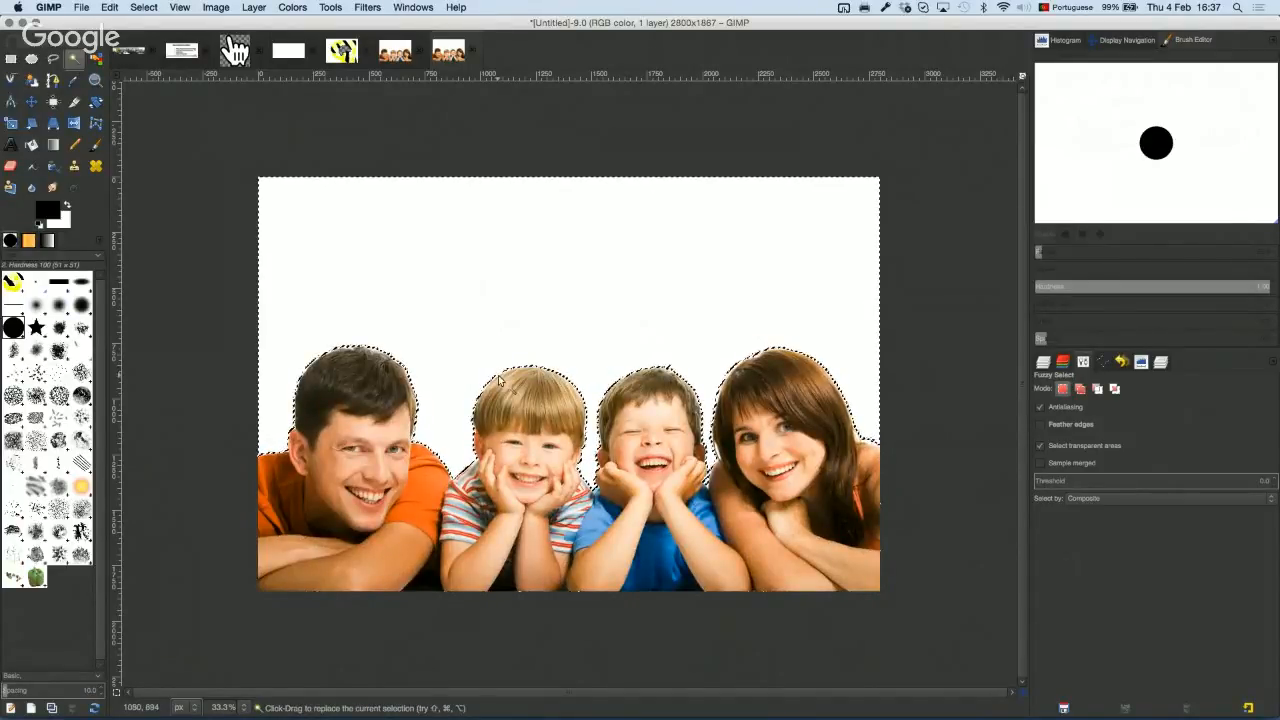
Step: Set Threshold to about 15.8 and reselect the white background tightly above the hair
{"action": "scroll", "coordinate": [529, 378], "scroll_direction": "down", "scroll_amount": 2}
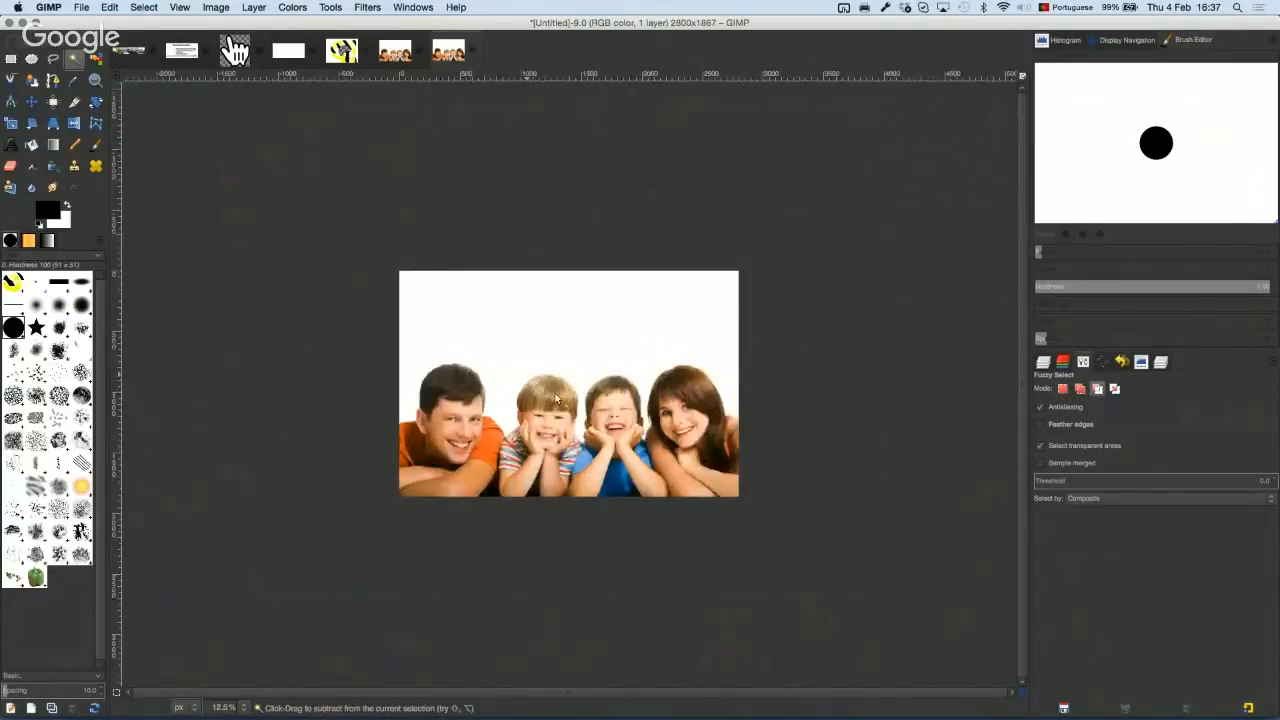
{"action": "scroll", "coordinate": [529, 378], "scroll_direction": "up", "scroll_amount": 4}
{"action": "scroll", "coordinate": [533, 358], "scroll_direction": "up", "scroll_amount": 2}
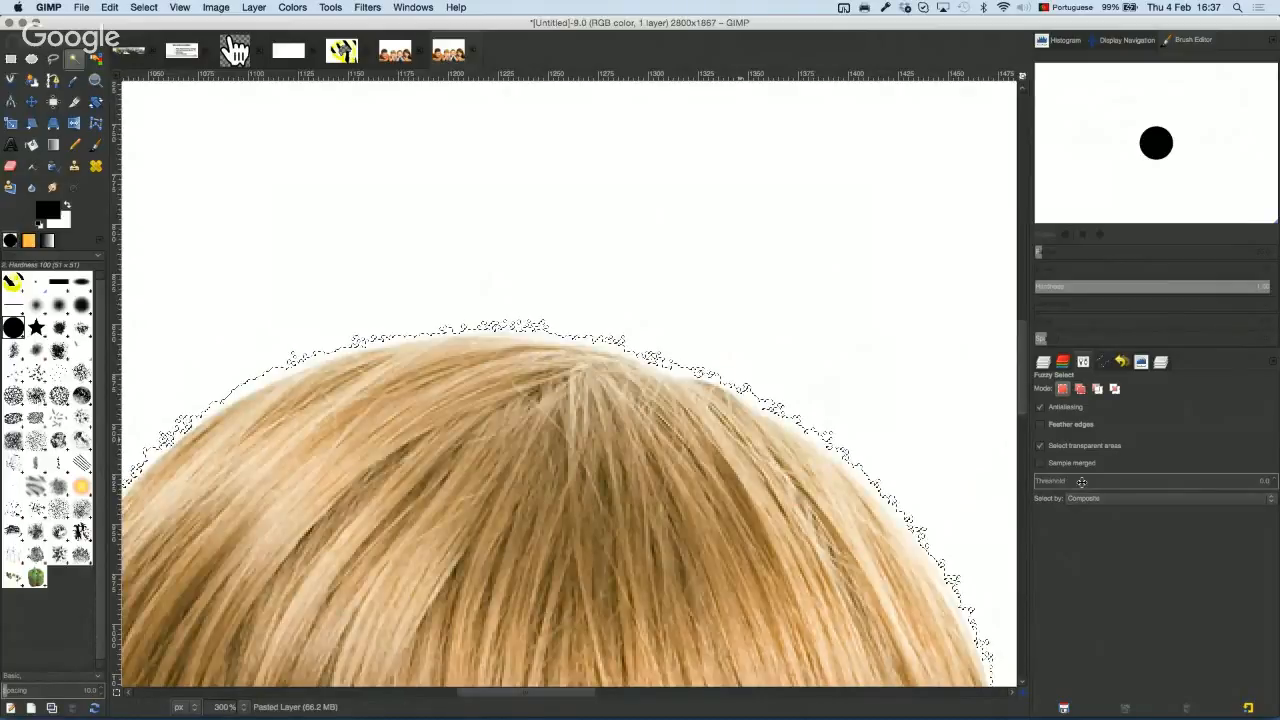
{"action": "left_click_drag", "start_coordinate": [1061, 483], "coordinate": [1206, 481]}
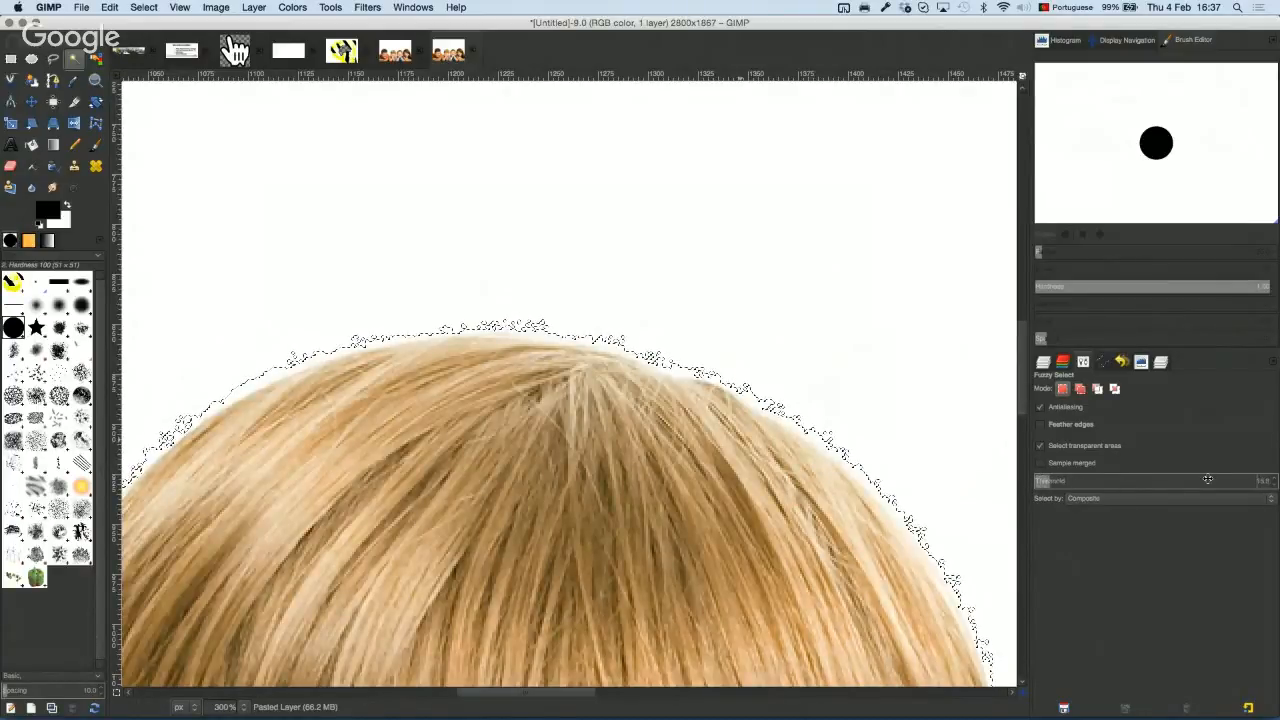
{"action": "left_click", "coordinate": [789, 295]}
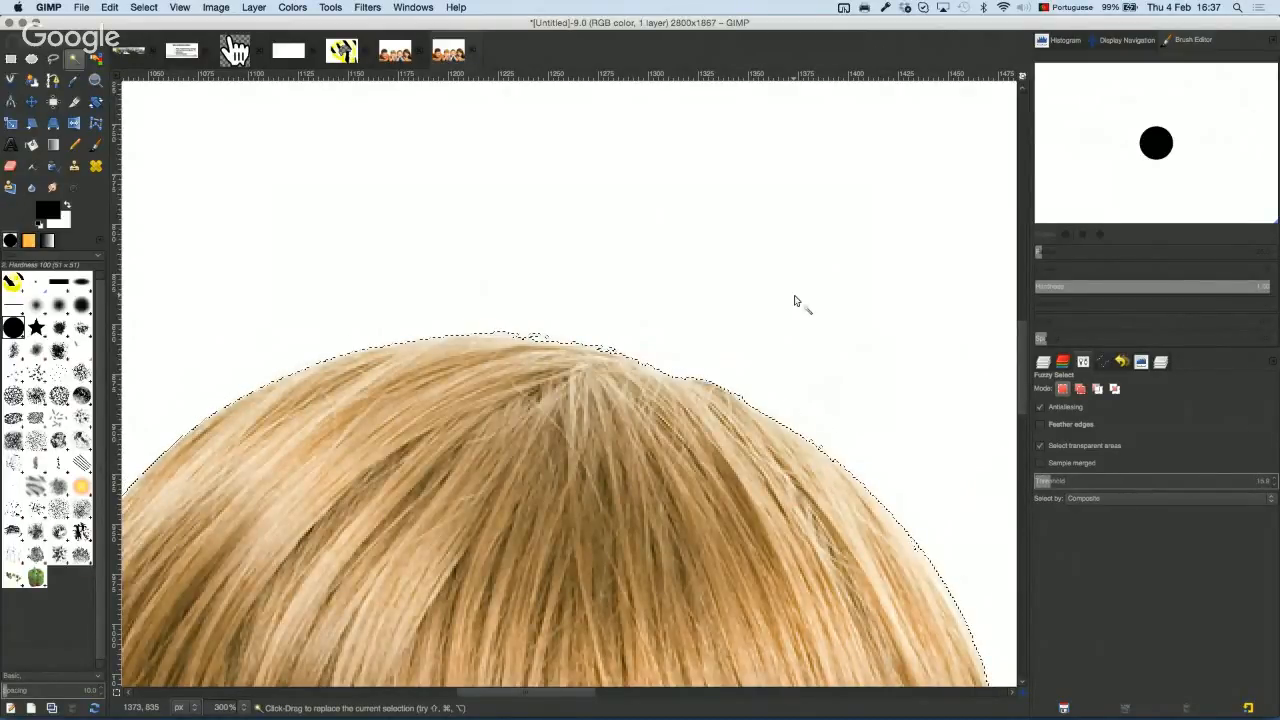
{"action": "scroll", "coordinate": [578, 360], "scroll_direction": "up", "scroll_amount": 3}
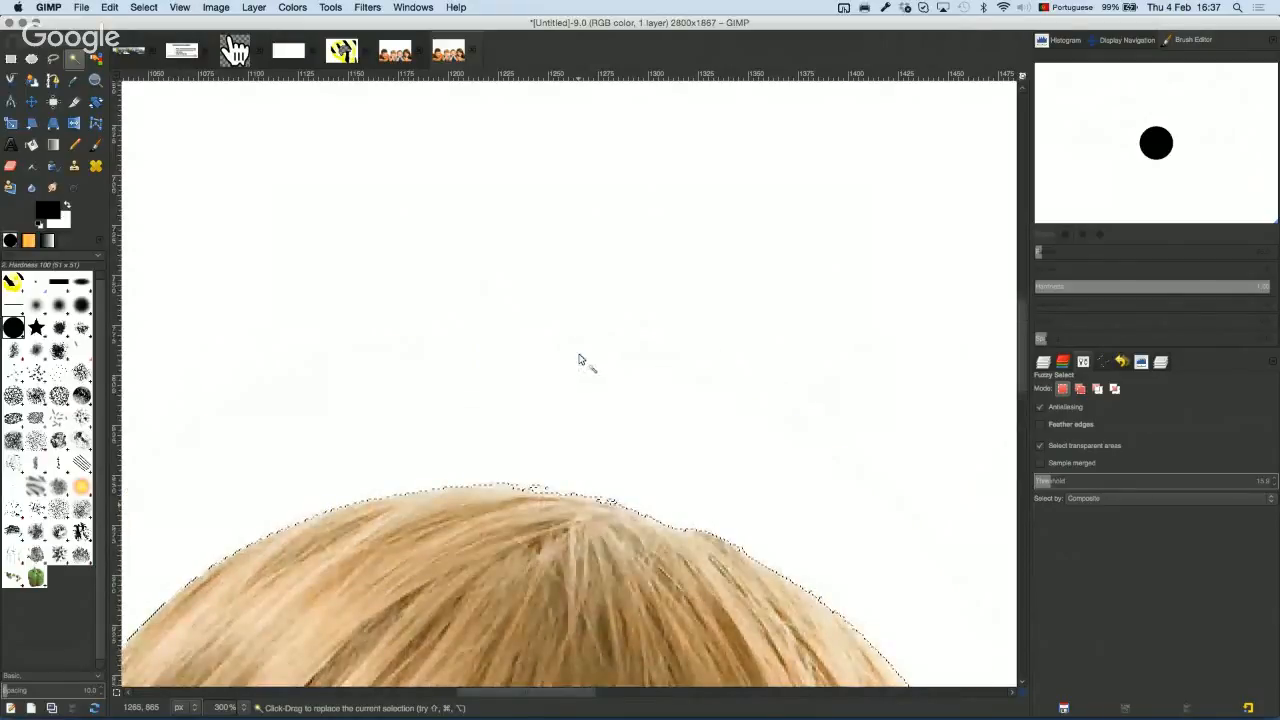
{"action": "scroll", "coordinate": [578, 360], "scroll_direction": "up", "scroll_amount": 2}
{"action": "scroll", "coordinate": [578, 360], "scroll_direction": "down", "scroll_amount": 10}
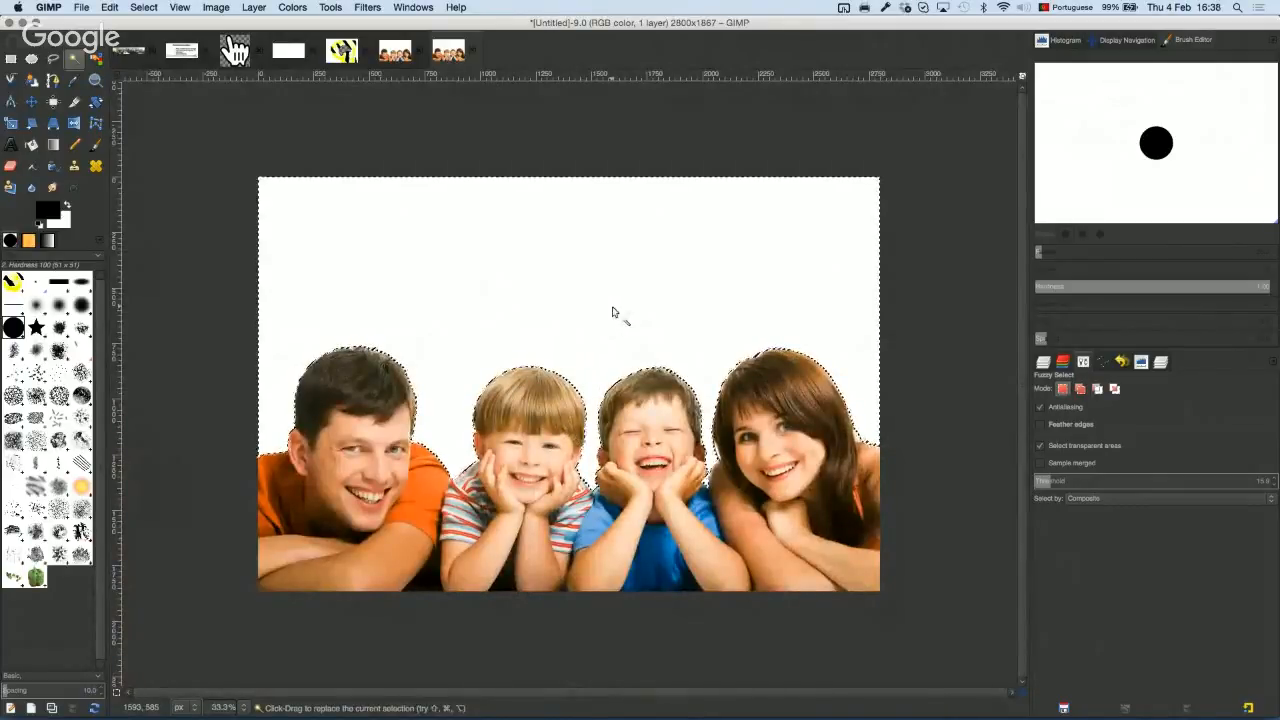
Step: Delete the selected white background so the four people sit on transparency
{"action": "key", "text": "Delete"}
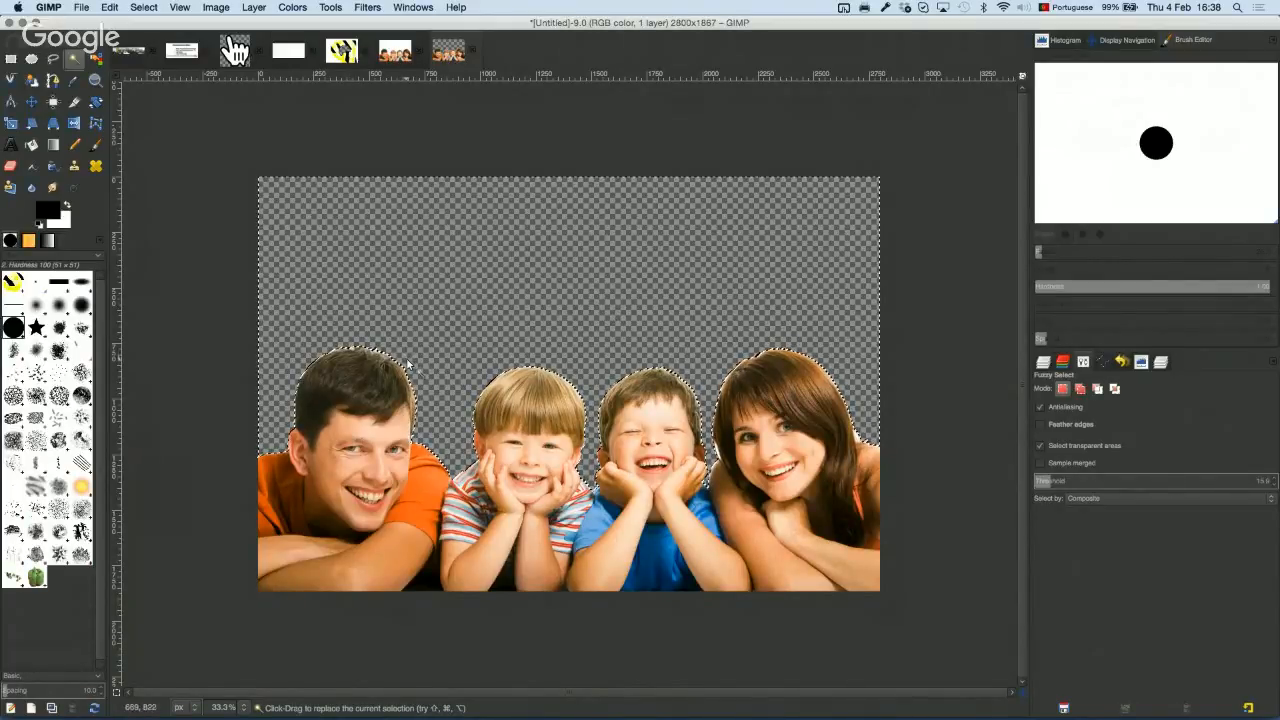
{"action": "scroll", "coordinate": [405, 365], "scroll_direction": "up", "scroll_amount": 2}
{"action": "scroll", "coordinate": [400, 368], "scroll_direction": "up", "scroll_amount": 10}
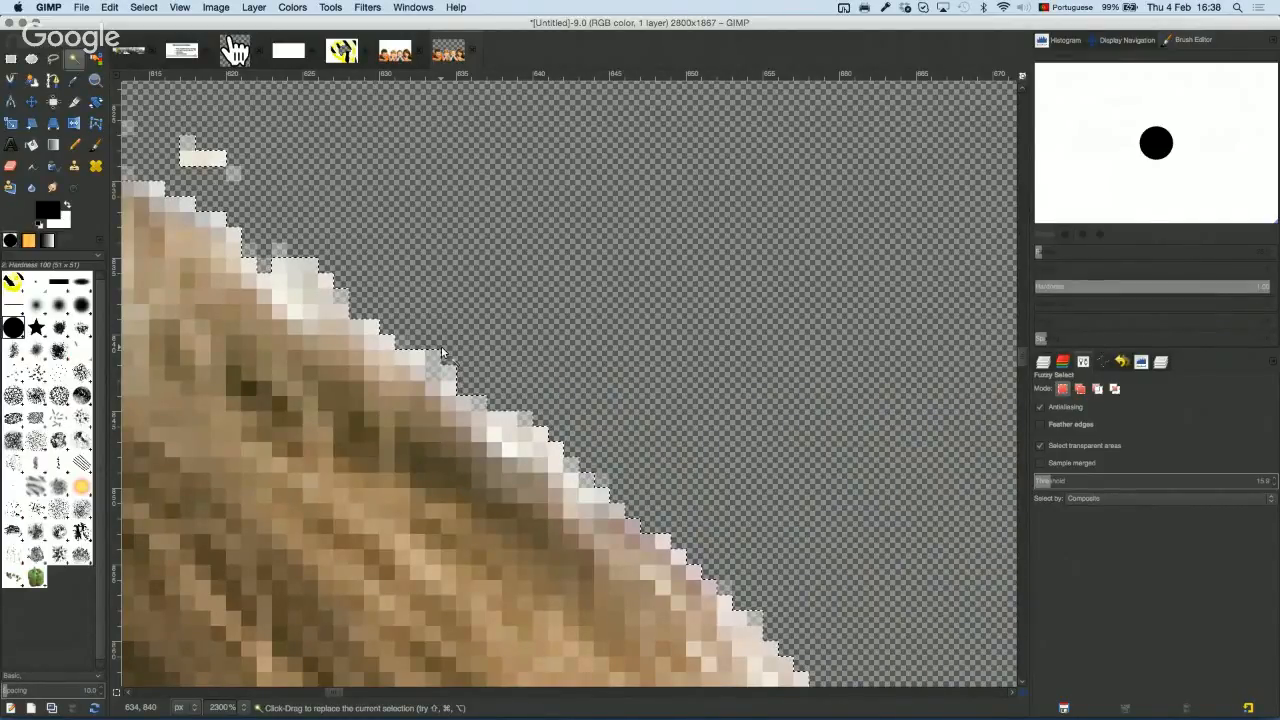
{"action": "scroll", "coordinate": [413, 347], "scroll_direction": "down", "scroll_amount": 6}
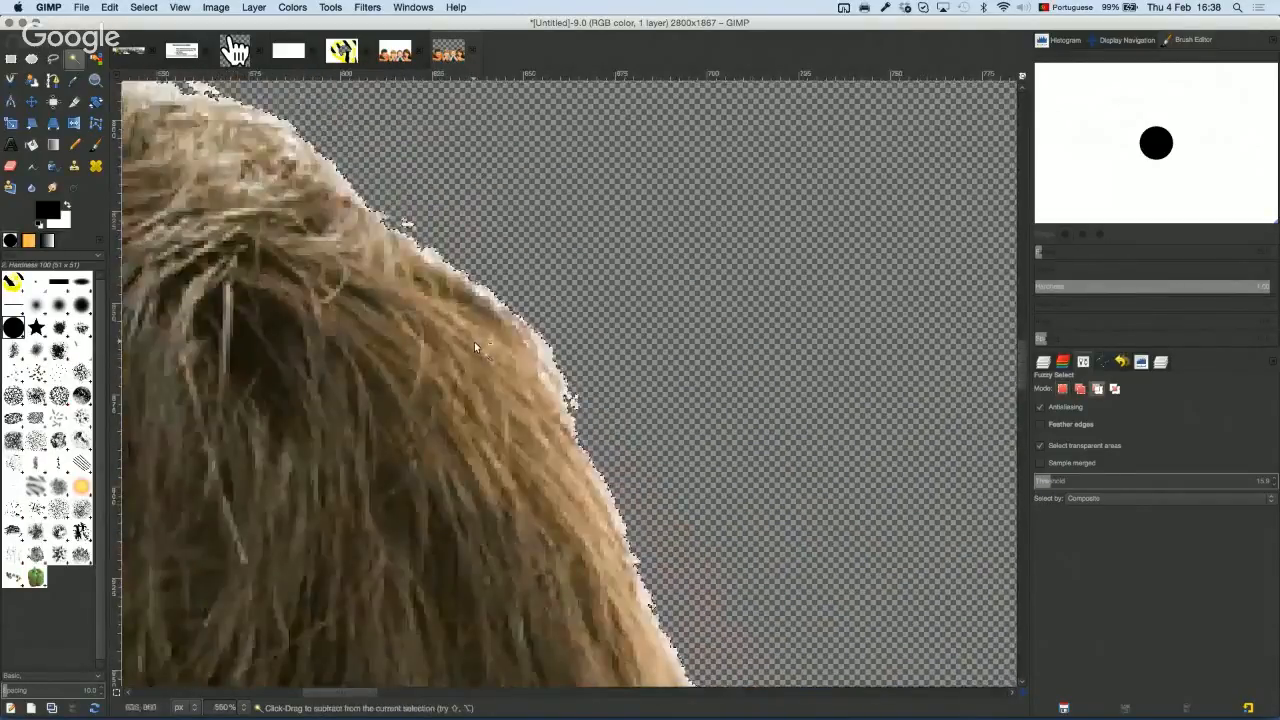
{"action": "scroll", "coordinate": [474, 341], "scroll_direction": "down", "scroll_amount": 7}
{"action": "scroll", "coordinate": [474, 342], "scroll_direction": "down", "scroll_amount": 1}
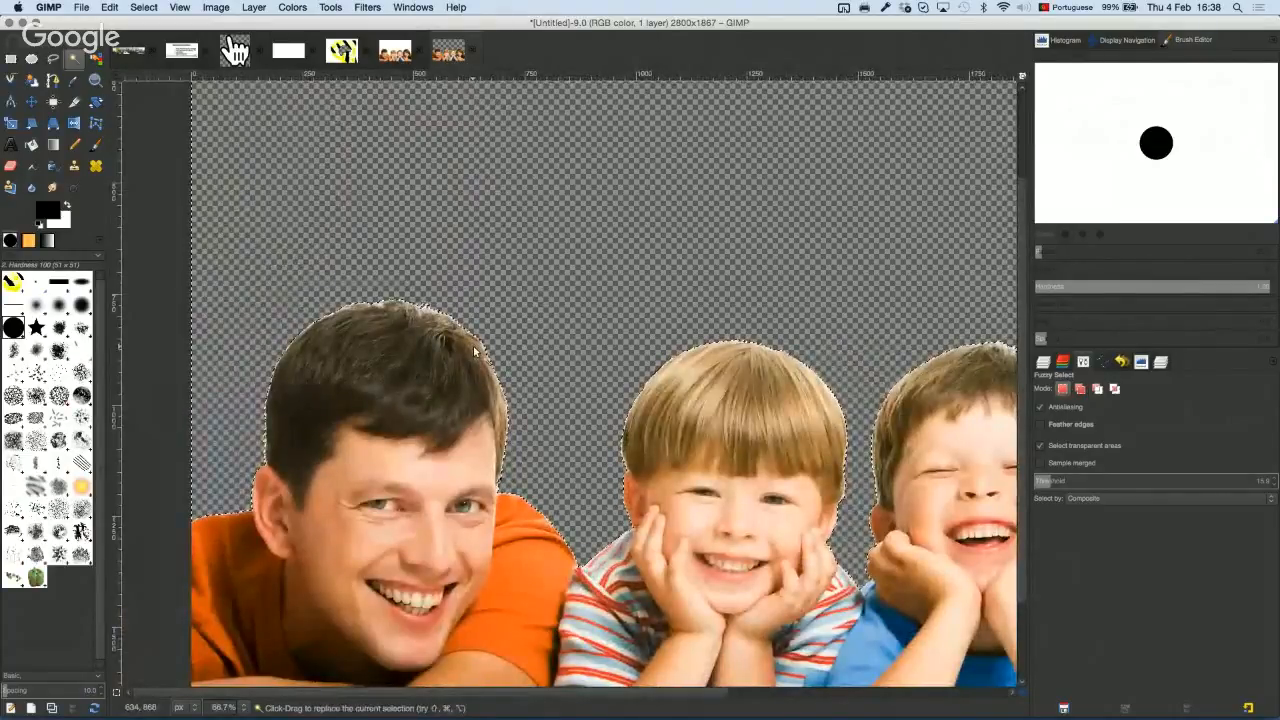
Step: Feather the background selection by 5 px with Select > Feather
{"action": "left_click", "coordinate": [143, 7]}
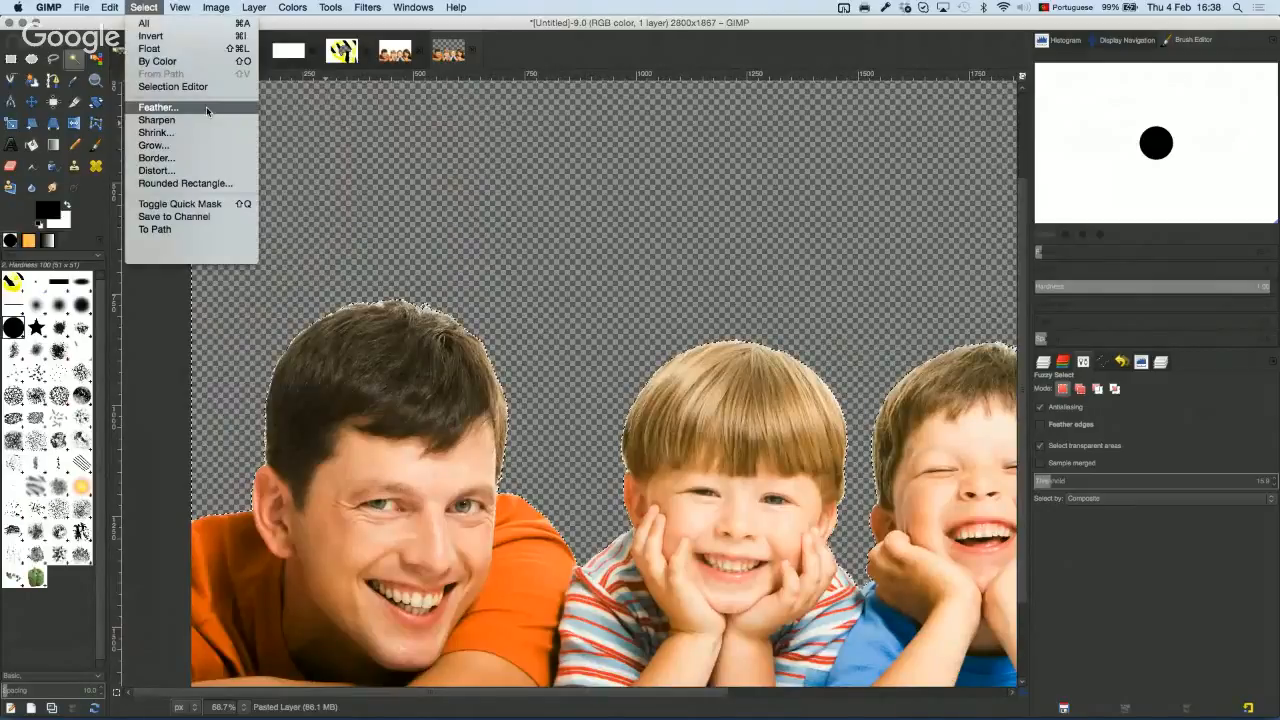
{"action": "left_click", "coordinate": [150, 184]}
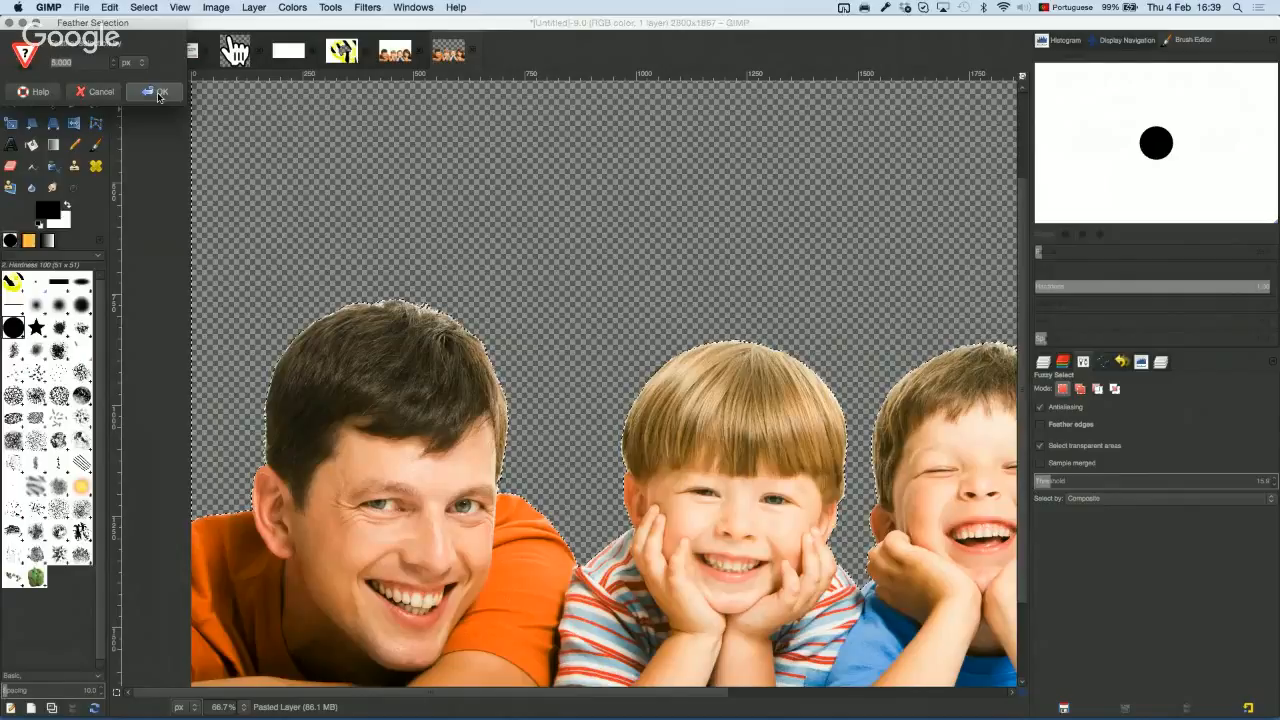
{"action": "left_click", "coordinate": [157, 92]}
{"action": "scroll", "coordinate": [499, 310], "scroll_direction": "down", "scroll_amount": 4}
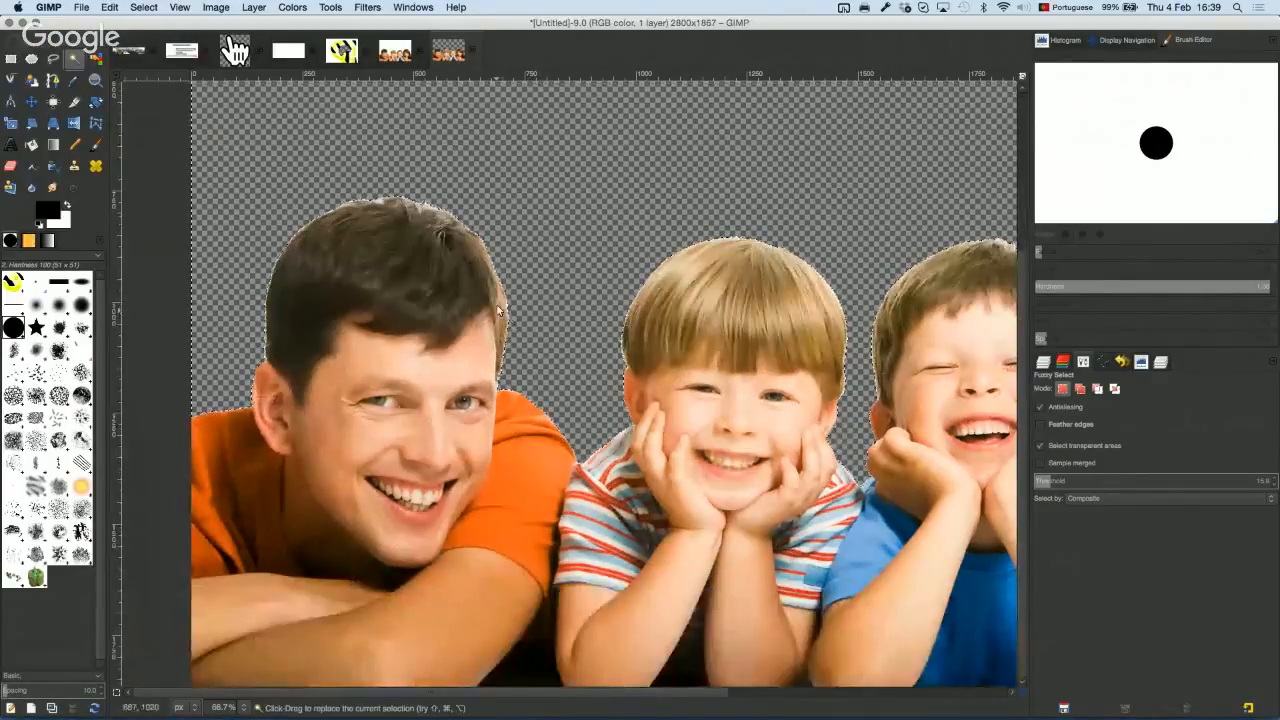
{"action": "scroll", "coordinate": [511, 270], "scroll_direction": "down", "scroll_amount": 3}
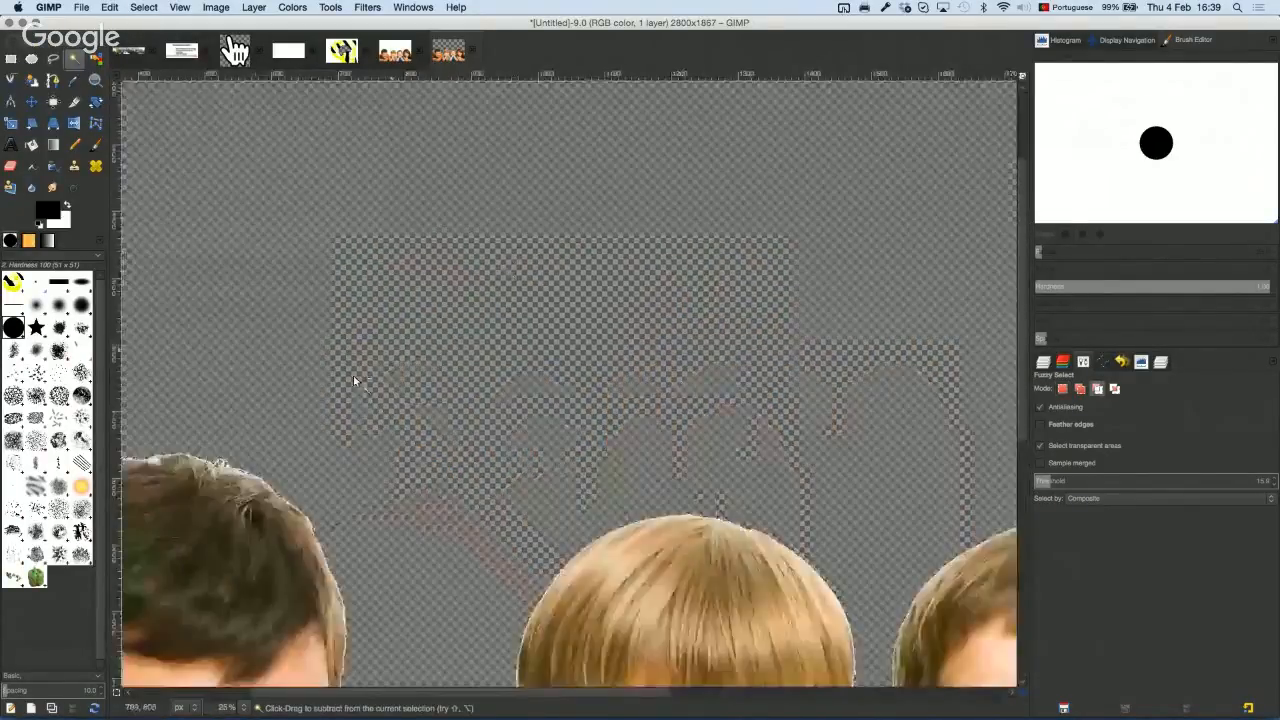
{"action": "scroll", "coordinate": [320, 470], "scroll_direction": "up", "scroll_amount": 7}
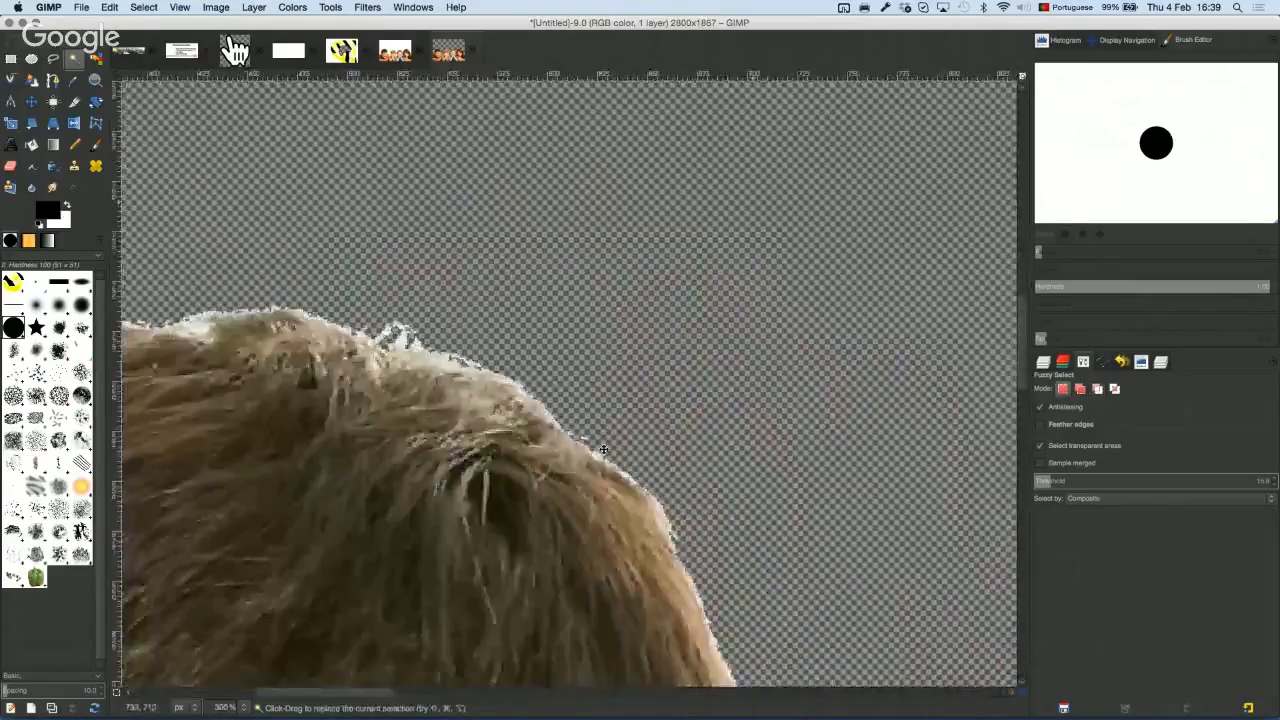
{"action": "scroll", "coordinate": [590, 470], "scroll_direction": "up", "scroll_amount": 5}
{"action": "scroll", "coordinate": [576, 488], "scroll_direction": "up", "scroll_amount": 2}
{"action": "scroll", "coordinate": [404, 546], "scroll_direction": "down", "scroll_amount": 4}
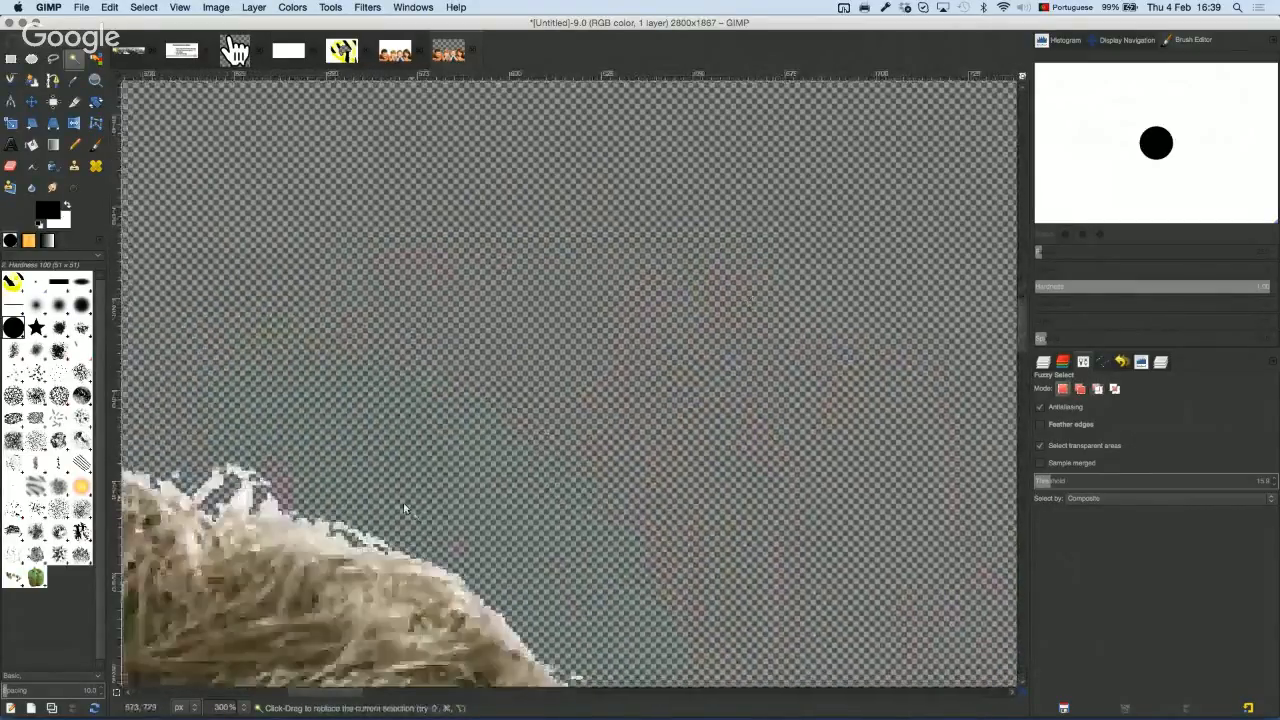
{"action": "left_click_drag", "start_coordinate": [404, 504], "coordinate": [650, 230]}
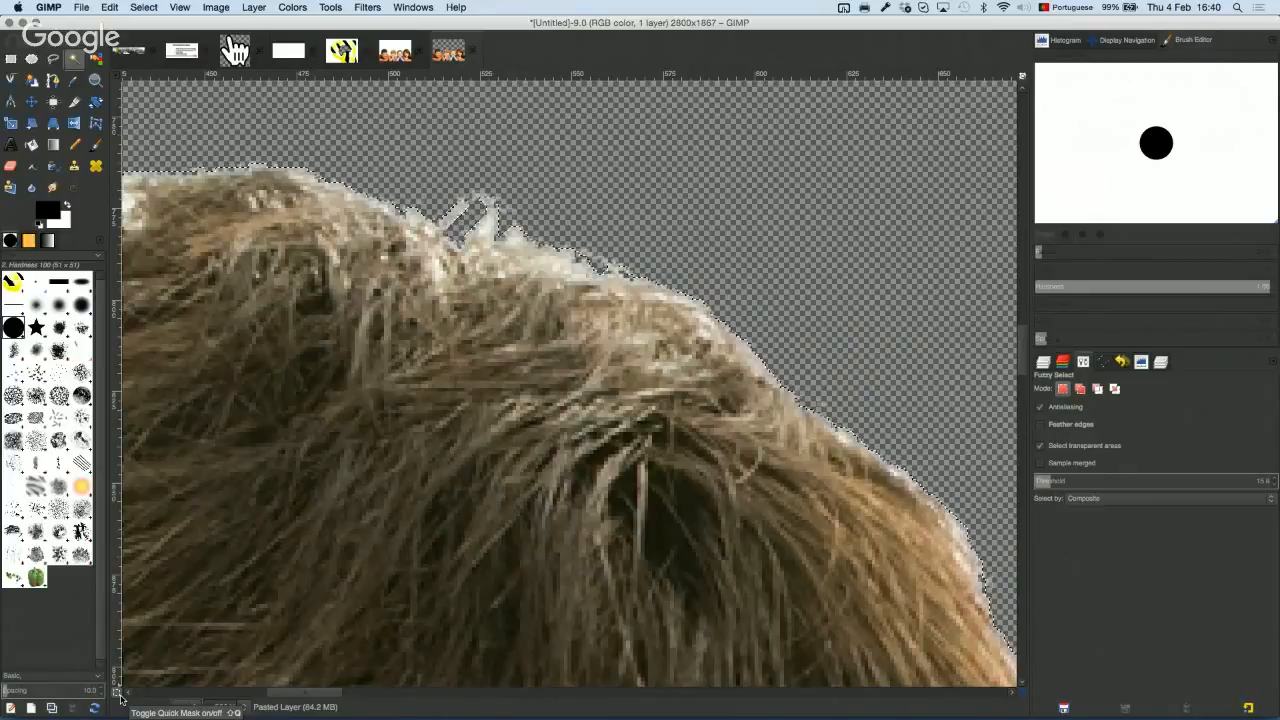
Step: Turn on Quick Mask, zoom in on the hair edges and pick the paintbrush
{"action": "left_click", "coordinate": [117, 692]}
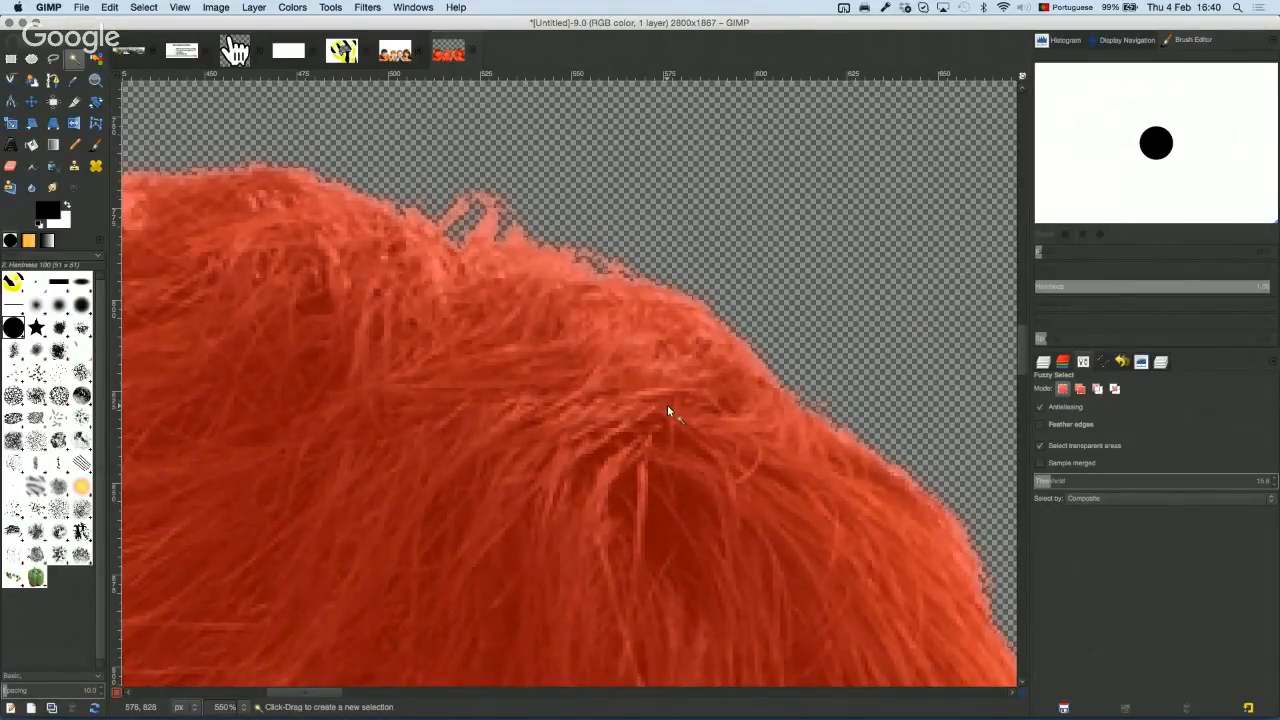
{"action": "scroll", "coordinate": [610, 258], "scroll_direction": "down", "scroll_amount": 3}
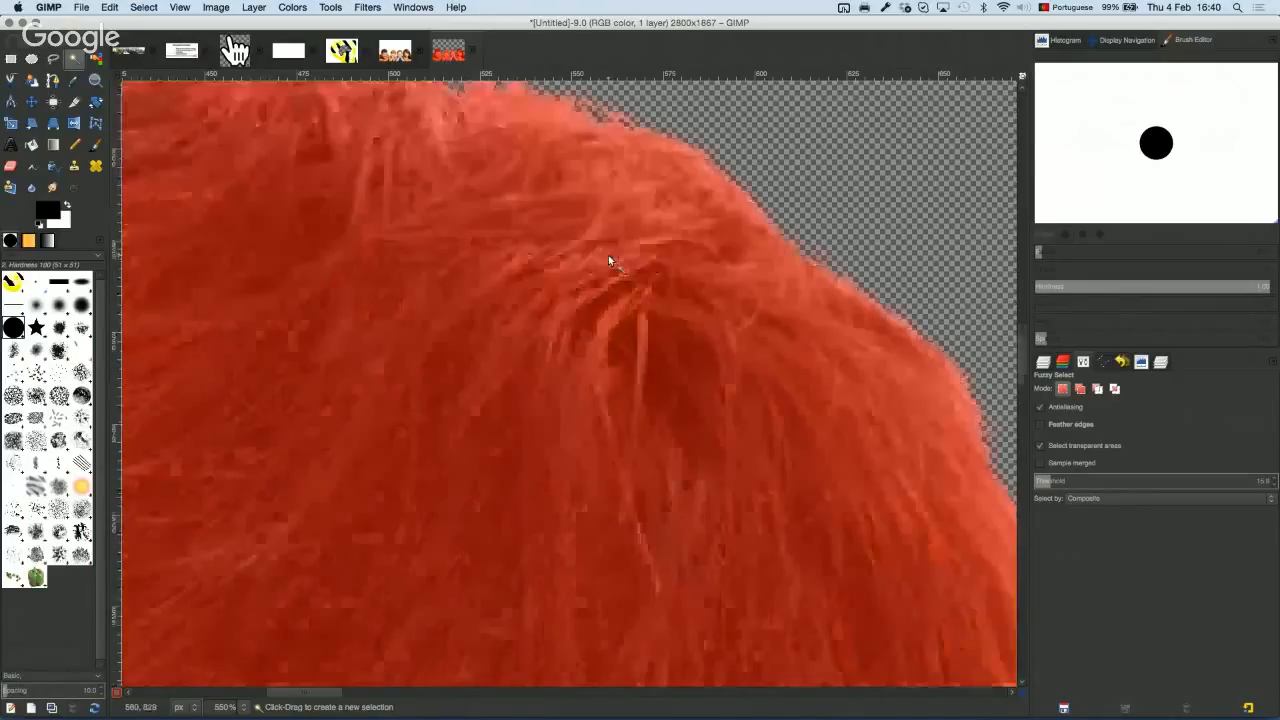
{"action": "scroll", "coordinate": [608, 260], "scroll_direction": "down", "scroll_amount": 2}
{"action": "scroll", "coordinate": [608, 260], "scroll_direction": "right", "scroll_amount": 3}
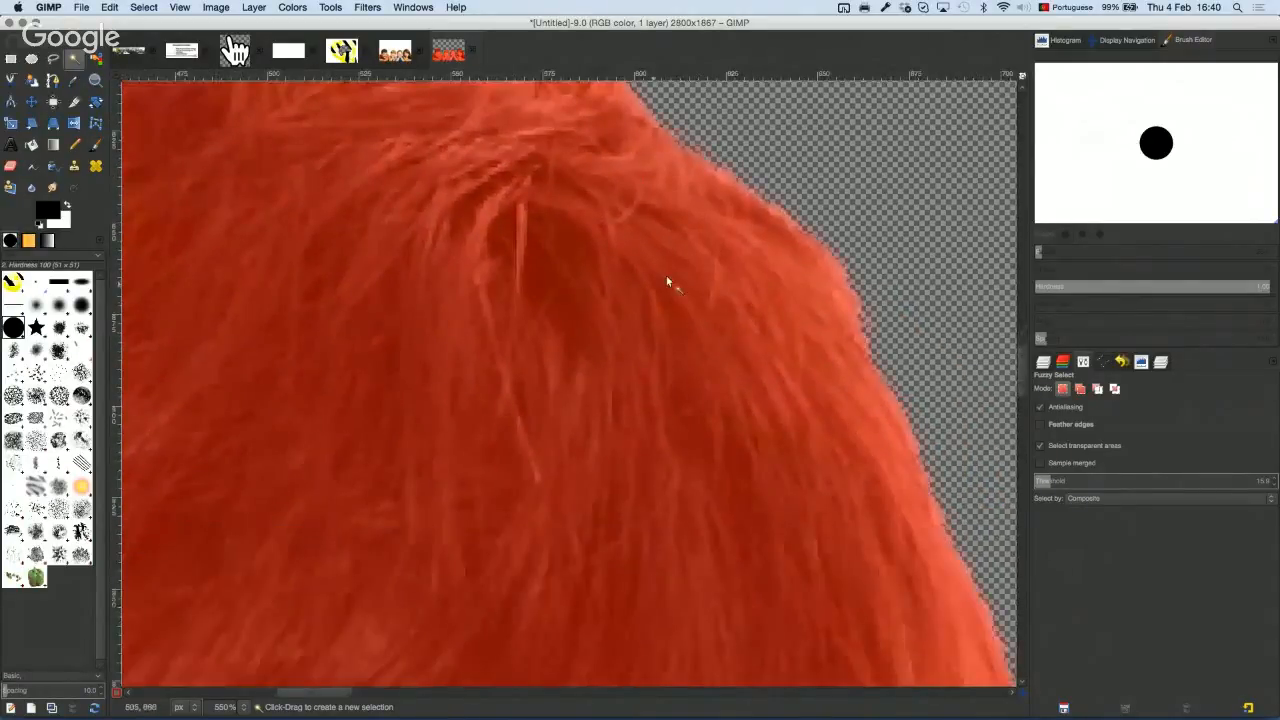
{"action": "scroll", "coordinate": [668, 283], "scroll_direction": "up", "scroll_amount": 4}
{"action": "scroll", "coordinate": [680, 284], "scroll_direction": "right", "scroll_amount": 2}
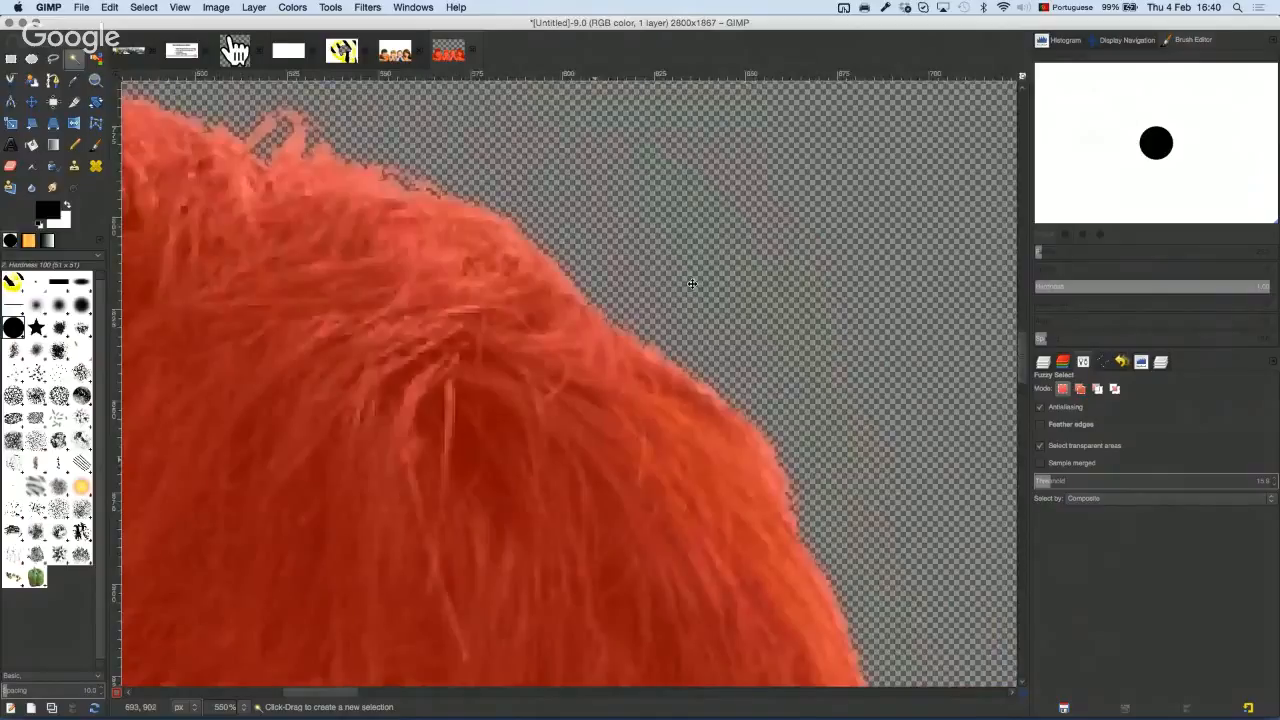
{"action": "scroll", "coordinate": [738, 306], "scroll_direction": "down", "scroll_amount": 3}
{"action": "scroll", "coordinate": [720, 300], "scroll_direction": "up", "scroll_amount": 1}
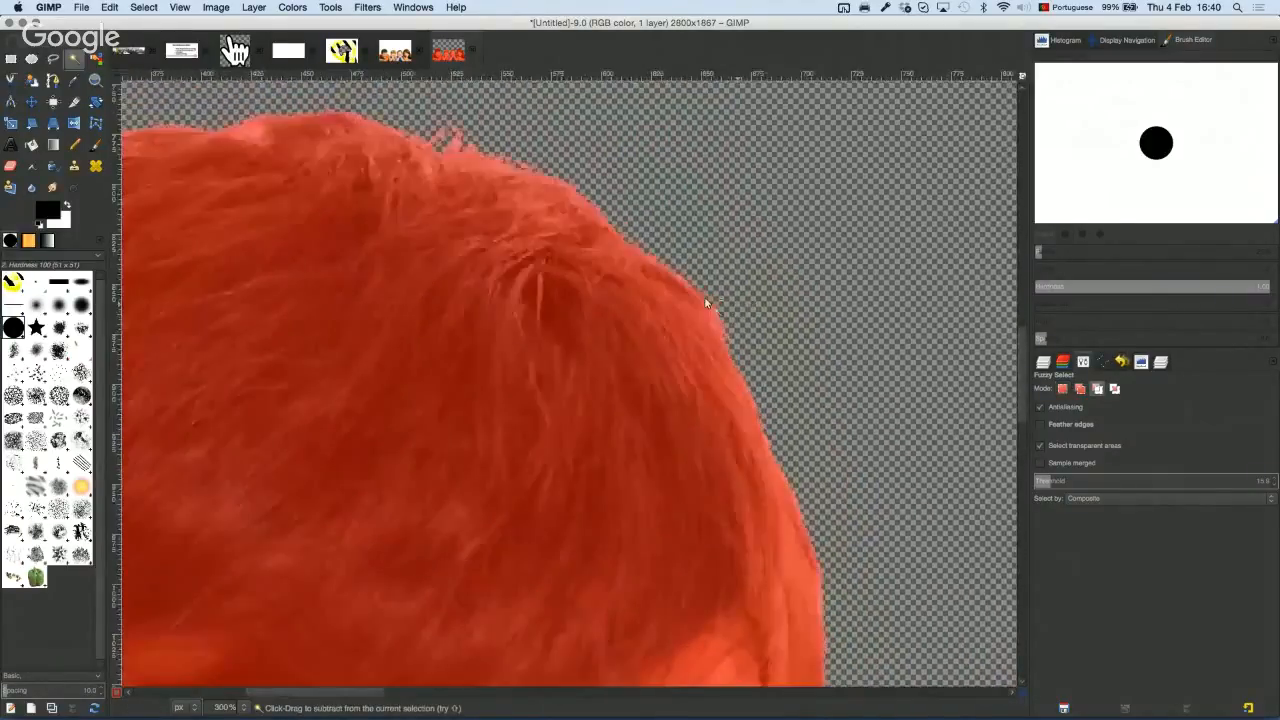
{"action": "scroll", "coordinate": [703, 300], "scroll_direction": "up", "scroll_amount": 5}
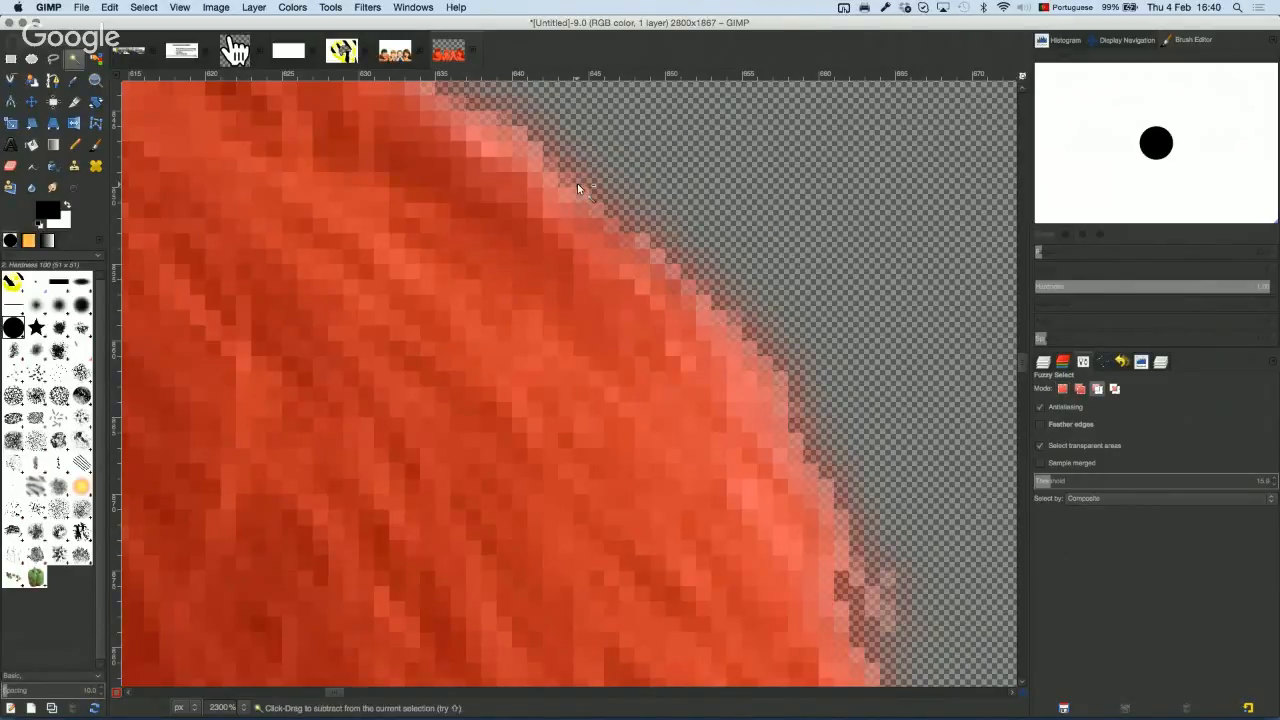
{"action": "scroll", "coordinate": [577, 185], "scroll_direction": "down", "scroll_amount": 2}
{"action": "scroll", "coordinate": [577, 210], "scroll_direction": "down", "scroll_amount": 3}
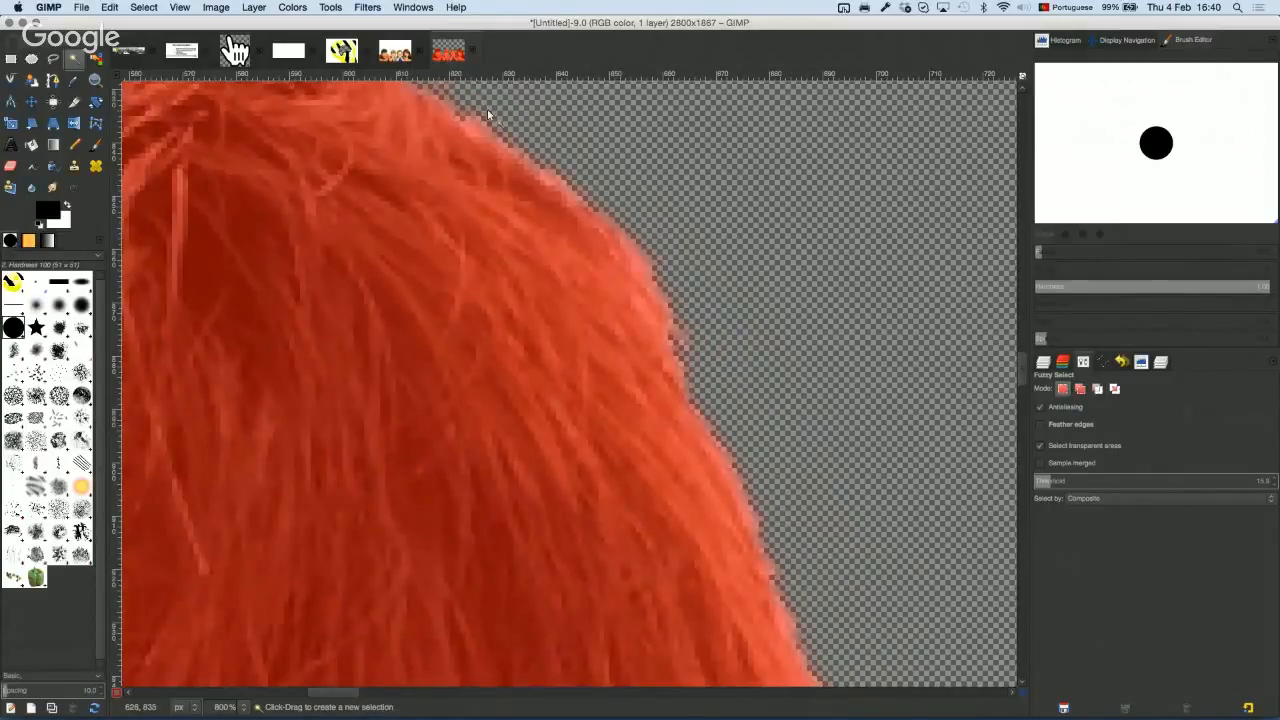
{"action": "left_click", "coordinate": [96, 144]}
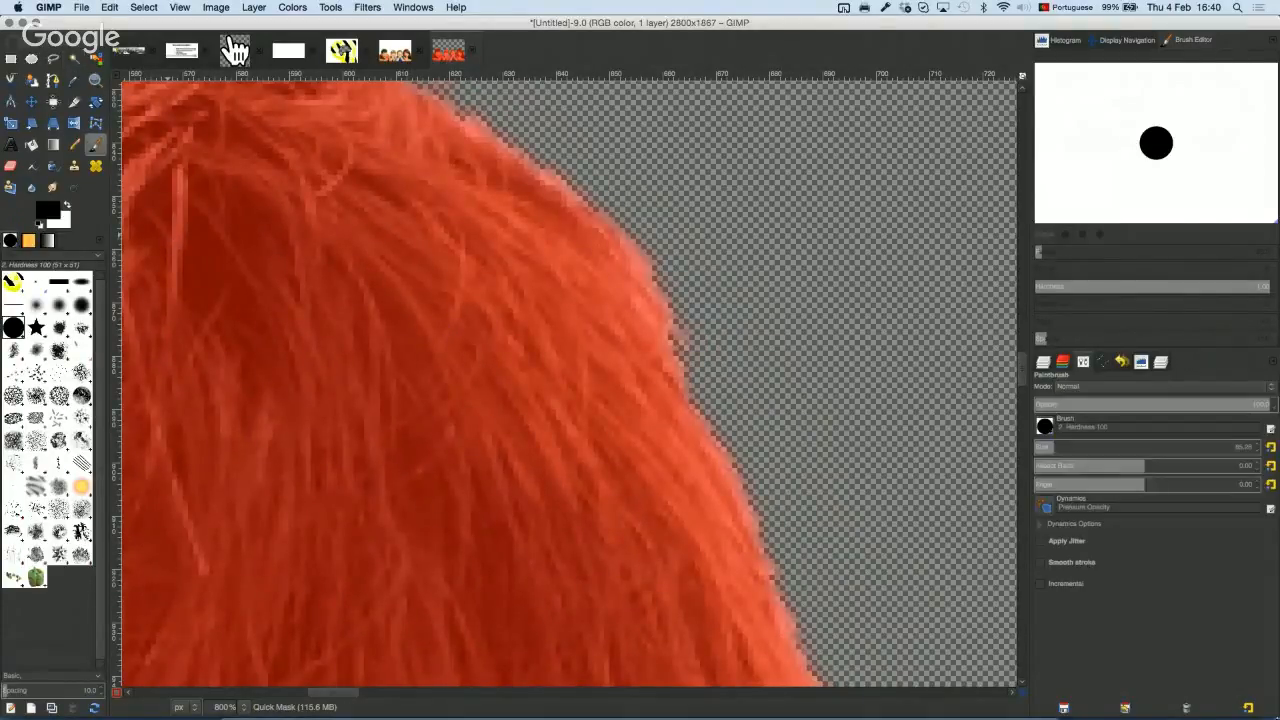
Step: Undo a stray brush stroke on the mask and turn Quick Mask back off
{"action": "key", "text": "ctrl+Down"}
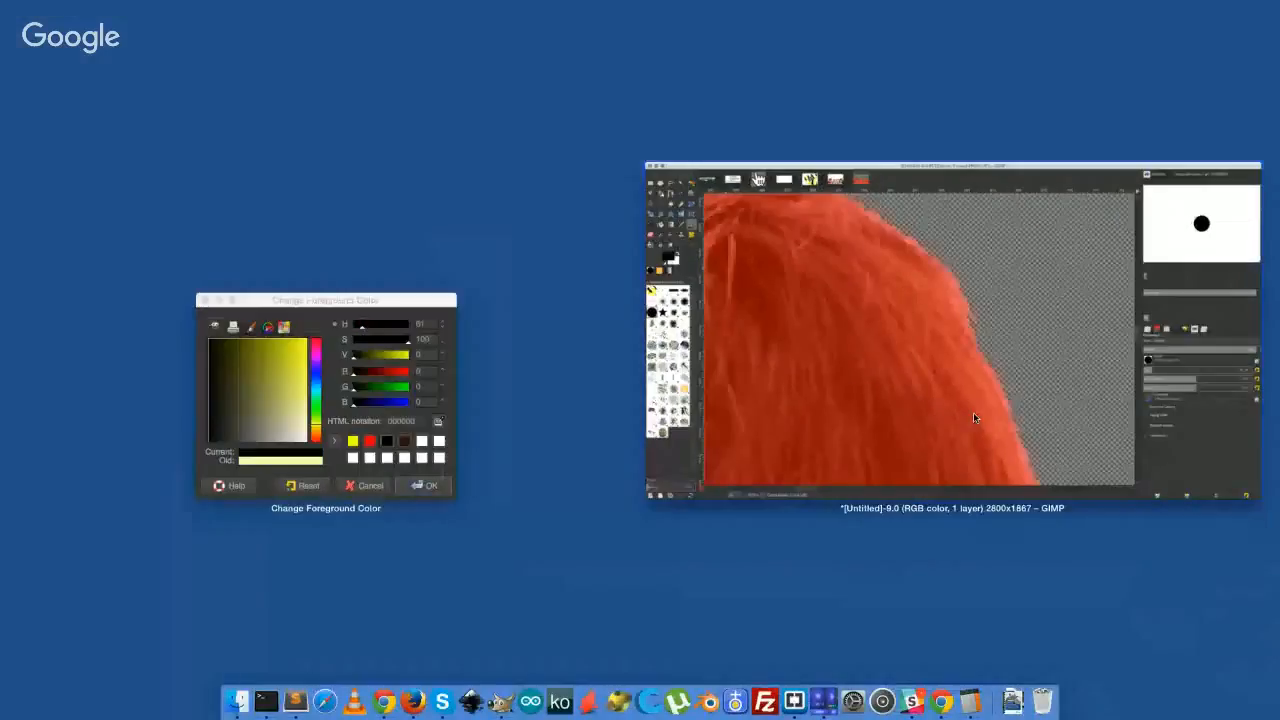
{"action": "left_click", "coordinate": [973, 418]}
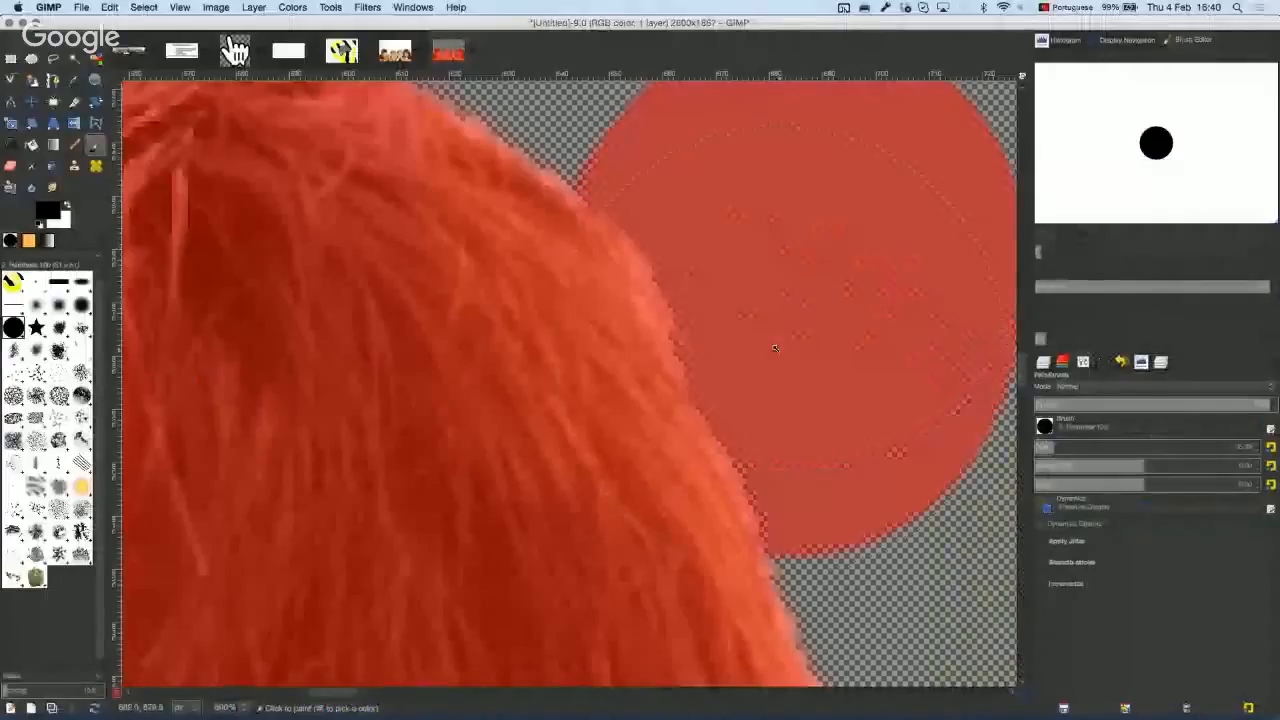
{"action": "scroll", "coordinate": [763, 355], "scroll_direction": "up", "scroll_amount": 1}
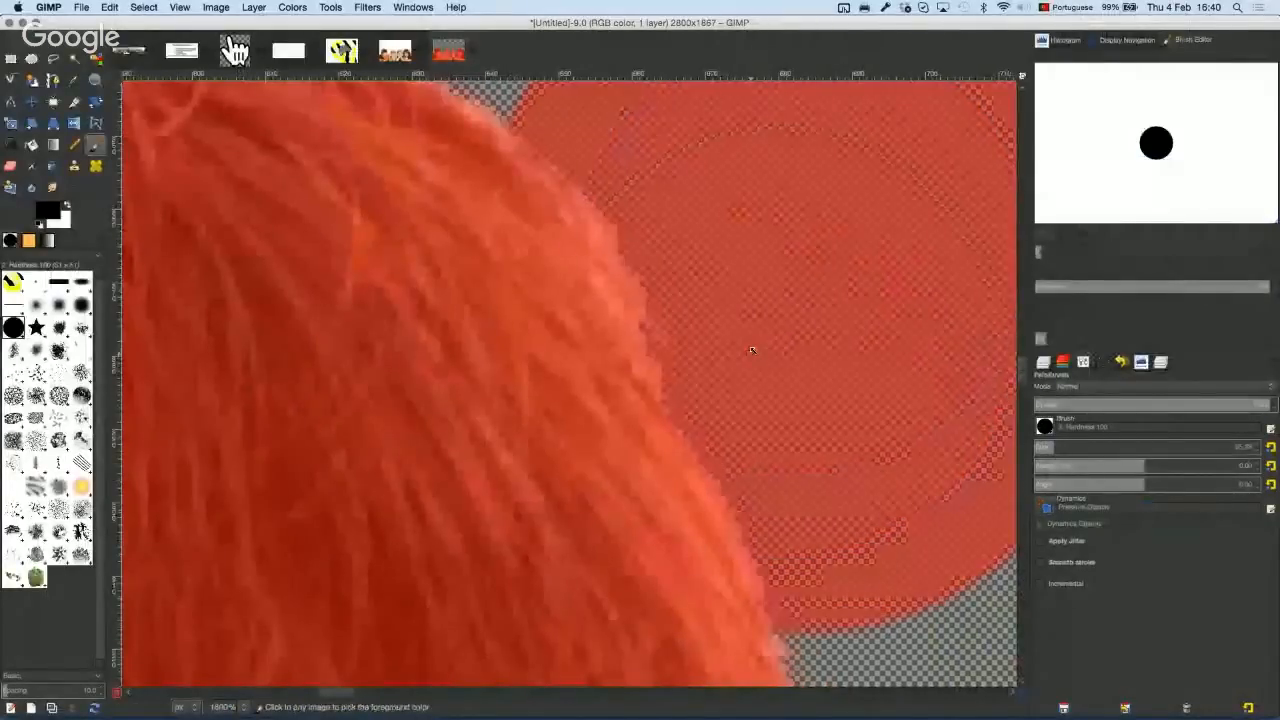
{"action": "scroll", "coordinate": [746, 354], "scroll_direction": "down", "scroll_amount": 5}
{"action": "left_click", "coordinate": [116, 690]}
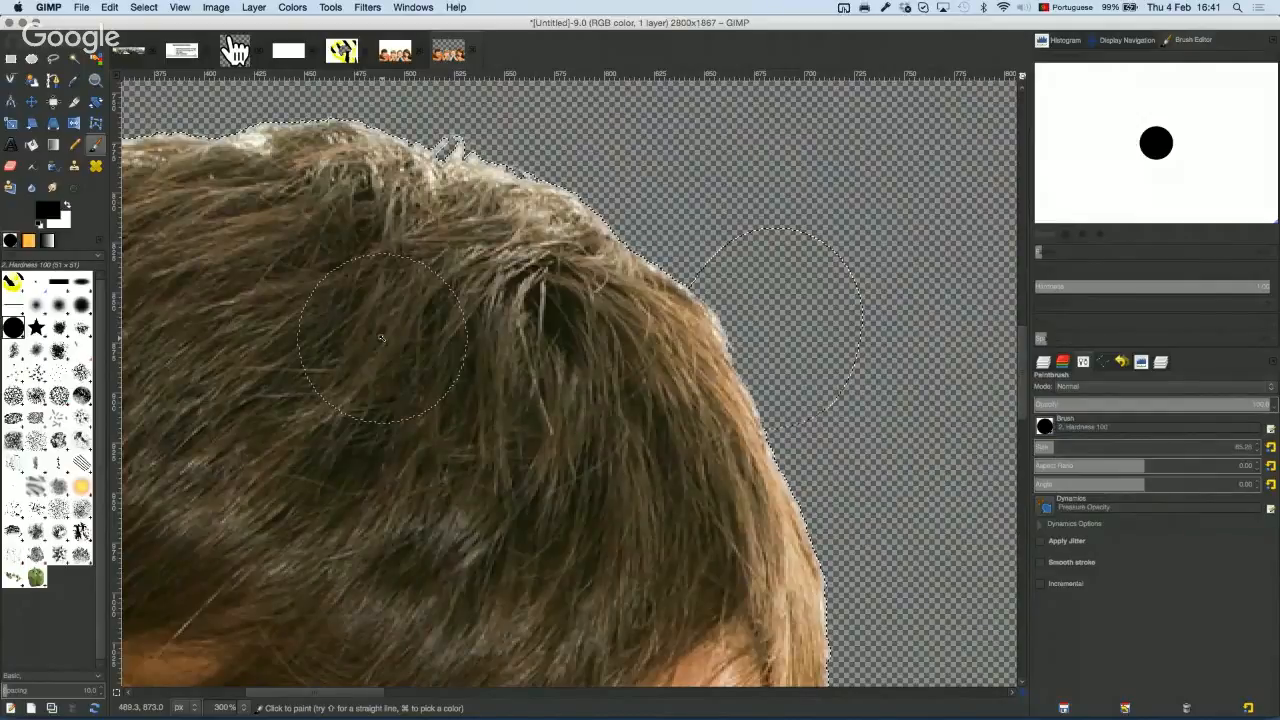
{"action": "key", "text": "super"}
{"action": "key", "text": "shift+q"}
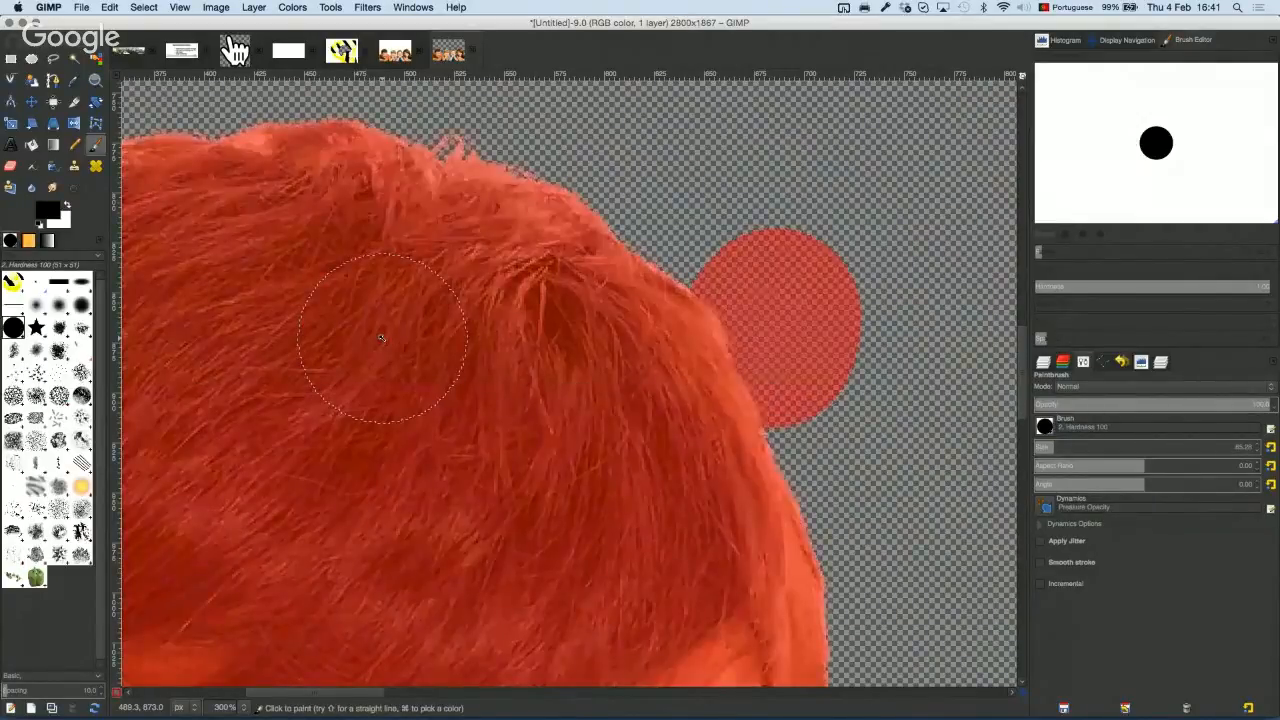
{"action": "key", "text": "super+z"}
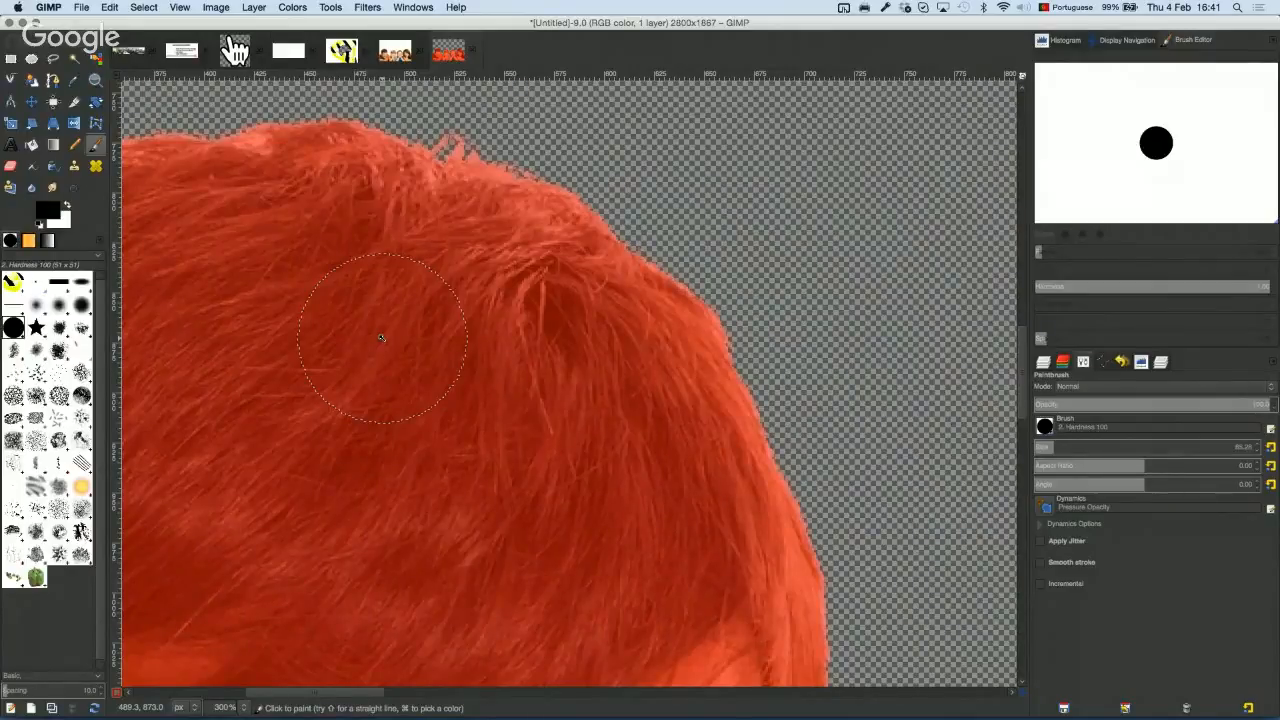
{"action": "left_click", "coordinate": [116, 691]}
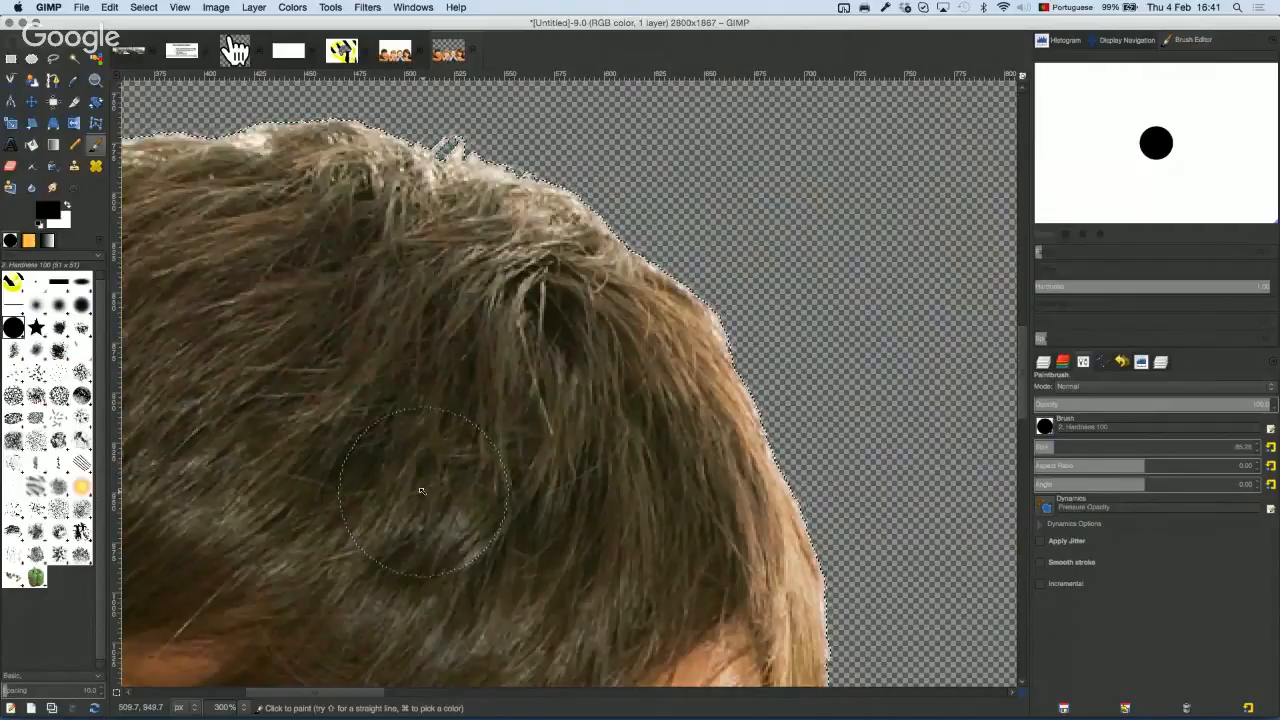
{"action": "scroll", "coordinate": [442, 487], "scroll_direction": "down", "scroll_amount": 6}
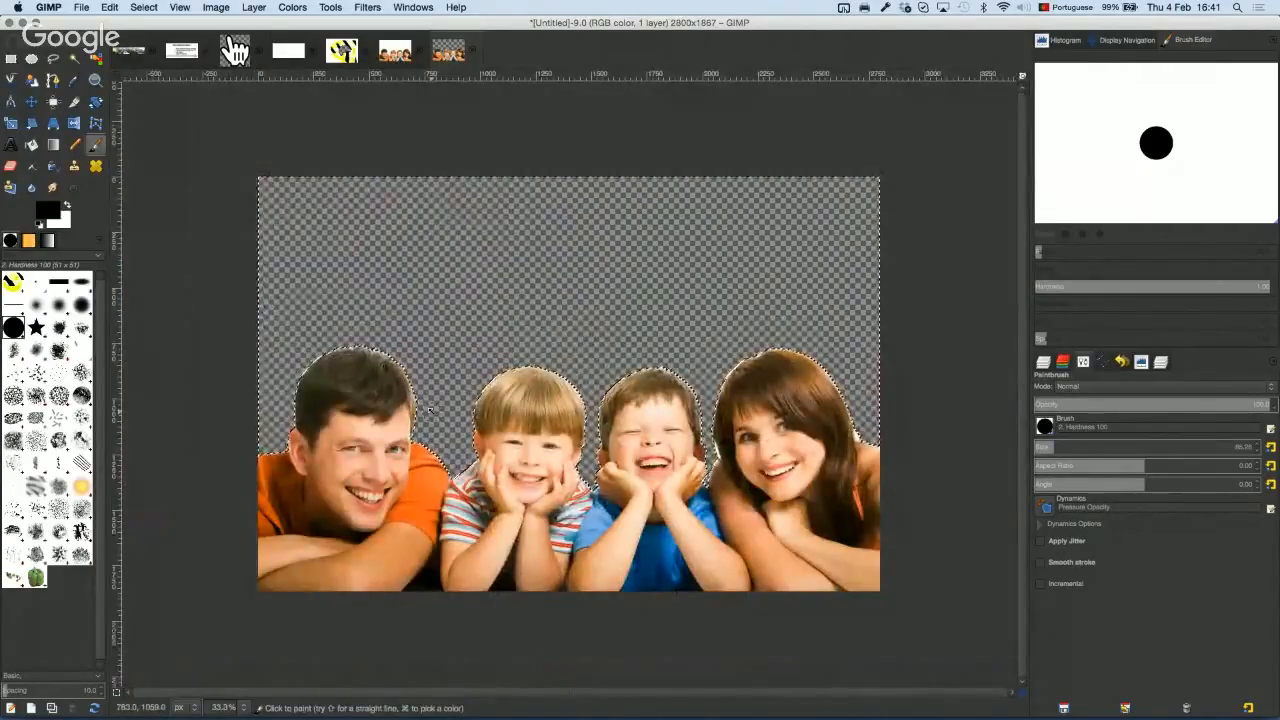
{"action": "key", "text": "super+shift+a"}
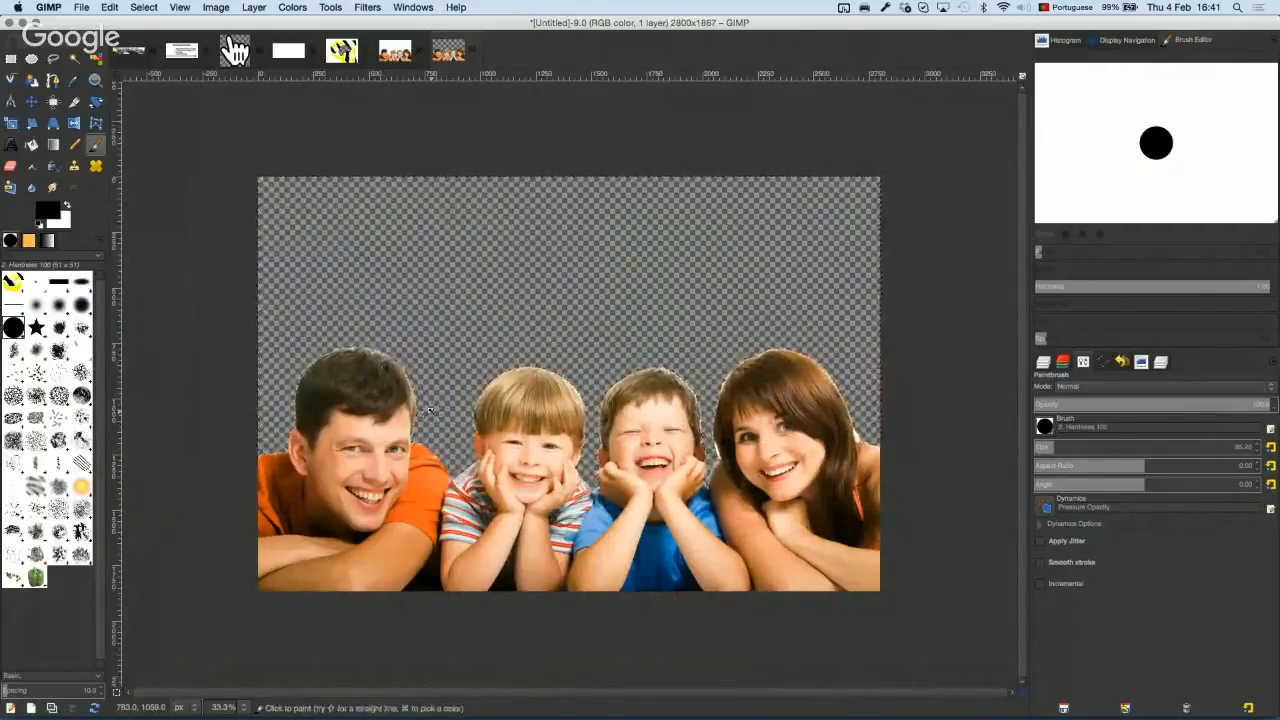
{"action": "key", "text": "super+Tab"}
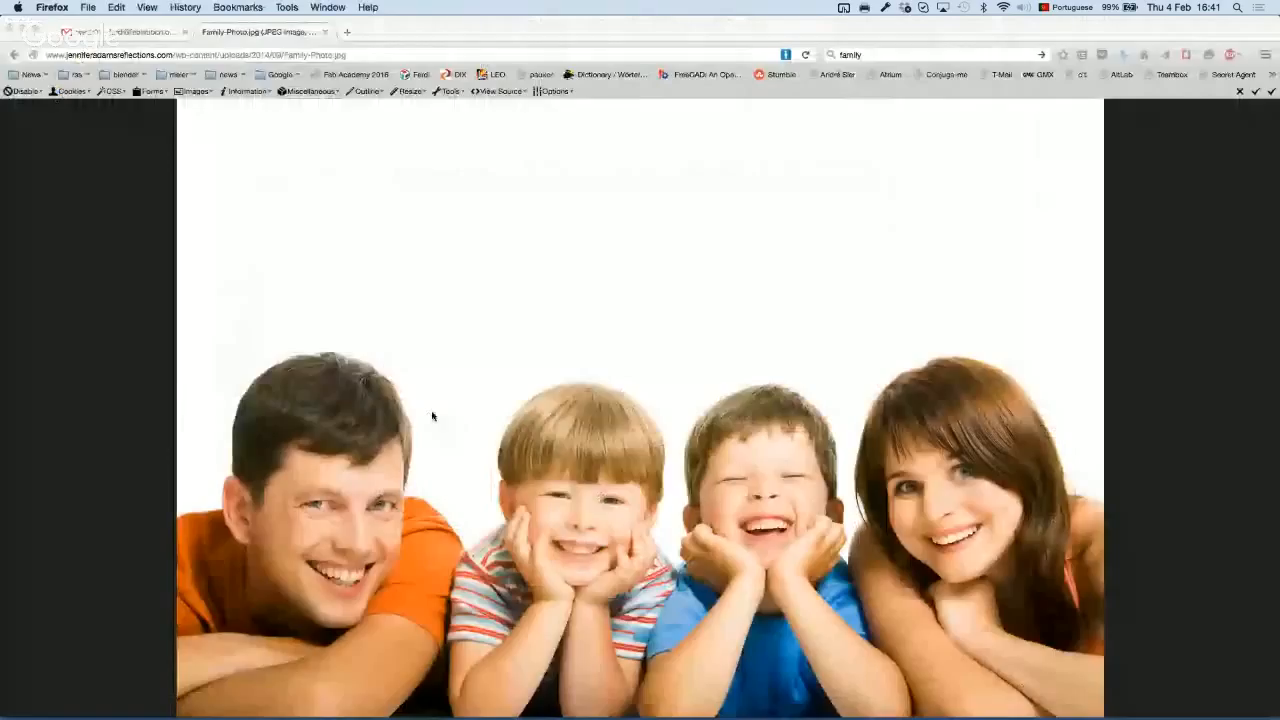
Step: Go back and run a Google Images search for 'landscape'
{"action": "left_click", "coordinate": [860, 55]}
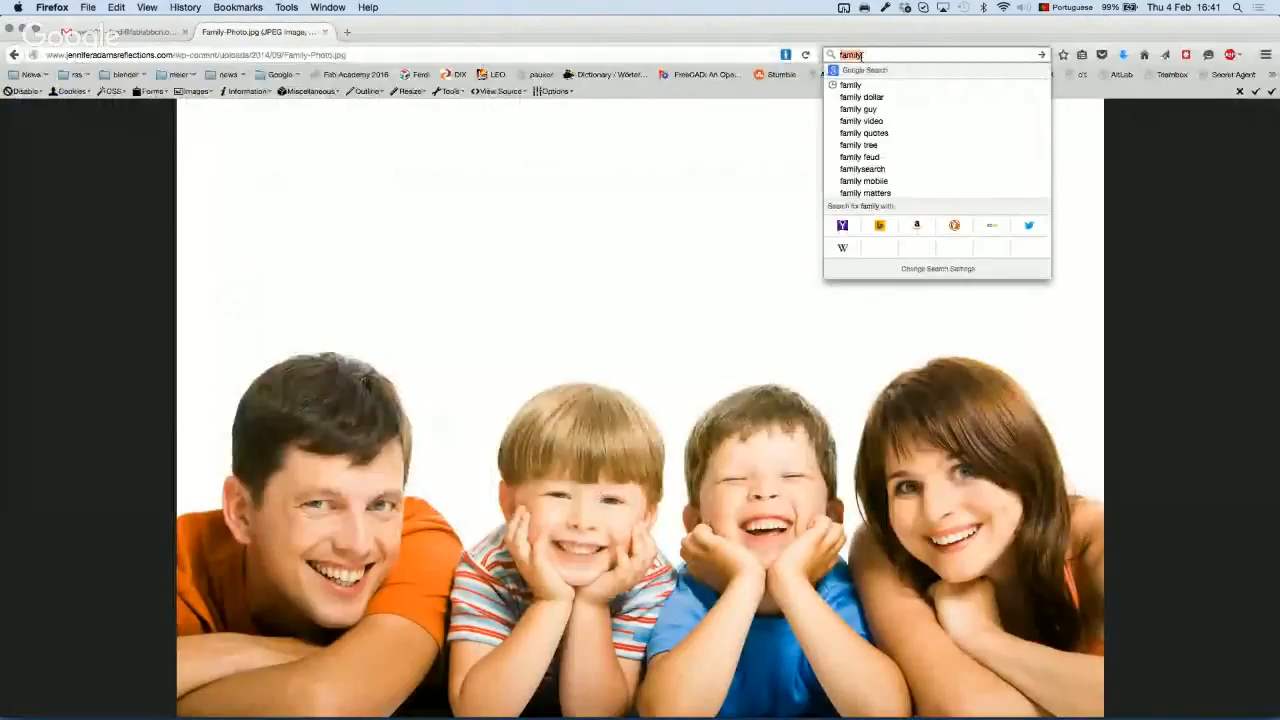
{"action": "left_click", "coordinate": [15, 56]}
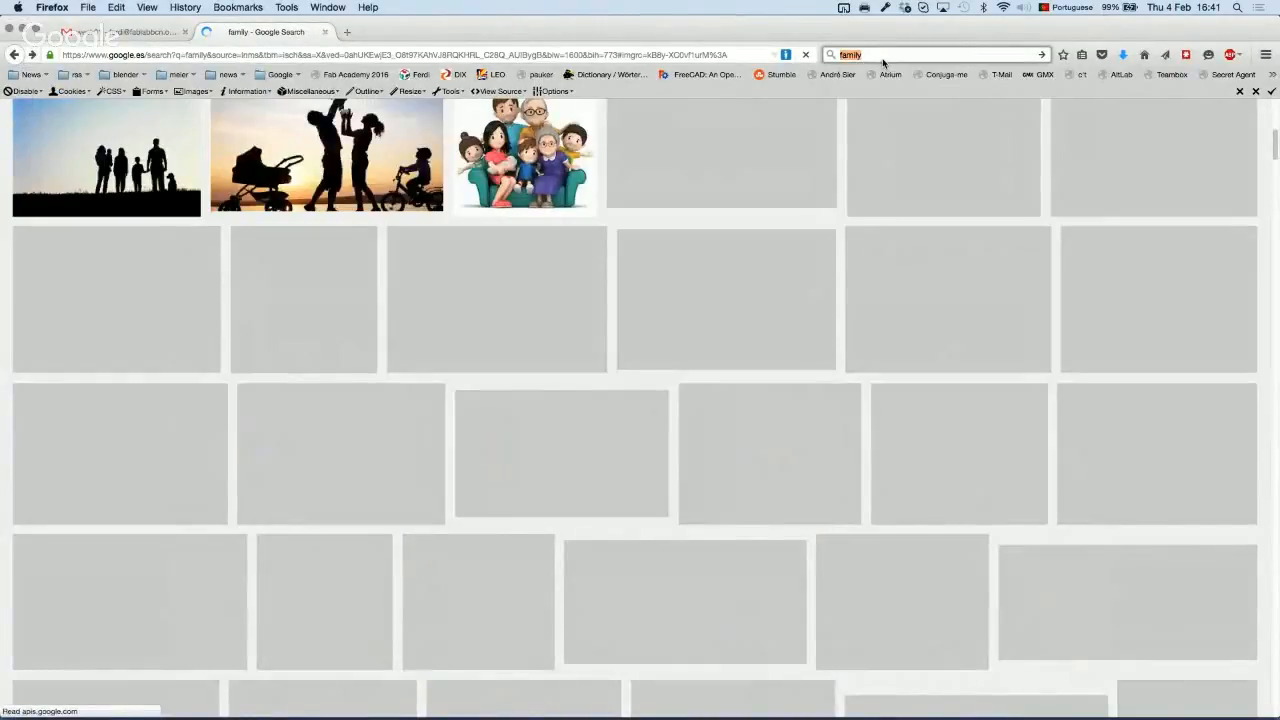
{"action": "type", "text": "landscape"}
{"action": "key", "text": "Return"}
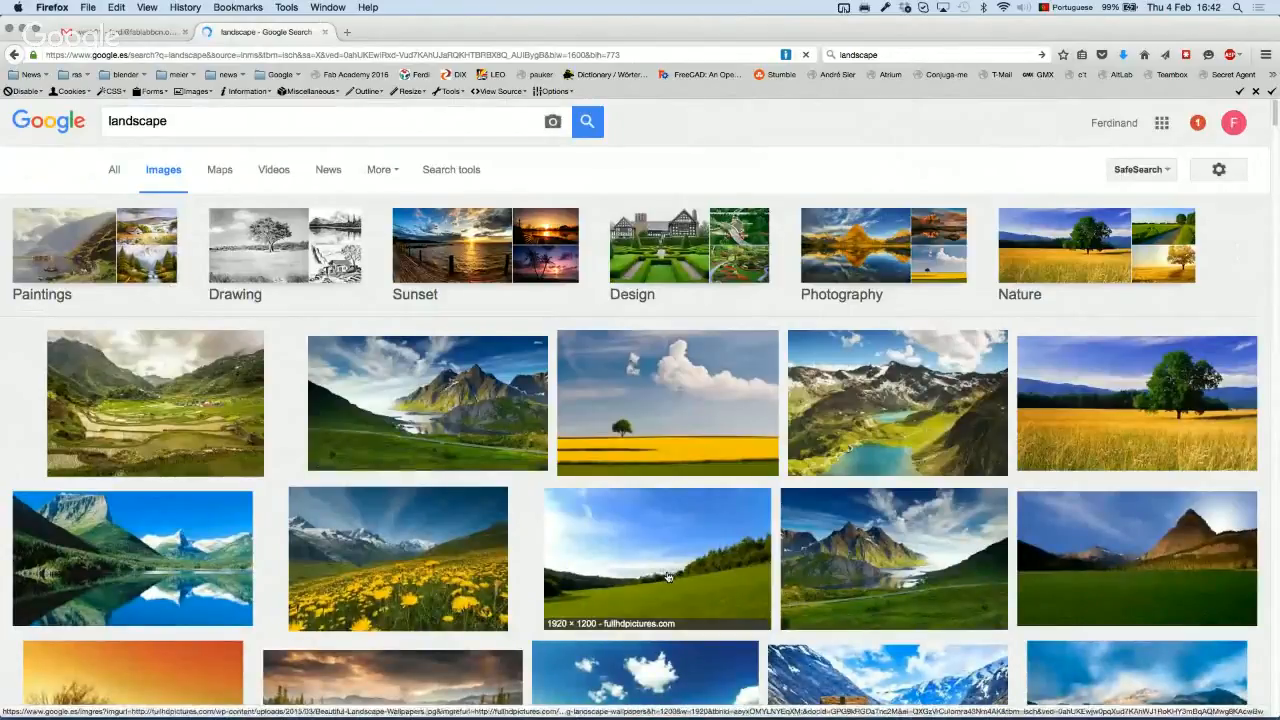
Step: Open the full-size meadow wallpaper and copy the image to the clipboard
{"action": "left_click", "coordinate": [667, 577]}
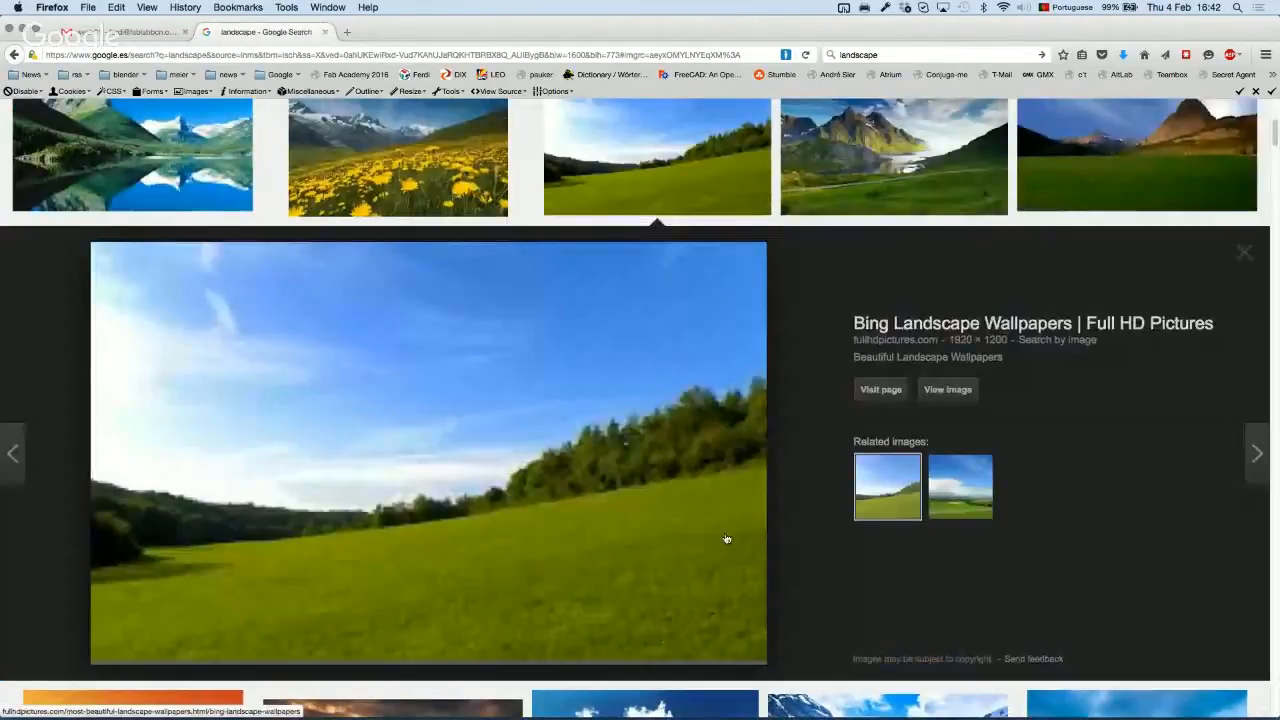
{"action": "left_click", "coordinate": [947, 389]}
{"action": "right_click", "coordinate": [632, 361]}
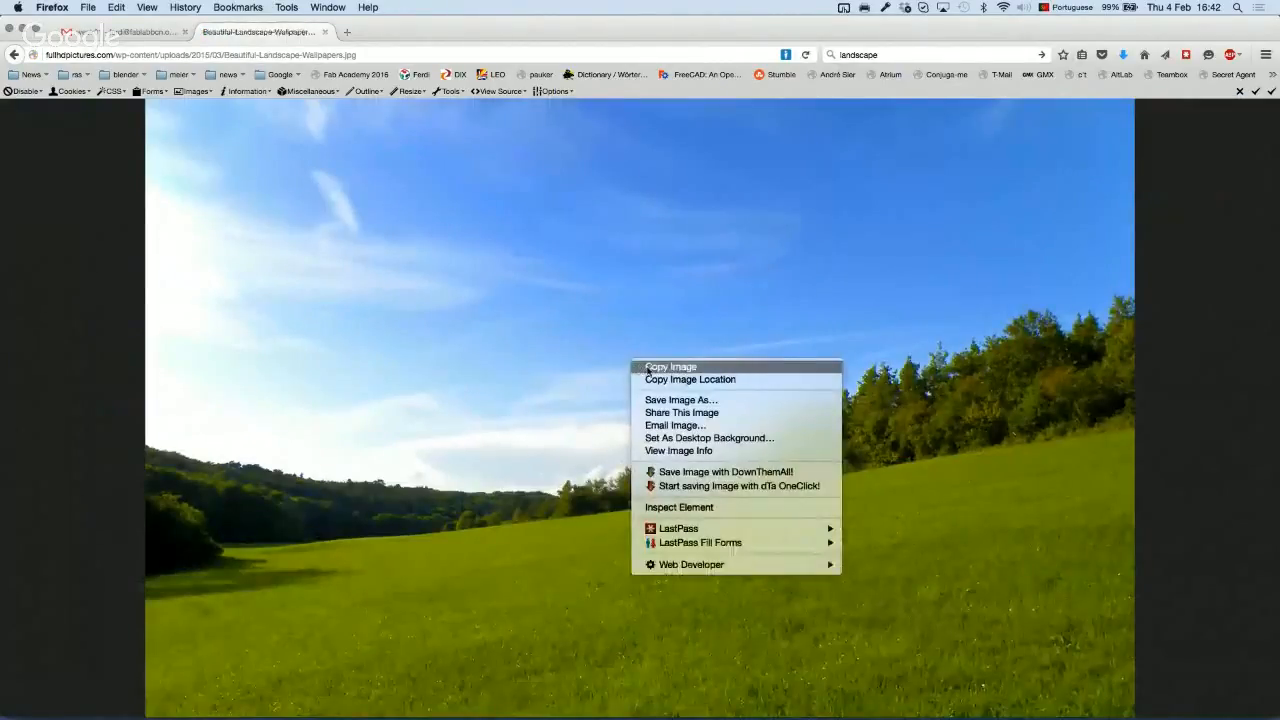
{"action": "left_click", "coordinate": [648, 368]}
{"action": "key", "text": "super+Tab"}
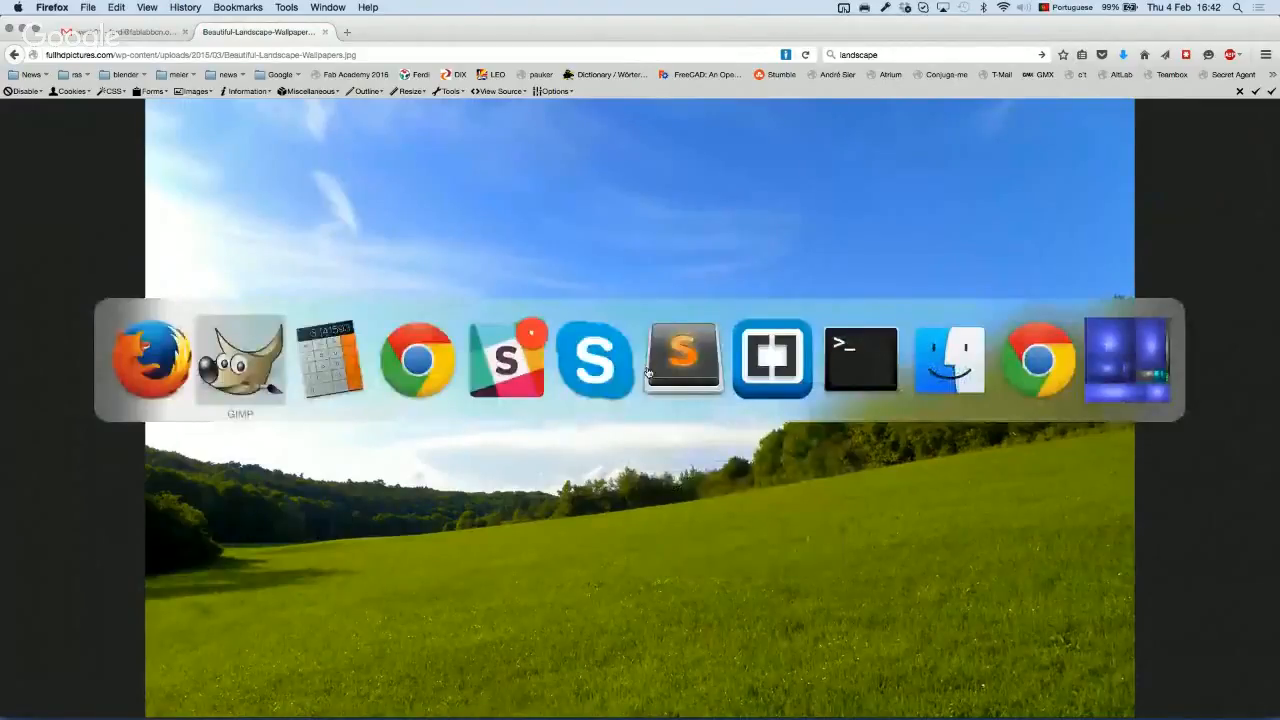
Step: Paste the meadow as a new 1920×1200 image and copy the entire family cut-out
{"action": "key", "text": "super+shift+v"}
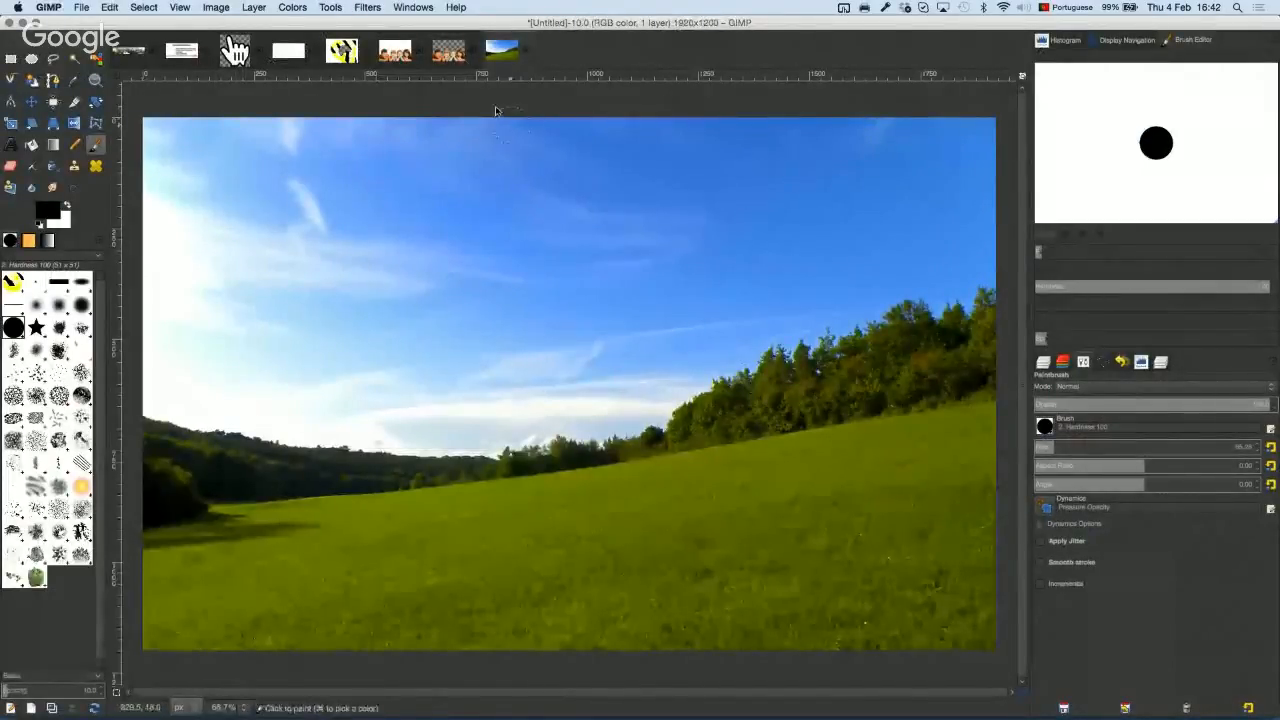
{"action": "left_click", "coordinate": [448, 52]}
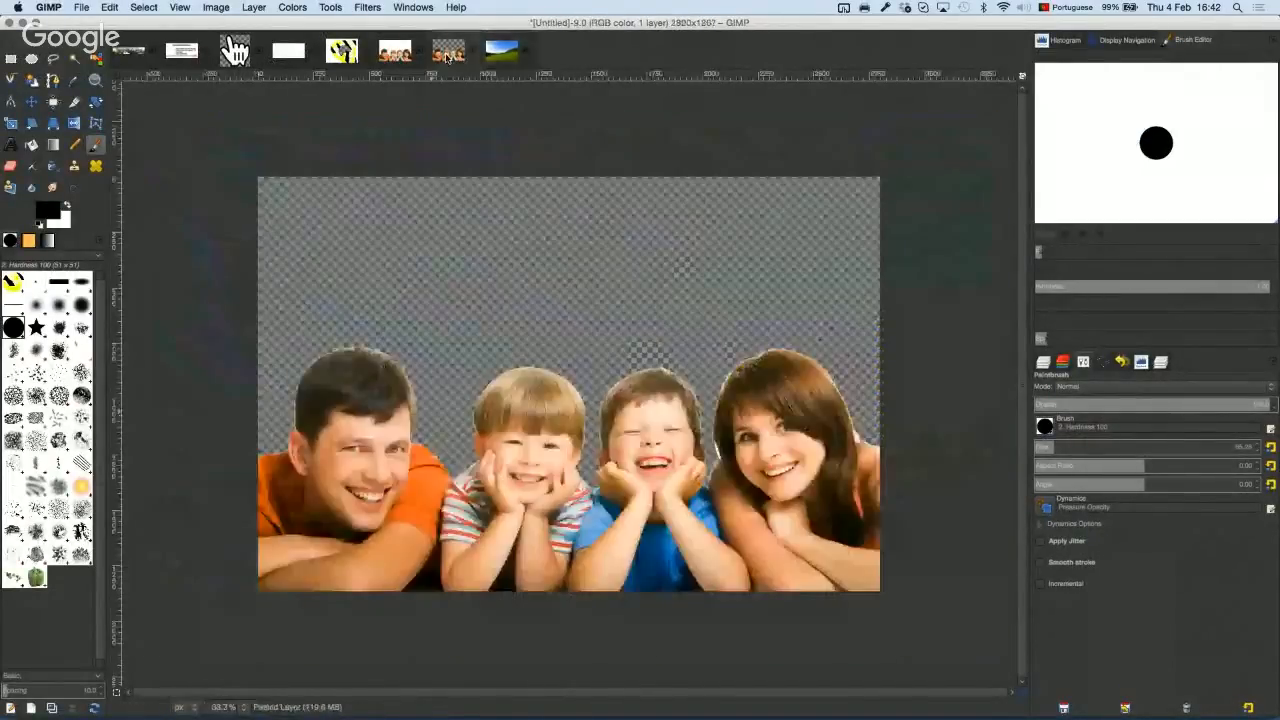
{"action": "key", "text": "super+a"}
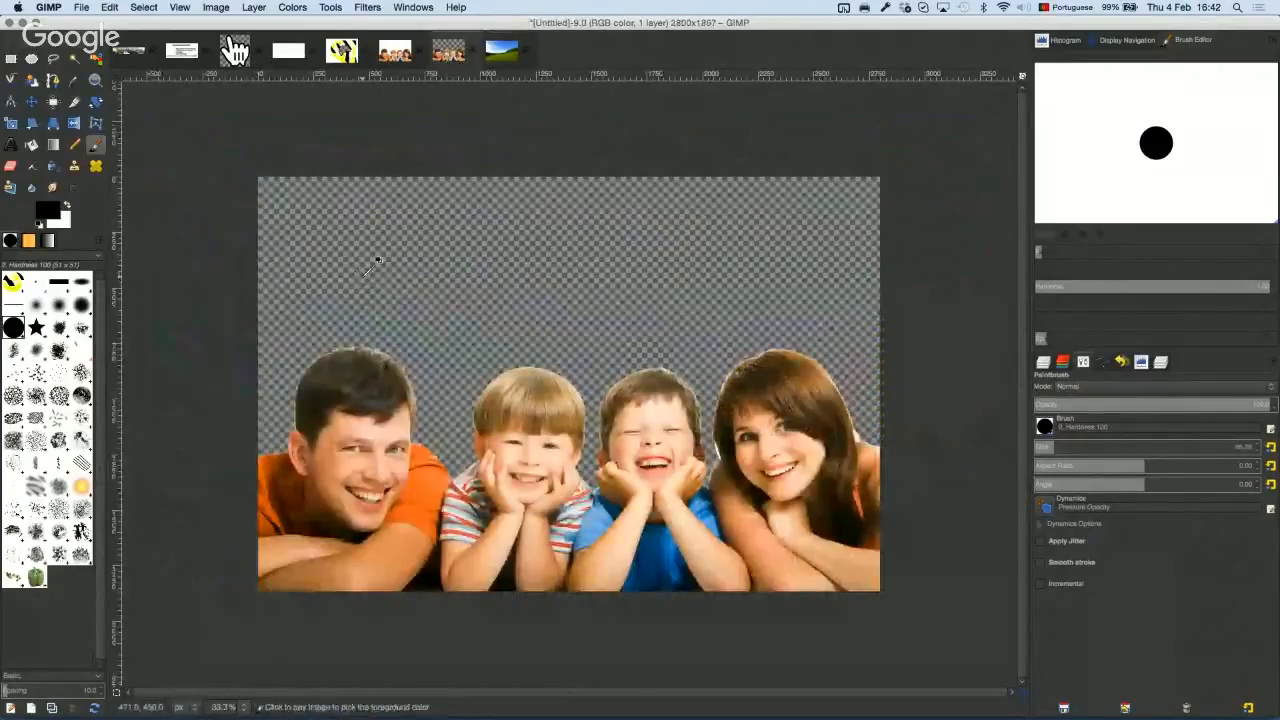
{"action": "left_click", "coordinate": [146, 8]}
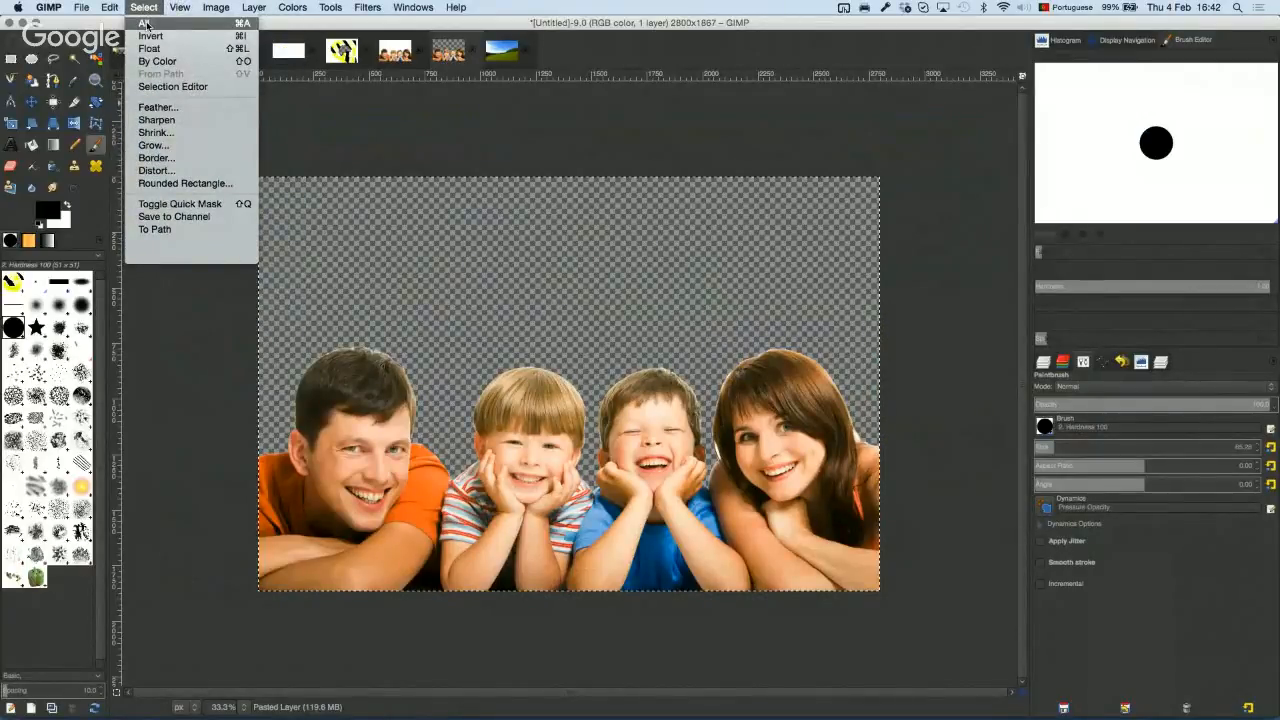
{"action": "mouse_move", "coordinate": [110, 8]}
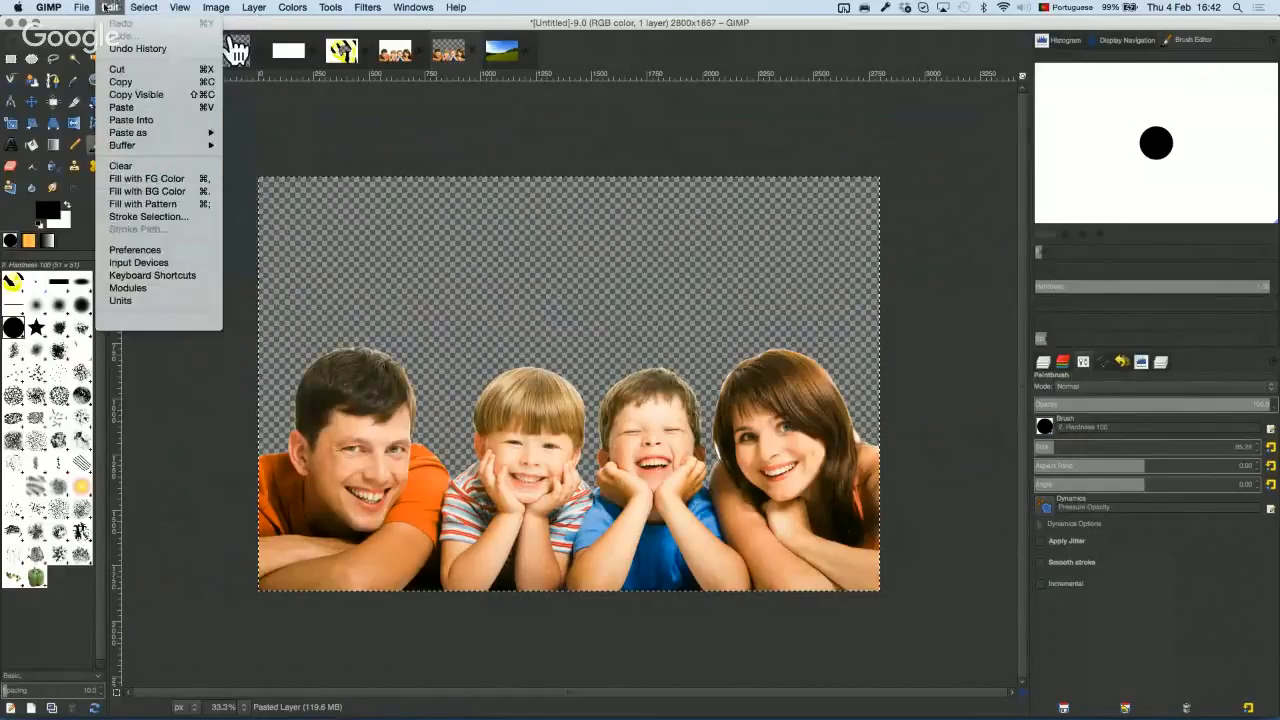
{"action": "left_click", "coordinate": [134, 82]}
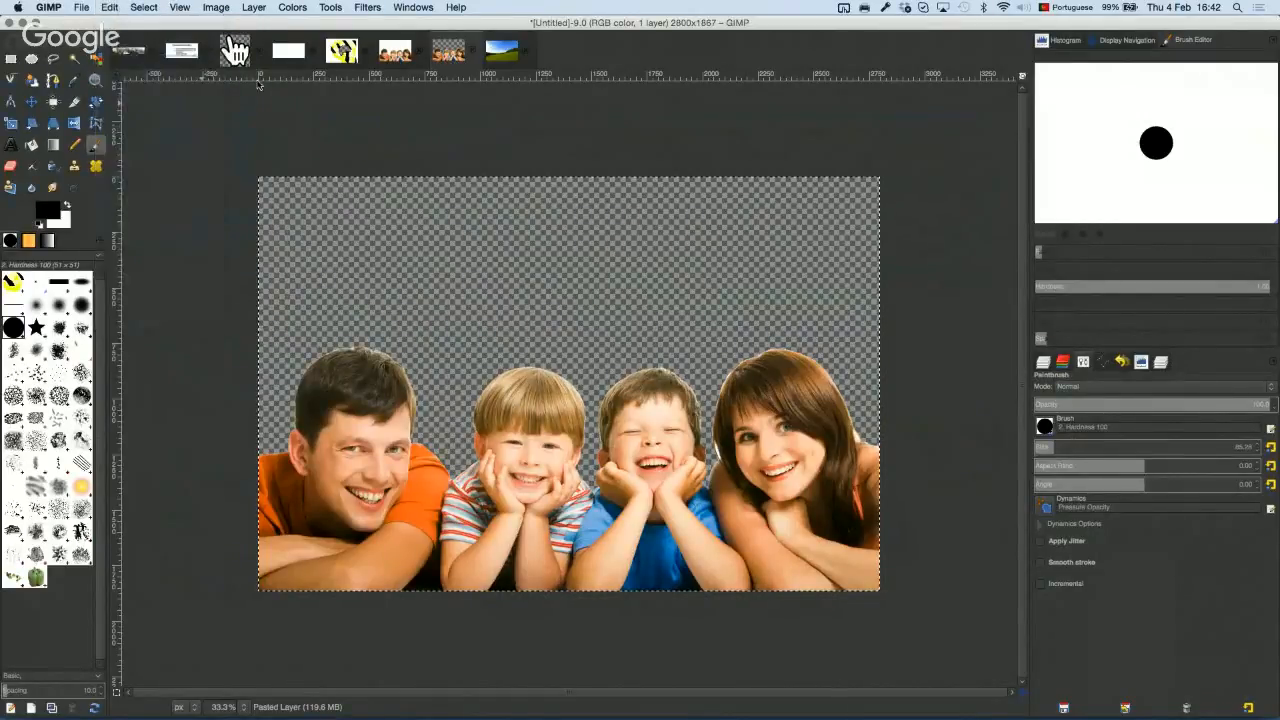
{"action": "left_click", "coordinate": [503, 52]}
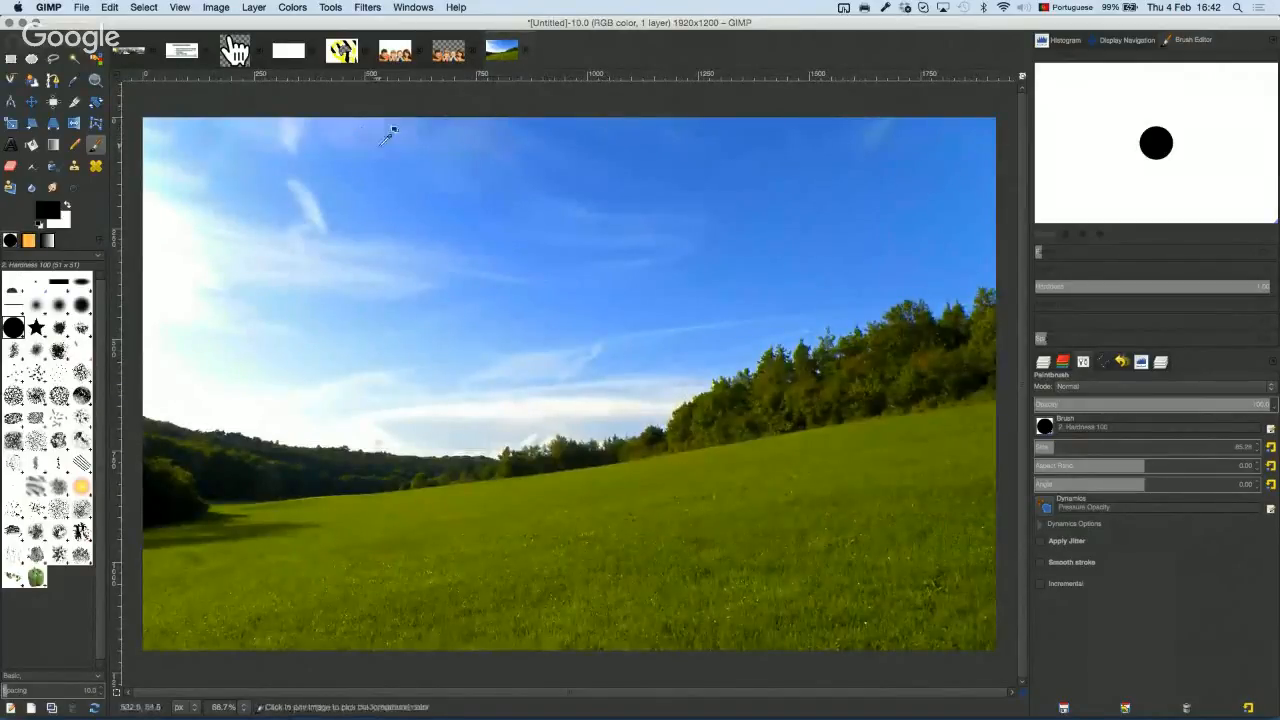
Step: Paste the family cut-out onto the meadow and make it a new layer
{"action": "key", "text": "super+v"}
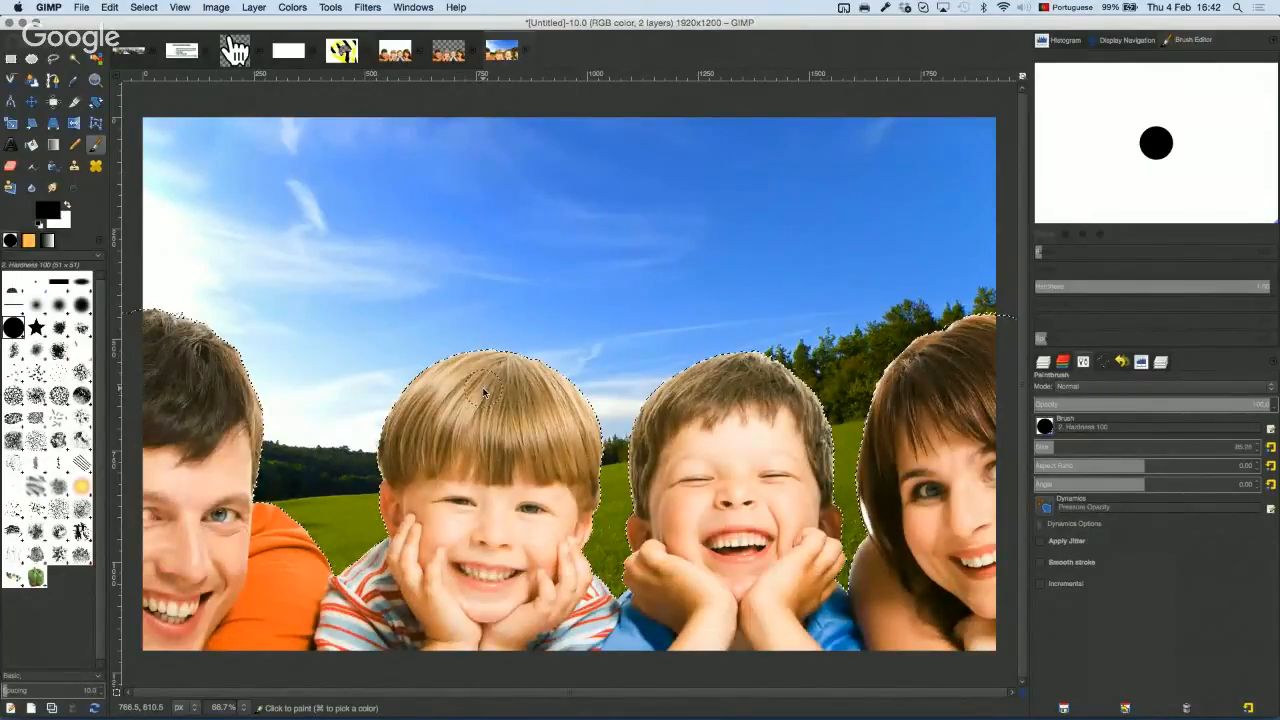
{"action": "key", "text": "super"}
{"action": "key", "text": "super"}
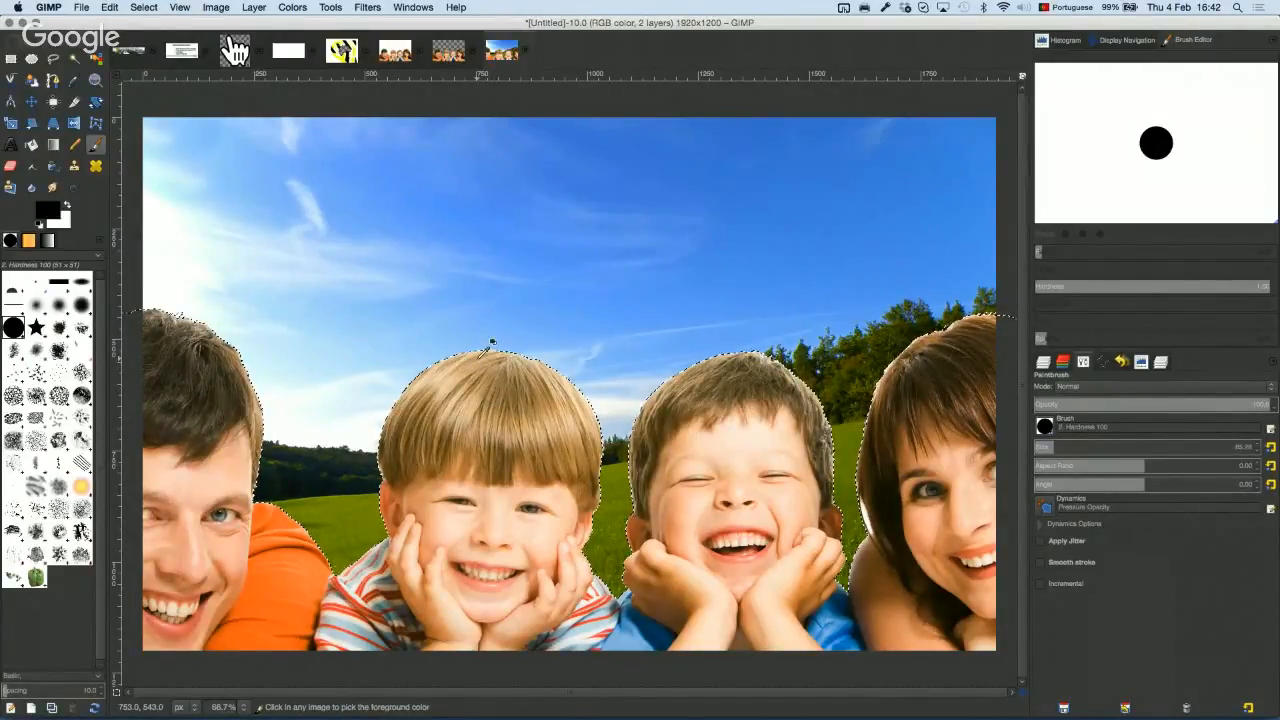
{"action": "left_click", "coordinate": [1043, 364]}
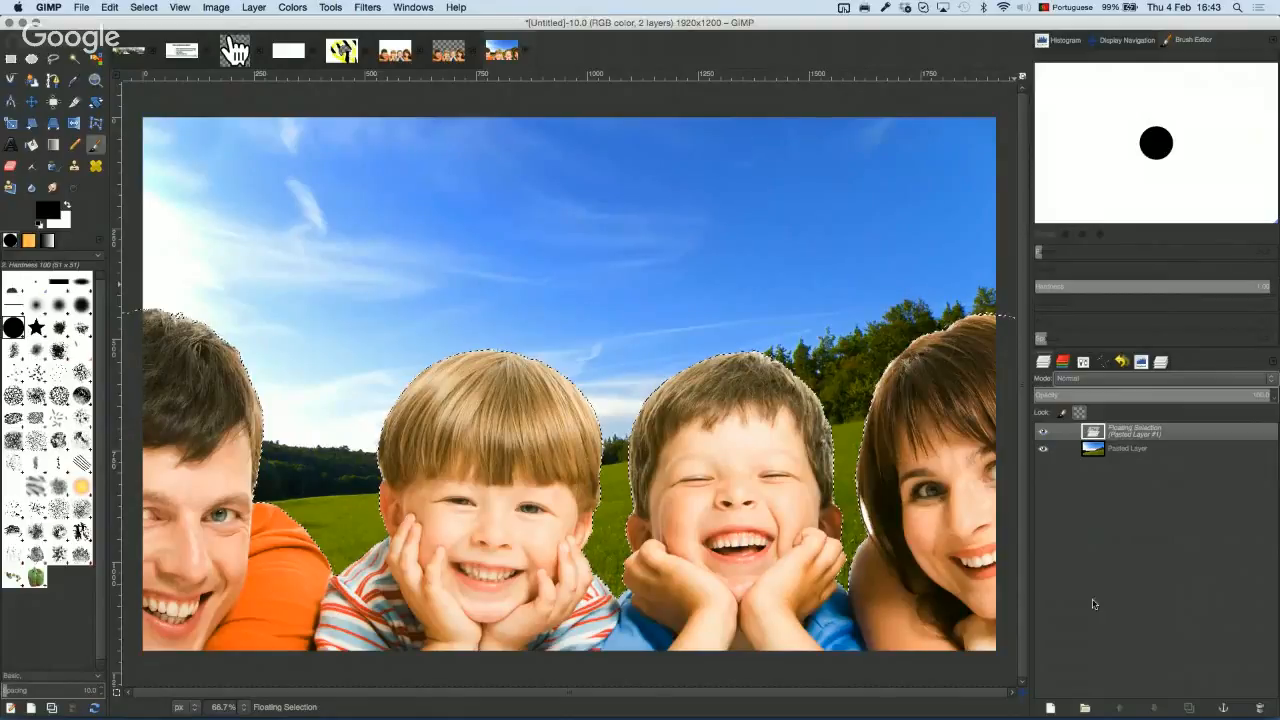
{"action": "left_click", "coordinate": [1050, 709]}
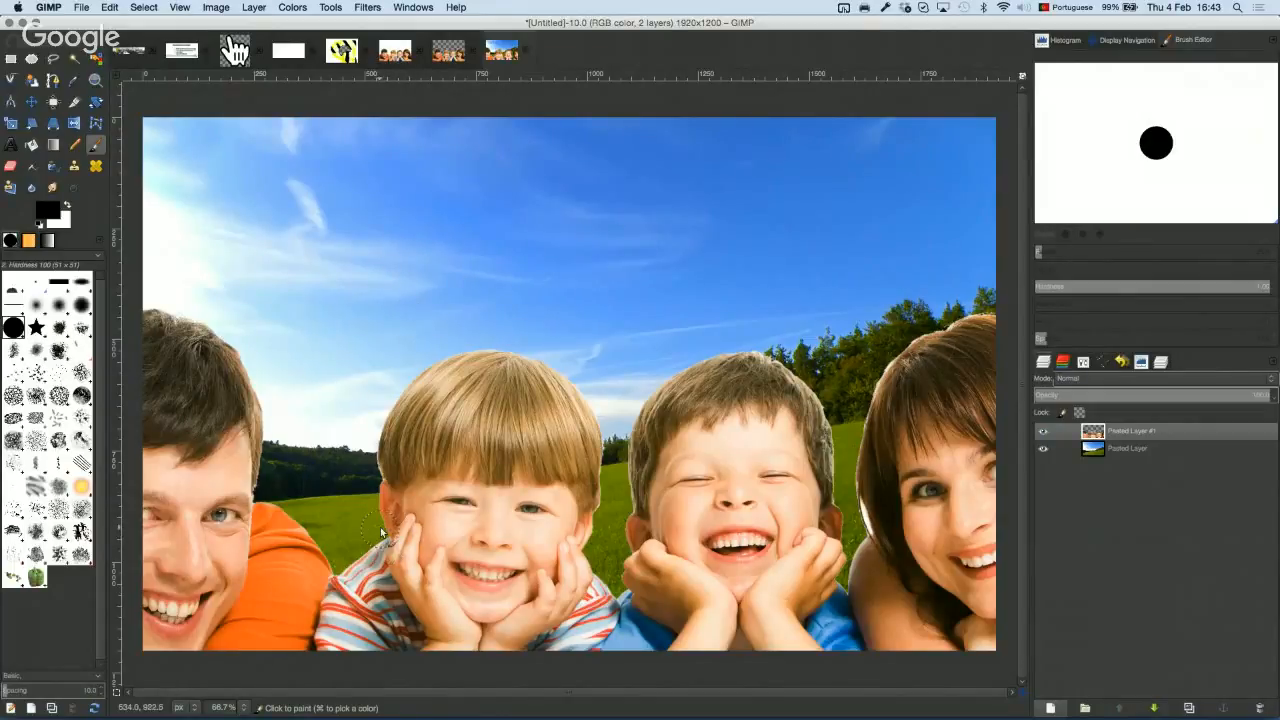
Step: Zoom in to inspect the boy's hair edge against the meadow composite
{"action": "key", "text": "minus"}
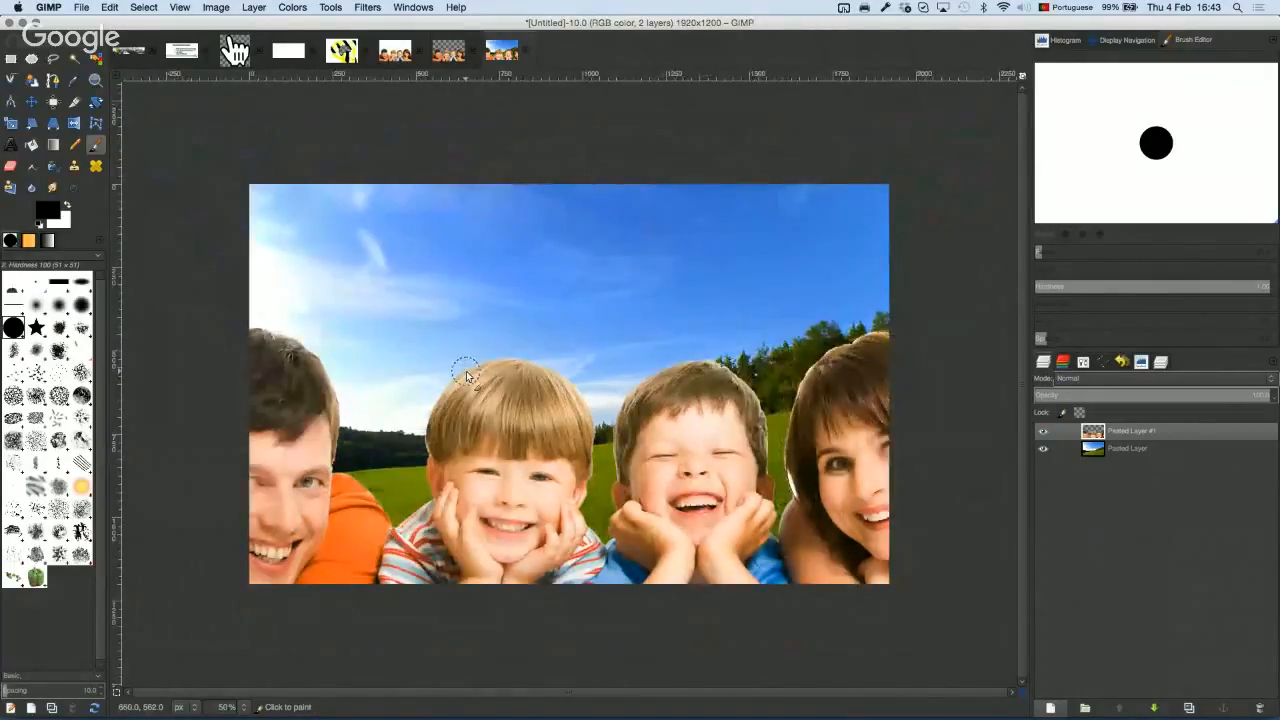
{"action": "key", "text": "1"}
{"action": "key", "text": "plus"}
{"action": "key", "text": "plus"}
{"action": "key", "text": "plus"}
{"action": "key", "text": "plus"}
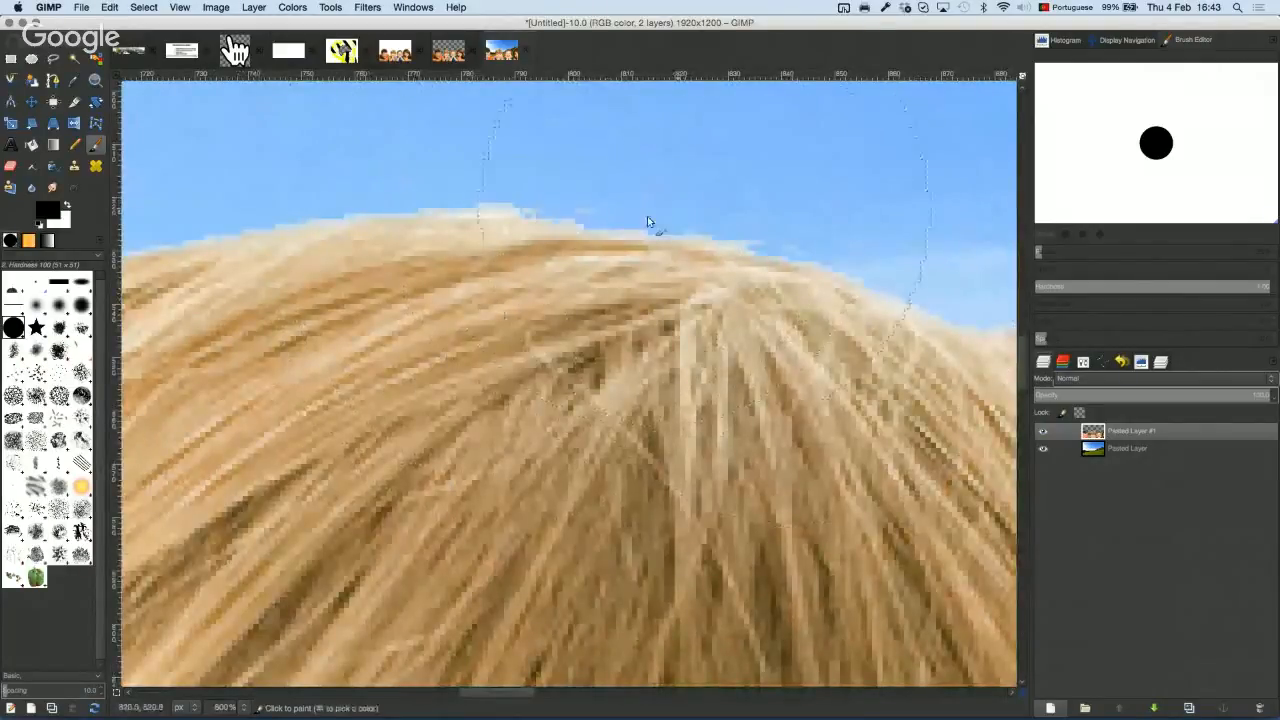
{"action": "key", "text": "plus"}
{"action": "key", "text": "minus"}
{"action": "key", "text": "minus"}
{"action": "key", "text": "minus"}
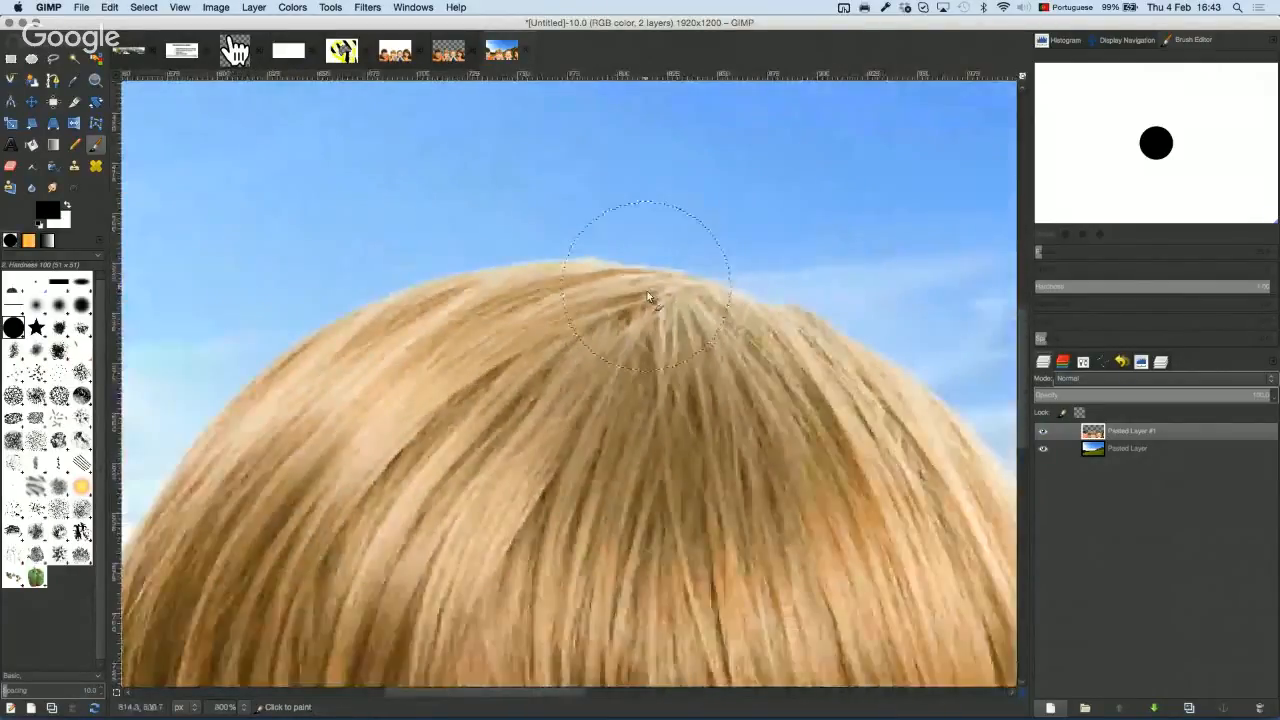
{"action": "key", "text": "1"}
{"action": "key", "text": "minus"}
{"action": "key", "text": "minus"}
{"action": "key", "text": "minus"}
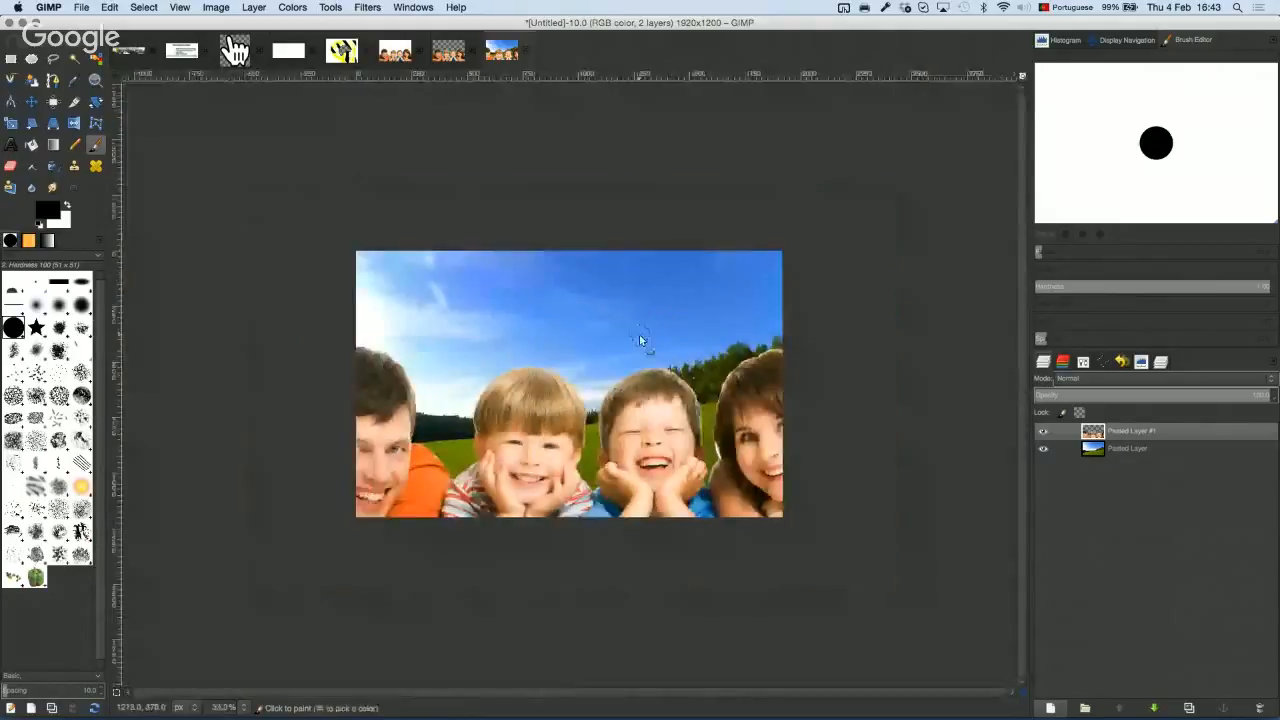
{"action": "left_click_drag", "start_coordinate": [629, 393], "coordinate": [609, 352]}
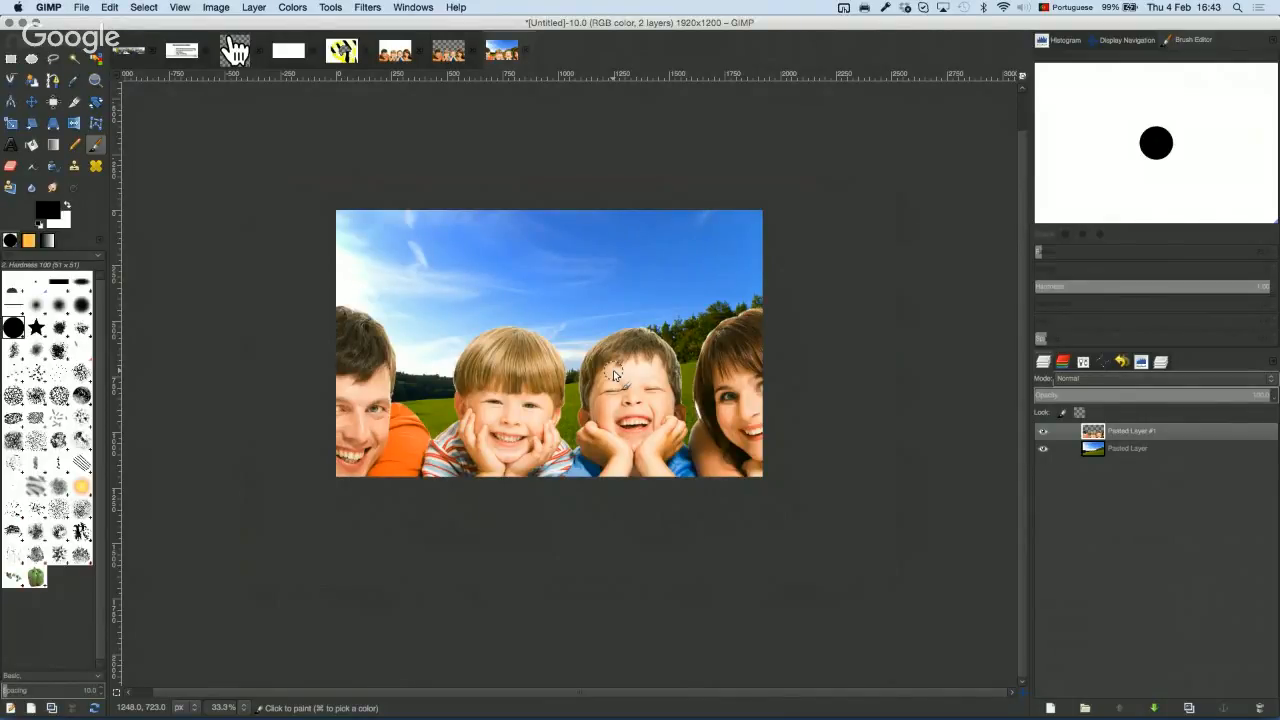
{"action": "key", "text": "plus"}
{"action": "key", "text": "plus"}
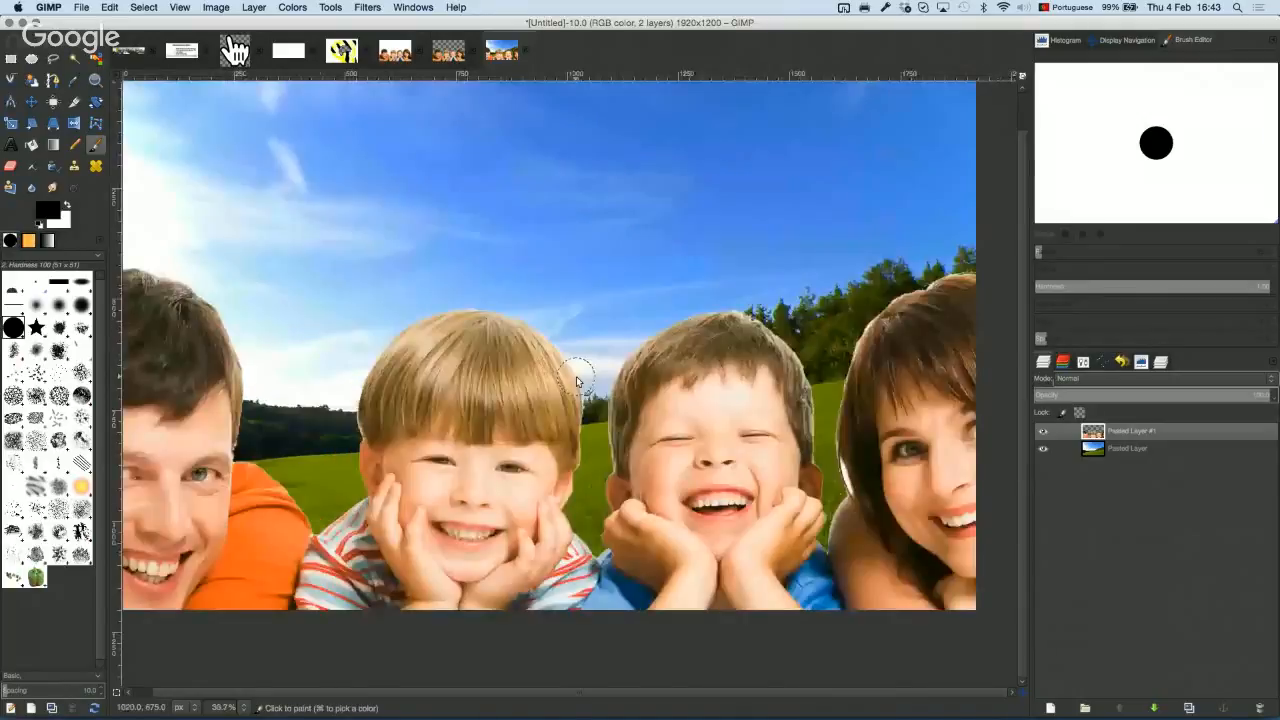
{"action": "left_click", "coordinate": [448, 50]}
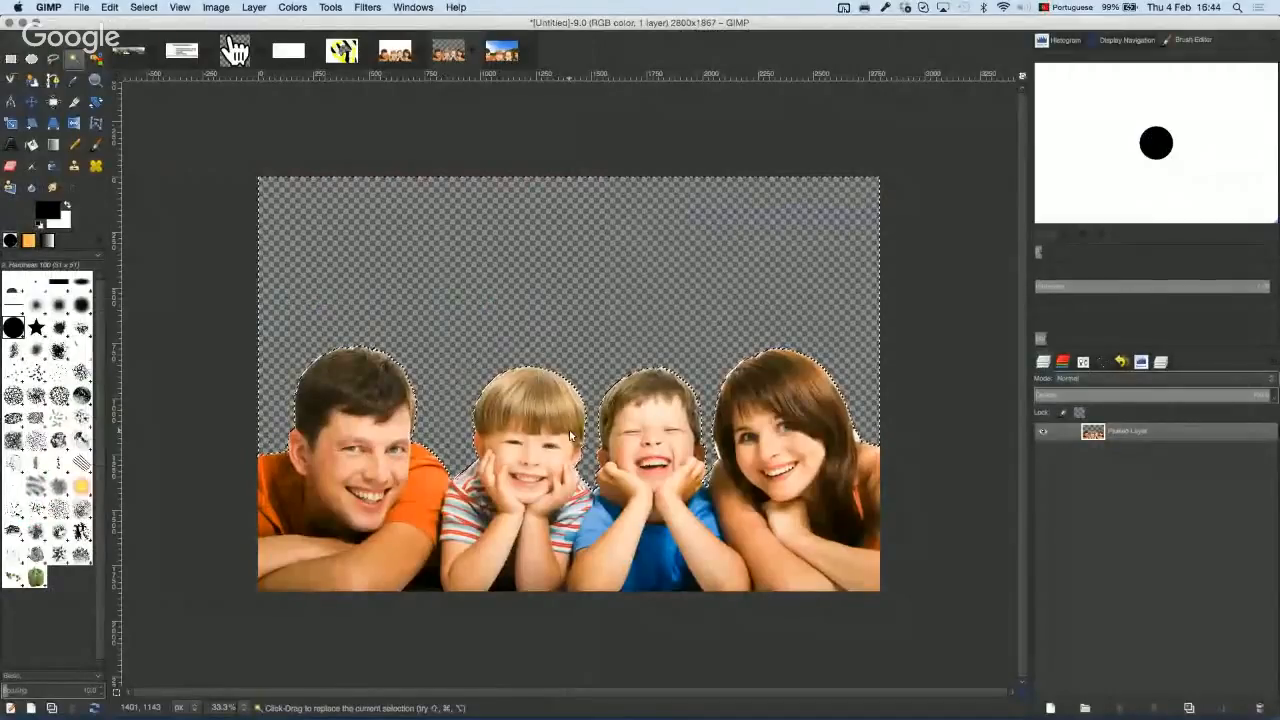
Step: Convert the family selection into a path named Selection from the Paths dock
{"action": "left_click", "coordinate": [1103, 366]}
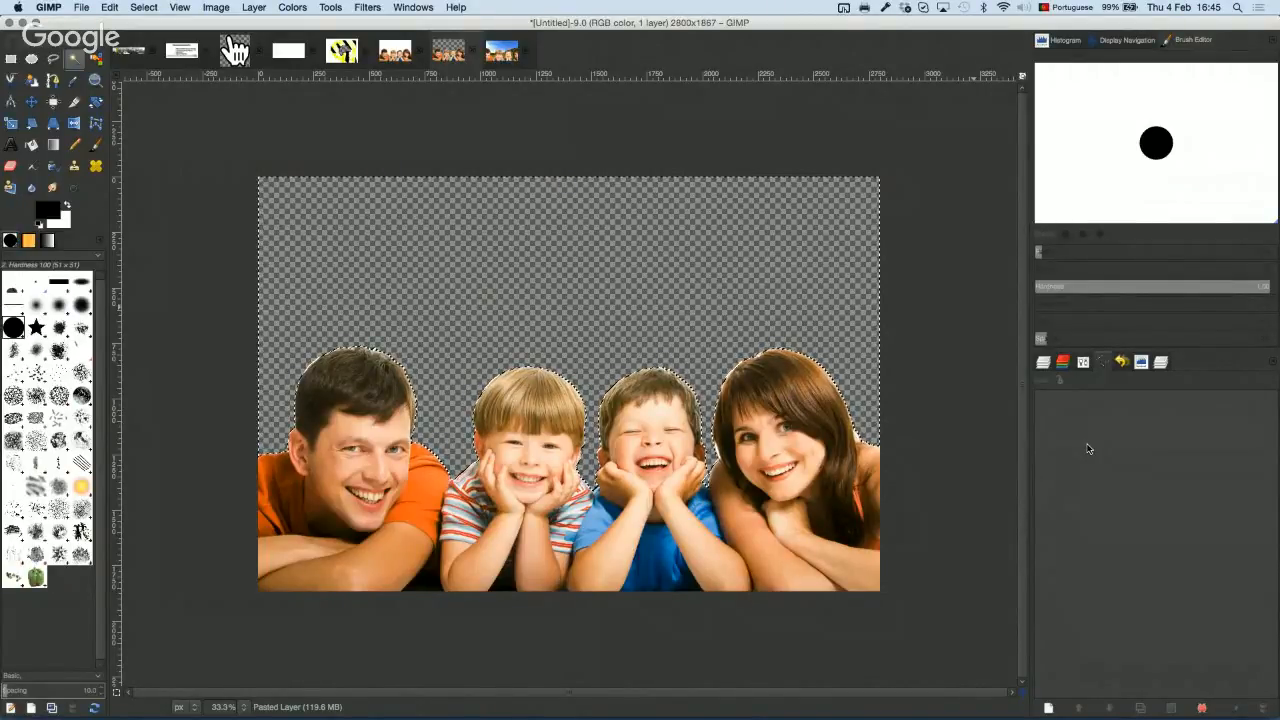
{"action": "left_click", "coordinate": [1202, 710]}
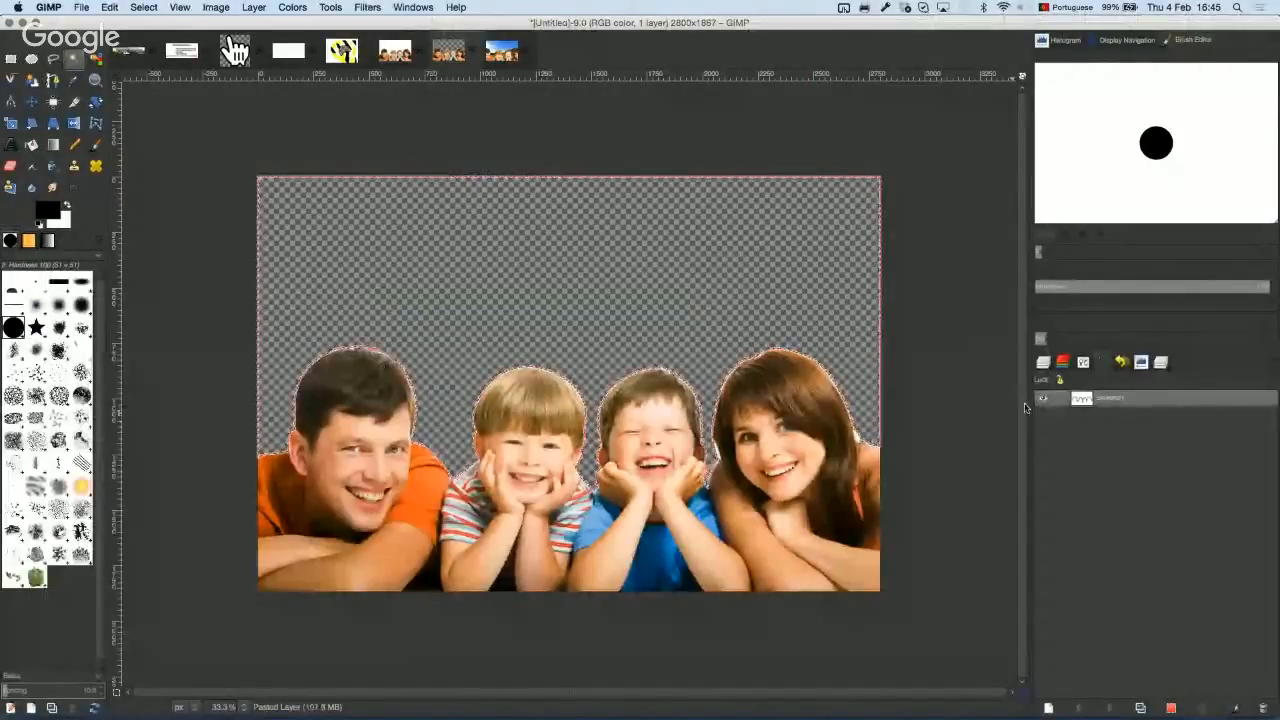
{"action": "scroll", "coordinate": [636, 368], "scroll_direction": "down", "scroll_amount": 2}
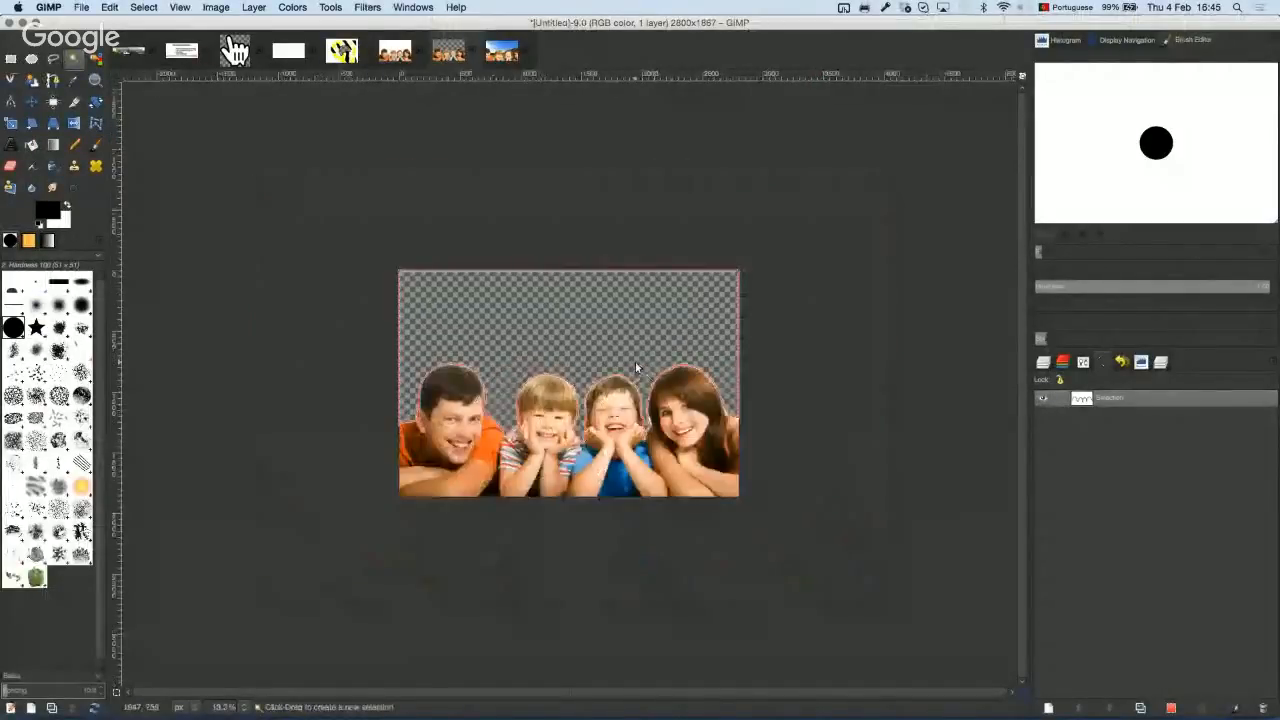
{"action": "scroll", "coordinate": [636, 368], "scroll_direction": "up", "scroll_amount": 3}
{"action": "scroll", "coordinate": [628, 388], "scroll_direction": "down", "scroll_amount": 3}
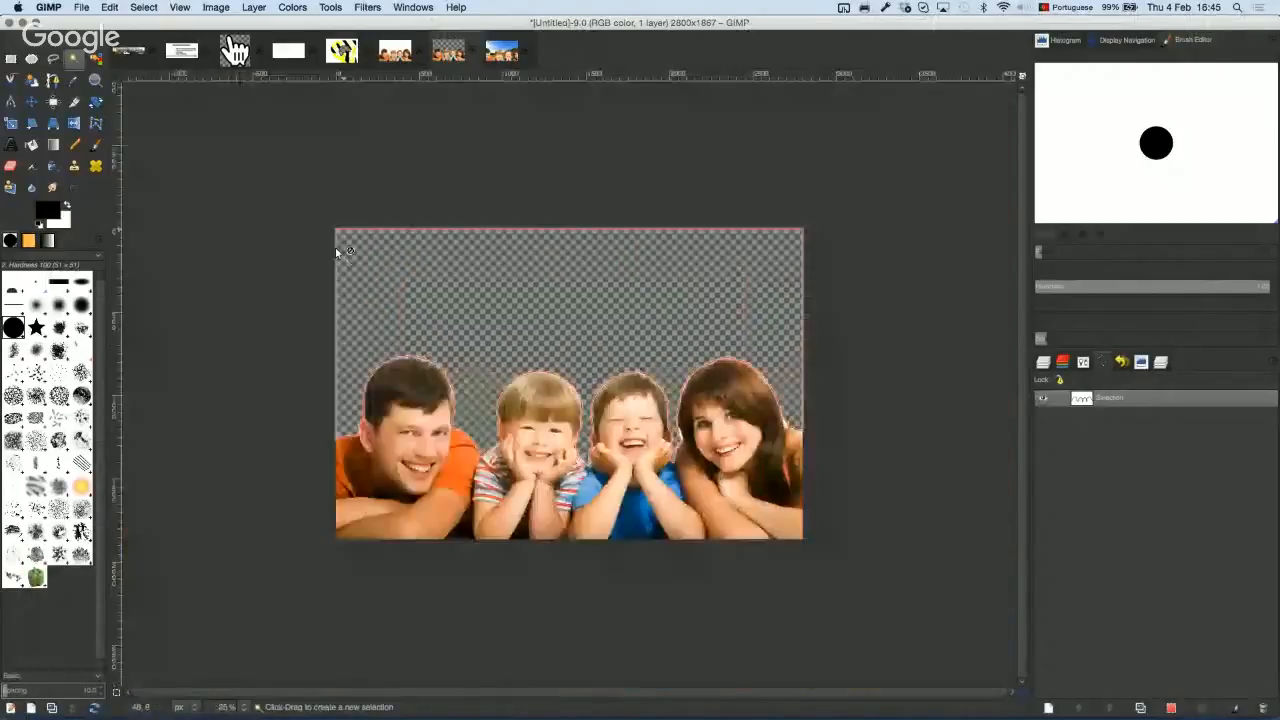
{"action": "scroll", "coordinate": [591, 383], "scroll_direction": "up", "scroll_amount": 1}
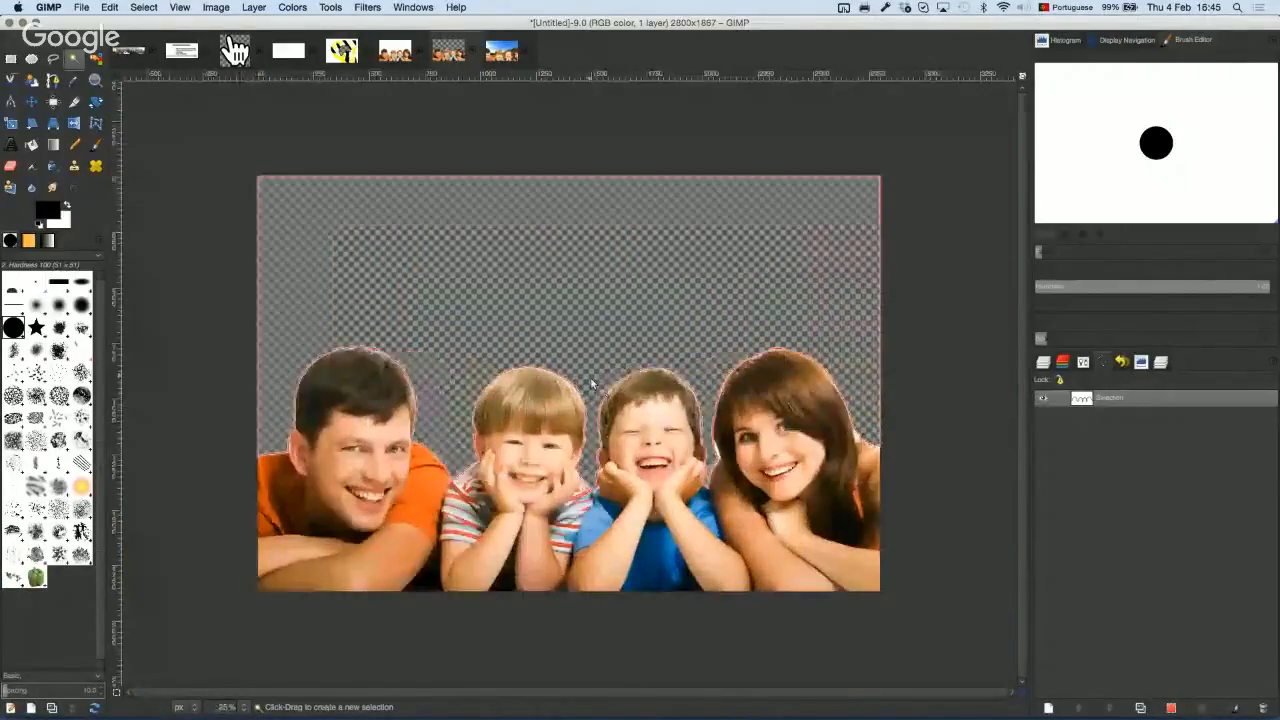
{"action": "scroll", "coordinate": [600, 380], "scroll_direction": "up", "scroll_amount": 4}
{"action": "scroll", "coordinate": [668, 360], "scroll_direction": "up", "scroll_amount": 3}
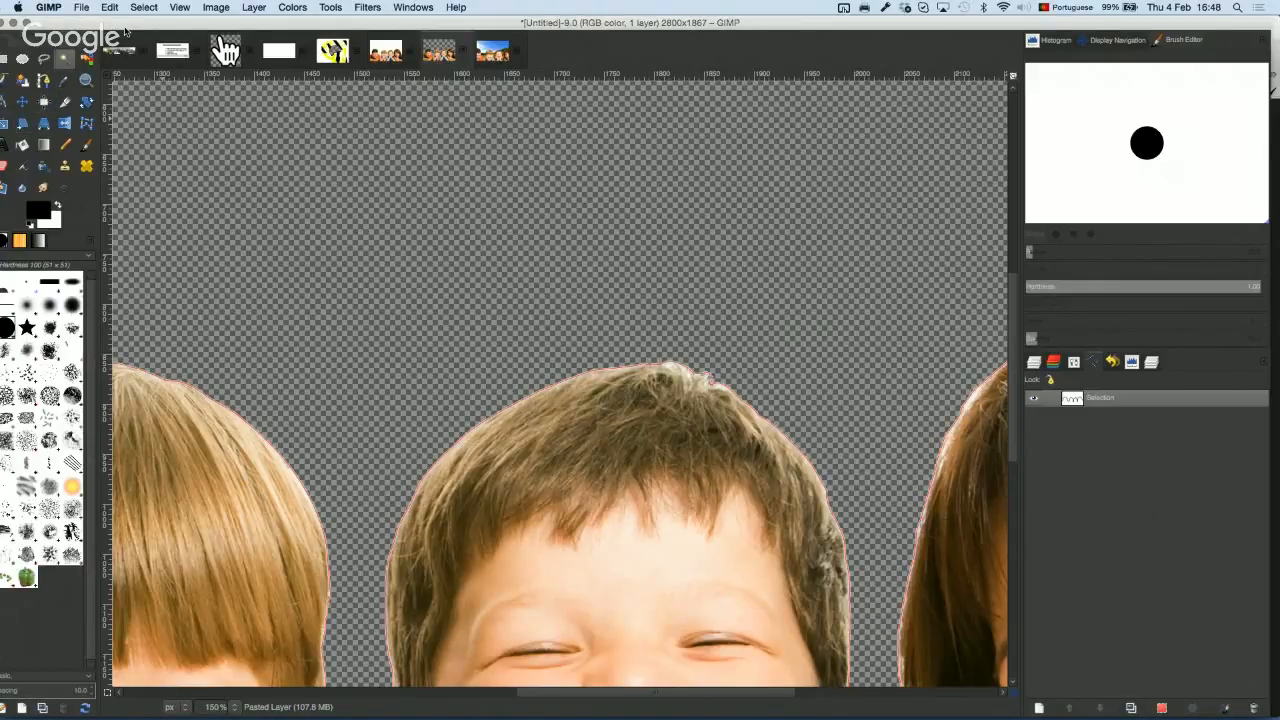
{"action": "left_click_drag", "start_coordinate": [127, 25], "coordinate": [136, 25]}
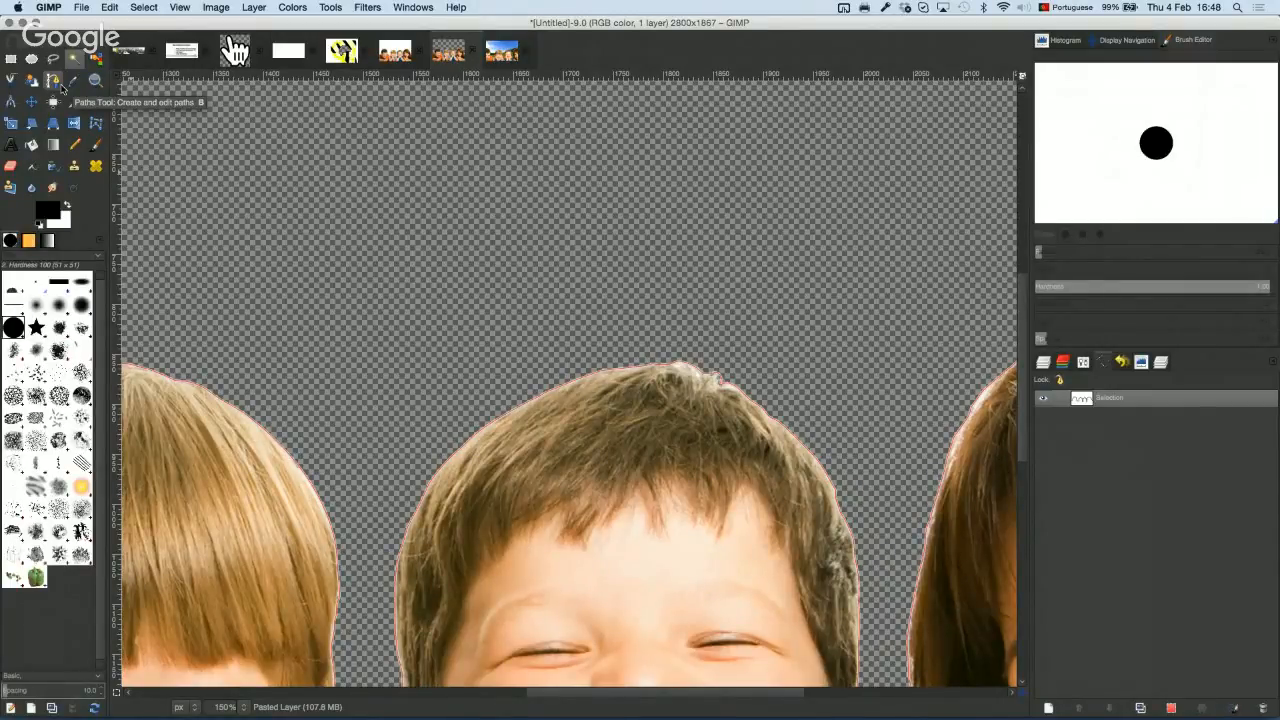
Step: Edit the Selection path to add a rounded loop above the boy's hair
{"action": "left_click", "coordinate": [56, 84]}
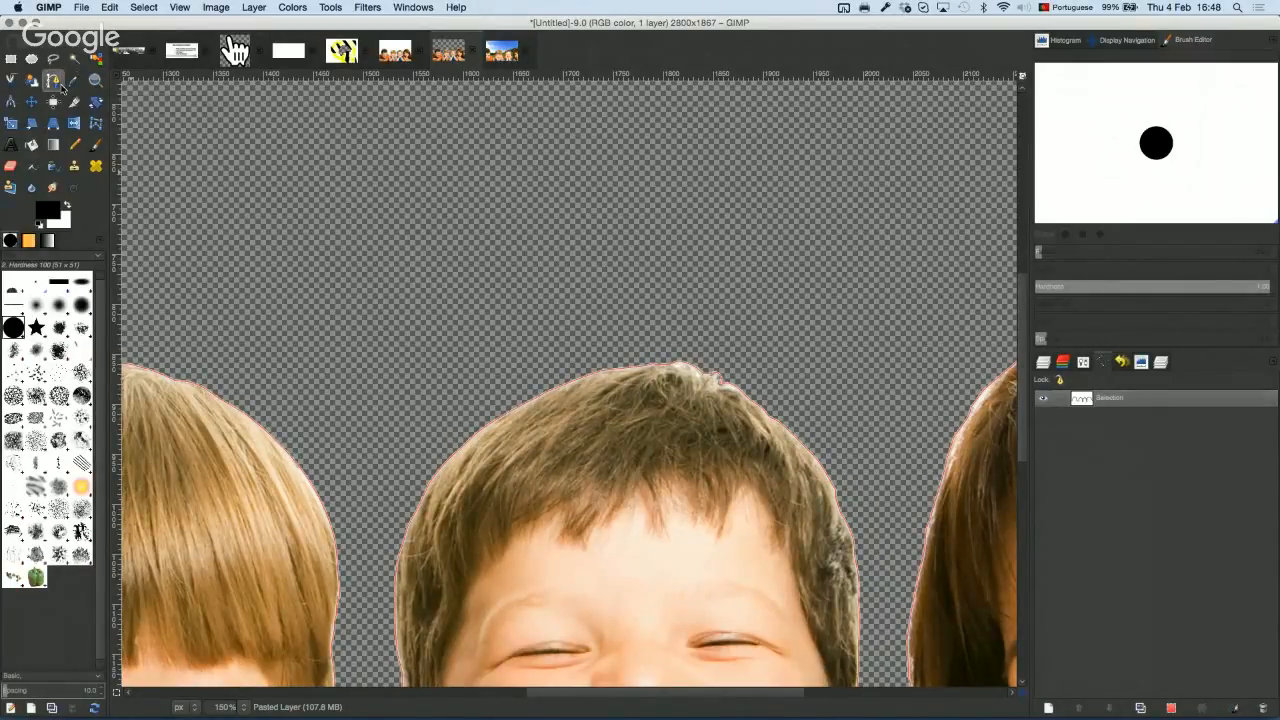
{"action": "left_click", "coordinate": [562, 387]}
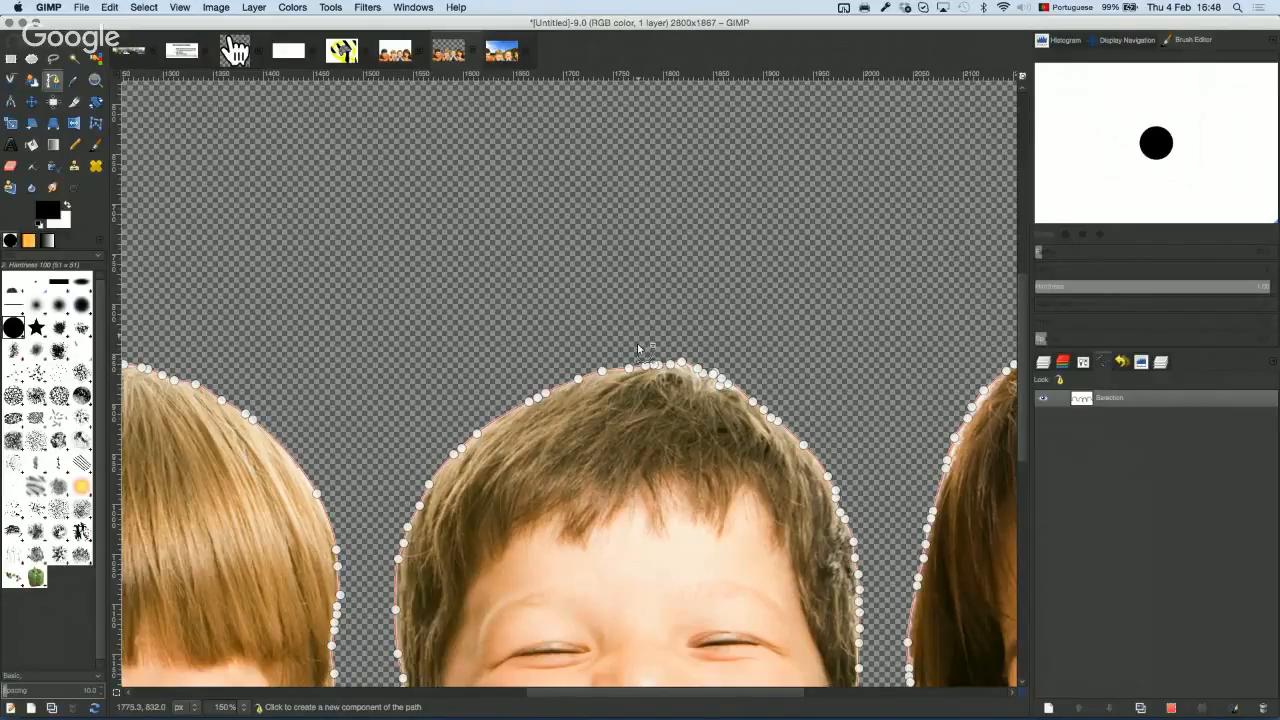
{"action": "left_click", "coordinate": [578, 276]}
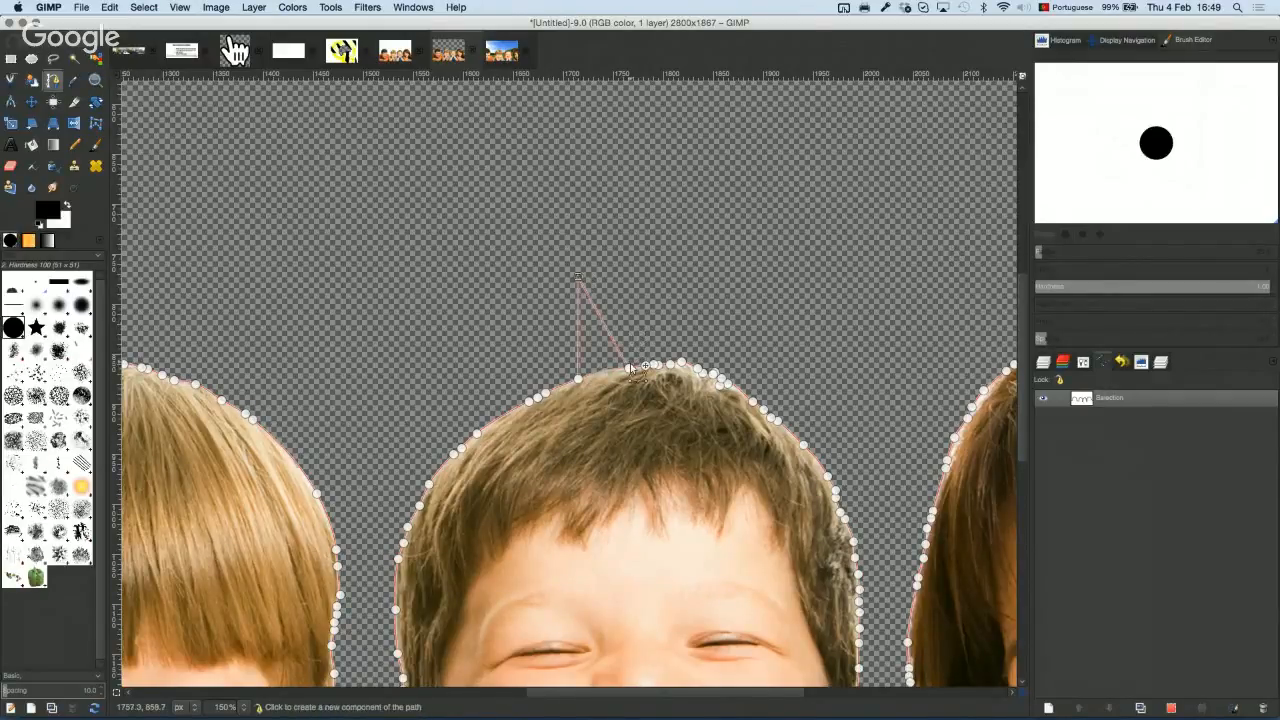
{"action": "left_click_drag", "start_coordinate": [628, 368], "coordinate": [618, 300]}
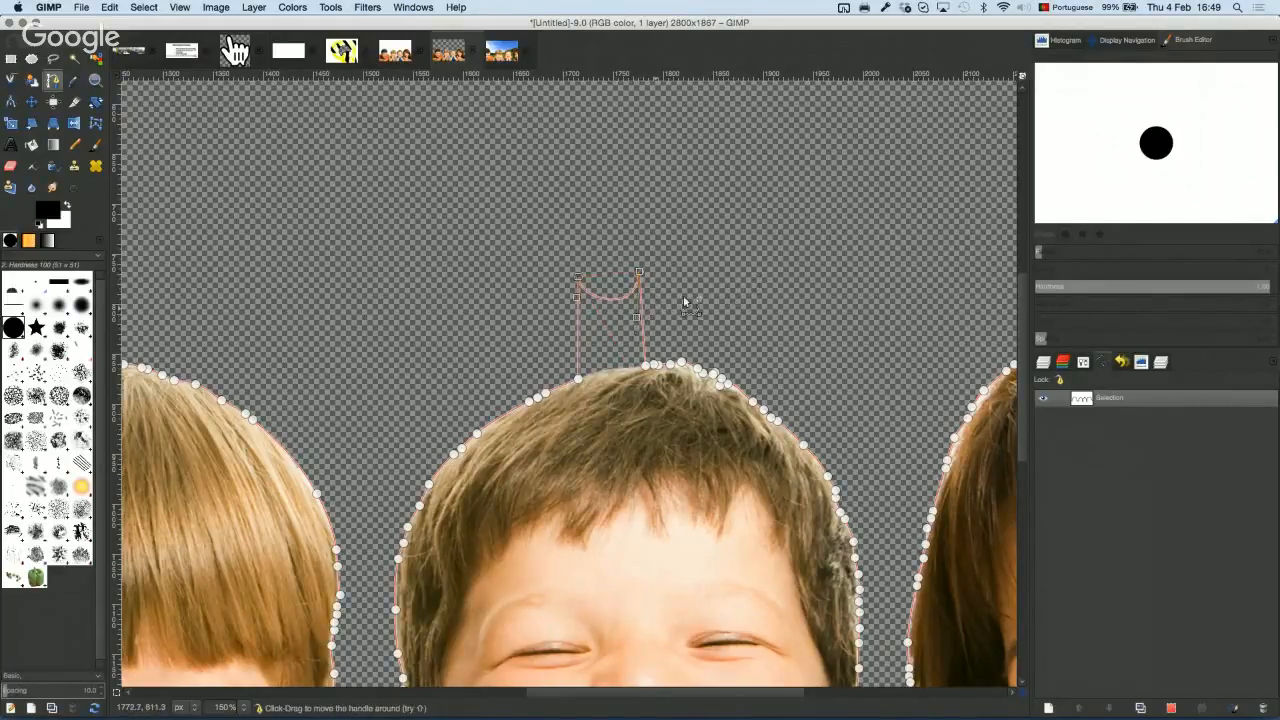
{"action": "left_click_drag", "start_coordinate": [735, 277], "coordinate": [739, 271]}
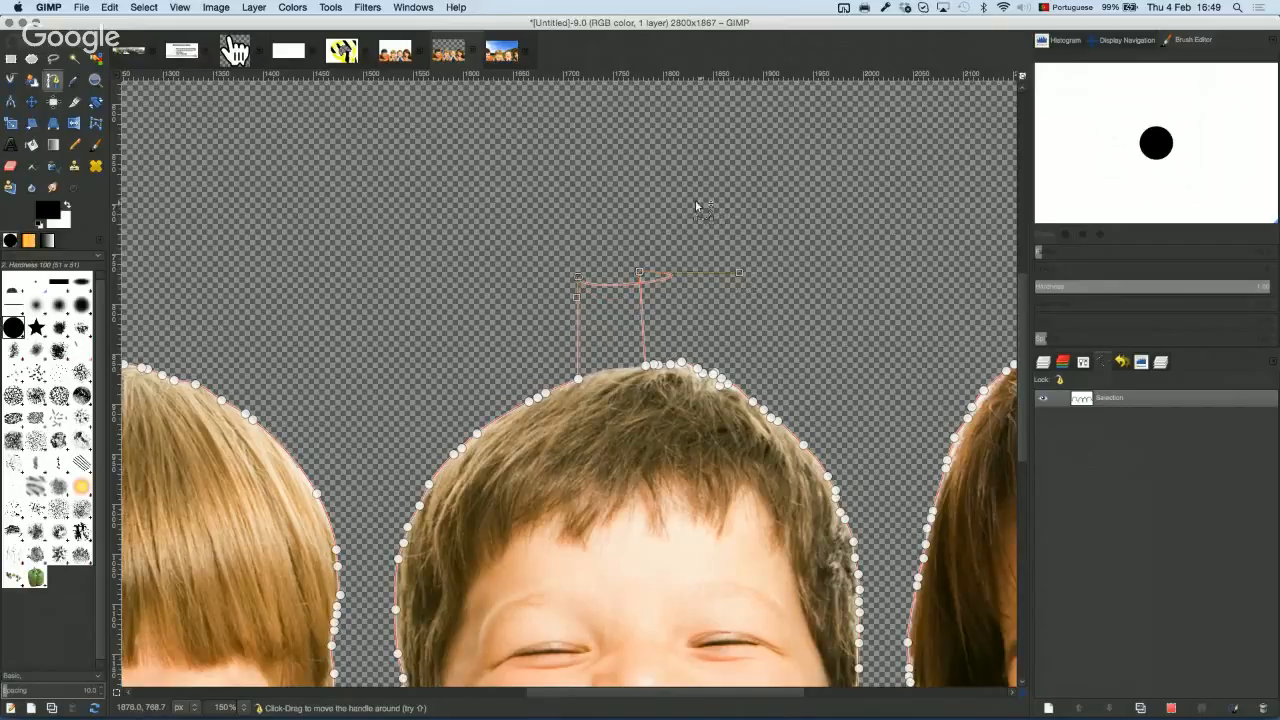
{"action": "left_click_drag", "start_coordinate": [691, 200], "coordinate": [681, 195]}
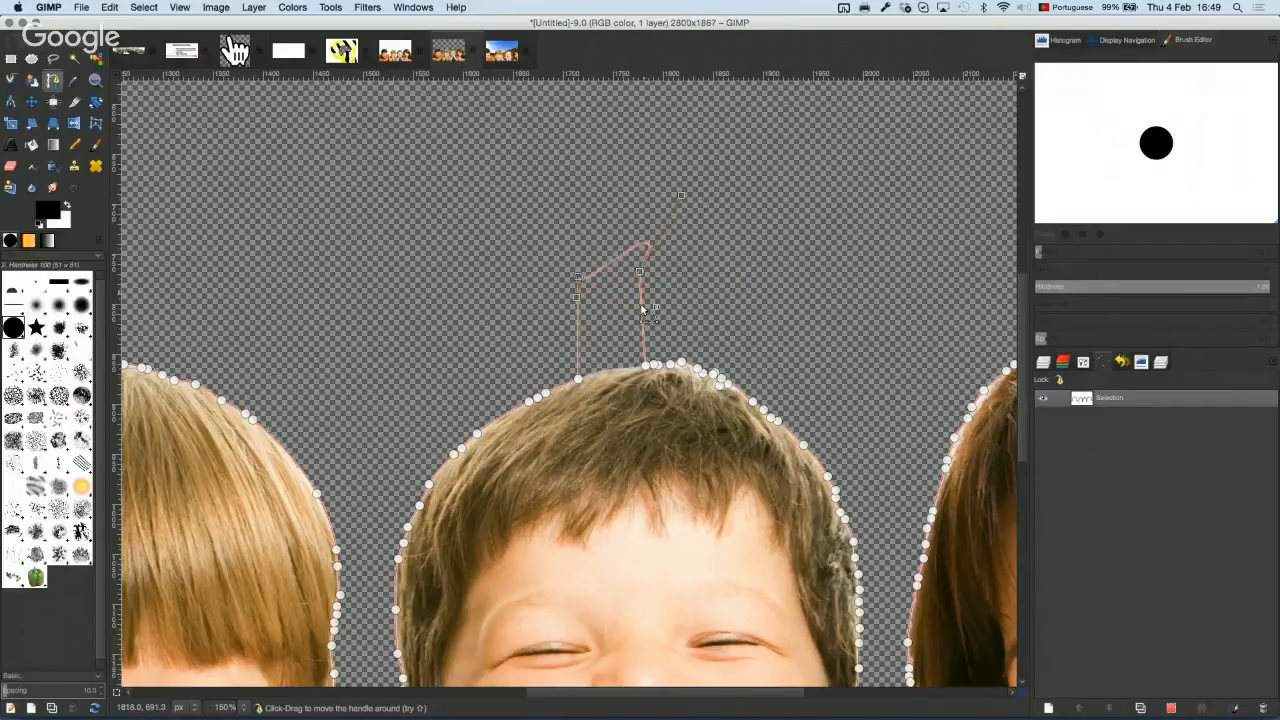
{"action": "left_click_drag", "start_coordinate": [578, 303], "coordinate": [583, 211]}
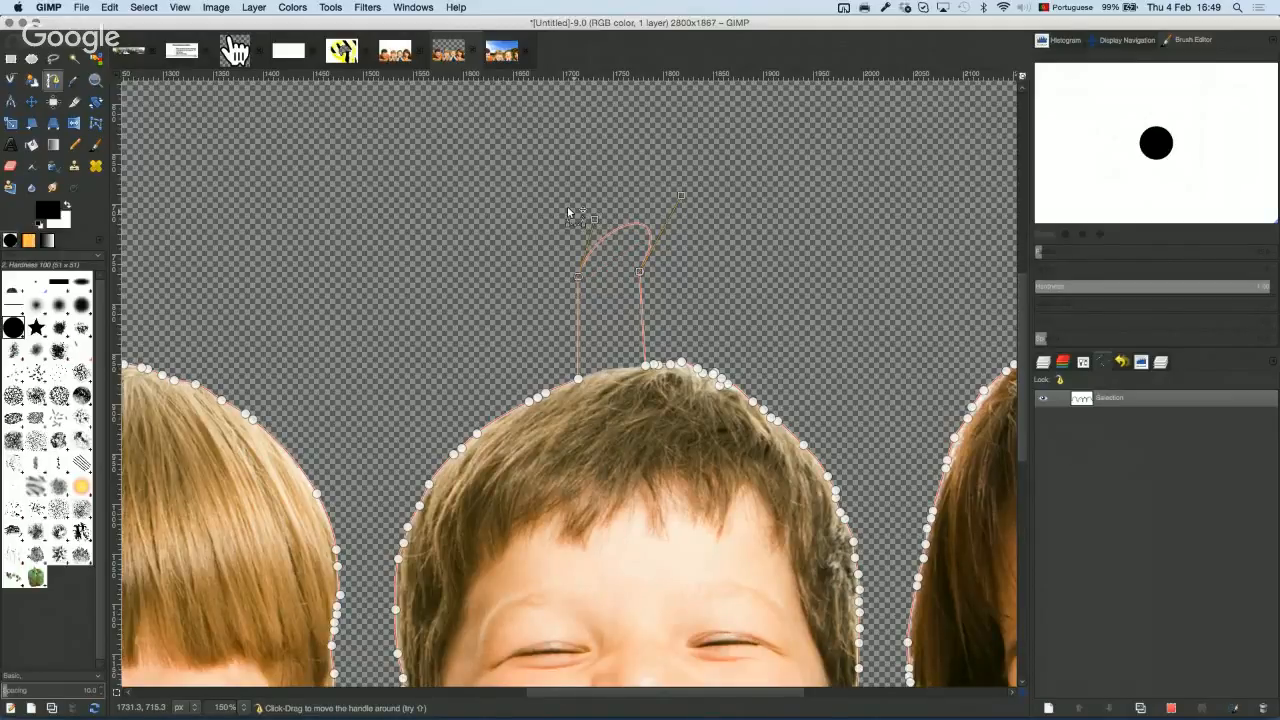
{"action": "left_click_drag", "start_coordinate": [568, 212], "coordinate": [563, 210]}
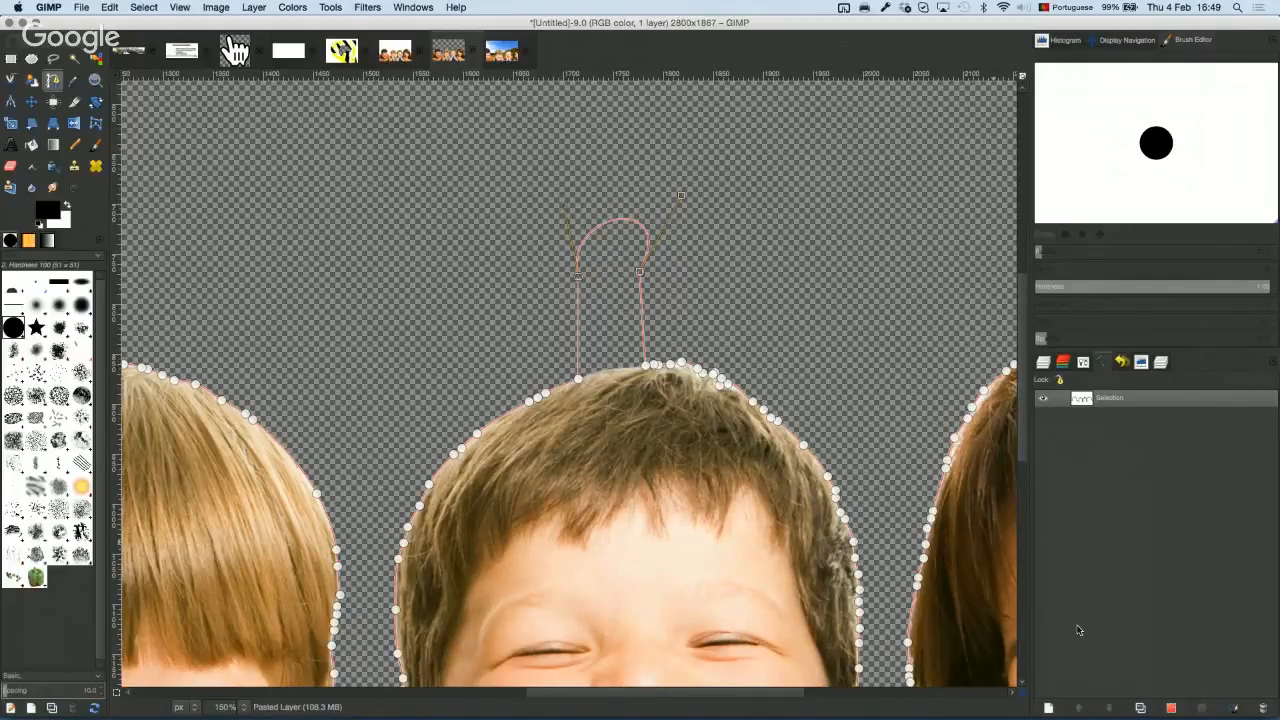
Step: Turn the edited path back into the selection and hide the path outline
{"action": "left_click", "coordinate": [1173, 708]}
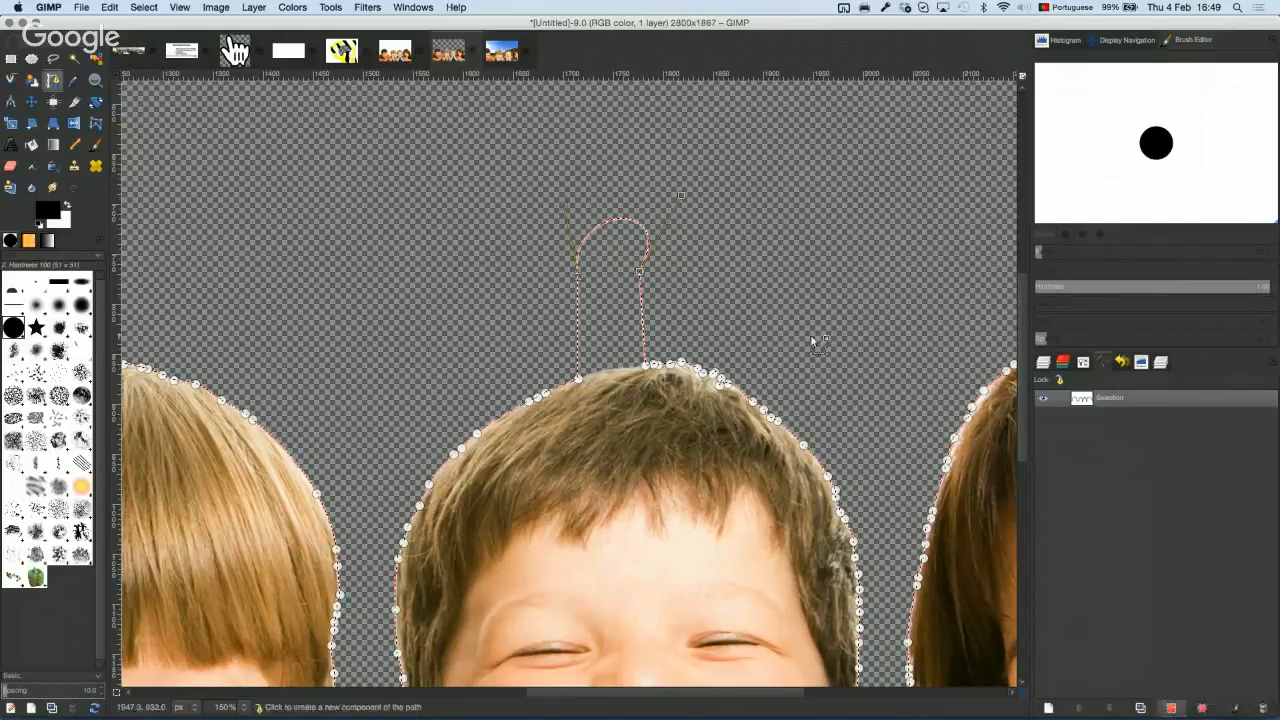
{"action": "left_click", "coordinate": [1043, 399]}
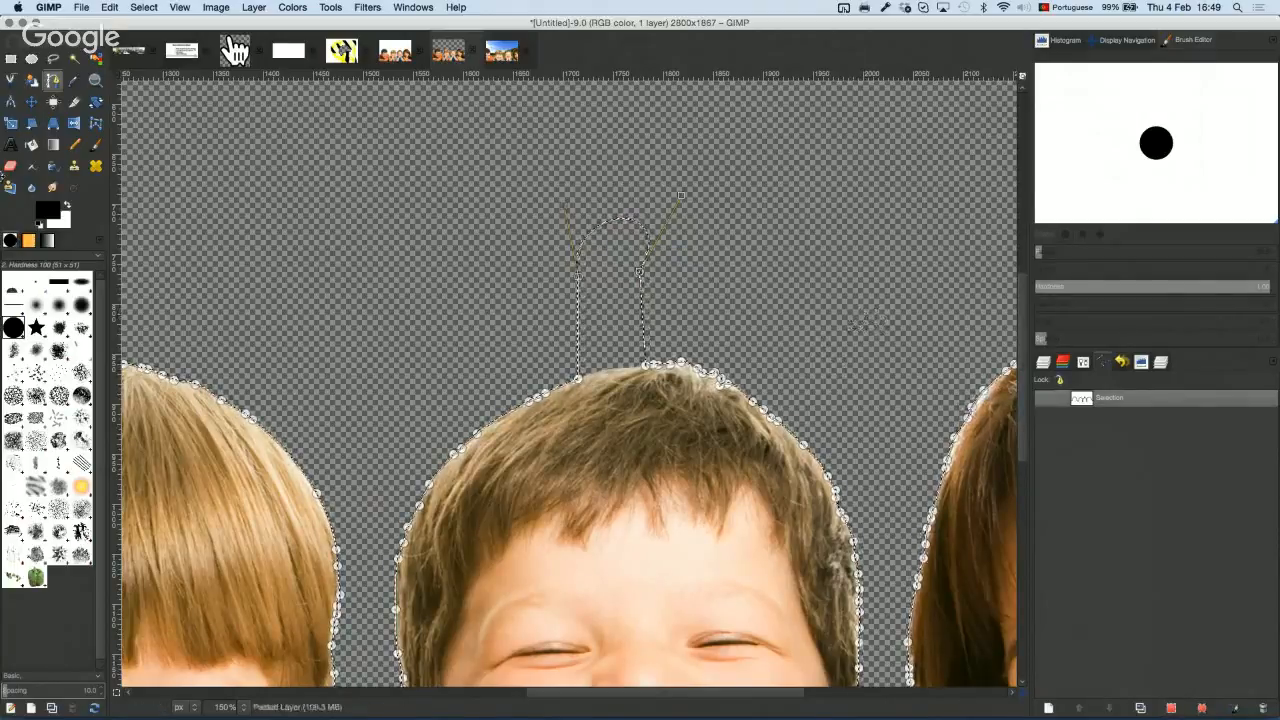
{"action": "left_click", "coordinate": [11, 58]}
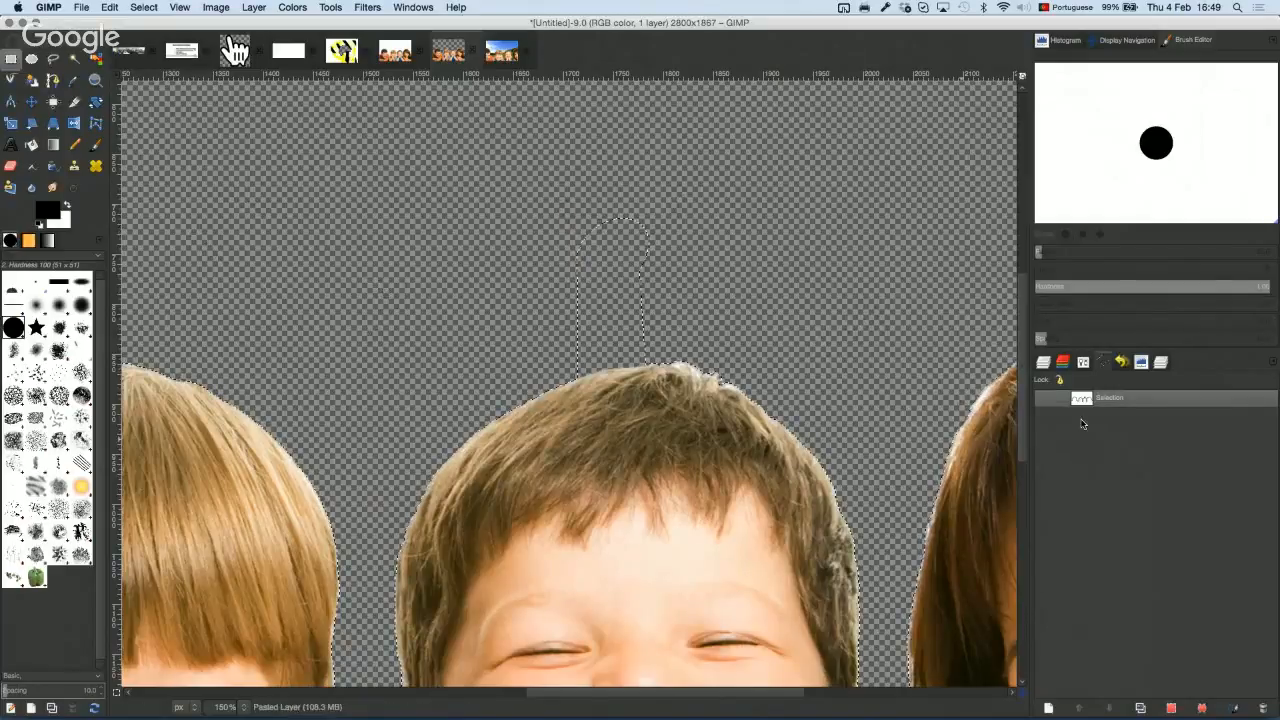
{"action": "left_click", "coordinate": [1172, 708]}
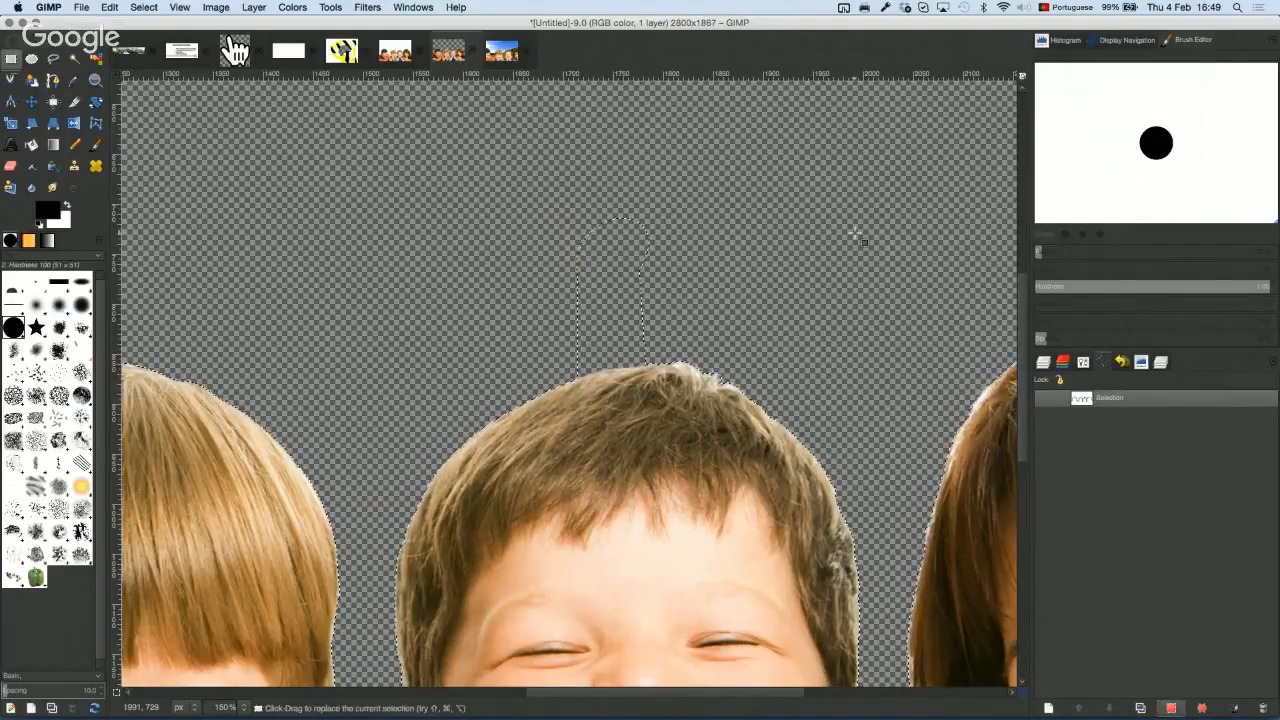
Step: Bucket-fill the transparent background with white, leaving the loop area transparent, then deselect
{"action": "left_click", "coordinate": [31, 145]}
{"action": "left_click", "coordinate": [68, 205]}
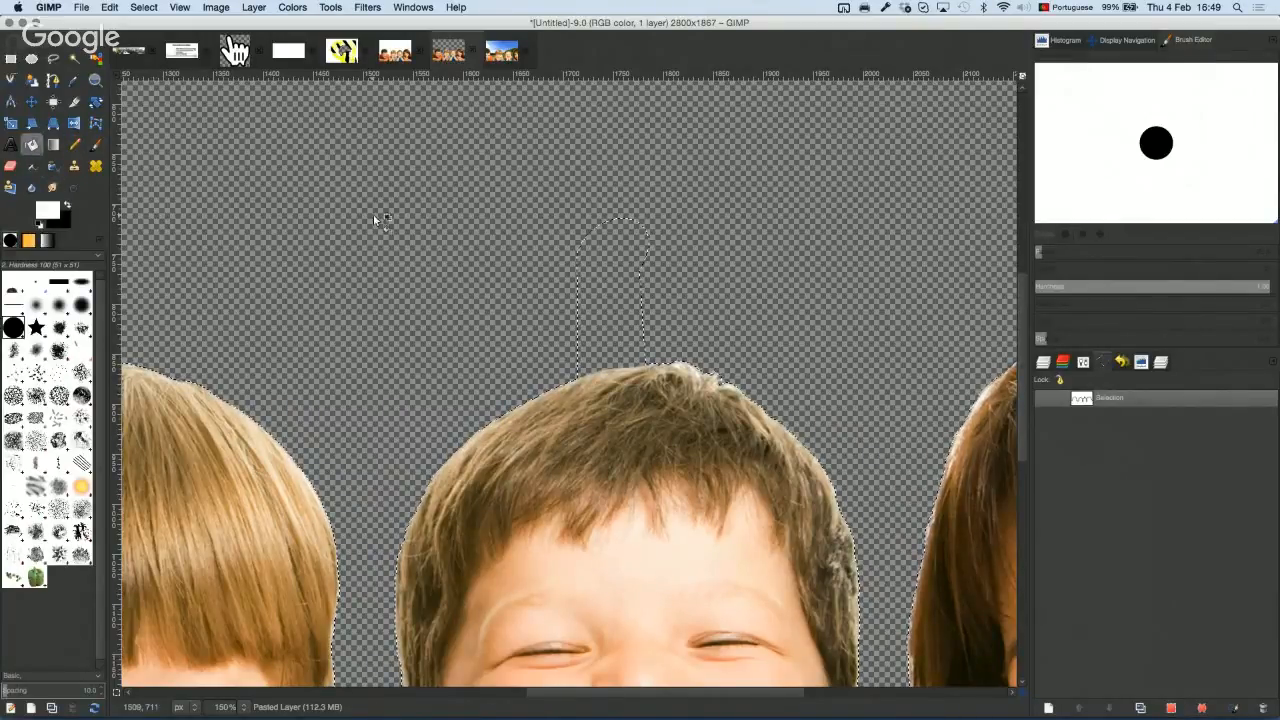
{"action": "left_click", "coordinate": [371, 284]}
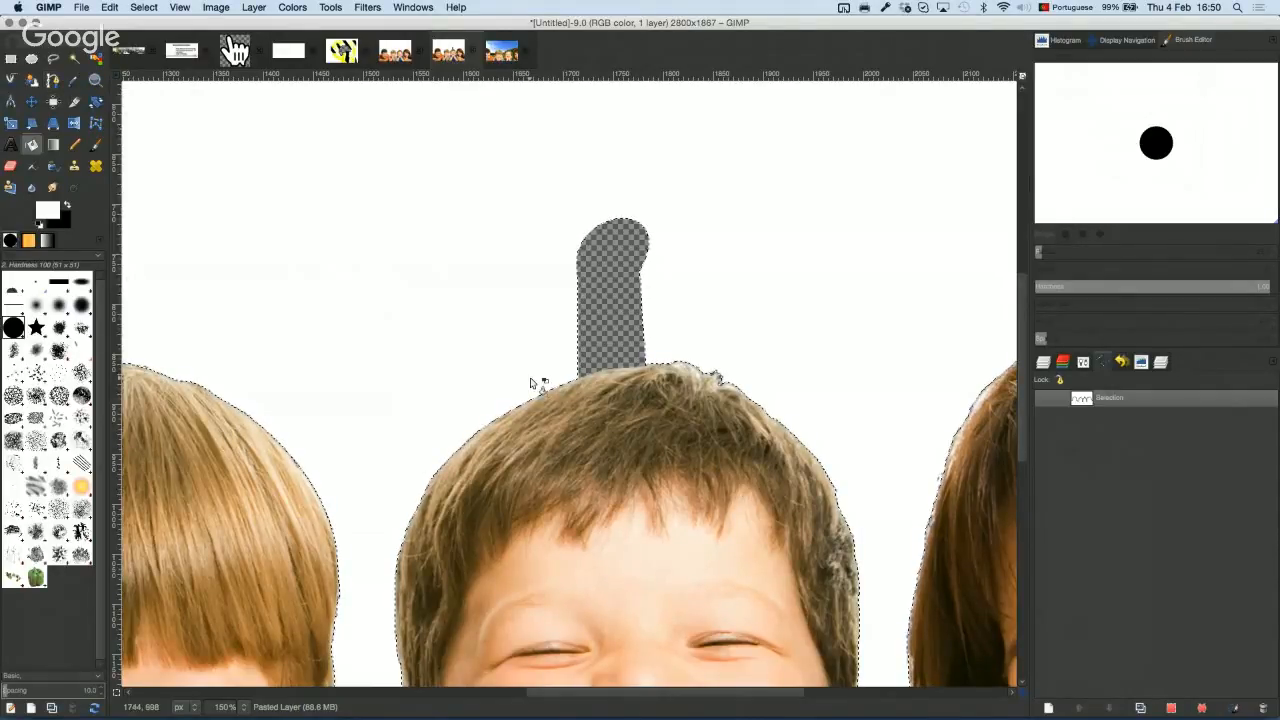
{"action": "scroll", "coordinate": [538, 378], "scroll_direction": "down", "scroll_amount": 3}
{"action": "scroll", "coordinate": [688, 412], "scroll_direction": "down", "scroll_amount": 4}
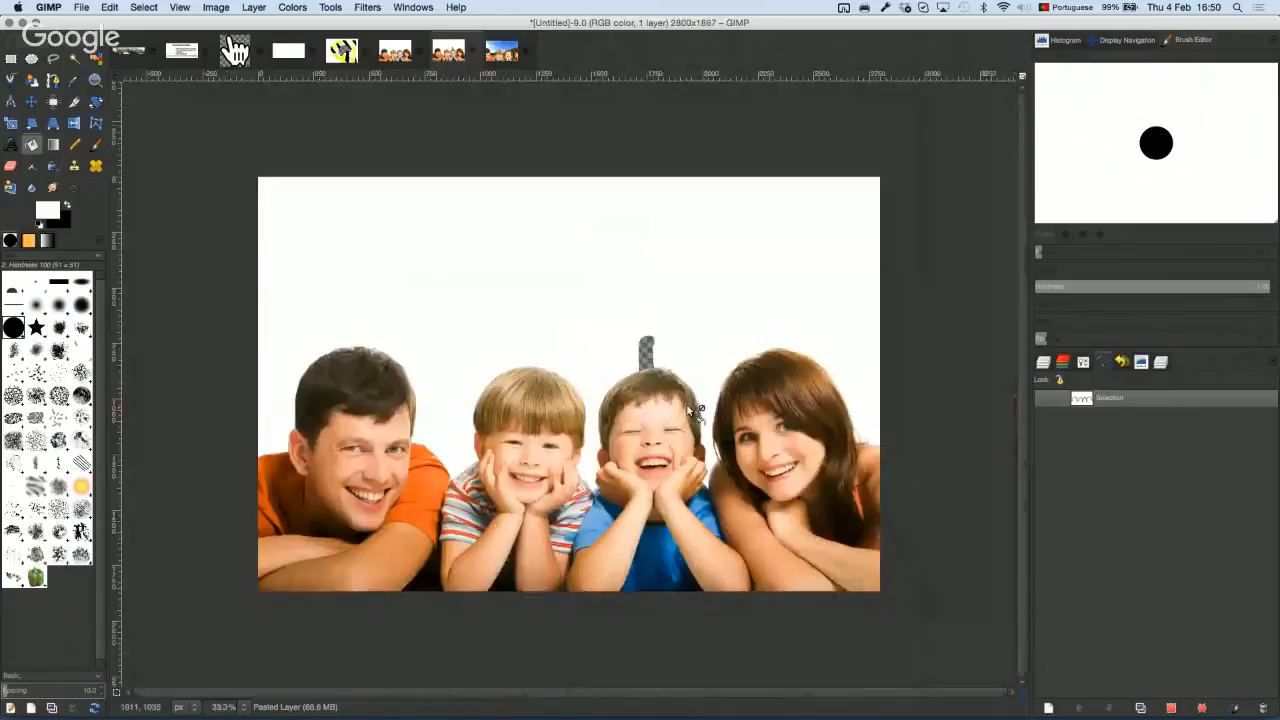
{"action": "scroll", "coordinate": [688, 405], "scroll_direction": "up", "scroll_amount": 3}
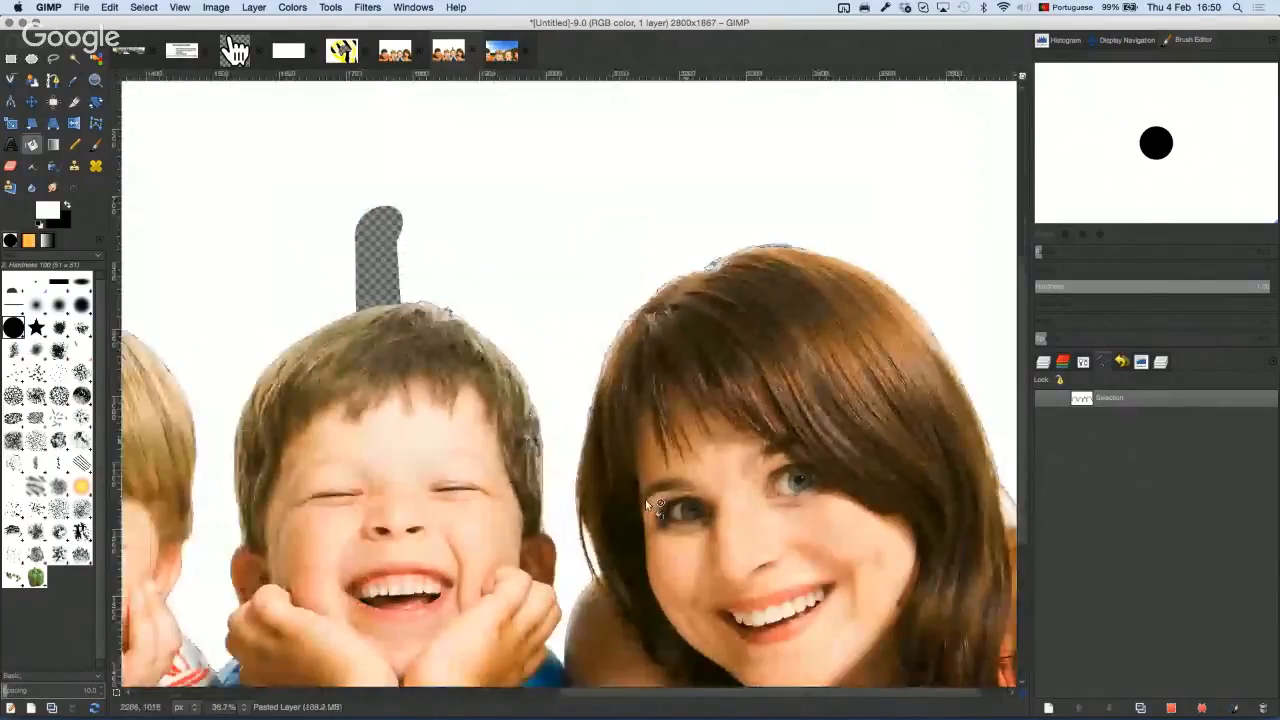
{"action": "scroll", "coordinate": [610, 520], "scroll_direction": "up", "scroll_amount": 6}
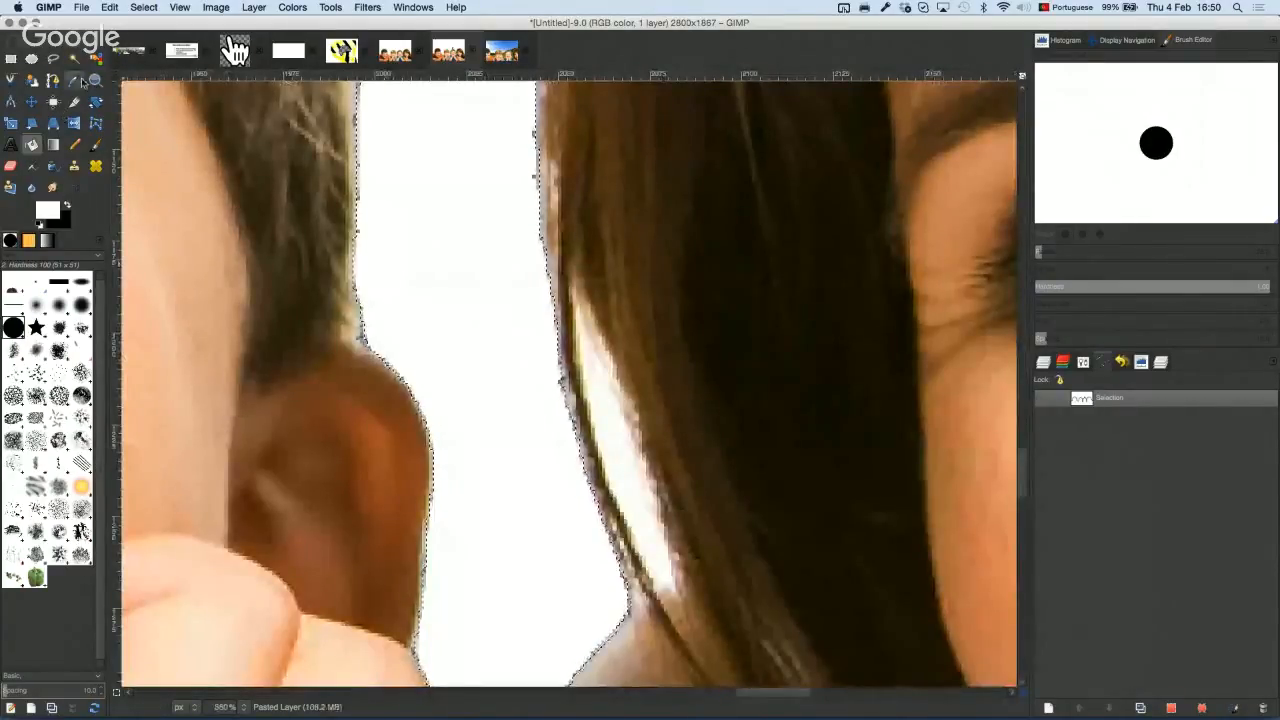
{"action": "left_click", "coordinate": [75, 59]}
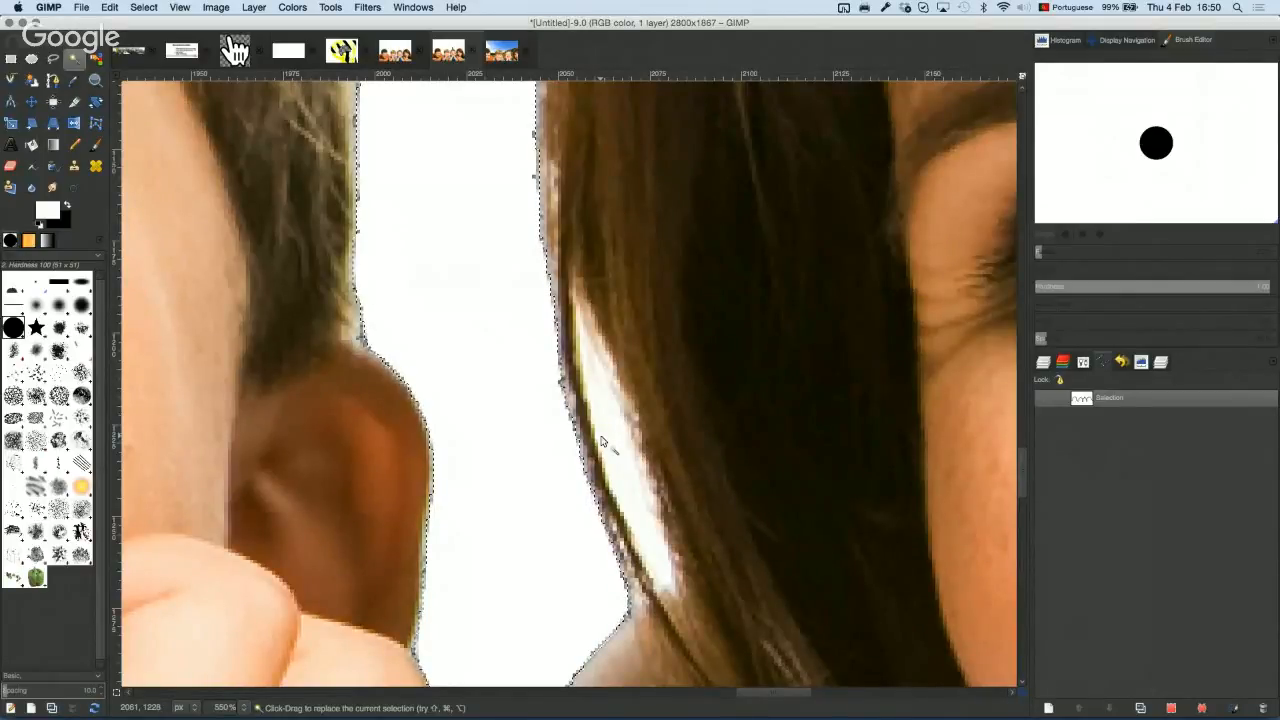
{"action": "scroll", "coordinate": [500, 414], "scroll_direction": "down", "scroll_amount": 6}
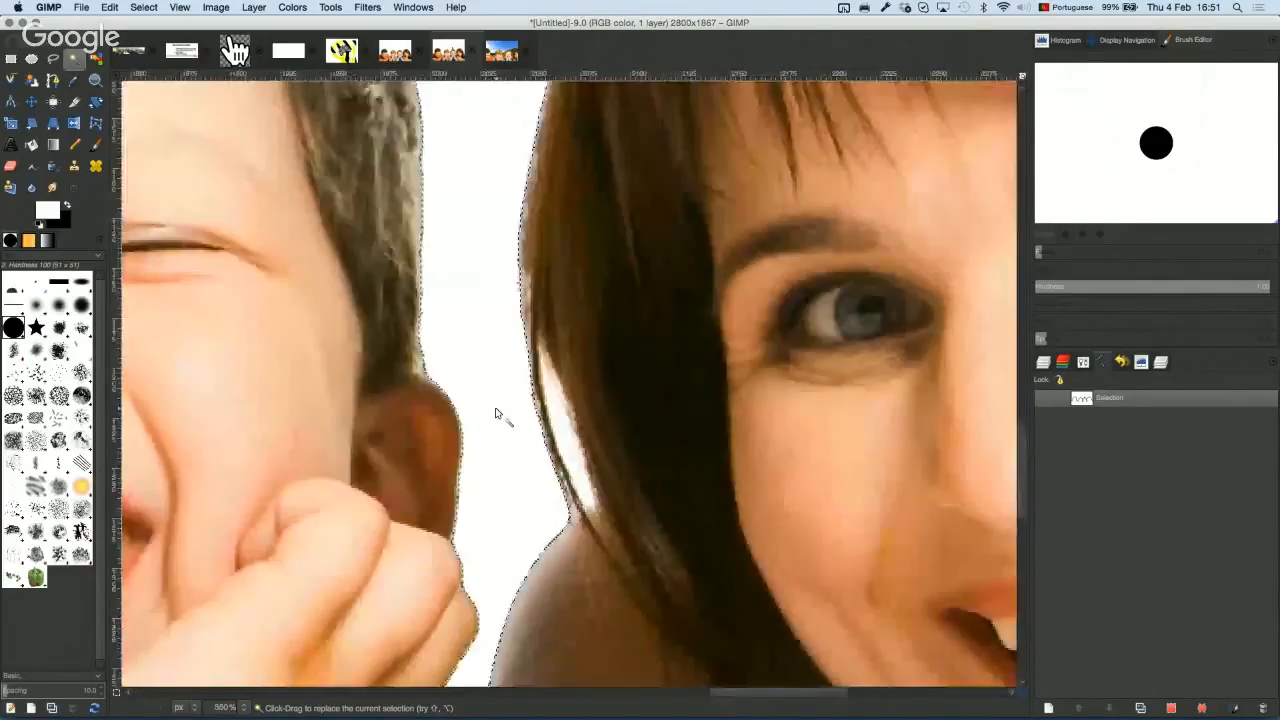
{"action": "key", "text": "ctrl+shift+a"}
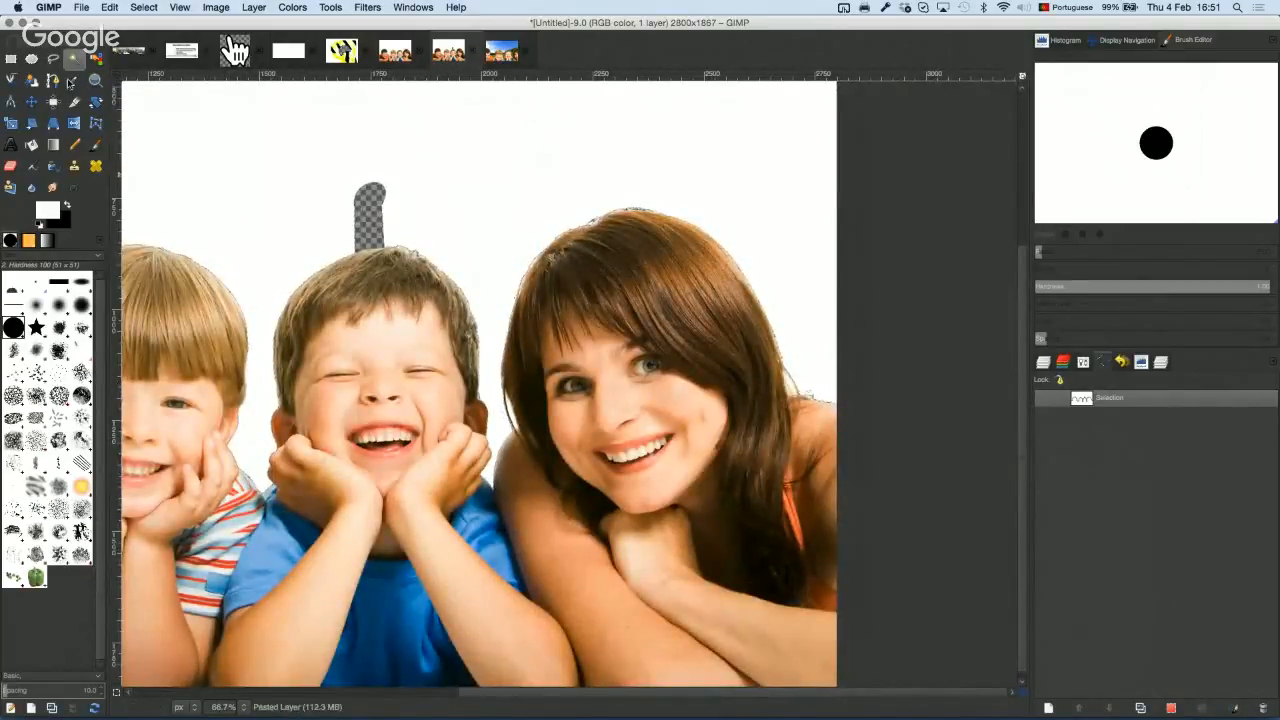
Step: Place Scissors Select points along the top edge of the woman's hair
{"action": "left_click", "coordinate": [53, 58]}
{"action": "left_click", "coordinate": [12, 80]}
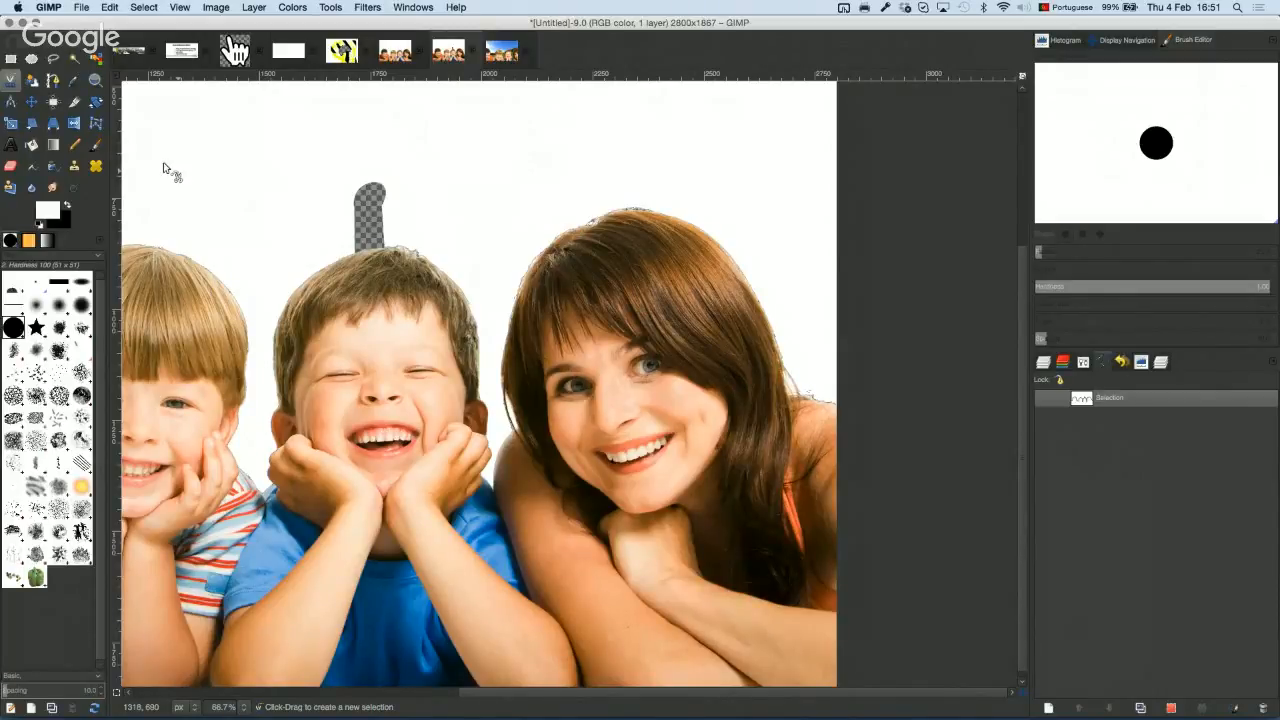
{"action": "left_click", "coordinate": [16, 88]}
{"action": "left_click", "coordinate": [545, 248]}
{"action": "left_click", "coordinate": [566, 232]}
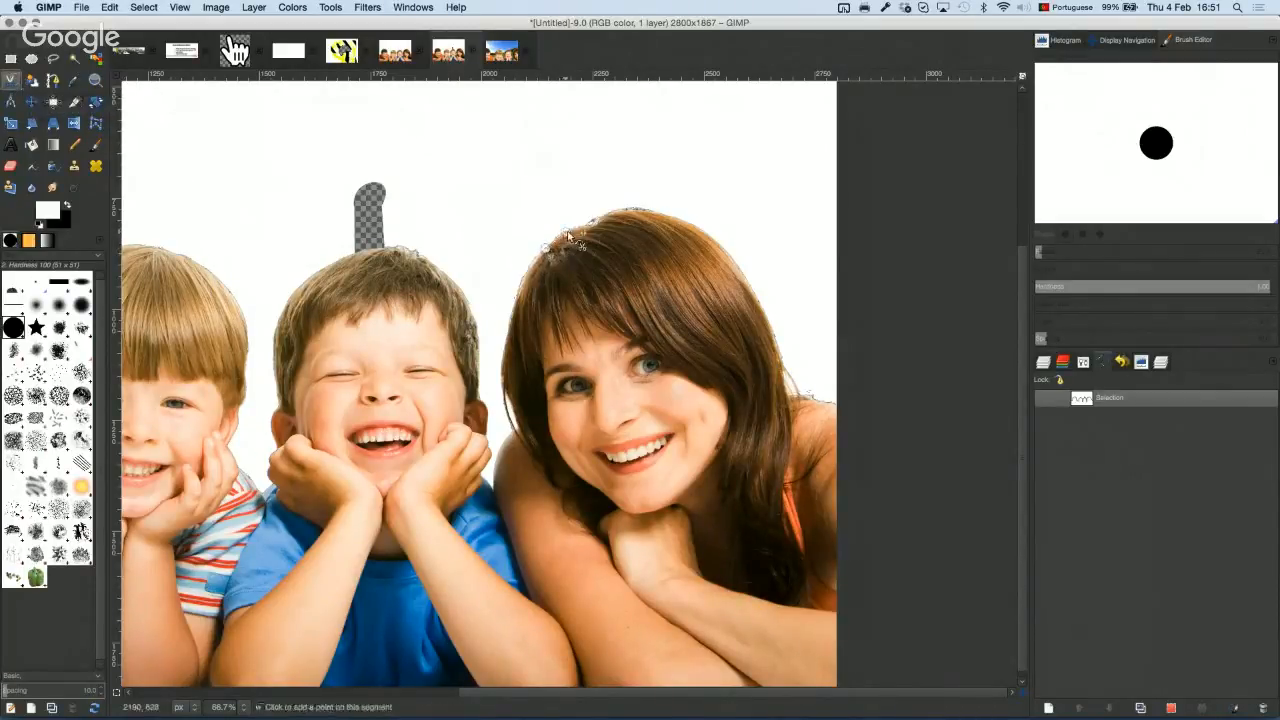
{"action": "left_click", "coordinate": [596, 220]}
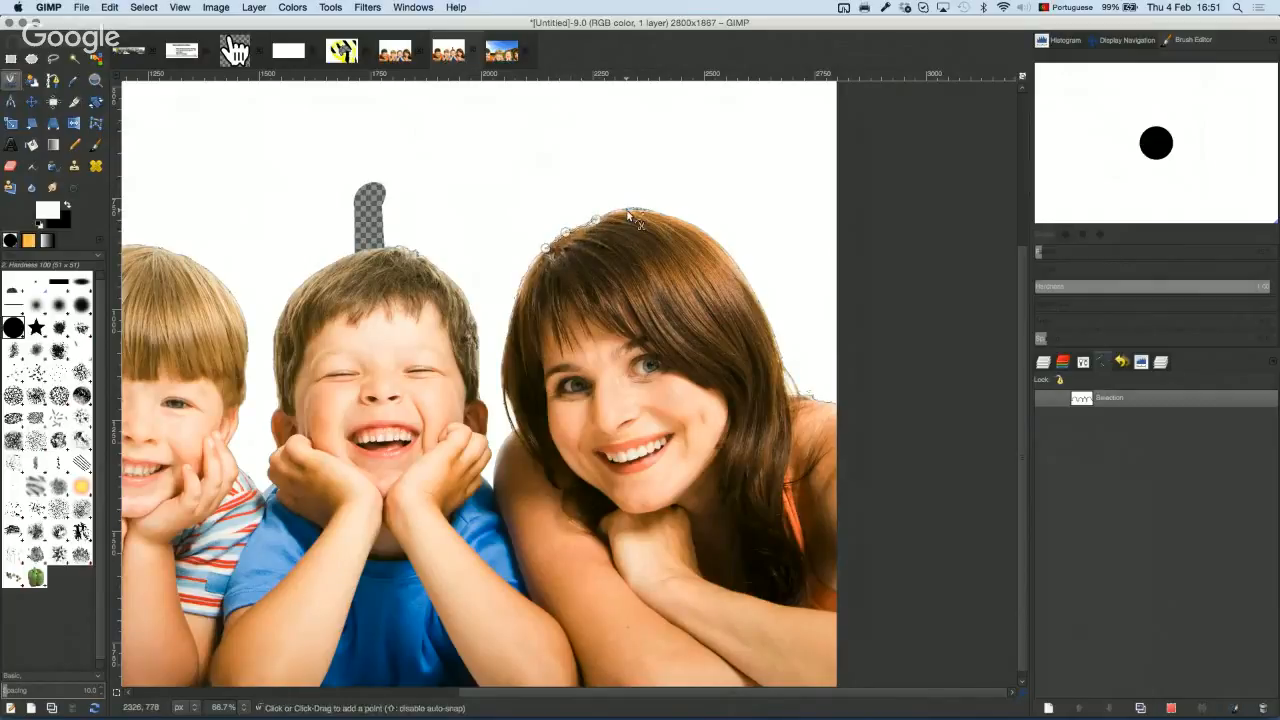
{"action": "left_click", "coordinate": [628, 210]}
{"action": "left_click", "coordinate": [663, 212]}
{"action": "left_click", "coordinate": [718, 241]}
{"action": "left_click", "coordinate": [737, 268]}
{"action": "left_click", "coordinate": [753, 289]}
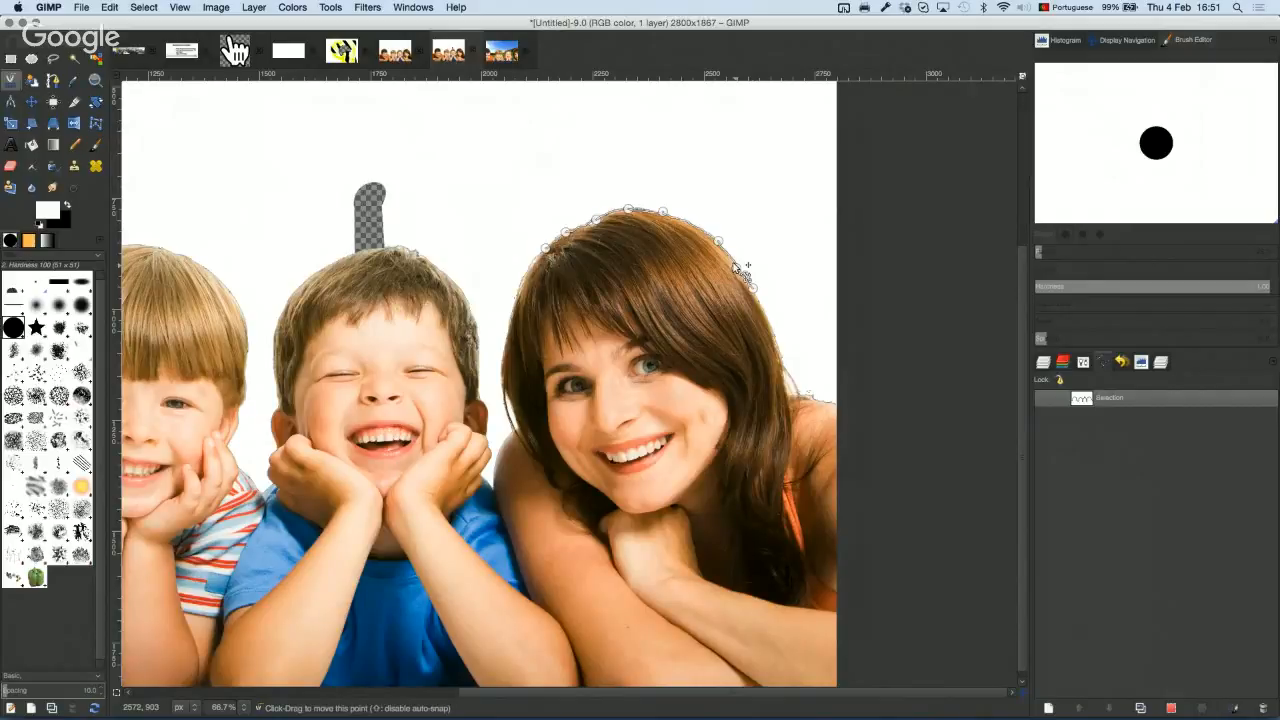
Step: Extend the outline into the white area above, close it and make it a selection
{"action": "scroll", "coordinate": [693, 232], "scroll_direction": "up", "scroll_amount": 1}
{"action": "scroll", "coordinate": [695, 234], "scroll_direction": "up", "scroll_amount": 3}
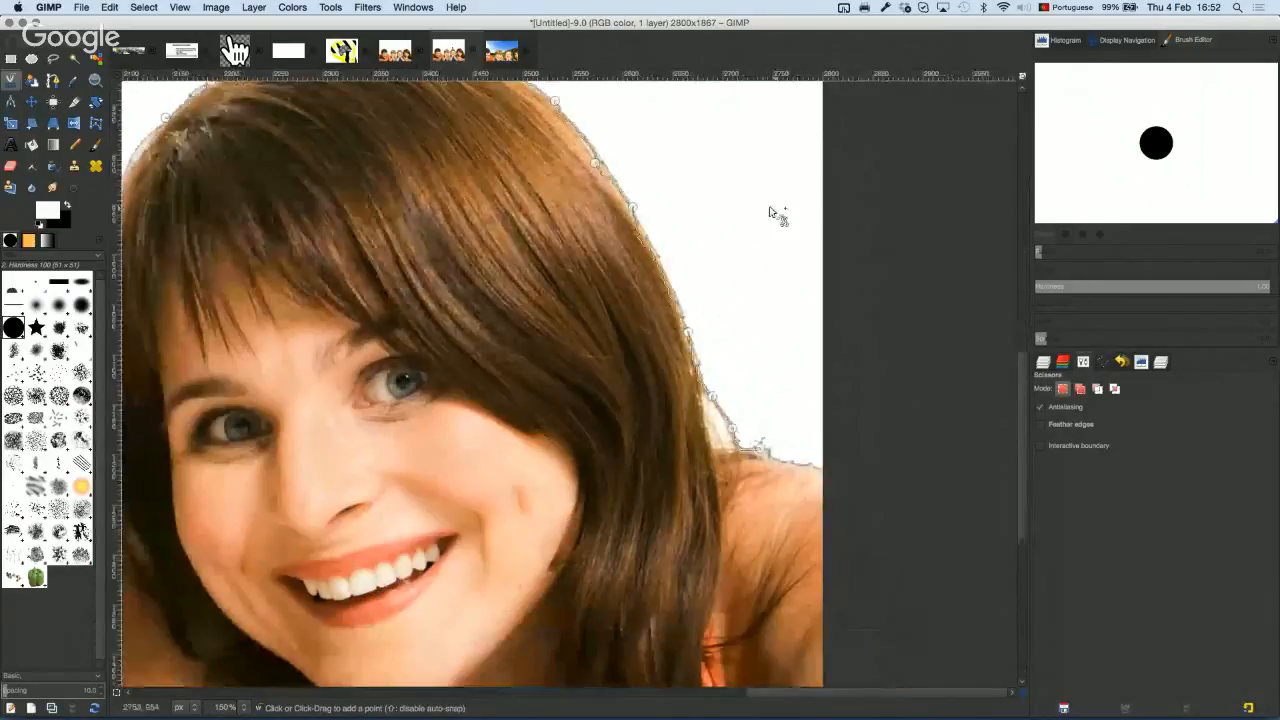
{"action": "left_click", "coordinate": [694, 226]}
{"action": "left_click", "coordinate": [549, 124]}
{"action": "left_click_drag", "start_coordinate": [373, 147], "coordinate": [560, 335]}
{"action": "left_click", "coordinate": [311, 185]}
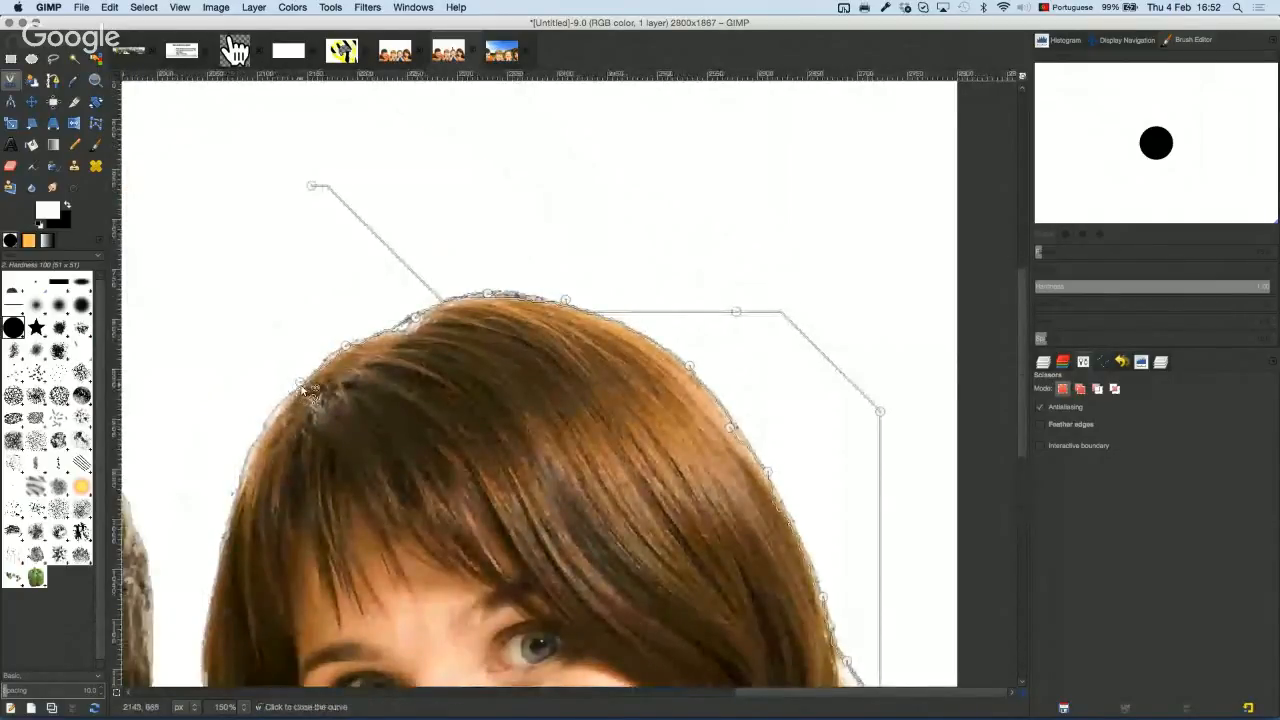
{"action": "left_click", "coordinate": [303, 387]}
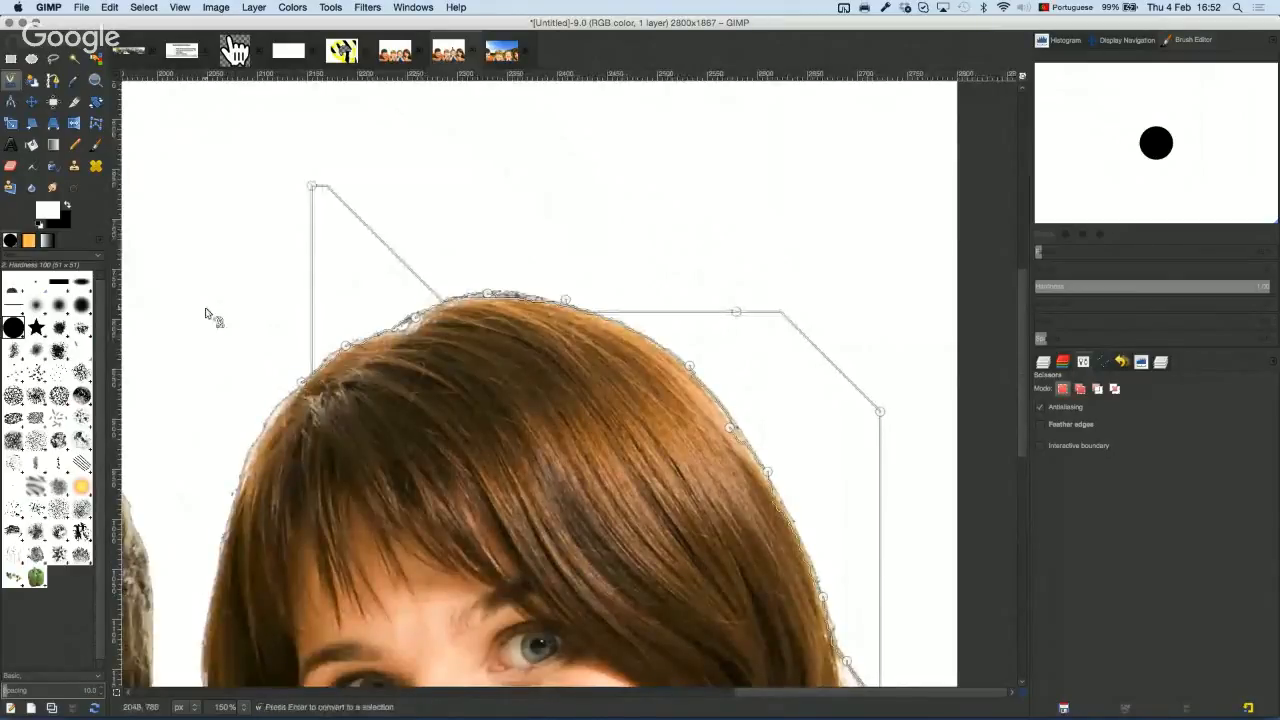
{"action": "key", "text": "Return"}
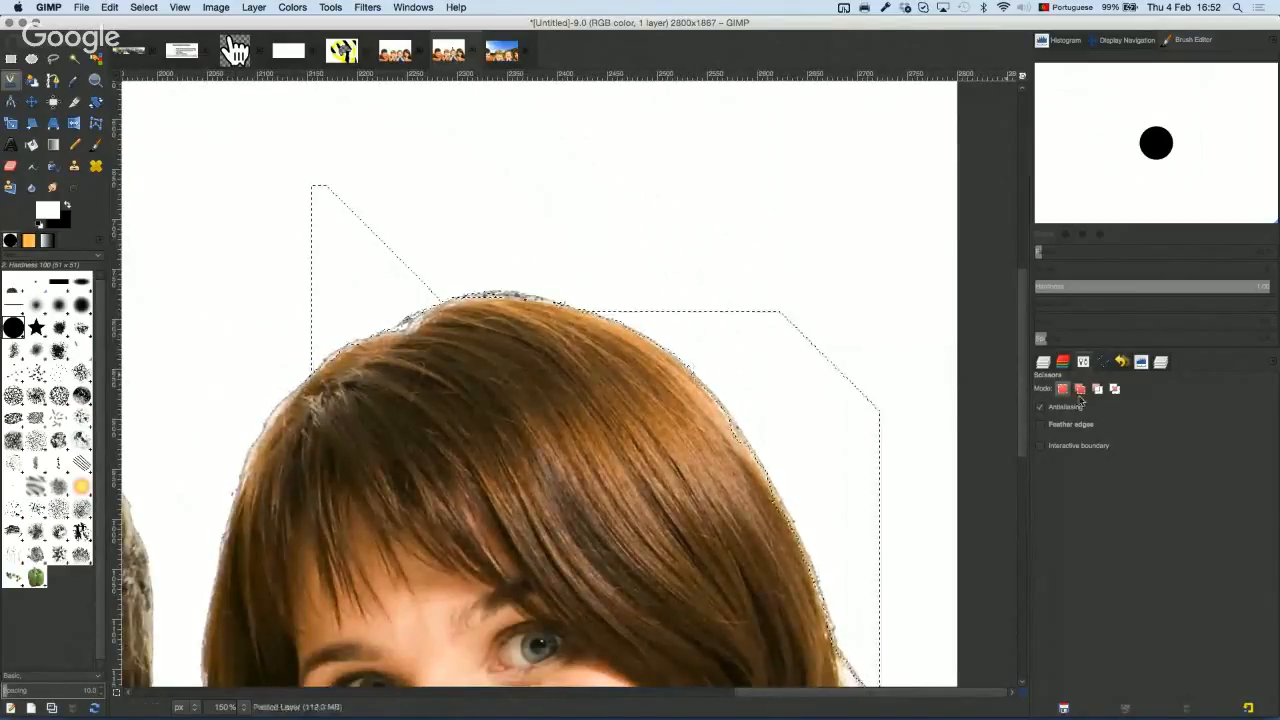
{"action": "left_click", "coordinate": [1104, 364]}
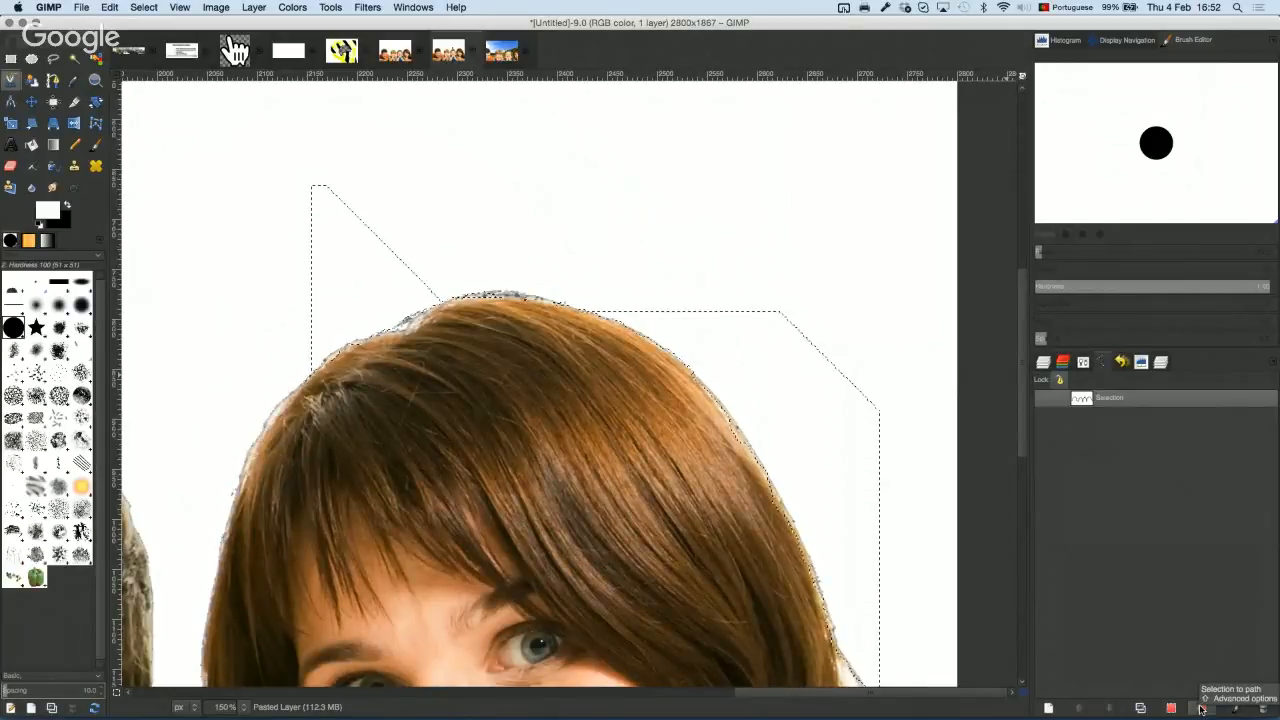
Step: Turn the hair selection into path Selection #1, pull a top anchor higher, and reconvert it to a selection
{"action": "left_click", "coordinate": [1201, 708]}
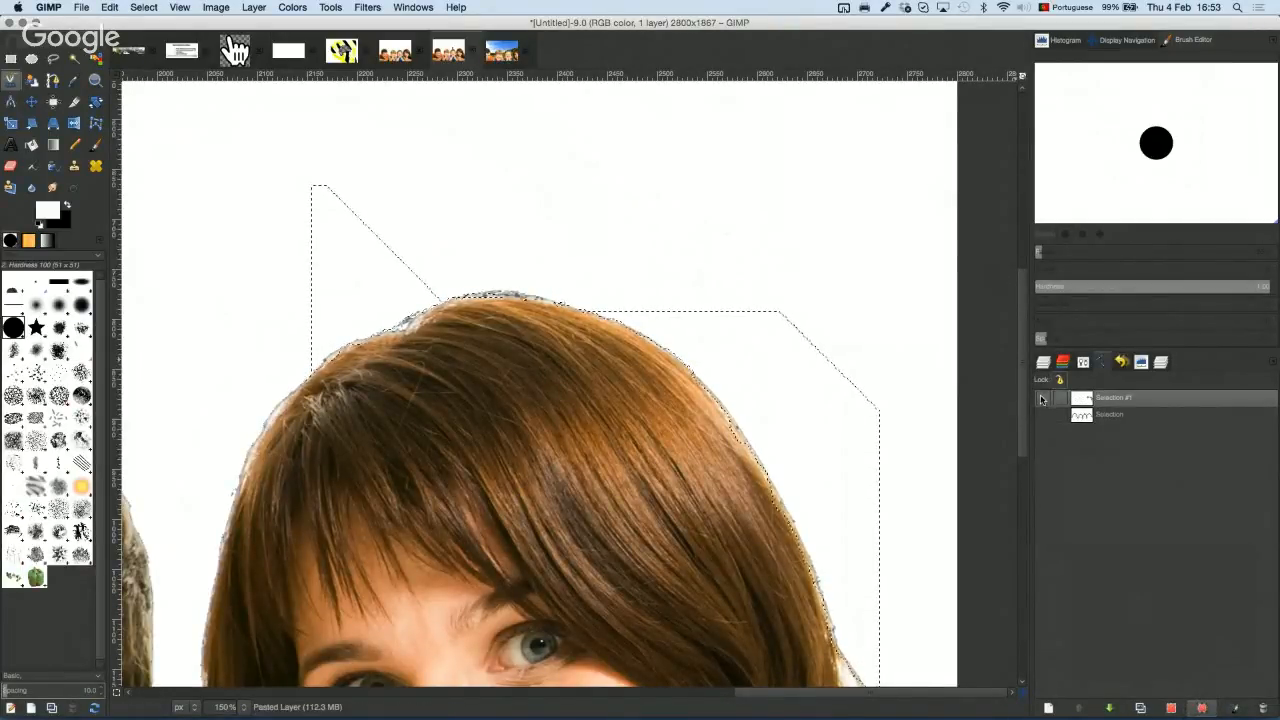
{"action": "left_click", "coordinate": [1041, 399]}
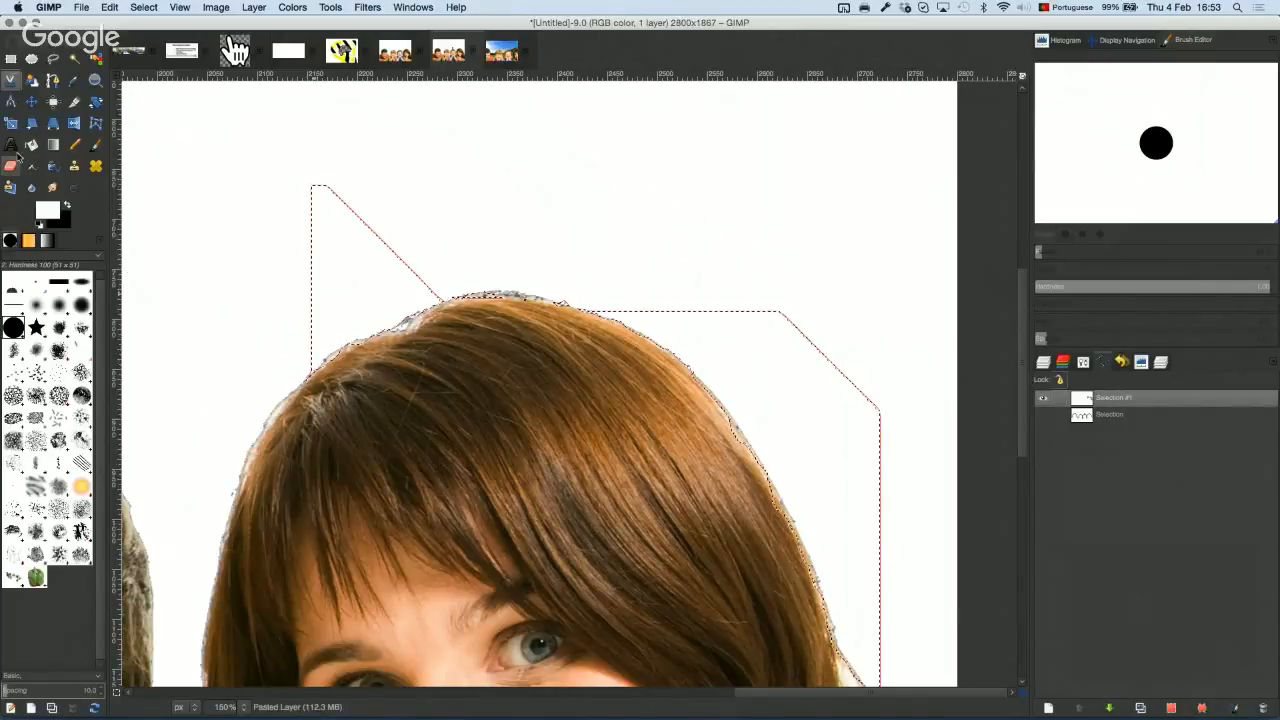
{"action": "left_click", "coordinate": [53, 80]}
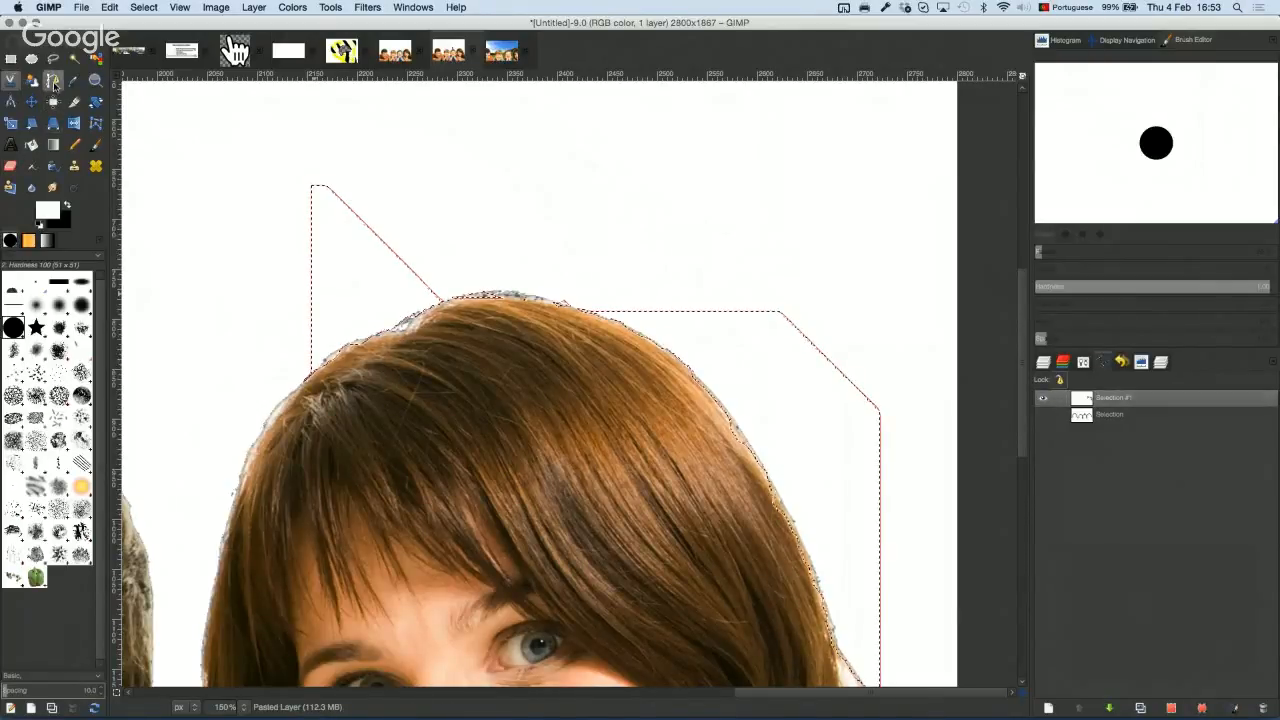
{"action": "left_click", "coordinate": [340, 207]}
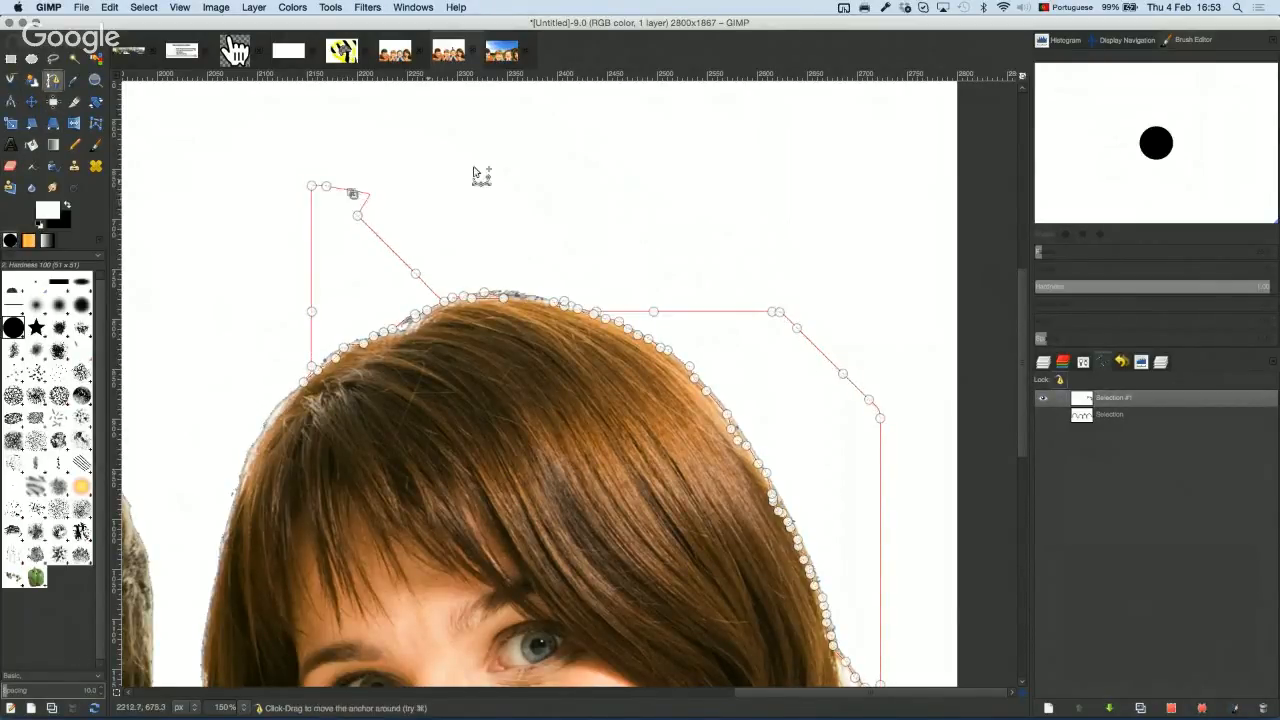
{"action": "left_click_drag", "start_coordinate": [476, 173], "coordinate": [479, 163]}
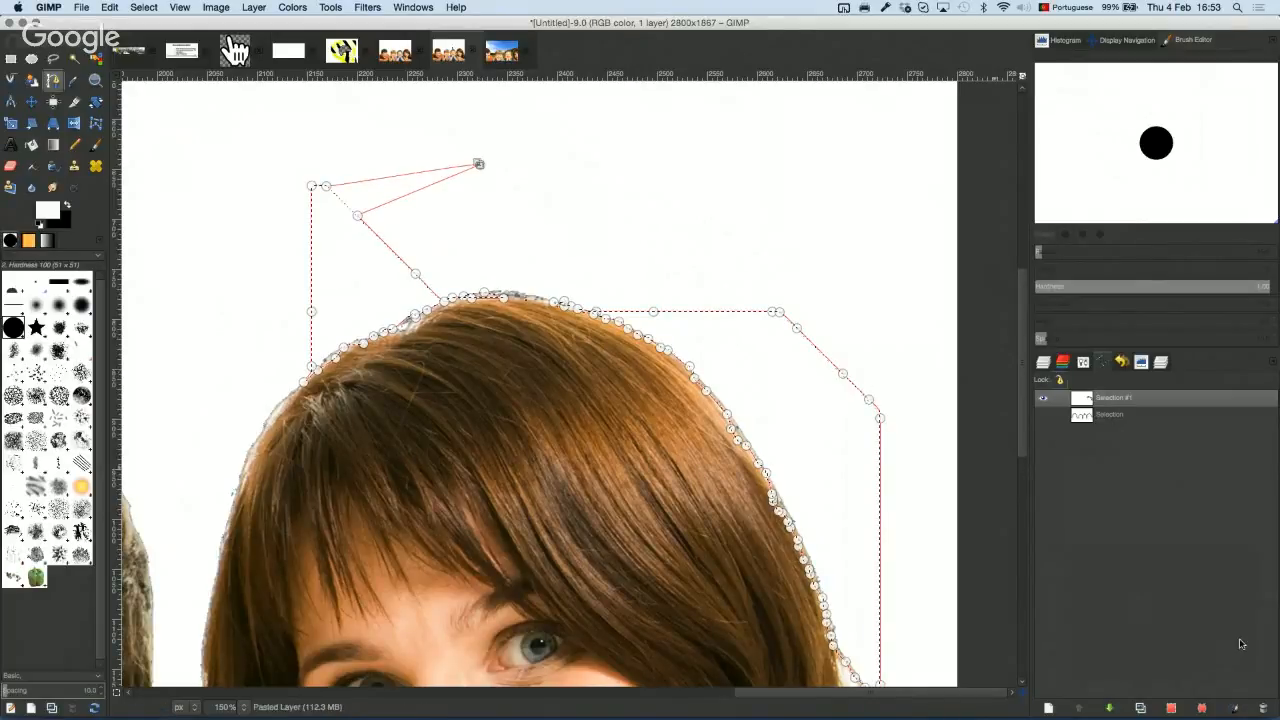
{"action": "left_click", "coordinate": [1173, 710]}
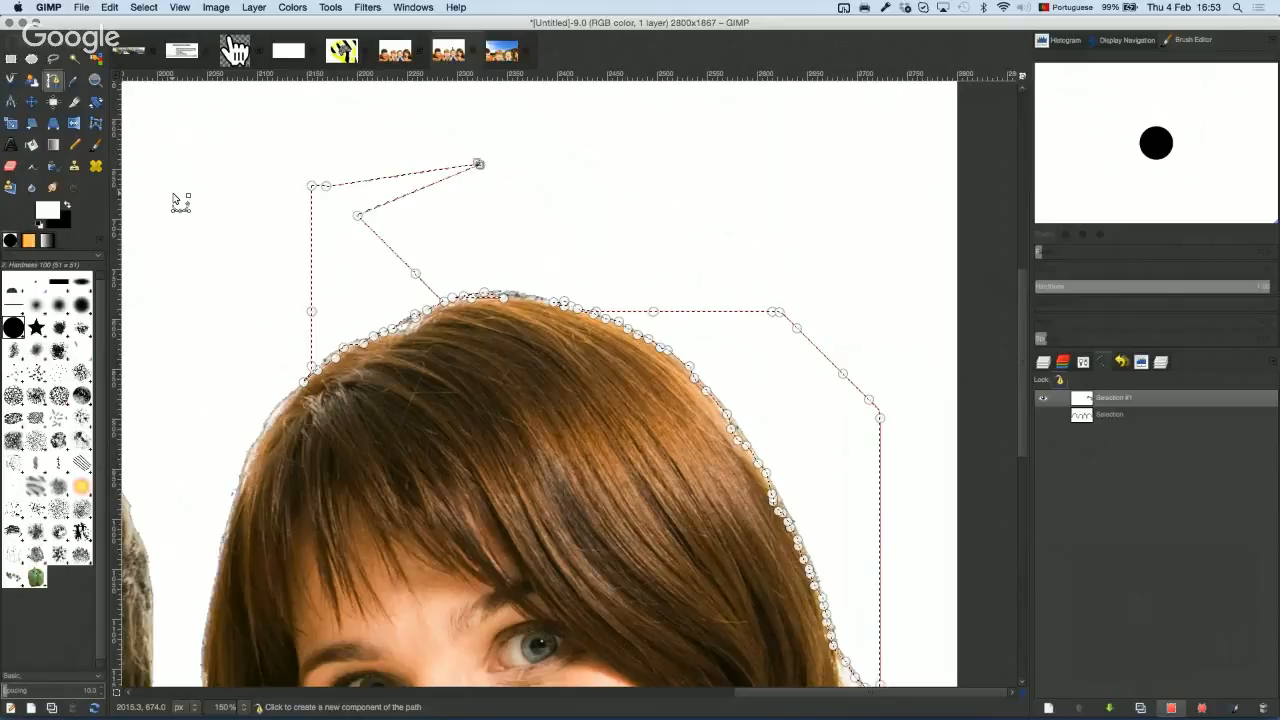
{"action": "left_click", "coordinate": [1043, 398]}
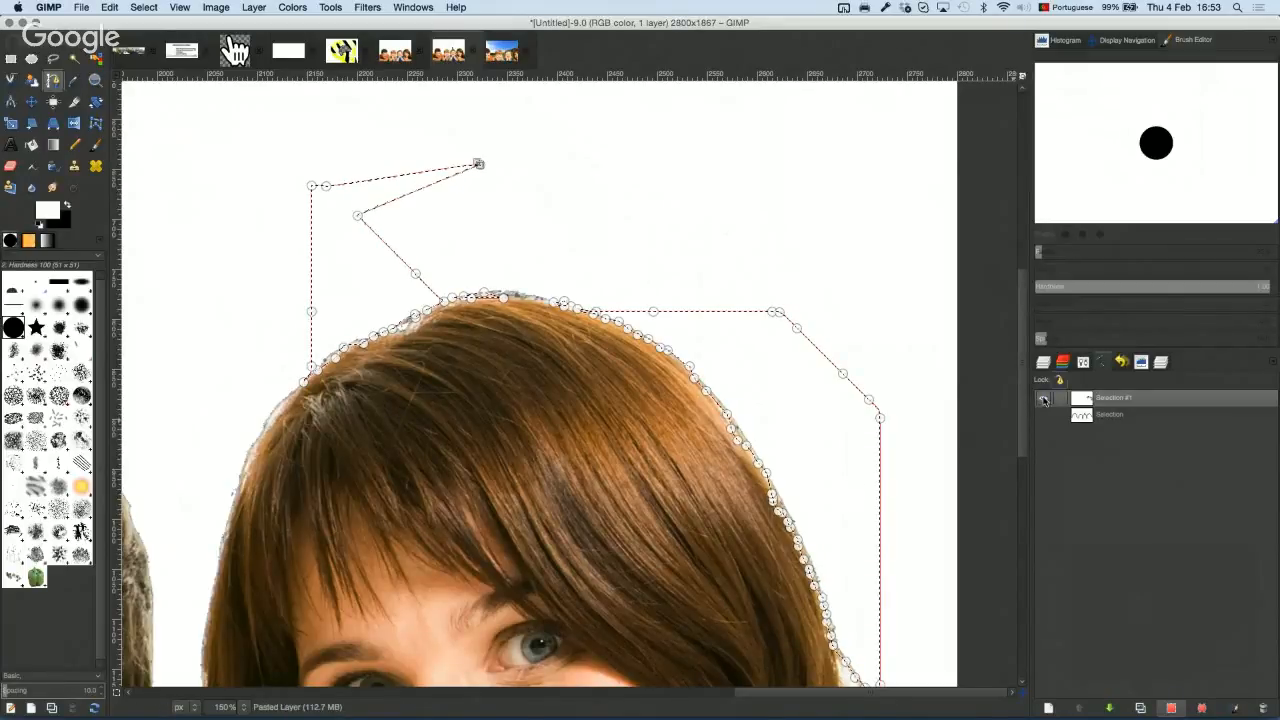
Step: In Quick Mask, erase and paint to add rounded white-background areas above the hair to the selection
{"action": "left_click", "coordinate": [116, 692]}
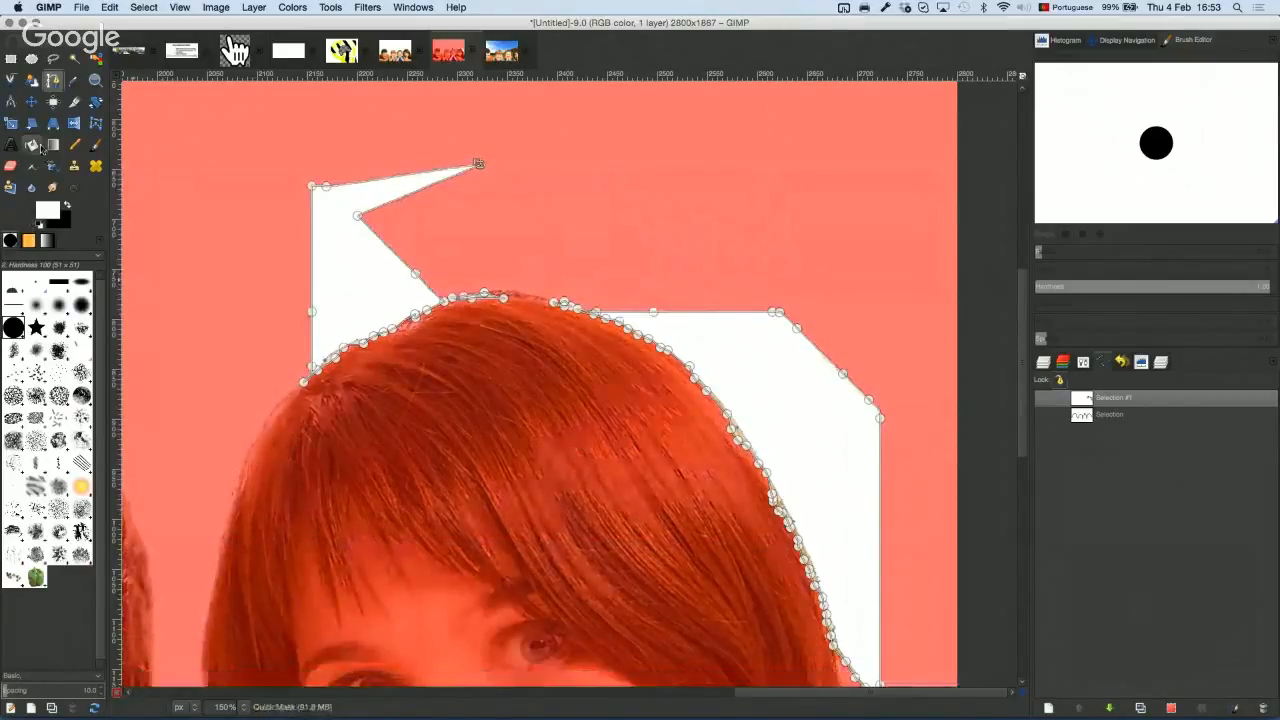
{"action": "left_click", "coordinate": [10, 166]}
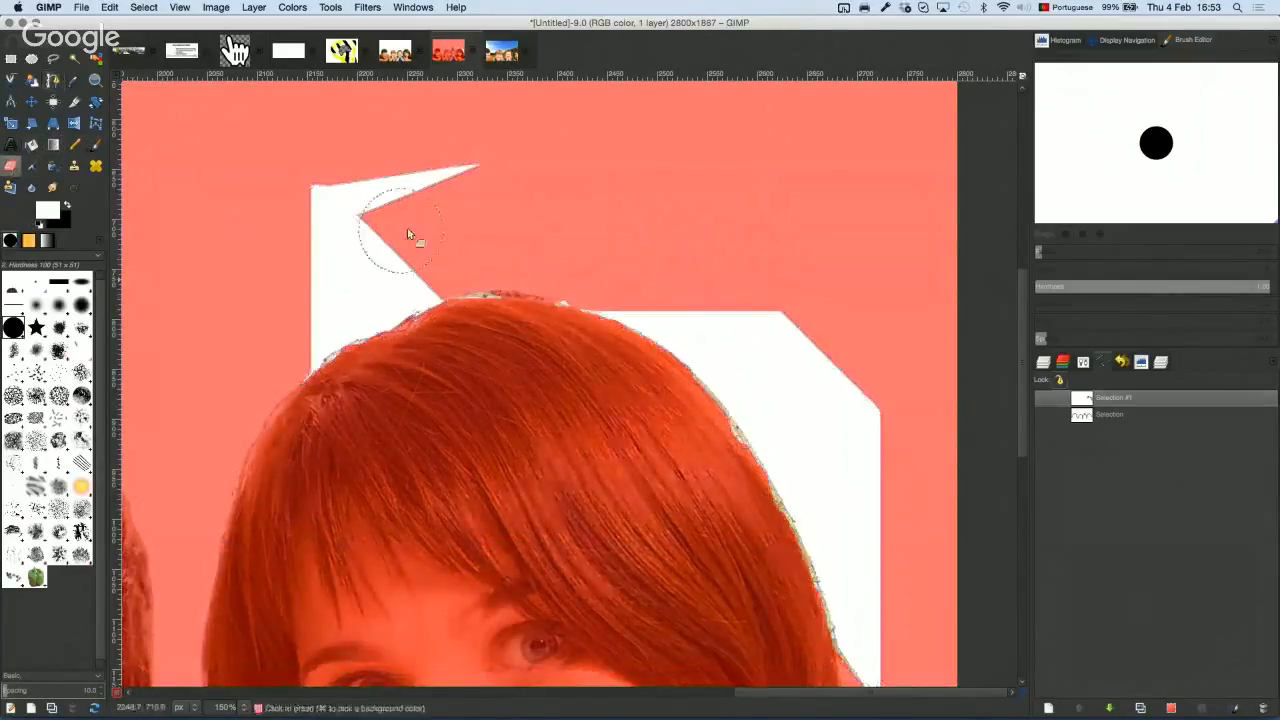
{"action": "mouse_move", "coordinate": [384, 250]}
{"action": "left_mouse_down"}
{"action": "mouse_move", "coordinate": [404, 248]}
{"action": "mouse_move", "coordinate": [382, 254]}
{"action": "left_mouse_up"}
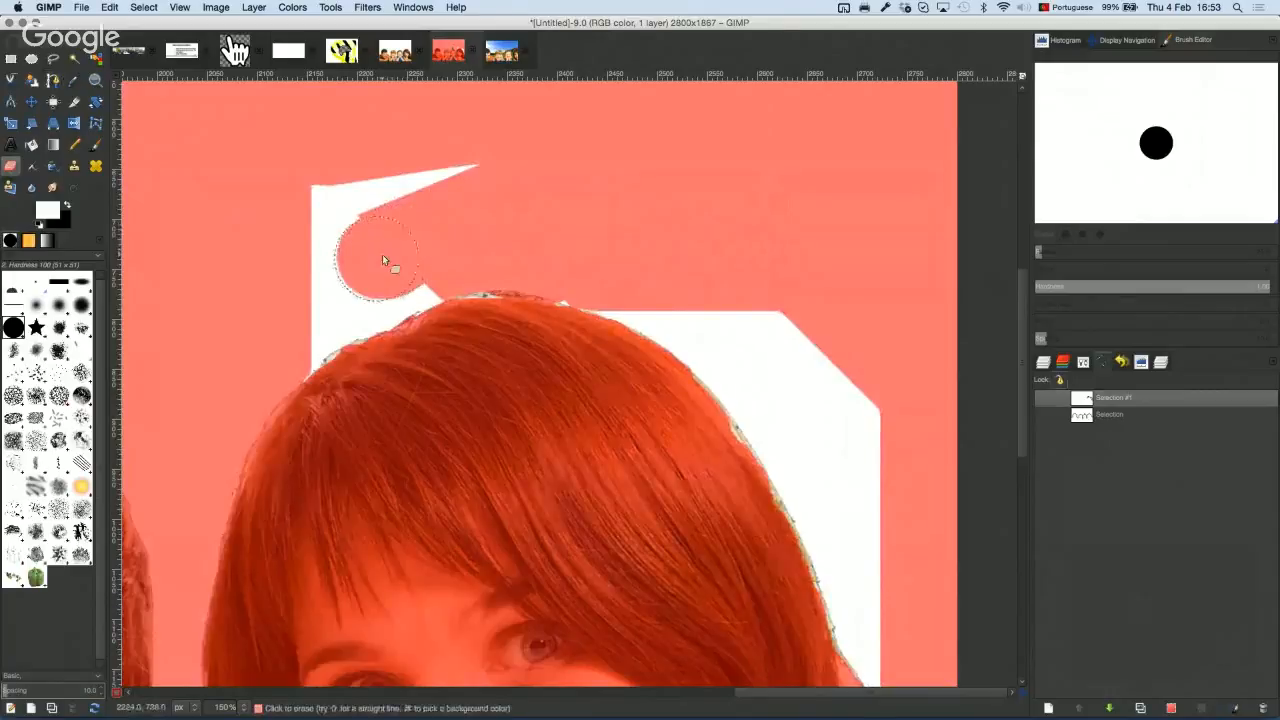
{"action": "left_click", "coordinate": [101, 147]}
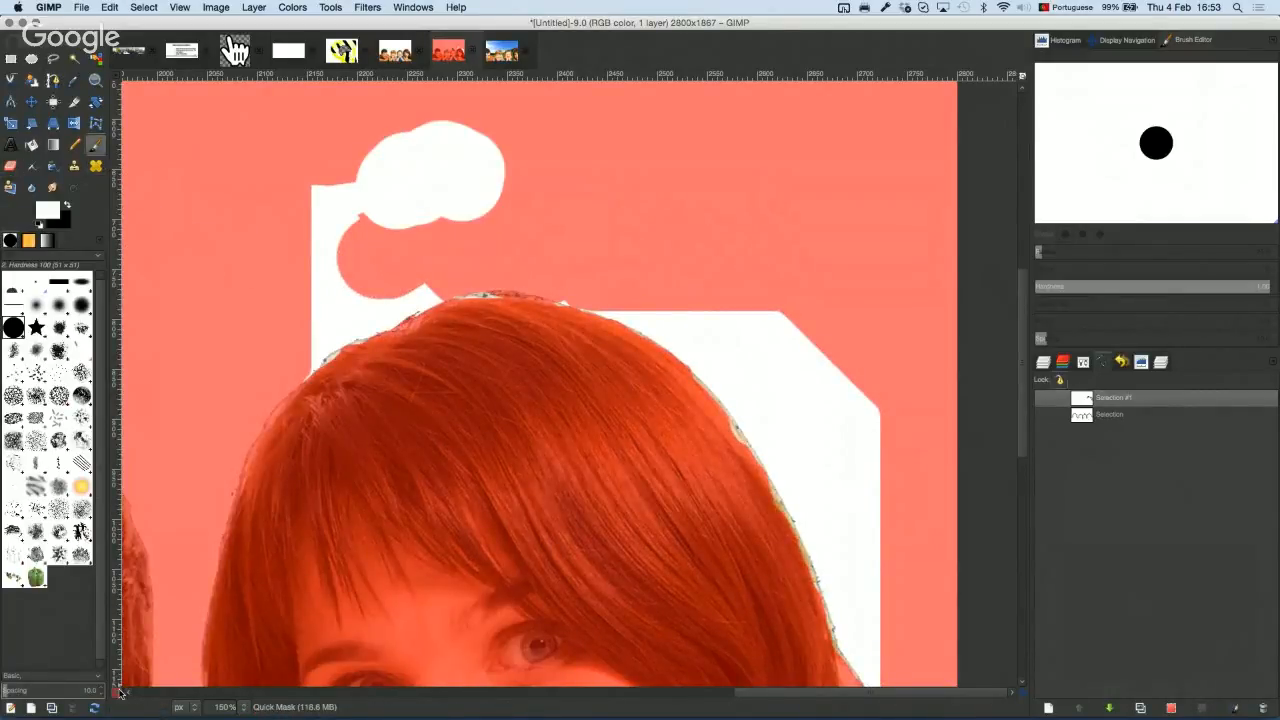
{"action": "key", "text": "shift+q"}
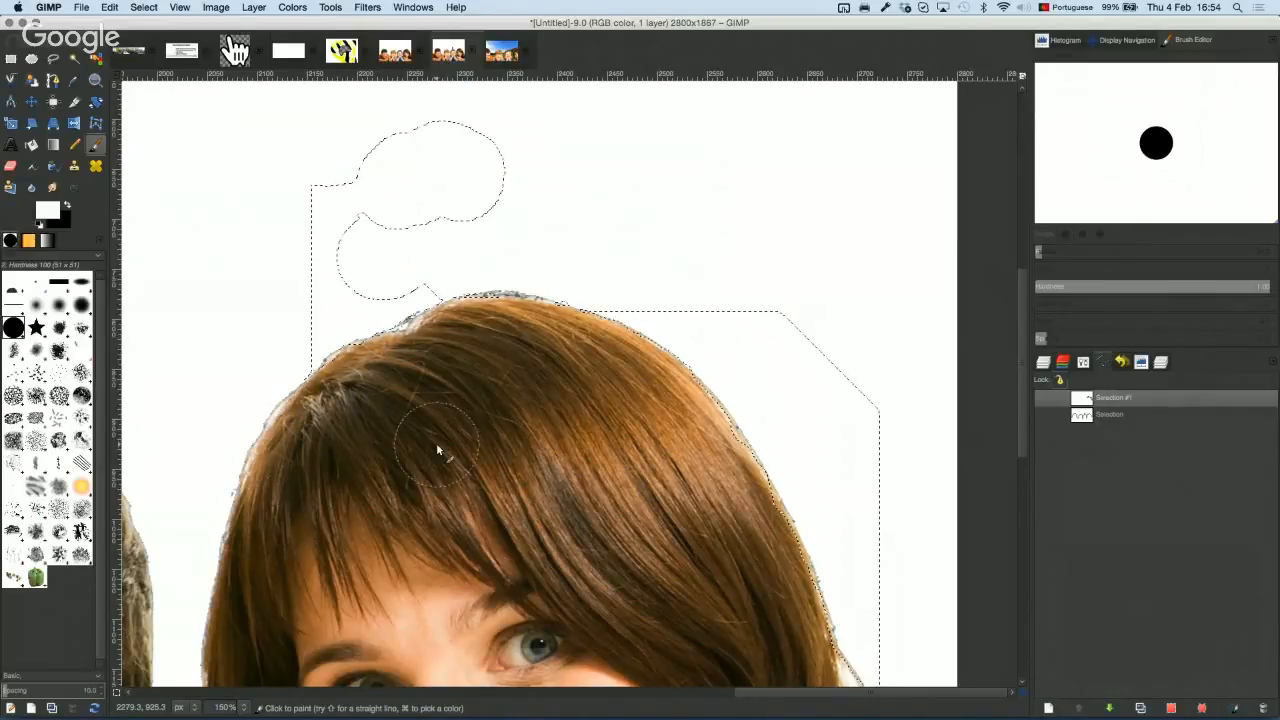
Step: Select none and zoom out to the whole family photo with the Layers list showing
{"action": "key", "text": "super+shift+a"}
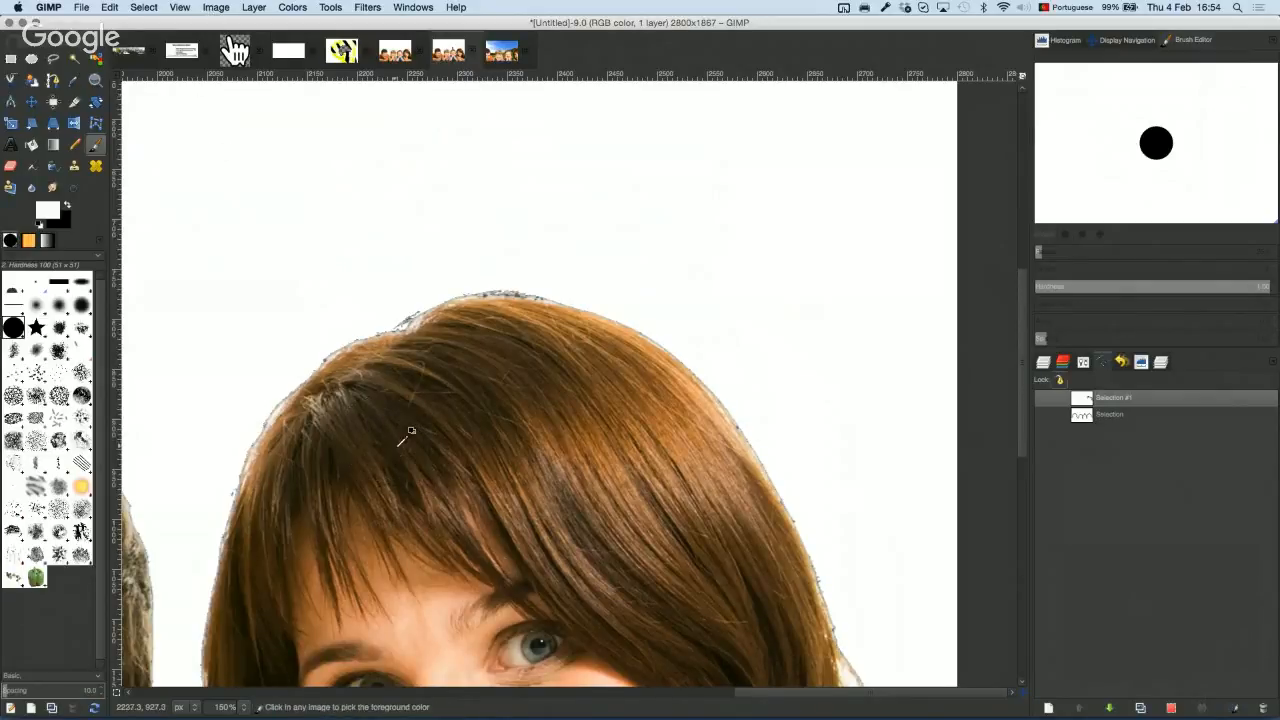
{"action": "scroll", "coordinate": [413, 432], "scroll_direction": "up", "scroll_amount": 1}
{"action": "scroll", "coordinate": [413, 432], "scroll_direction": "up", "scroll_amount": 1}
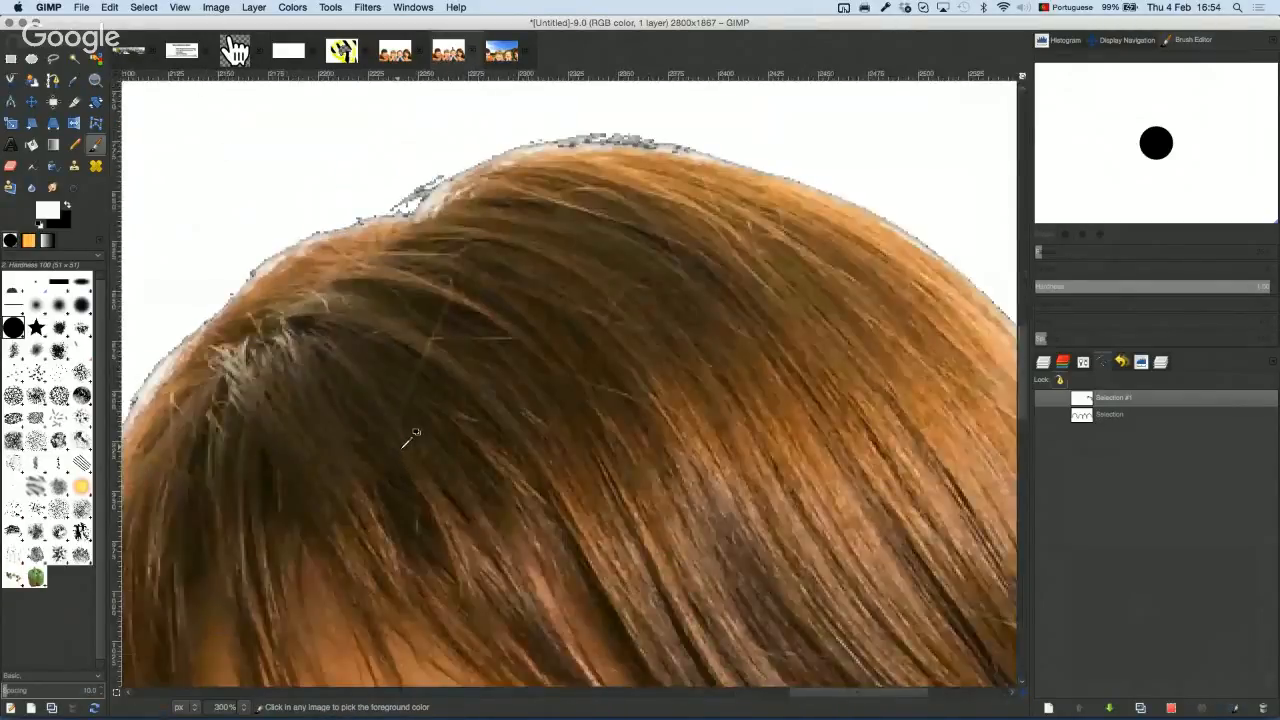
{"action": "scroll", "coordinate": [416, 432], "scroll_direction": "down", "scroll_amount": 6}
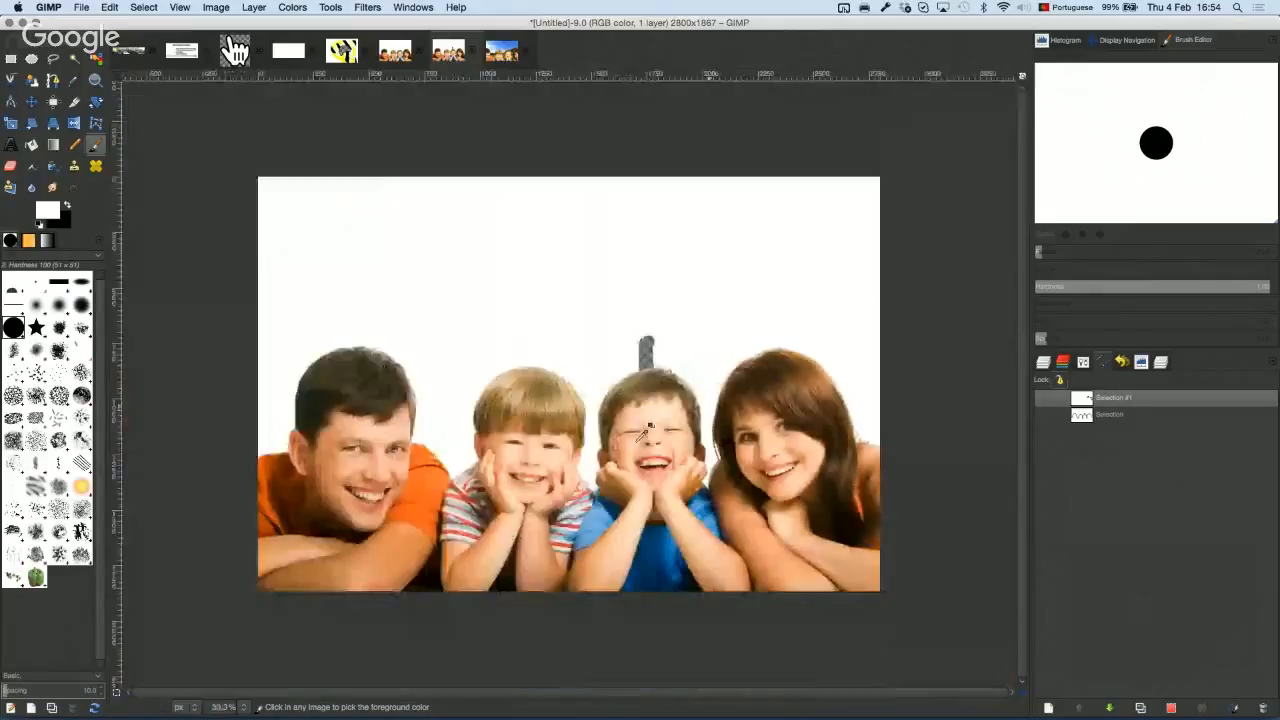
{"action": "left_click", "coordinate": [1043, 363]}
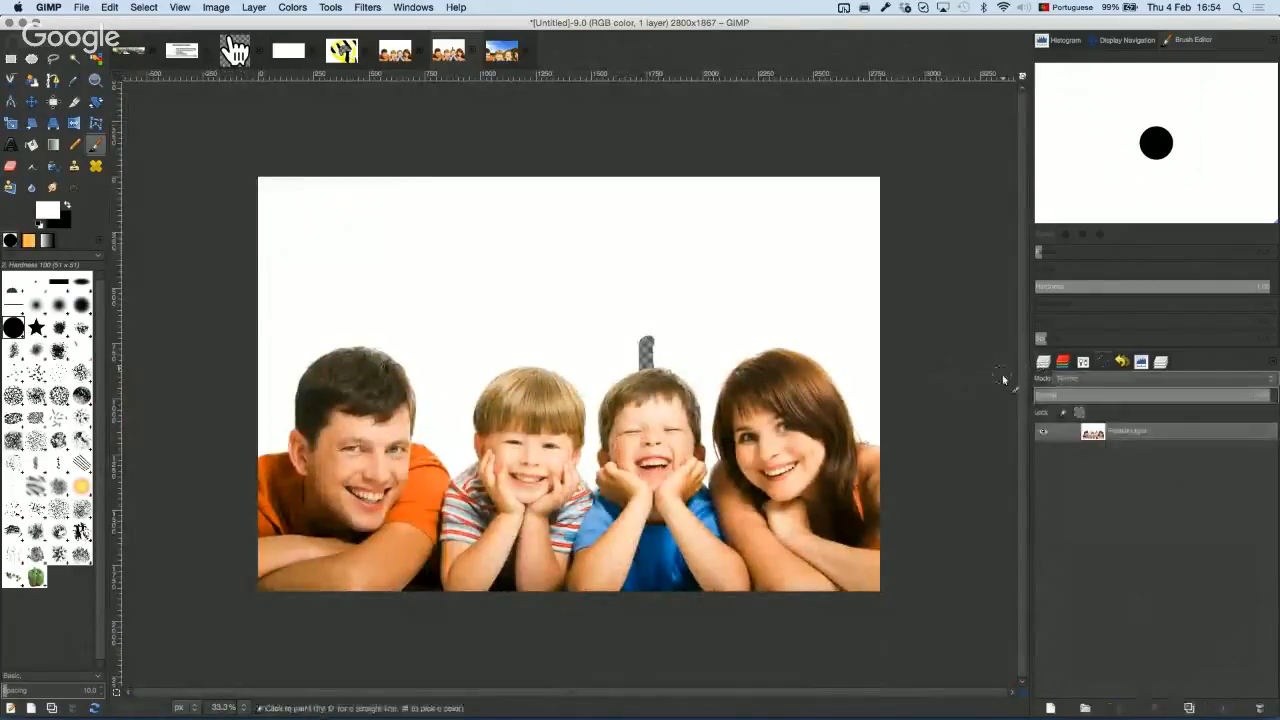
{"action": "left_click", "coordinate": [224, 10]}
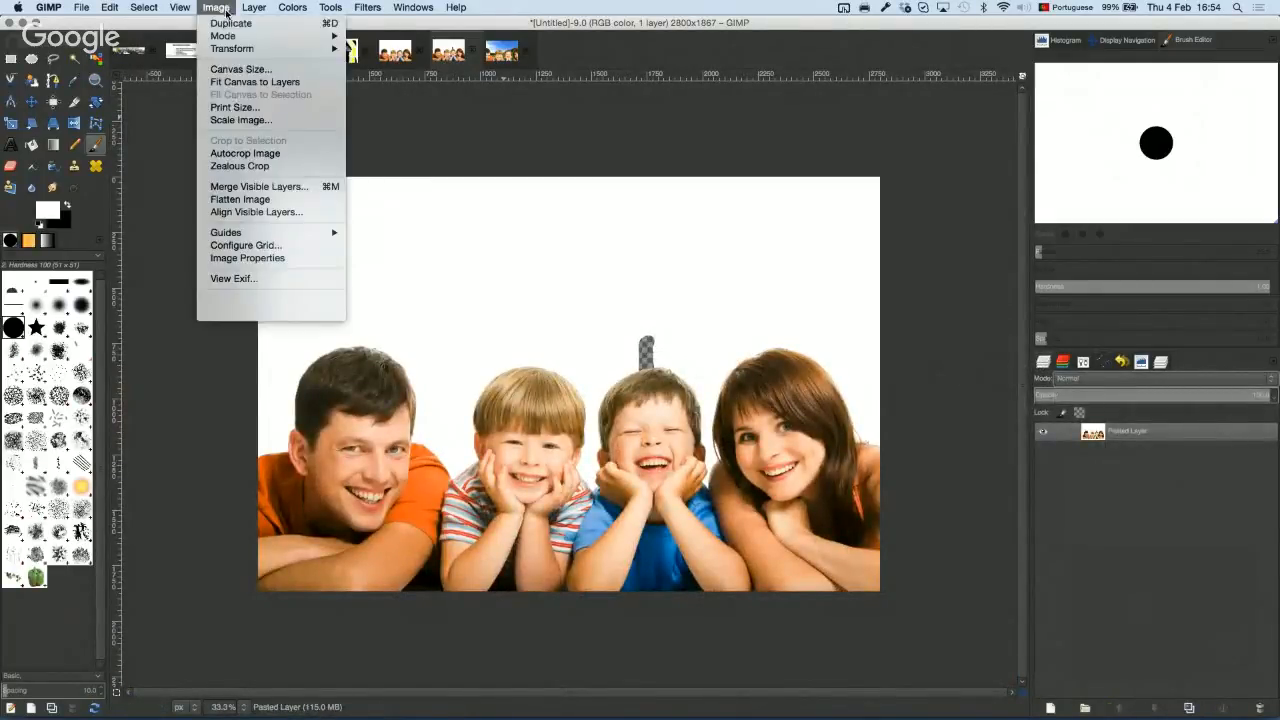
Step: Open Image > Scale Image to see the 2800 × 1867 px, 72 ppi size
{"action": "left_click", "coordinate": [297, 120]}
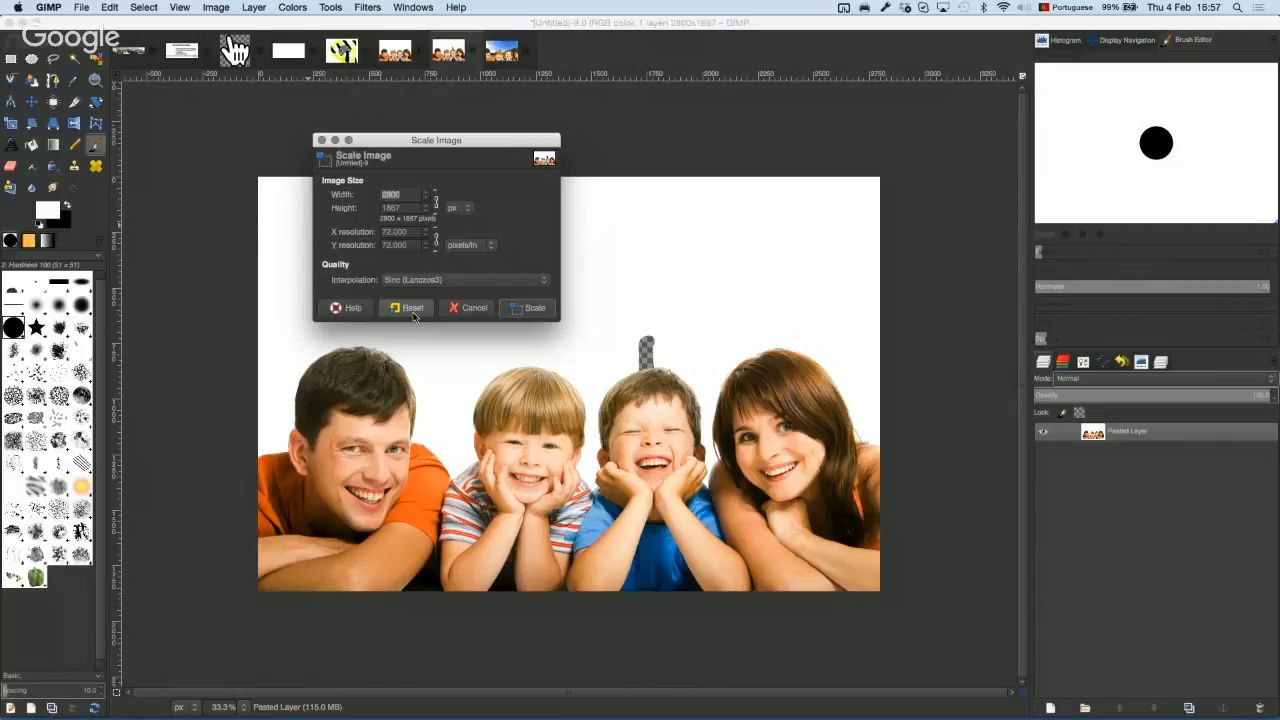
Step: Cancel Scale Image without resizing and switch back to GIMP
{"action": "left_click", "coordinate": [474, 307]}
{"action": "left_click", "coordinate": [217, 7]}
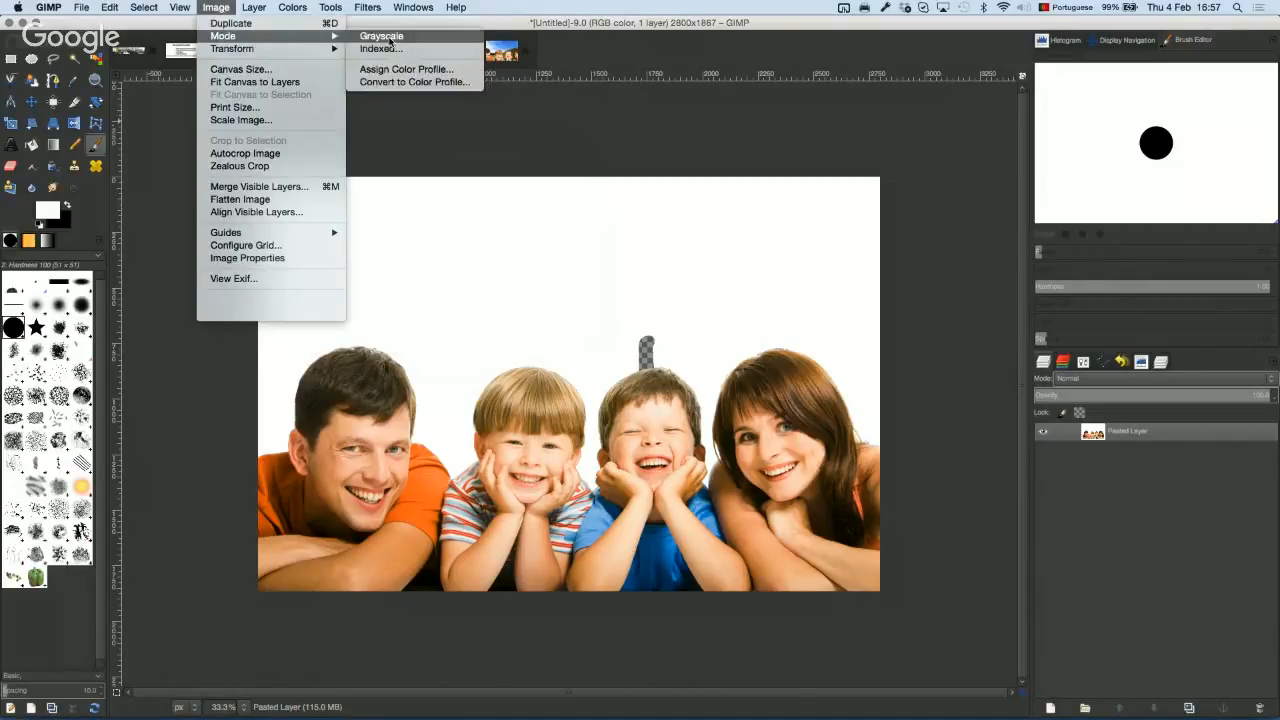
{"action": "left_click", "coordinate": [221, 8]}
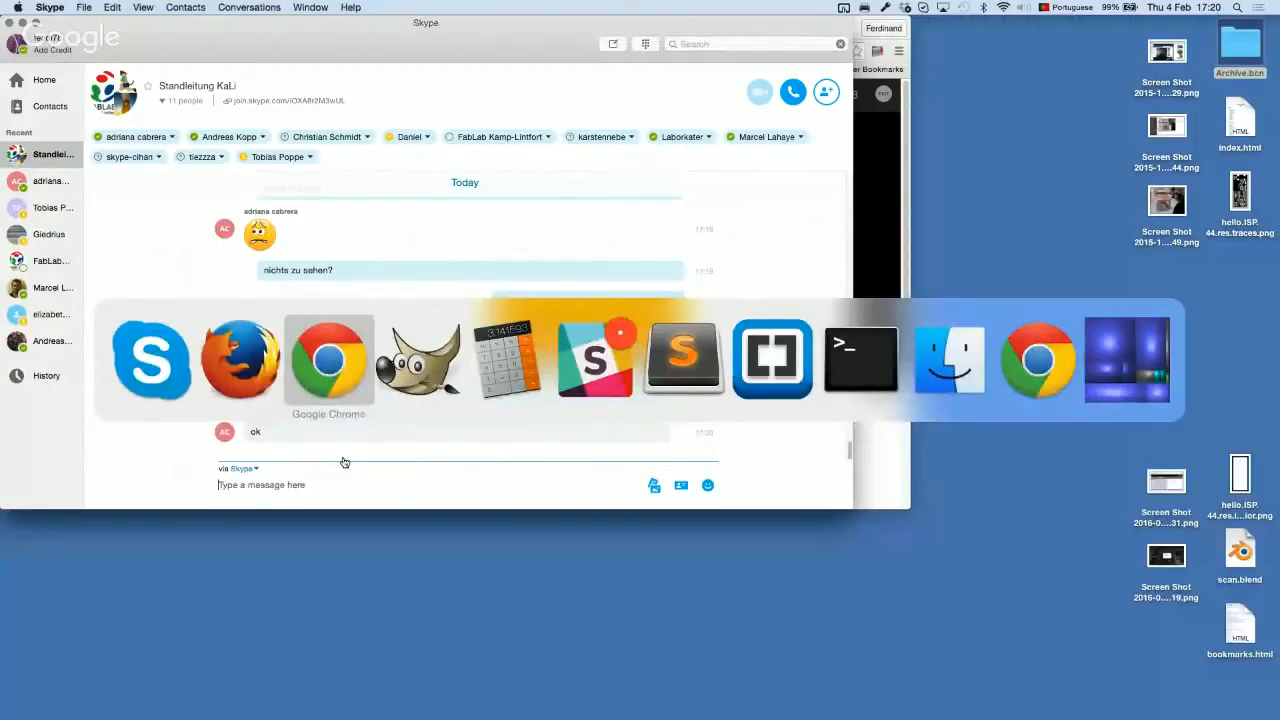
{"action": "key", "text": "super+Tab"}
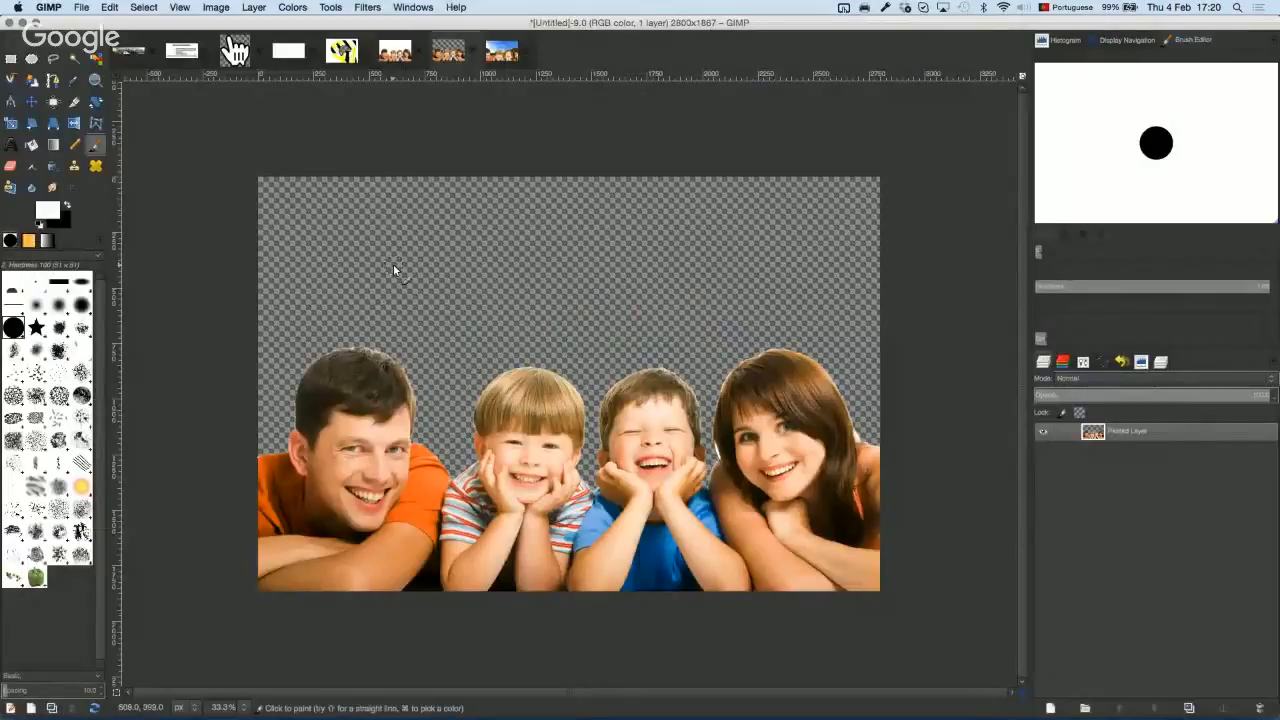
Step: Open the menus to reach Colors > Desaturate for the family cut-out
{"action": "left_click", "coordinate": [254, 8]}
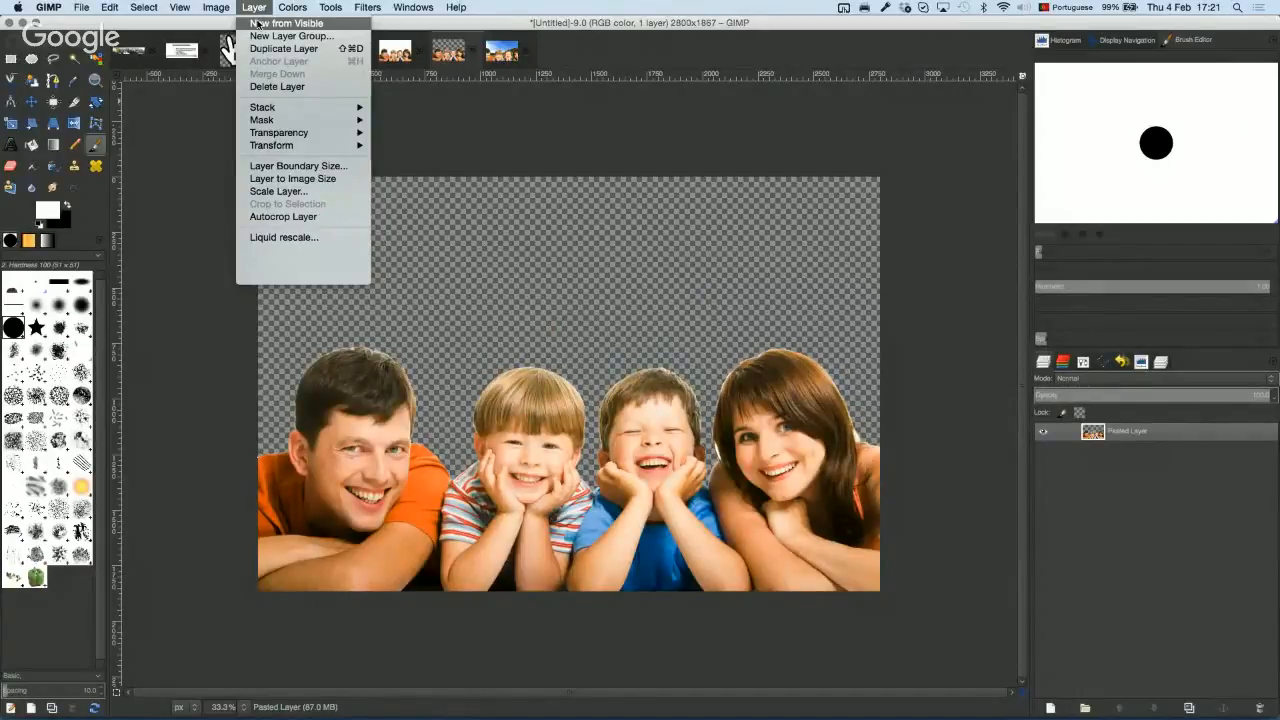
{"action": "mouse_move", "coordinate": [292, 8]}
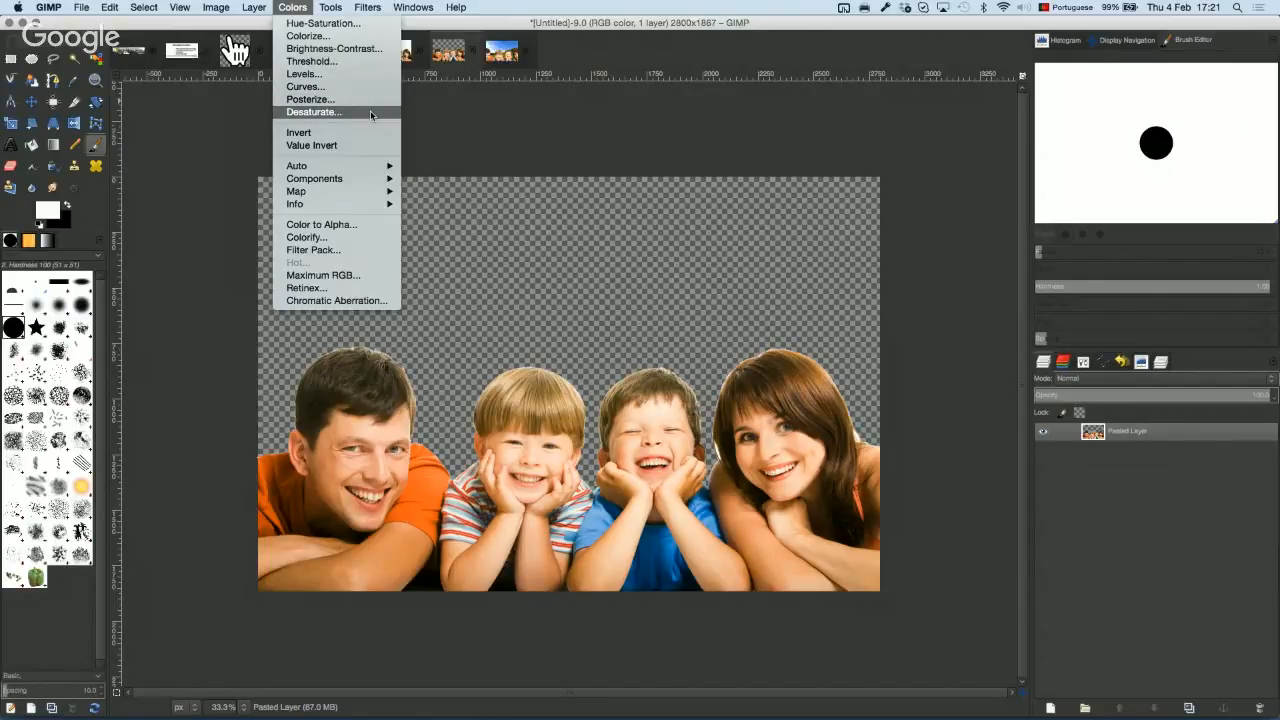
Step: Desaturate the cut-out using Lightness, then paint a pure red test stroke across the man's hair
{"action": "left_click", "coordinate": [370, 113]}
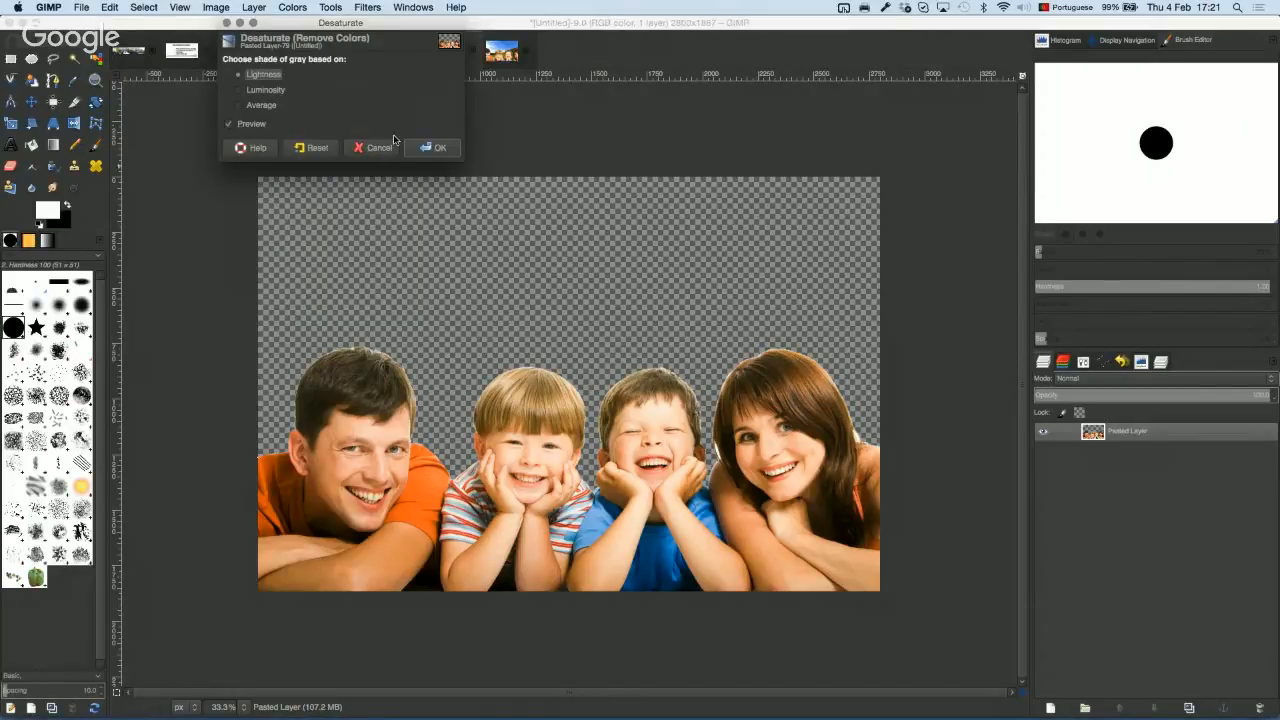
{"action": "left_click", "coordinate": [426, 150]}
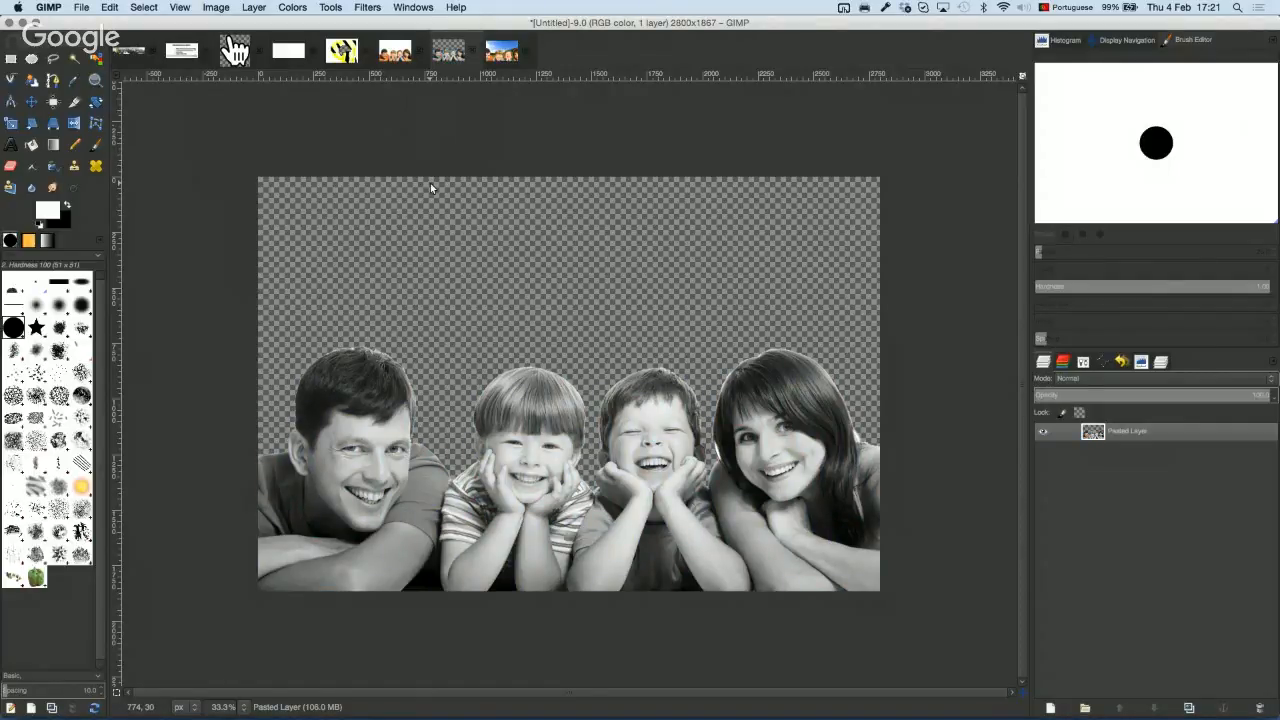
{"action": "left_click", "coordinate": [96, 144]}
{"action": "left_click", "coordinate": [47, 210]}
{"action": "left_click", "coordinate": [110, 61]}
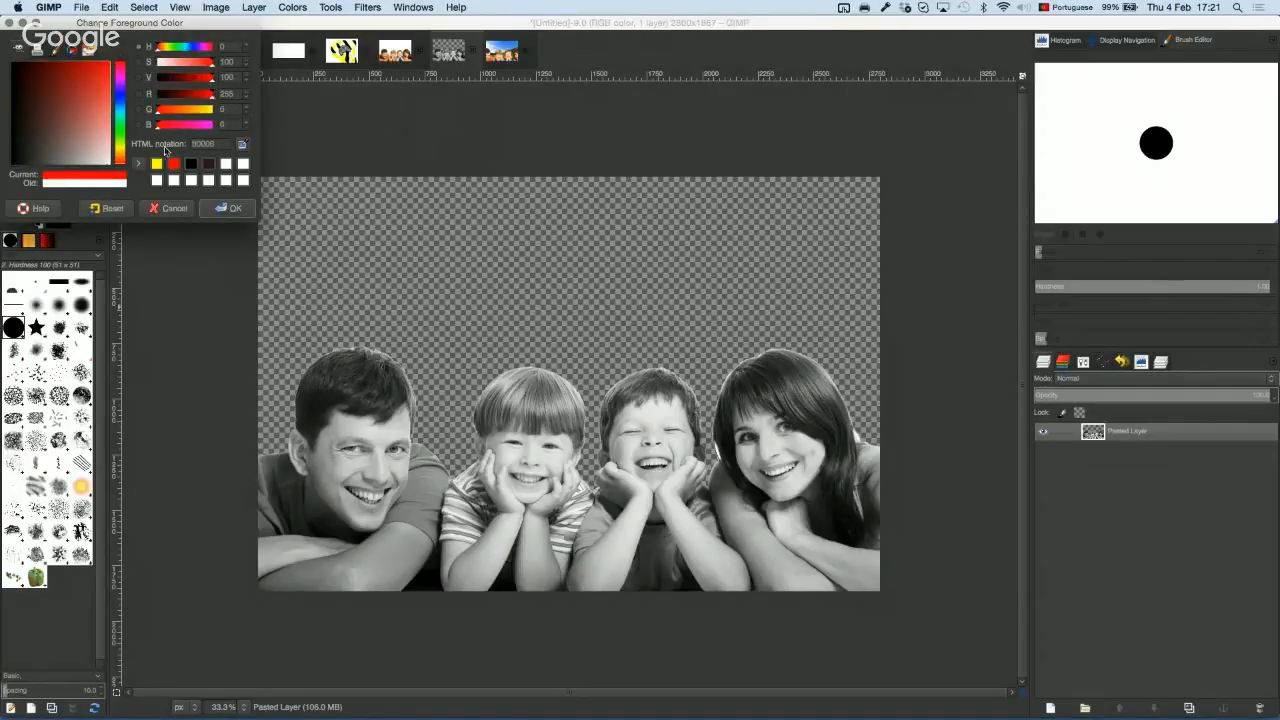
{"action": "left_click", "coordinate": [216, 214]}
{"action": "left_click_drag", "start_coordinate": [324, 378], "coordinate": [388, 428]}
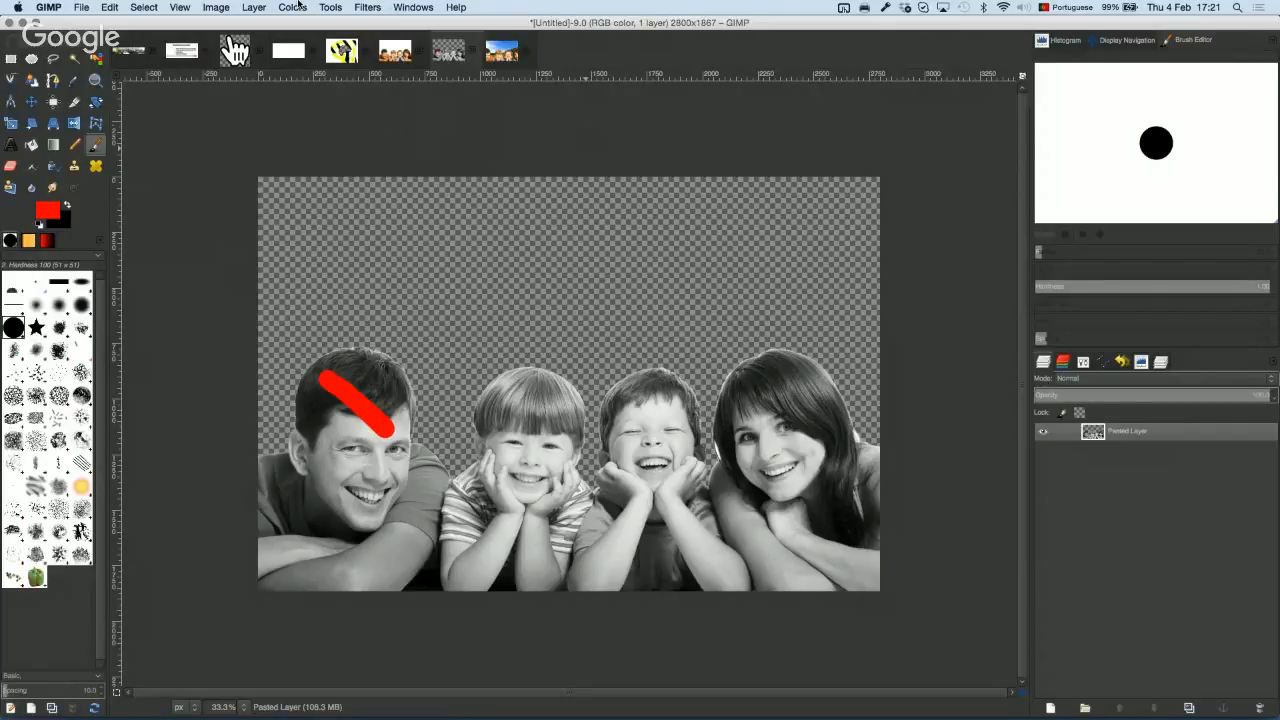
{"action": "left_click", "coordinate": [215, 7]}
{"action": "mouse_move", "coordinate": [257, 35]}
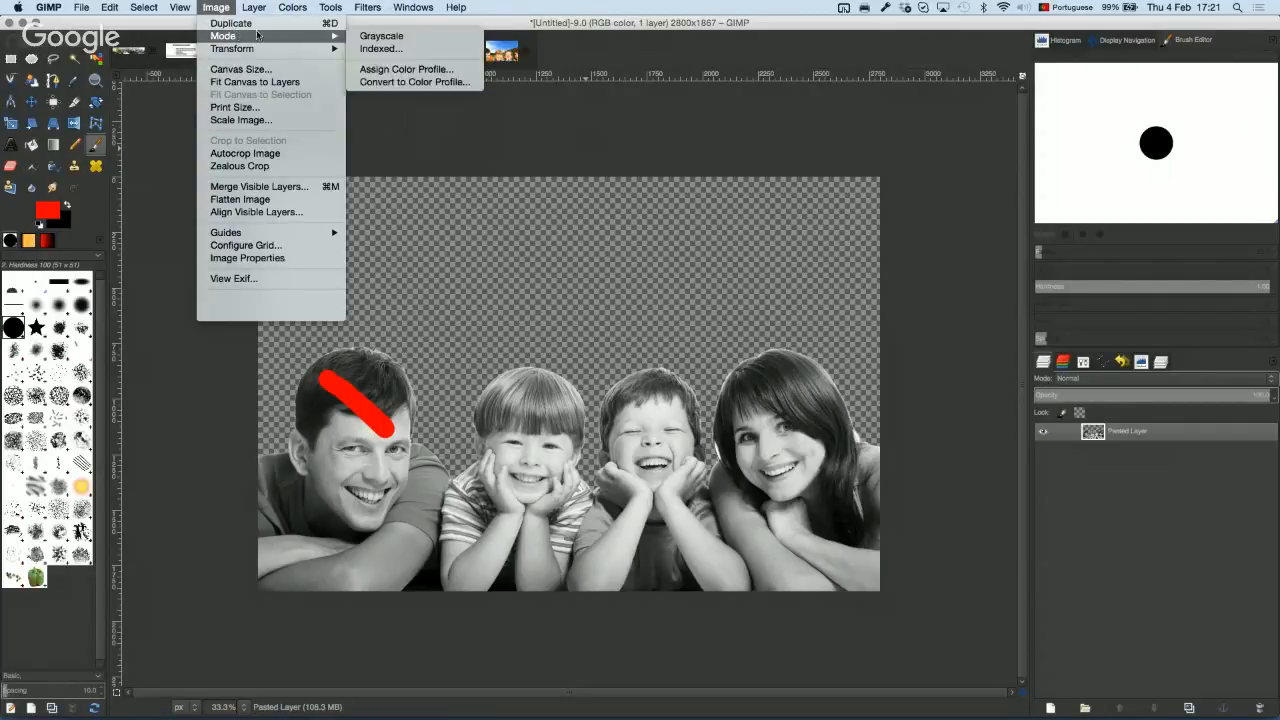
Step: Switch the image to Grayscale mode and confirm Grayscale is checked under Image > Mode
{"action": "left_click", "coordinate": [424, 36]}
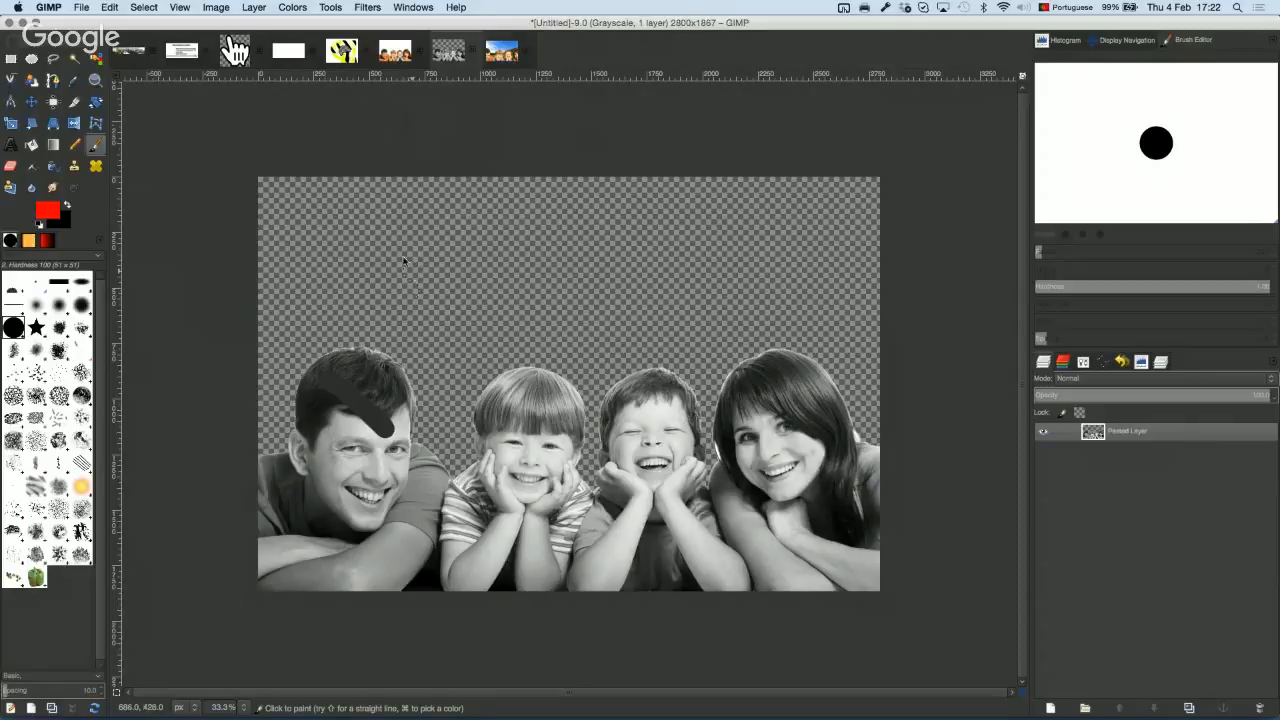
{"action": "left_click", "coordinate": [216, 7]}
{"action": "mouse_move", "coordinate": [242, 37]}
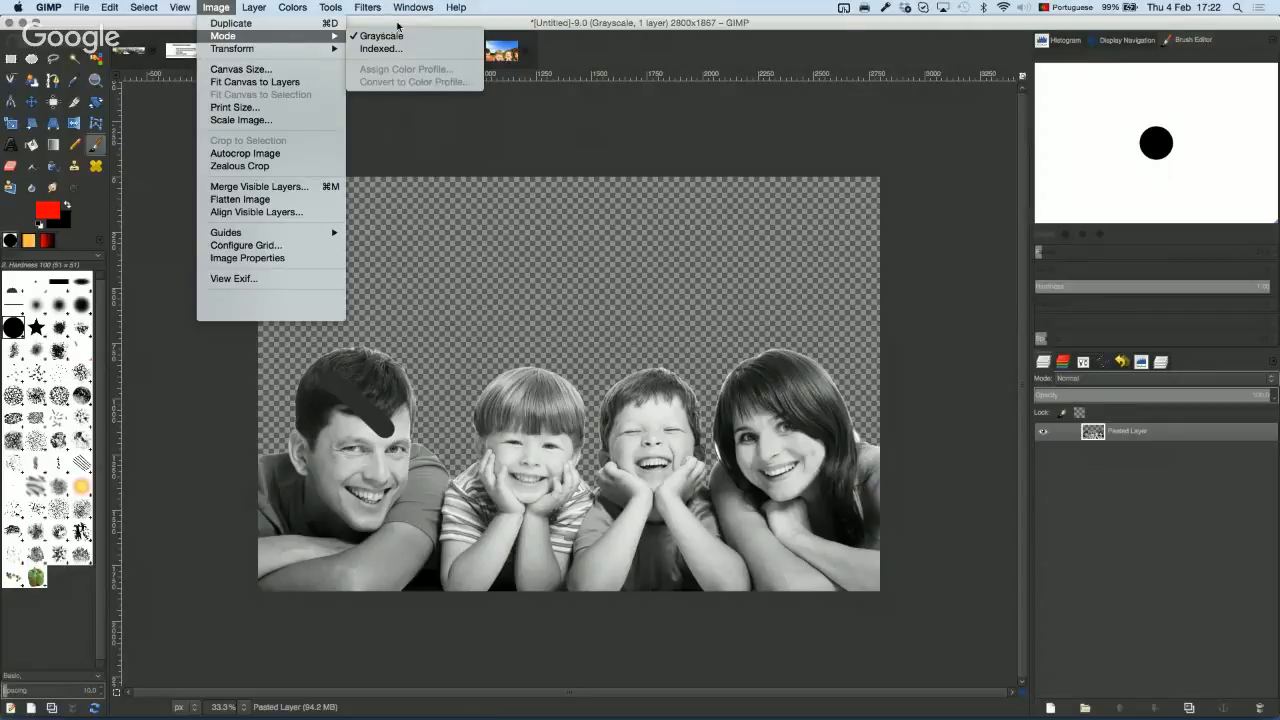
{"action": "left_click", "coordinate": [258, 8]}
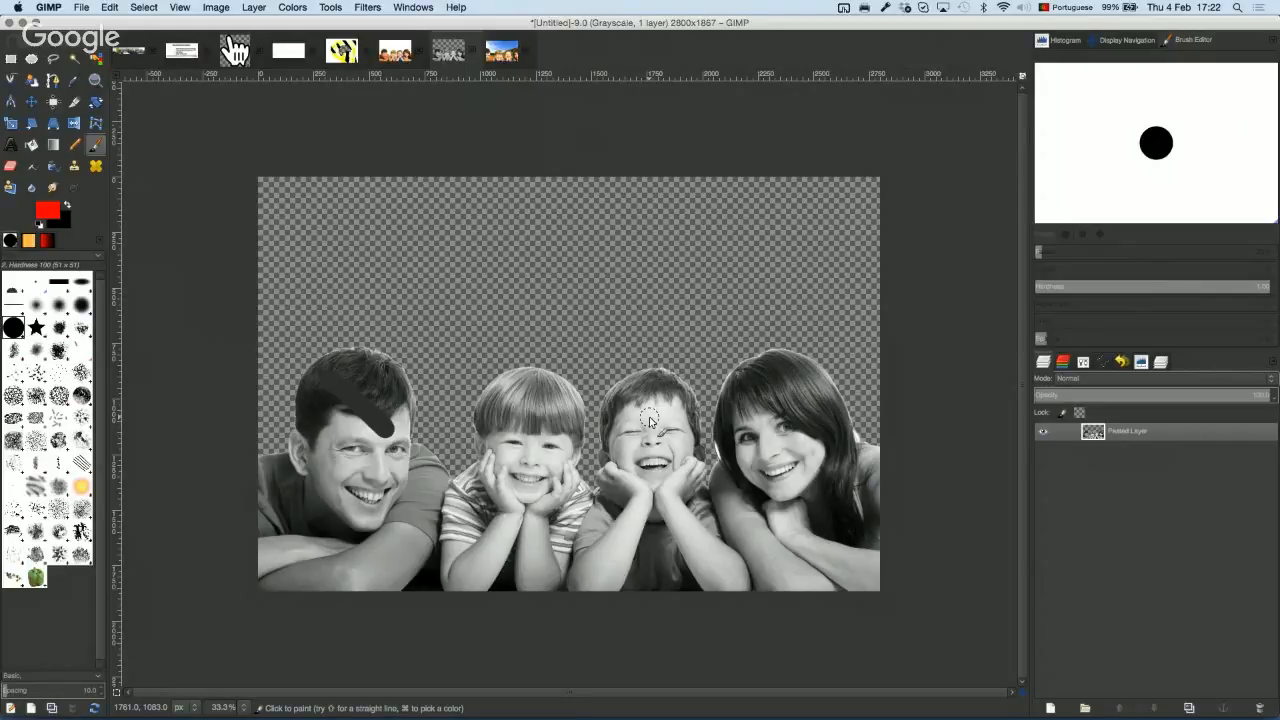
Step: Try a brightness increase in Brightness-Contrast, discard it, and briefly open and close Levels
{"action": "left_click", "coordinate": [290, 8]}
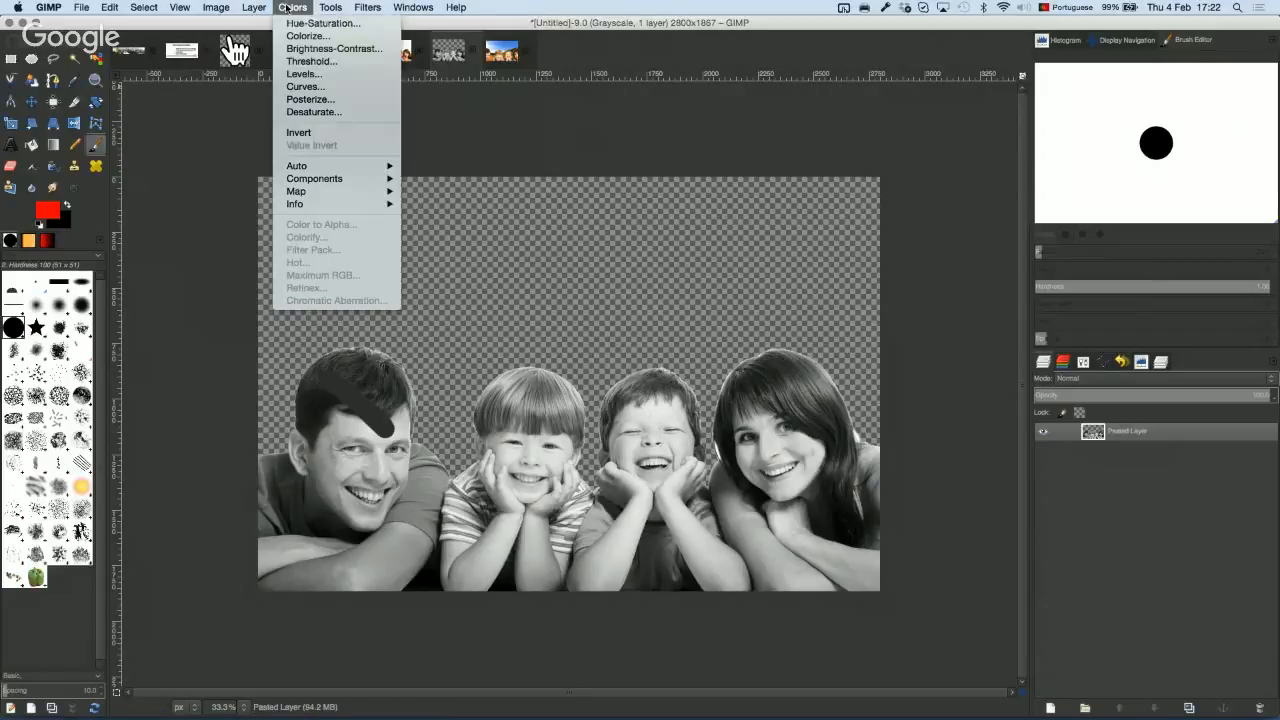
{"action": "left_click", "coordinate": [350, 50]}
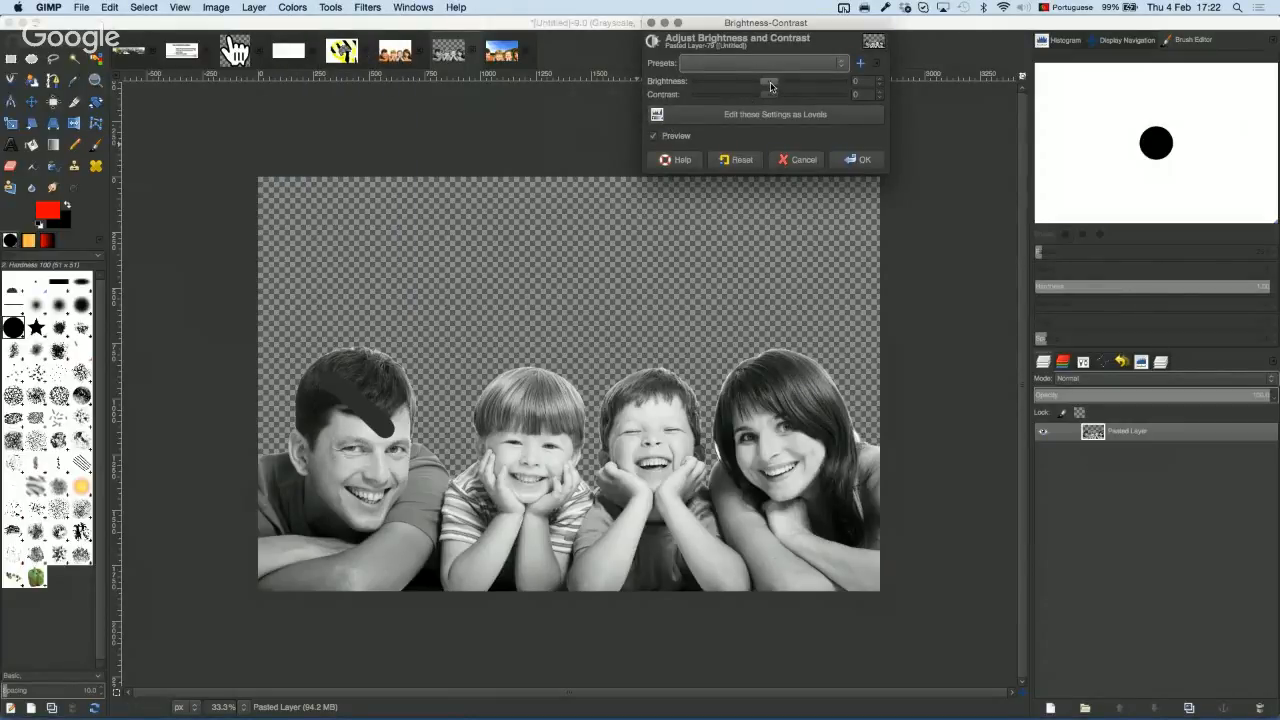
{"action": "left_click_drag", "start_coordinate": [769, 86], "coordinate": [828, 97]}
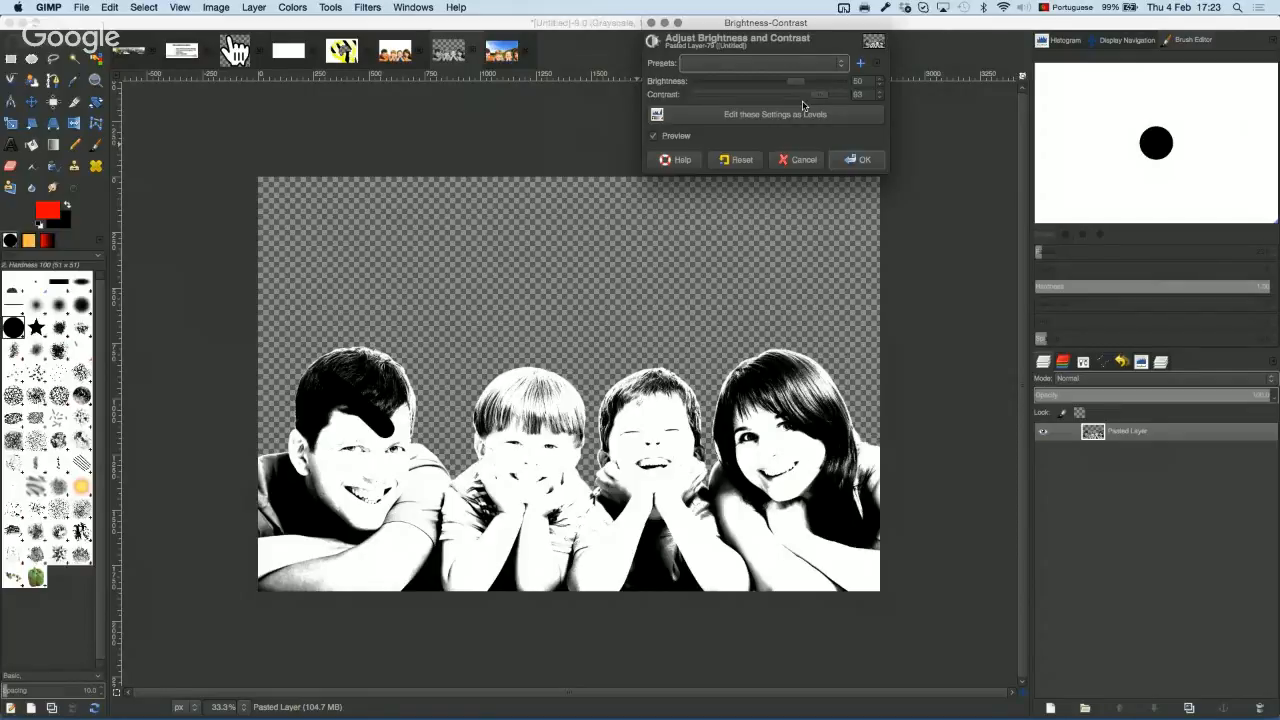
{"action": "key", "text": "Escape"}
{"action": "left_click", "coordinate": [292, 7]}
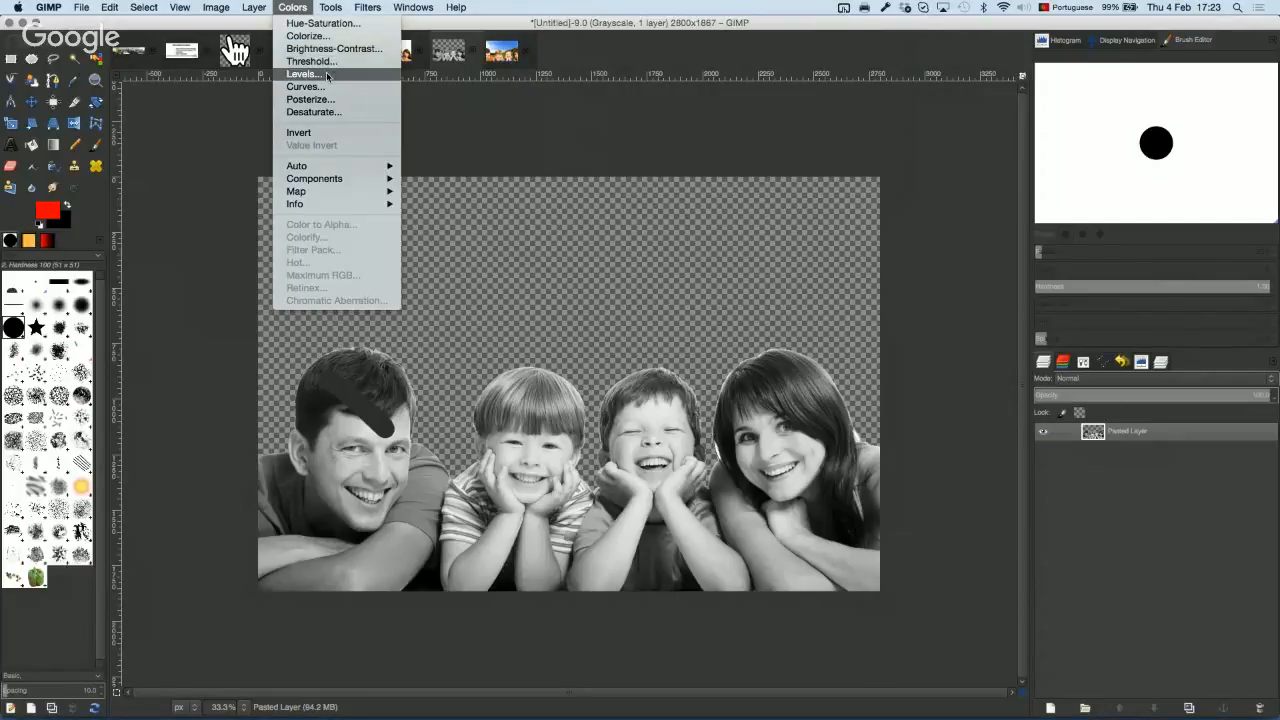
{"action": "left_click", "coordinate": [303, 74]}
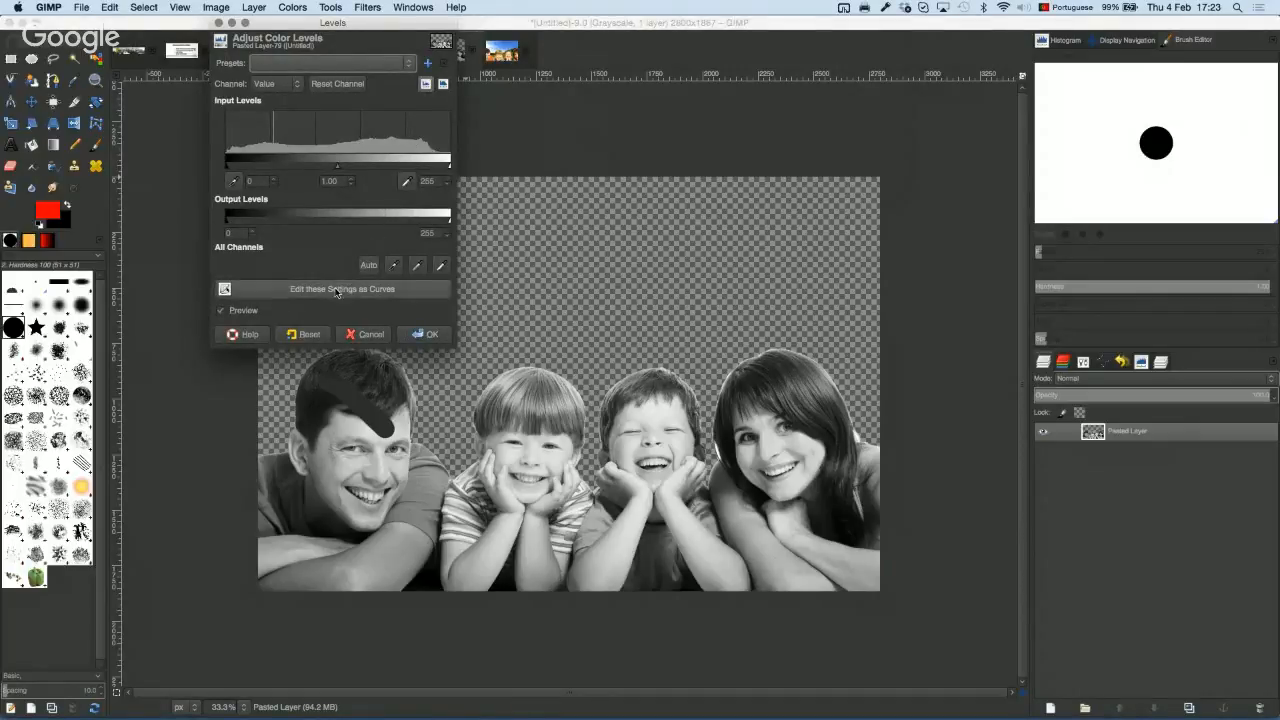
{"action": "left_click", "coordinate": [221, 22]}
Step: Preview Levels with black point 114, midtones 0.39 and white point 232
{"action": "left_click", "coordinate": [292, 7]}
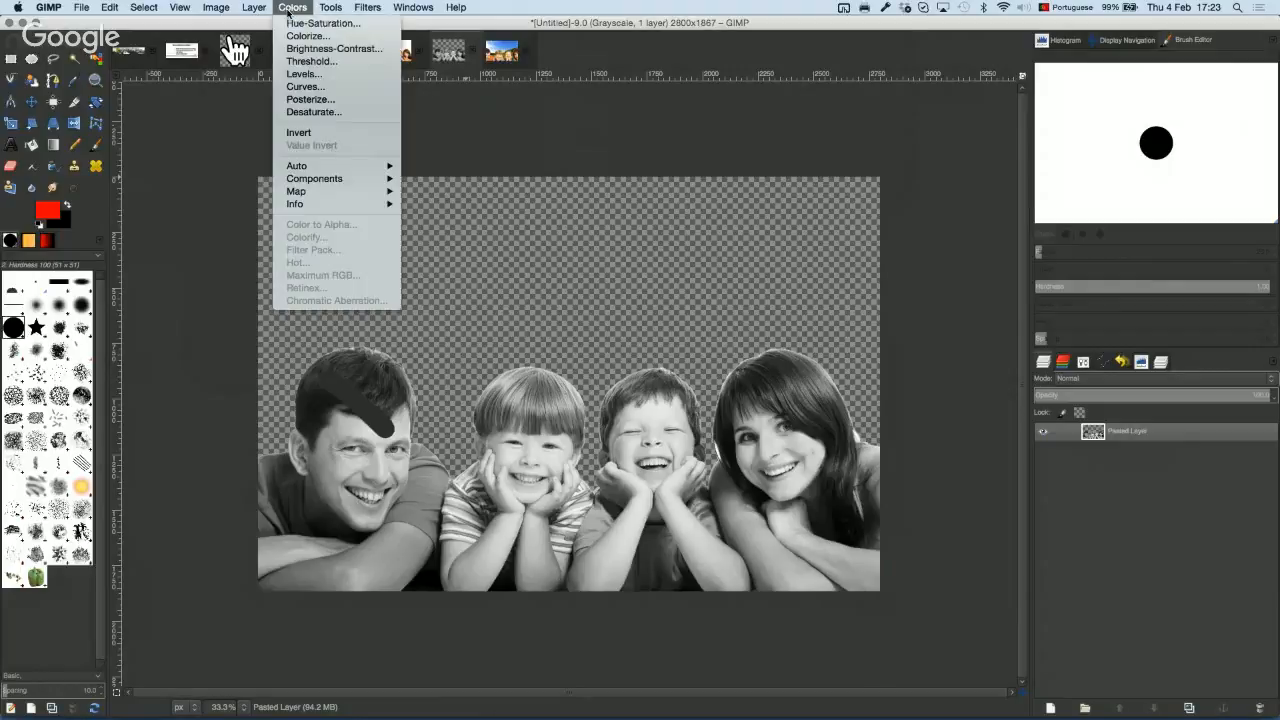
{"action": "left_click", "coordinate": [319, 77]}
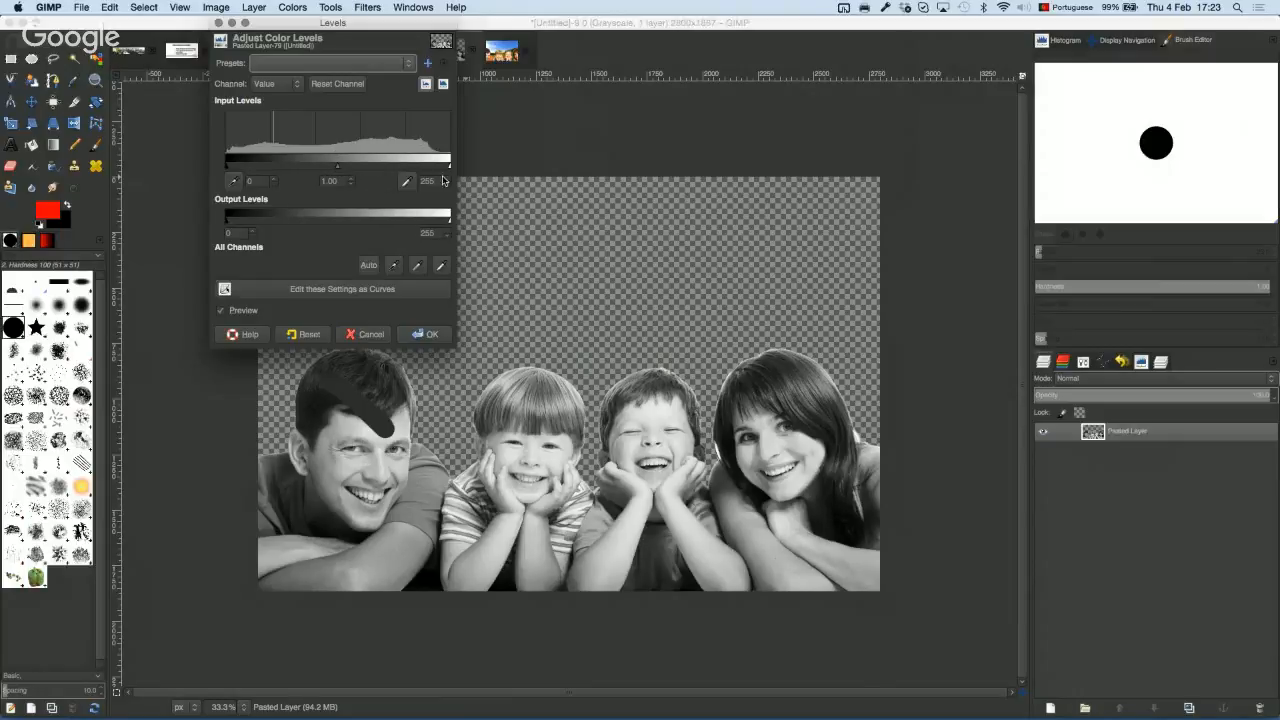
{"action": "left_click_drag", "start_coordinate": [450, 168], "coordinate": [428, 172]}
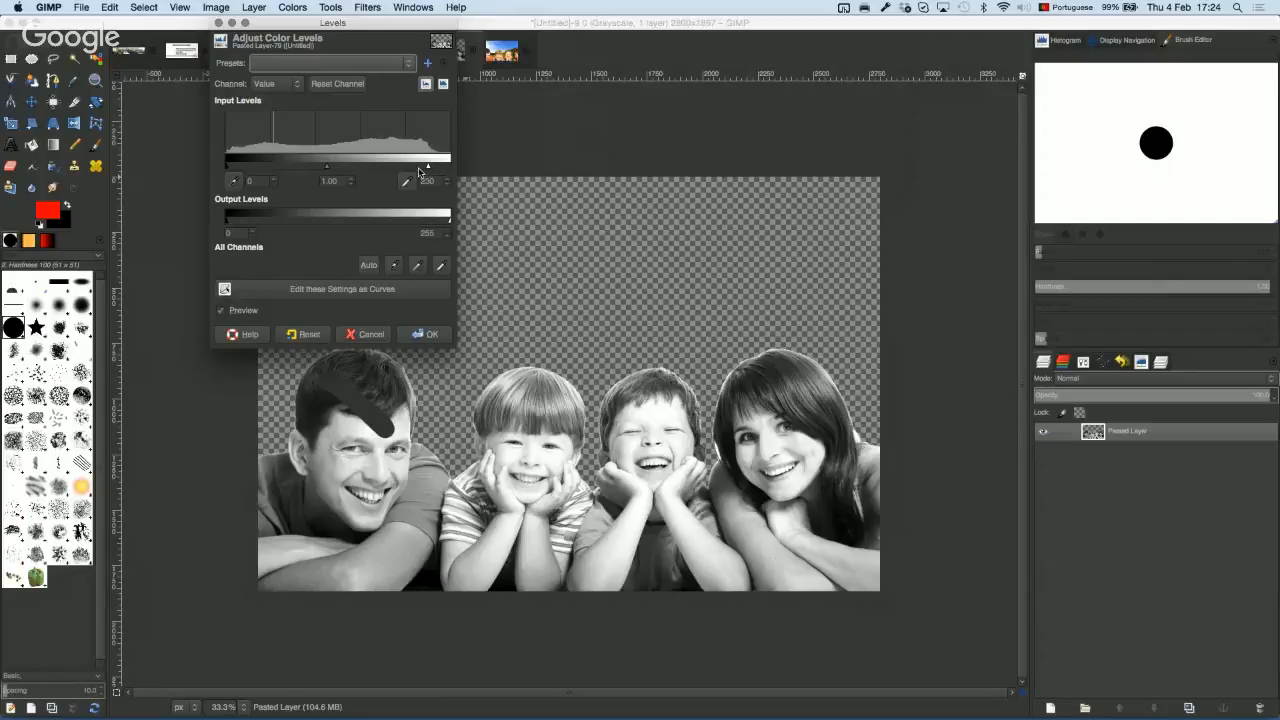
{"action": "left_click_drag", "start_coordinate": [427, 170], "coordinate": [430, 171]}
{"action": "left_click", "coordinate": [234, 181]}
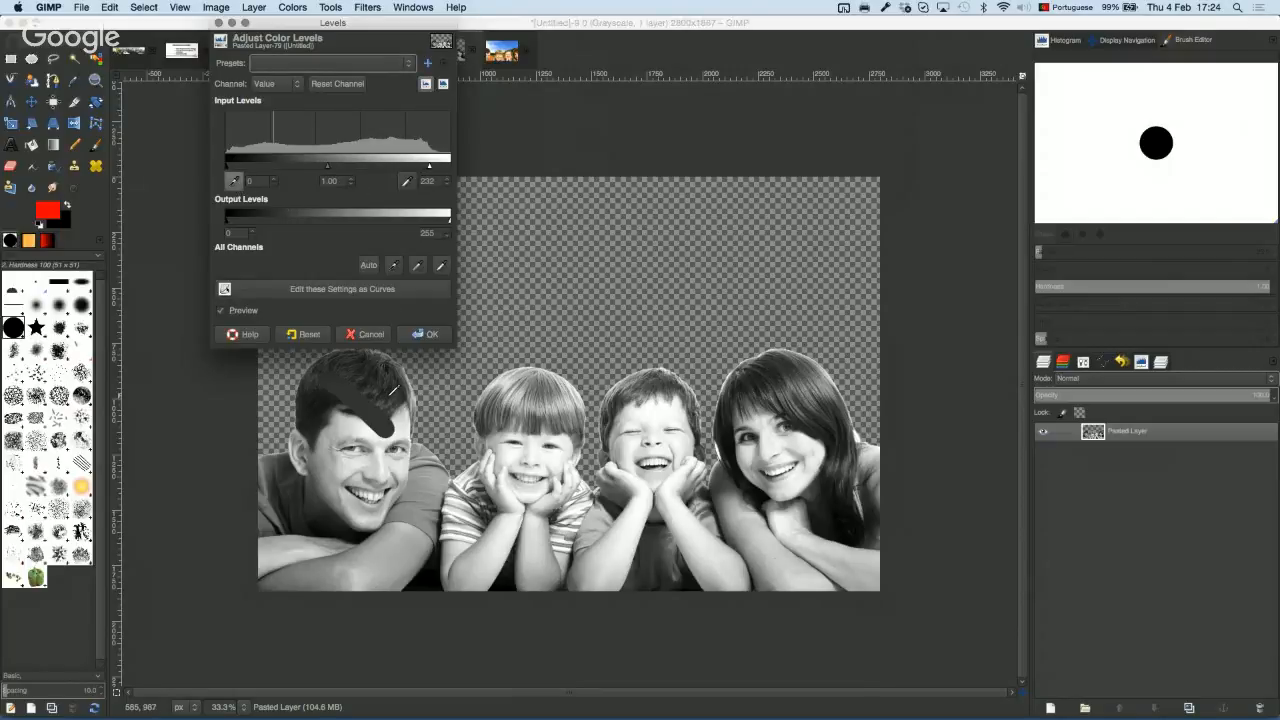
{"action": "left_click", "coordinate": [391, 393]}
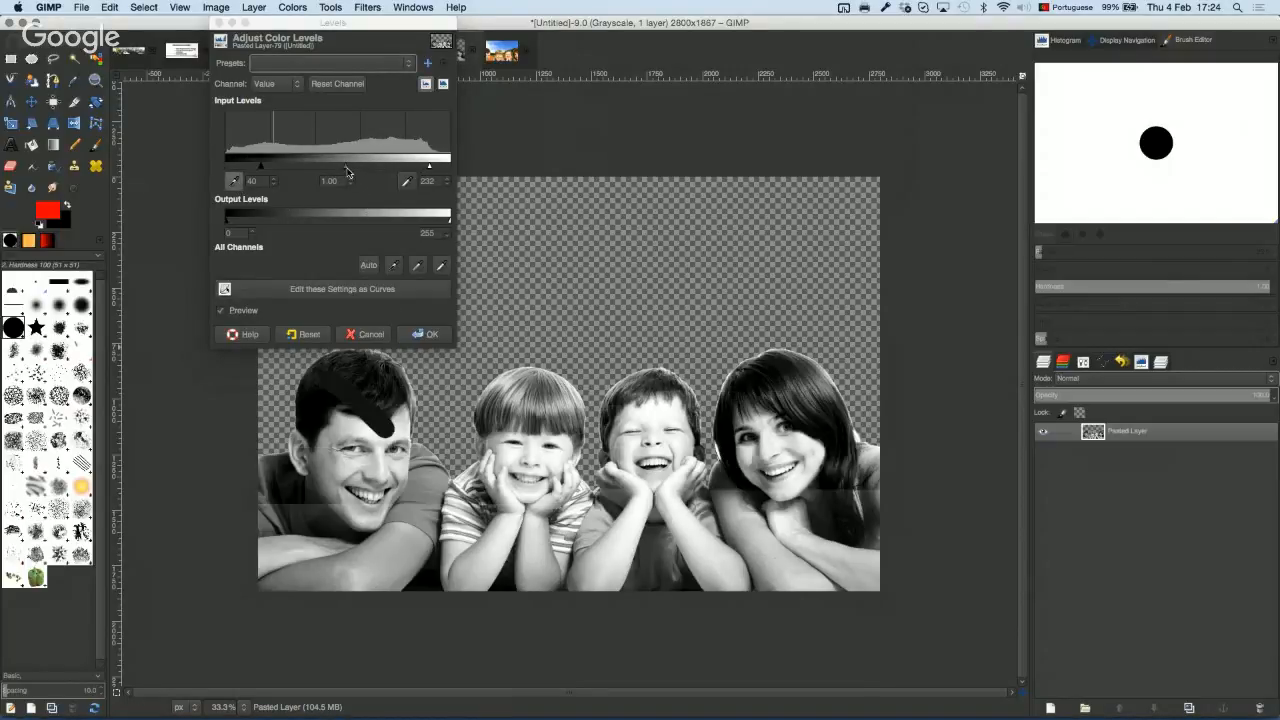
{"action": "left_click_drag", "start_coordinate": [346, 166], "coordinate": [381, 185]}
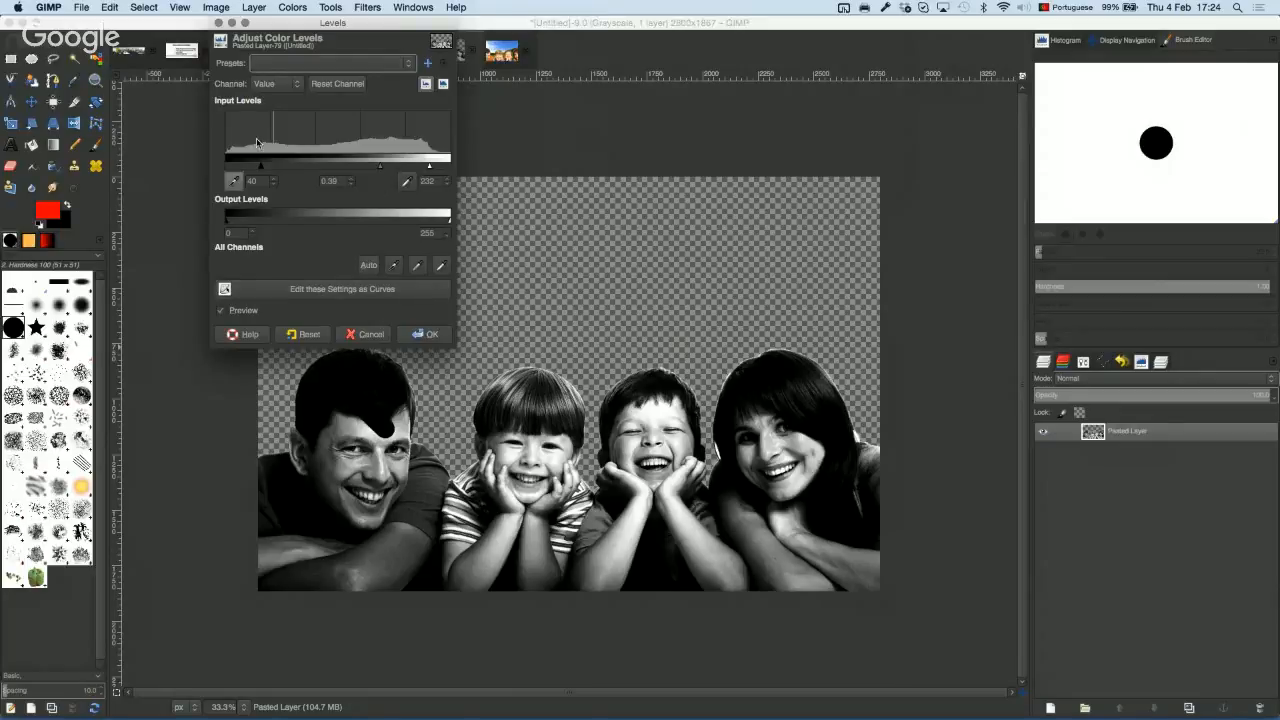
{"action": "left_click_drag", "start_coordinate": [262, 170], "coordinate": [325, 170]}
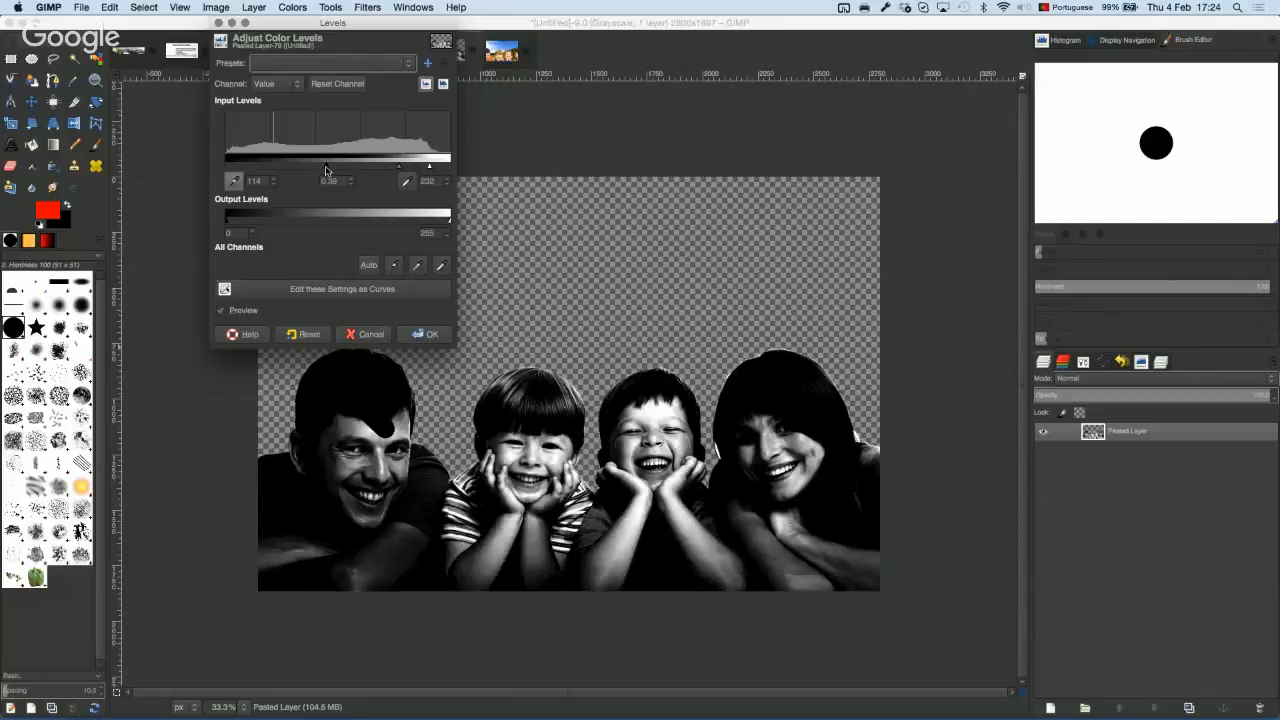
{"action": "left_click", "coordinate": [374, 331]}
Step: Test a steeper Curves adjustment, lifting highlights and lowering shadows, then cancel it
{"action": "left_click", "coordinate": [305, 12]}
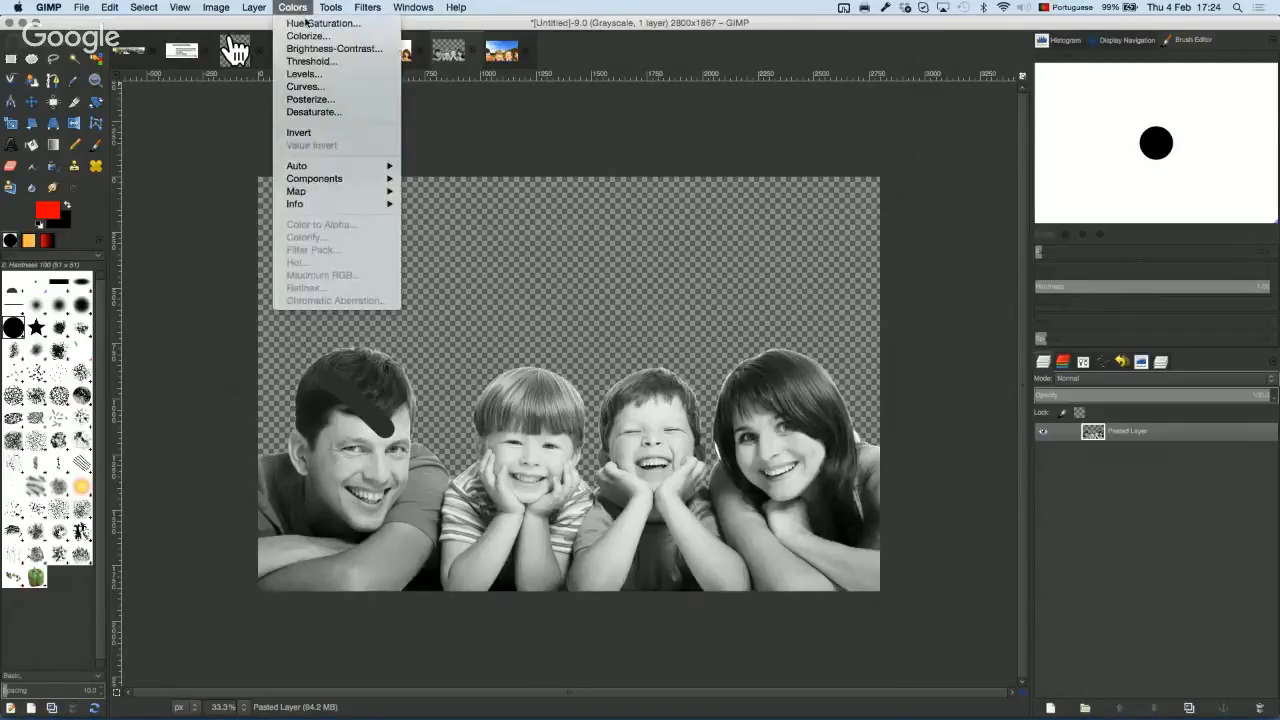
{"action": "left_click", "coordinate": [304, 86]}
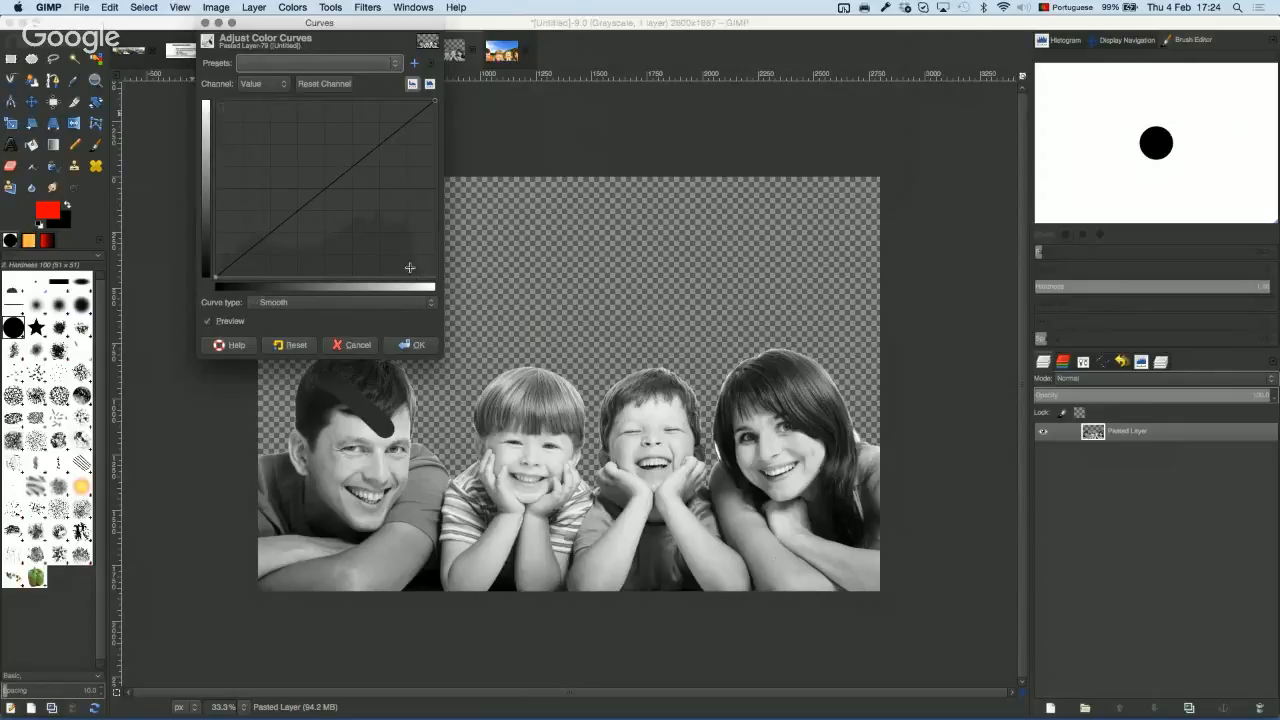
{"action": "mouse_move", "coordinate": [409, 118]}
{"action": "left_mouse_down"}
{"action": "mouse_move", "coordinate": [400, 101]}
{"action": "mouse_move", "coordinate": [432, 135]}
{"action": "mouse_move", "coordinate": [389, 103]}
{"action": "left_mouse_up"}
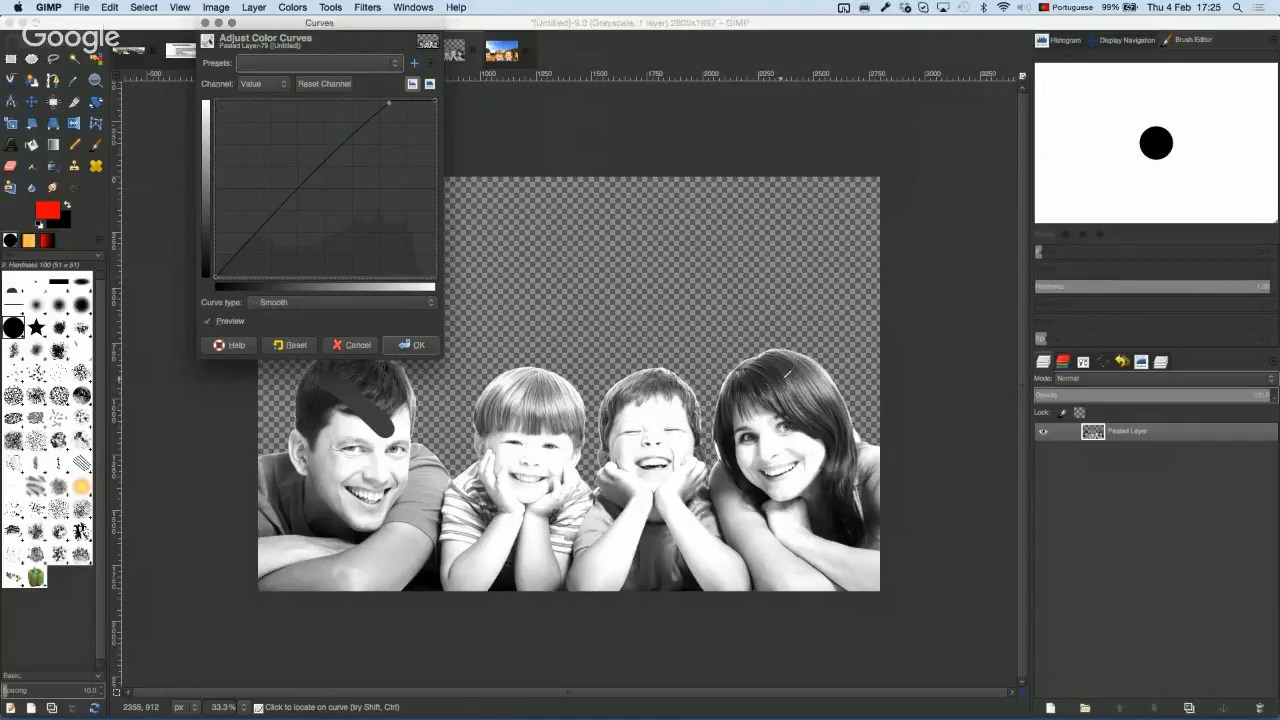
{"action": "left_click_drag", "start_coordinate": [252, 244], "coordinate": [256, 272]}
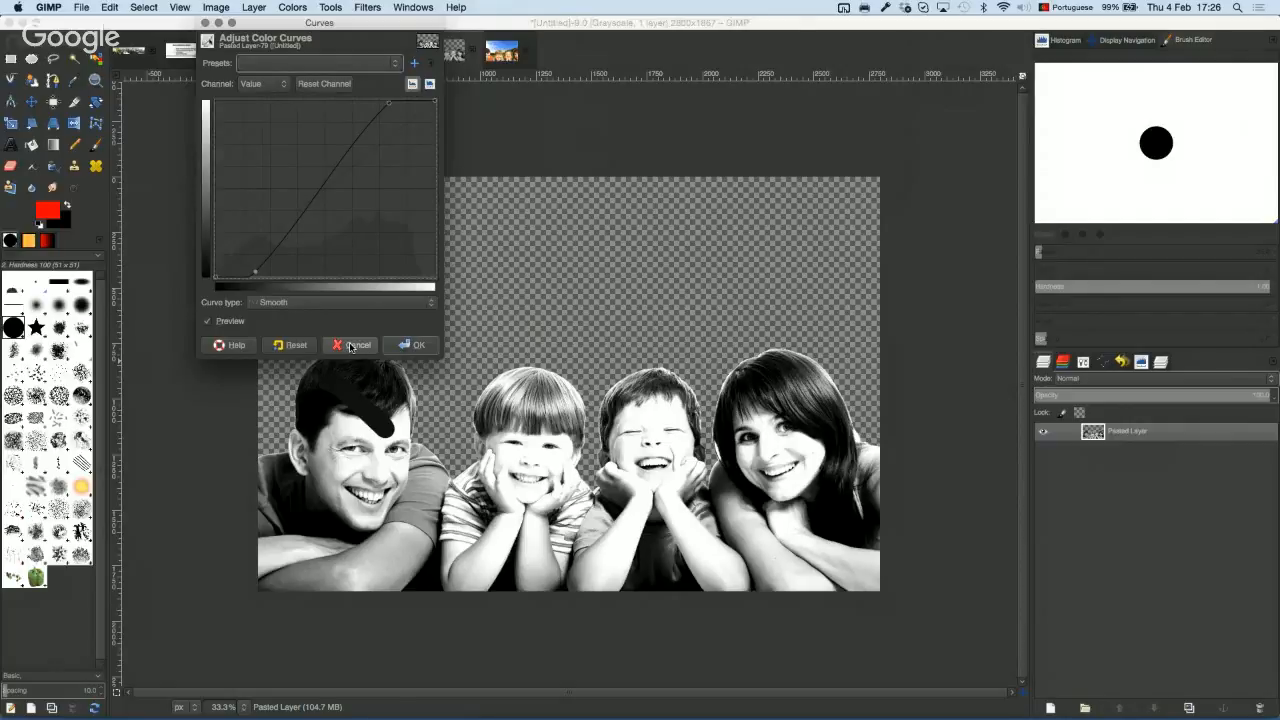
{"action": "left_click", "coordinate": [350, 345]}
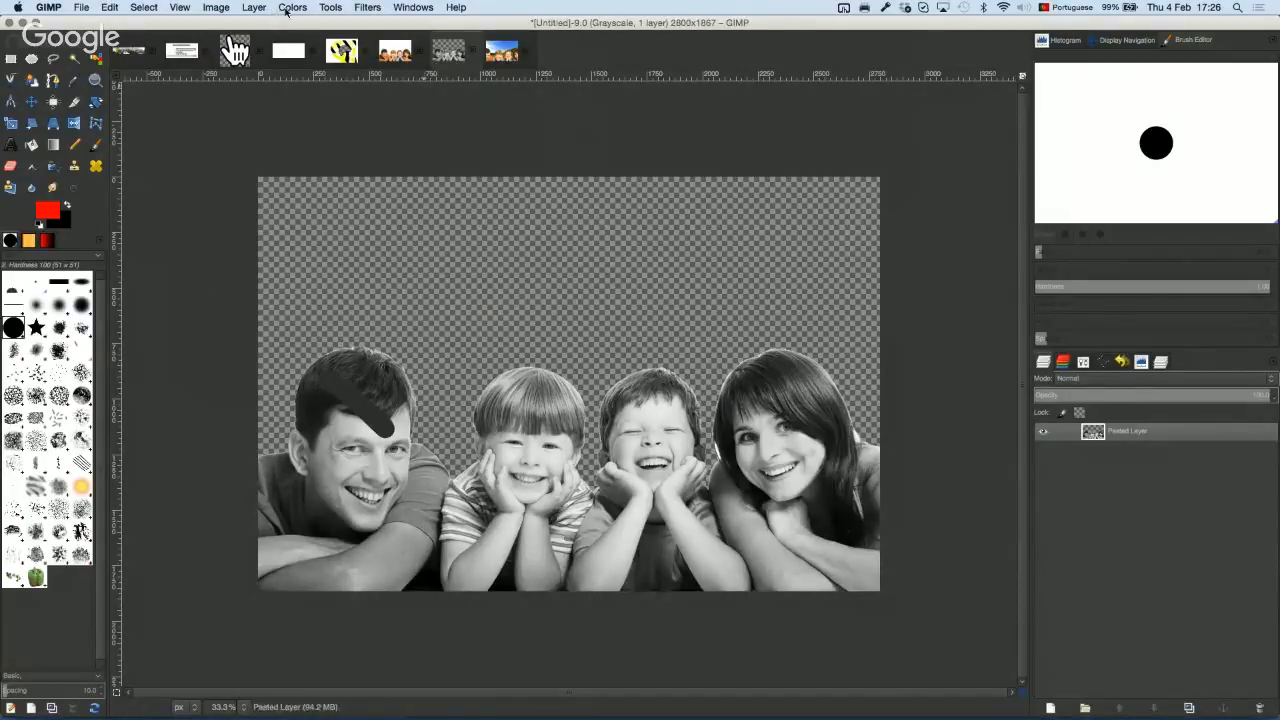
Step: Apply Posterize to the grayscale family cut-out with 7 levels, producing flat grey bands
{"action": "left_click", "coordinate": [289, 8]}
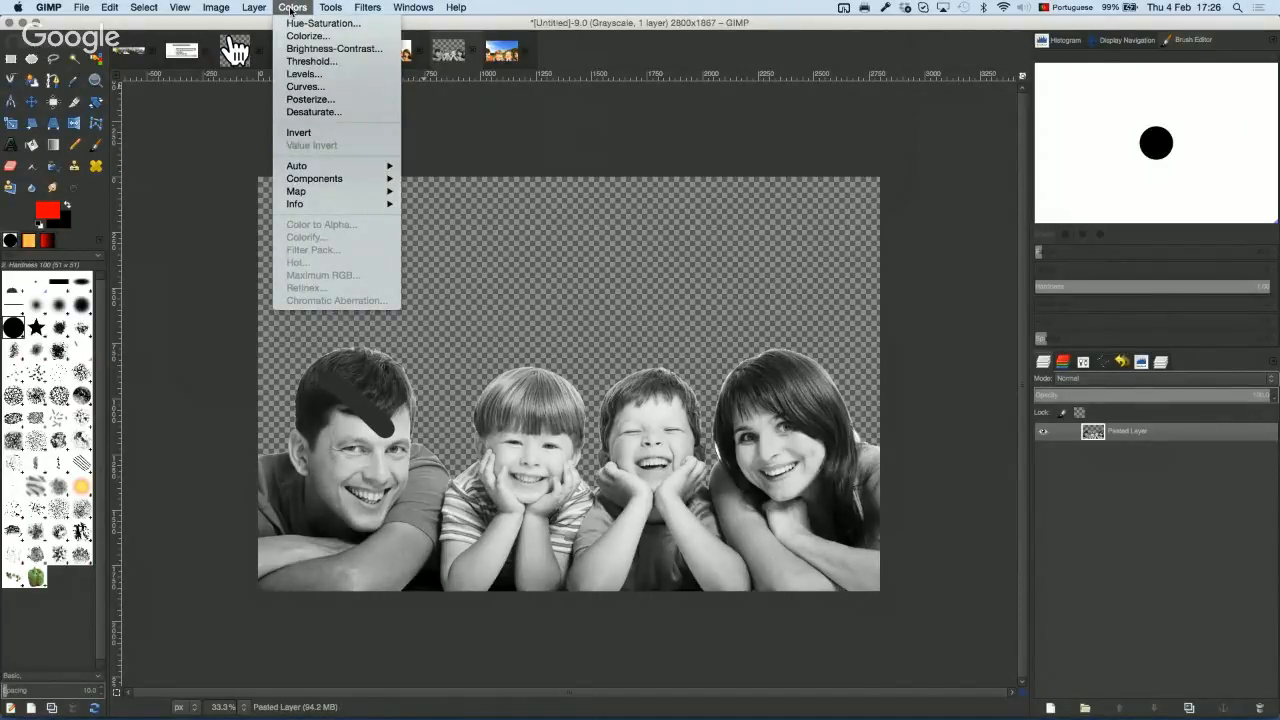
{"action": "left_click", "coordinate": [307, 99]}
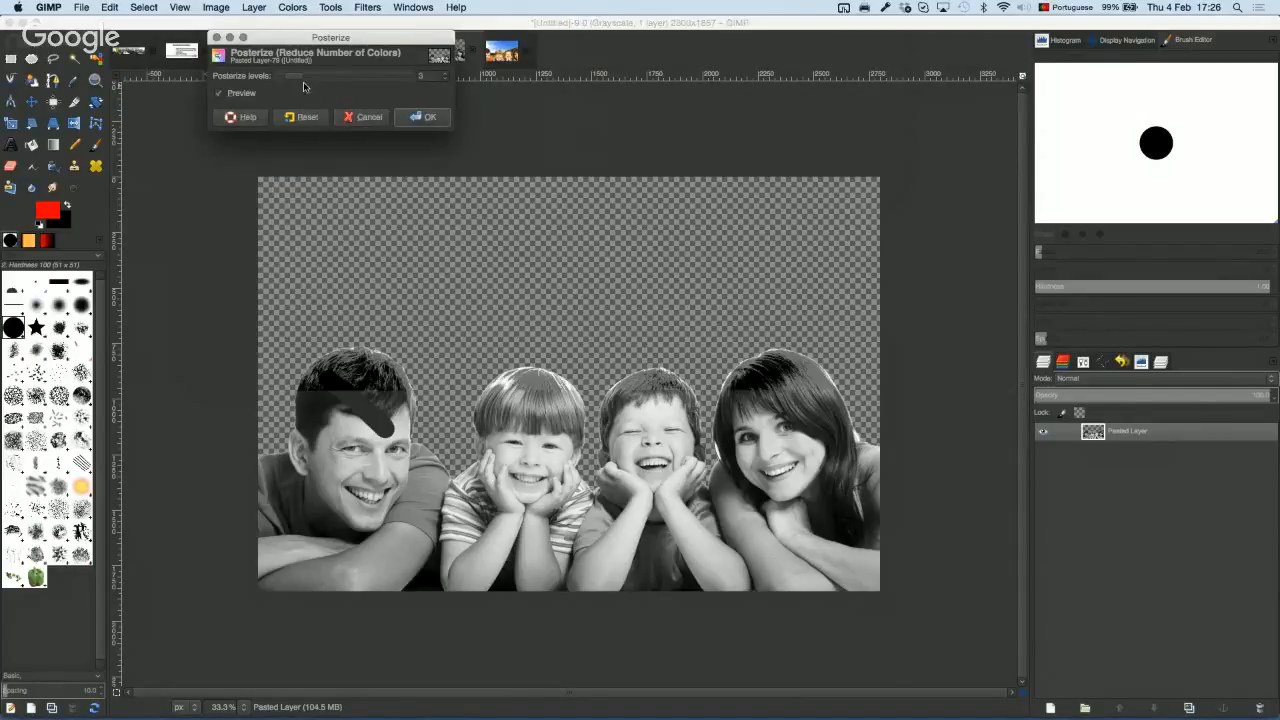
{"action": "left_click_drag", "start_coordinate": [298, 80], "coordinate": [322, 80]}
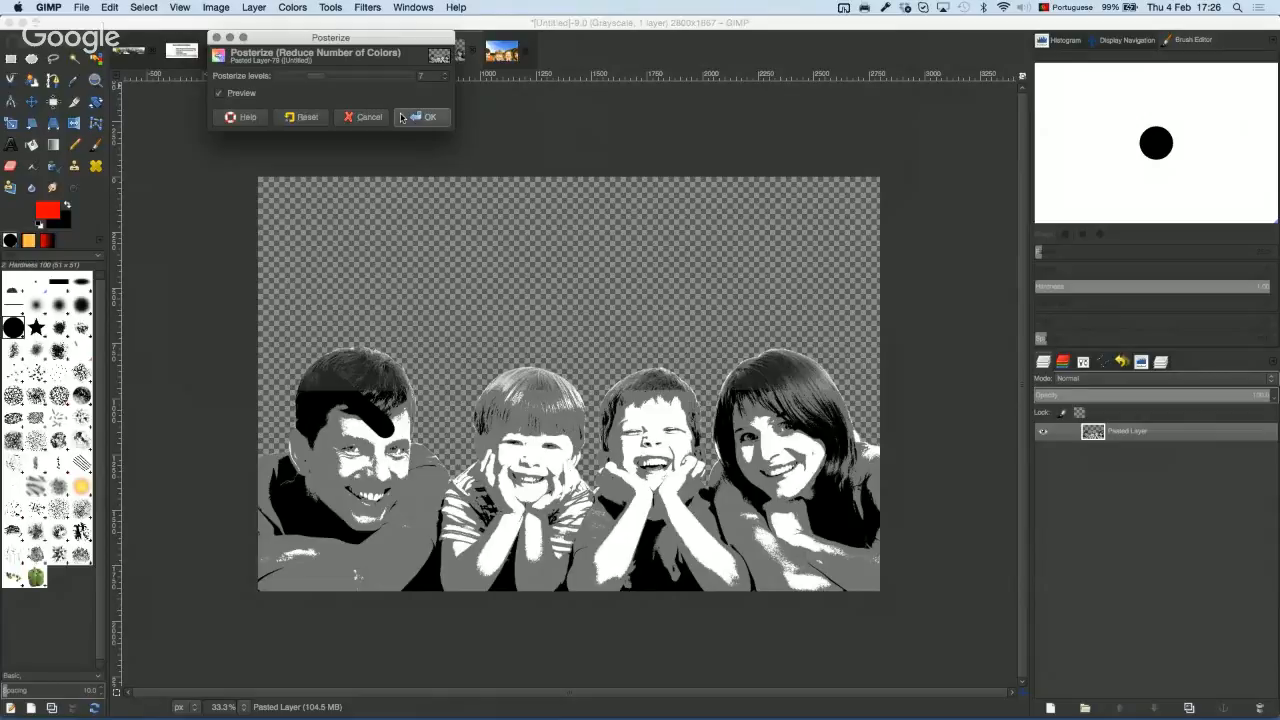
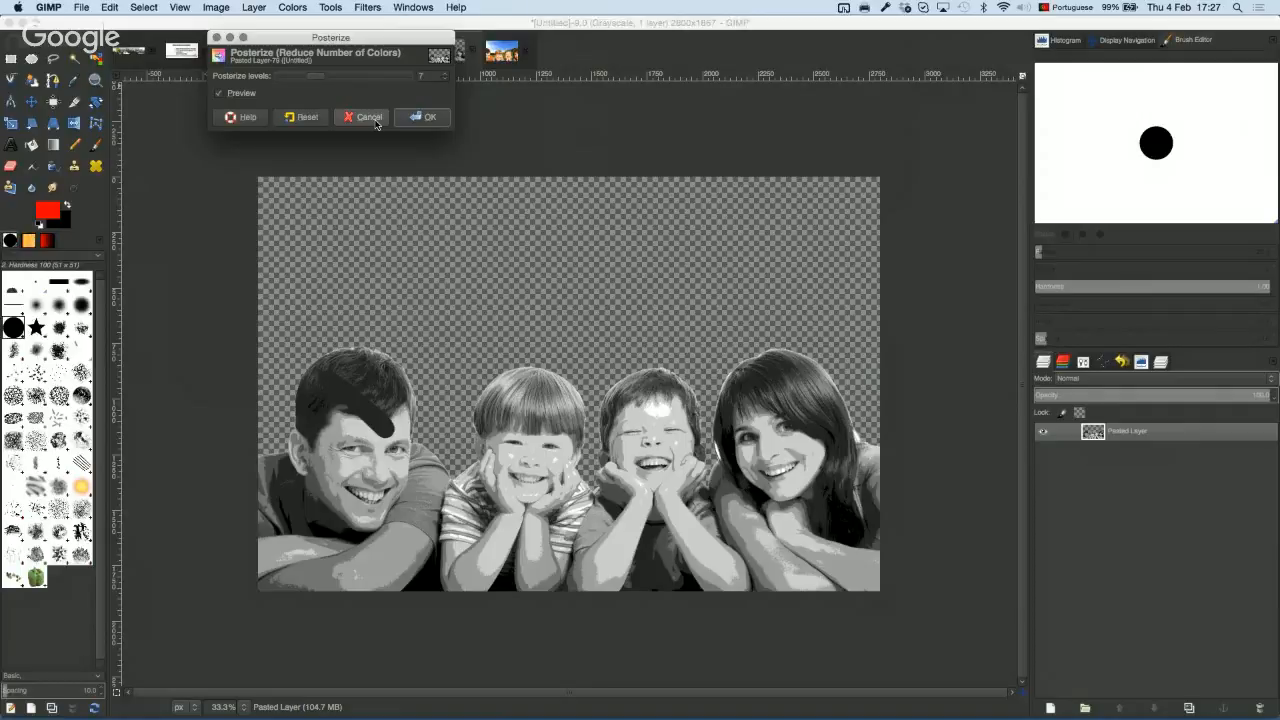
Step: Discard the 7-level Posterize preview, keeping the family photo in smooth greyscale
{"action": "left_click", "coordinate": [368, 117]}
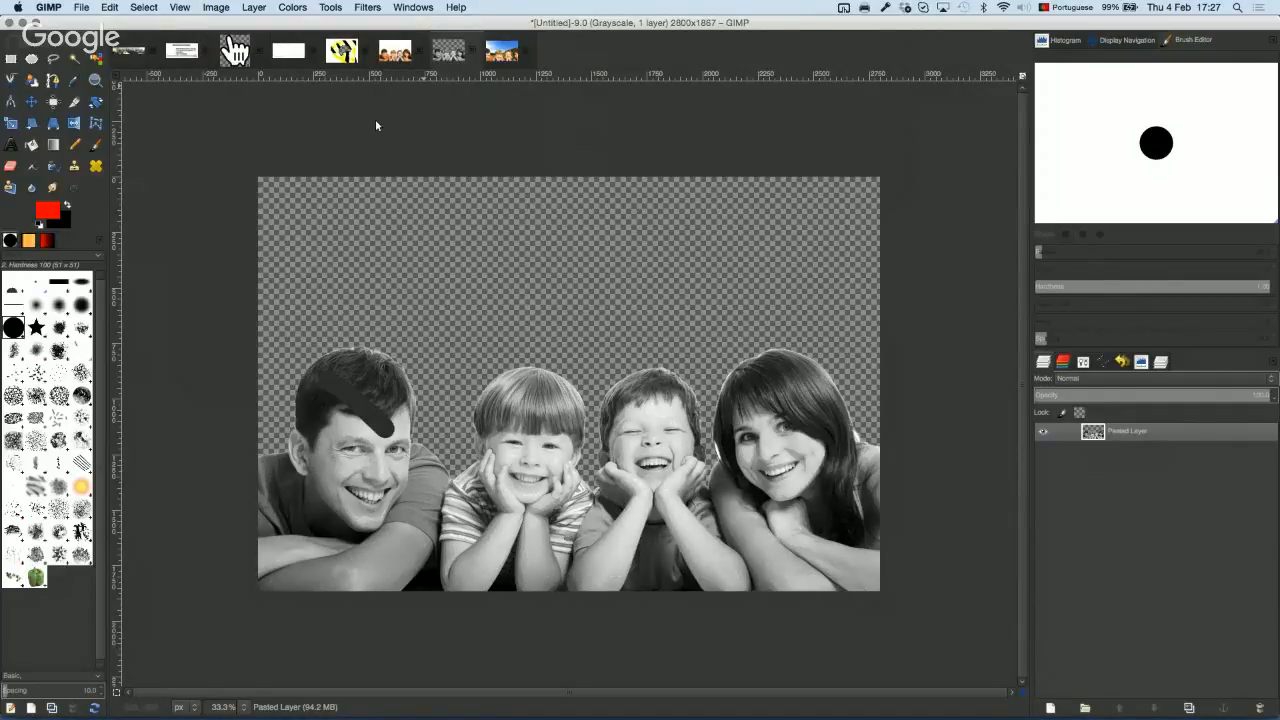
{"action": "left_click", "coordinate": [74, 101]}
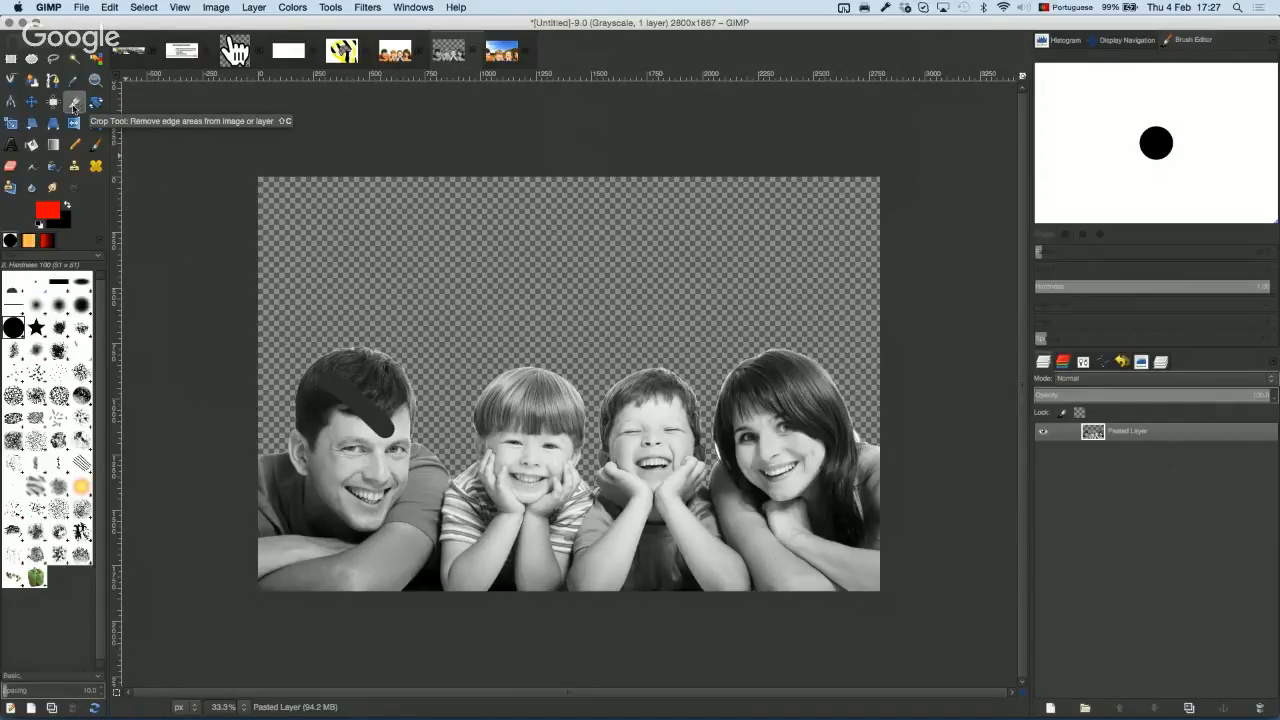
Step: Crop the image from 2800×1867 to 2800×1402, trimming the empty band above the family
{"action": "left_click_drag", "start_coordinate": [203, 283], "coordinate": [901, 602]}
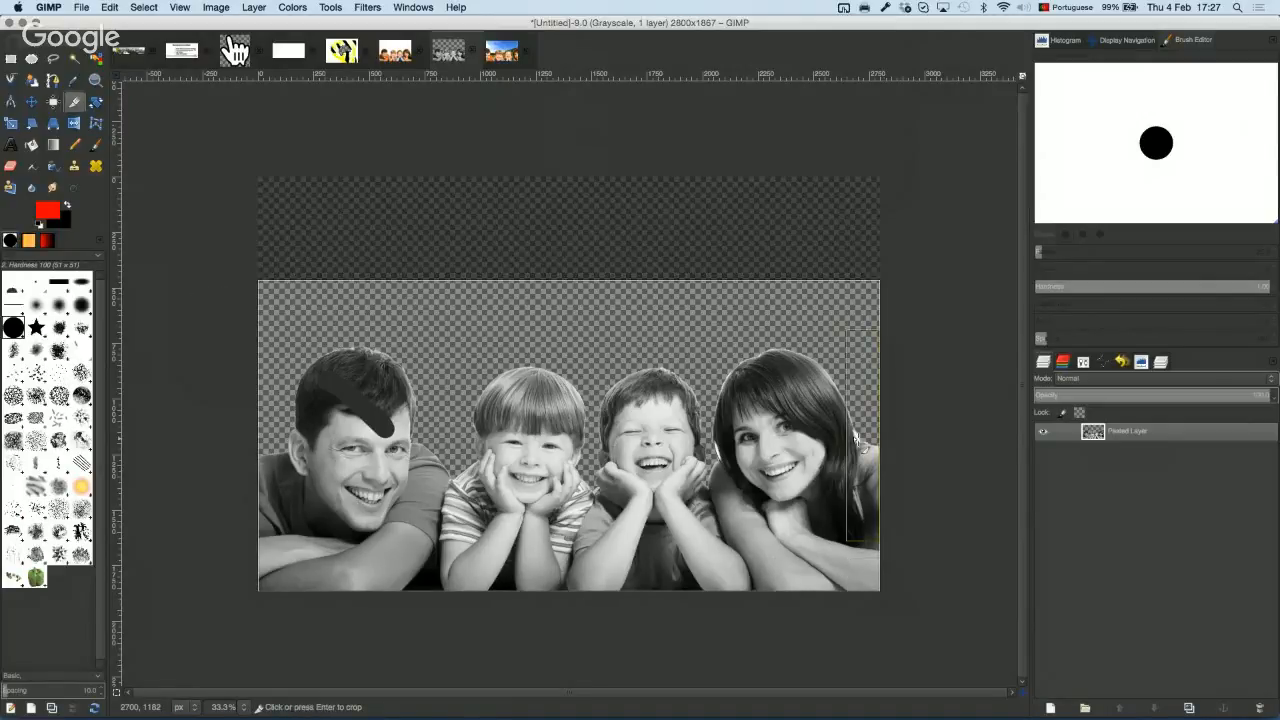
{"action": "key", "text": "Return"}
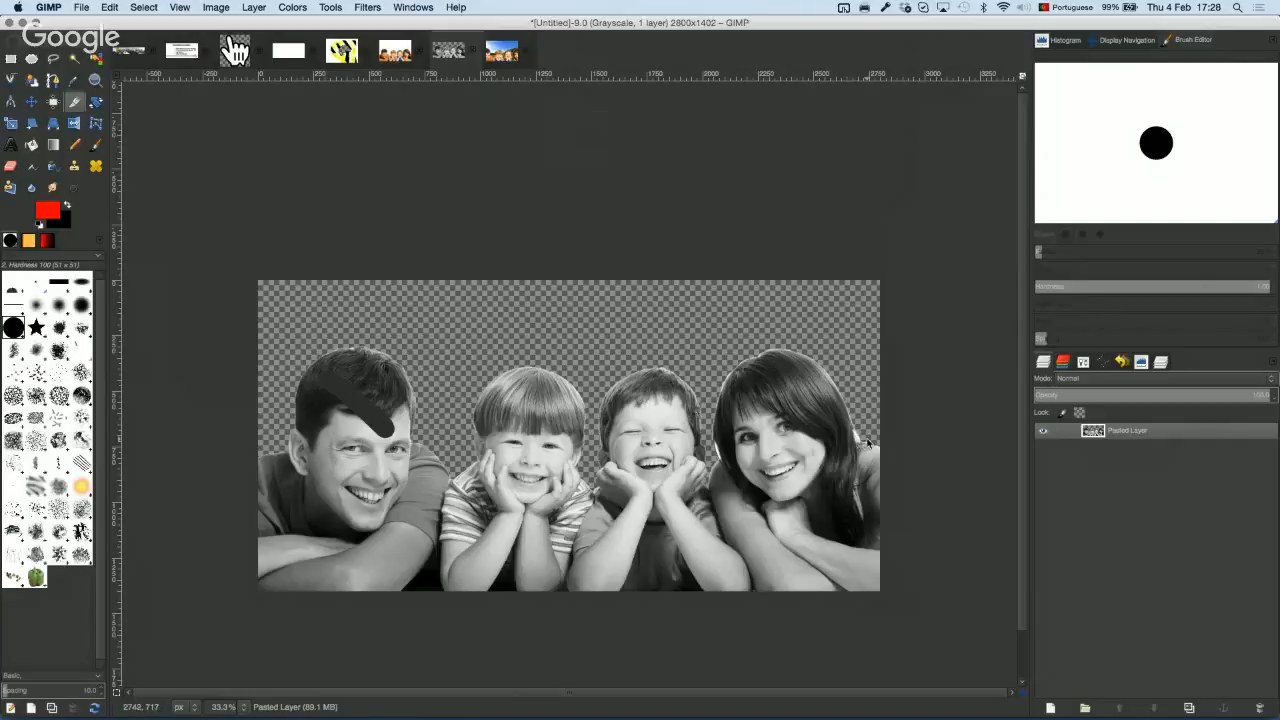
{"action": "key", "text": "minus"}
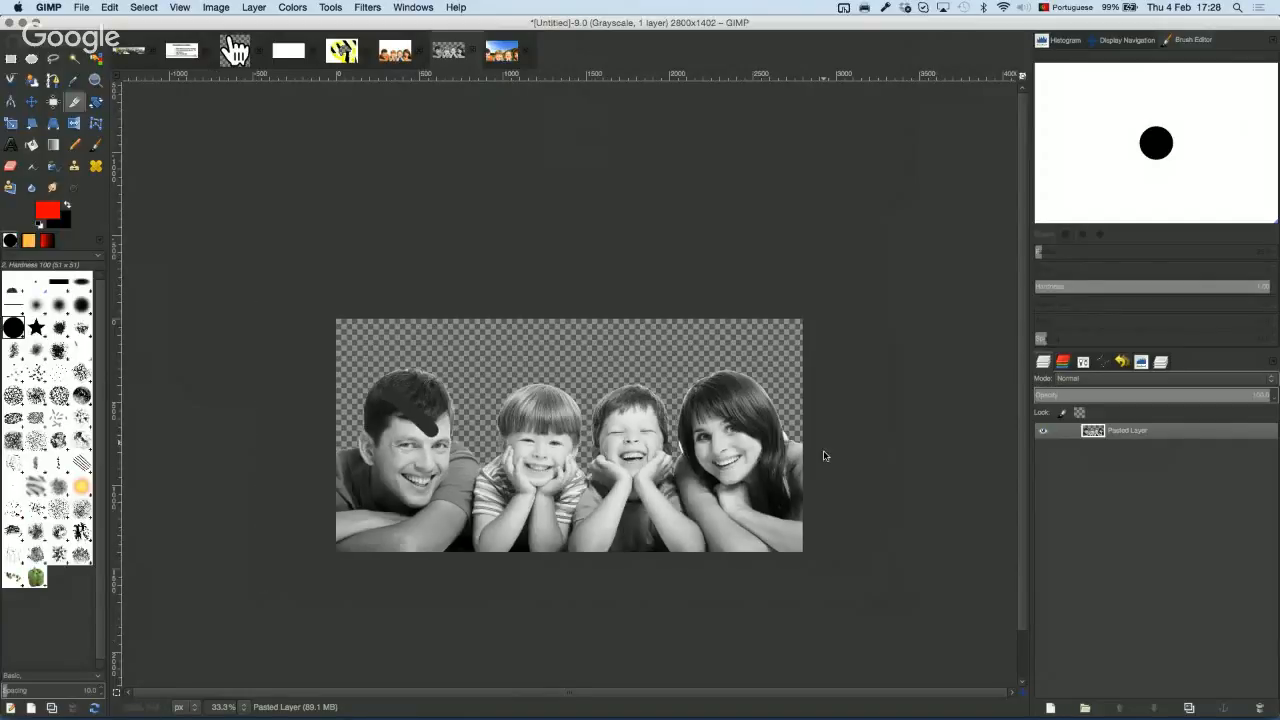
Step: Zoom in on the woman's face and set a Heal source point on her smooth cheek
{"action": "key", "text": "plus"}
{"action": "key", "text": "plus"}
{"action": "key", "text": "plus"}
{"action": "key", "text": "plus"}
{"action": "key", "text": "plus"}
{"action": "key", "text": "plus"}
{"action": "key", "text": "plus"}
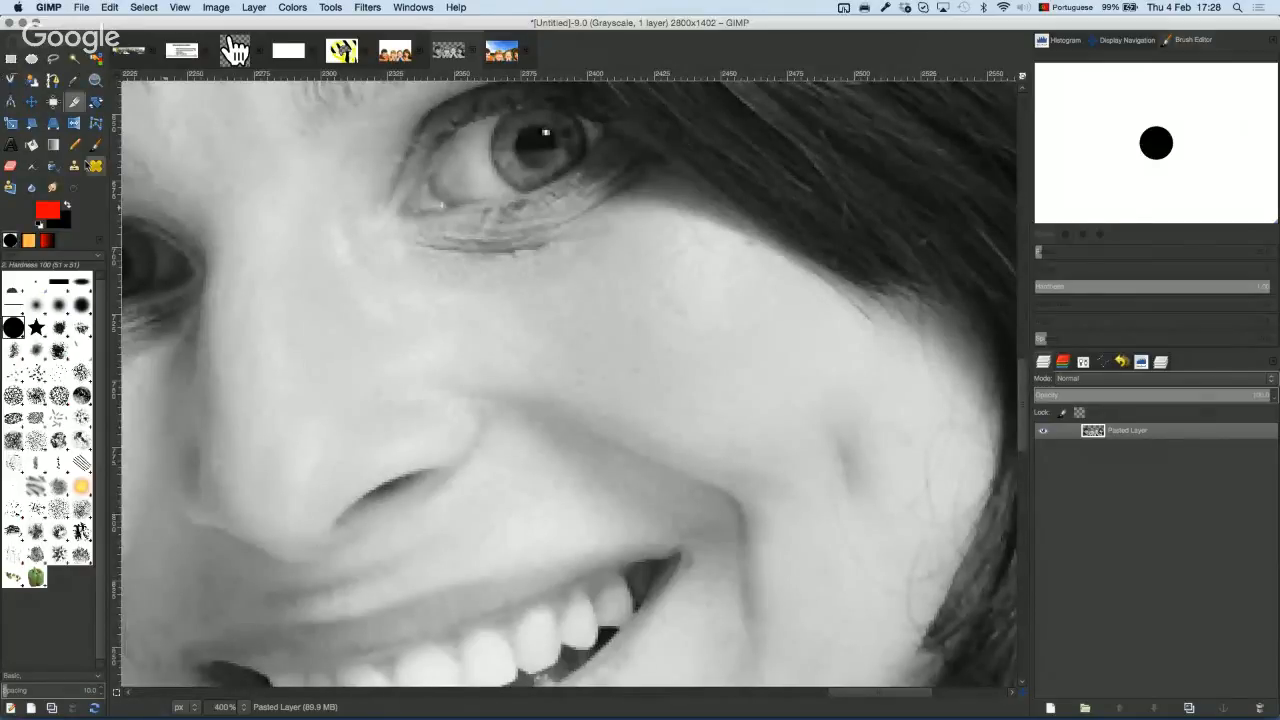
{"action": "left_click", "coordinate": [96, 166]}
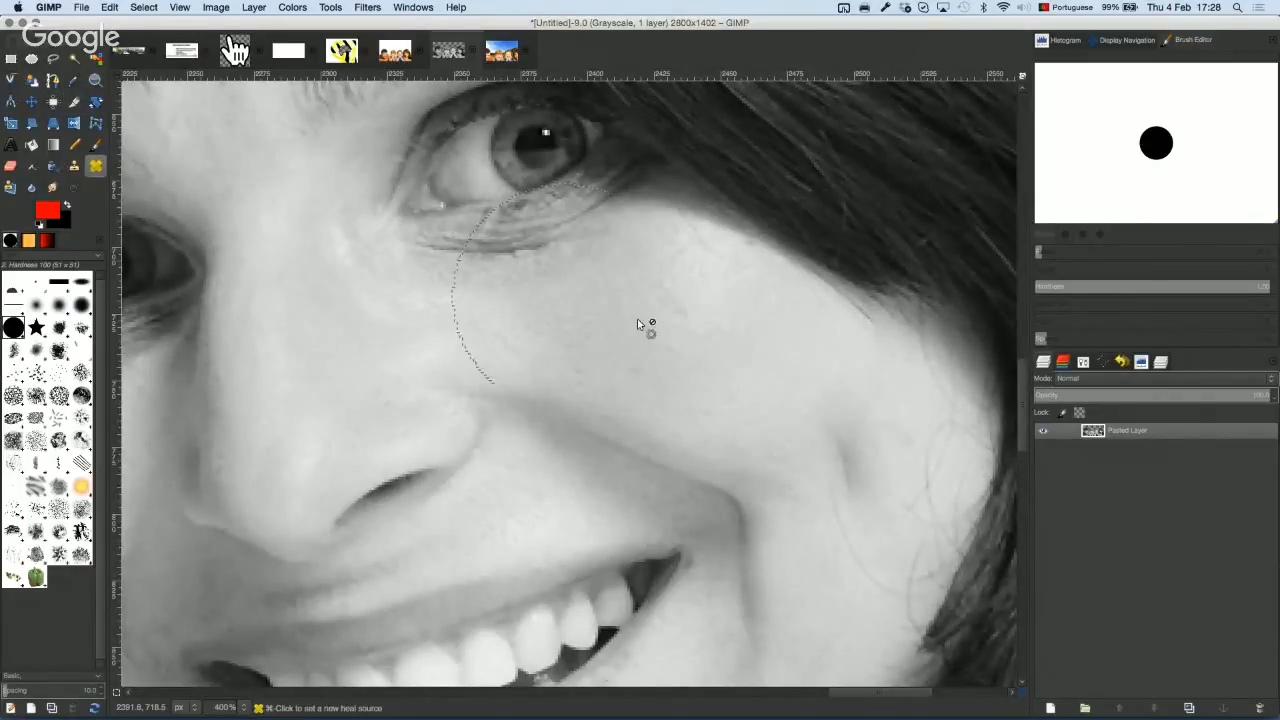
{"action": "left_click", "coordinate": [714, 358]}
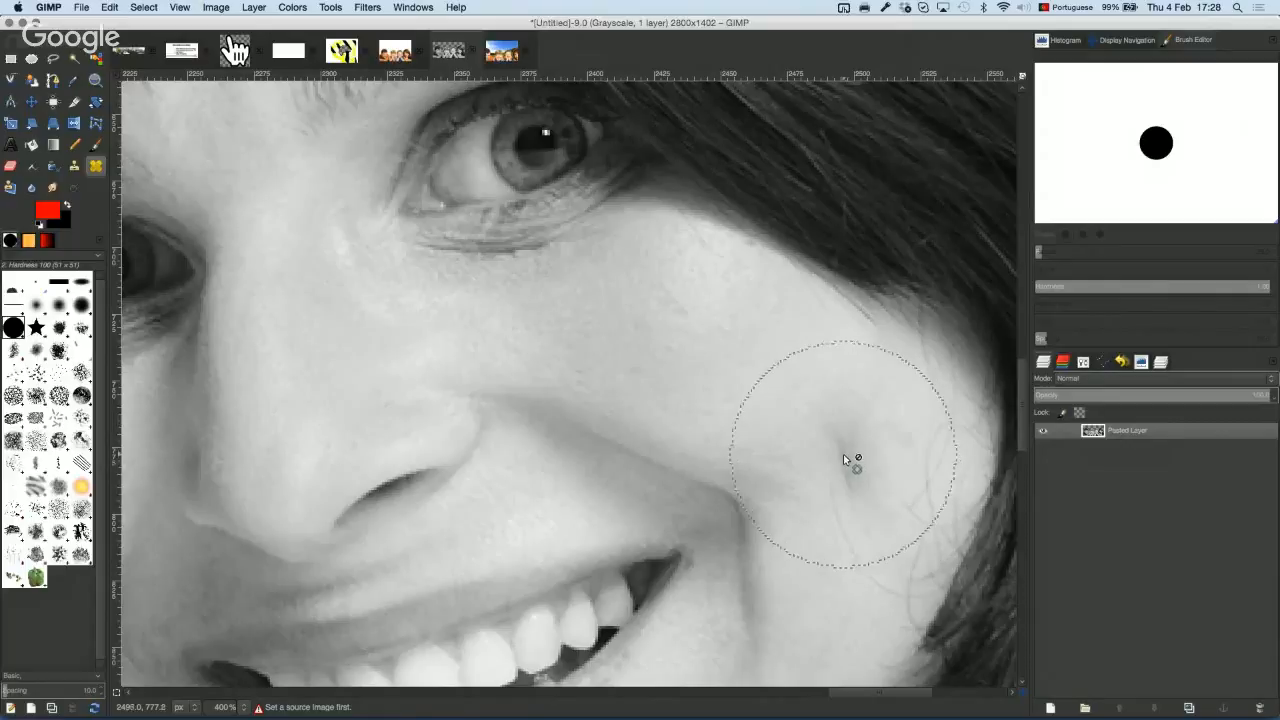
{"action": "right_click", "coordinate": [655, 333]}
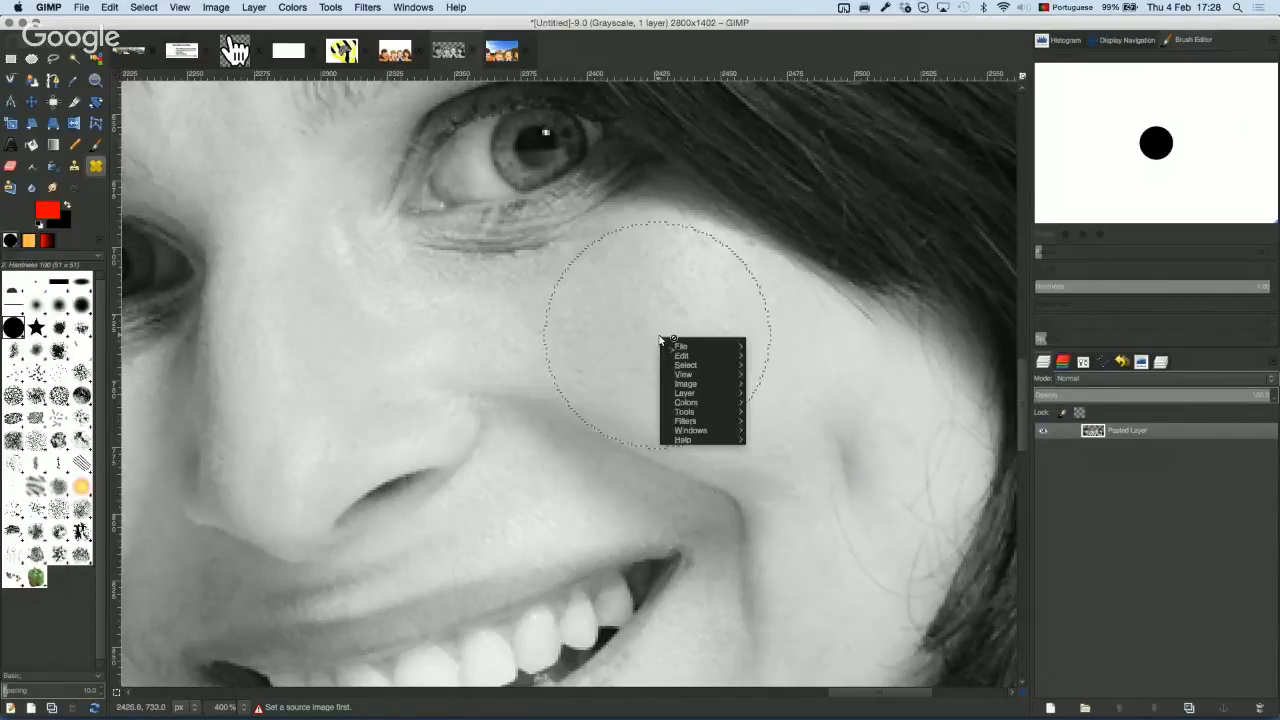
{"action": "left_click", "coordinate": [654, 333]}
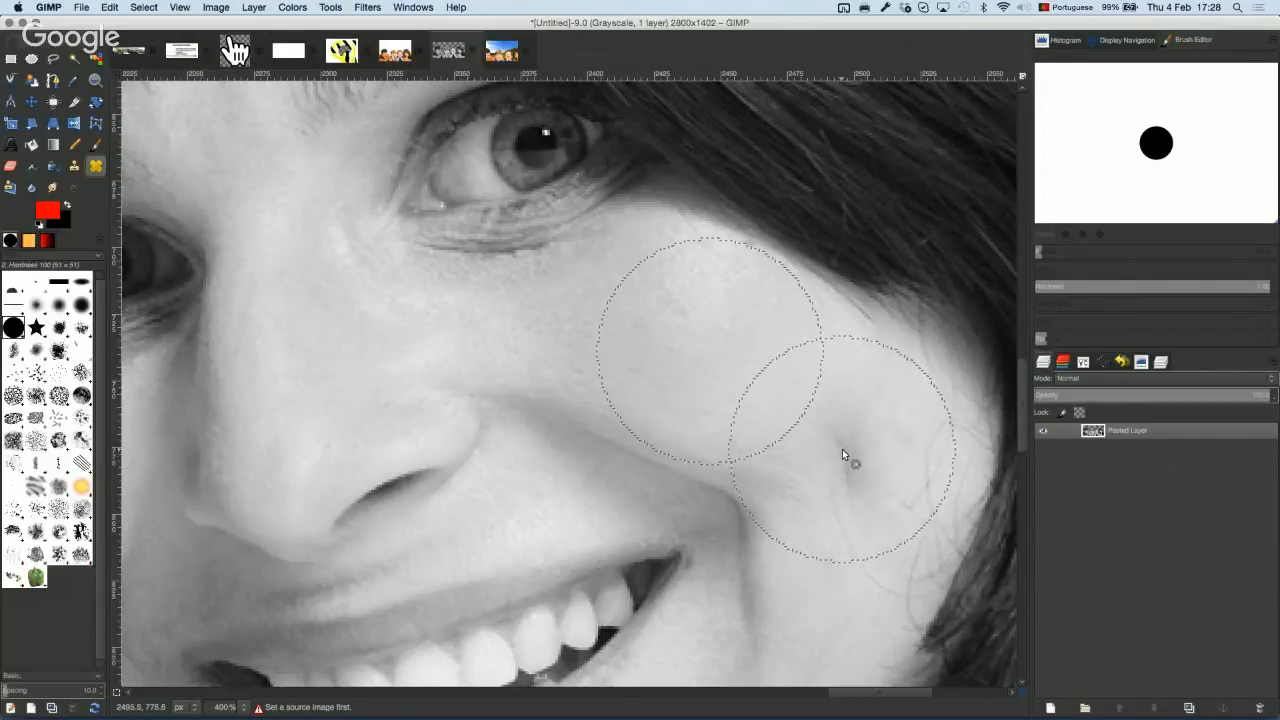
{"action": "left_click", "coordinate": [842, 449], "text": "ctrl"}
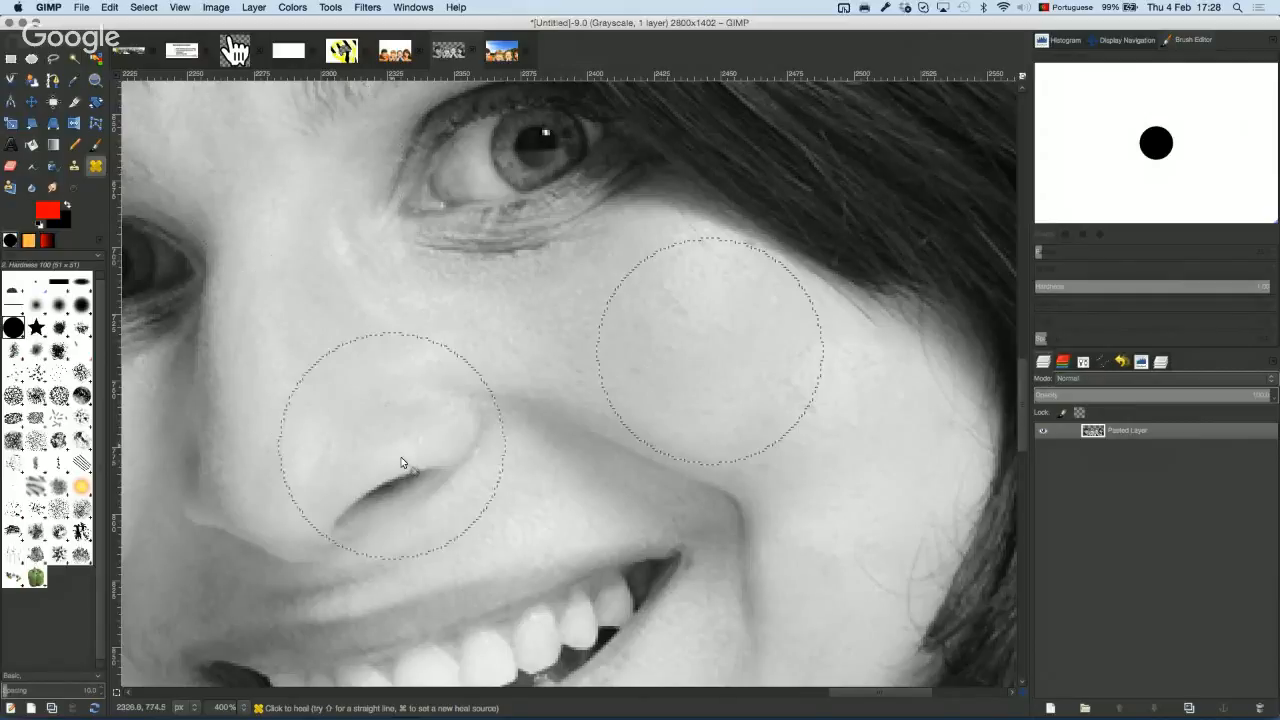
{"action": "scroll", "coordinate": [413, 450], "scroll_direction": "down", "scroll_amount": 1}
{"action": "scroll", "coordinate": [417, 450], "scroll_direction": "down", "scroll_amount": 2}
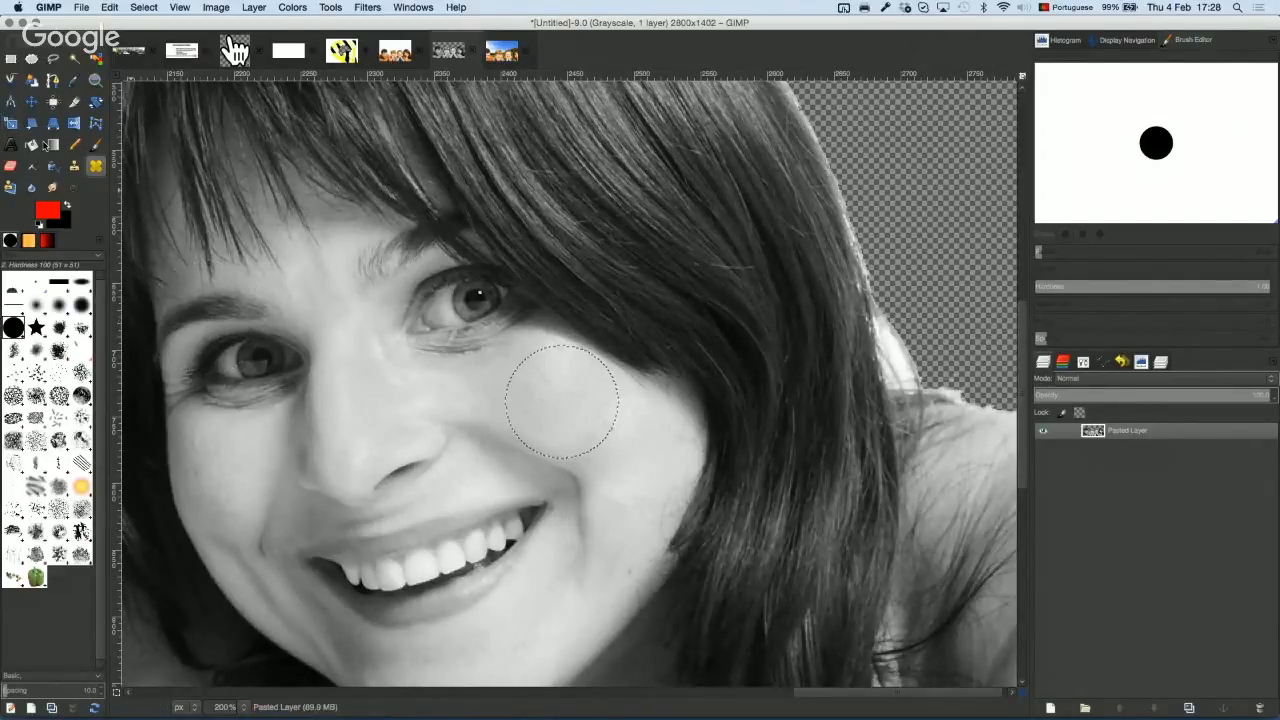
Step: Clone the woman's eye onto five spots across her cheeks and beside her nose
{"action": "left_click", "coordinate": [74, 168]}
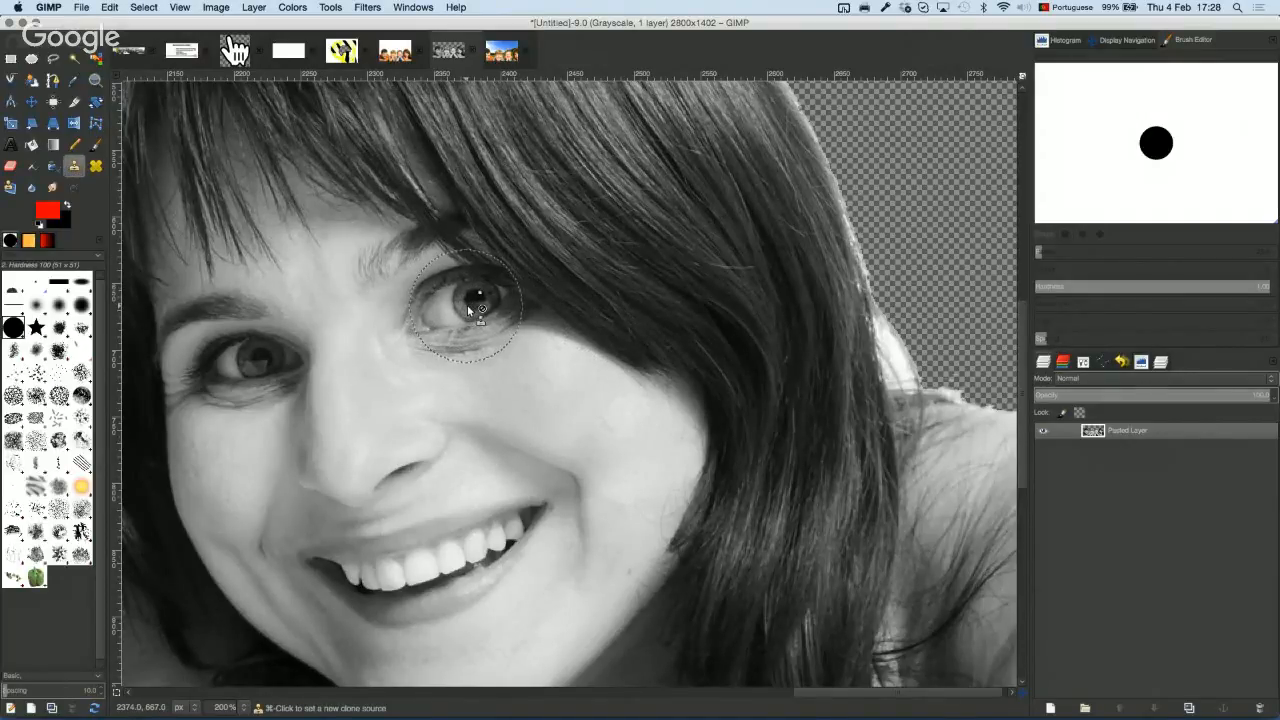
{"action": "scroll", "coordinate": [469, 304], "scroll_direction": "up", "scroll_amount": 1}
{"action": "scroll", "coordinate": [470, 305], "scroll_direction": "down", "scroll_amount": 1}
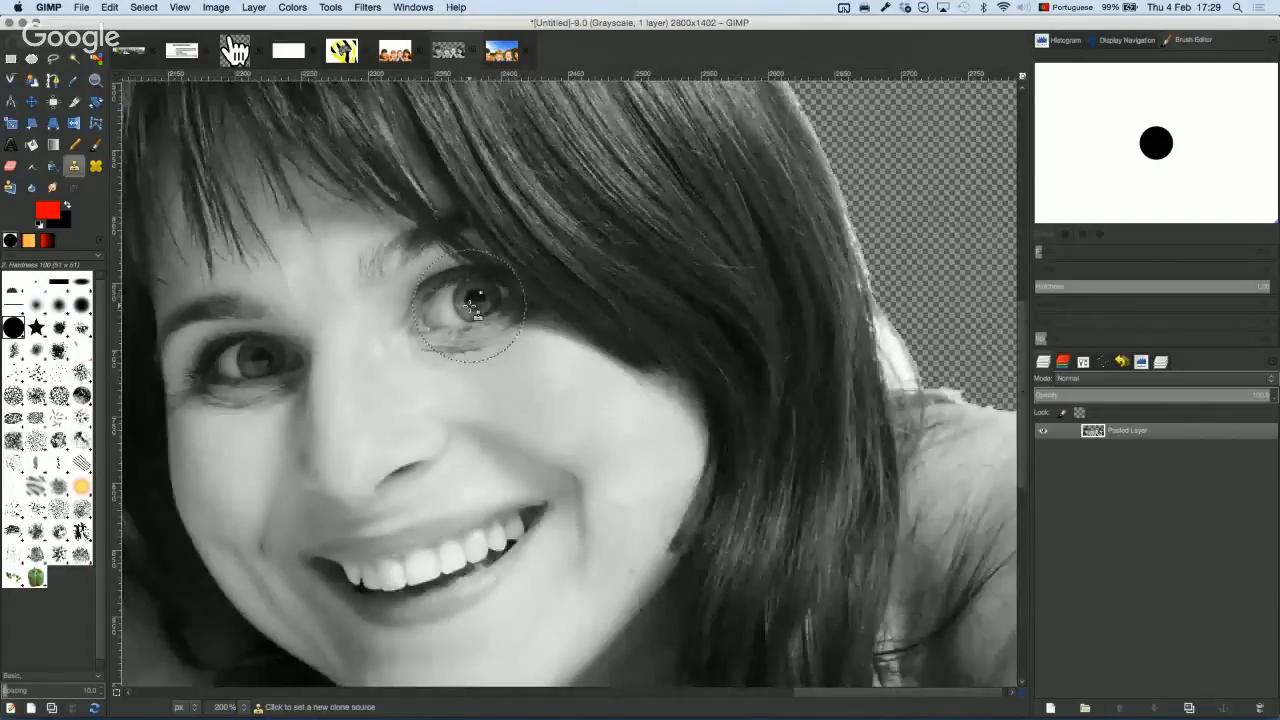
{"action": "left_click", "coordinate": [470, 305], "text": "super"}
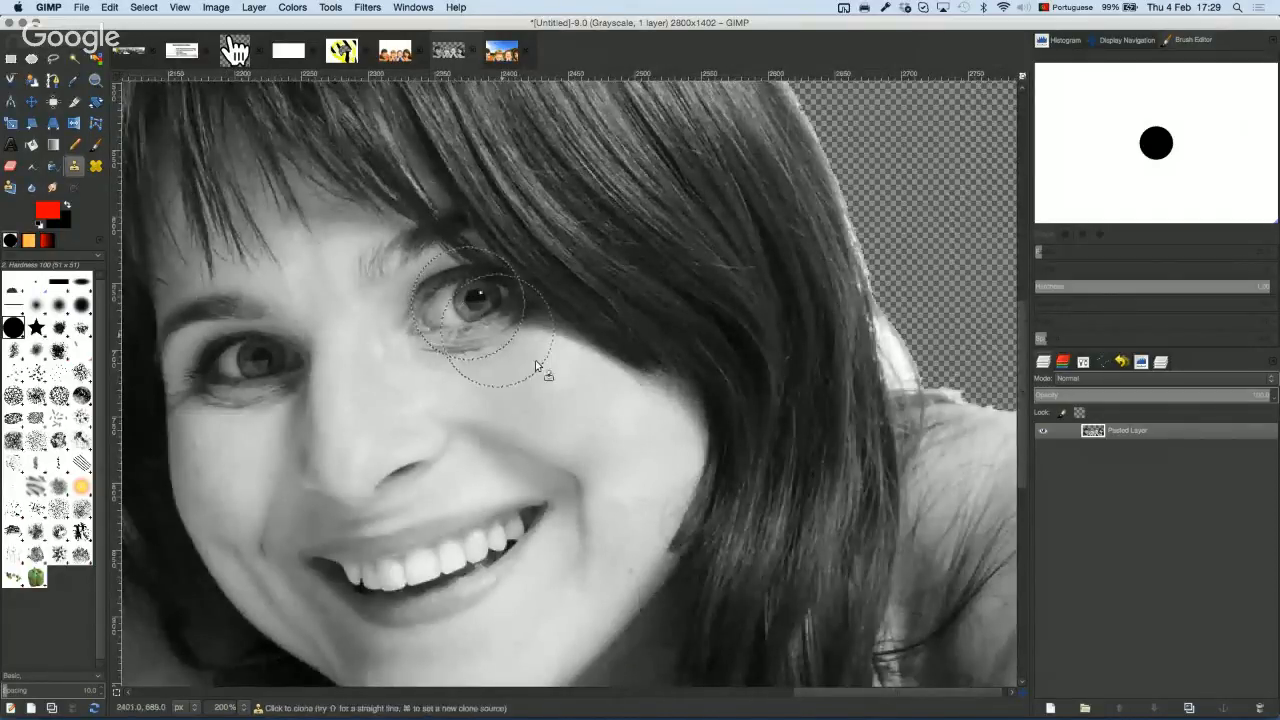
{"action": "left_click", "coordinate": [572, 390]}
{"action": "left_click", "coordinate": [650, 443]}
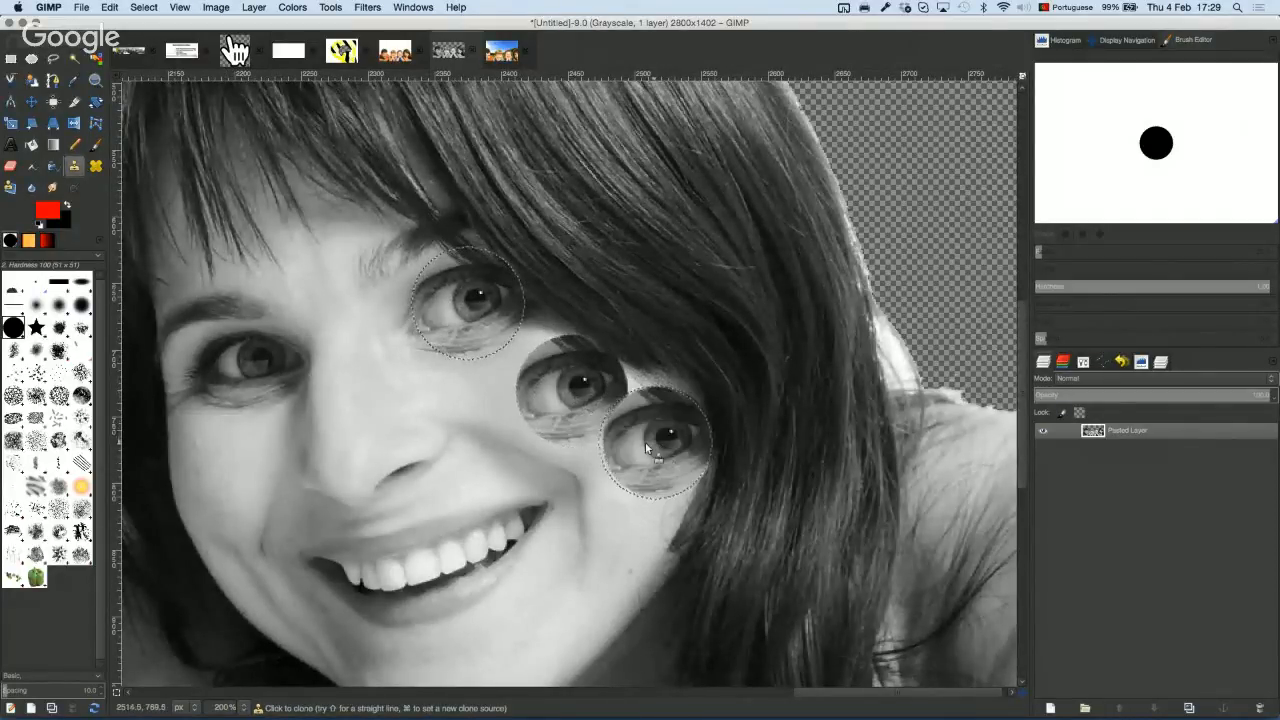
{"action": "left_click", "coordinate": [395, 395]}
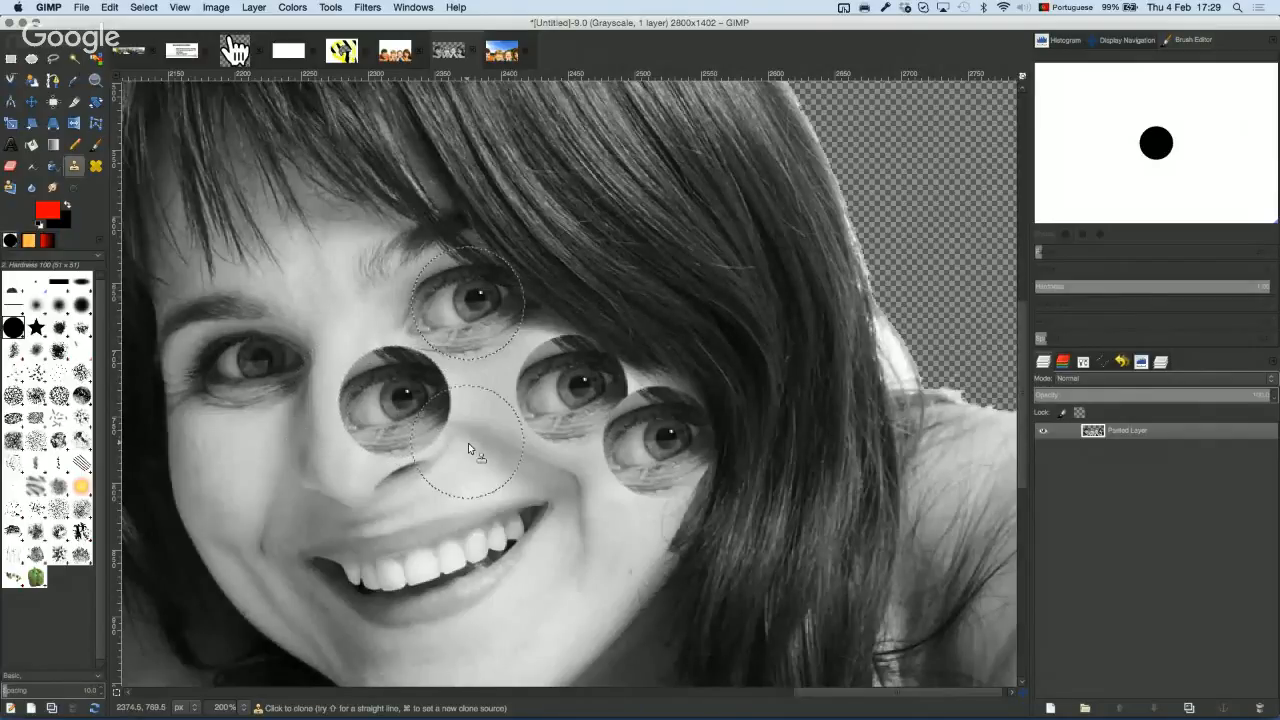
{"action": "left_click", "coordinate": [490, 462]}
{"action": "left_click", "coordinate": [575, 515]}
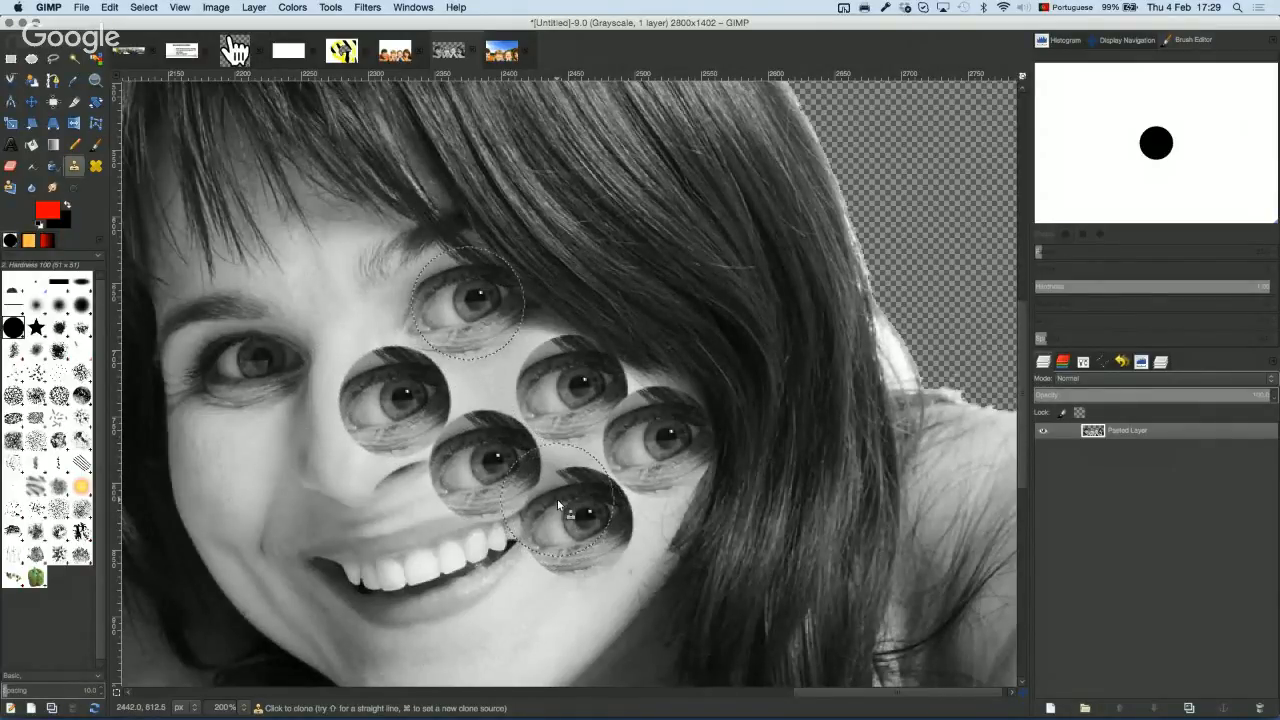
Step: Switch the clone brush to Chalk 02 and paint chalky patches over forehead, mouth and cheeks
{"action": "left_click", "coordinate": [1084, 362]}
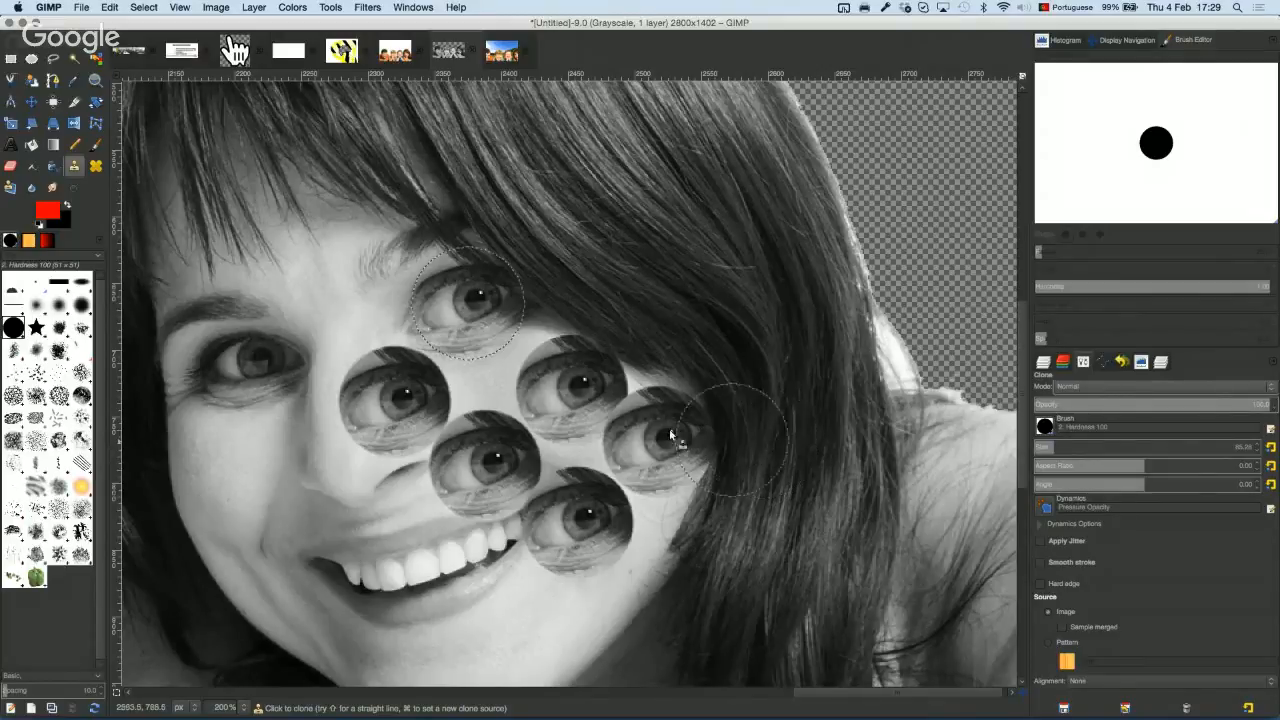
{"action": "left_click", "coordinate": [59, 395]}
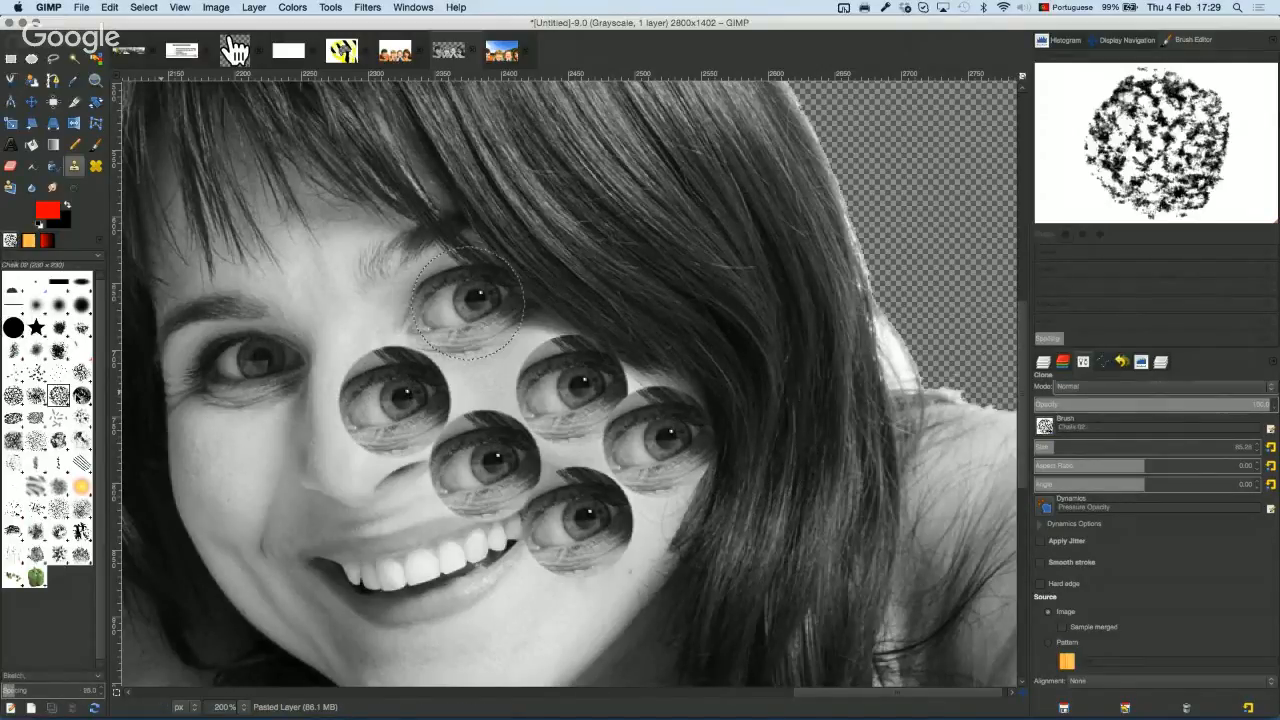
{"action": "mouse_move", "coordinate": [338, 290]}
{"action": "left_mouse_down"}
{"action": "mouse_move", "coordinate": [375, 333]}
{"action": "mouse_move", "coordinate": [372, 389]}
{"action": "mouse_move", "coordinate": [294, 375]}
{"action": "mouse_move", "coordinate": [259, 447]}
{"action": "mouse_move", "coordinate": [262, 484]}
{"action": "left_mouse_up"}
{"action": "mouse_move", "coordinate": [380, 545]}
{"action": "left_mouse_down"}
{"action": "mouse_move", "coordinate": [553, 614]}
{"action": "mouse_move", "coordinate": [776, 420]}
{"action": "mouse_move", "coordinate": [758, 358]}
{"action": "mouse_move", "coordinate": [683, 341]}
{"action": "mouse_move", "coordinate": [800, 352]}
{"action": "left_mouse_up"}
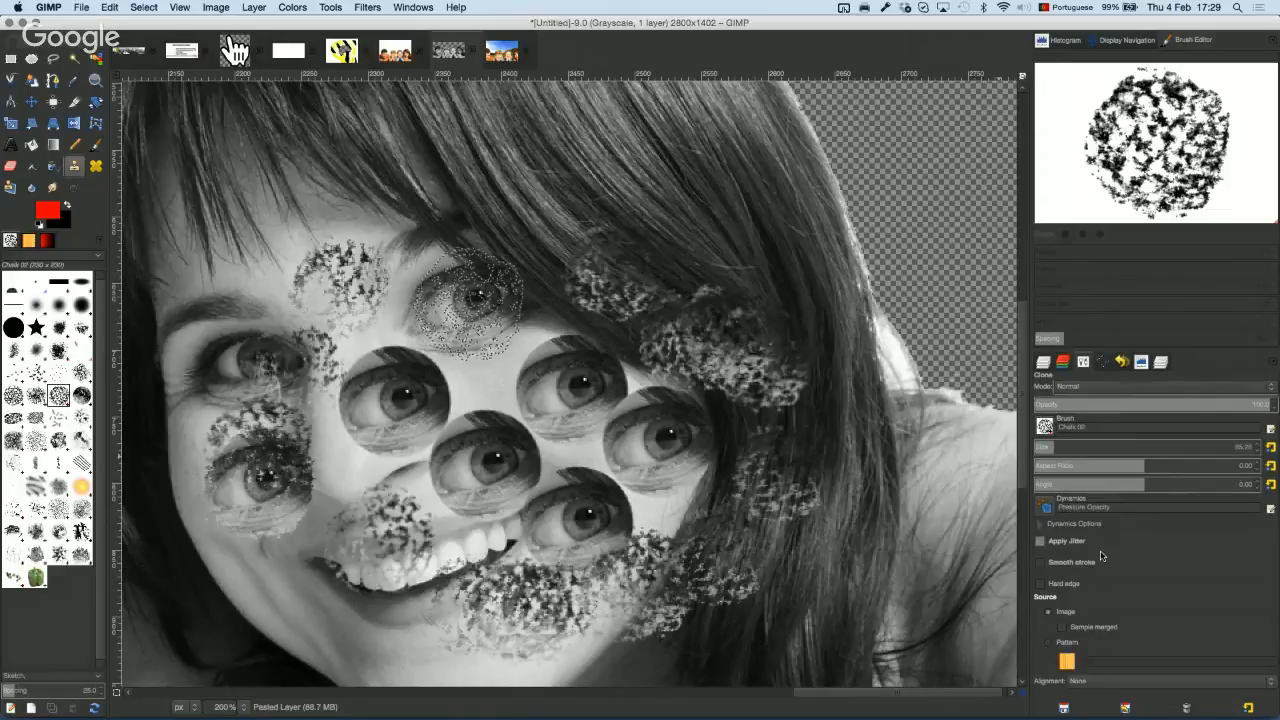
{"action": "left_click", "coordinate": [1074, 524]}
{"action": "scroll", "coordinate": [1100, 552], "scroll_direction": "down", "scroll_amount": 3}
Step: Select a rectangle around the cloned eyes and bucket-fill the skin dark grey, threshold about 30
{"action": "key", "text": "r"}
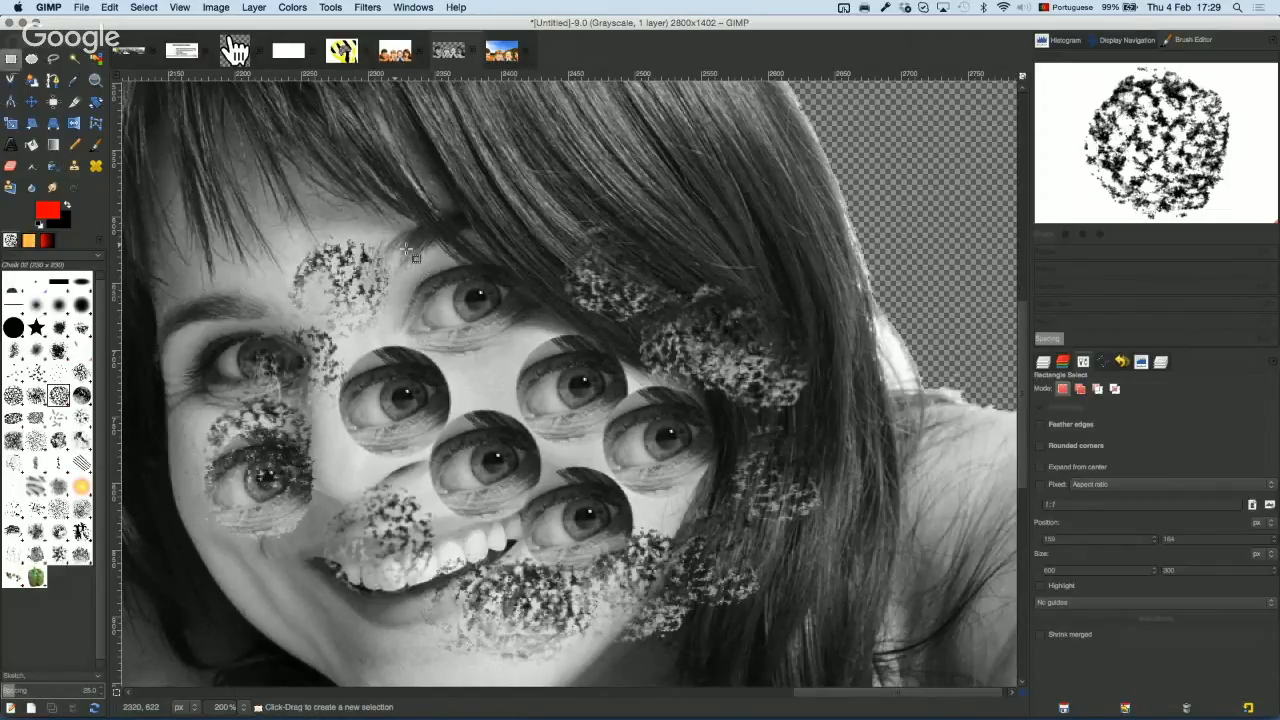
{"action": "left_click_drag", "start_coordinate": [405, 250], "coordinate": [835, 528]}
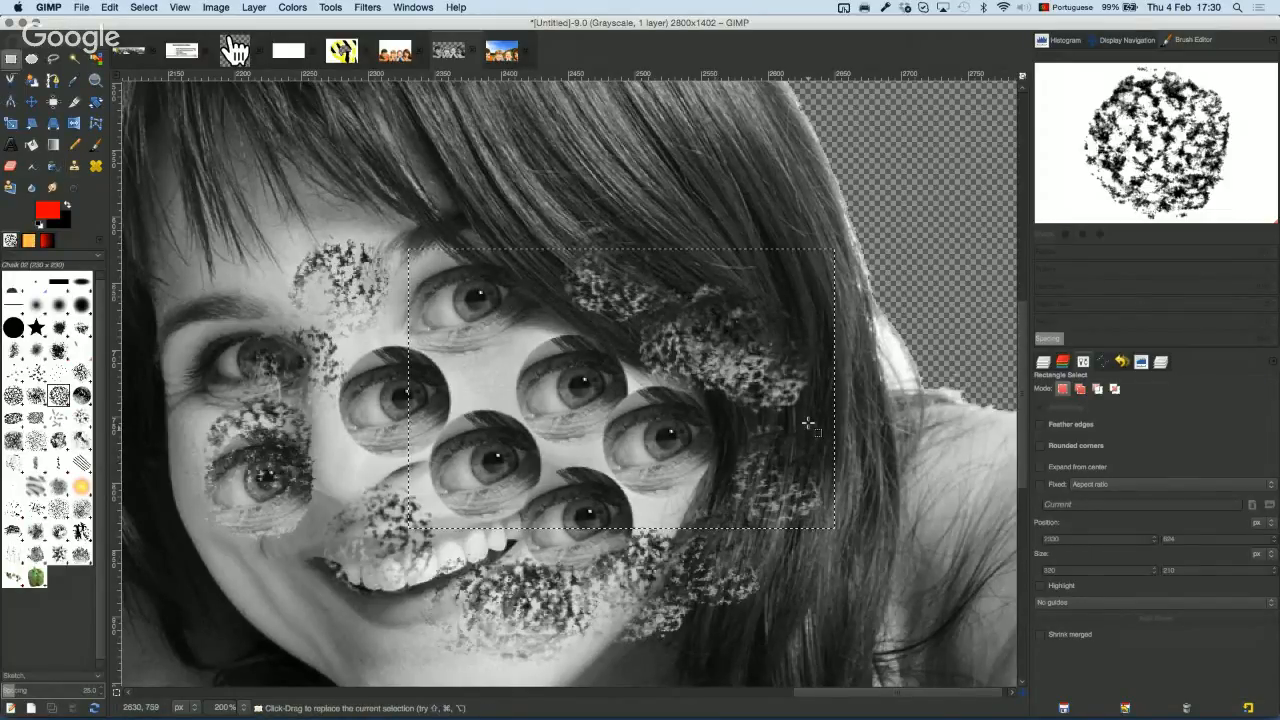
{"action": "left_click", "coordinate": [32, 145]}
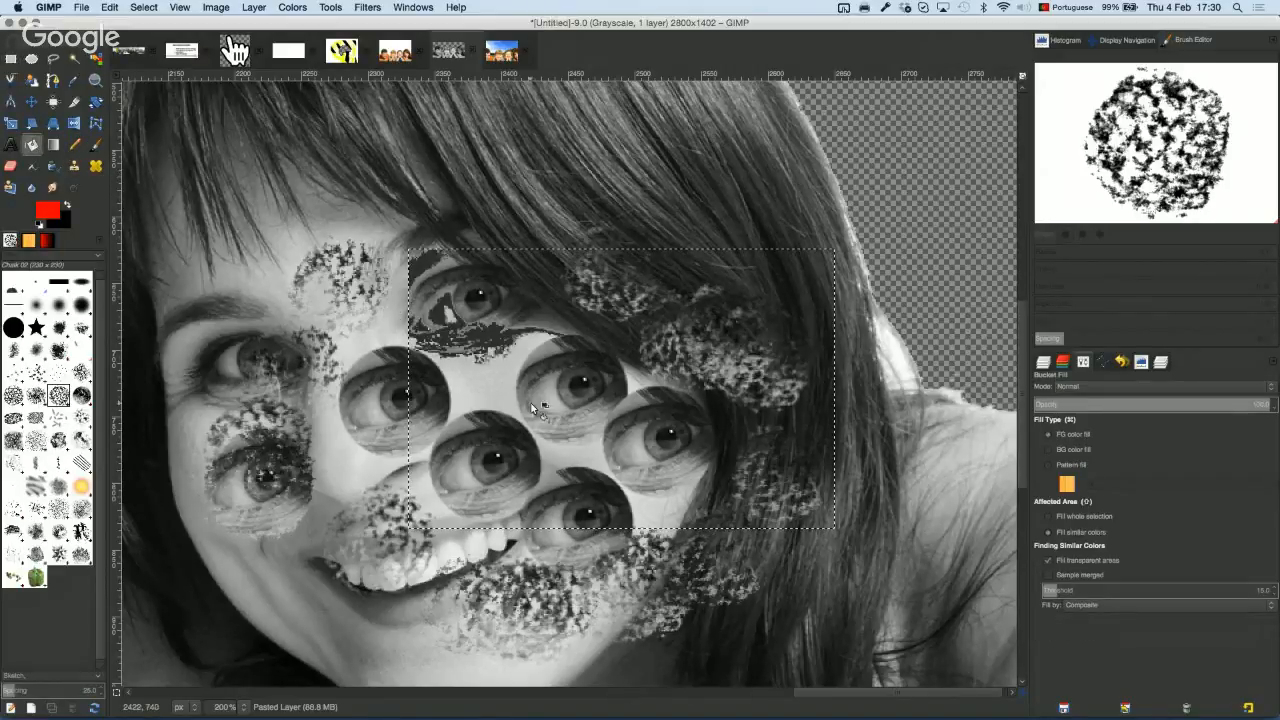
{"action": "left_click", "coordinate": [556, 416]}
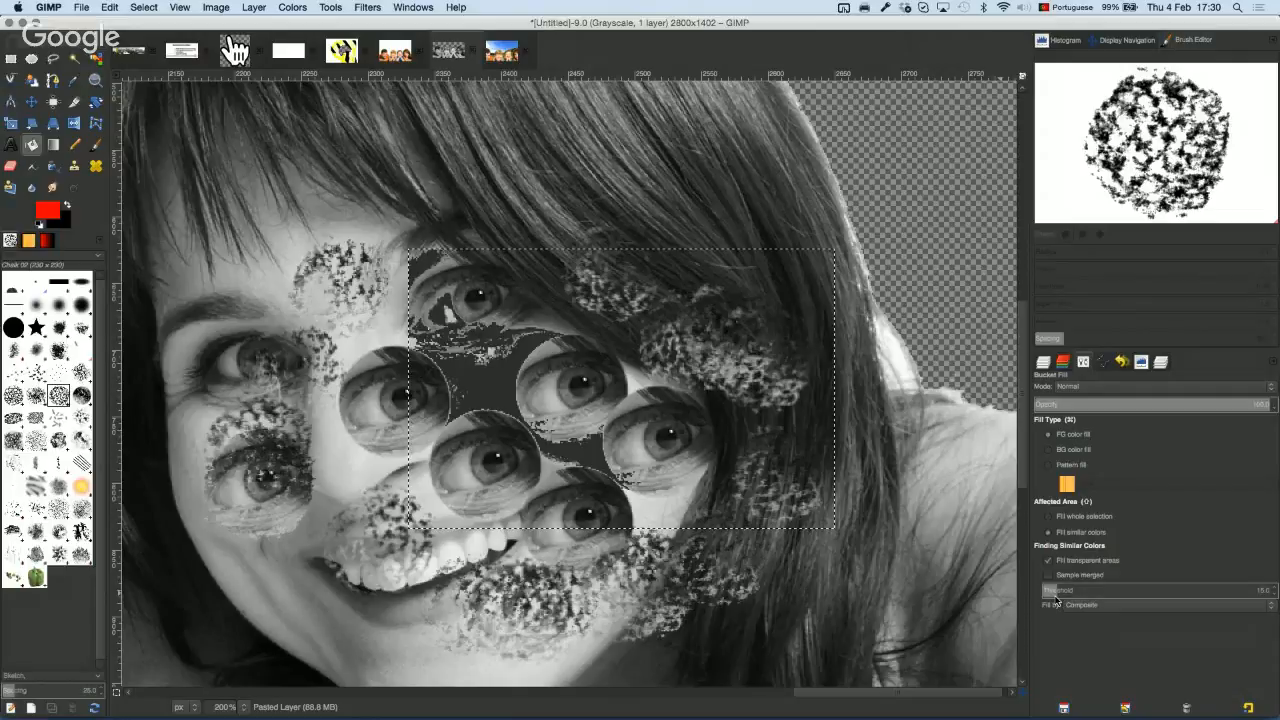
{"action": "left_click_drag", "start_coordinate": [1062, 594], "coordinate": [1078, 592]}
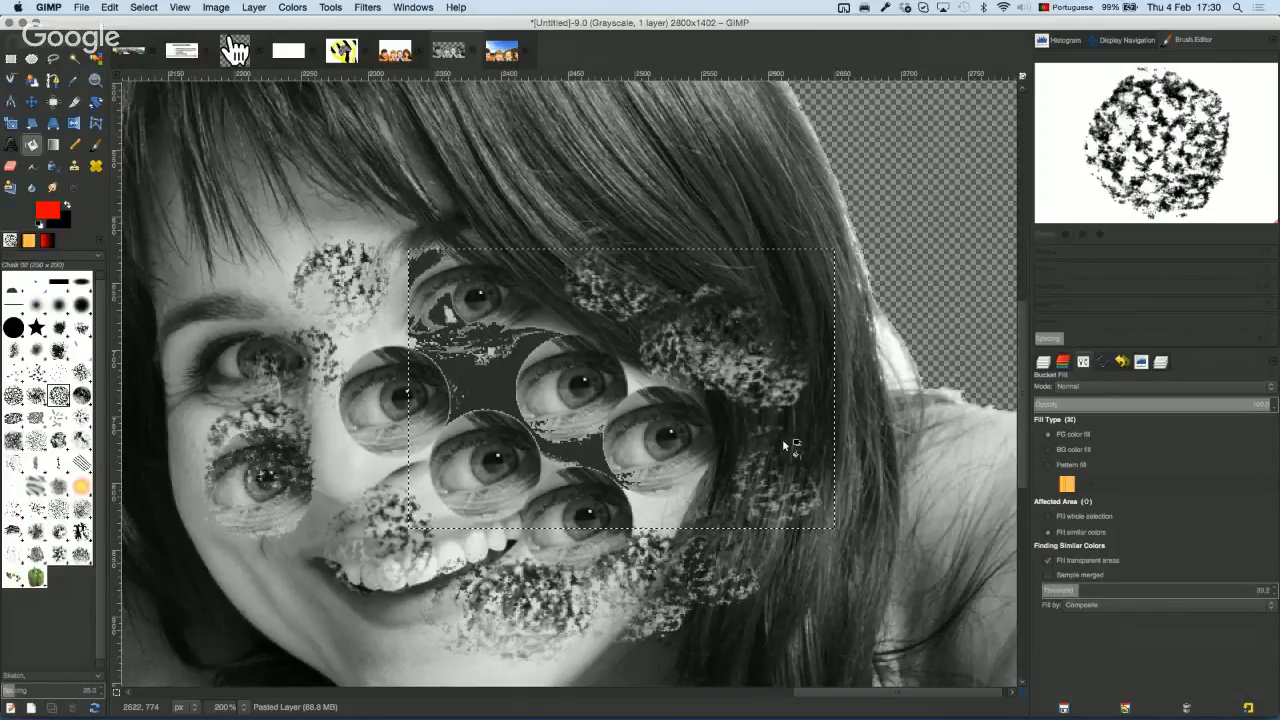
{"action": "left_click", "coordinate": [646, 381]}
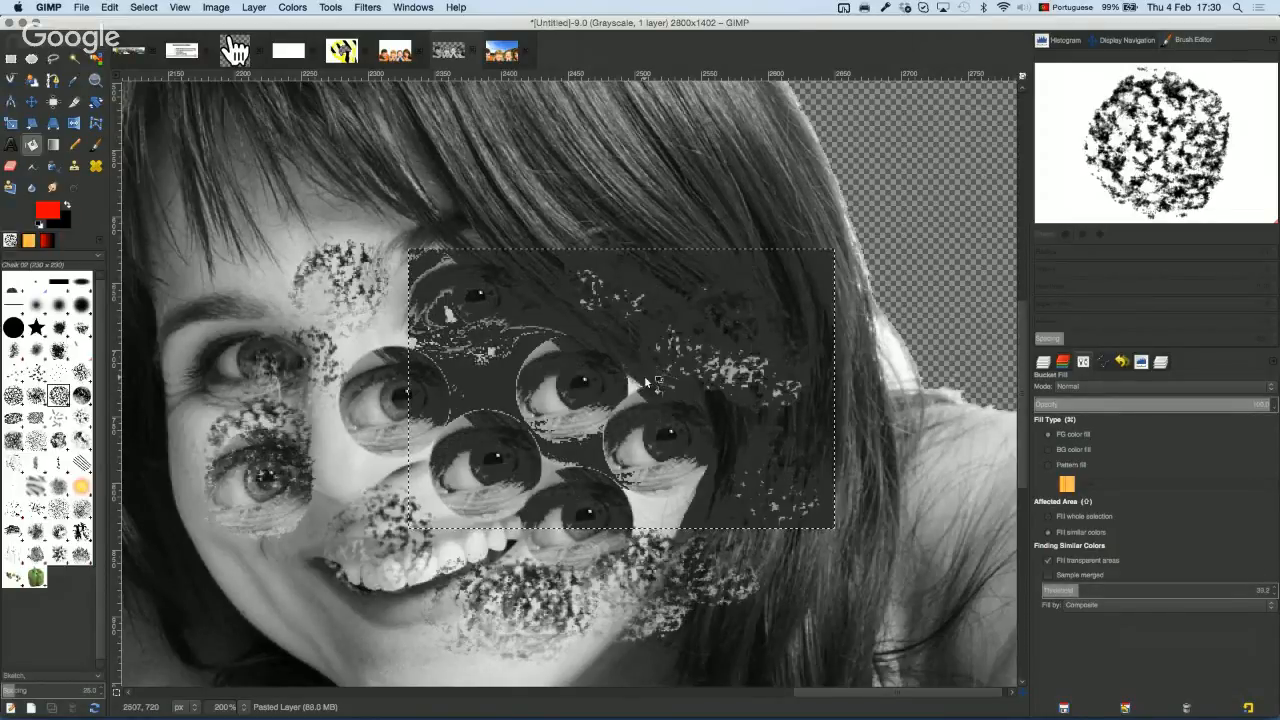
{"action": "left_click", "coordinate": [560, 395]}
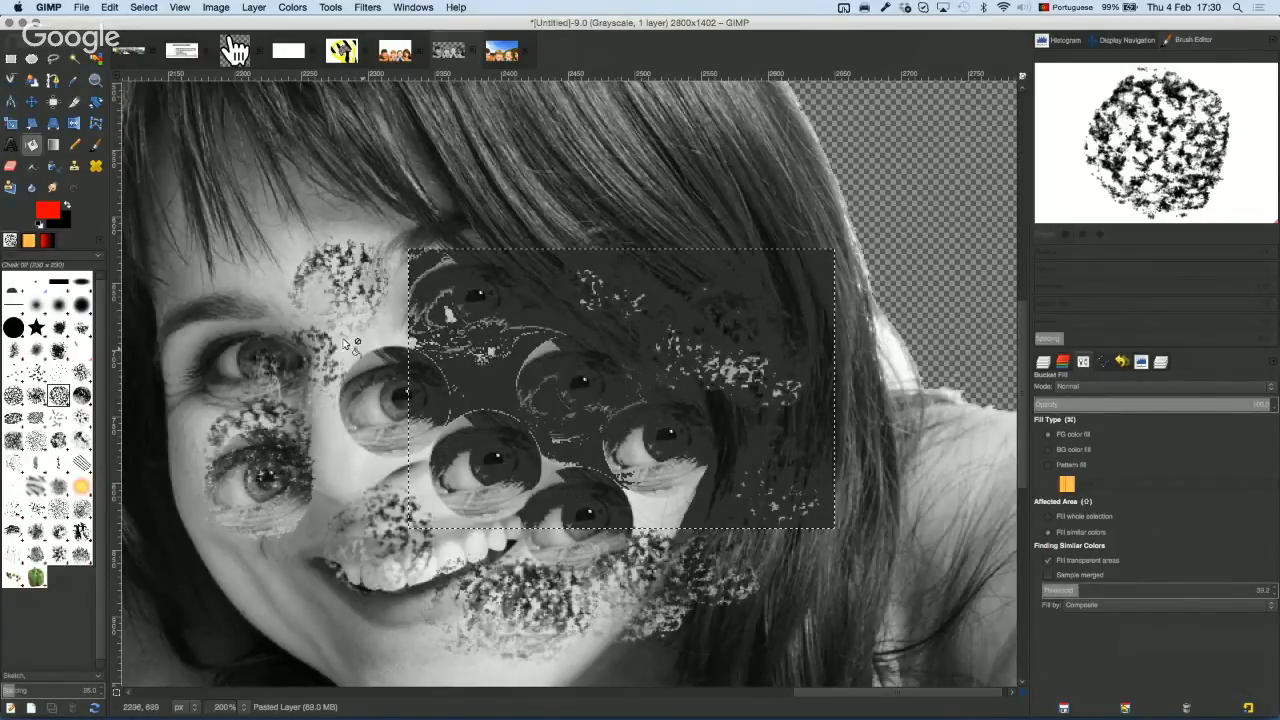
Step: Switch to the two-layer colour family photo image
{"action": "left_click", "coordinate": [293, 8]}
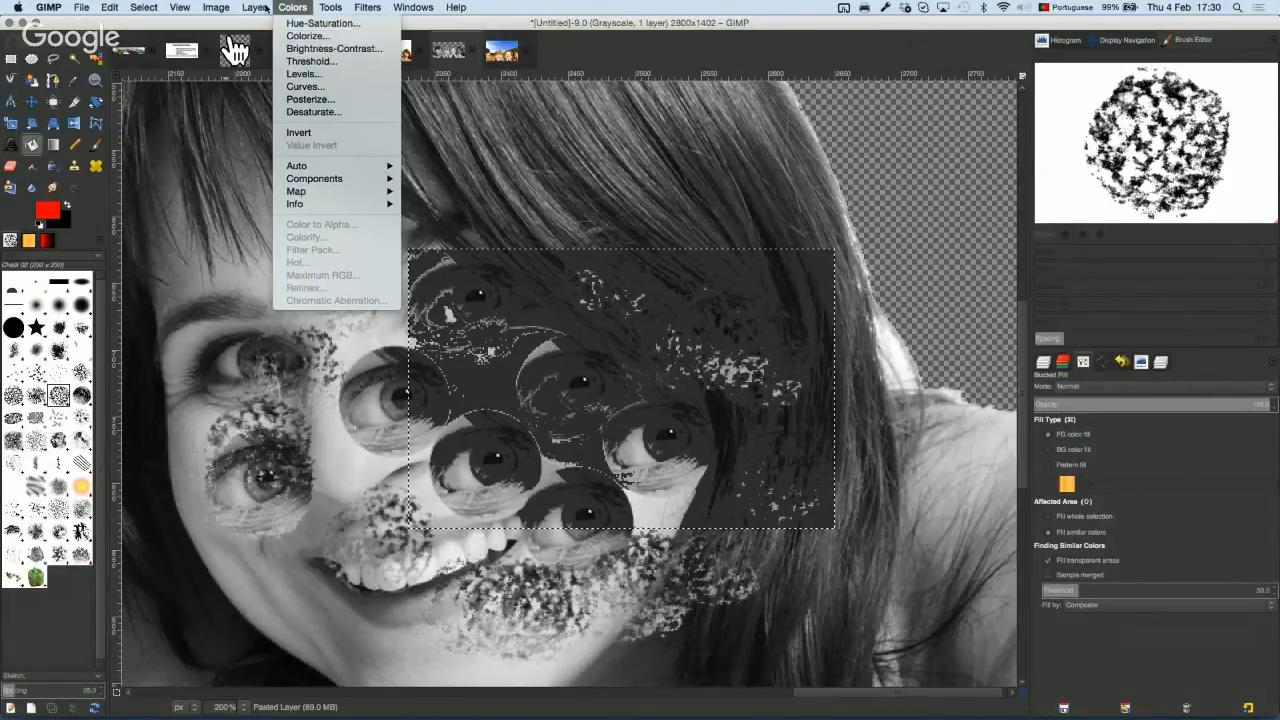
{"action": "mouse_move", "coordinate": [222, 7]}
{"action": "mouse_move", "coordinate": [286, 38]}
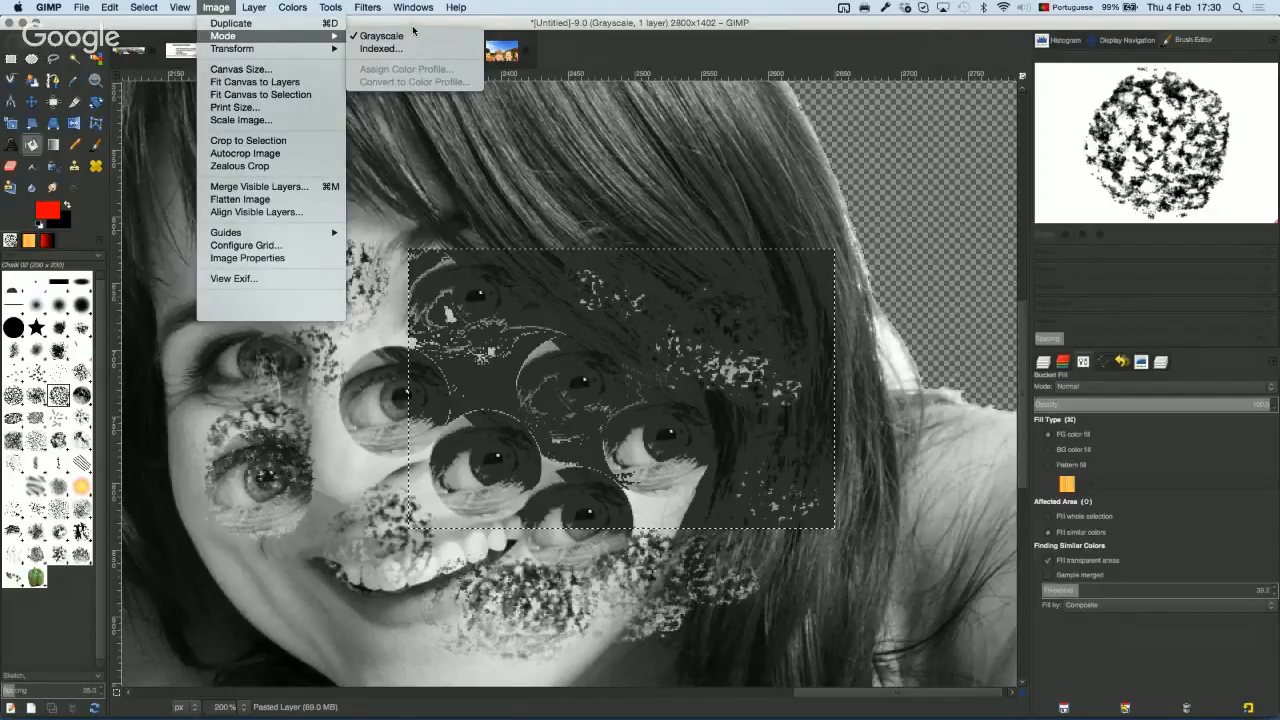
{"action": "left_click", "coordinate": [362, 113]}
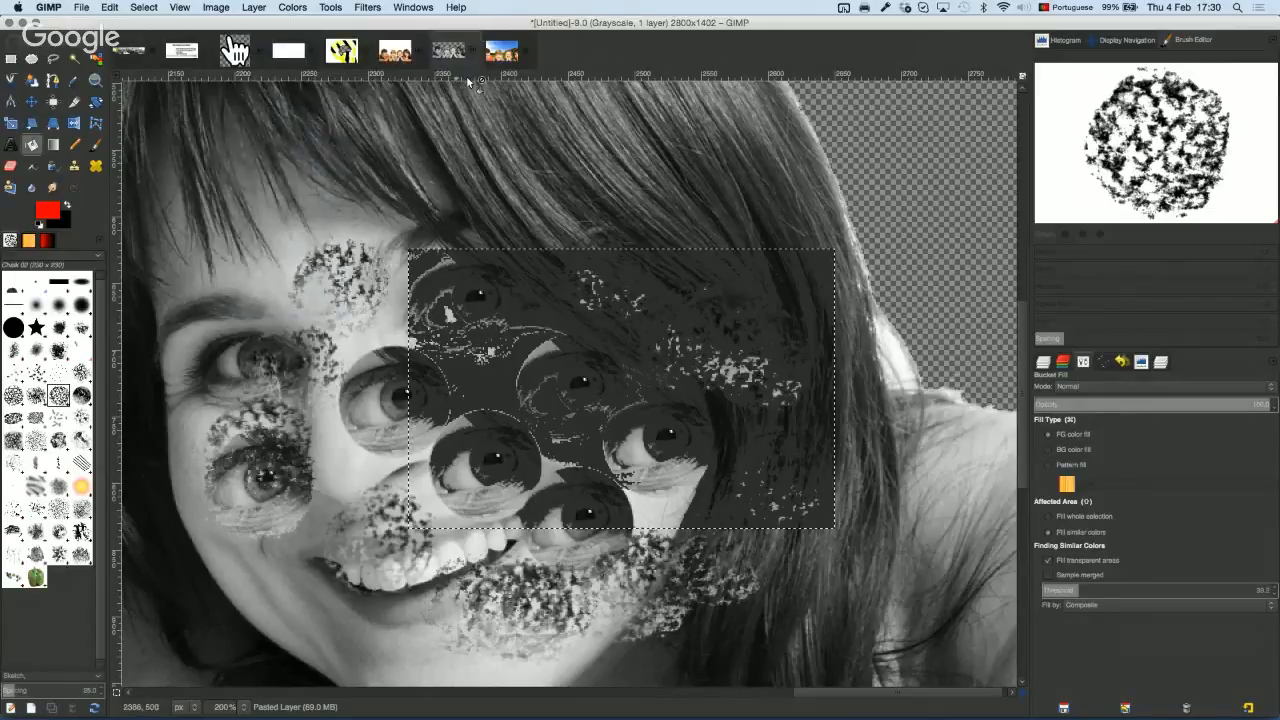
{"action": "left_click", "coordinate": [501, 52]}
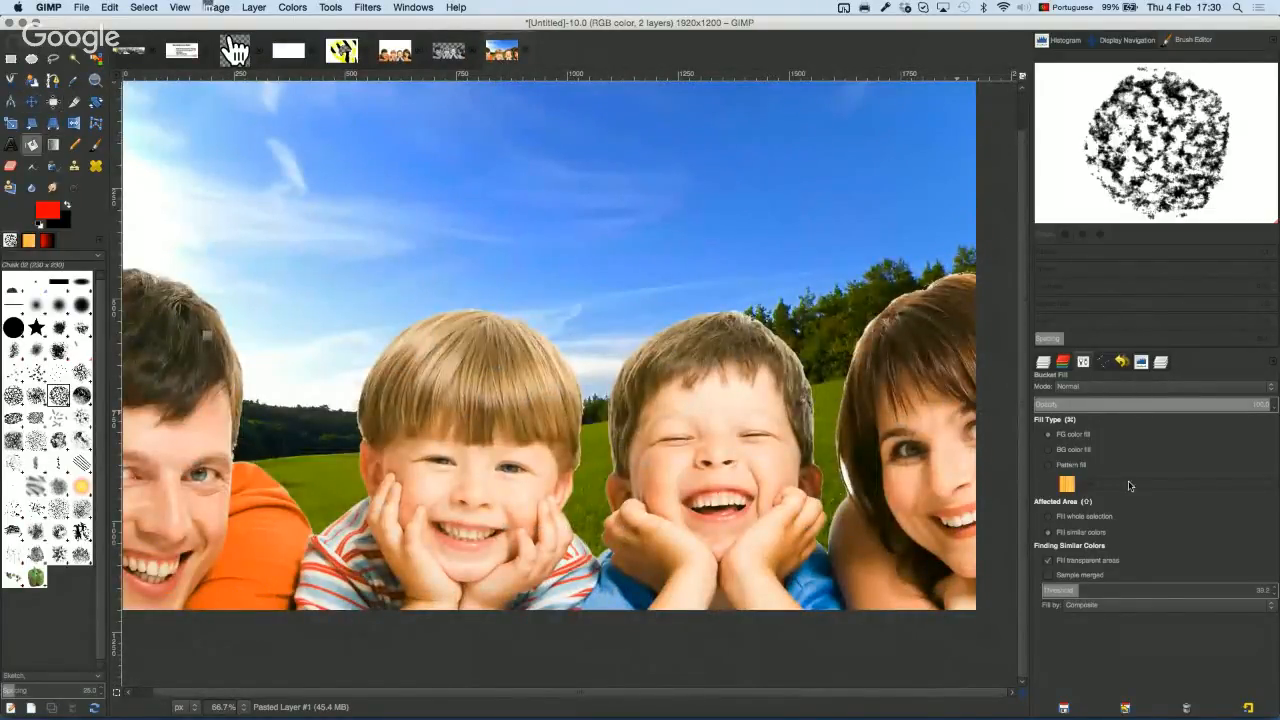
Step: Merge the family photo's two visible layers into a single 1920×1200 Pasted Layer
{"action": "left_click", "coordinate": [1043, 362]}
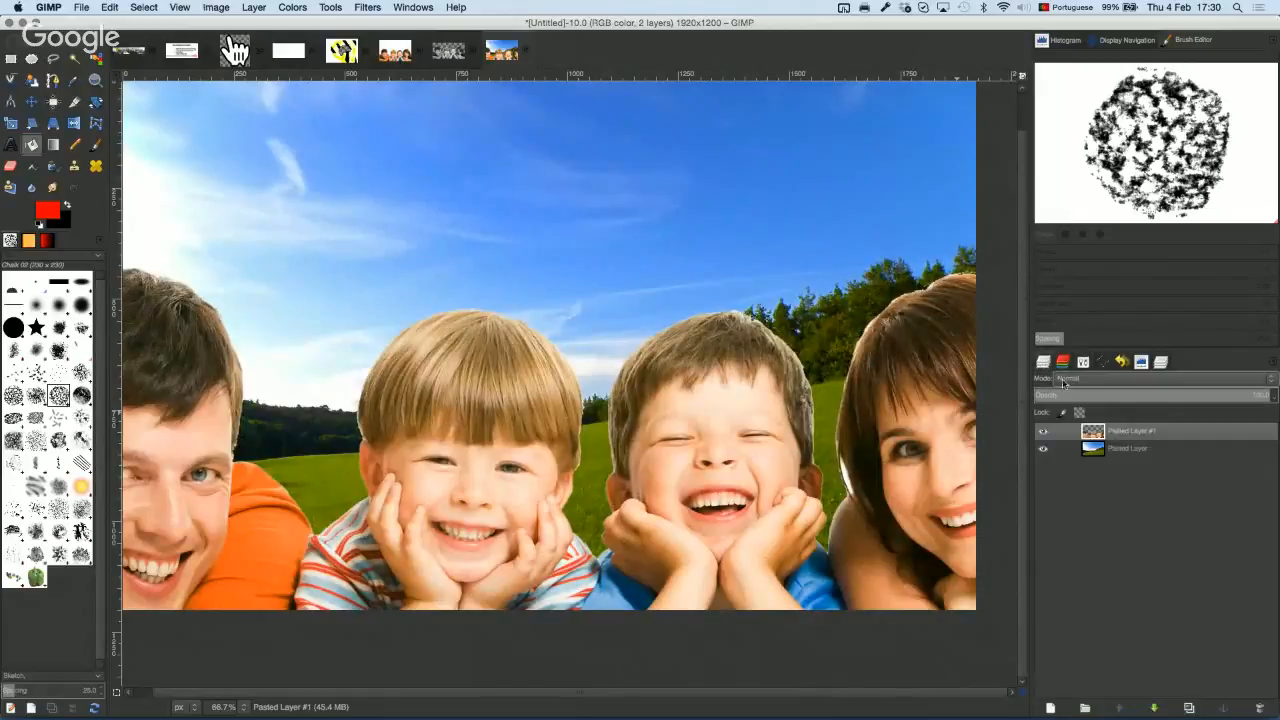
{"action": "right_click", "coordinate": [1140, 431]}
{"action": "left_click", "coordinate": [1196, 419]}
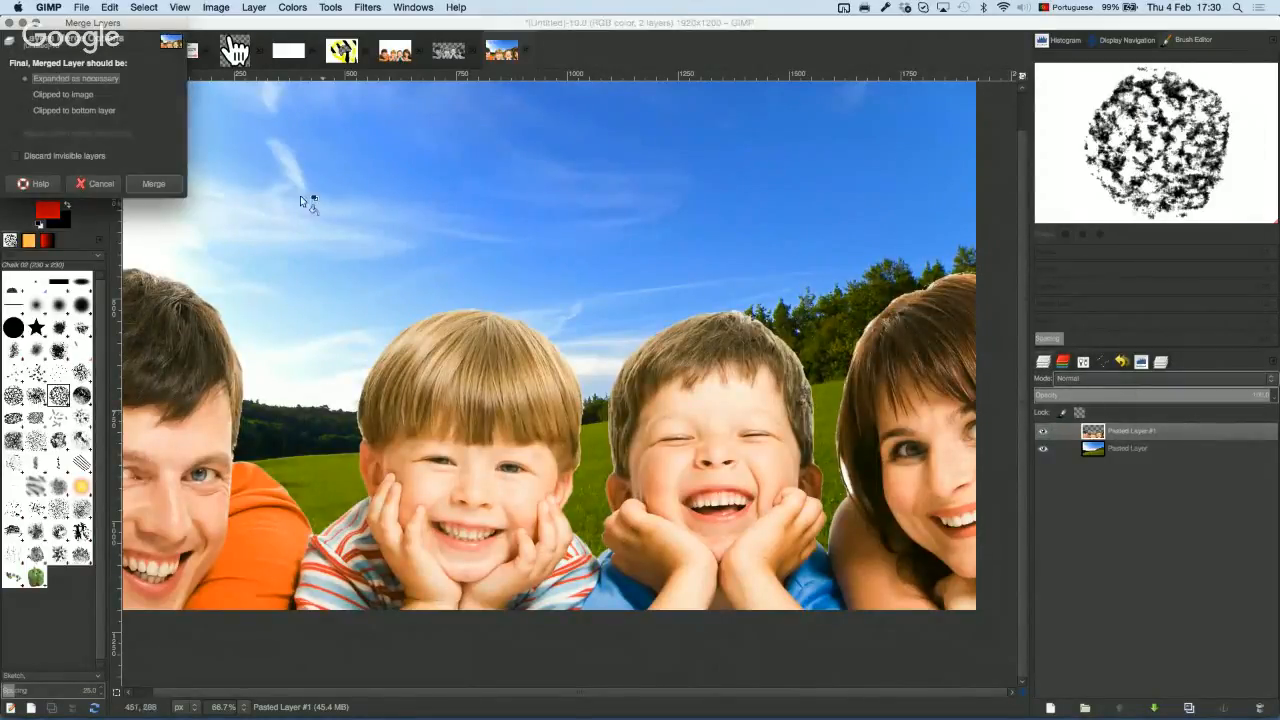
{"action": "left_click", "coordinate": [165, 183]}
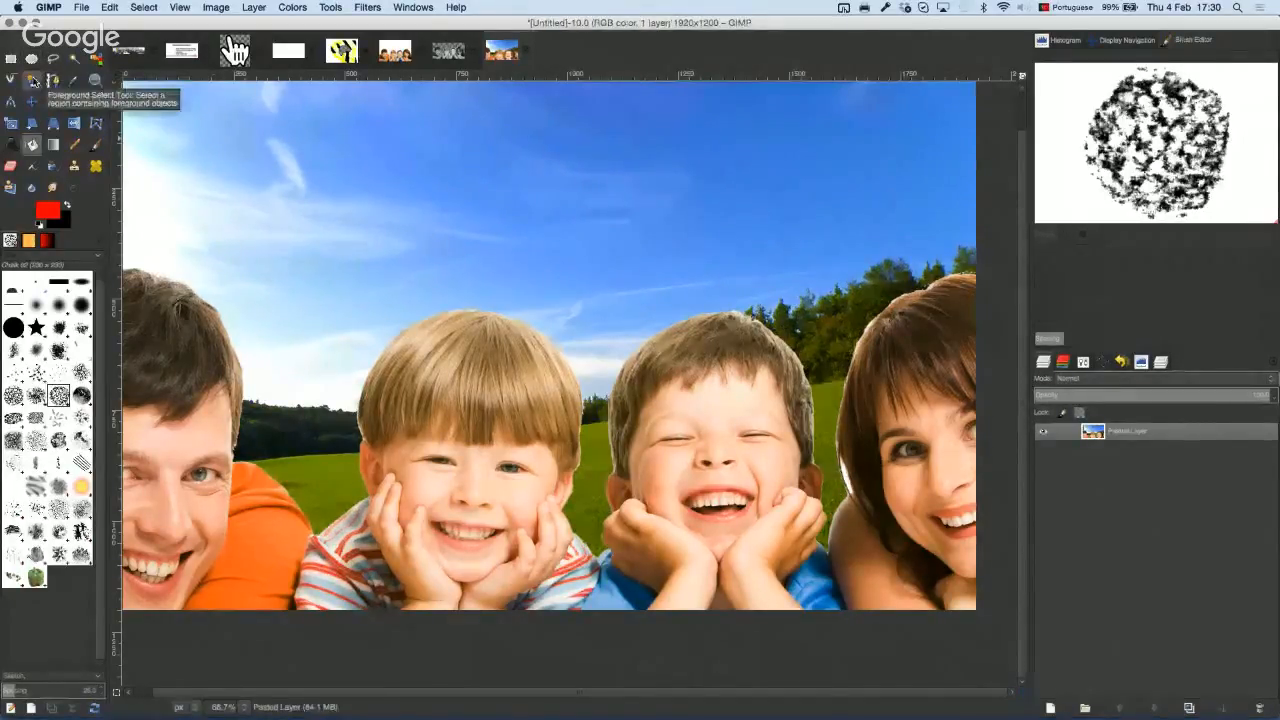
{"action": "left_click", "coordinate": [33, 80]}
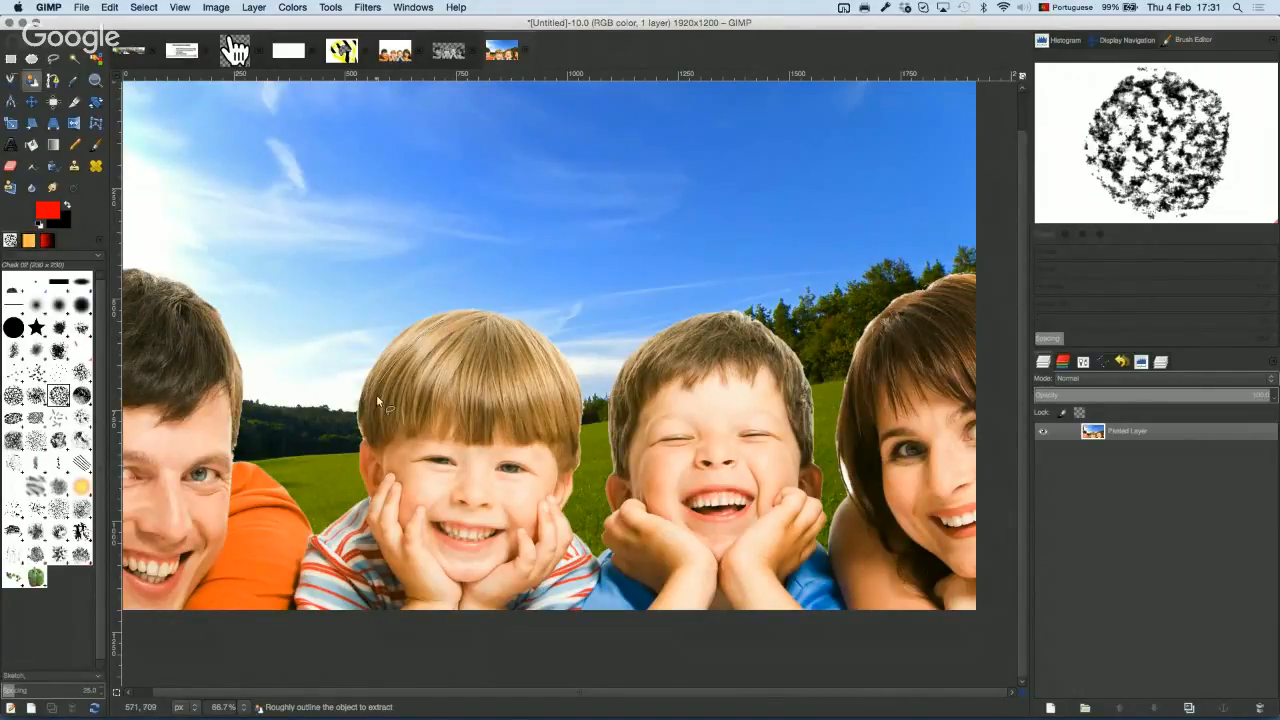
Step: Make a first Foreground Select of the light-haired boy, then clear the patchy result
{"action": "mouse_move", "coordinate": [376, 394]}
{"action": "left_mouse_down"}
{"action": "mouse_move", "coordinate": [412, 507]}
{"action": "mouse_move", "coordinate": [331, 563]}
{"action": "mouse_move", "coordinate": [404, 599]}
{"action": "mouse_move", "coordinate": [559, 612]}
{"action": "mouse_move", "coordinate": [554, 479]}
{"action": "mouse_move", "coordinate": [569, 397]}
{"action": "mouse_move", "coordinate": [532, 351]}
{"action": "mouse_move", "coordinate": [448, 319]}
{"action": "left_mouse_up"}
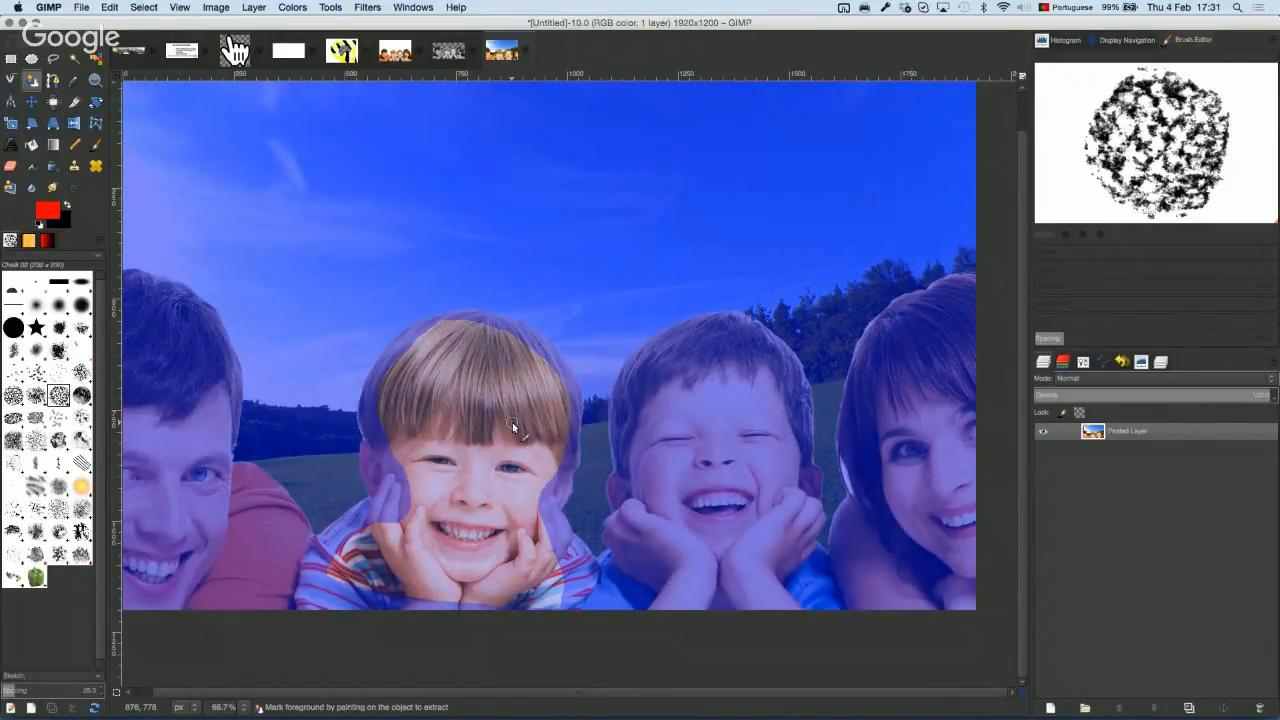
{"action": "mouse_move", "coordinate": [452, 340]}
{"action": "left_mouse_down"}
{"action": "mouse_move", "coordinate": [421, 372]}
{"action": "mouse_move", "coordinate": [497, 350]}
{"action": "mouse_move", "coordinate": [432, 439]}
{"action": "mouse_move", "coordinate": [518, 399]}
{"action": "mouse_move", "coordinate": [465, 498]}
{"action": "mouse_move", "coordinate": [512, 495]}
{"action": "mouse_move", "coordinate": [528, 576]}
{"action": "mouse_move", "coordinate": [391, 548]}
{"action": "mouse_move", "coordinate": [489, 522]}
{"action": "left_mouse_up"}
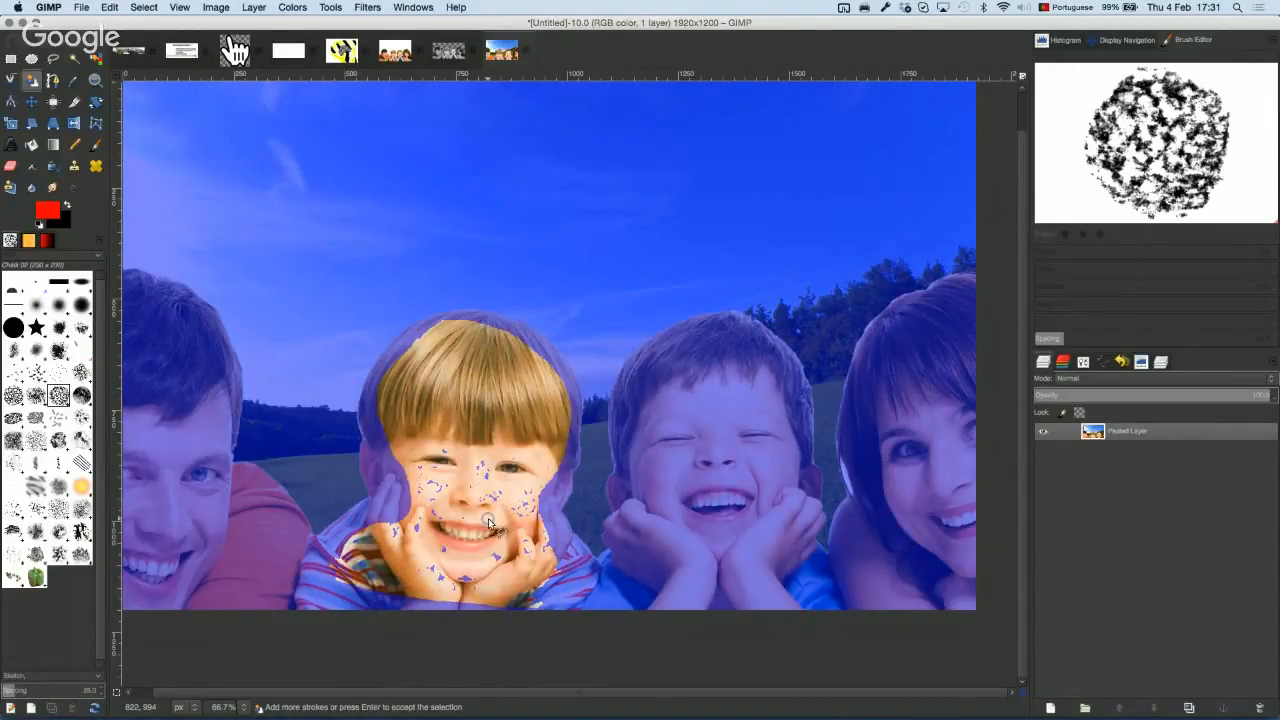
{"action": "key", "text": "Return"}
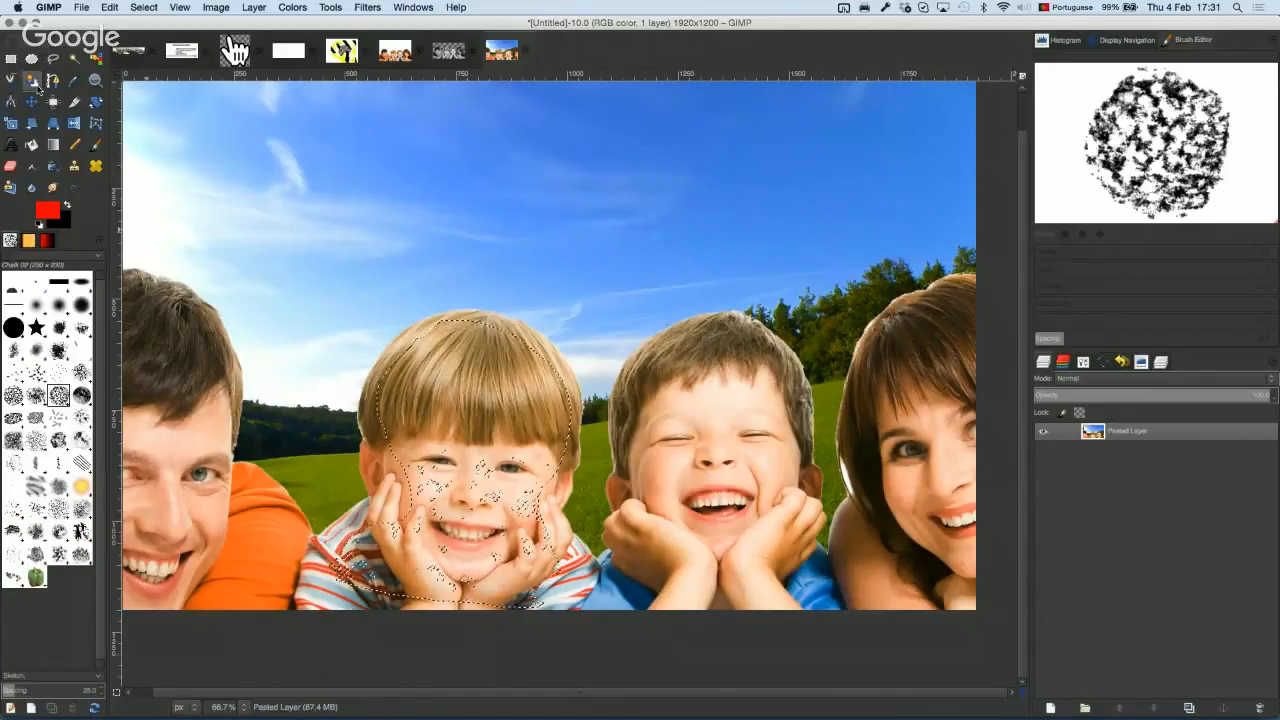
{"action": "left_click", "coordinate": [1084, 364]}
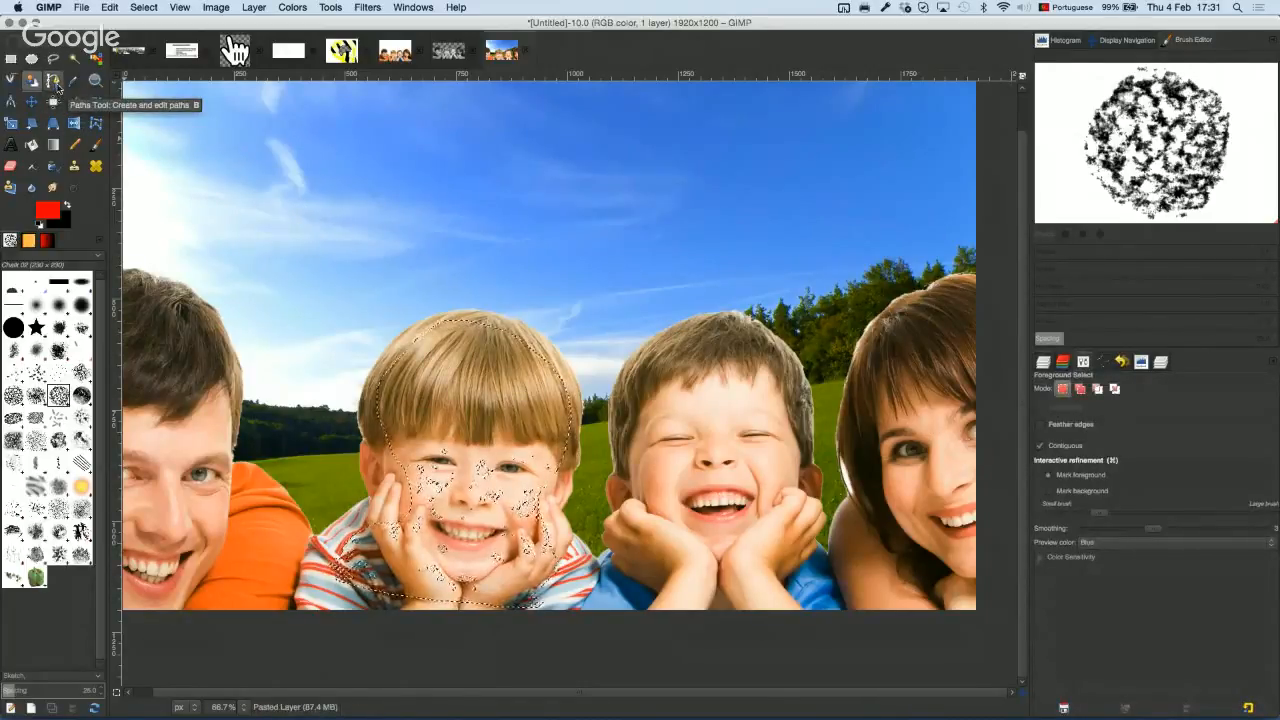
{"action": "left_click", "coordinate": [1097, 477]}
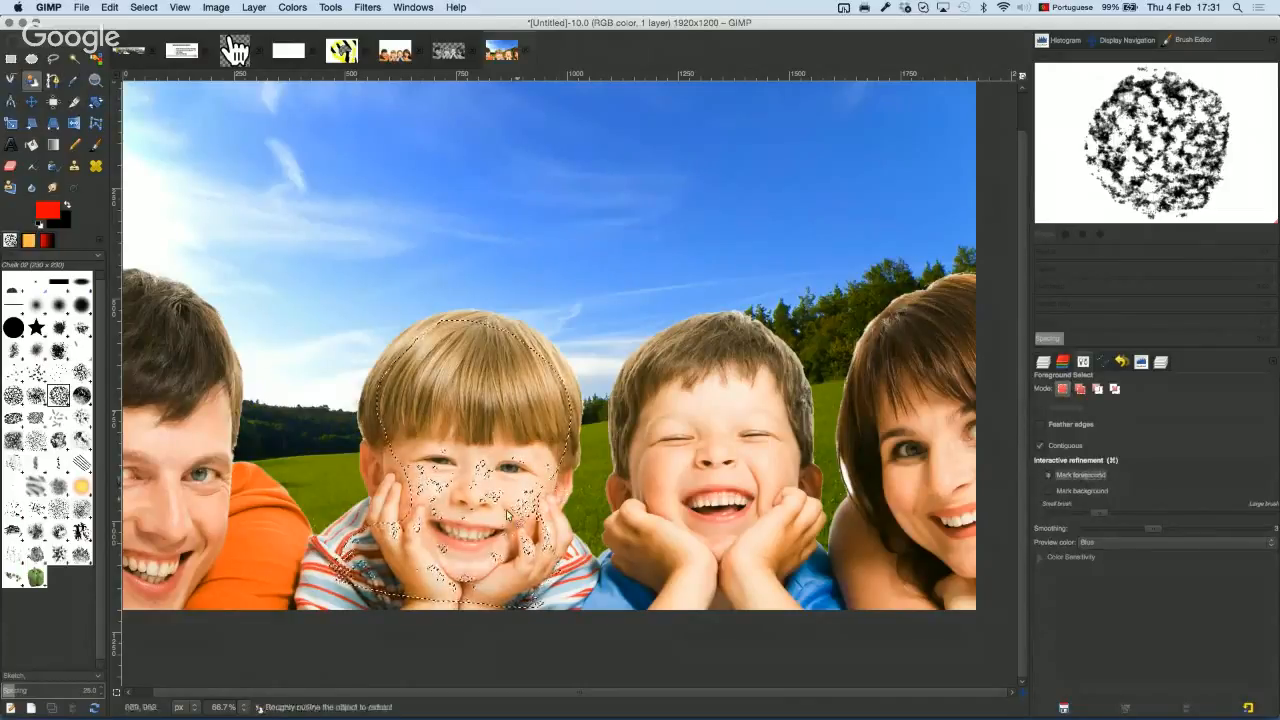
{"action": "key", "text": "super+shift+a"}
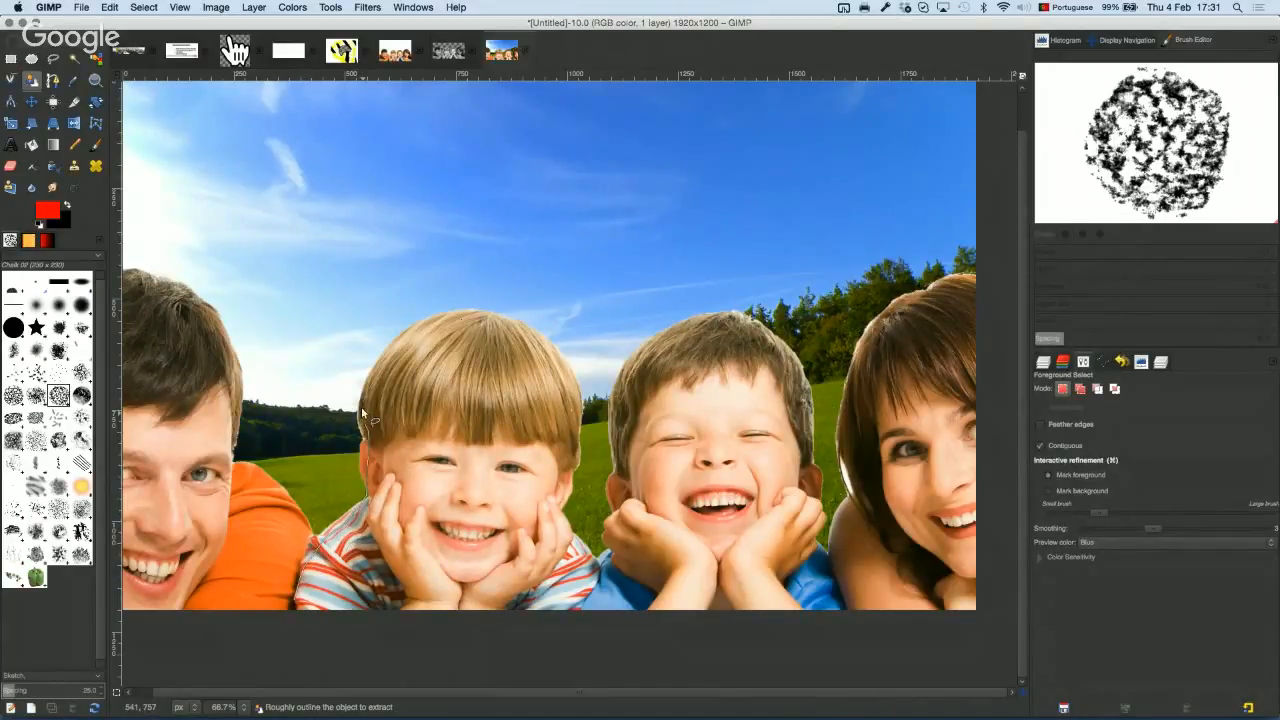
Step: Redo the boy's outline, mark his hair, forehead and cheek as foreground, then deselect
{"action": "mouse_move", "coordinate": [446, 319]}
{"action": "left_mouse_down"}
{"action": "mouse_move", "coordinate": [525, 323]}
{"action": "mouse_move", "coordinate": [552, 362]}
{"action": "left_mouse_up"}
{"action": "mouse_move", "coordinate": [594, 548]}
{"action": "left_mouse_down"}
{"action": "mouse_move", "coordinate": [596, 610]}
{"action": "mouse_move", "coordinate": [460, 618]}
{"action": "mouse_move", "coordinate": [330, 606]}
{"action": "mouse_move", "coordinate": [324, 586]}
{"action": "mouse_move", "coordinate": [291, 600]}
{"action": "left_mouse_up"}
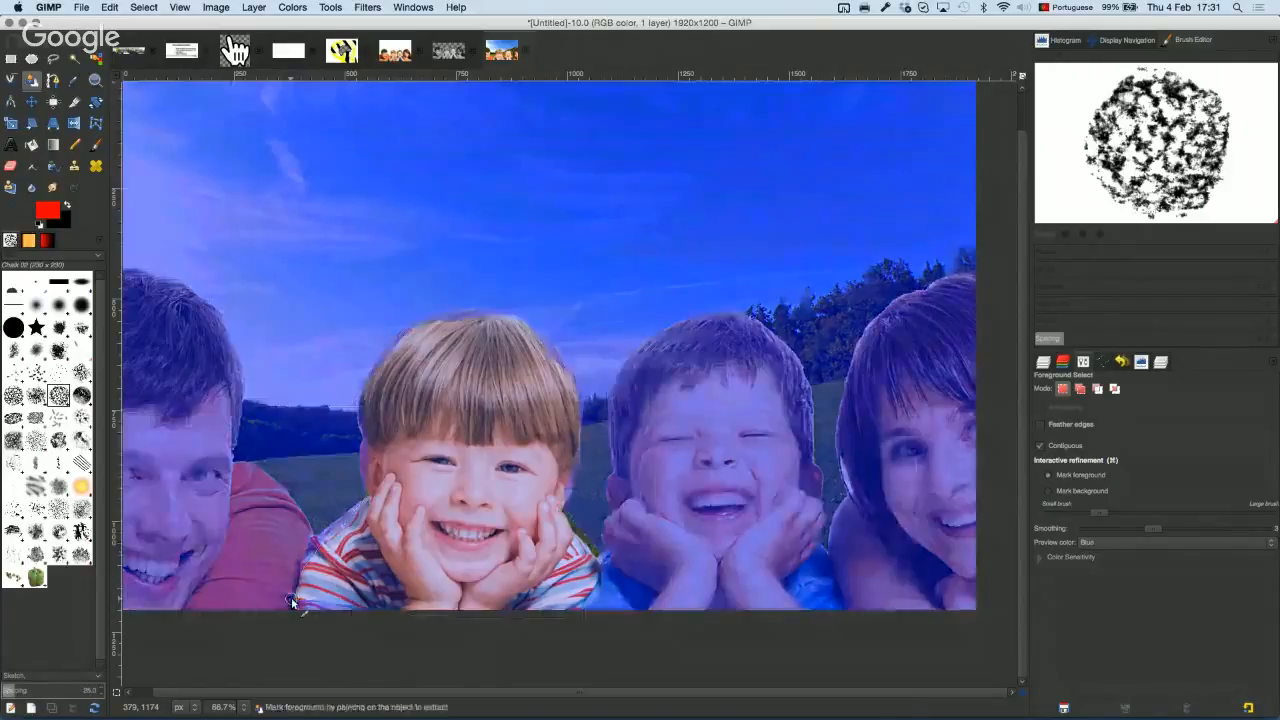
{"action": "left_click", "coordinate": [433, 340]}
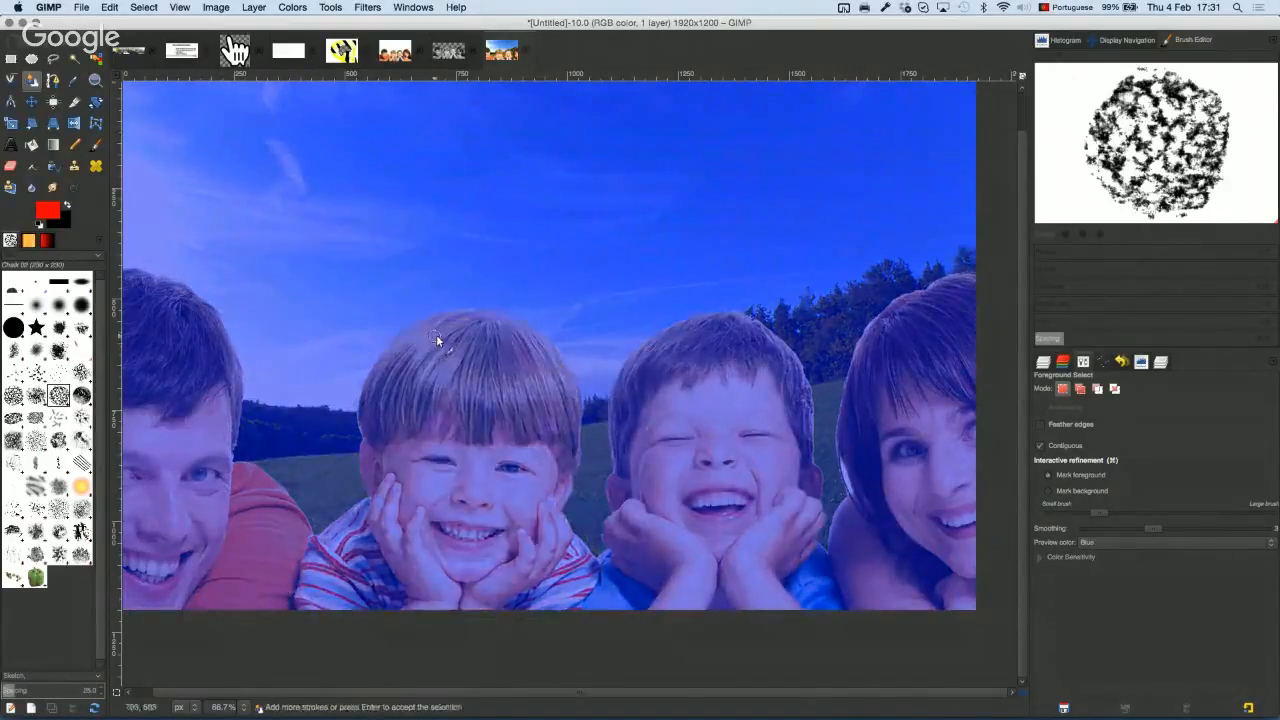
{"action": "mouse_move", "coordinate": [381, 376]}
{"action": "left_mouse_down"}
{"action": "mouse_move", "coordinate": [514, 346]}
{"action": "mouse_move", "coordinate": [391, 424]}
{"action": "mouse_move", "coordinate": [555, 378]}
{"action": "left_mouse_up"}
{"action": "mouse_move", "coordinate": [455, 433]}
{"action": "left_mouse_down"}
{"action": "mouse_move", "coordinate": [390, 471]}
{"action": "mouse_move", "coordinate": [606, 430]}
{"action": "left_mouse_up"}
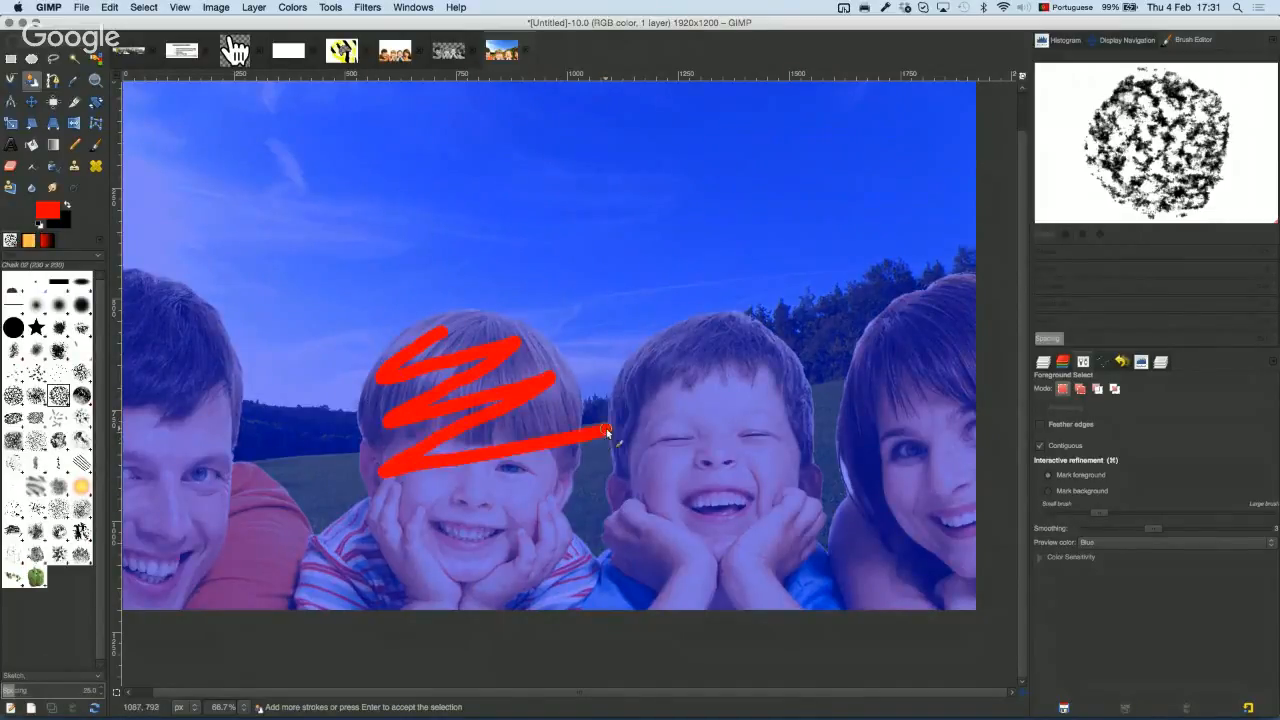
{"action": "mouse_move", "coordinate": [508, 515]}
{"action": "left_mouse_down"}
{"action": "mouse_move", "coordinate": [546, 491]}
{"action": "mouse_move", "coordinate": [569, 576]}
{"action": "mouse_move", "coordinate": [430, 570]}
{"action": "mouse_move", "coordinate": [367, 583]}
{"action": "mouse_move", "coordinate": [365, 547]}
{"action": "mouse_move", "coordinate": [434, 524]}
{"action": "mouse_move", "coordinate": [458, 476]}
{"action": "mouse_move", "coordinate": [497, 496]}
{"action": "mouse_move", "coordinate": [440, 465]}
{"action": "left_mouse_up"}
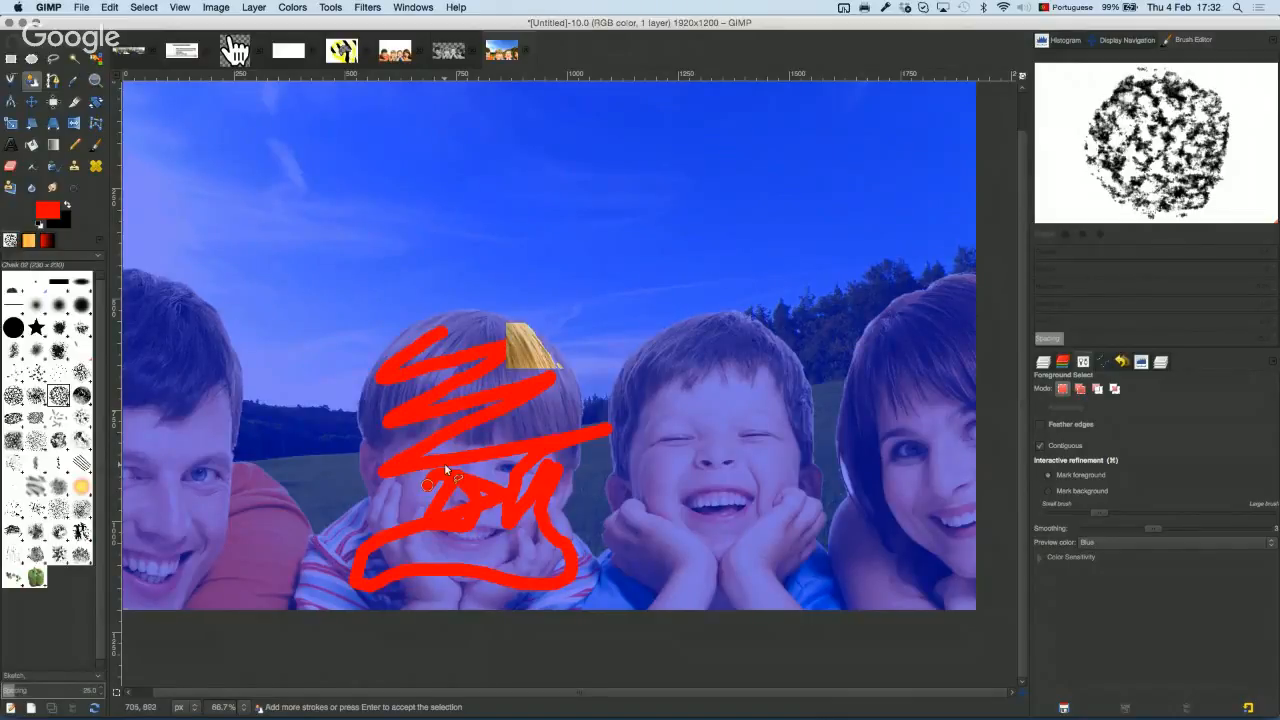
{"action": "key", "text": "Return"}
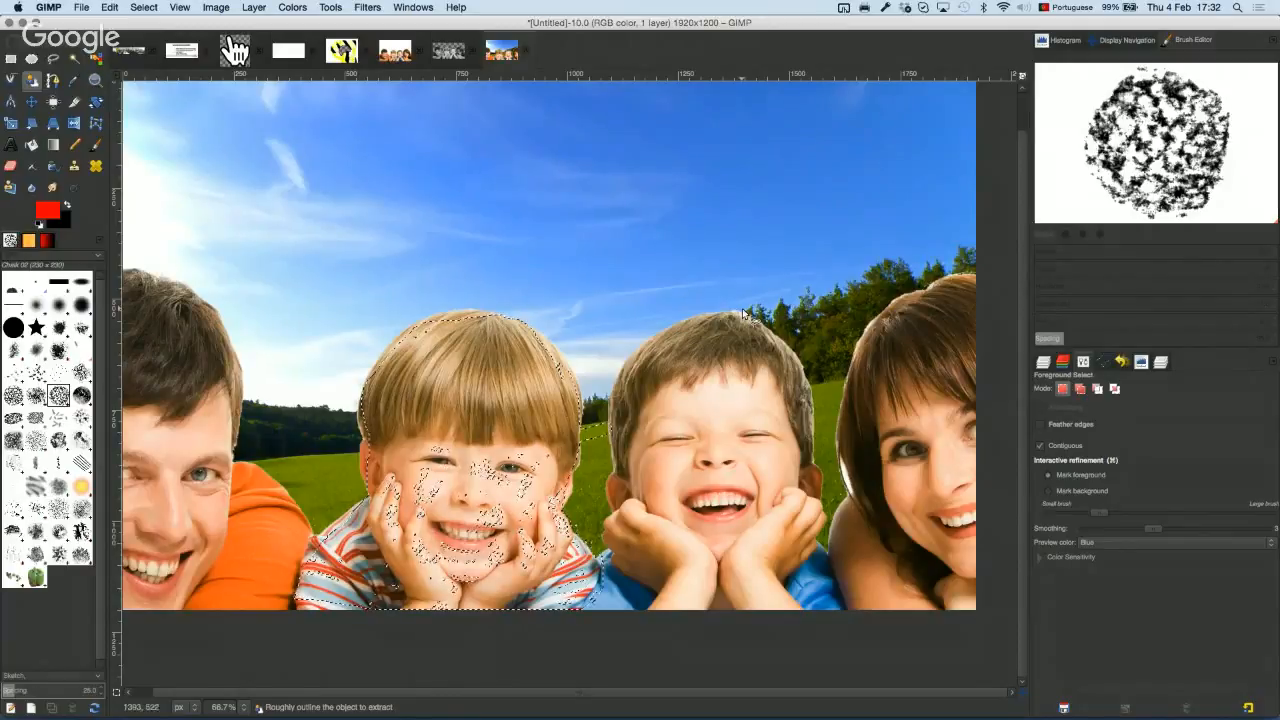
{"action": "key", "text": "super+shift+a"}
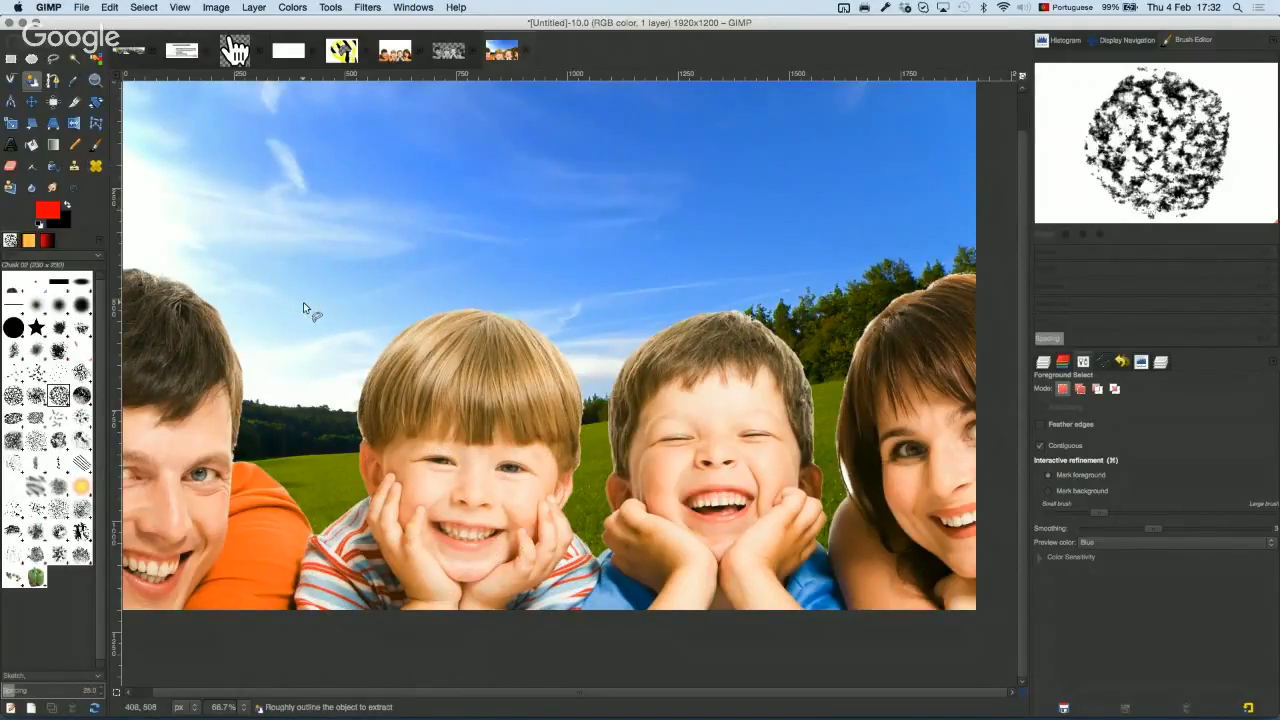
Step: Restore the boy's selection and bucket-fill the whole selected area with red
{"action": "key", "text": "super+z"}
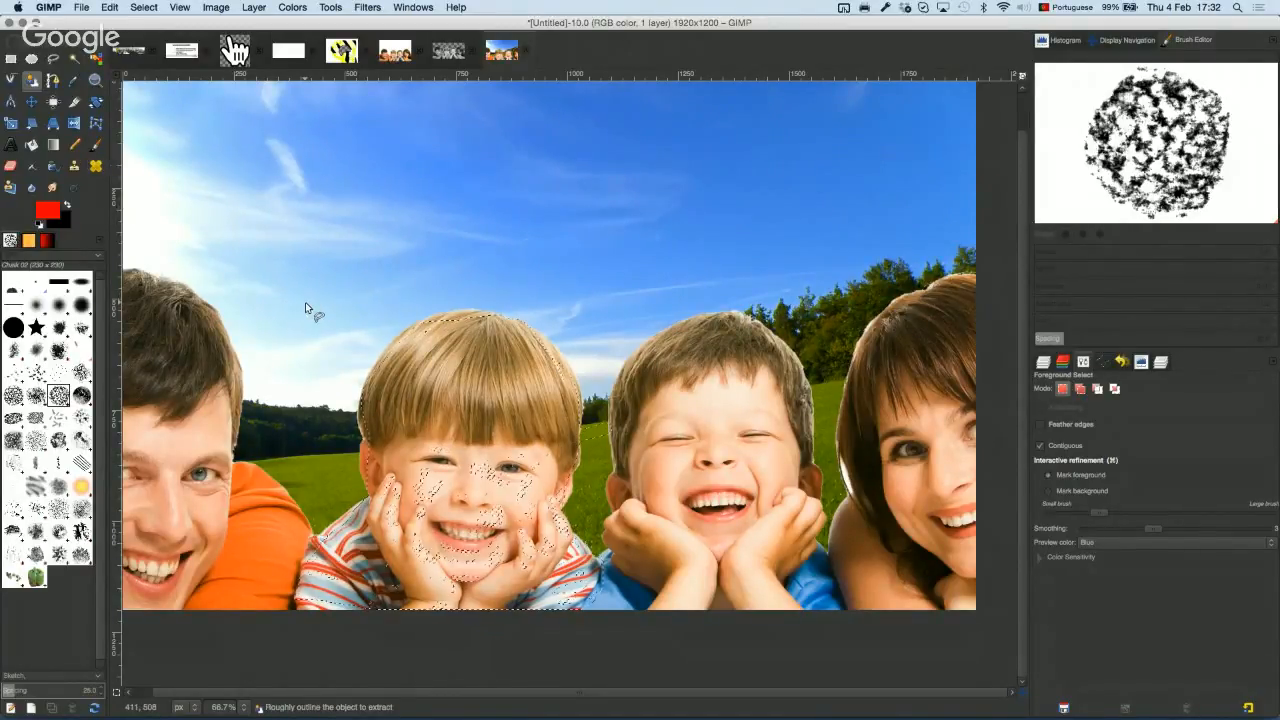
{"action": "left_click", "coordinate": [33, 146]}
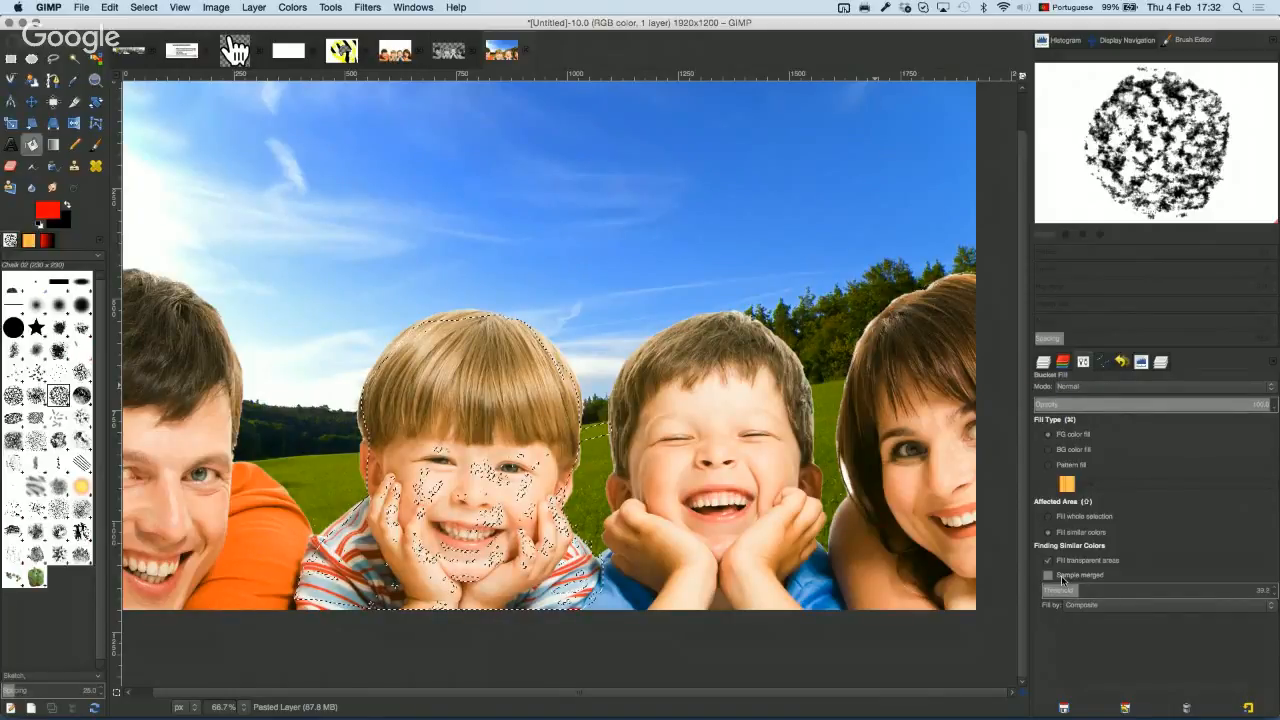
{"action": "left_click", "coordinate": [1082, 516]}
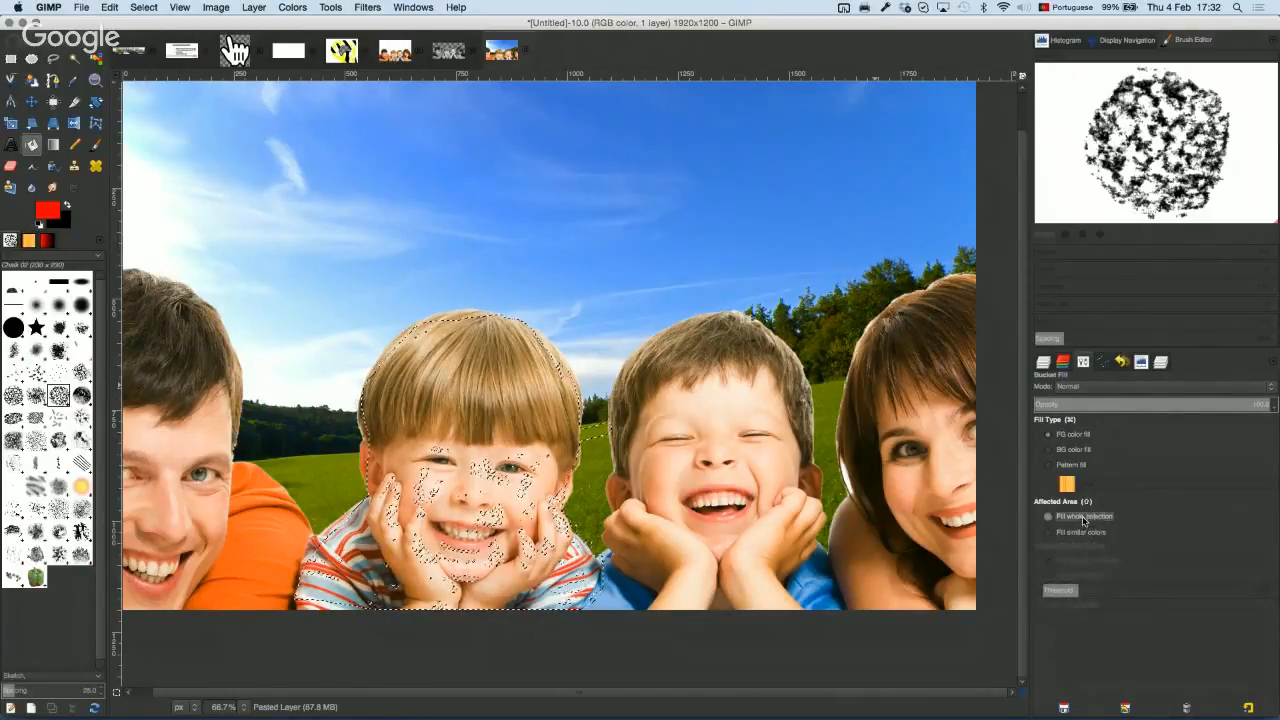
{"action": "left_click", "coordinate": [503, 423]}
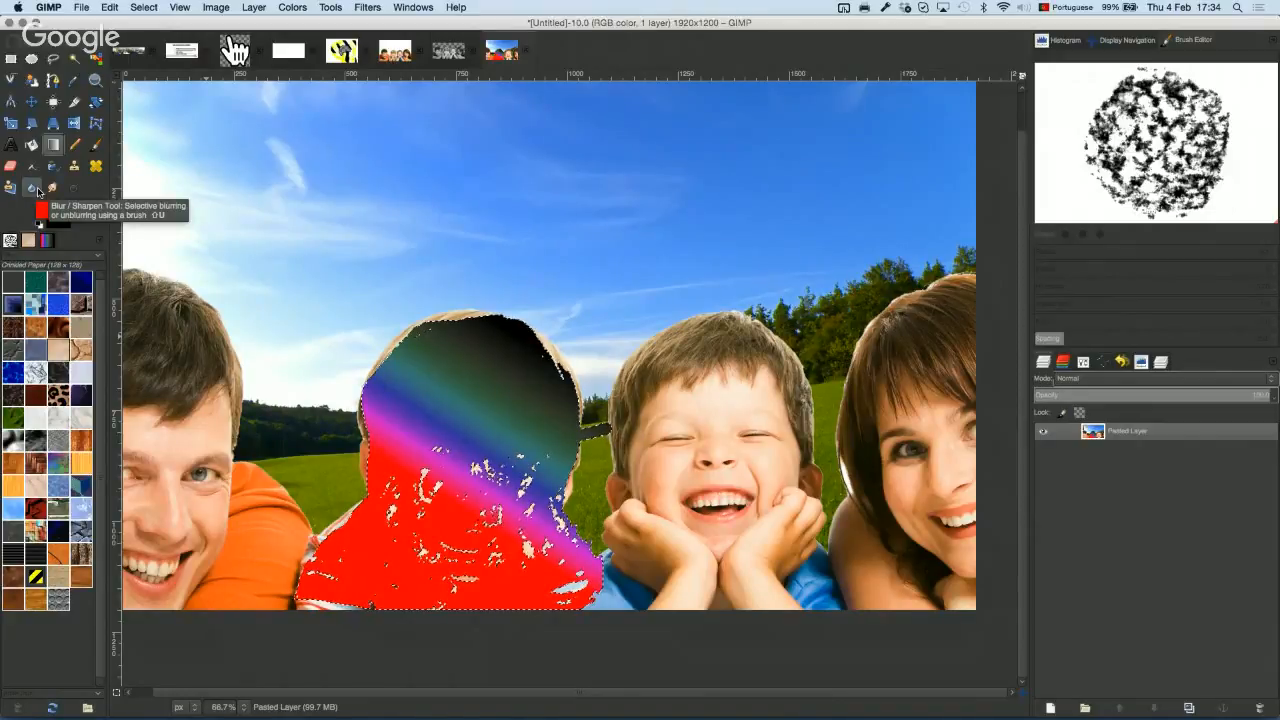
{"action": "left_click_drag", "start_coordinate": [678, 311], "coordinate": [543, 343]}
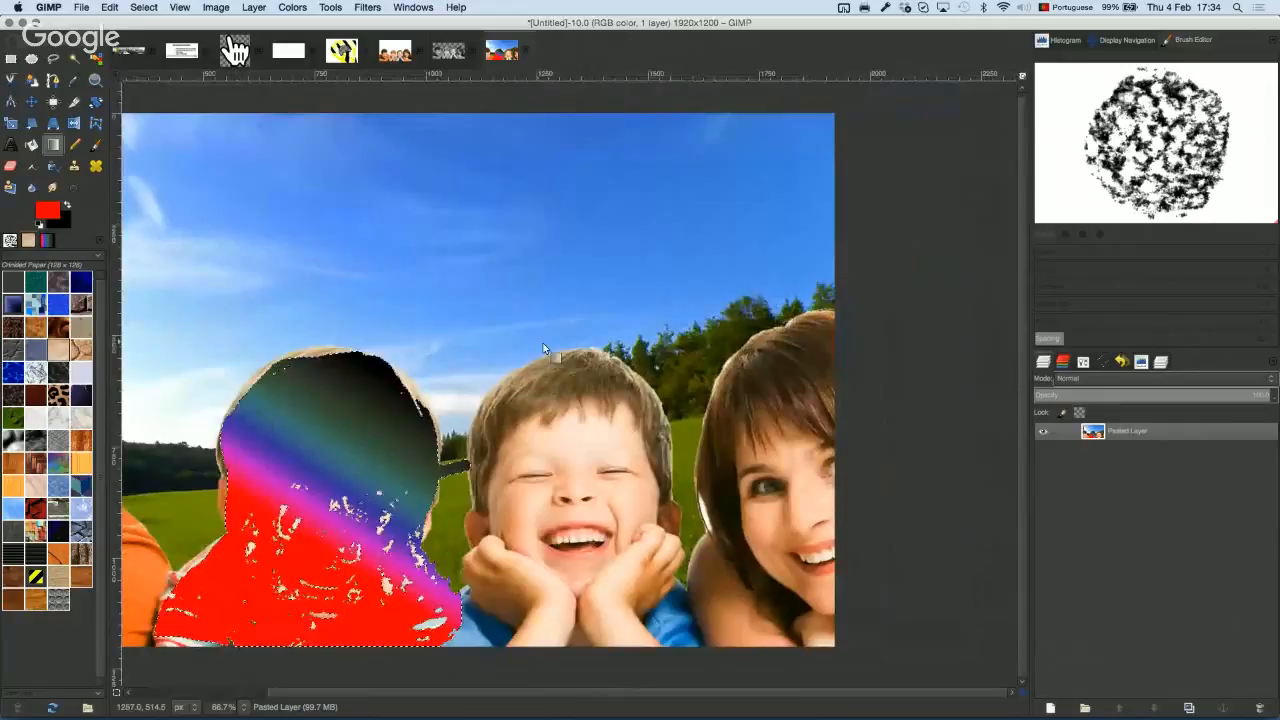
Step: Freehand-select the woman on the right and delete her to transparency
{"action": "left_click", "coordinate": [53, 58]}
{"action": "mouse_move", "coordinate": [838, 295]}
{"action": "left_mouse_down"}
{"action": "mouse_move", "coordinate": [728, 378]}
{"action": "mouse_move", "coordinate": [697, 445]}
{"action": "mouse_move", "coordinate": [705, 645]}
{"action": "mouse_move", "coordinate": [937, 591]}
{"action": "mouse_move", "coordinate": [840, 290]}
{"action": "left_mouse_up"}
{"action": "key", "text": "Return"}
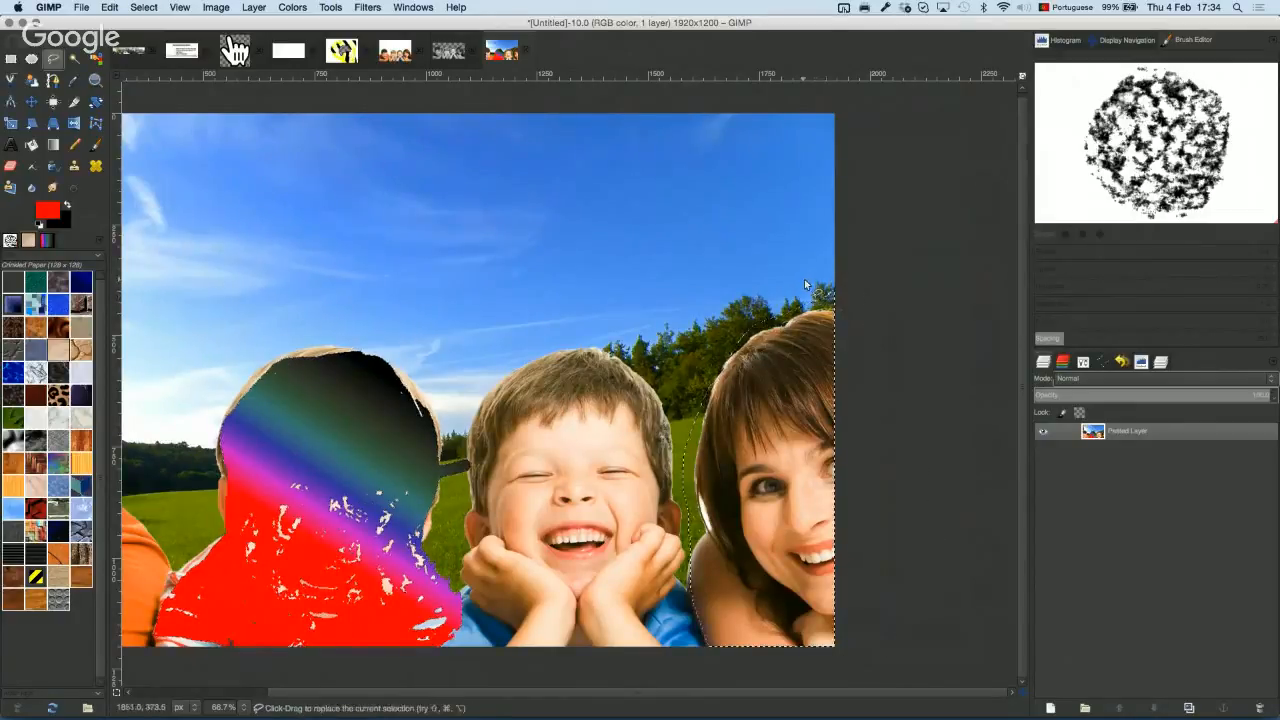
{"action": "key", "text": "Delete"}
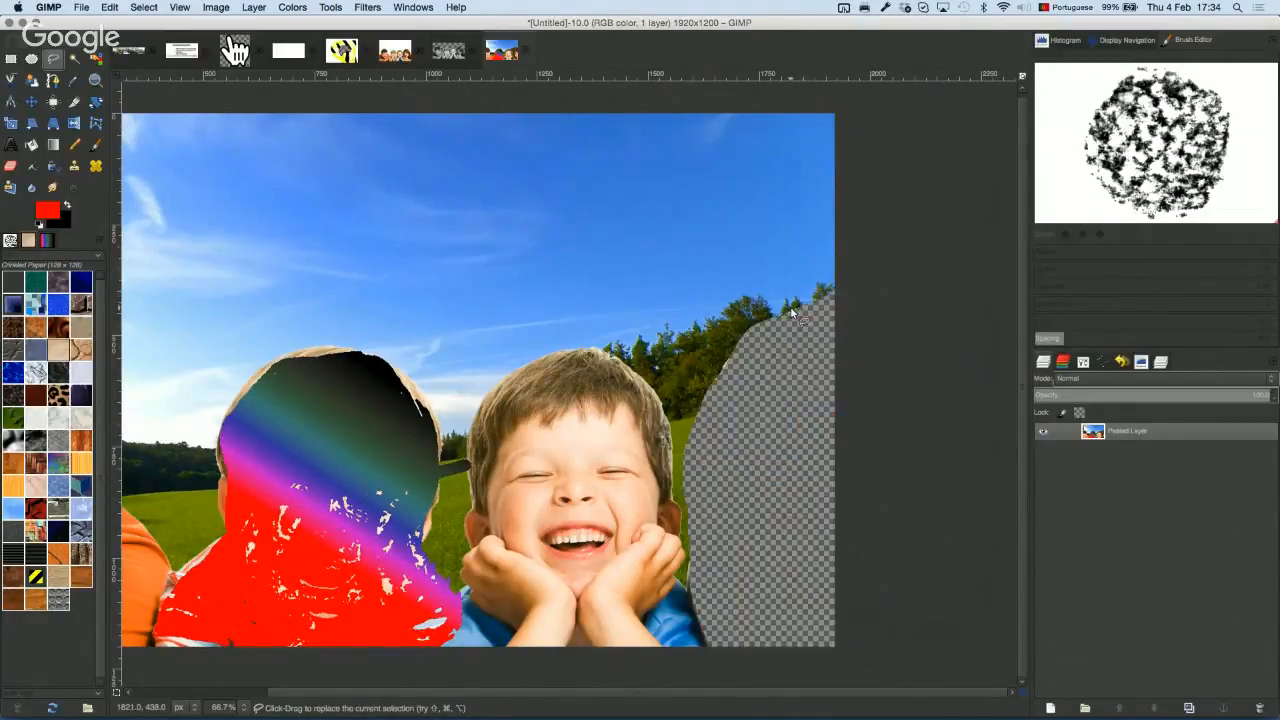
Step: Clone tree and grass texture from nearby into the transparent gap
{"action": "left_click", "coordinate": [74, 165]}
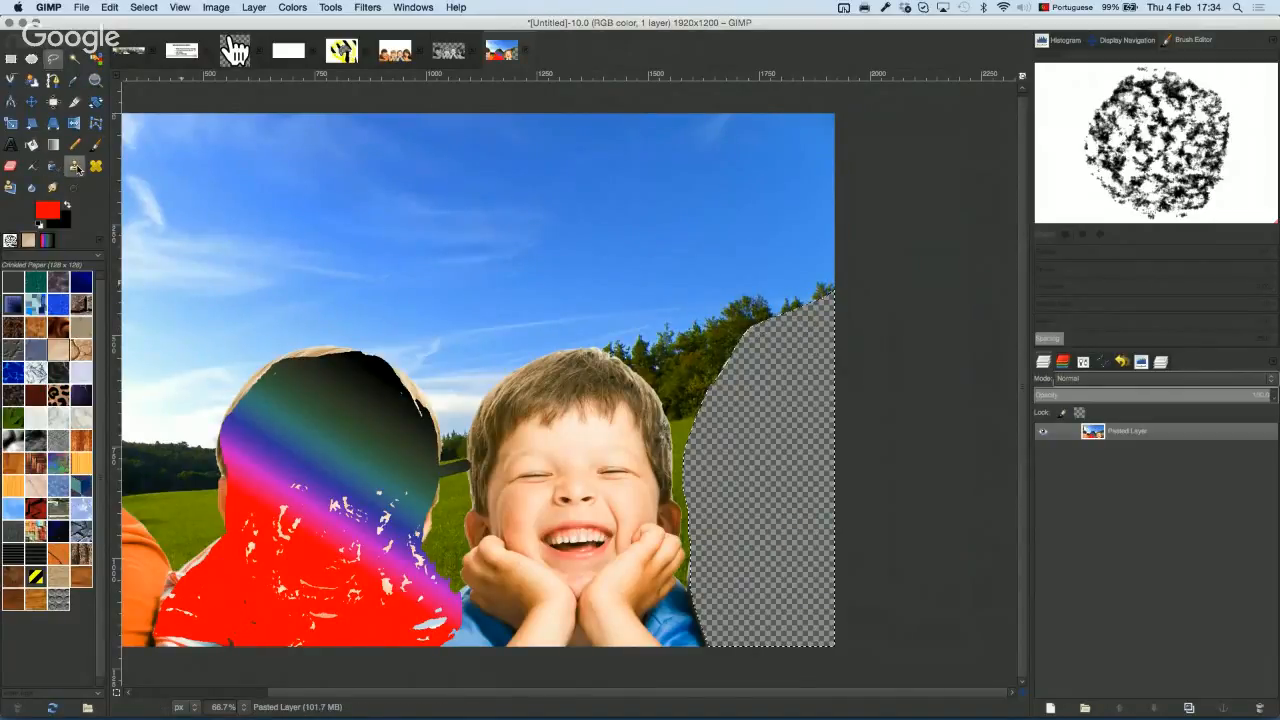
{"action": "left_click", "coordinate": [699, 371], "text": "super"}
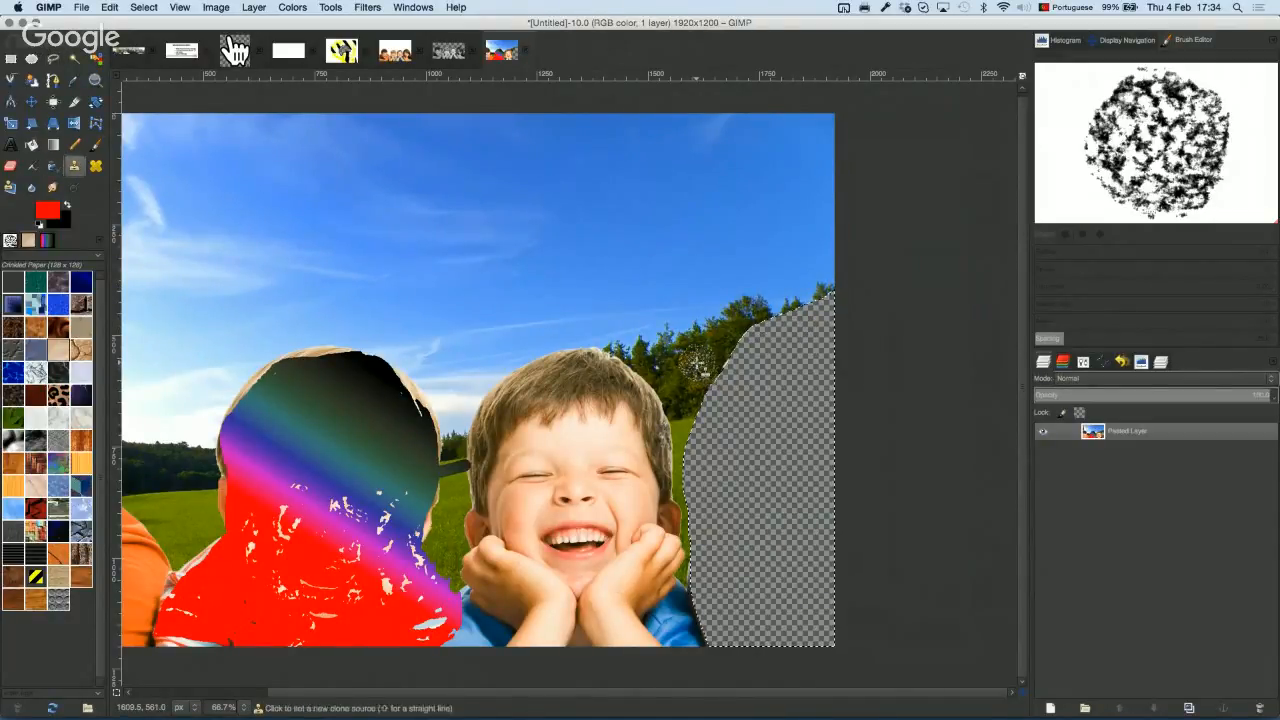
{"action": "mouse_move", "coordinate": [726, 390]}
{"action": "left_mouse_down"}
{"action": "mouse_move", "coordinate": [757, 380]}
{"action": "mouse_move", "coordinate": [730, 375]}
{"action": "mouse_move", "coordinate": [761, 366]}
{"action": "mouse_move", "coordinate": [715, 369]}
{"action": "mouse_move", "coordinate": [792, 340]}
{"action": "mouse_move", "coordinate": [738, 351]}
{"action": "mouse_move", "coordinate": [809, 337]}
{"action": "mouse_move", "coordinate": [762, 344]}
{"action": "mouse_move", "coordinate": [772, 333]}
{"action": "mouse_move", "coordinate": [746, 332]}
{"action": "mouse_move", "coordinate": [808, 335]}
{"action": "mouse_move", "coordinate": [782, 348]}
{"action": "mouse_move", "coordinate": [844, 345]}
{"action": "mouse_move", "coordinate": [774, 368]}
{"action": "mouse_move", "coordinate": [846, 350]}
{"action": "mouse_move", "coordinate": [714, 396]}
{"action": "mouse_move", "coordinate": [776, 387]}
{"action": "mouse_move", "coordinate": [899, 314]}
{"action": "mouse_move", "coordinate": [795, 319]}
{"action": "mouse_move", "coordinate": [862, 294]}
{"action": "mouse_move", "coordinate": [773, 348]}
{"action": "left_mouse_up"}
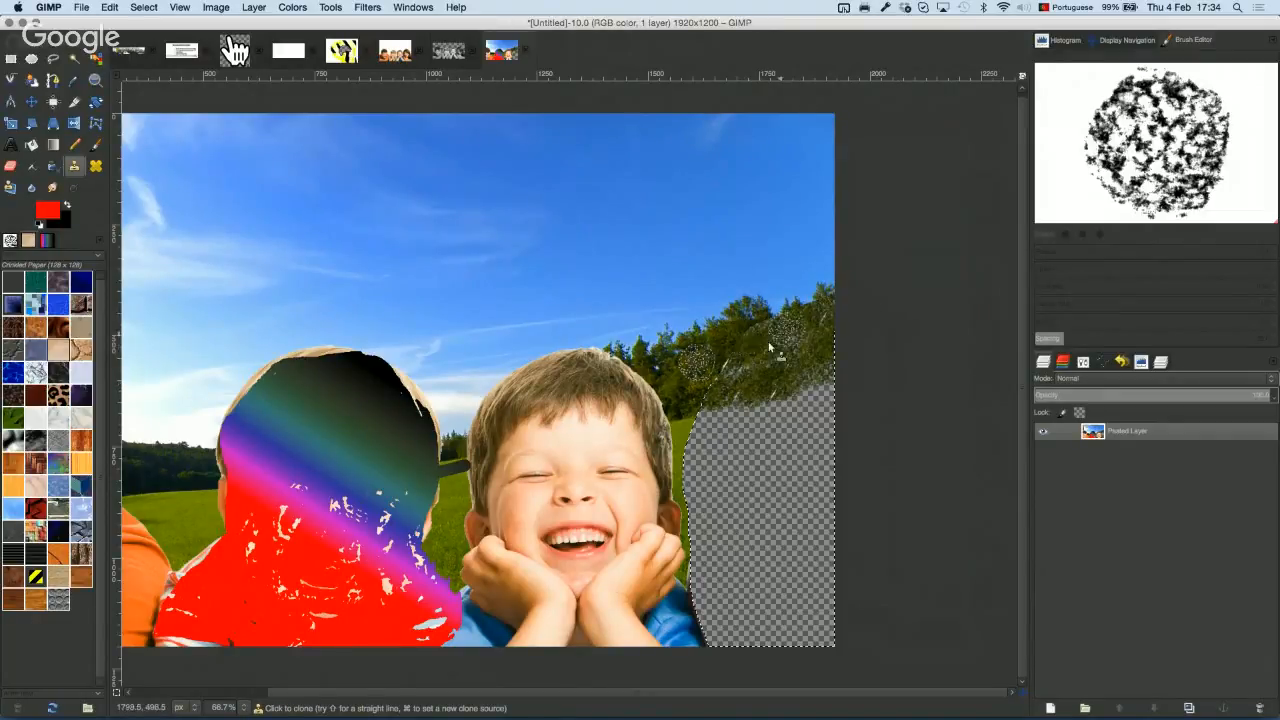
{"action": "left_click", "coordinate": [687, 431], "text": "super"}
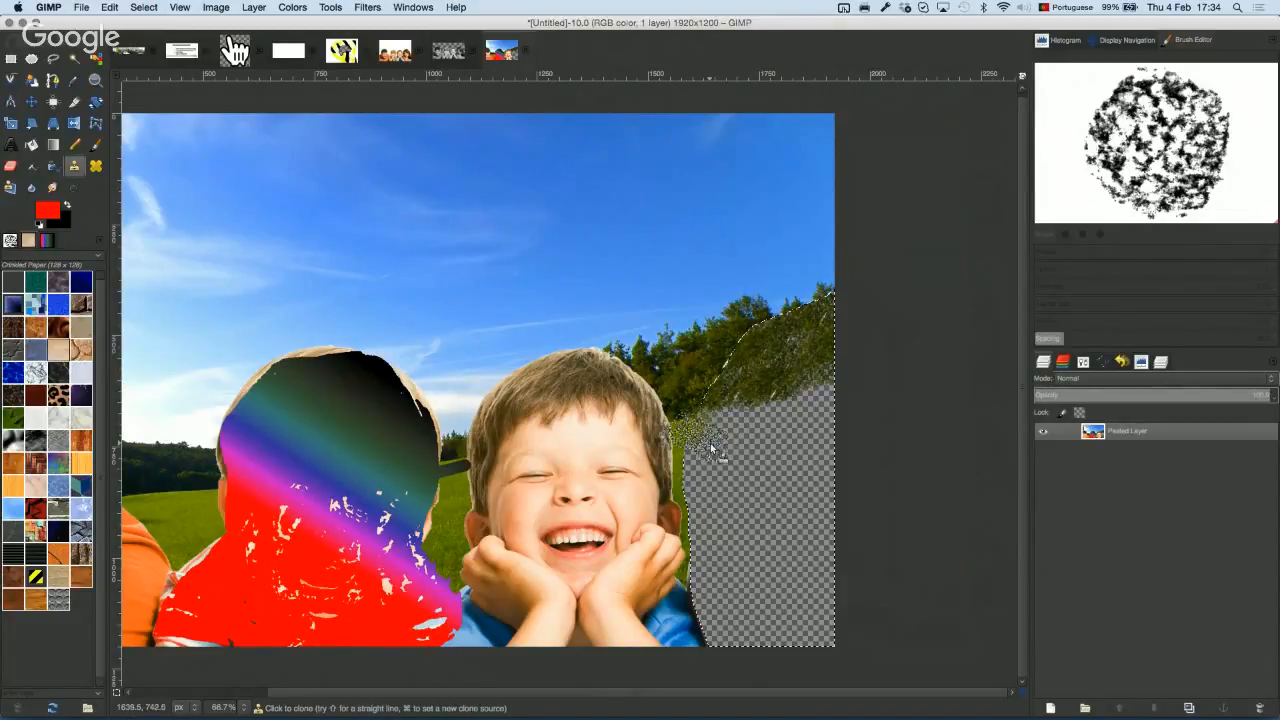
{"action": "scroll", "coordinate": [700, 436], "scroll_direction": "down", "scroll_amount": 2}
{"action": "scroll", "coordinate": [700, 438], "scroll_direction": "up", "scroll_amount": 3}
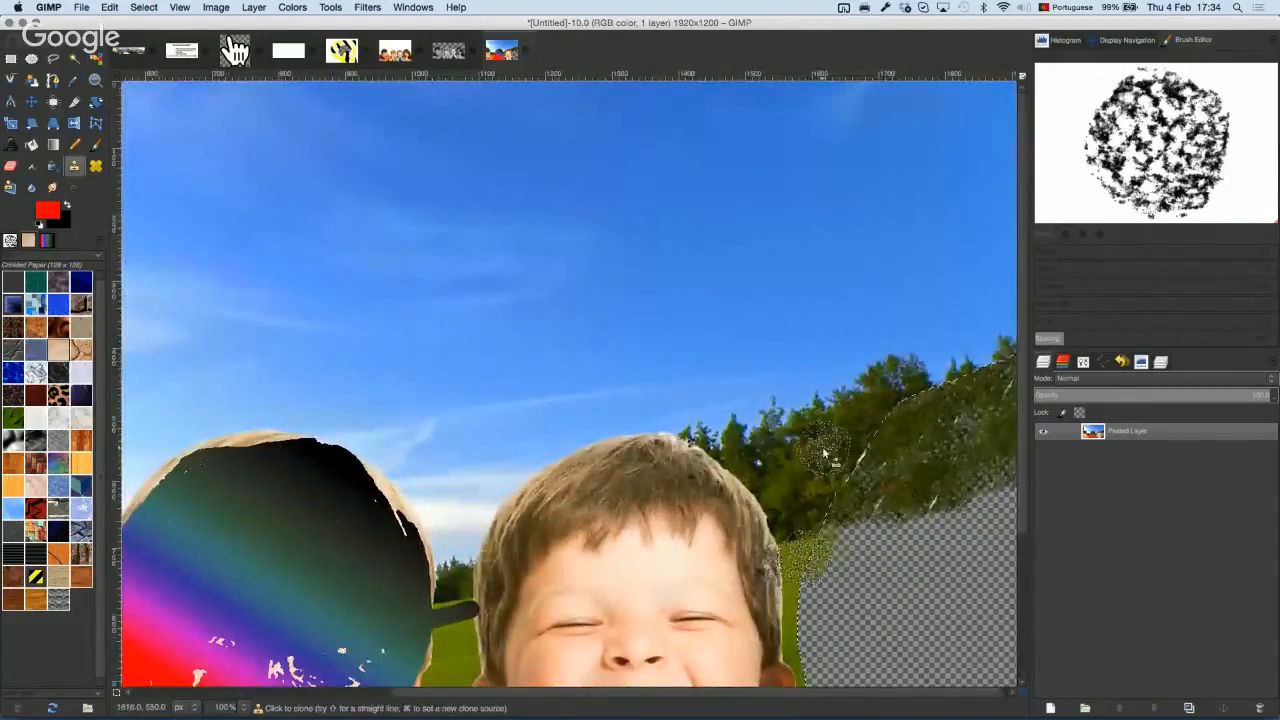
{"action": "mouse_move", "coordinate": [825, 455]}
{"action": "left_mouse_down"}
{"action": "mouse_move", "coordinate": [674, 223]}
{"action": "mouse_move", "coordinate": [658, 222]}
{"action": "left_mouse_up"}
{"action": "mouse_move", "coordinate": [680, 342]}
{"action": "left_mouse_down"}
{"action": "mouse_move", "coordinate": [766, 315]}
{"action": "mouse_move", "coordinate": [714, 315]}
{"action": "mouse_move", "coordinate": [718, 293]}
{"action": "mouse_move", "coordinate": [682, 299]}
{"action": "mouse_move", "coordinate": [832, 293]}
{"action": "mouse_move", "coordinate": [789, 278]}
{"action": "mouse_move", "coordinate": [806, 285]}
{"action": "mouse_move", "coordinate": [797, 313]}
{"action": "mouse_move", "coordinate": [780, 316]}
{"action": "mouse_move", "coordinate": [813, 317]}
{"action": "mouse_move", "coordinate": [744, 336]}
{"action": "mouse_move", "coordinate": [887, 299]}
{"action": "mouse_move", "coordinate": [775, 315]}
{"action": "mouse_move", "coordinate": [798, 316]}
{"action": "mouse_move", "coordinate": [828, 282]}
{"action": "mouse_move", "coordinate": [790, 281]}
{"action": "mouse_move", "coordinate": [787, 315]}
{"action": "mouse_move", "coordinate": [822, 312]}
{"action": "mouse_move", "coordinate": [707, 350]}
{"action": "mouse_move", "coordinate": [817, 361]}
{"action": "mouse_move", "coordinate": [688, 335]}
{"action": "mouse_move", "coordinate": [723, 343]}
{"action": "mouse_move", "coordinate": [714, 390]}
{"action": "mouse_move", "coordinate": [792, 381]}
{"action": "mouse_move", "coordinate": [768, 402]}
{"action": "mouse_move", "coordinate": [852, 400]}
{"action": "left_mouse_up"}
Step: Sample new grass and extend the cloned grass over the speckled edge and down the right side
{"action": "left_click", "coordinate": [782, 310], "text": "super"}
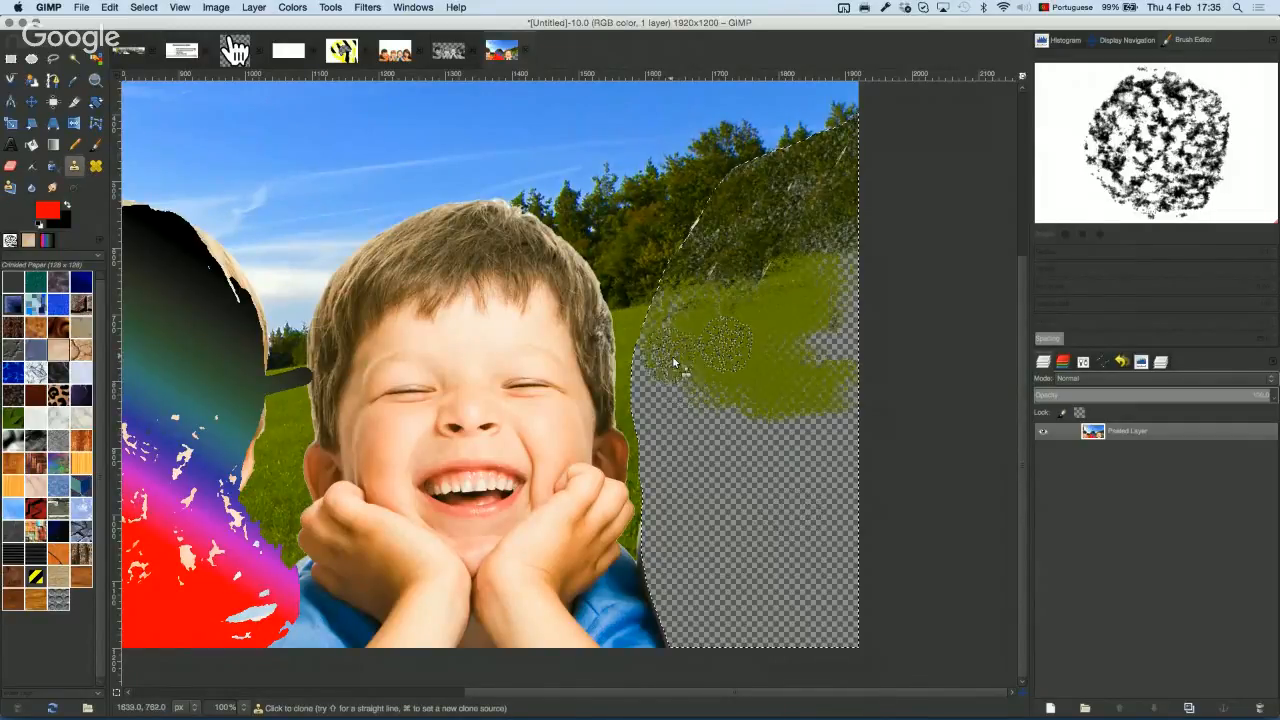
{"action": "mouse_move", "coordinate": [674, 363]}
{"action": "left_mouse_down"}
{"action": "mouse_move", "coordinate": [681, 323]}
{"action": "mouse_move", "coordinate": [664, 360]}
{"action": "mouse_move", "coordinate": [675, 379]}
{"action": "mouse_move", "coordinate": [651, 389]}
{"action": "mouse_move", "coordinate": [682, 387]}
{"action": "mouse_move", "coordinate": [708, 418]}
{"action": "mouse_move", "coordinate": [732, 420]}
{"action": "mouse_move", "coordinate": [642, 407]}
{"action": "mouse_move", "coordinate": [669, 414]}
{"action": "mouse_move", "coordinate": [656, 446]}
{"action": "left_mouse_up"}
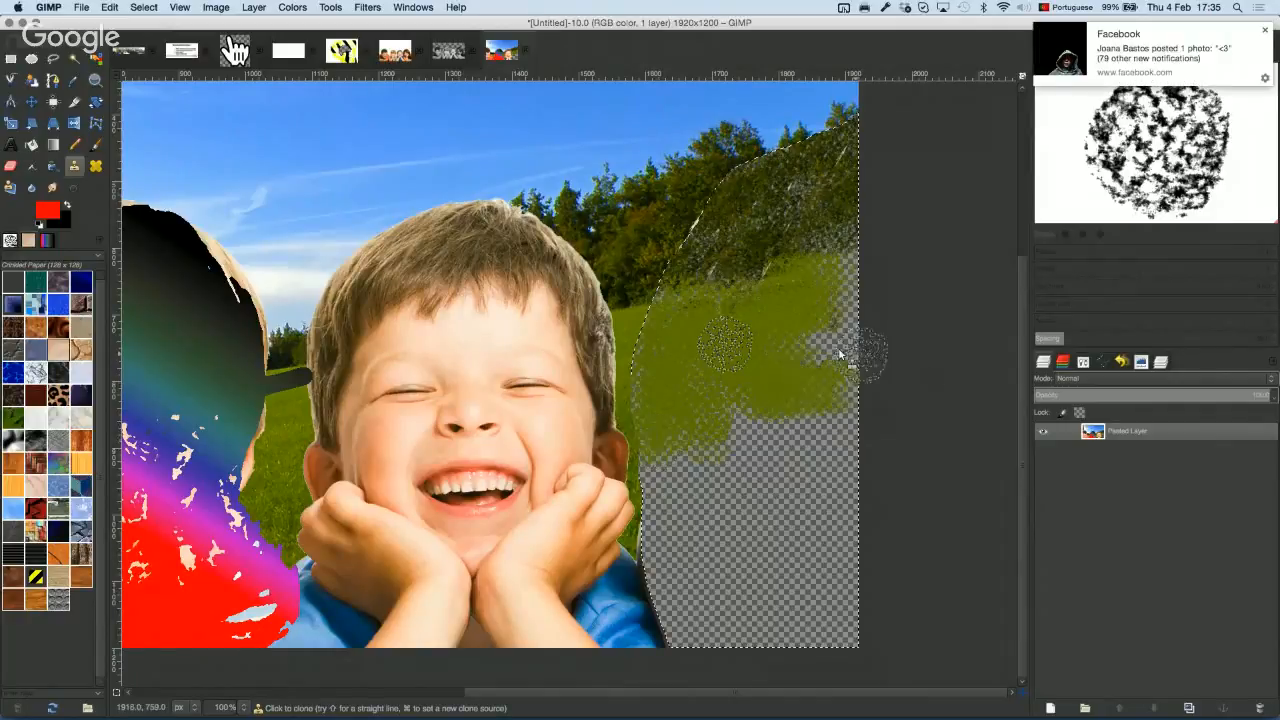
{"action": "mouse_move", "coordinate": [840, 354]}
{"action": "left_mouse_down"}
{"action": "mouse_move", "coordinate": [862, 315]}
{"action": "mouse_move", "coordinate": [863, 298]}
{"action": "mouse_move", "coordinate": [834, 288]}
{"action": "mouse_move", "coordinate": [889, 287]}
{"action": "left_mouse_up"}
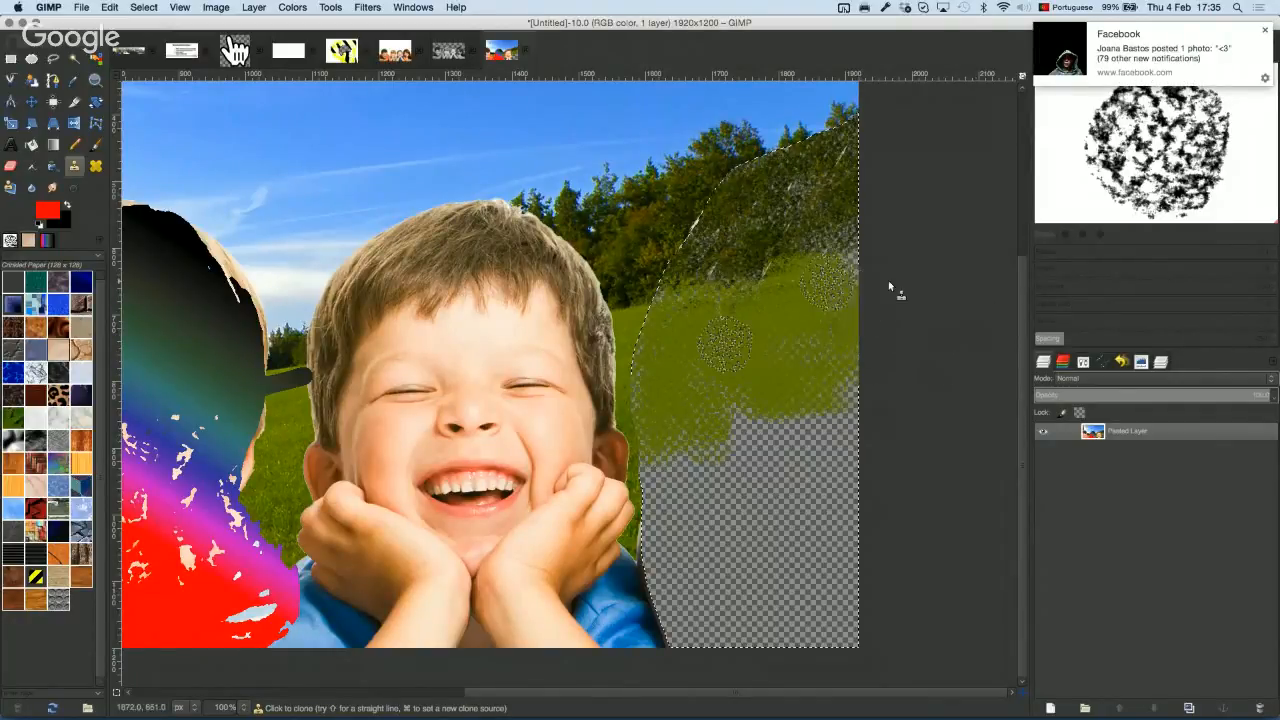
{"action": "mouse_move", "coordinate": [801, 348]}
{"action": "left_mouse_down"}
{"action": "mouse_move", "coordinate": [862, 376]}
{"action": "mouse_move", "coordinate": [856, 399]}
{"action": "mouse_move", "coordinate": [737, 399]}
{"action": "mouse_move", "coordinate": [815, 400]}
{"action": "left_mouse_up"}
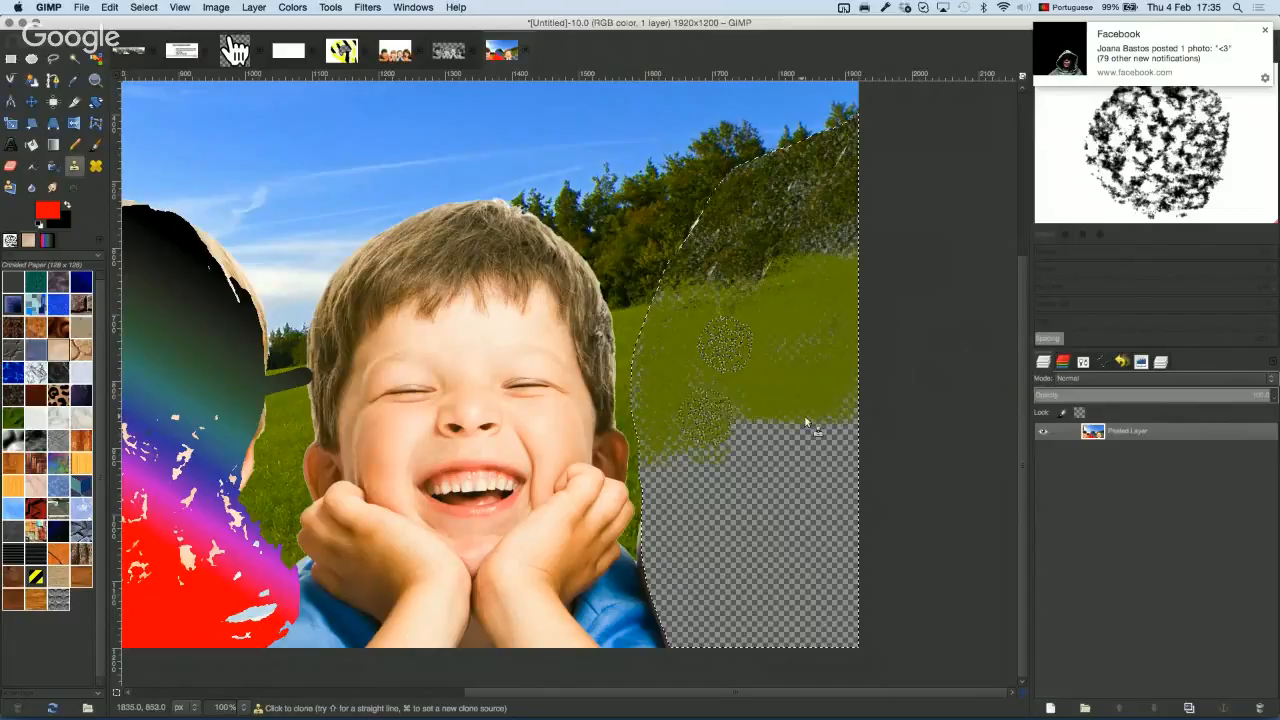
Step: Switch to the Hardness 100 brush and clone grass over the remaining right-edge gap
{"action": "left_click", "coordinate": [12, 242]}
{"action": "left_click", "coordinate": [13, 327]}
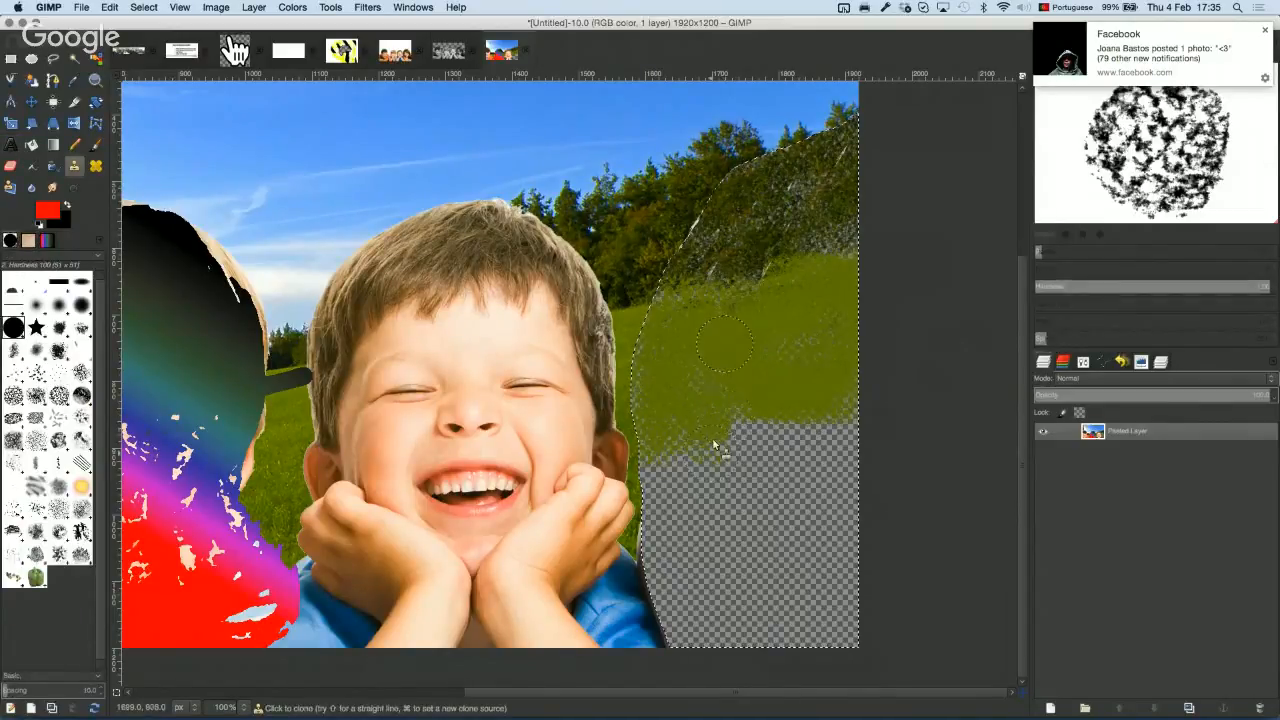
{"action": "left_click", "coordinate": [708, 347], "text": "super"}
{"action": "mouse_move", "coordinate": [693, 454]}
{"action": "left_mouse_down"}
{"action": "mouse_move", "coordinate": [668, 467]}
{"action": "mouse_move", "coordinate": [665, 457]}
{"action": "left_mouse_up"}
{"action": "mouse_move", "coordinate": [757, 460]}
{"action": "left_mouse_down"}
{"action": "mouse_move", "coordinate": [810, 433]}
{"action": "mouse_move", "coordinate": [756, 434]}
{"action": "mouse_move", "coordinate": [756, 417]}
{"action": "mouse_move", "coordinate": [783, 441]}
{"action": "mouse_move", "coordinate": [758, 433]}
{"action": "mouse_move", "coordinate": [797, 440]}
{"action": "mouse_move", "coordinate": [867, 417]}
{"action": "mouse_move", "coordinate": [826, 483]}
{"action": "left_mouse_up"}
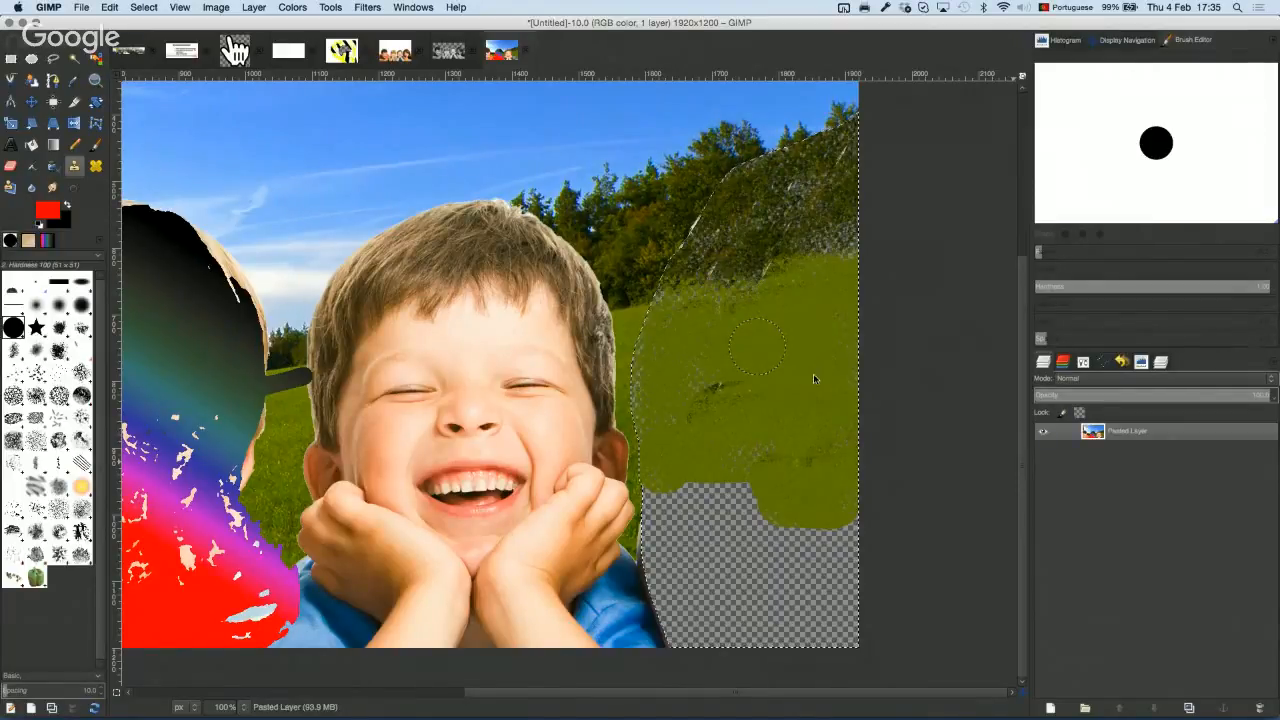
Step: Blur and smudge the cloned grass into an even olive-green area
{"action": "left_click", "coordinate": [31, 186]}
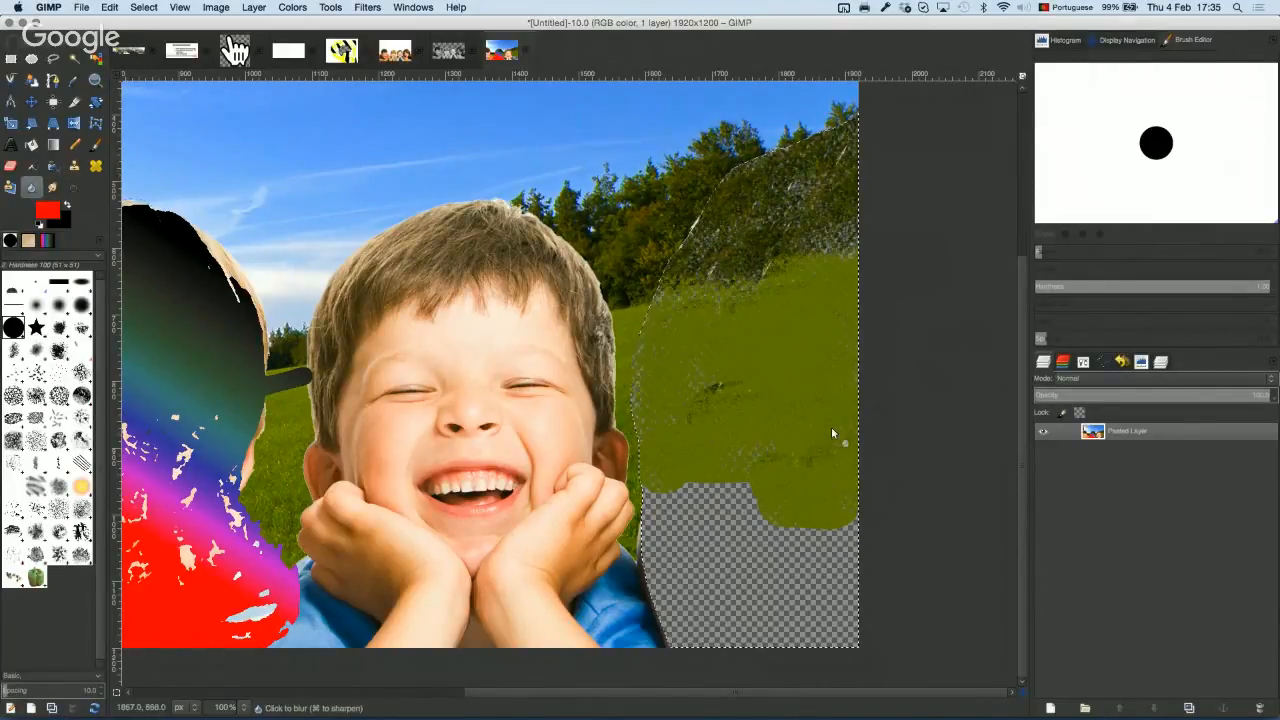
{"action": "mouse_move", "coordinate": [780, 434]}
{"action": "left_mouse_down"}
{"action": "mouse_move", "coordinate": [766, 443]}
{"action": "mouse_move", "coordinate": [785, 444]}
{"action": "left_mouse_up"}
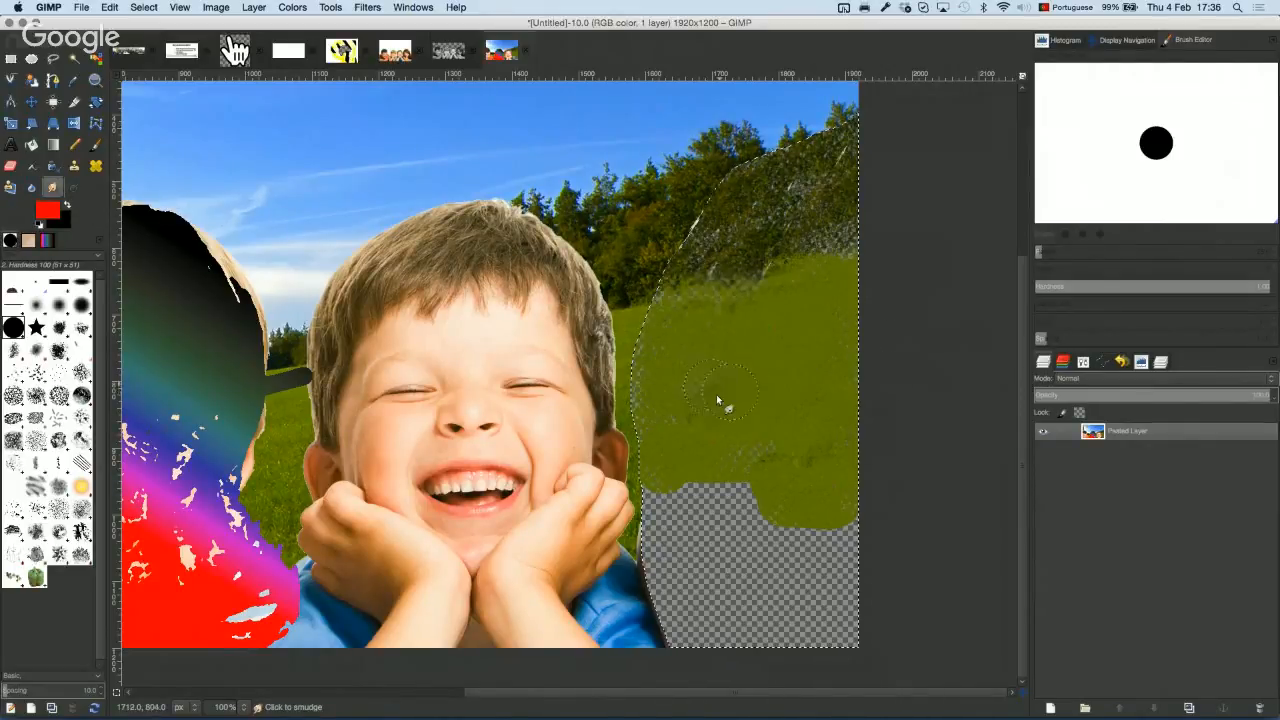
{"action": "left_click_drag", "start_coordinate": [701, 400], "coordinate": [778, 463]}
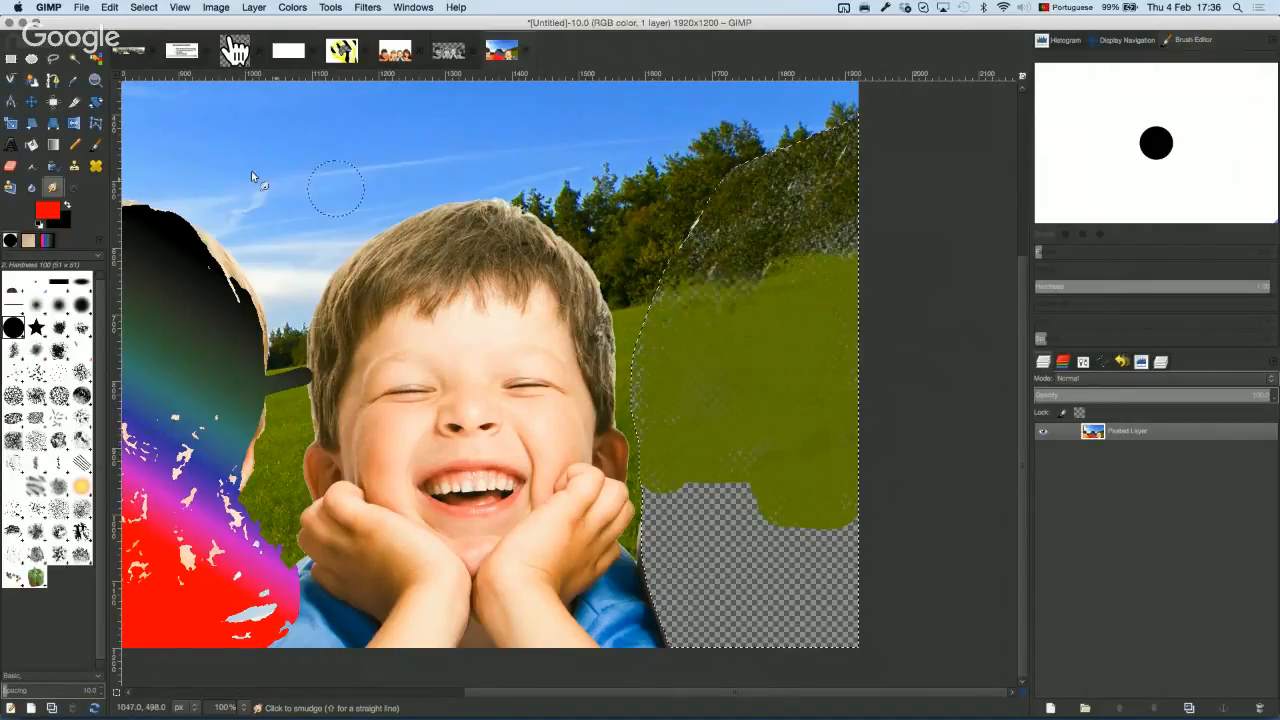
{"action": "left_click", "coordinate": [83, 189]}
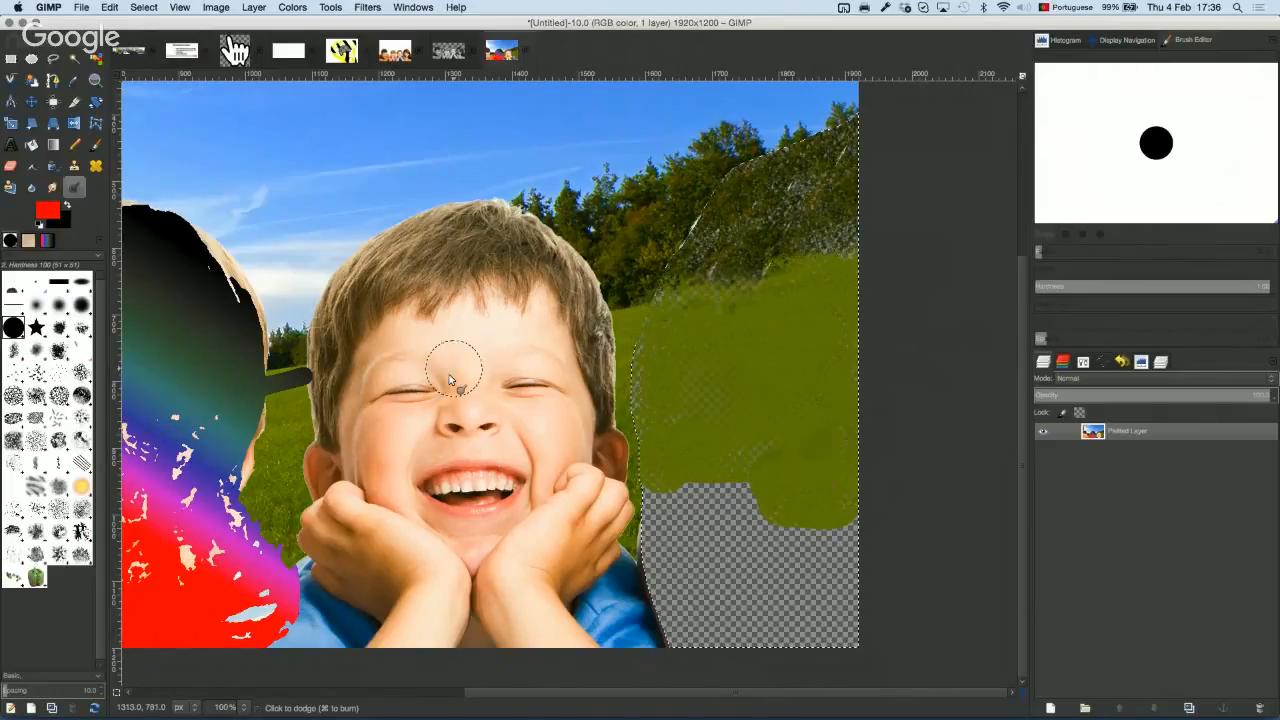
Step: Pan and zoom onto the boy's mouth and teeth, then display the Dodge/Burn tool options
{"action": "left_click_drag", "start_coordinate": [450, 379], "coordinate": [570, 330]}
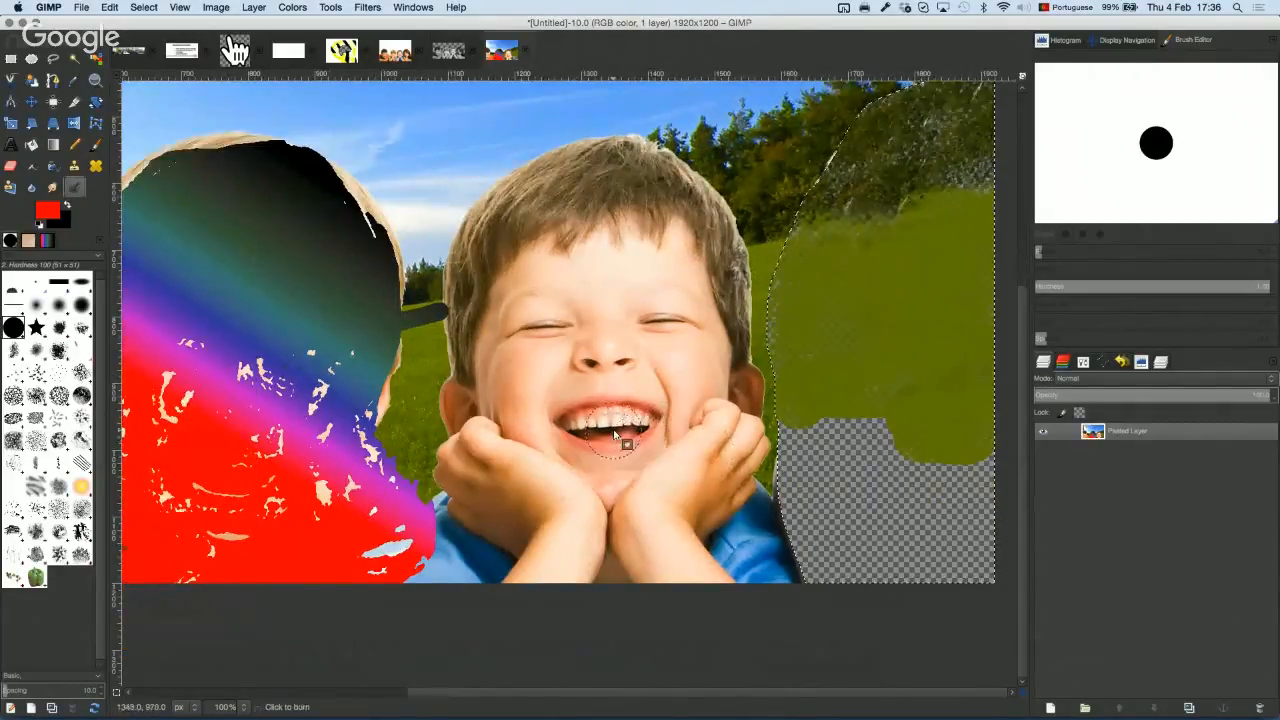
{"action": "scroll", "coordinate": [617, 437], "scroll_direction": "down", "scroll_amount": 2}
{"action": "scroll", "coordinate": [620, 432], "scroll_direction": "up", "scroll_amount": 1}
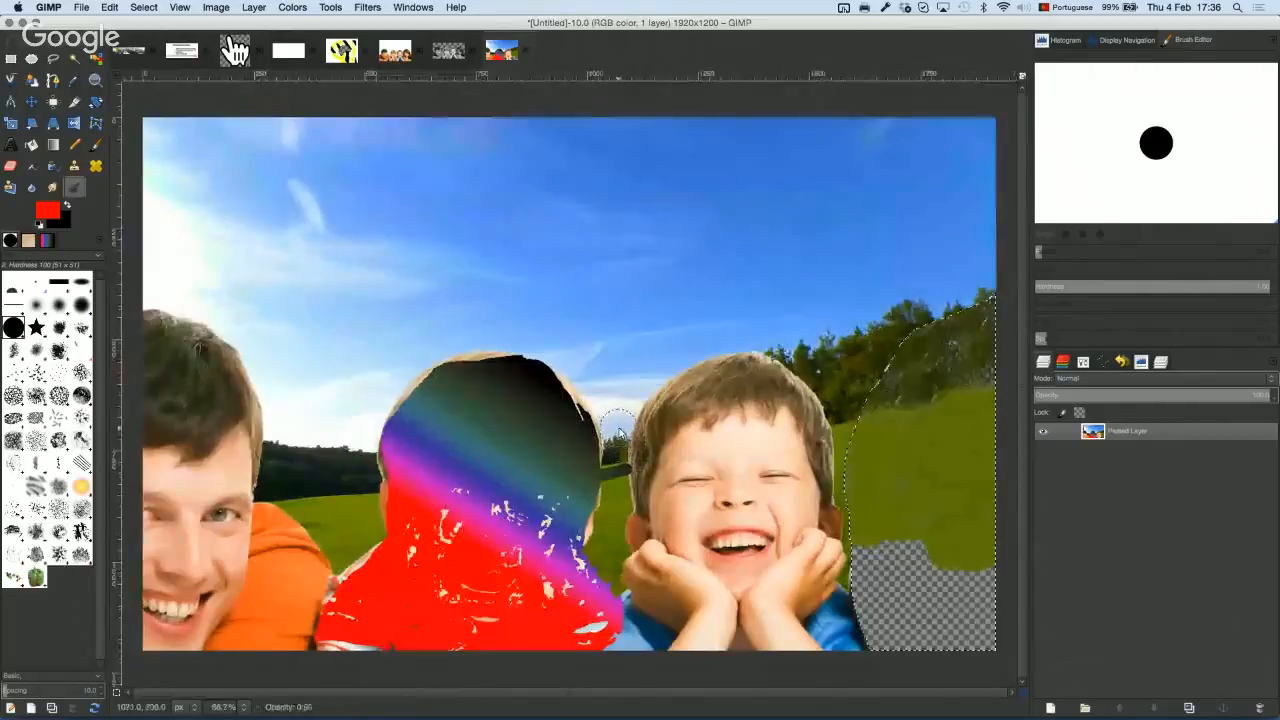
{"action": "scroll", "coordinate": [686, 457], "scroll_direction": "down", "scroll_amount": 4}
{"action": "scroll", "coordinate": [713, 477], "scroll_direction": "up", "scroll_amount": 5}
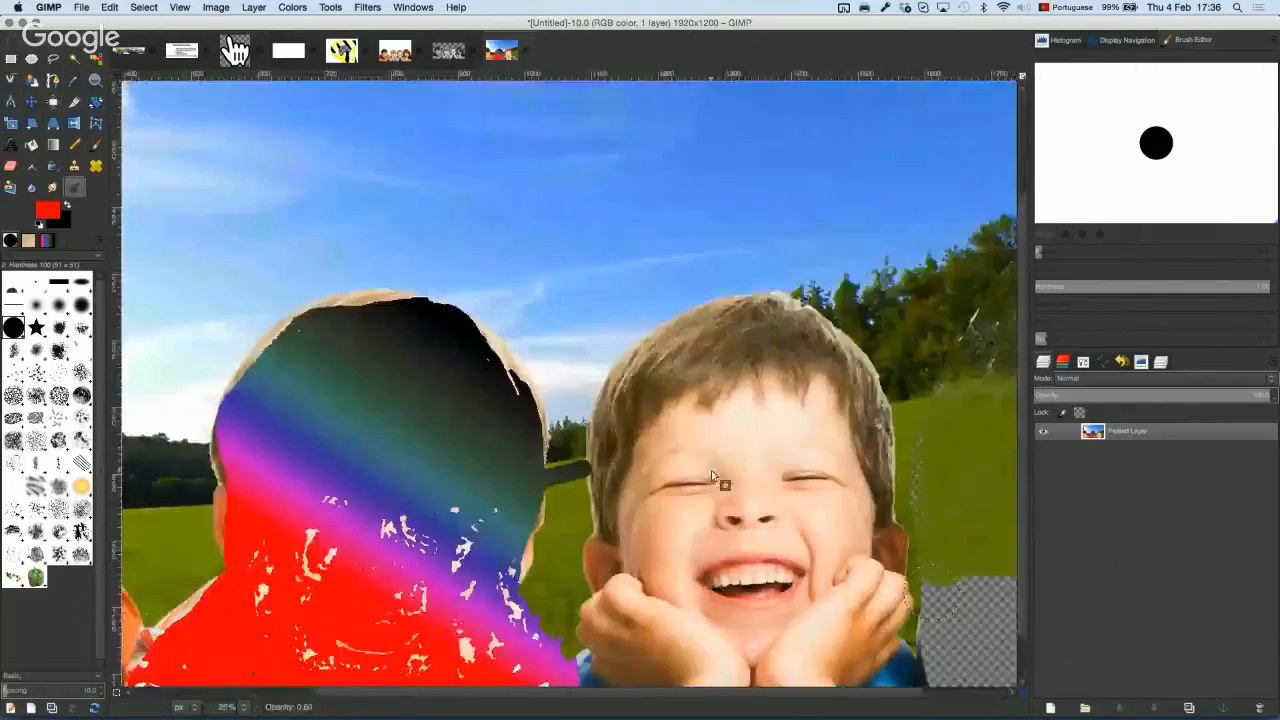
{"action": "scroll", "coordinate": [713, 477], "scroll_direction": "up", "scroll_amount": 5}
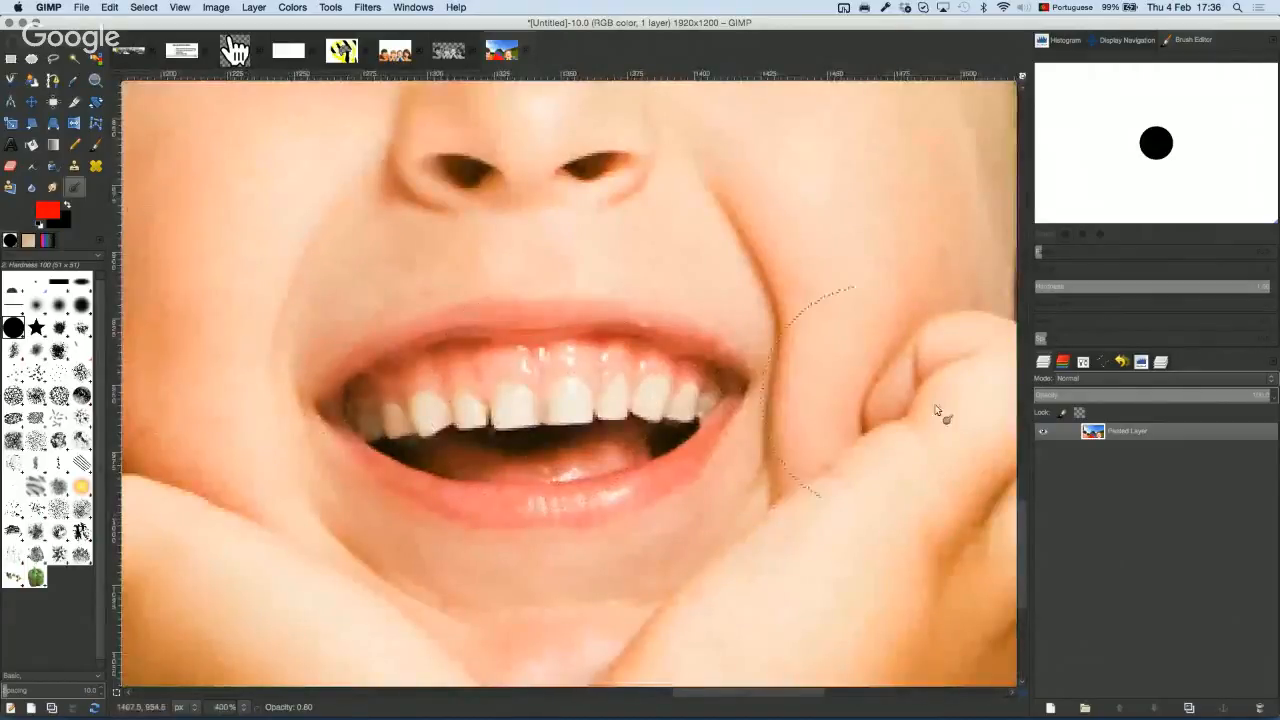
{"action": "left_click", "coordinate": [1082, 362]}
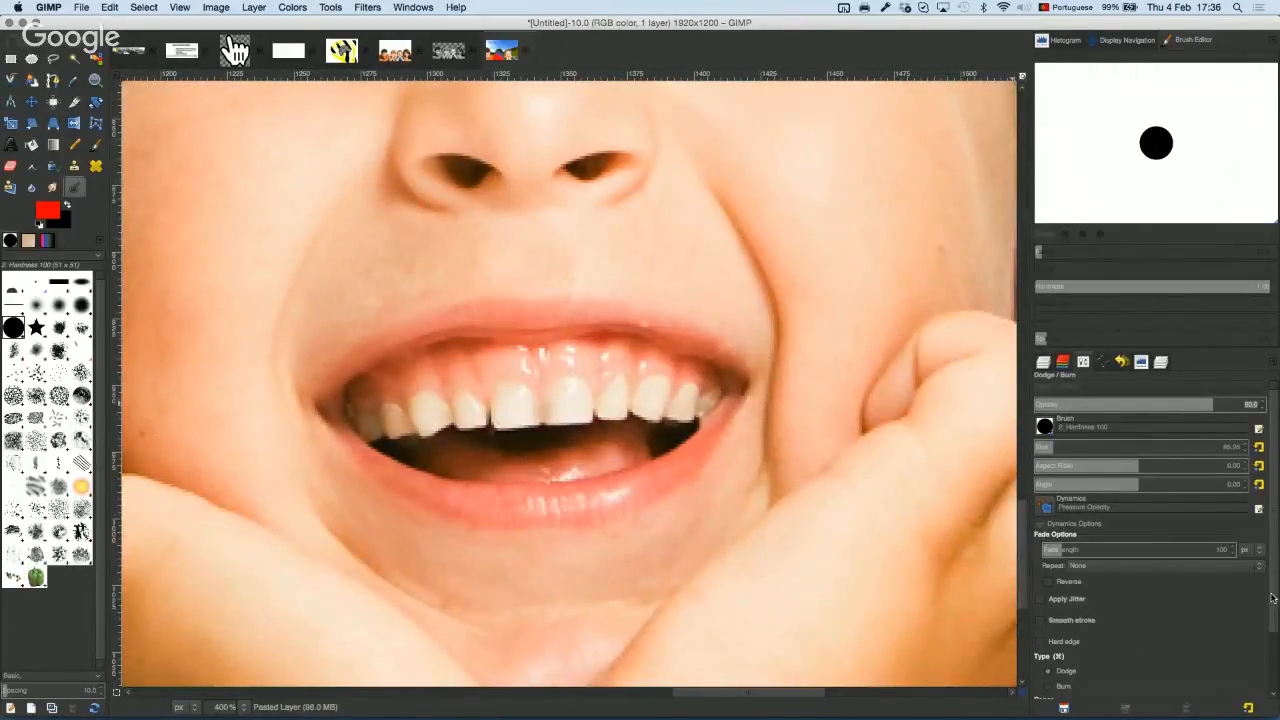
{"action": "scroll", "coordinate": [1200, 560], "scroll_direction": "down", "scroll_amount": 3}
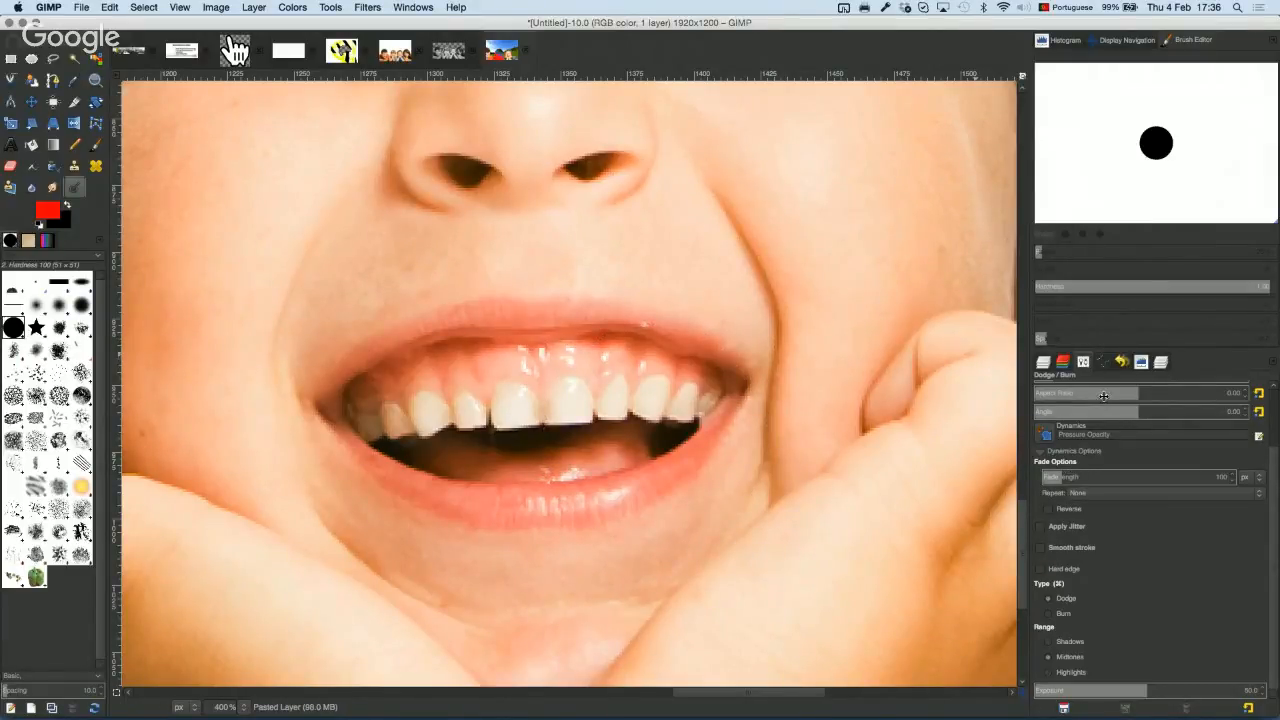
{"action": "scroll", "coordinate": [1104, 396], "scroll_direction": "up", "scroll_amount": 1}
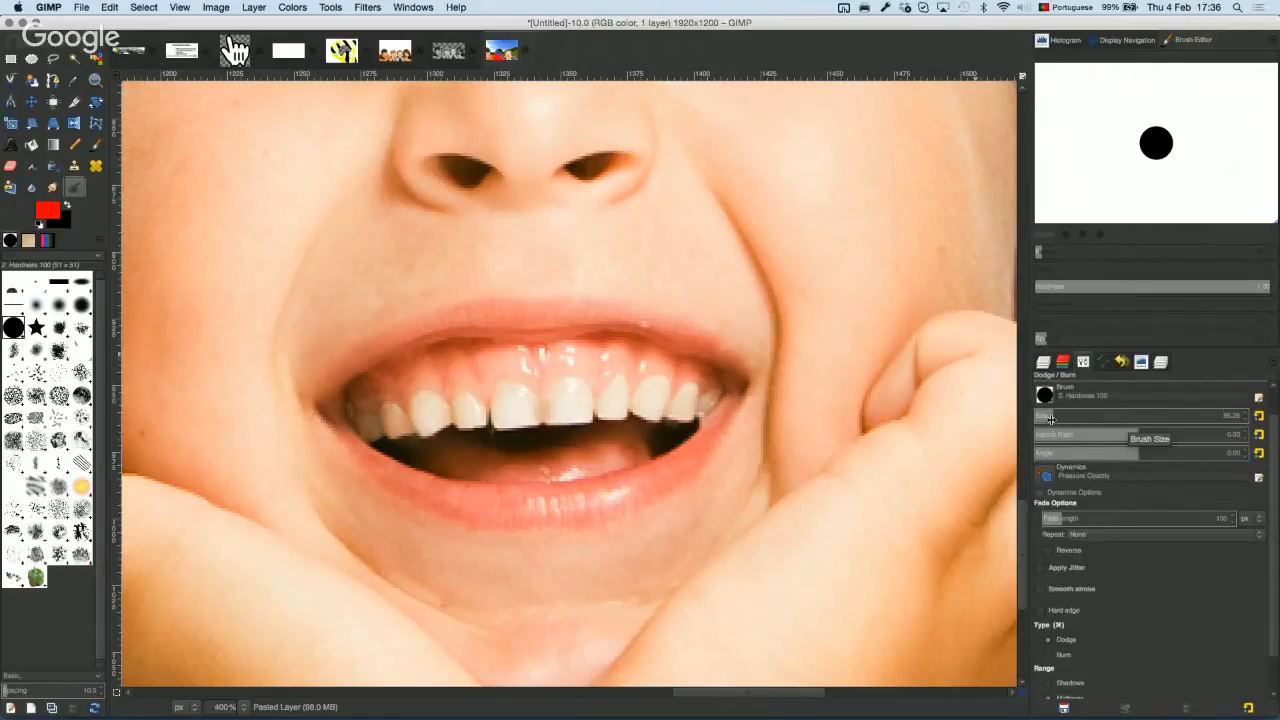
Step: Set the dodge fade length to 218, limit it to midtones, and whiten the upper teeth
{"action": "left_click", "coordinate": [1051, 417]}
{"action": "left_click_drag", "start_coordinate": [1051, 417], "coordinate": [1045, 417]}
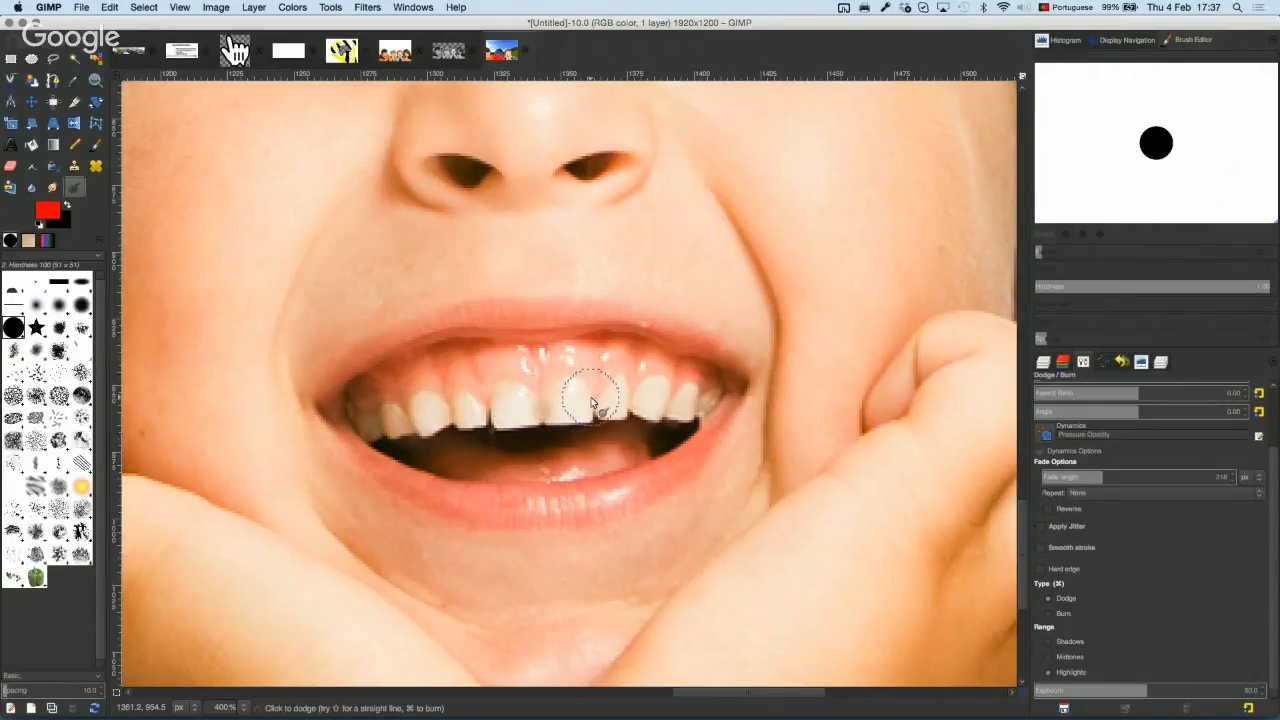
{"action": "mouse_move", "coordinate": [574, 403]}
{"action": "left_mouse_down"}
{"action": "mouse_move", "coordinate": [586, 403]}
{"action": "mouse_move", "coordinate": [423, 417]}
{"action": "left_mouse_up"}
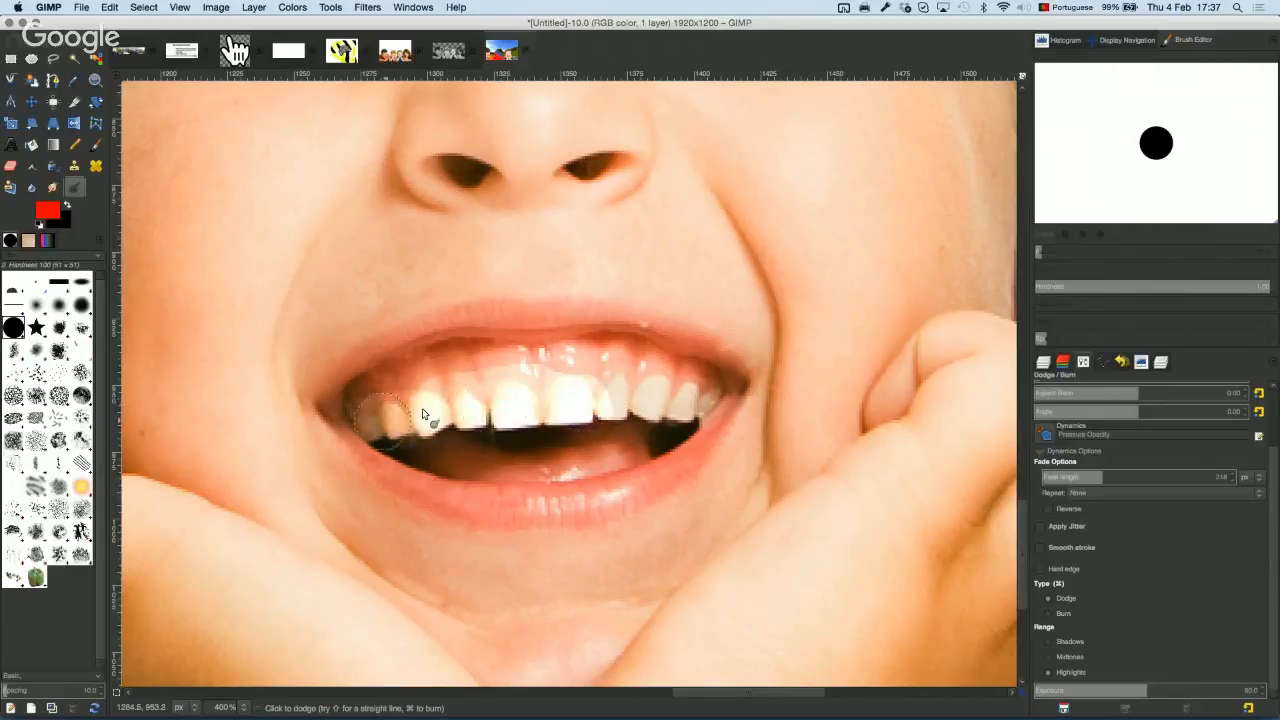
{"action": "key", "text": "ctrl+z"}
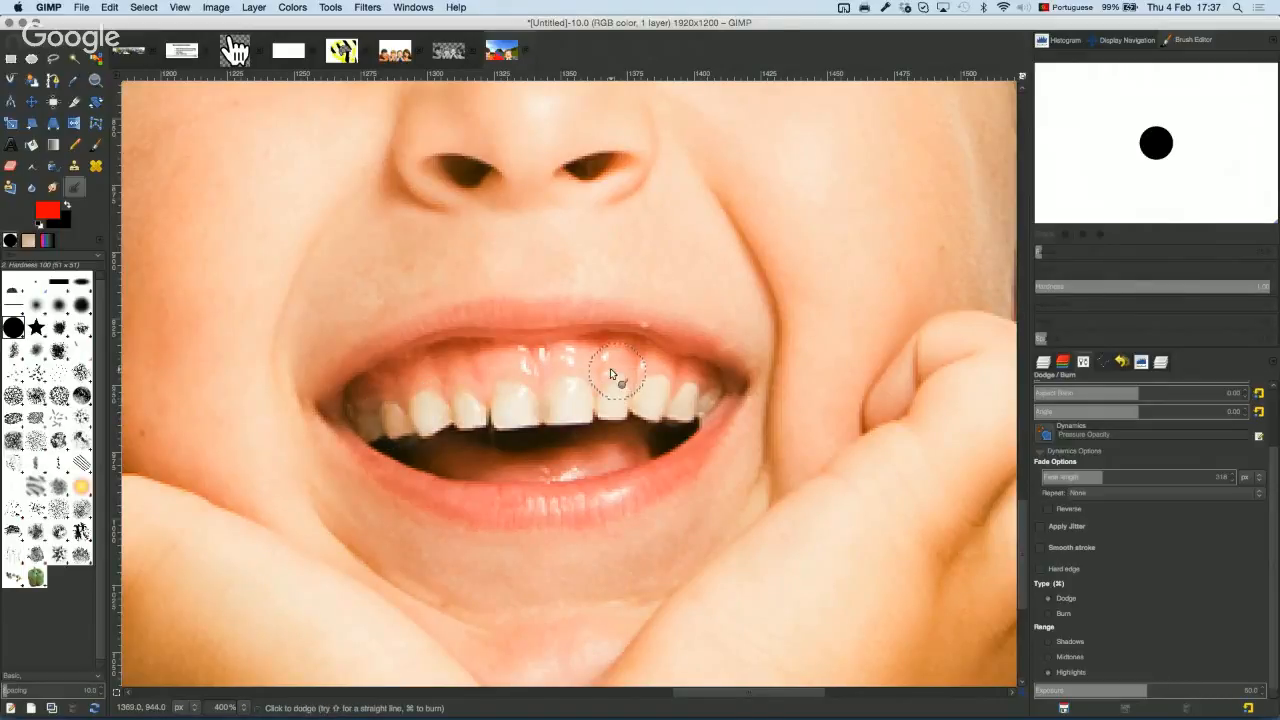
{"action": "left_click", "coordinate": [1049, 656]}
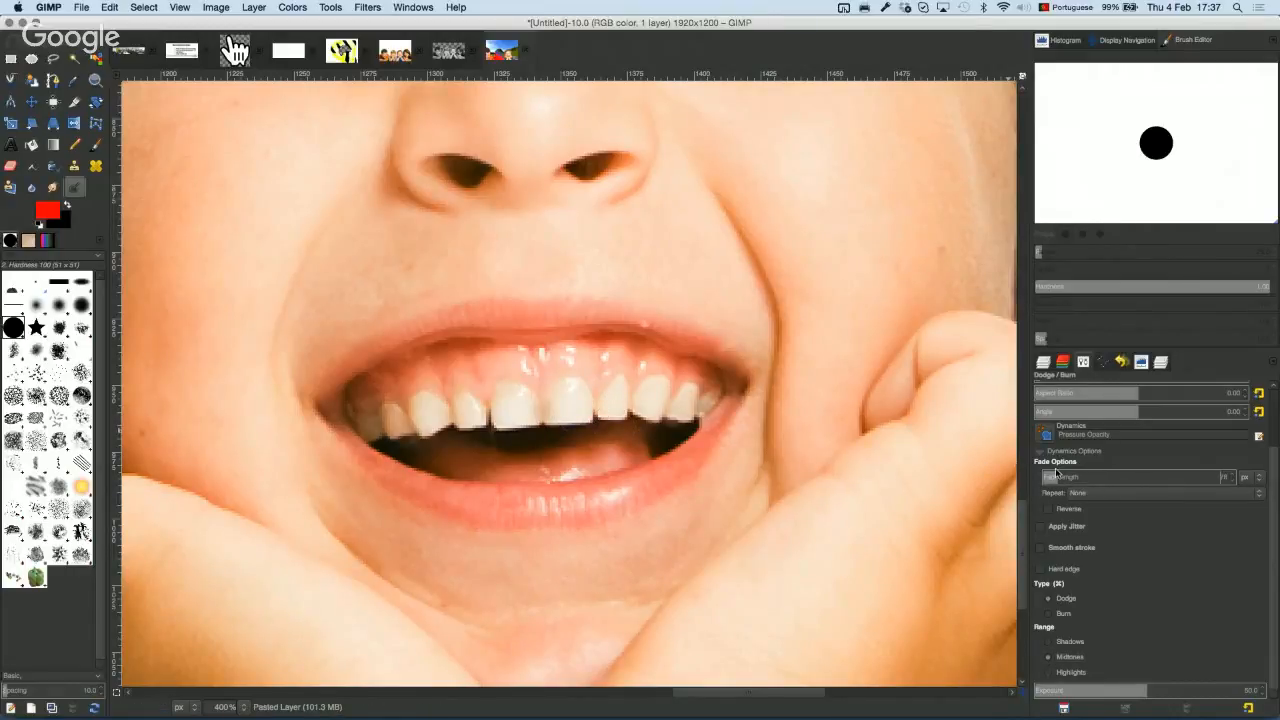
{"action": "mouse_move", "coordinate": [564, 413]}
{"action": "left_mouse_down"}
{"action": "mouse_move", "coordinate": [500, 395]}
{"action": "mouse_move", "coordinate": [491, 409]}
{"action": "mouse_move", "coordinate": [365, 408]}
{"action": "mouse_move", "coordinate": [530, 378]}
{"action": "mouse_move", "coordinate": [674, 380]}
{"action": "mouse_move", "coordinate": [668, 392]}
{"action": "mouse_move", "coordinate": [424, 403]}
{"action": "mouse_move", "coordinate": [463, 371]}
{"action": "mouse_move", "coordinate": [543, 371]}
{"action": "mouse_move", "coordinate": [379, 427]}
{"action": "left_mouse_up"}
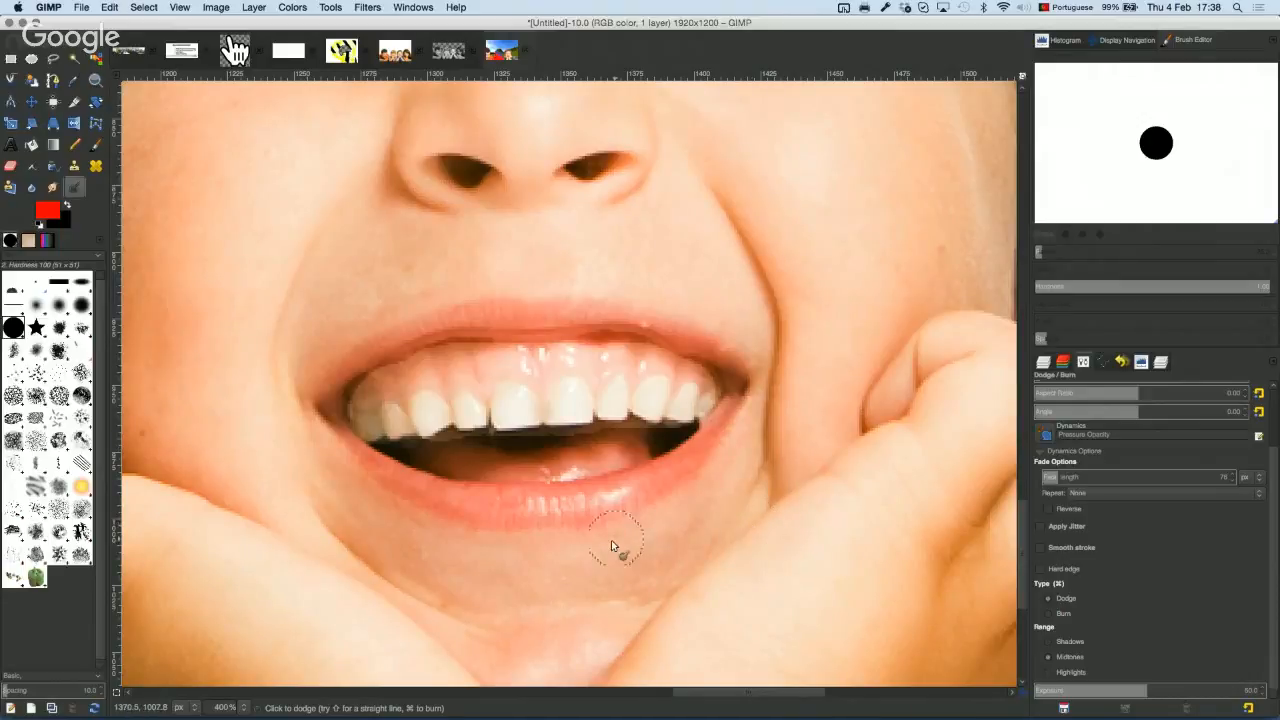
Step: Burn the lower lip, upper lip and left mouth corner, then pick the Fuzzy Select tool
{"action": "key", "text": "super"}
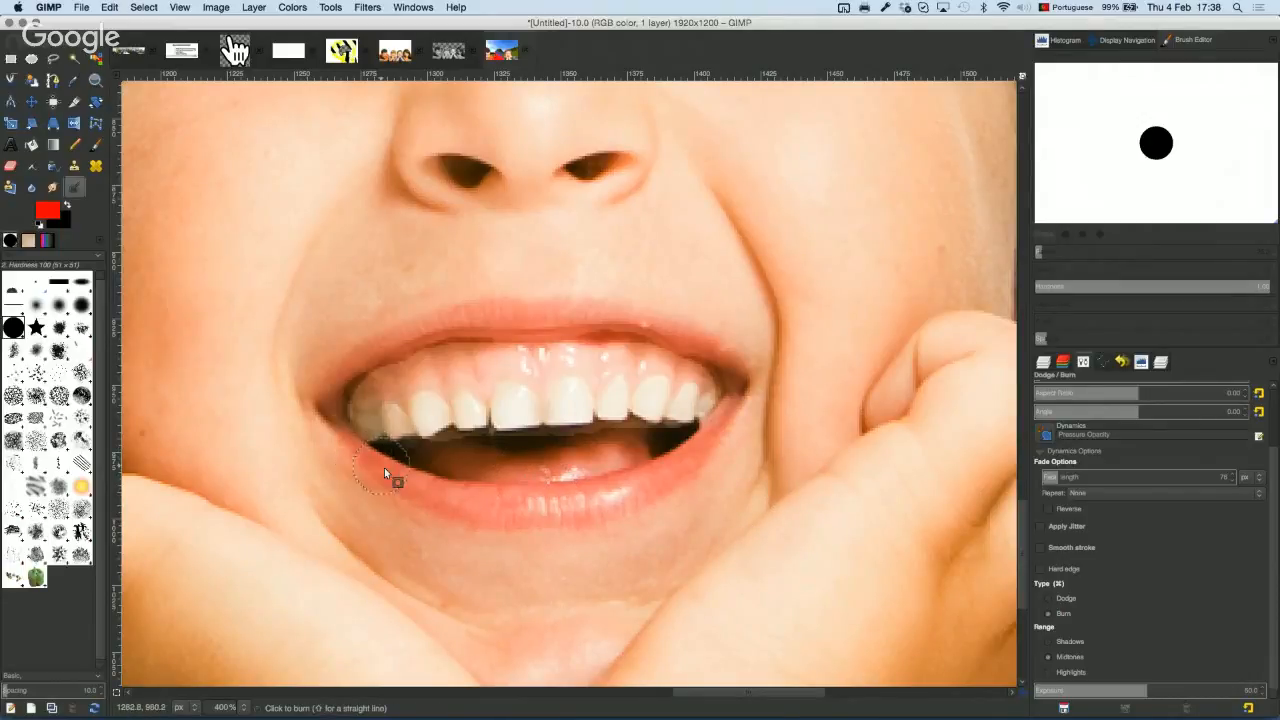
{"action": "left_click_drag", "start_coordinate": [520, 514], "coordinate": [608, 510]}
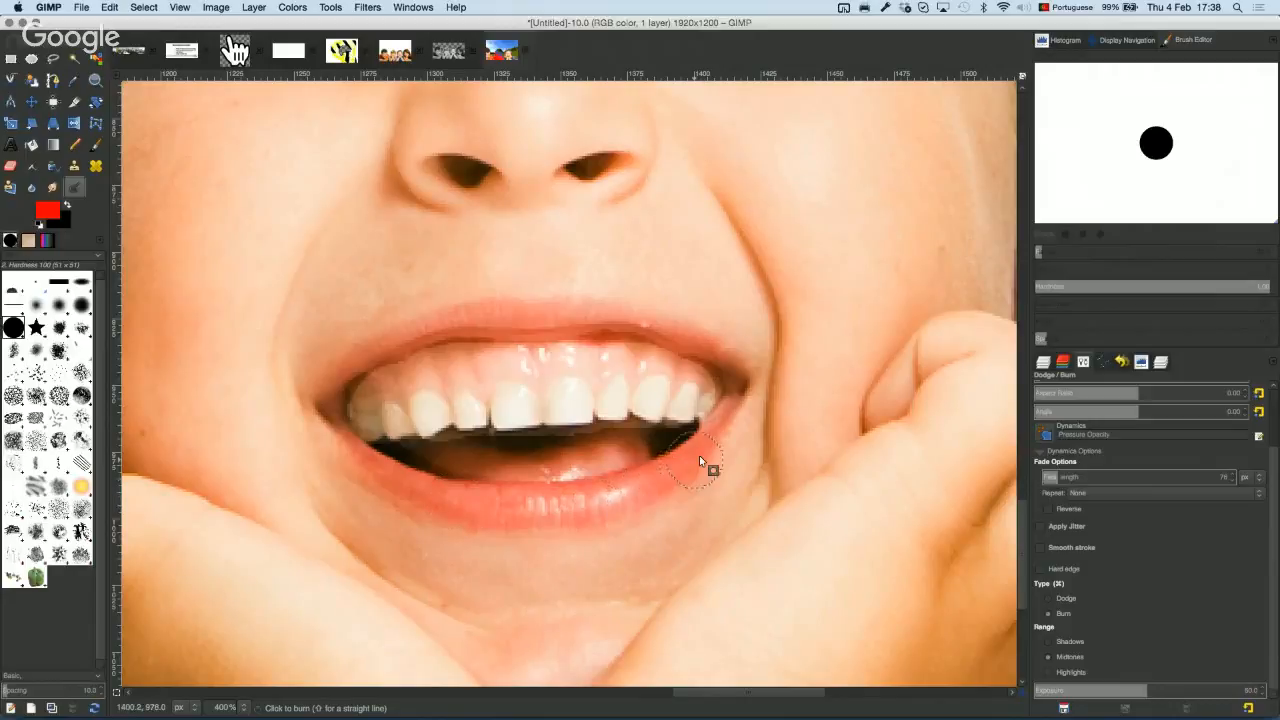
{"action": "left_click_drag", "start_coordinate": [698, 363], "coordinate": [553, 322]}
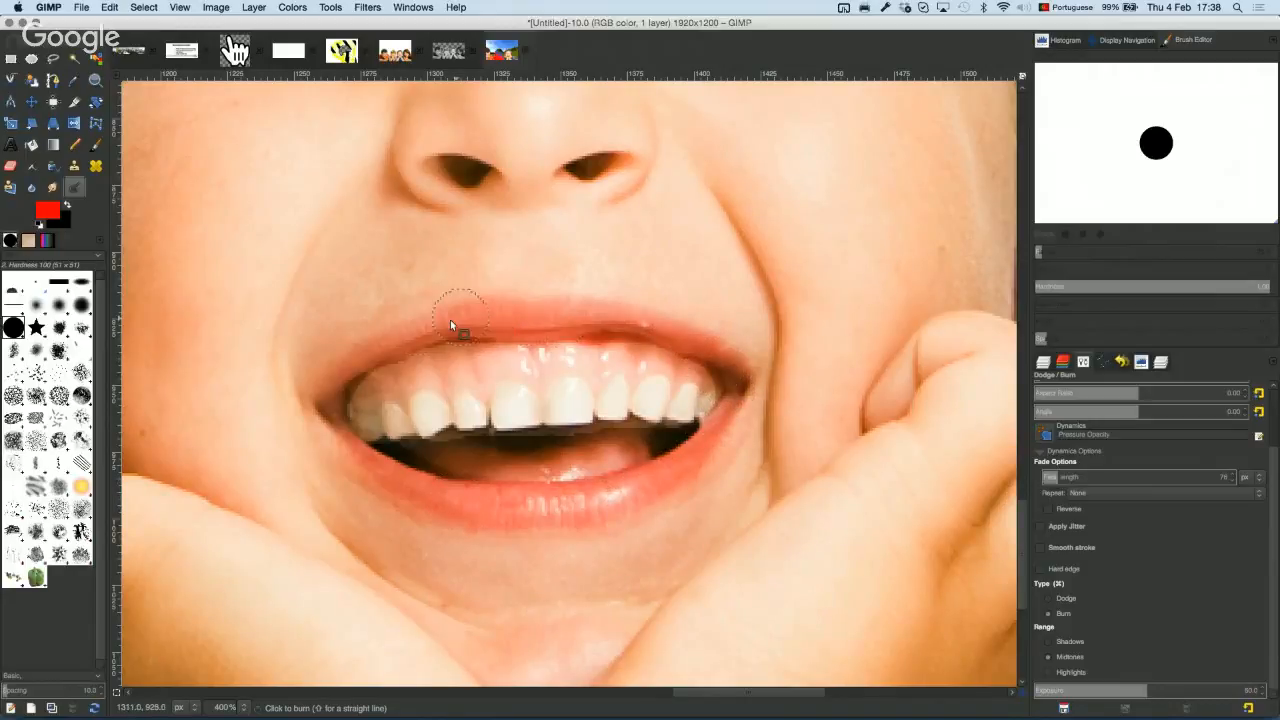
{"action": "left_click_drag", "start_coordinate": [363, 361], "coordinate": [363, 457]}
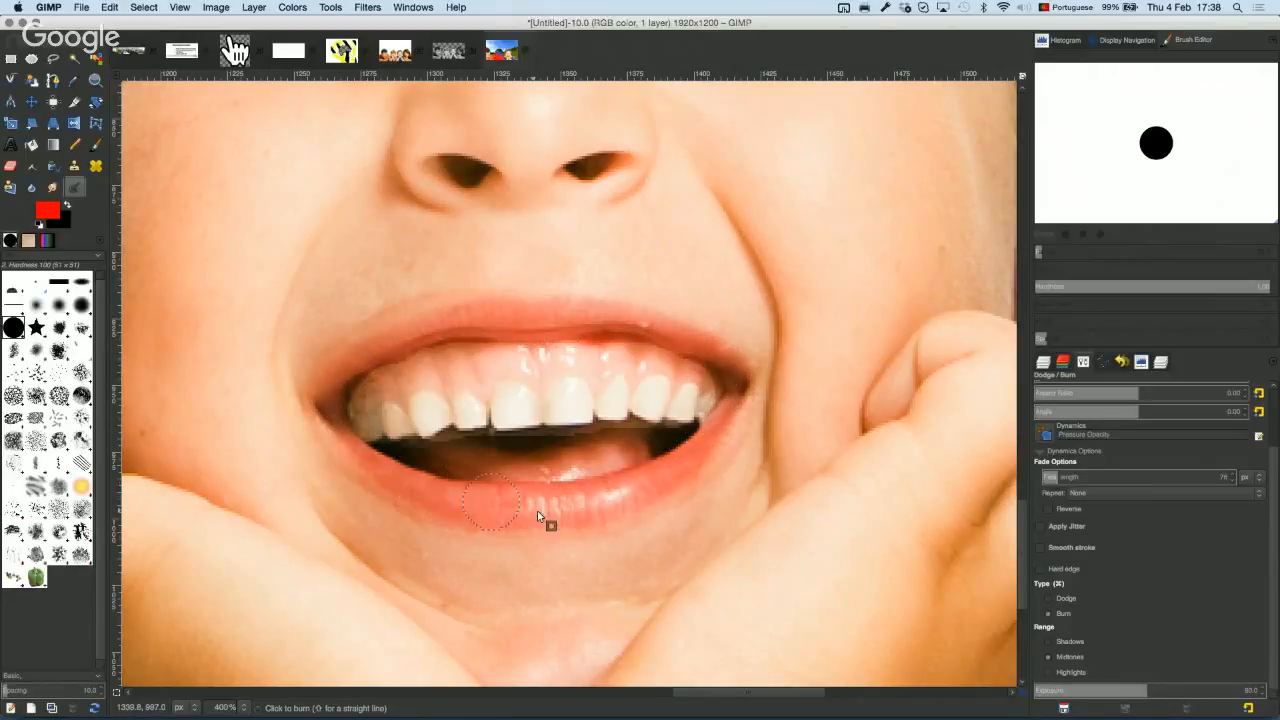
{"action": "scroll", "coordinate": [535, 470], "scroll_direction": "up", "scroll_amount": 3}
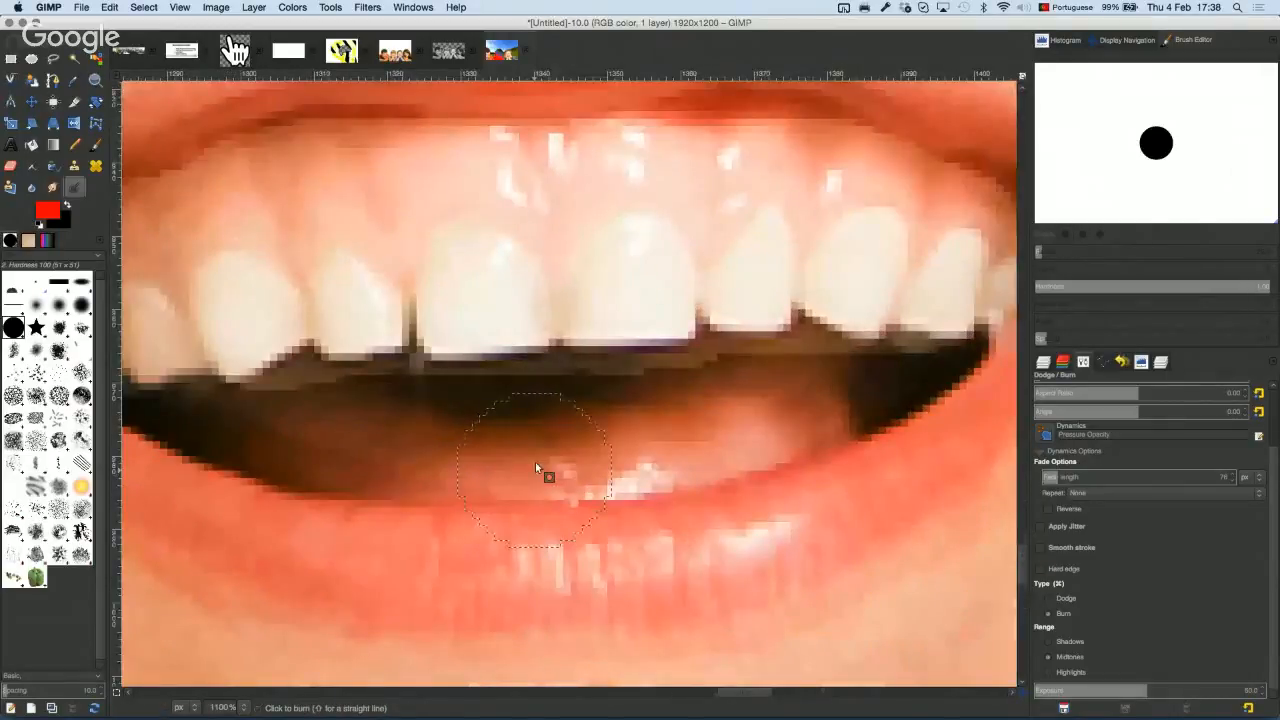
{"action": "scroll", "coordinate": [535, 468], "scroll_direction": "down", "scroll_amount": 5}
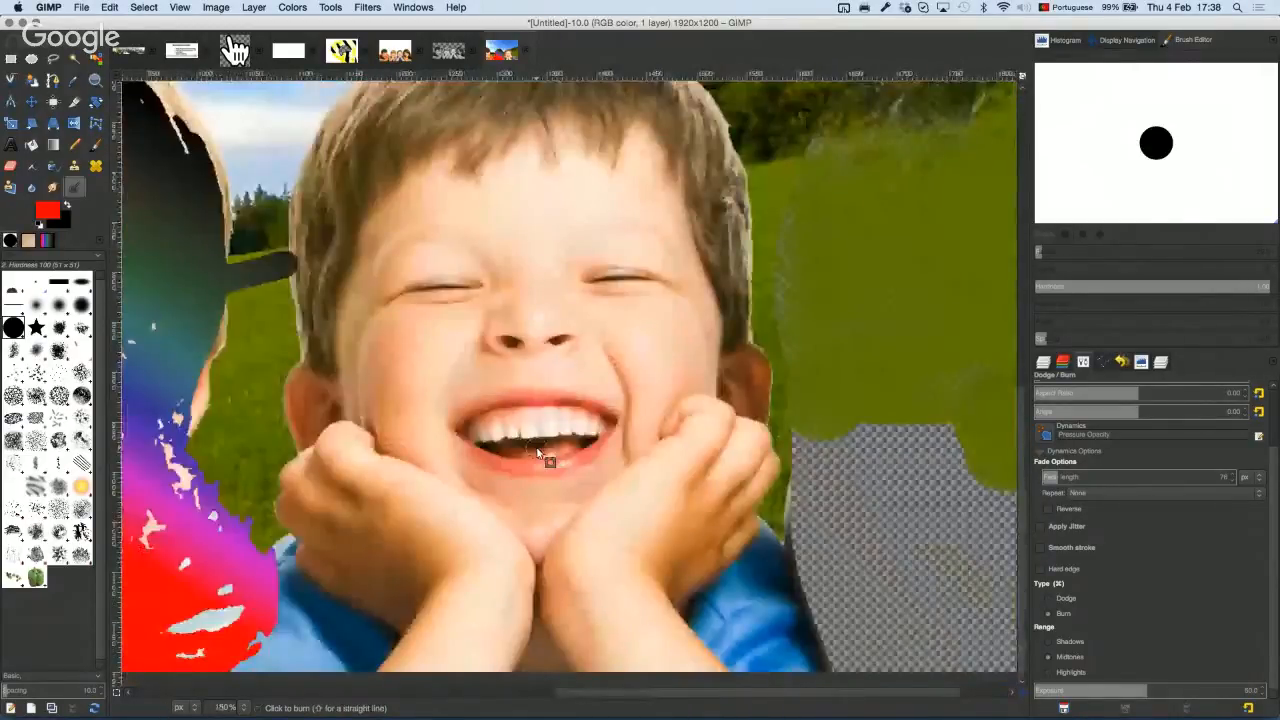
{"action": "scroll", "coordinate": [537, 455], "scroll_direction": "down", "scroll_amount": 2}
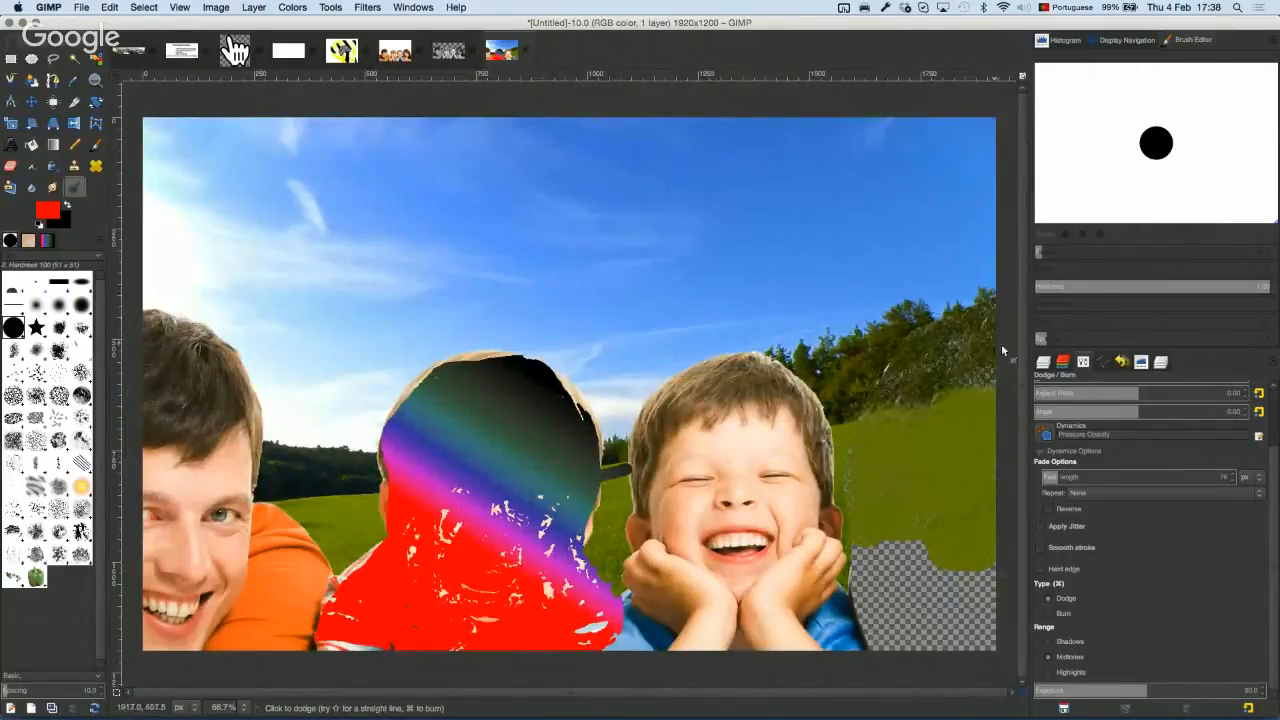
{"action": "left_click", "coordinate": [1043, 361]}
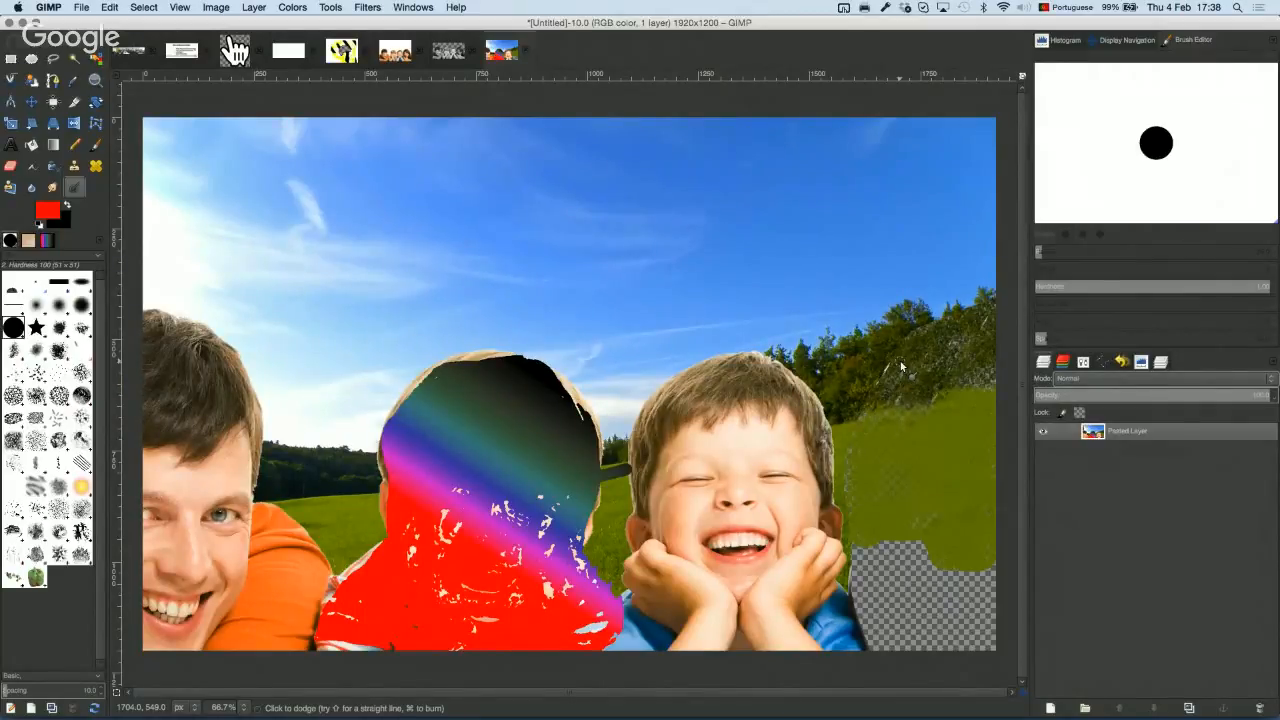
{"action": "left_click", "coordinate": [80, 60]}
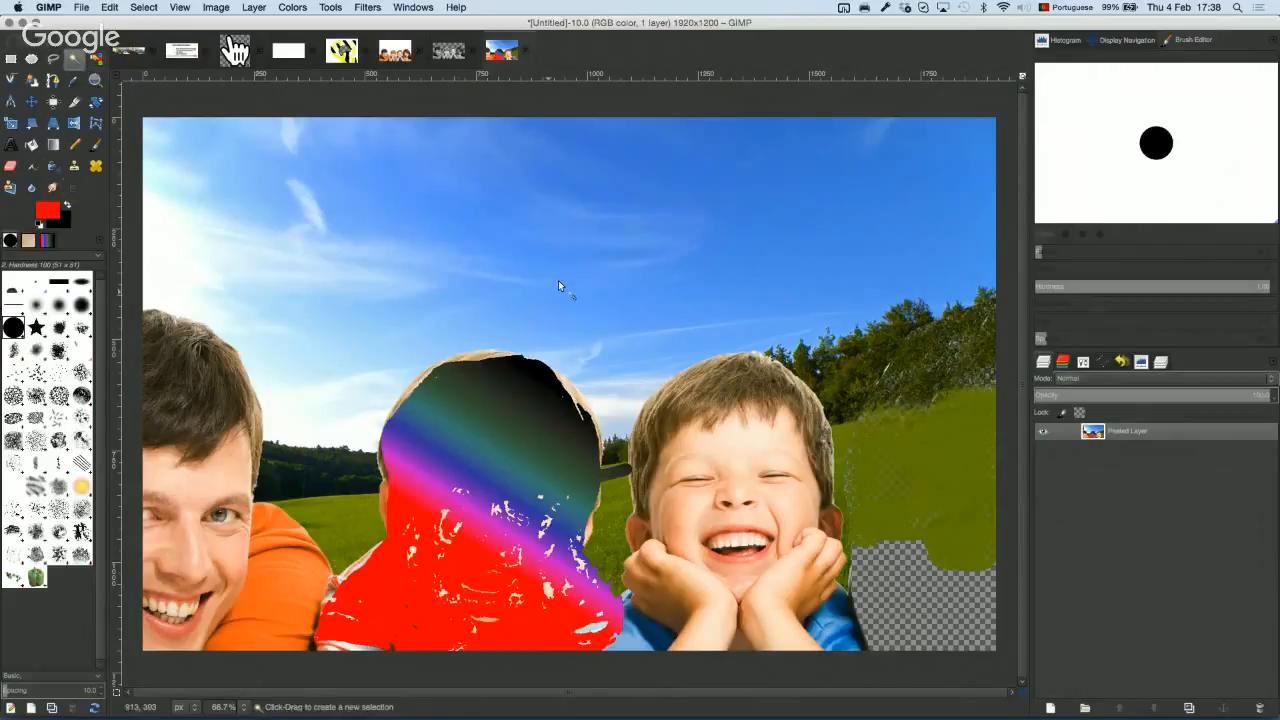
Step: Fuzzy-select the sky, copy it, and add a layer mask built from the selection
{"action": "left_click", "coordinate": [640, 367]}
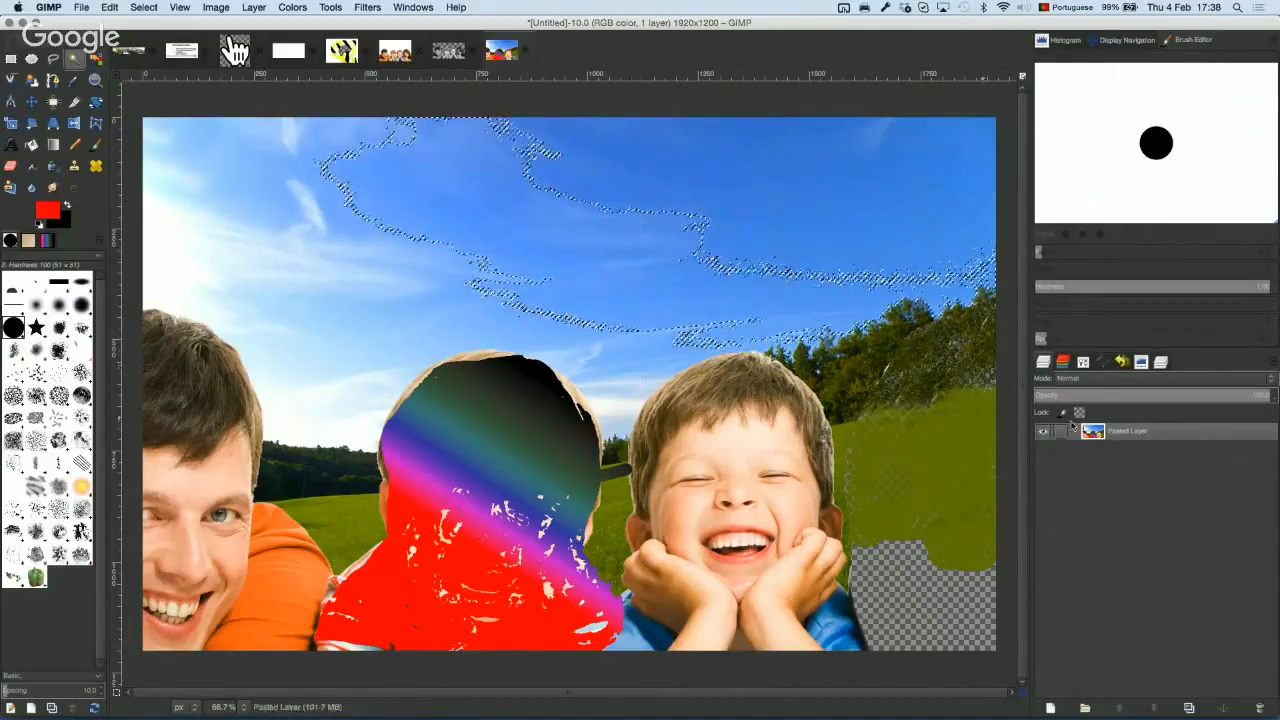
{"action": "key", "text": "ctrl+c"}
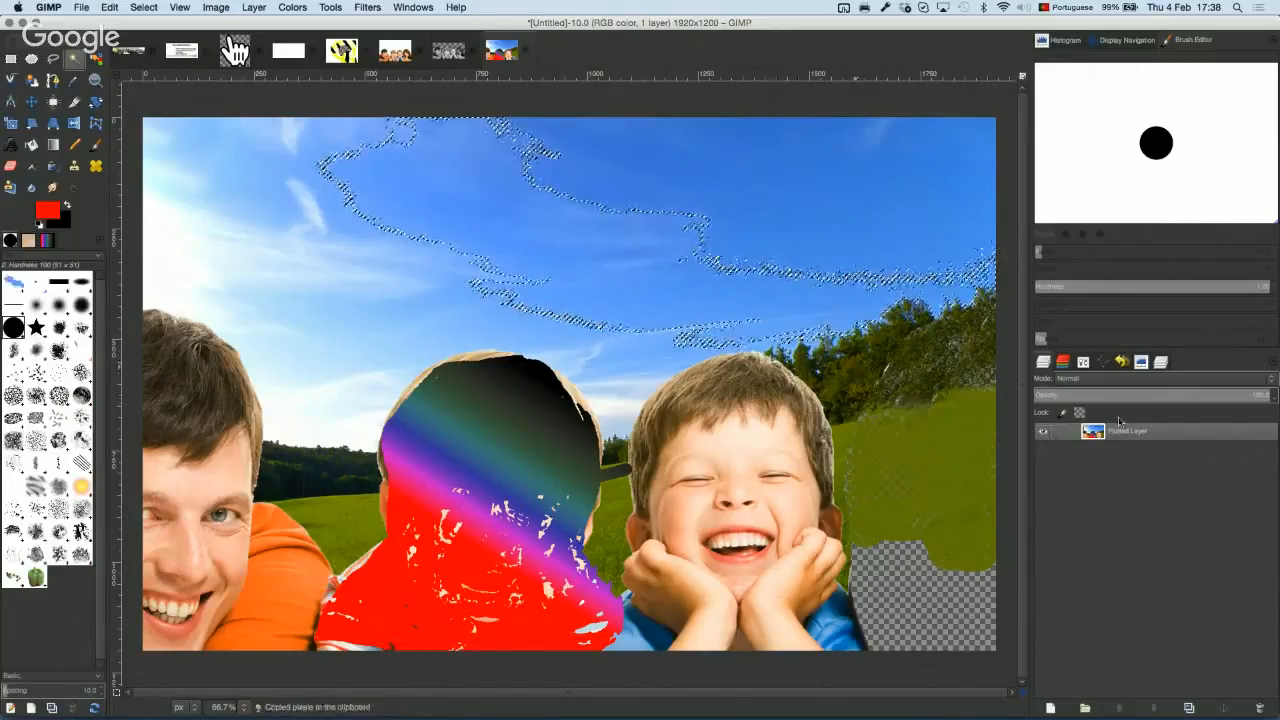
{"action": "right_click", "coordinate": [1127, 435]}
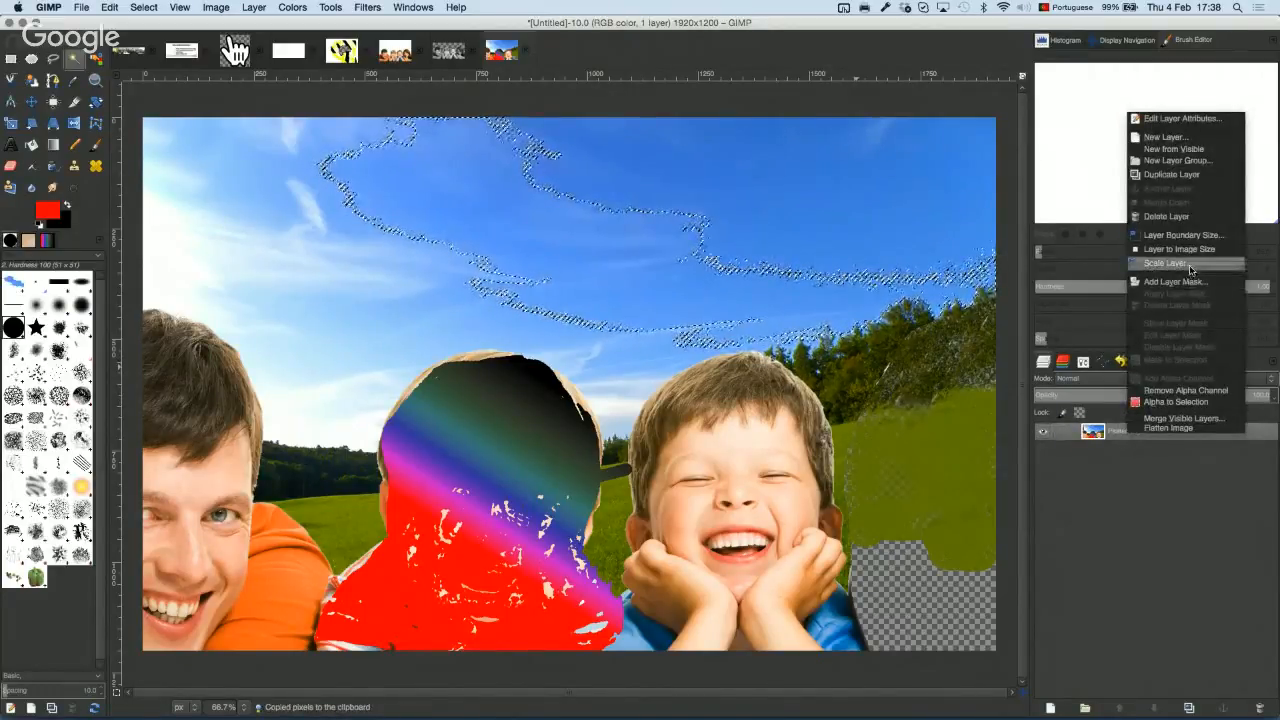
{"action": "left_click", "coordinate": [1201, 283]}
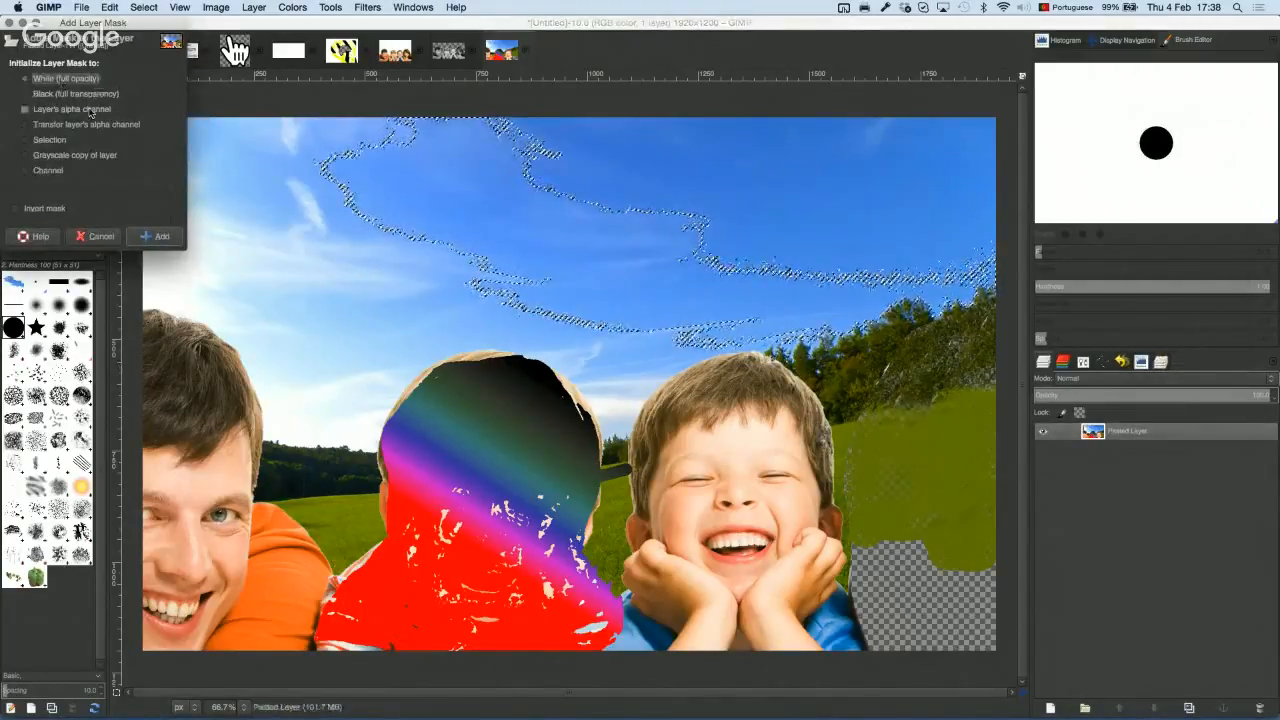
{"action": "left_click", "coordinate": [155, 236]}
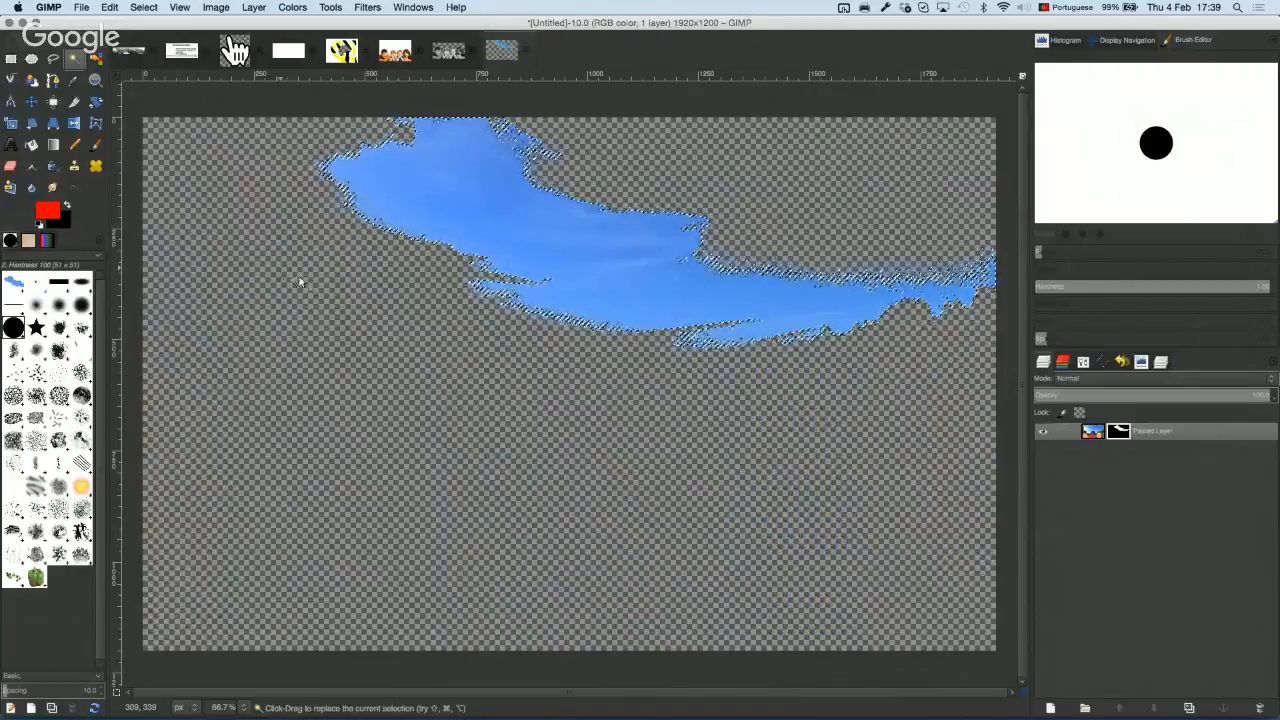
Step: Toggle the layer mask off and on, then view the mask in black and white
{"action": "double_click", "coordinate": [1120, 432]}
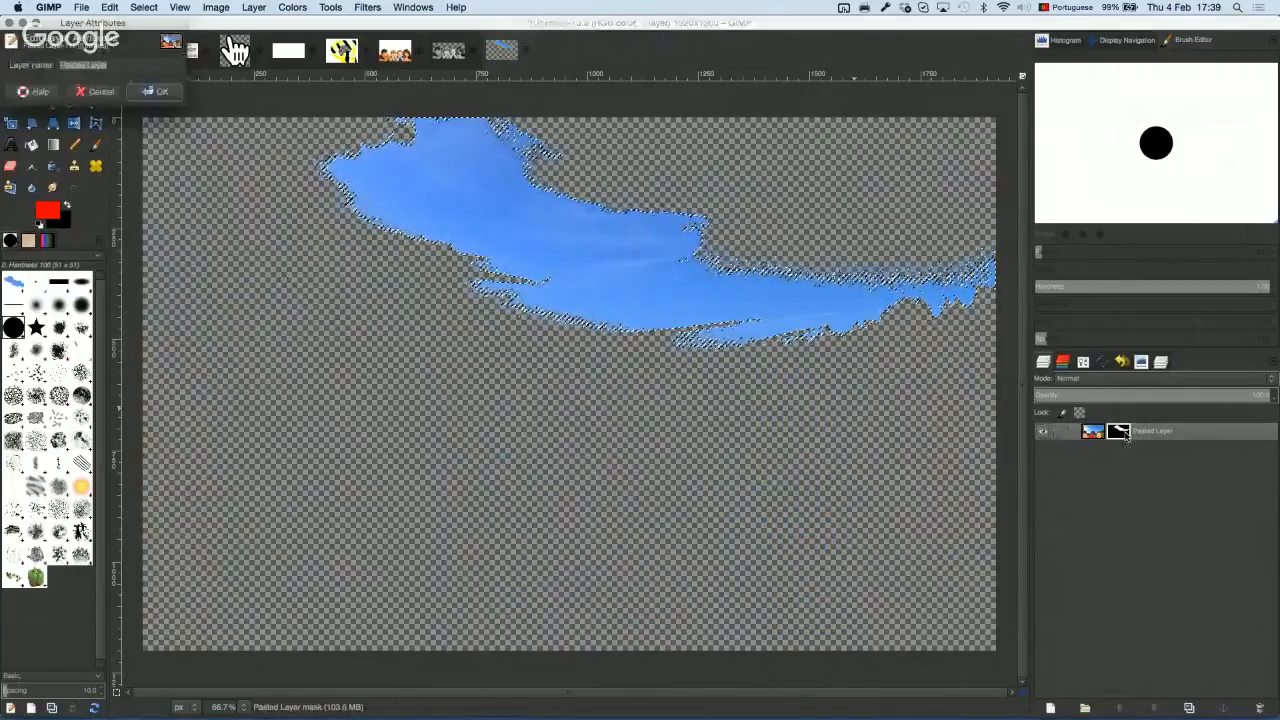
{"action": "left_click", "coordinate": [96, 93]}
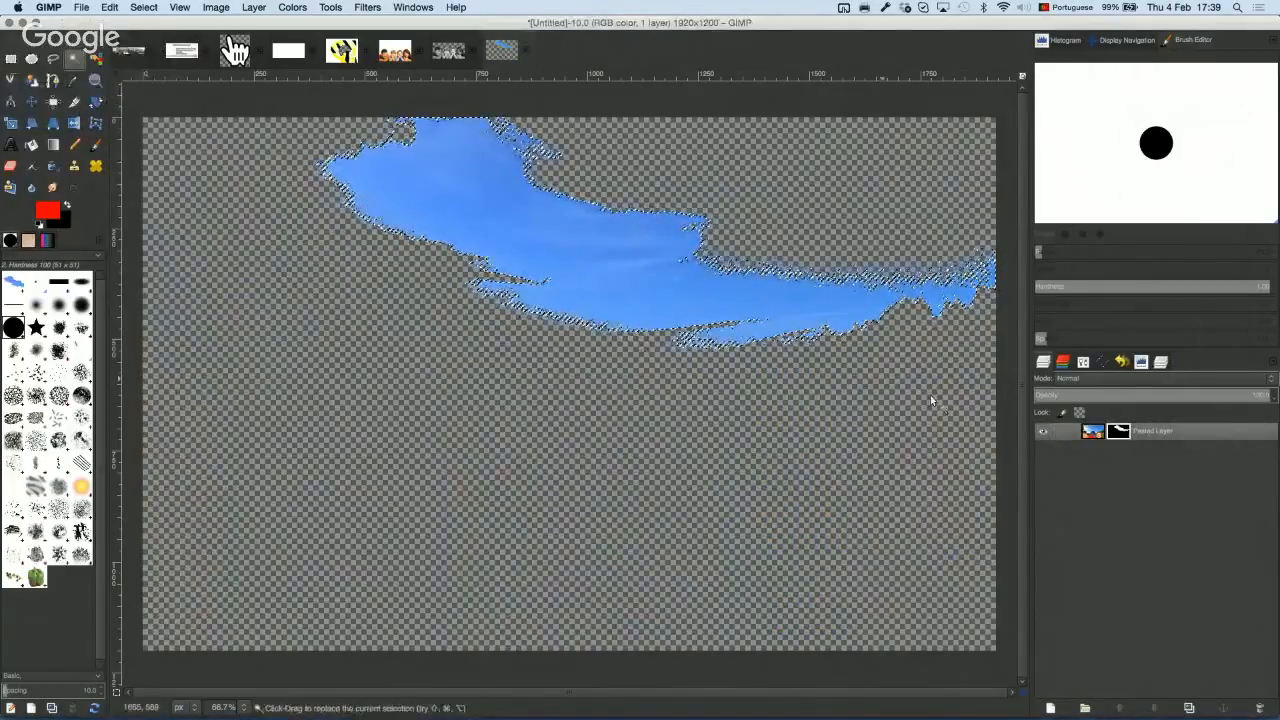
{"action": "left_click", "coordinate": [1120, 432], "text": "ctrl"}
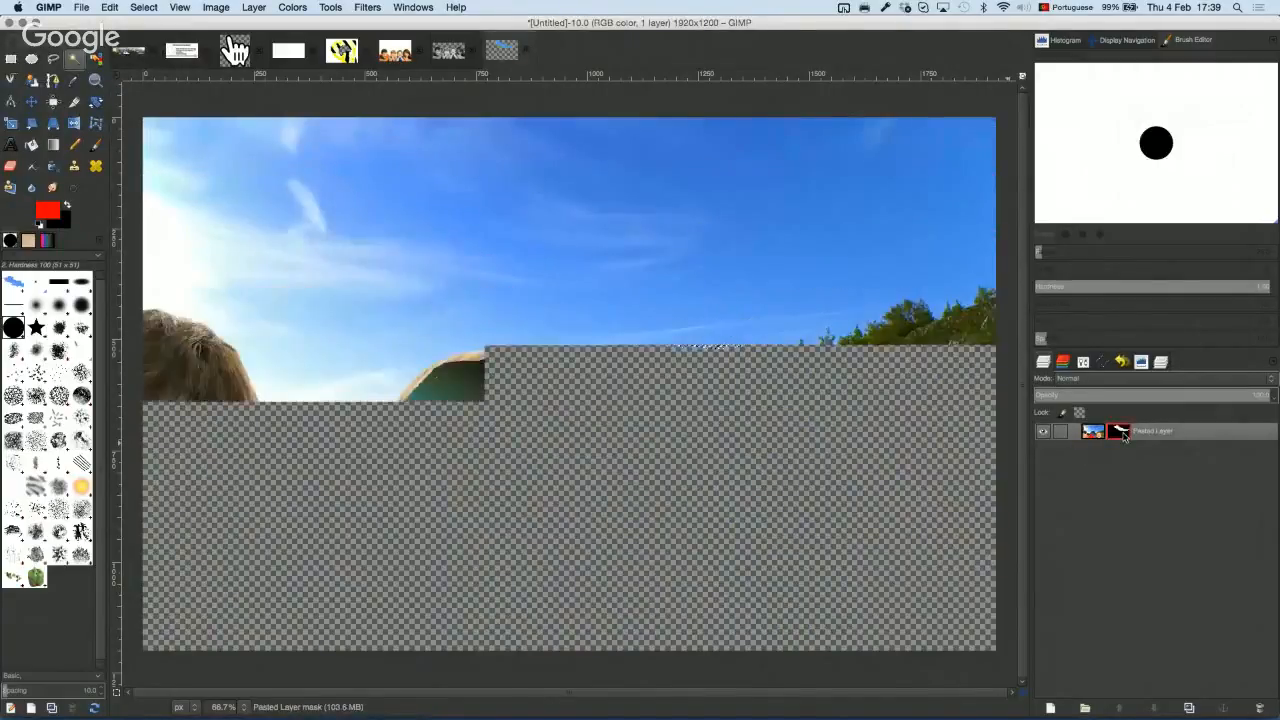
{"action": "left_click", "coordinate": [1120, 432], "text": "ctrl"}
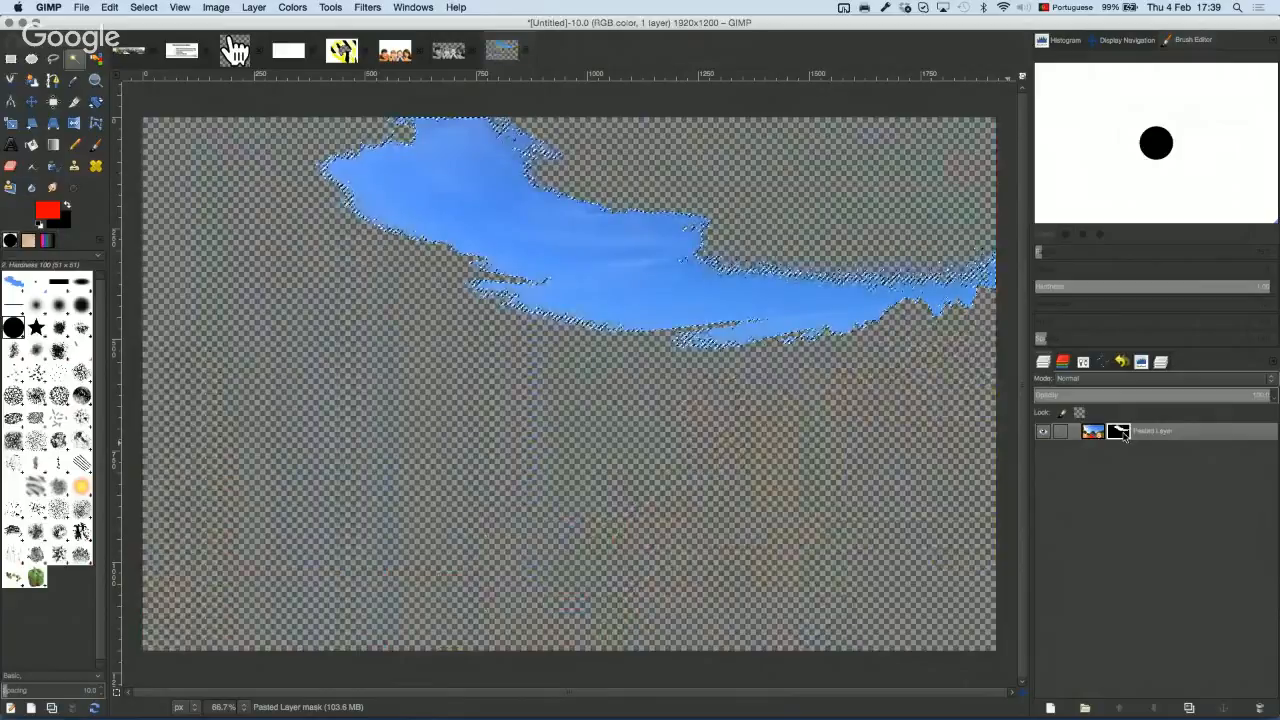
{"action": "left_click", "coordinate": [1120, 432], "text": "alt"}
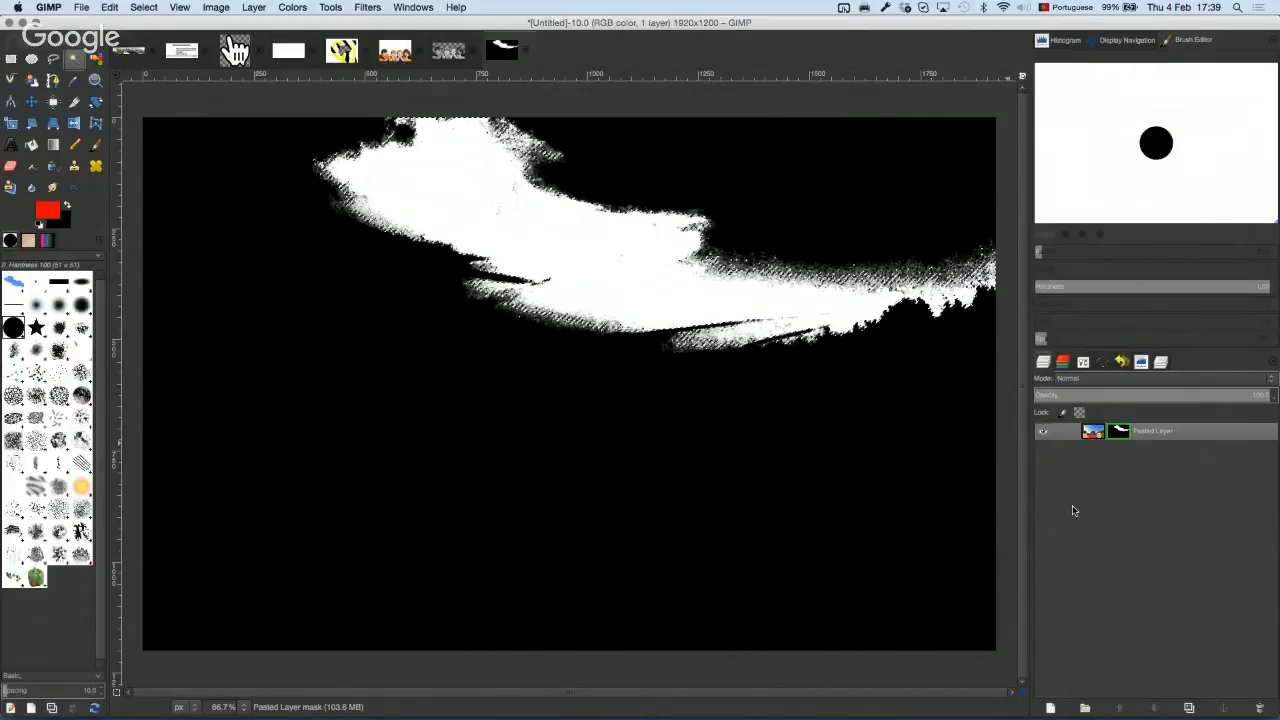
Step: Paint white looping strokes onto the mask below the sky with the Paintbrush
{"action": "left_click", "coordinate": [95, 144]}
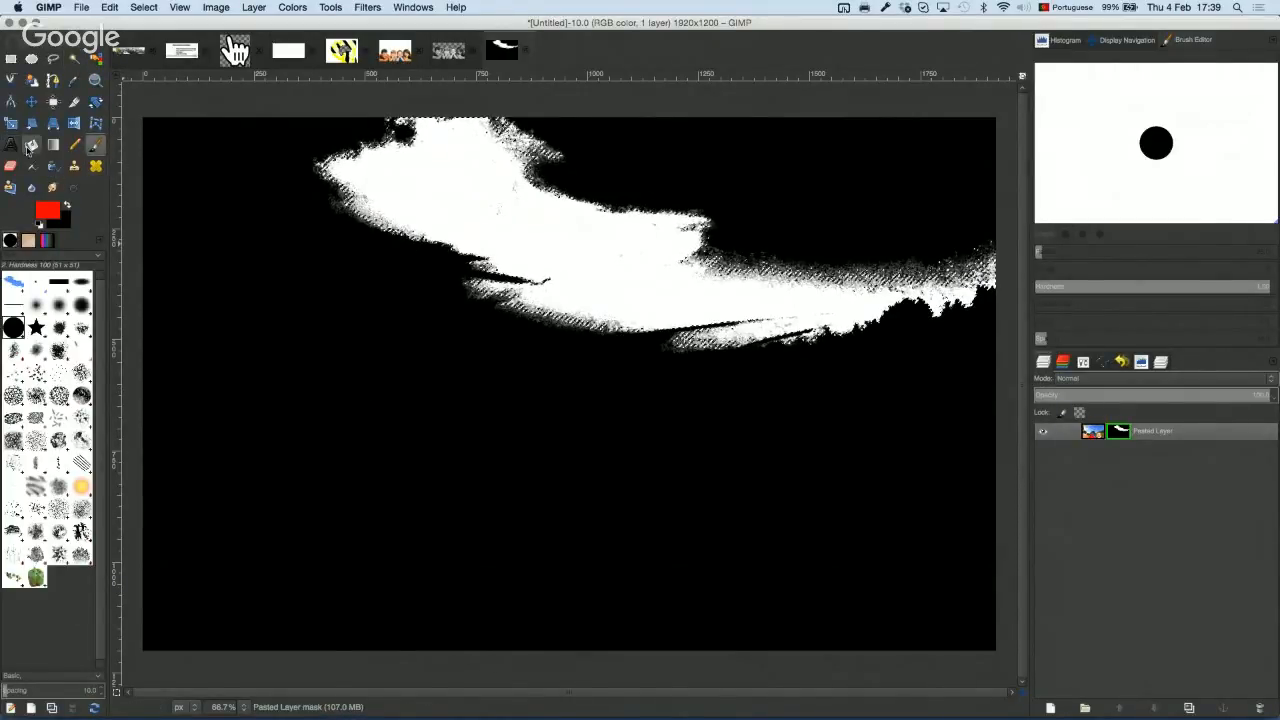
{"action": "left_click", "coordinate": [21, 163]}
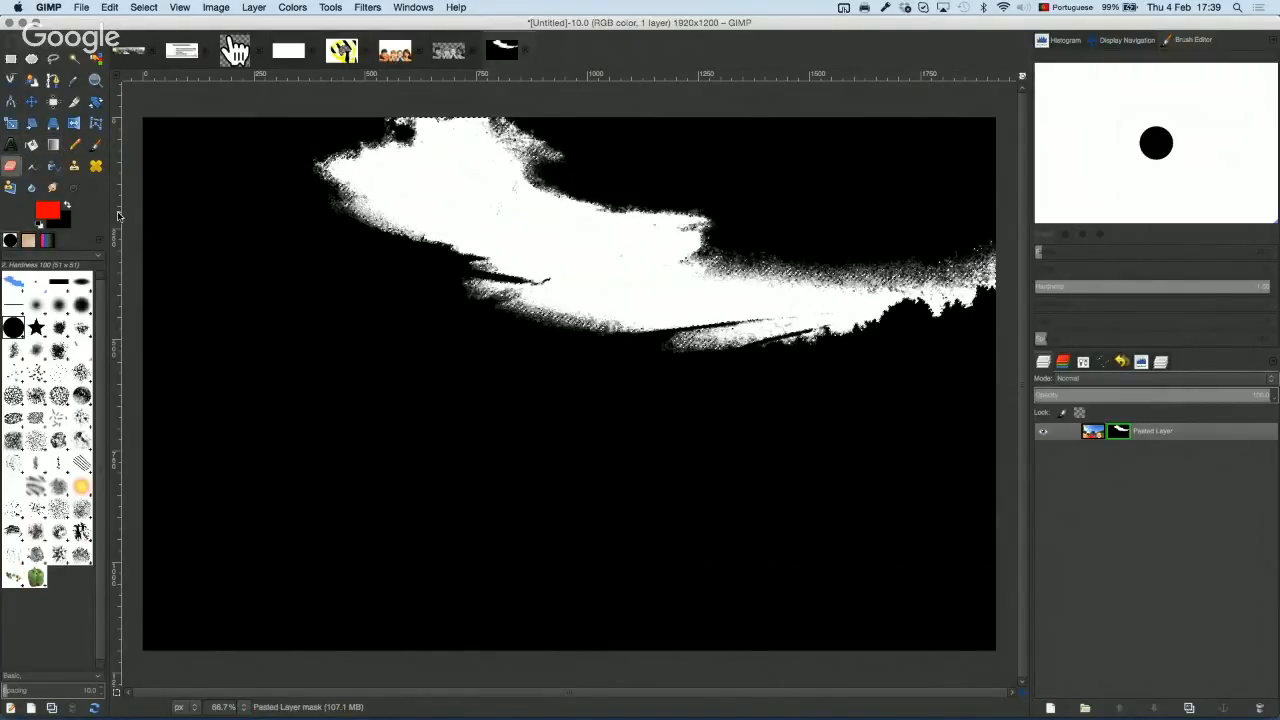
{"action": "left_click", "coordinate": [48, 210]}
{"action": "left_click", "coordinate": [105, 159]}
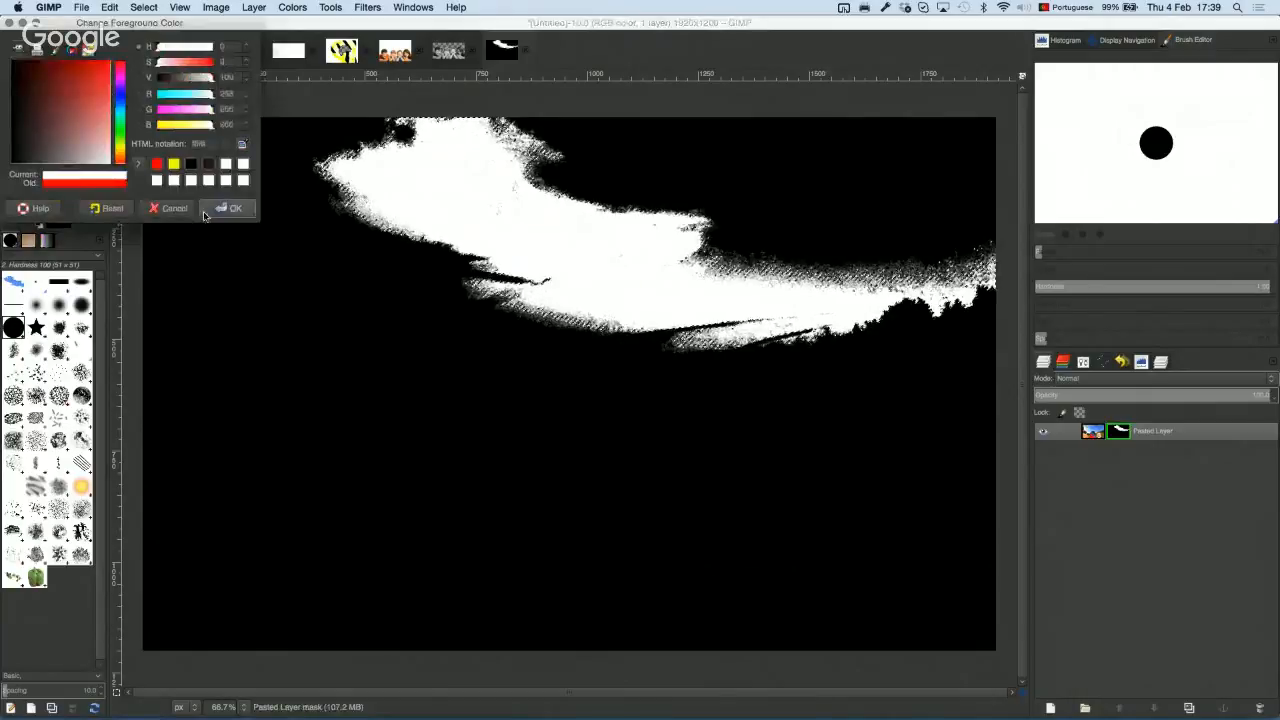
{"action": "left_click", "coordinate": [231, 207]}
{"action": "left_click", "coordinate": [96, 144]}
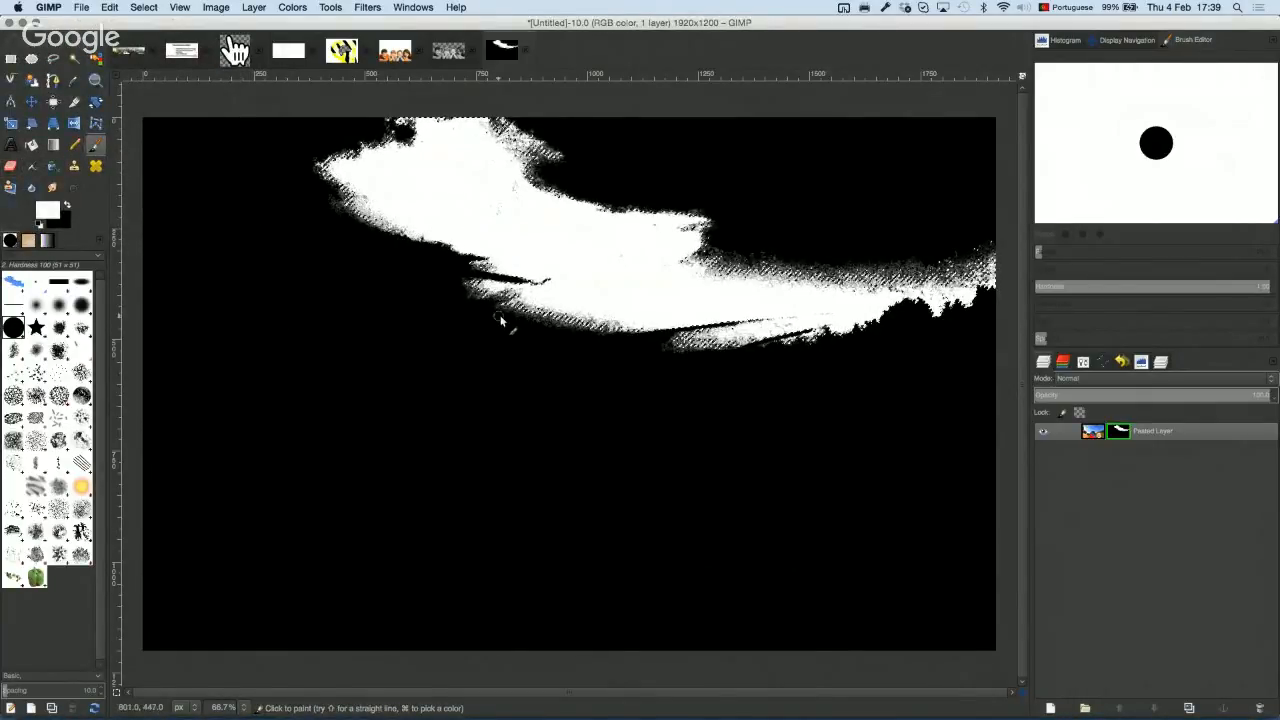
{"action": "key", "text": "super+z"}
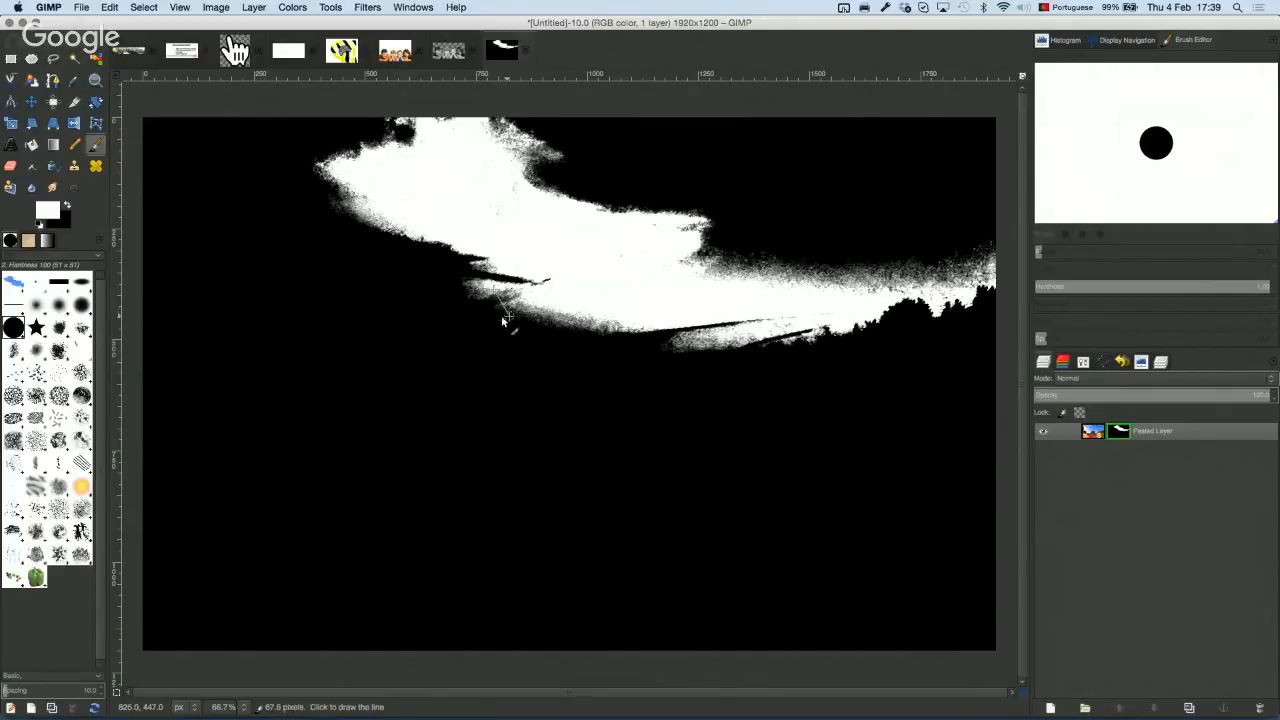
{"action": "mouse_move", "coordinate": [401, 288]}
{"action": "left_mouse_down"}
{"action": "mouse_move", "coordinate": [441, 222]}
{"action": "mouse_move", "coordinate": [414, 358]}
{"action": "mouse_move", "coordinate": [348, 314]}
{"action": "mouse_move", "coordinate": [468, 300]}
{"action": "mouse_move", "coordinate": [385, 238]}
{"action": "mouse_move", "coordinate": [470, 340]}
{"action": "mouse_move", "coordinate": [465, 318]}
{"action": "left_mouse_up"}
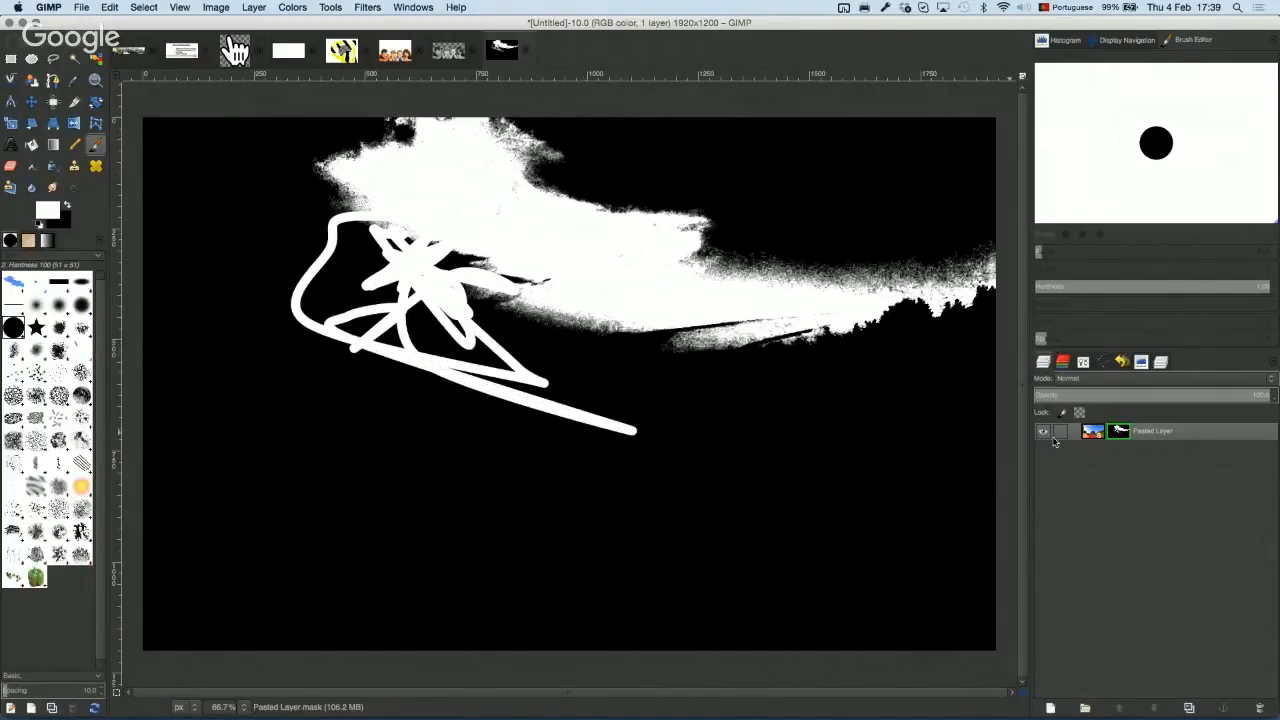
Step: Stop showing the mask and disable it to compare with the full image
{"action": "right_click", "coordinate": [1118, 436]}
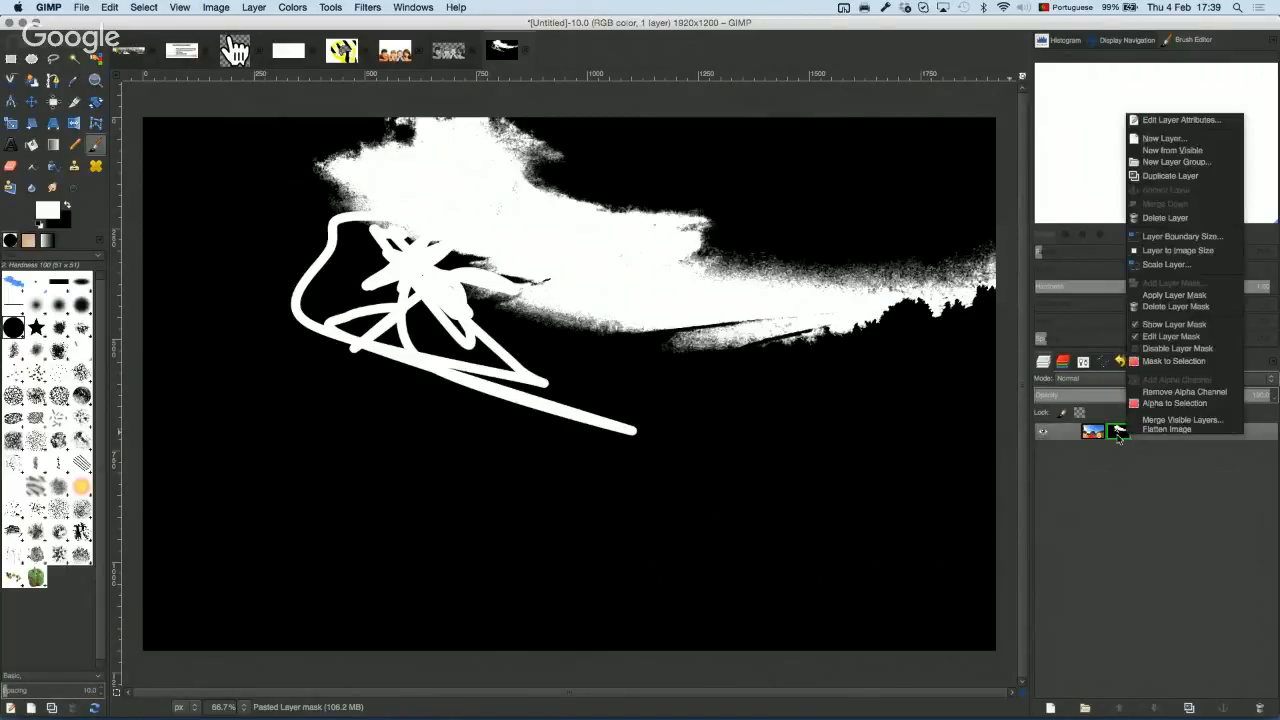
{"action": "left_click", "coordinate": [1116, 437]}
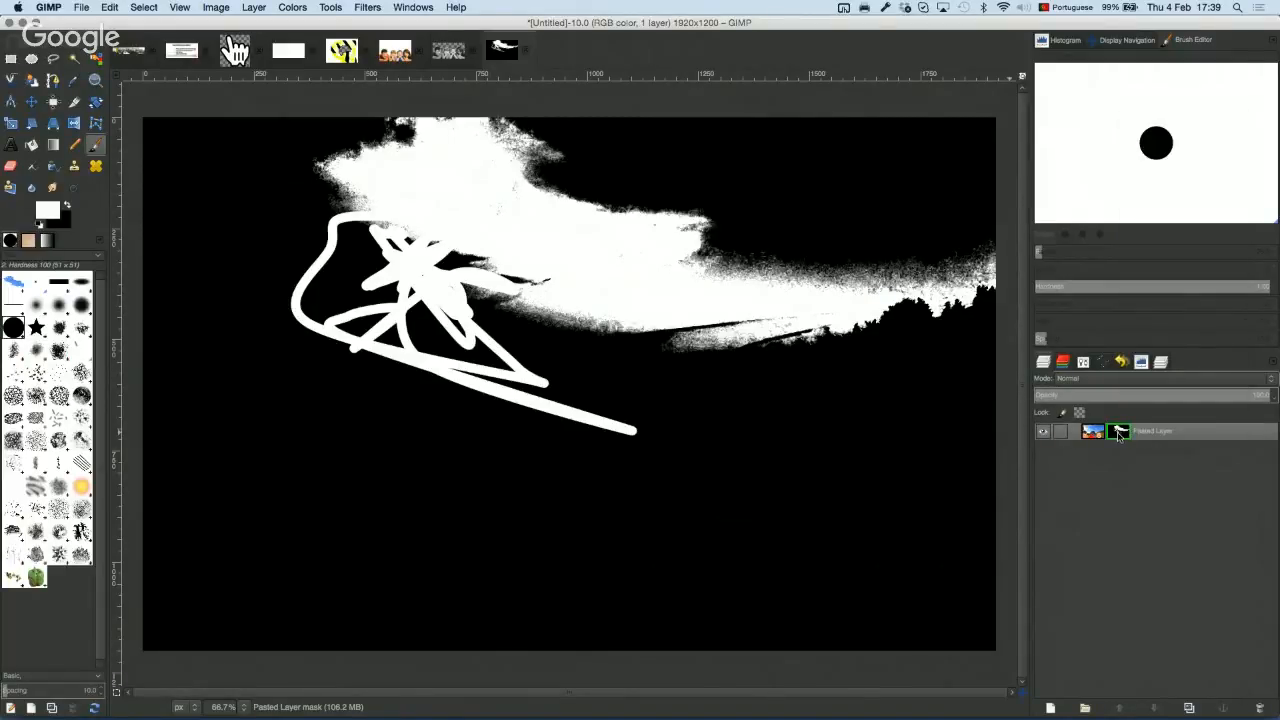
{"action": "right_click", "coordinate": [1118, 436]}
{"action": "left_click", "coordinate": [1118, 436]}
{"action": "left_click", "coordinate": [1118, 436], "text": "alt"}
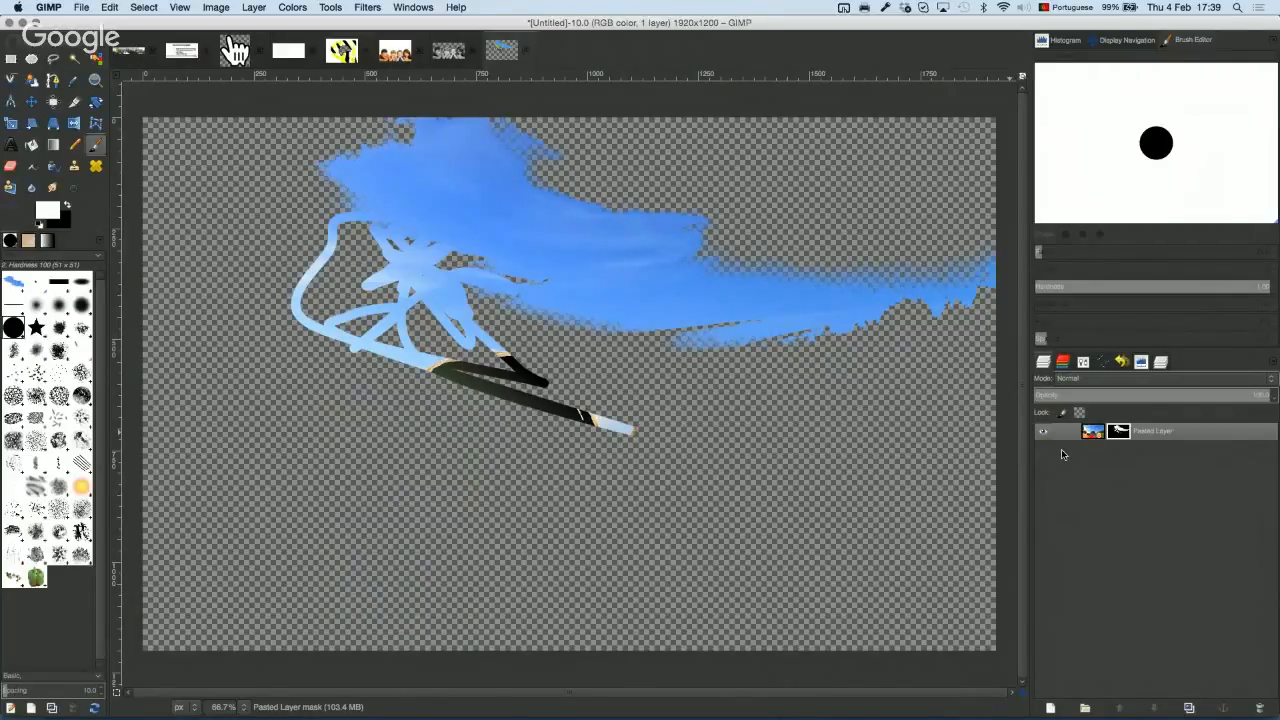
{"action": "left_click", "coordinate": [1114, 433], "text": "shift"}
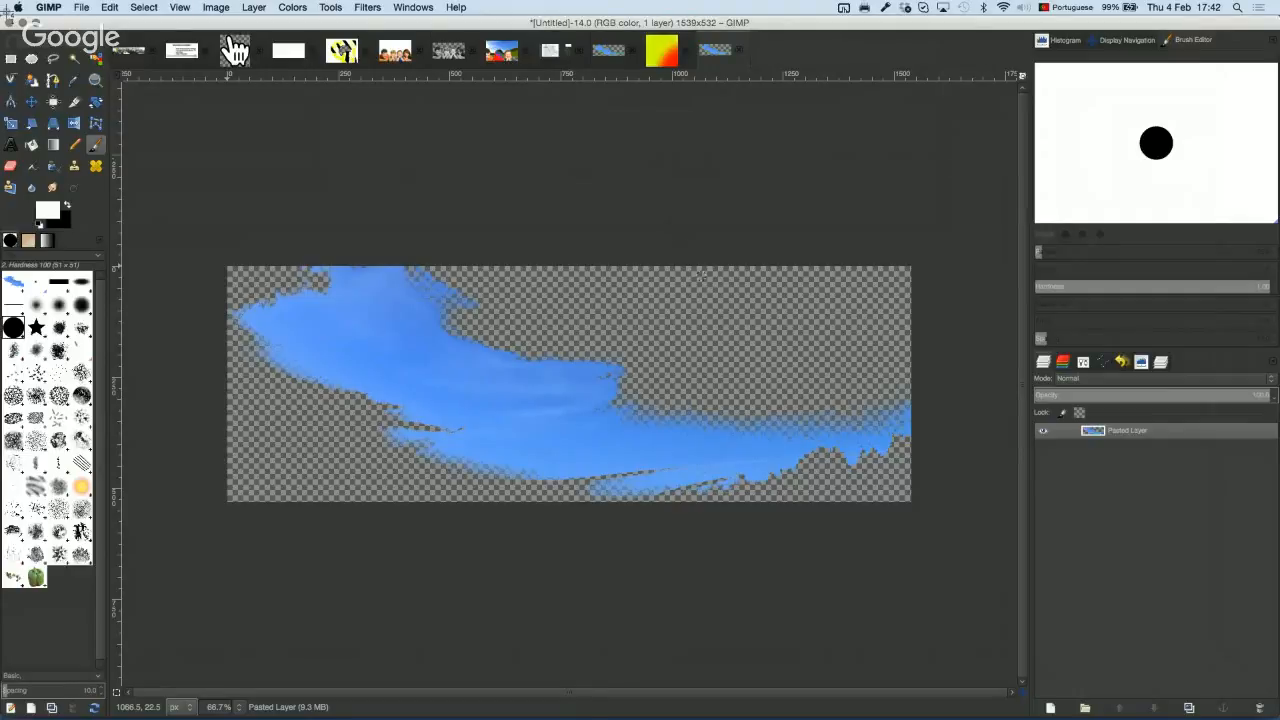
Step: Capture a screenshot of the sky window and paste it into GIMP as a new image
{"action": "left_click_drag", "start_coordinate": [4, 6], "coordinate": [860, 560]}
{"action": "key", "text": "F11"}
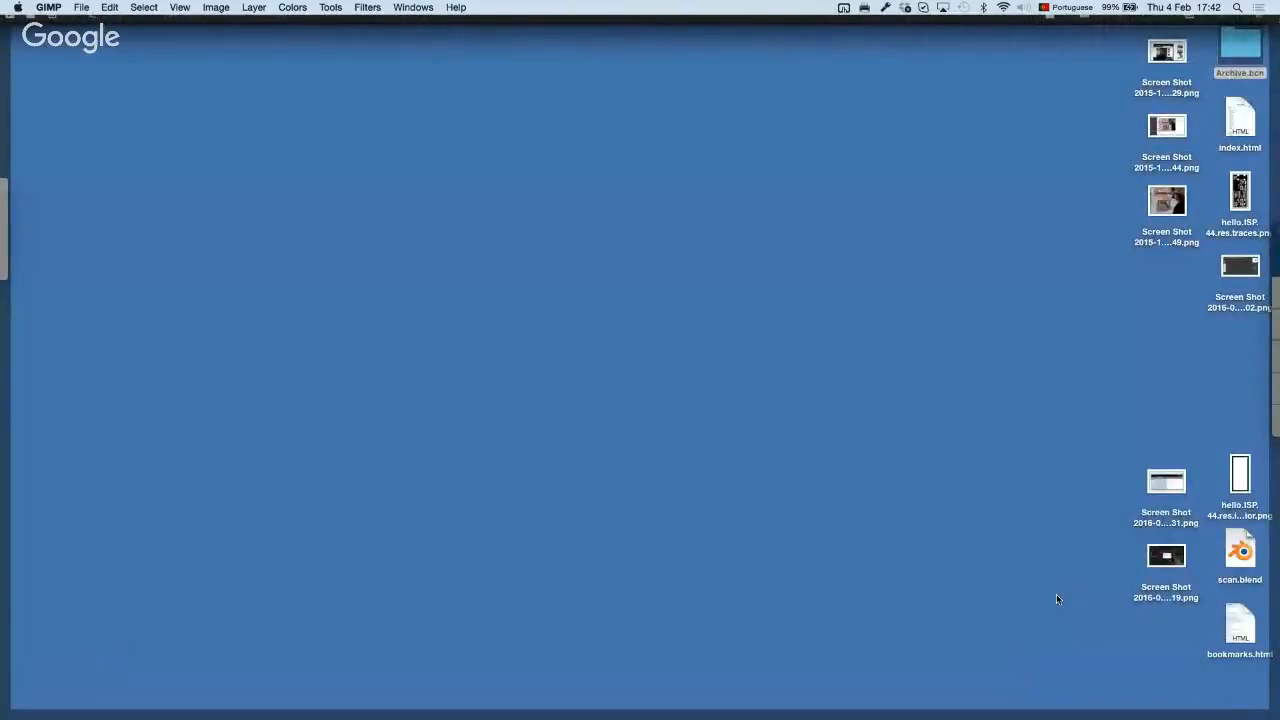
{"action": "key", "text": "F11"}
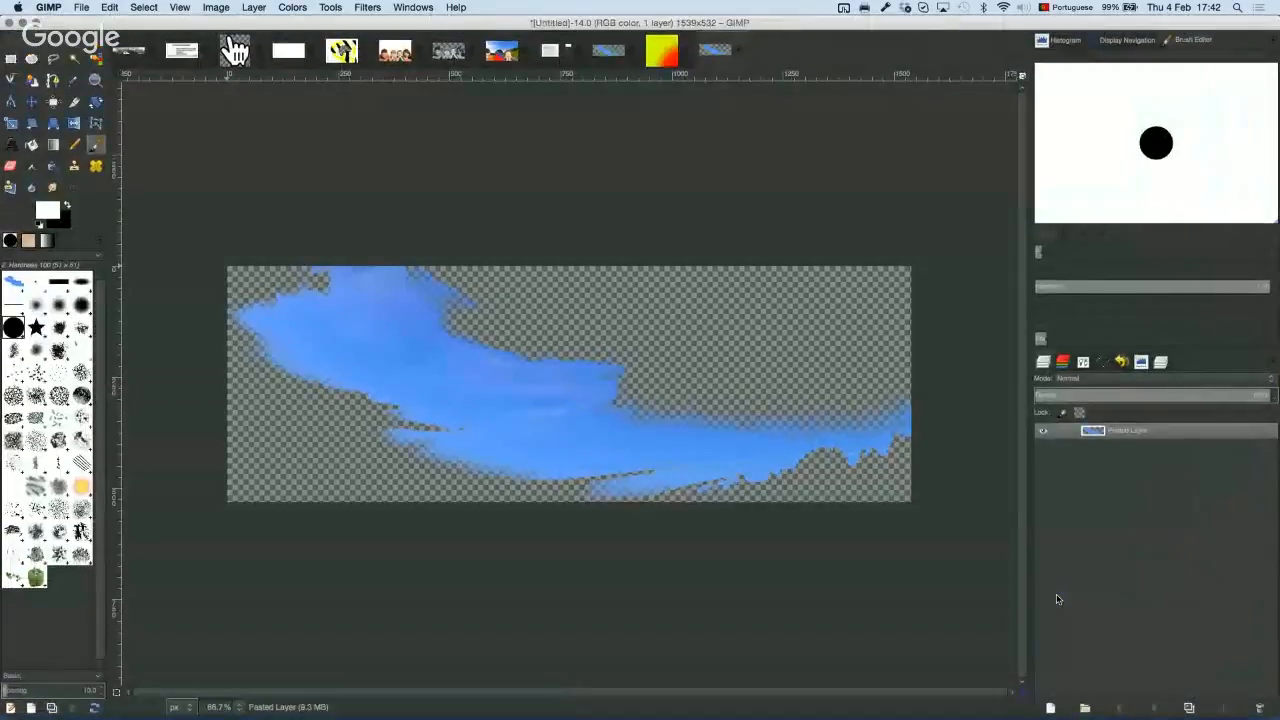
{"action": "key", "text": "super+shift+v"}
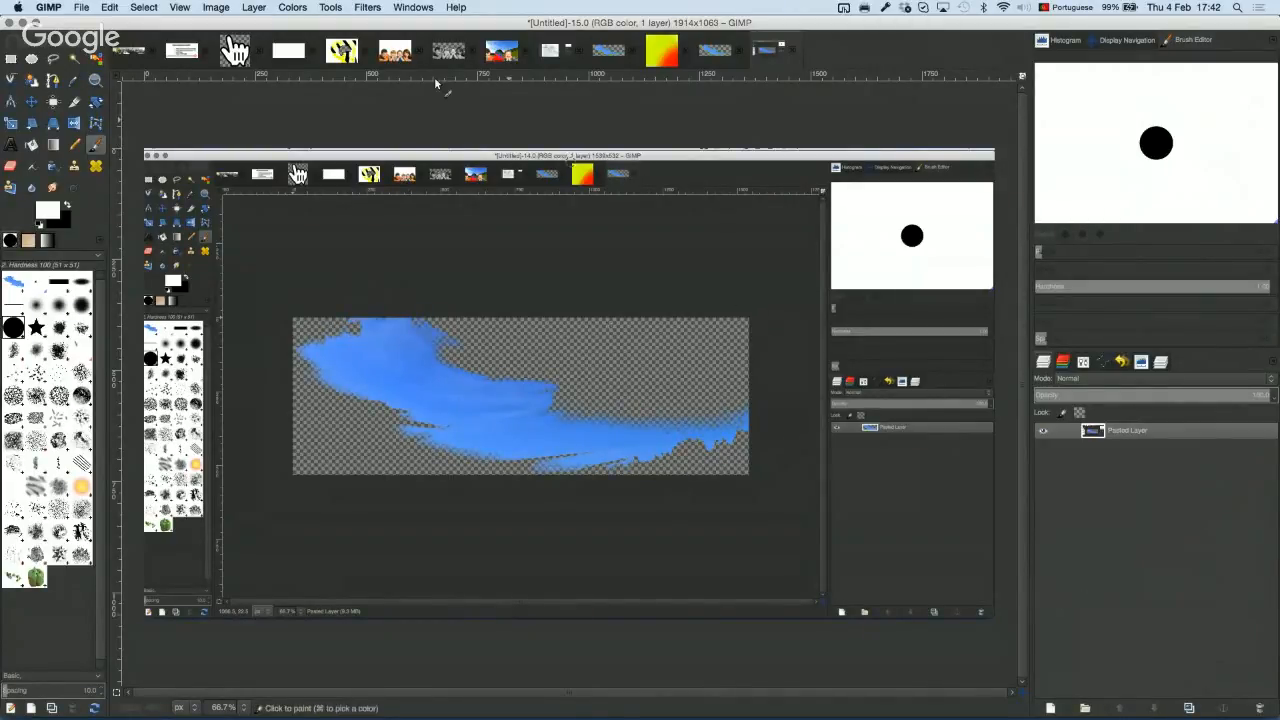
{"action": "left_click", "coordinate": [216, 7]}
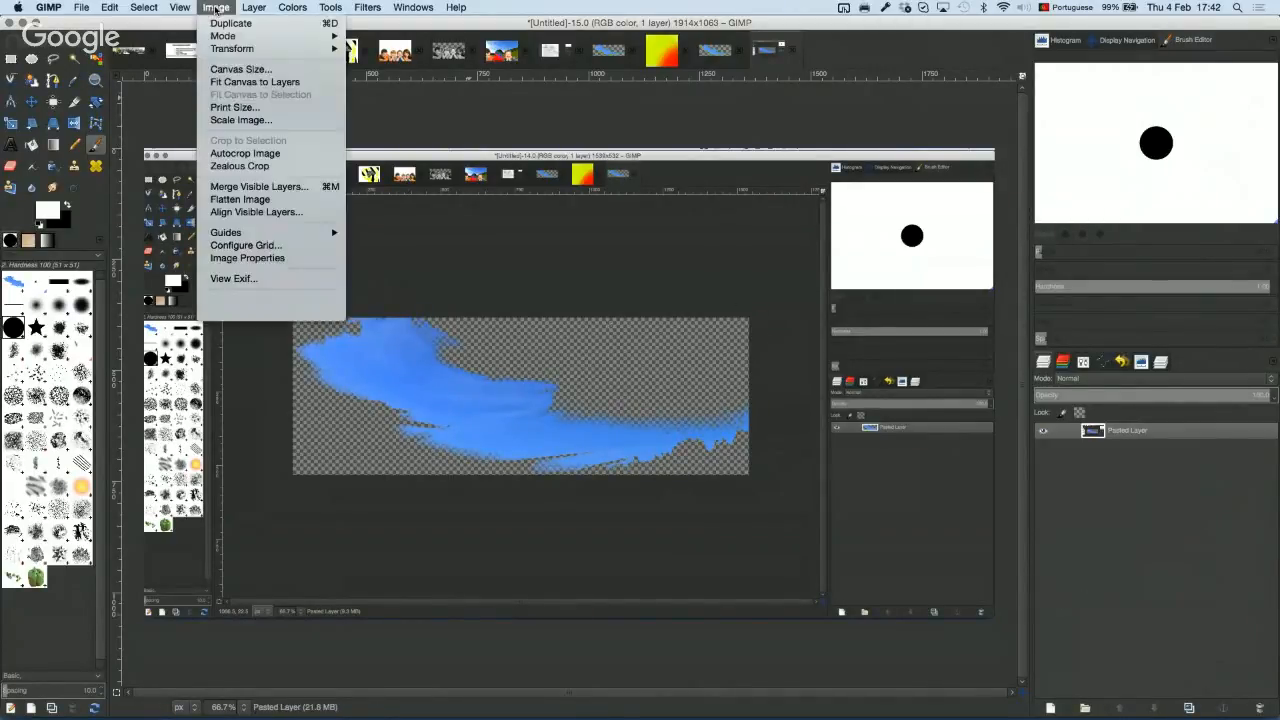
{"action": "left_click", "coordinate": [289, 121]}
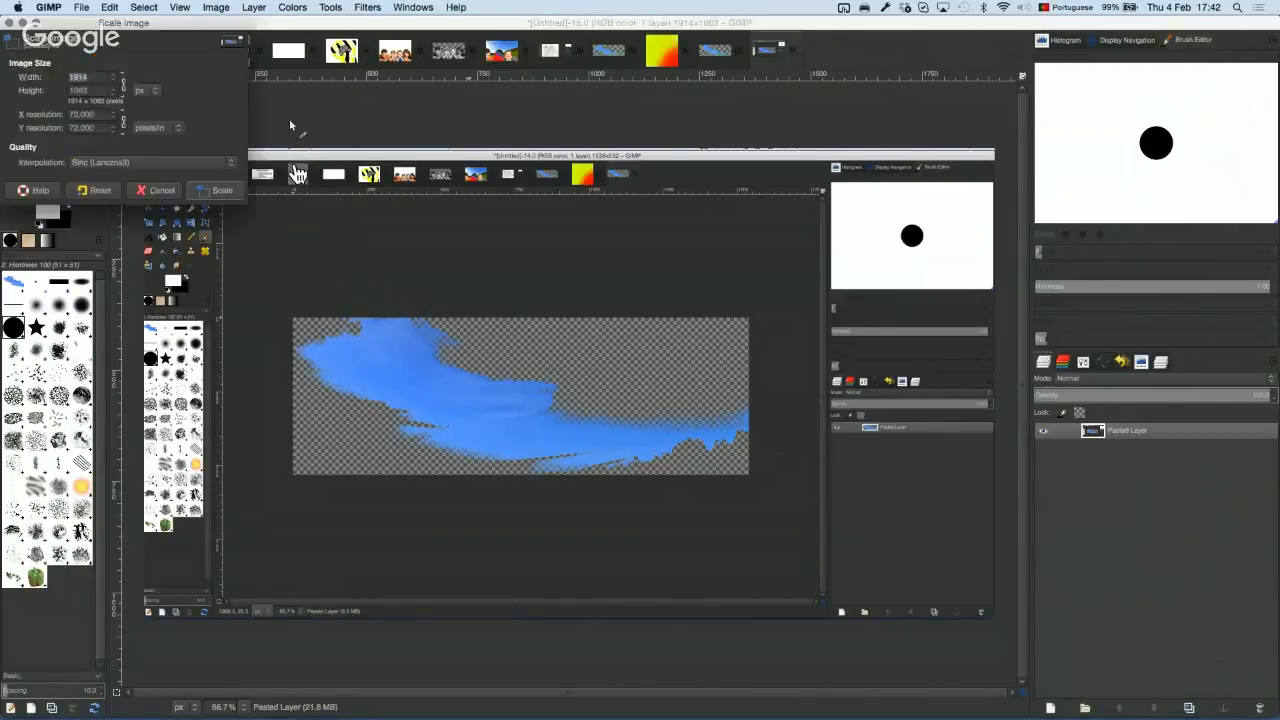
{"action": "type", "text": "900"}
{"action": "double_click", "coordinate": [100, 90]}
{"action": "type", "text": "500"}
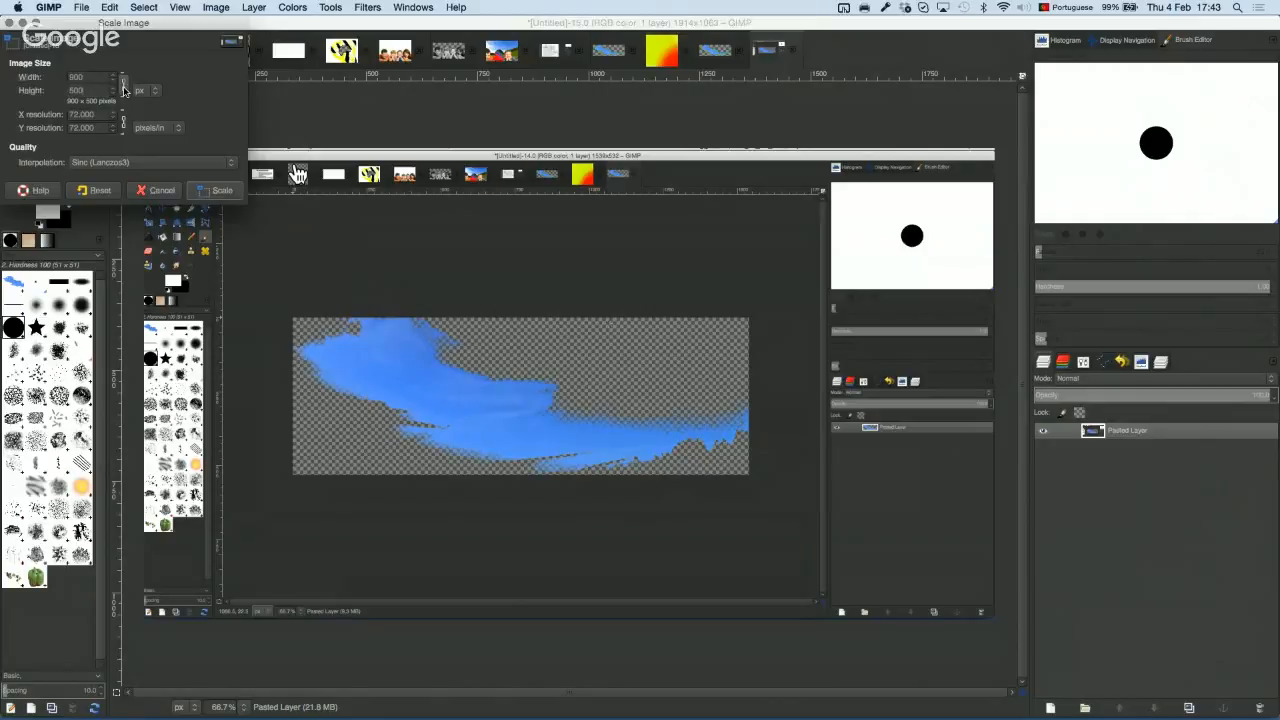
{"action": "left_click", "coordinate": [214, 190]}
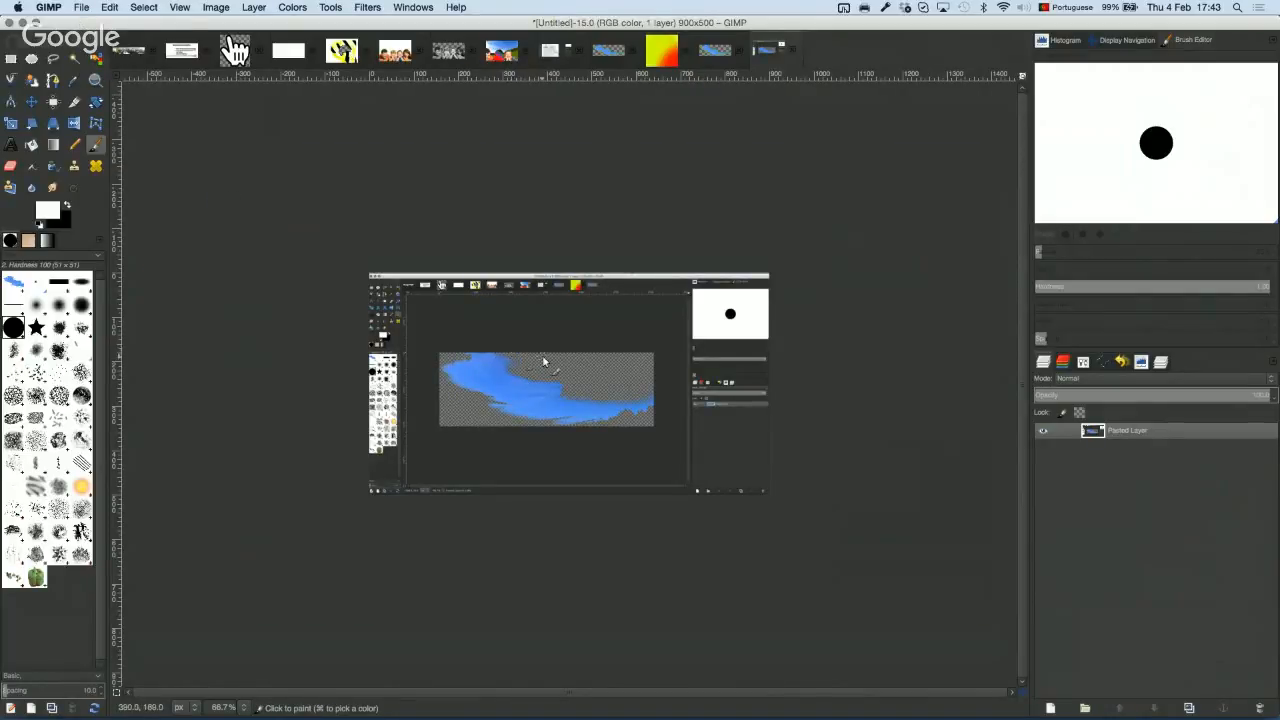
{"action": "scroll", "coordinate": [543, 358], "scroll_direction": "down", "scroll_amount": 2}
{"action": "scroll", "coordinate": [543, 358], "scroll_direction": "up", "scroll_amount": 2}
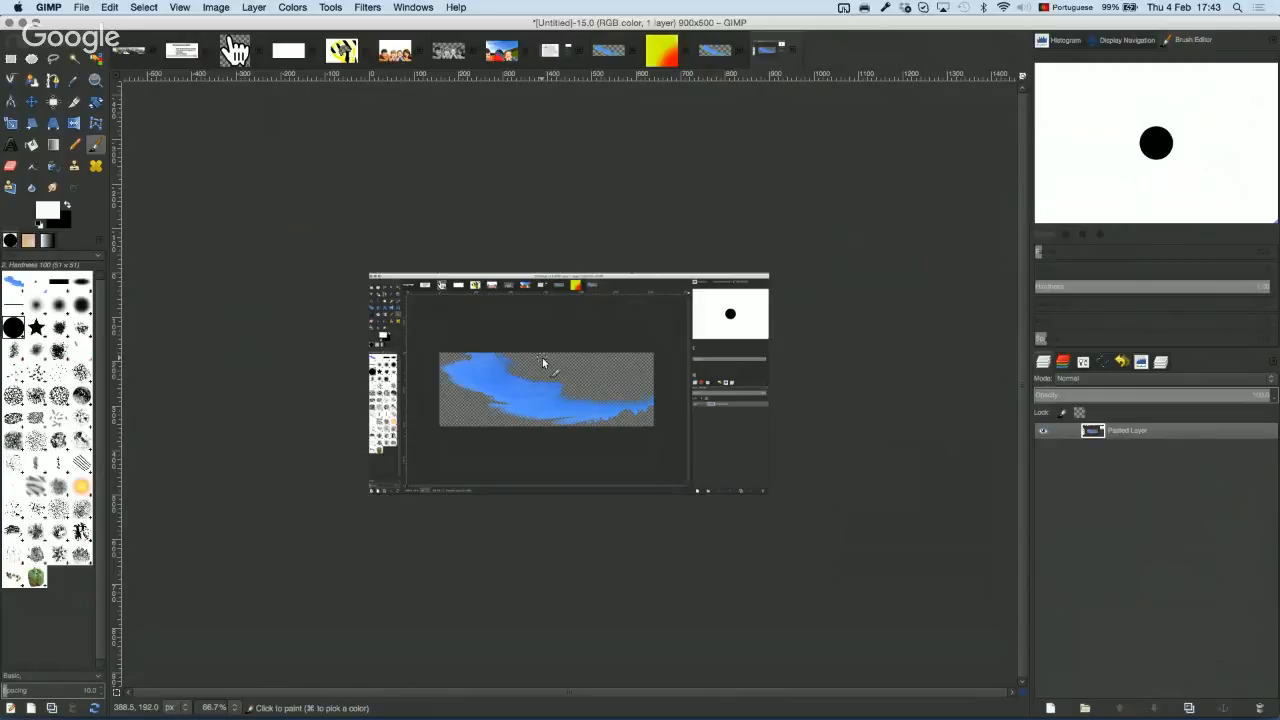
{"action": "scroll", "coordinate": [543, 362], "scroll_direction": "up", "scroll_amount": 1}
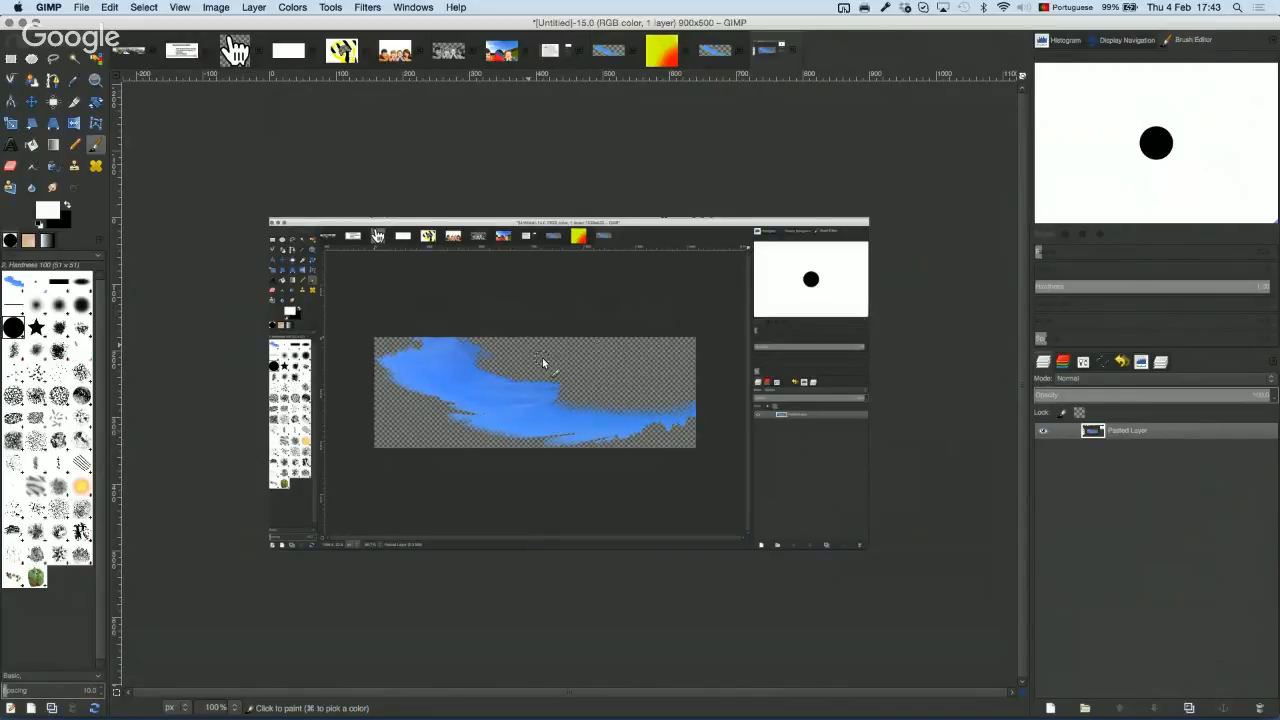
{"action": "scroll", "coordinate": [542, 357], "scroll_direction": "up", "scroll_amount": 8}
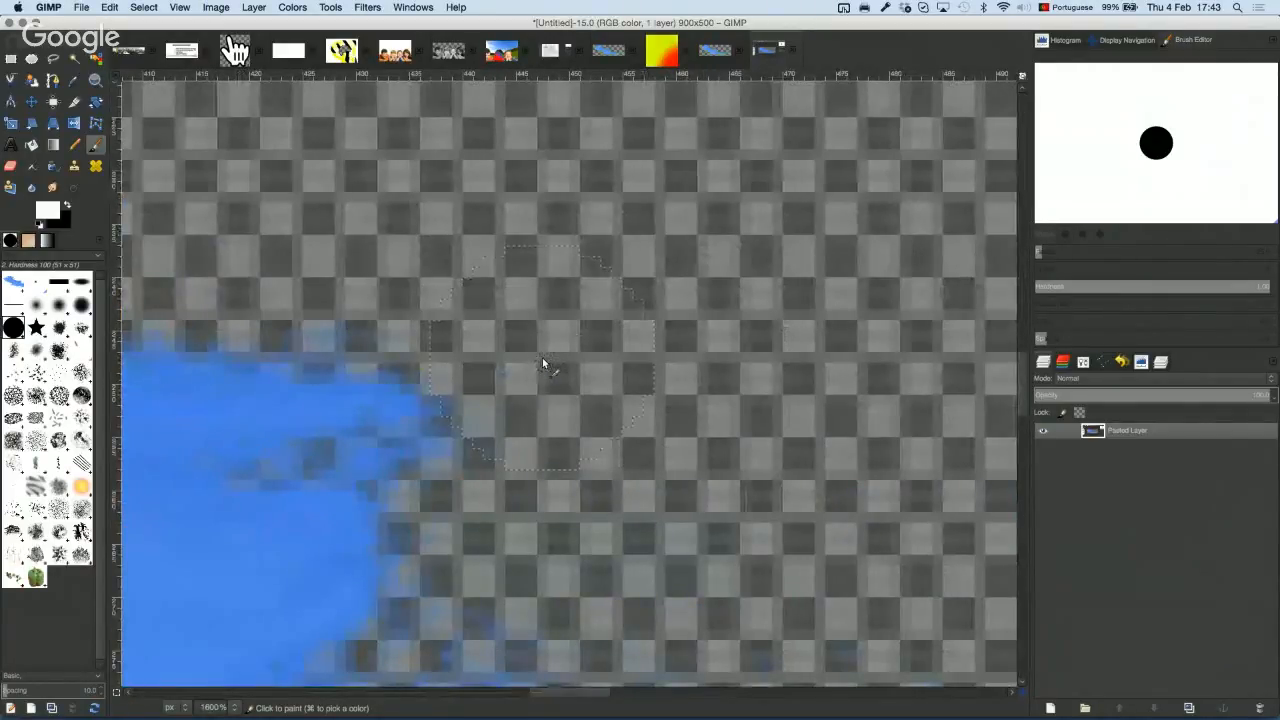
{"action": "scroll", "coordinate": [542, 362], "scroll_direction": "down", "scroll_amount": 8}
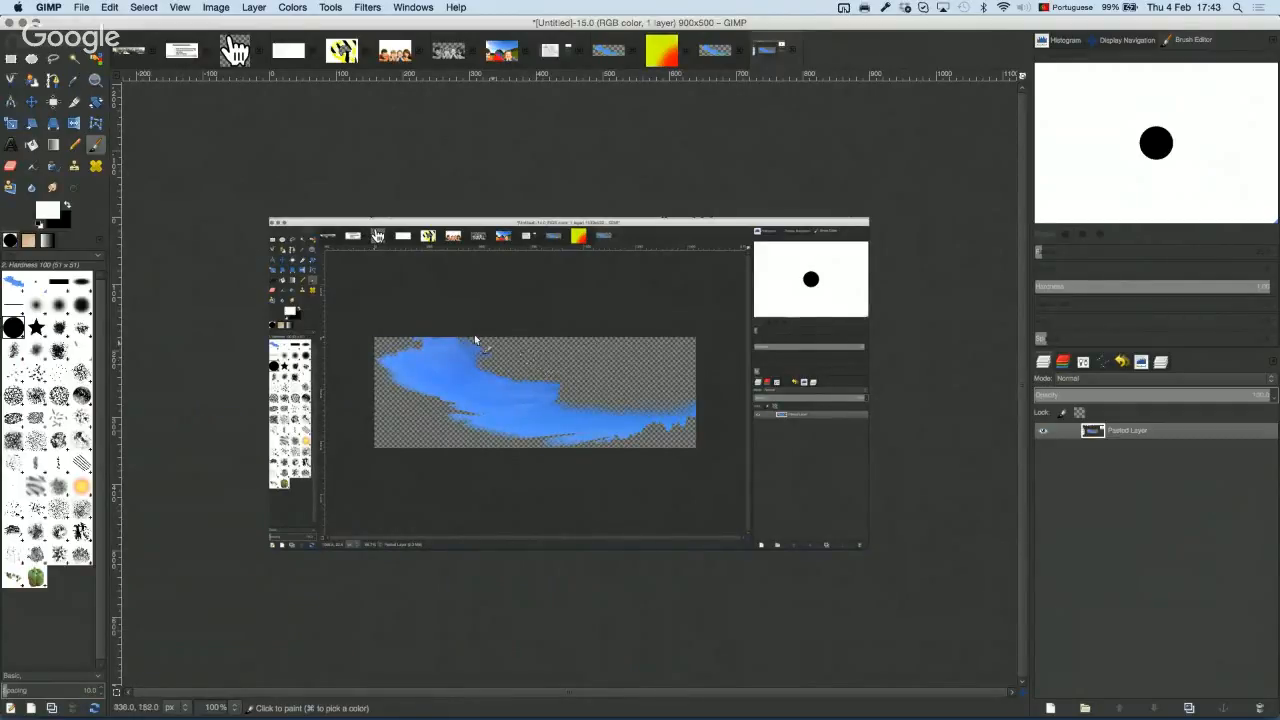
Step: Export the image as Untitled.jpg to the Desktop at JPEG quality 90
{"action": "left_click", "coordinate": [81, 7]}
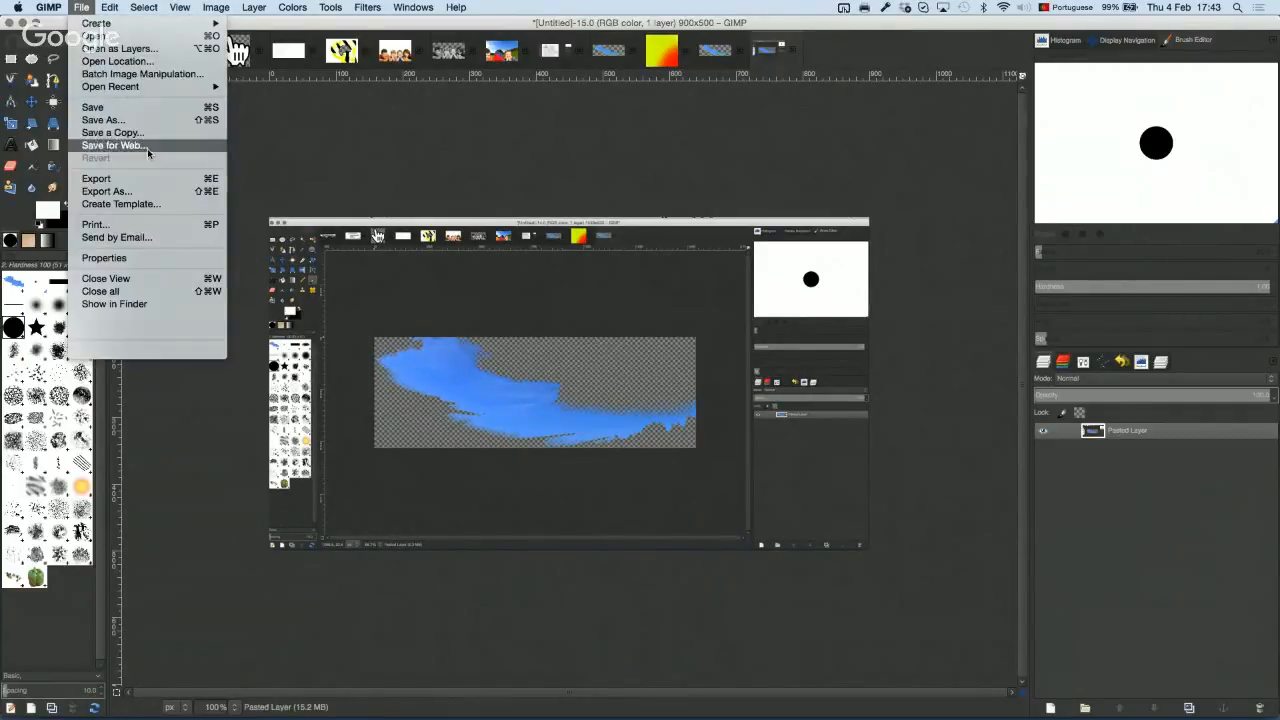
{"action": "left_click", "coordinate": [180, 191]}
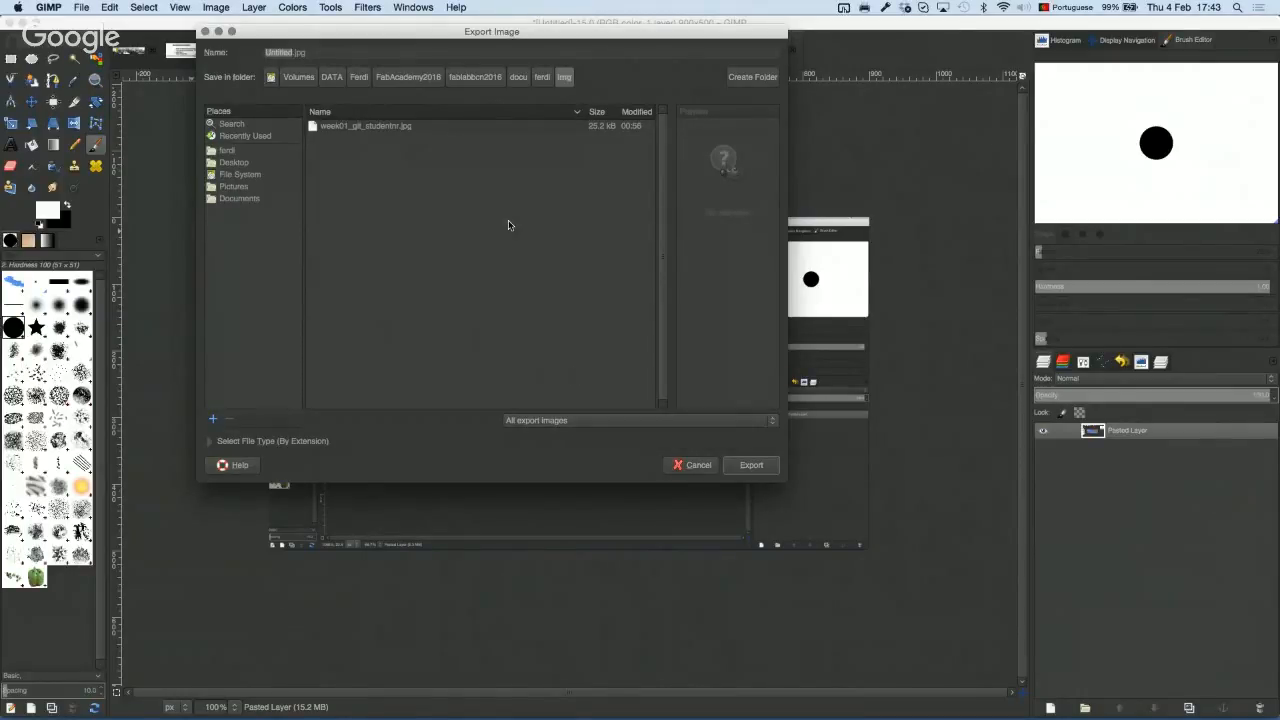
{"action": "left_click", "coordinate": [339, 53]}
{"action": "left_click", "coordinate": [234, 162]}
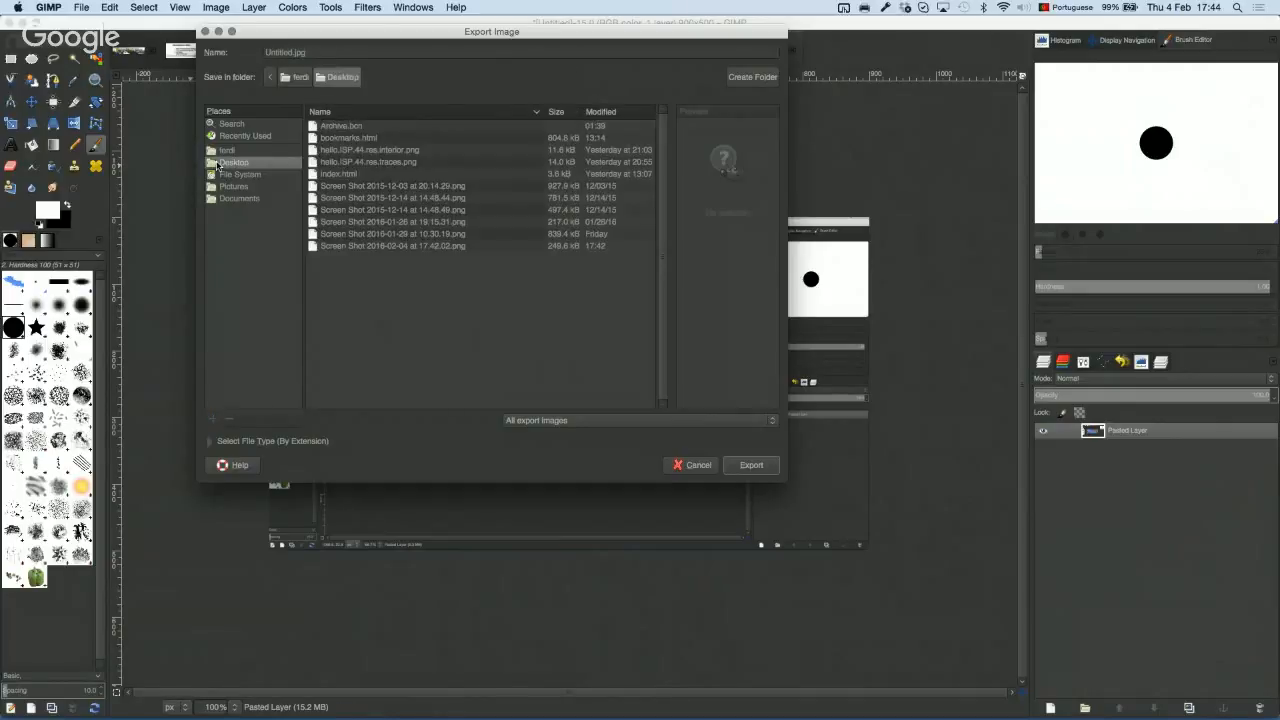
{"action": "left_click", "coordinate": [748, 468]}
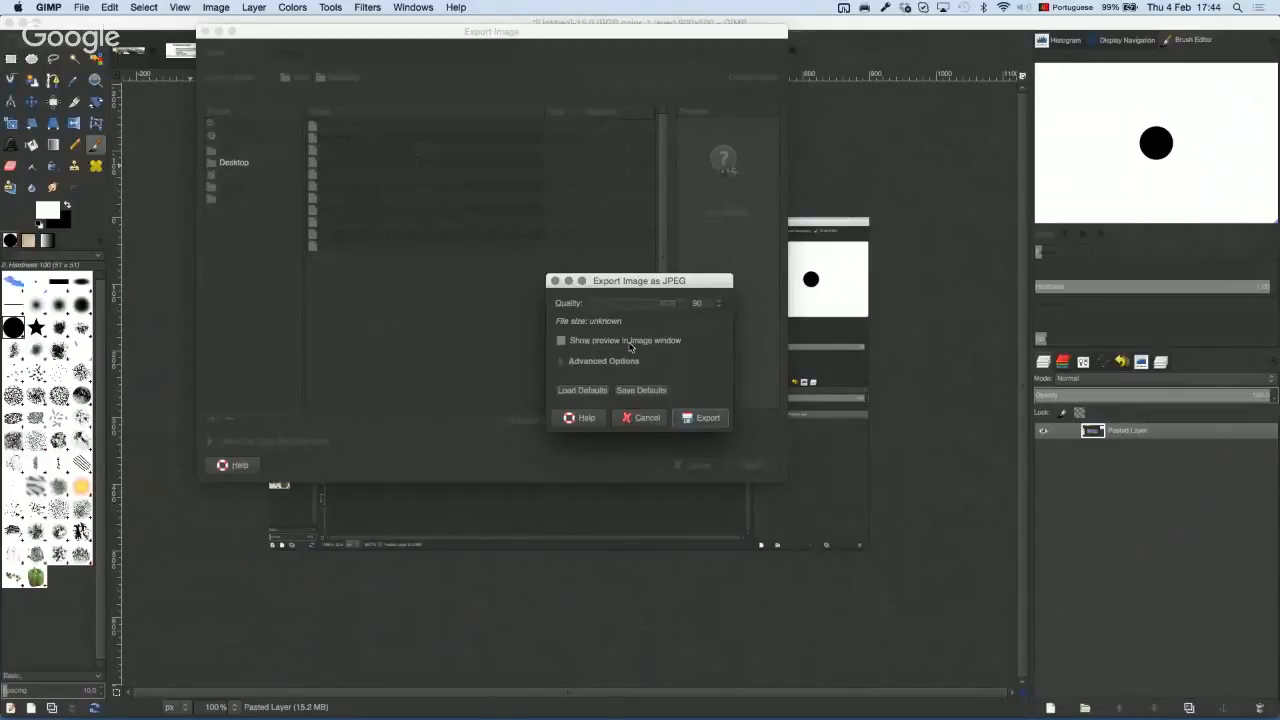
{"action": "left_click", "coordinate": [702, 419]}
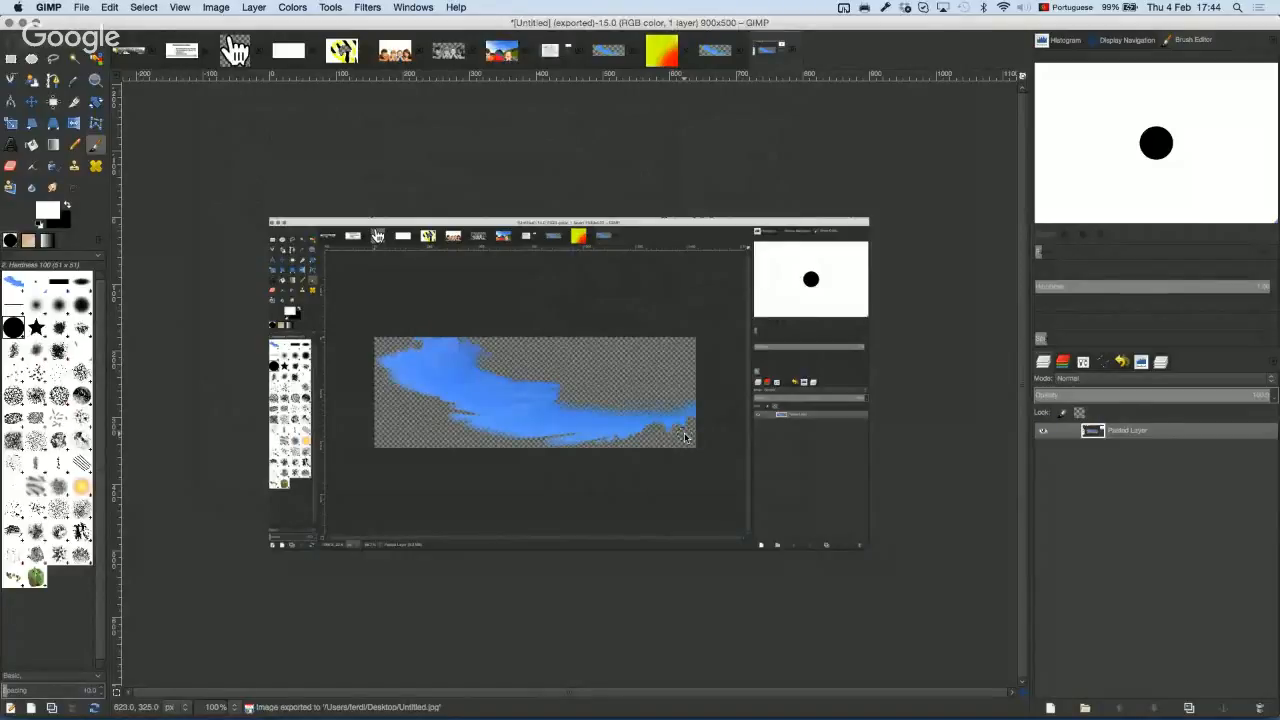
{"action": "left_click", "coordinate": [80, 7]}
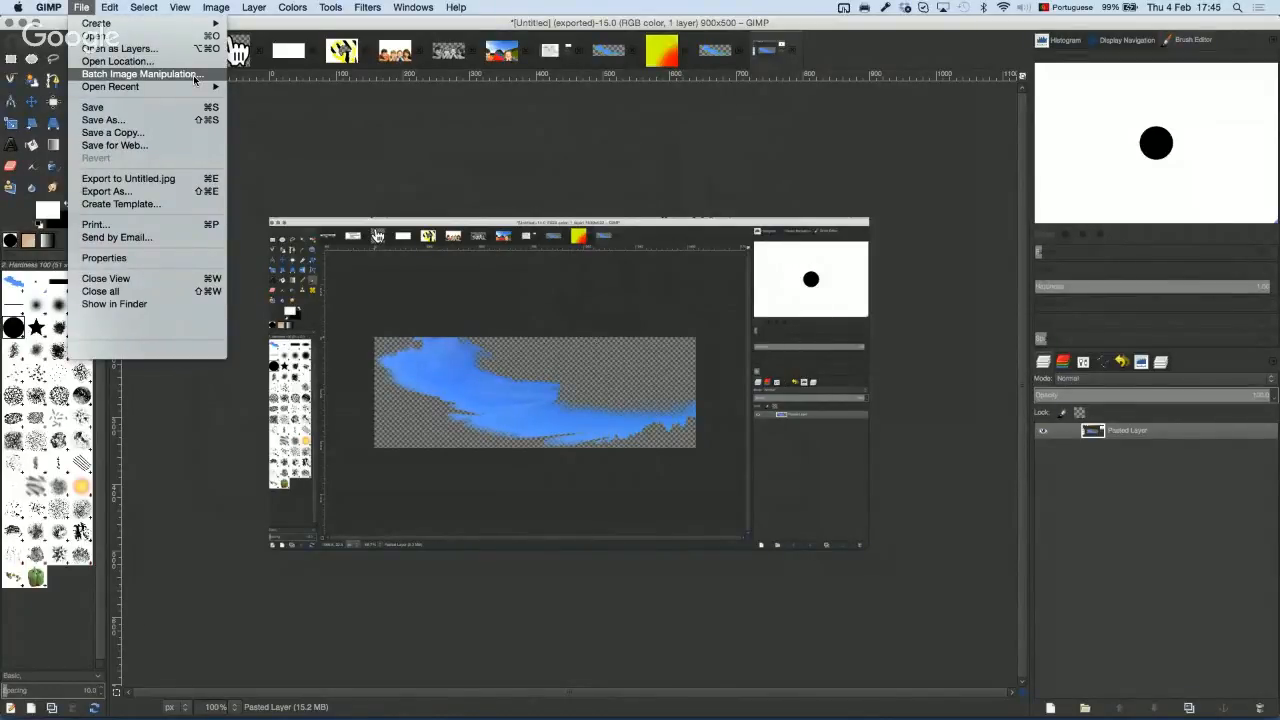
{"action": "key", "text": "super+Tab"}
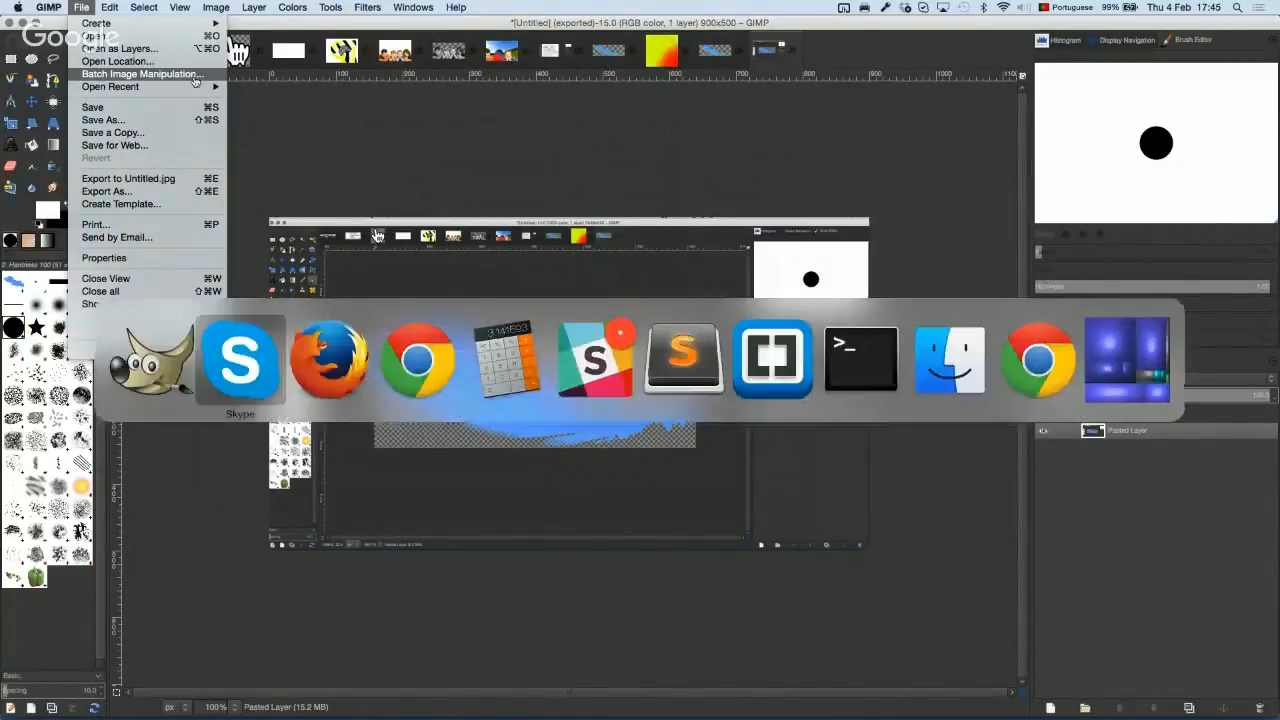
Step: Search Firefox for bimp and open the project website from its GIMP Plugin Registry page
{"action": "key", "text": "super+Tab"}
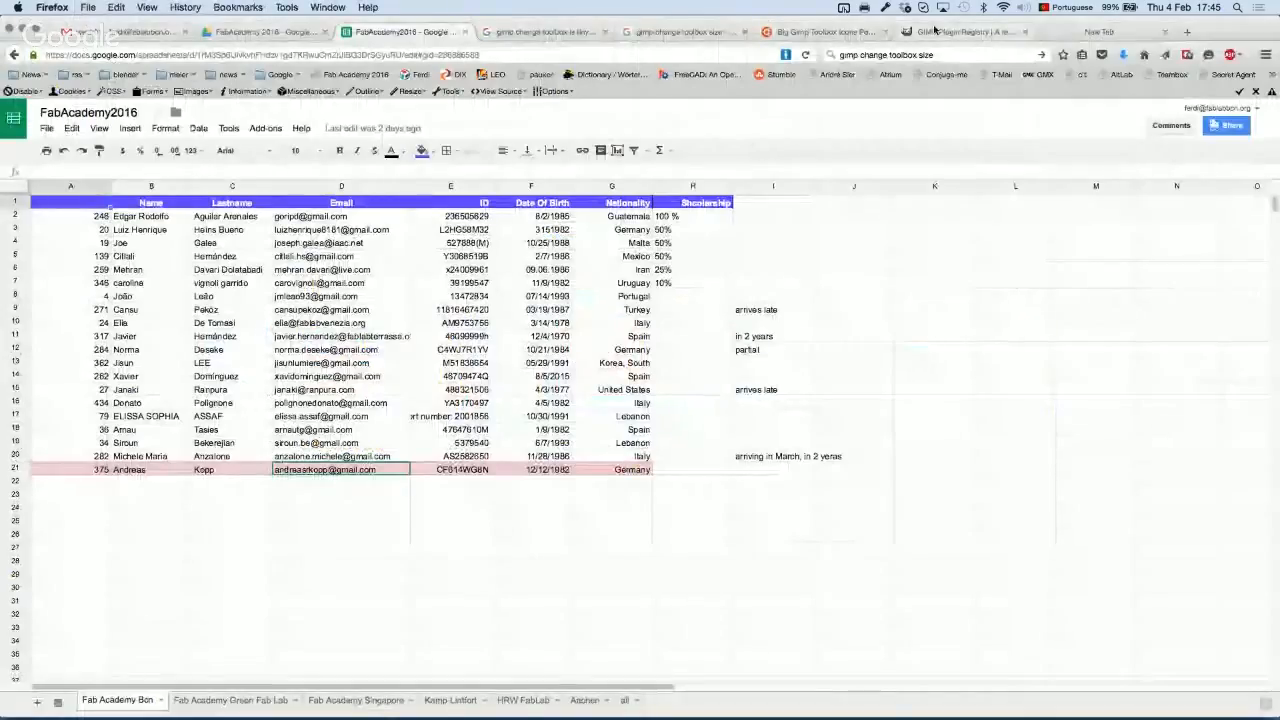
{"action": "left_click", "coordinate": [1099, 31]}
{"action": "type", "text": "bimp"}
{"action": "key", "text": "Return"}
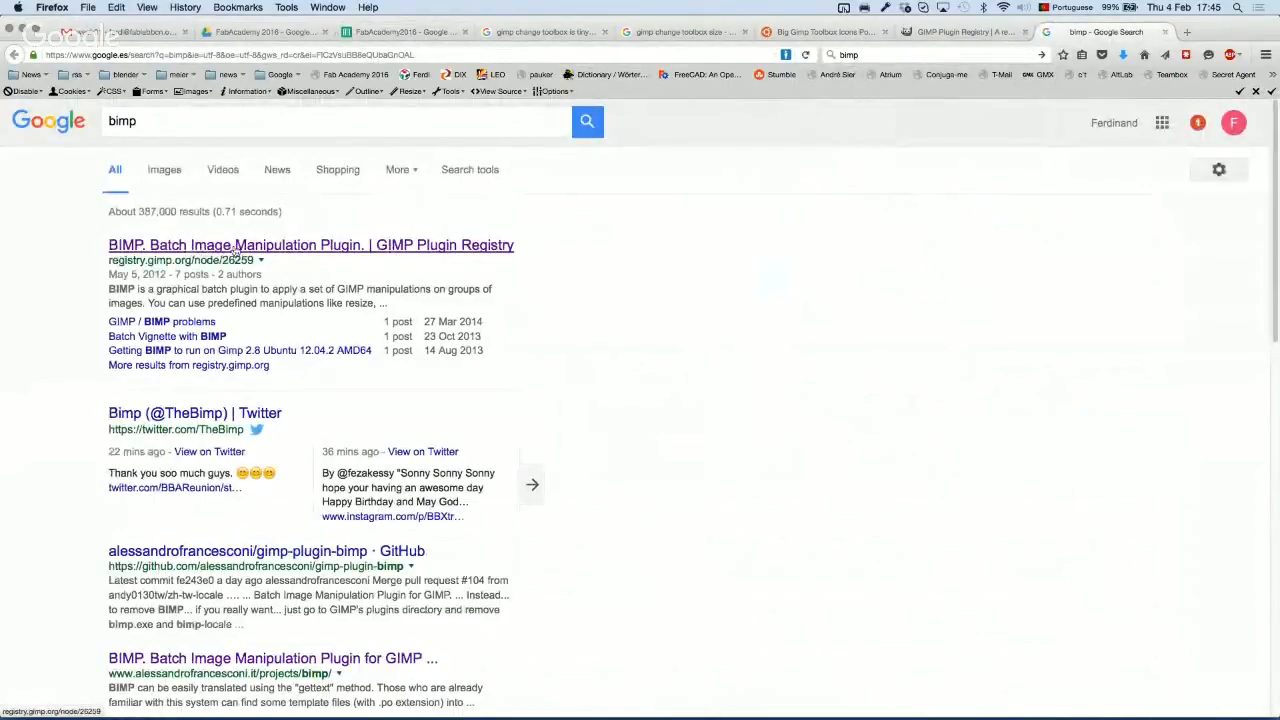
{"action": "left_click", "coordinate": [275, 248]}
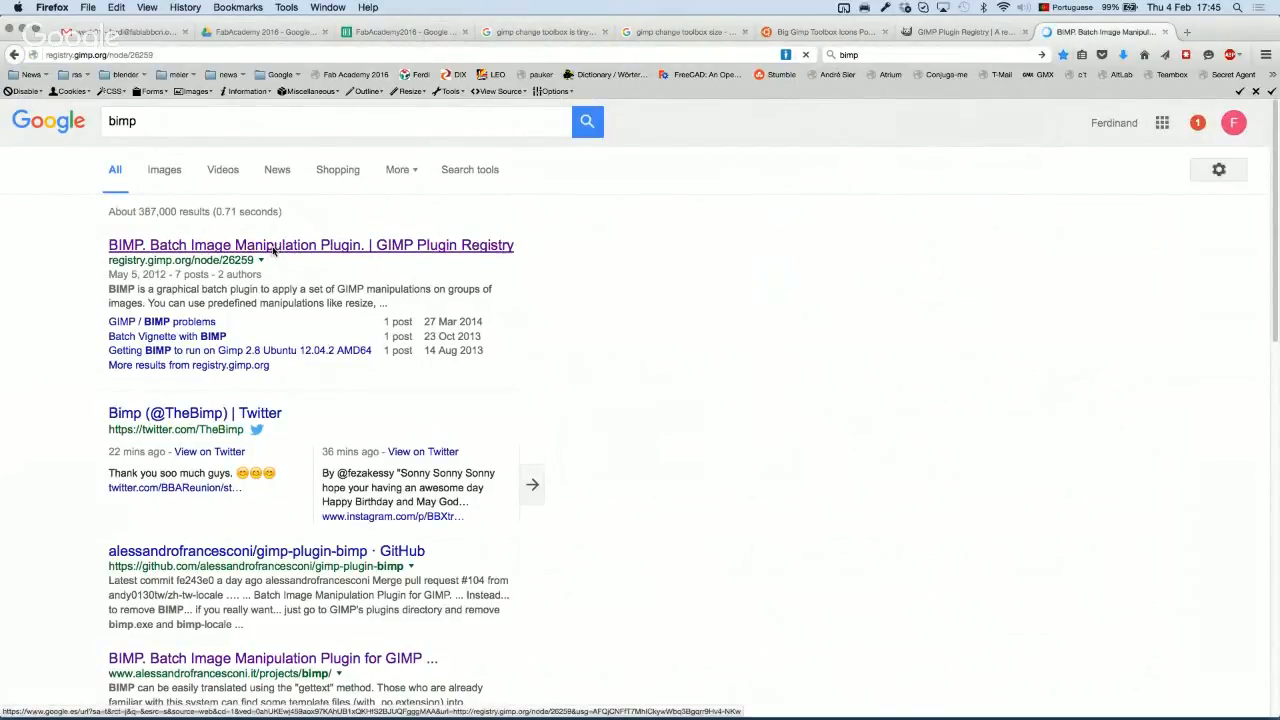
{"action": "scroll", "coordinate": [565, 482], "scroll_direction": "down", "scroll_amount": 8}
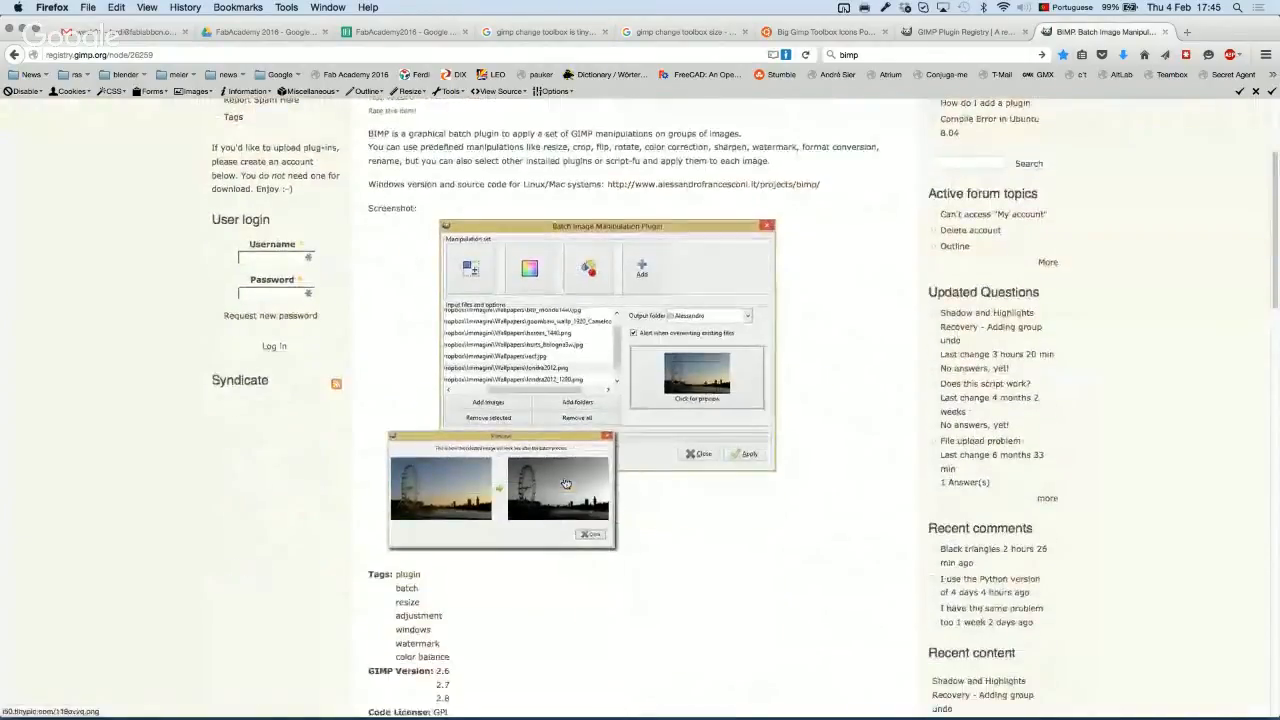
{"action": "scroll", "coordinate": [565, 482], "scroll_direction": "down", "scroll_amount": 1}
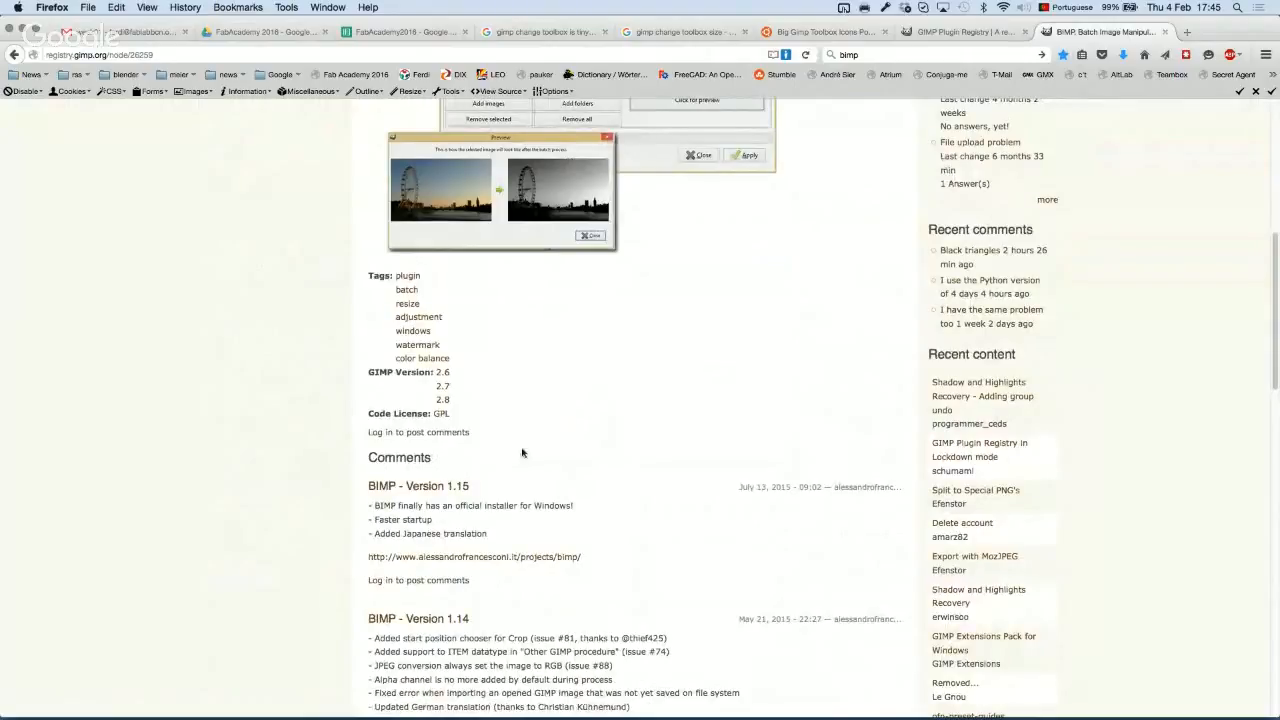
{"action": "scroll", "coordinate": [521, 451], "scroll_direction": "down", "scroll_amount": 1}
{"action": "scroll", "coordinate": [521, 451], "scroll_direction": "down", "scroll_amount": 4}
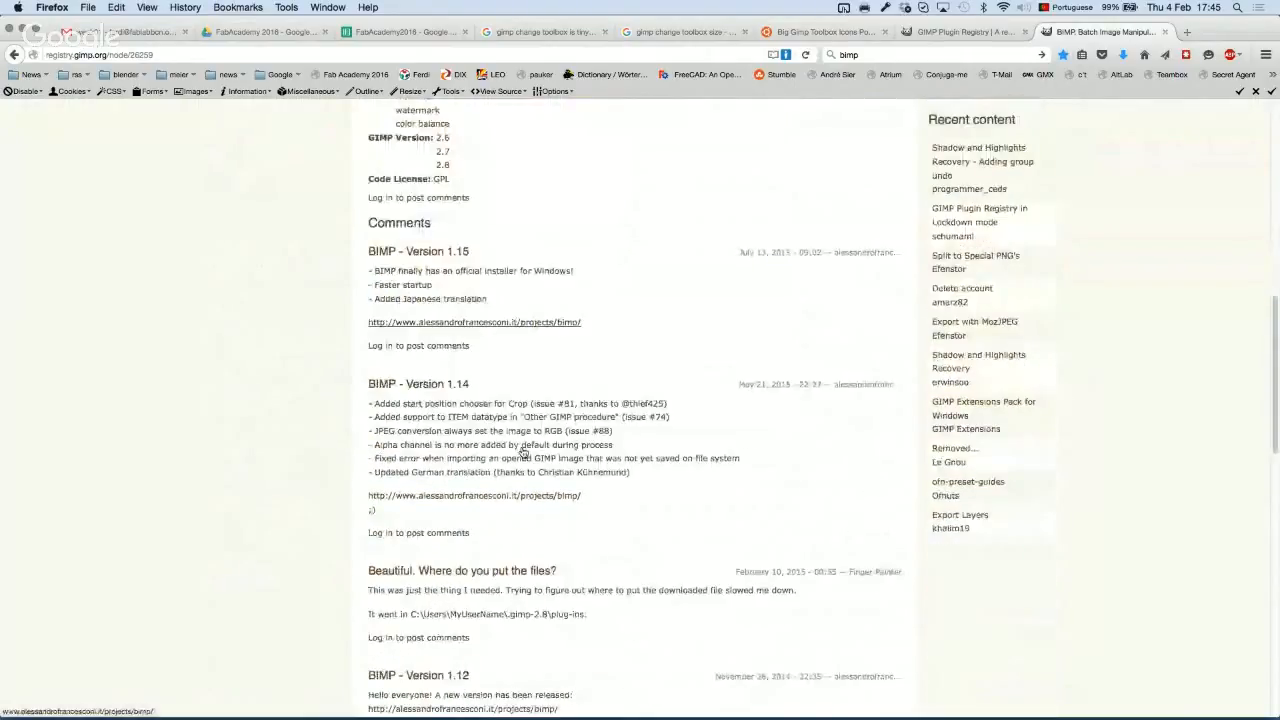
{"action": "scroll", "coordinate": [521, 451], "scroll_direction": "down", "scroll_amount": 4}
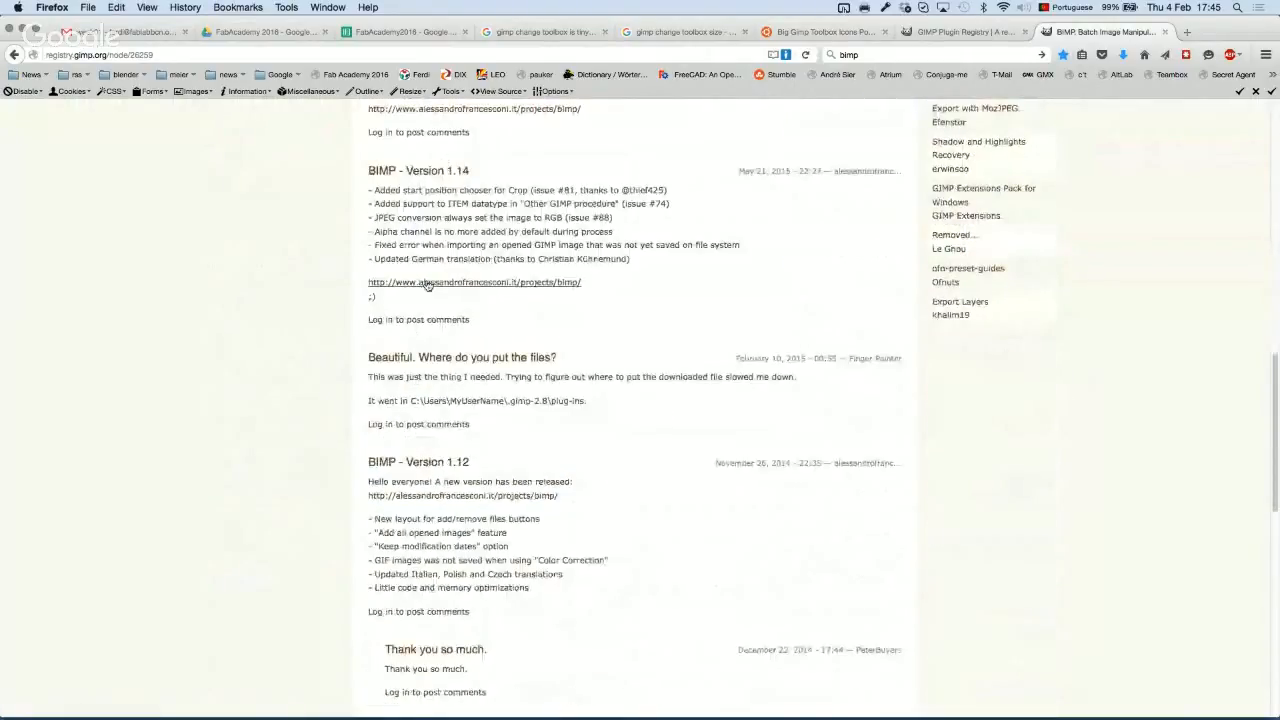
{"action": "left_click", "coordinate": [435, 284]}
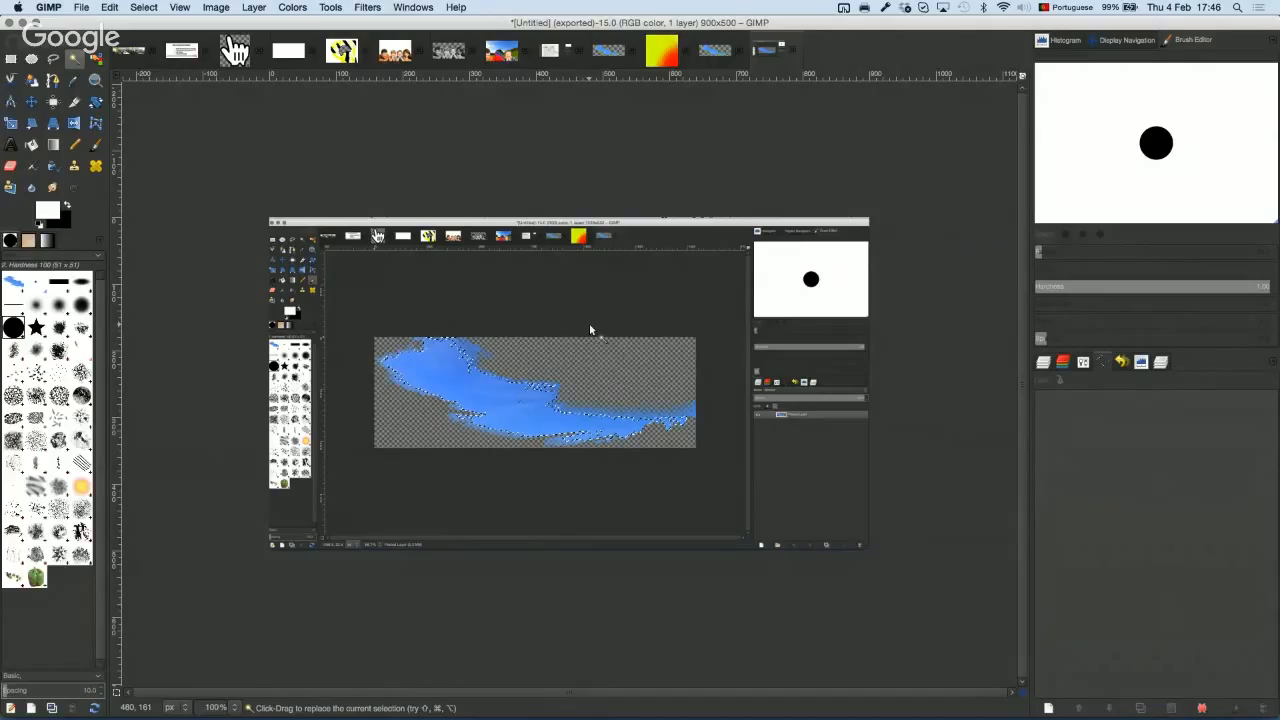
Step: Draw a looping curved path of several anchors across the screenshot image with the Paths tool
{"action": "left_click", "coordinate": [53, 80]}
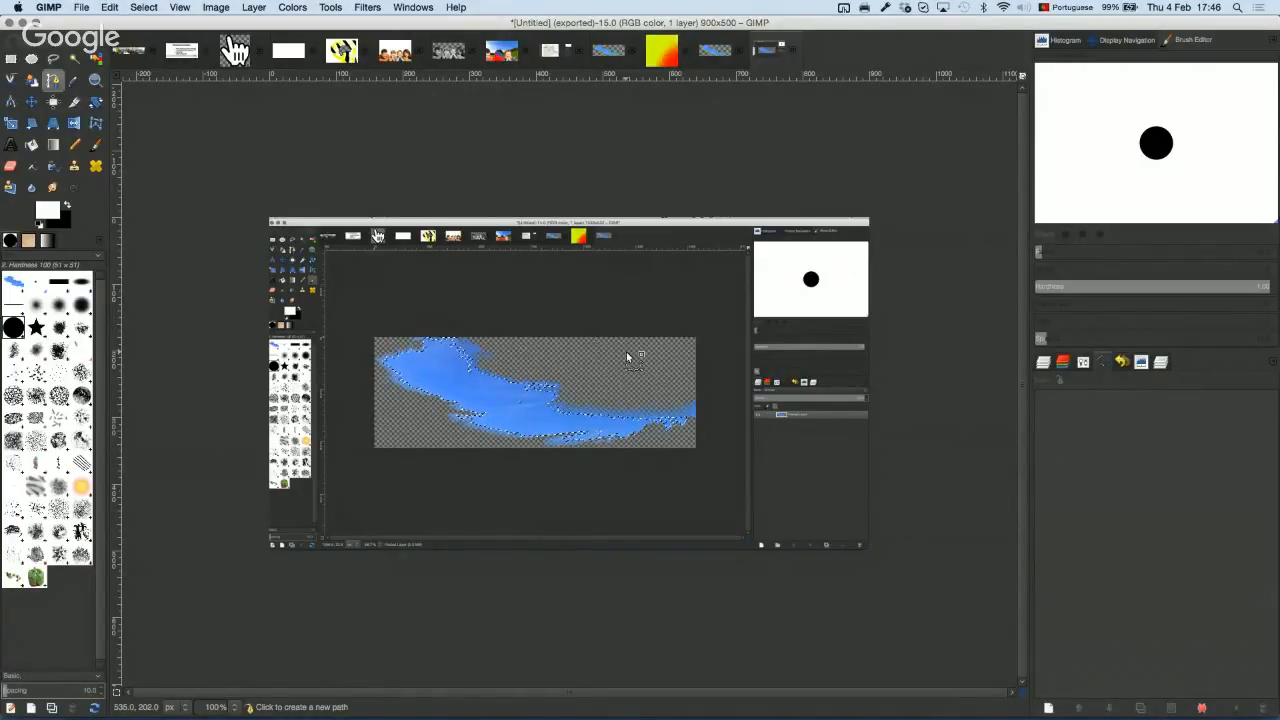
{"action": "left_click", "coordinate": [541, 355]}
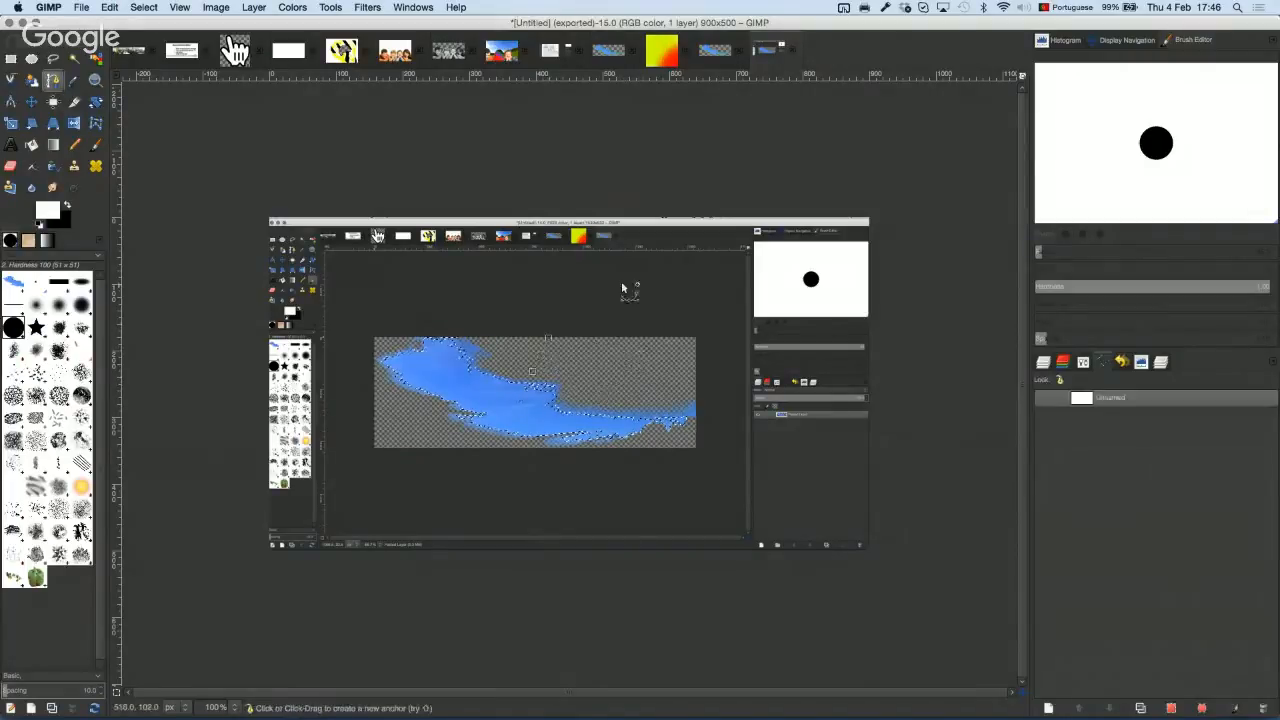
{"action": "left_click_drag", "start_coordinate": [627, 283], "coordinate": [649, 310]}
{"action": "left_click", "coordinate": [650, 336]}
{"action": "left_click_drag", "start_coordinate": [567, 360], "coordinate": [563, 378]}
{"action": "left_click", "coordinate": [609, 393]}
{"action": "left_click_drag", "start_coordinate": [687, 381], "coordinate": [687, 408]}
{"action": "left_click", "coordinate": [552, 440]}
{"action": "left_click", "coordinate": [457, 396]}
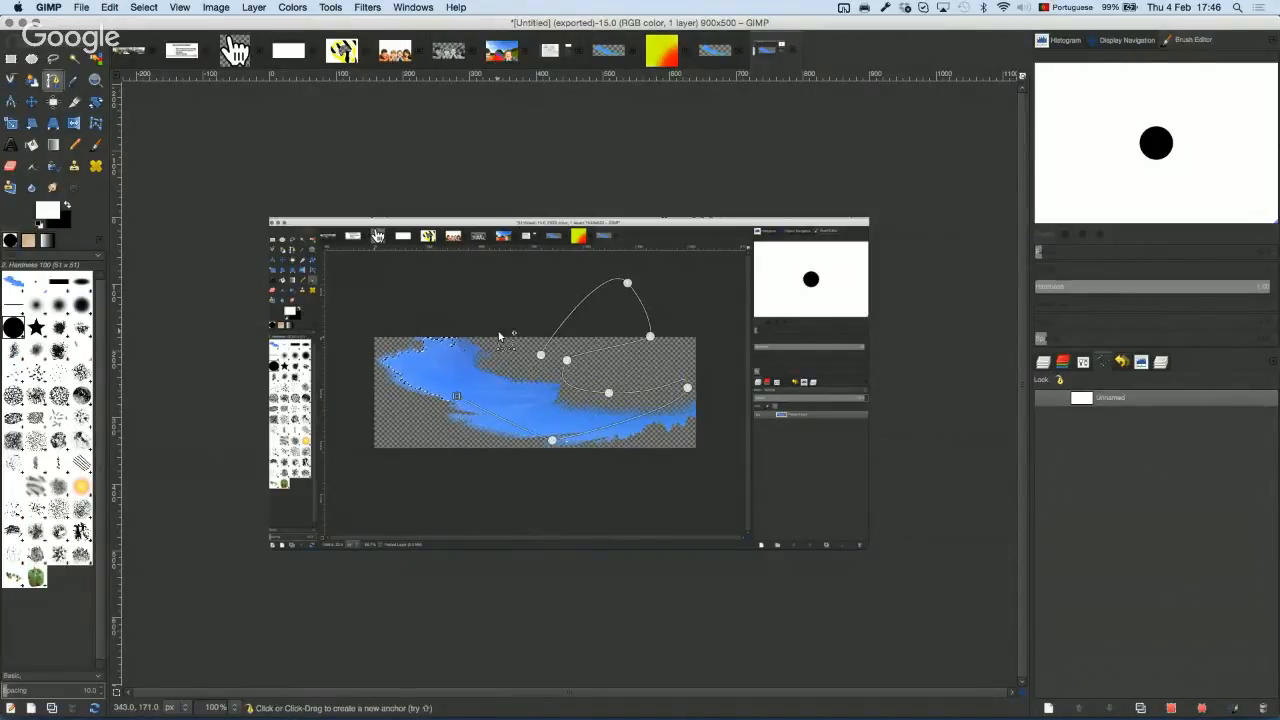
{"action": "left_click", "coordinate": [498, 331]}
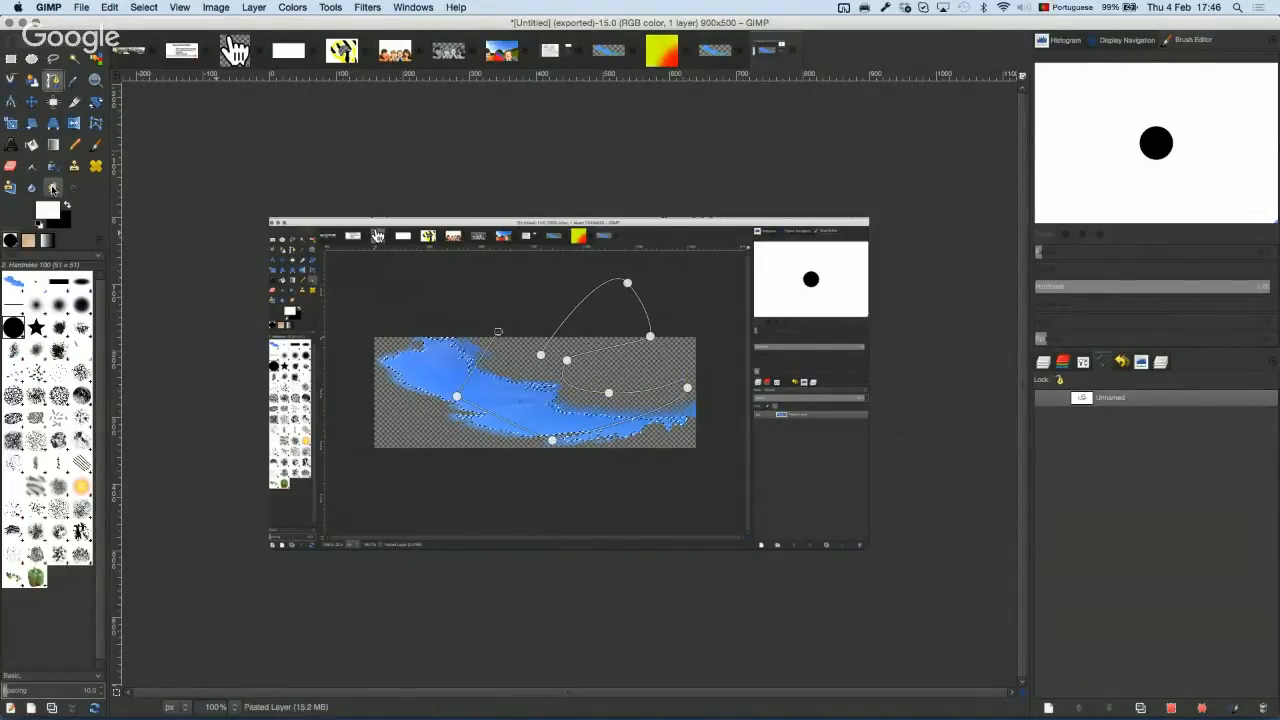
{"action": "mouse_move", "coordinate": [1030, 718]}
{"action": "mouse_move", "coordinate": [1278, 718]}
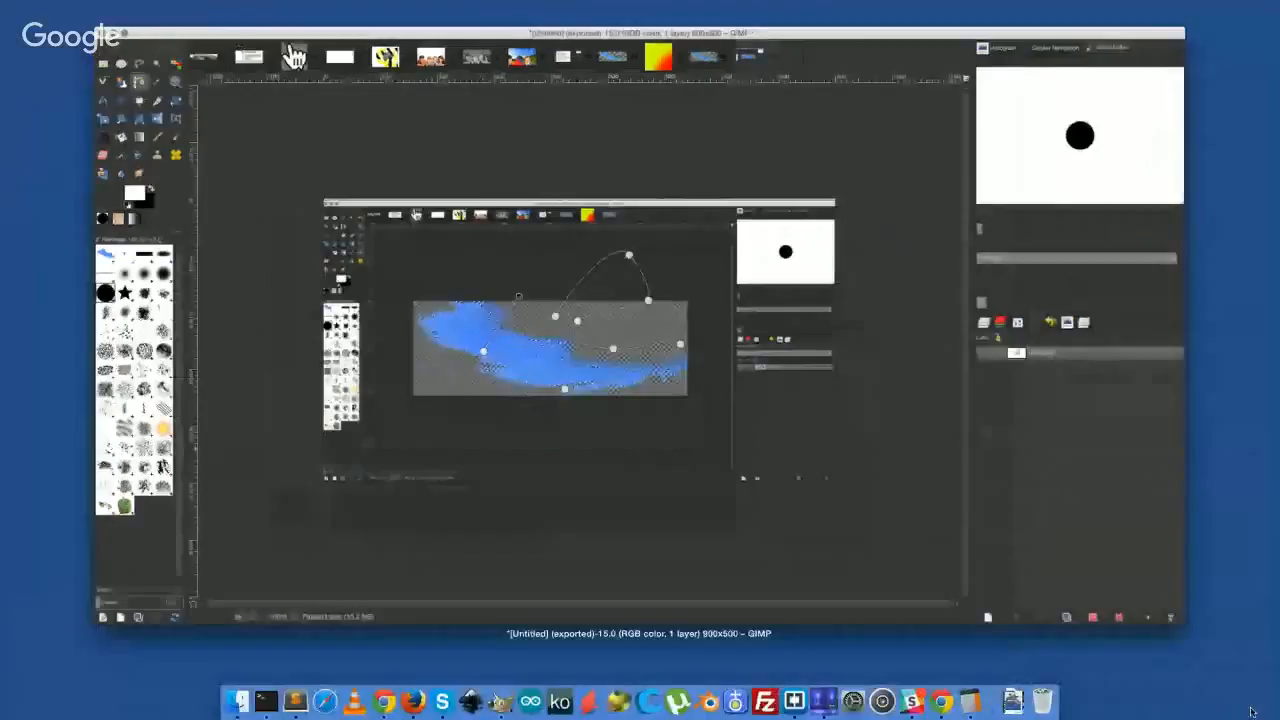
{"action": "left_click", "coordinate": [1134, 581]}
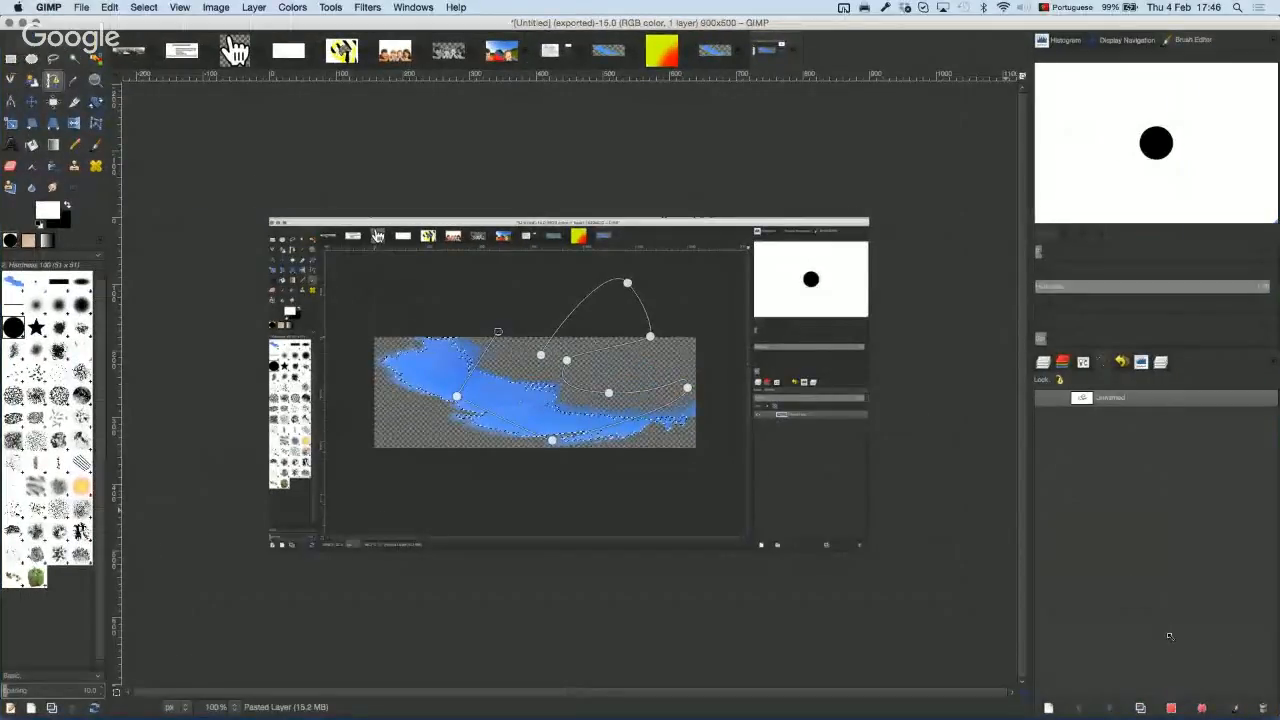
Step: Stroke the path with the current colour and clear the selection
{"action": "left_click", "coordinate": [1238, 705]}
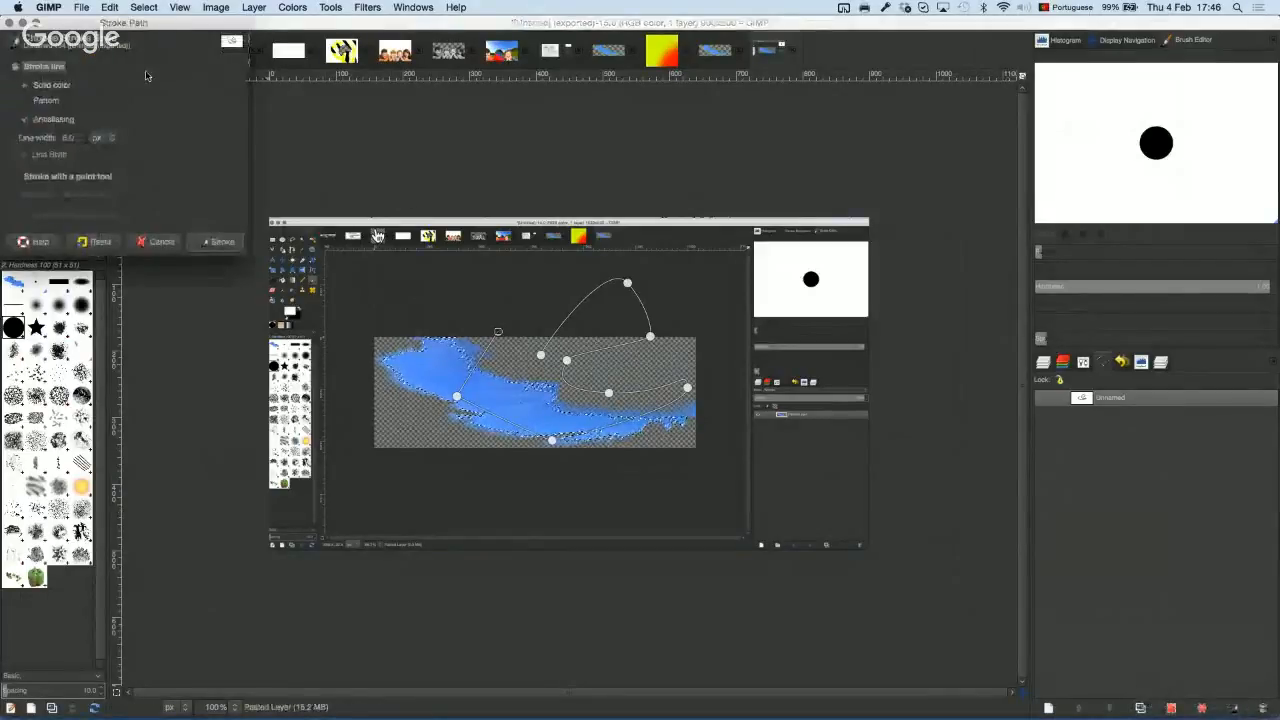
{"action": "left_click", "coordinate": [215, 244]}
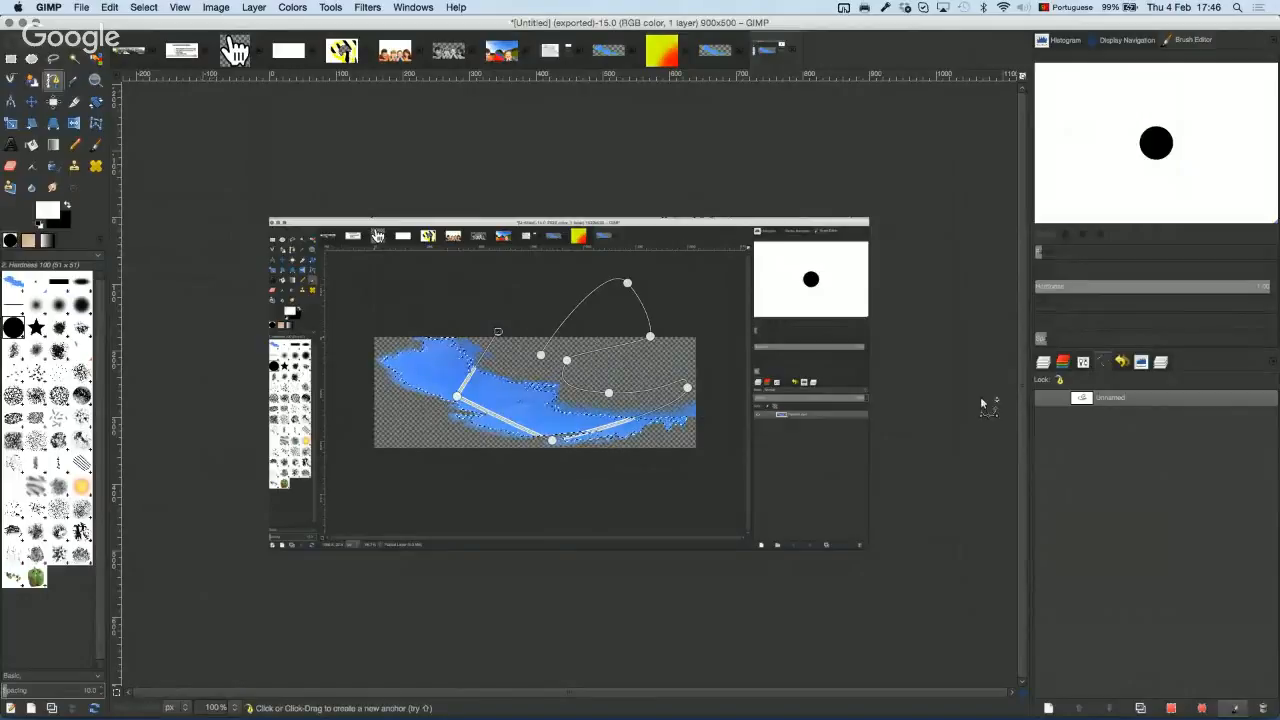
{"action": "key", "text": "super+shift+a"}
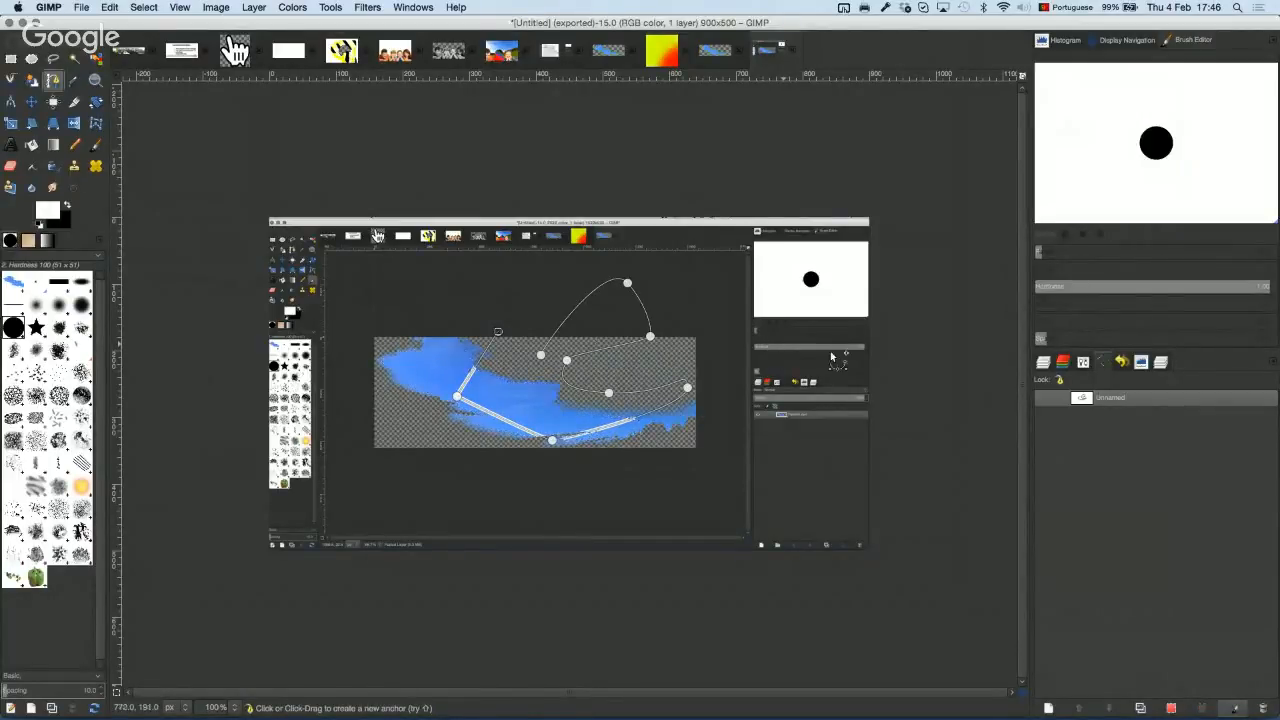
Step: Set the foreground colour to red and stroke the path again in red
{"action": "left_click", "coordinate": [49, 215]}
{"action": "left_click", "coordinate": [174, 163]}
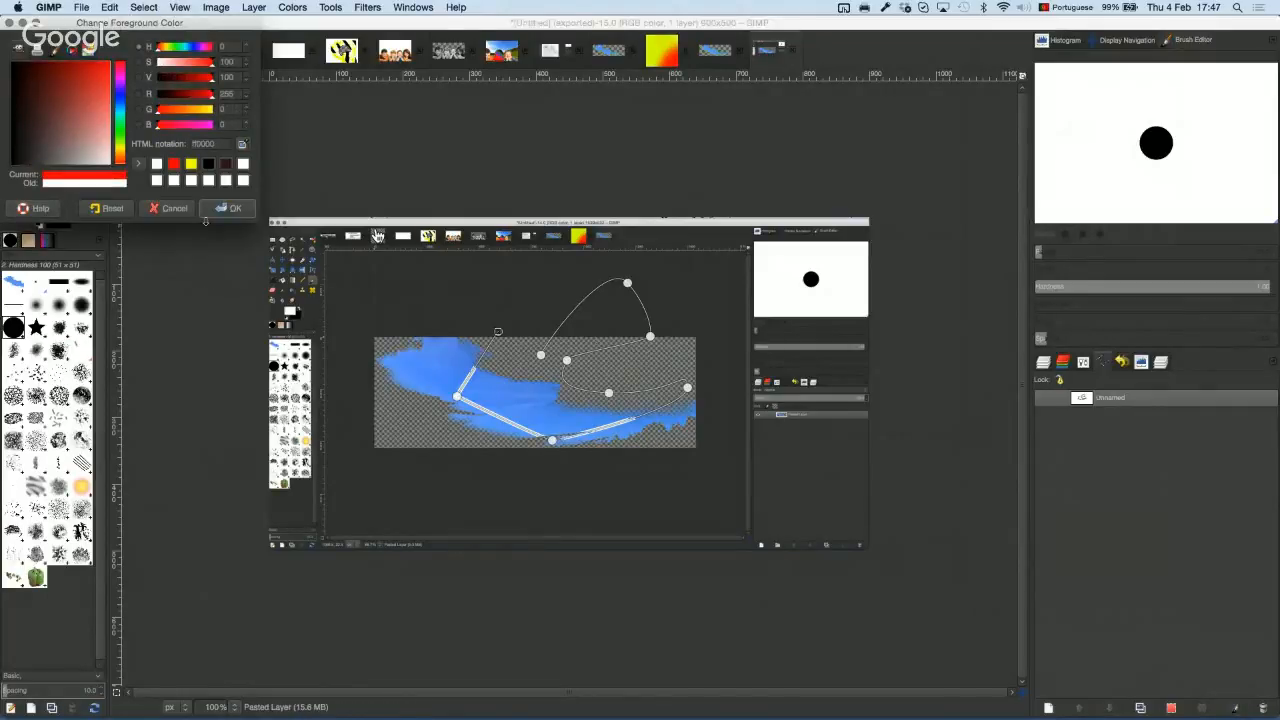
{"action": "left_click", "coordinate": [213, 212]}
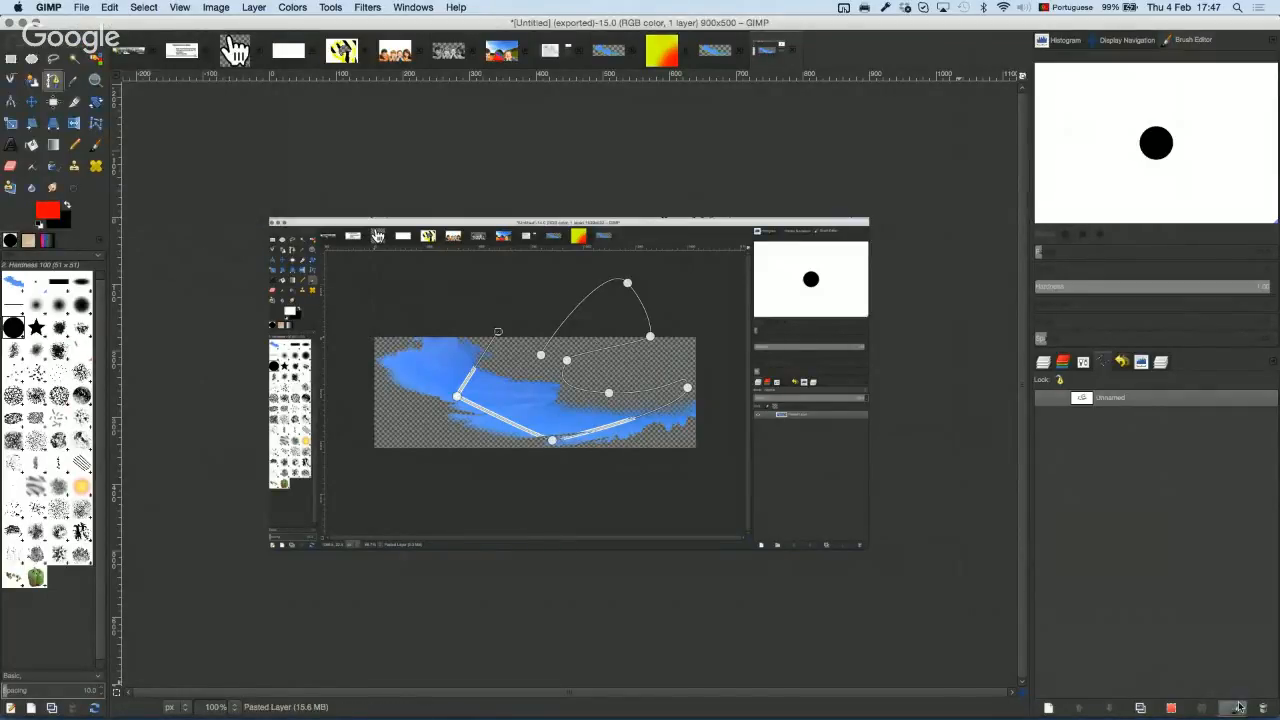
{"action": "left_click", "coordinate": [1236, 708]}
{"action": "left_click", "coordinate": [214, 245]}
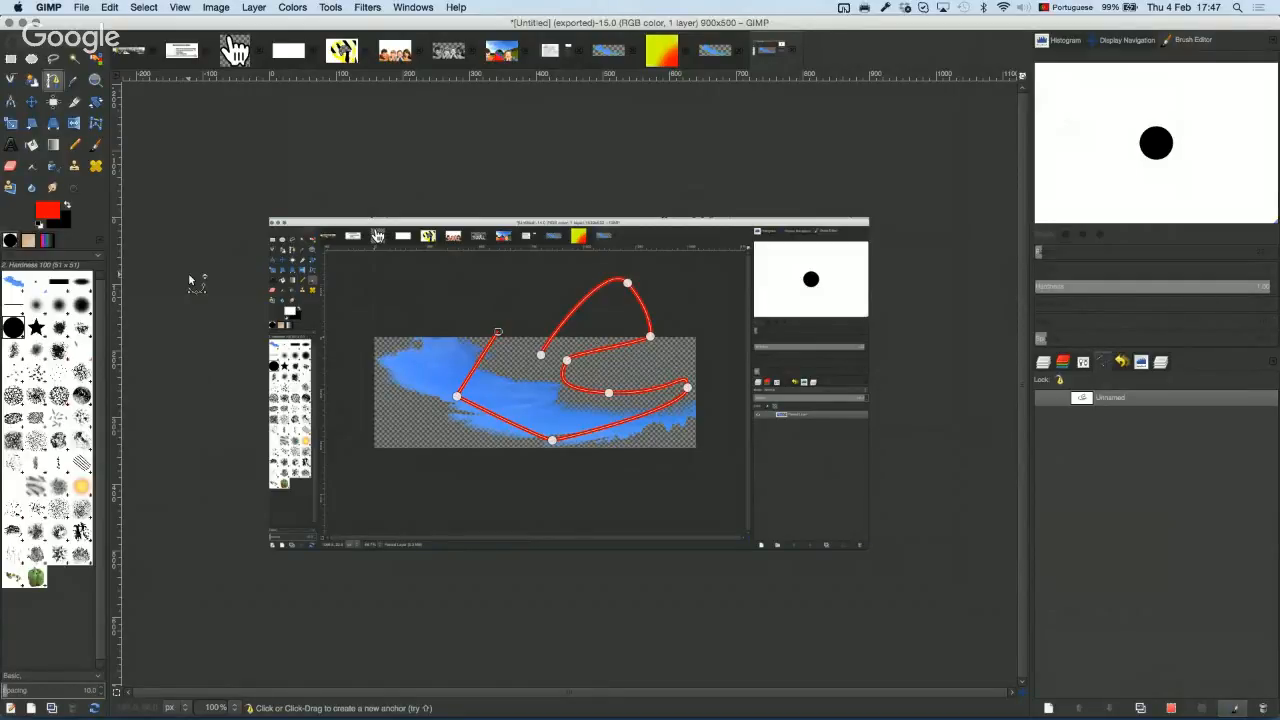
{"action": "left_click", "coordinate": [53, 123]}
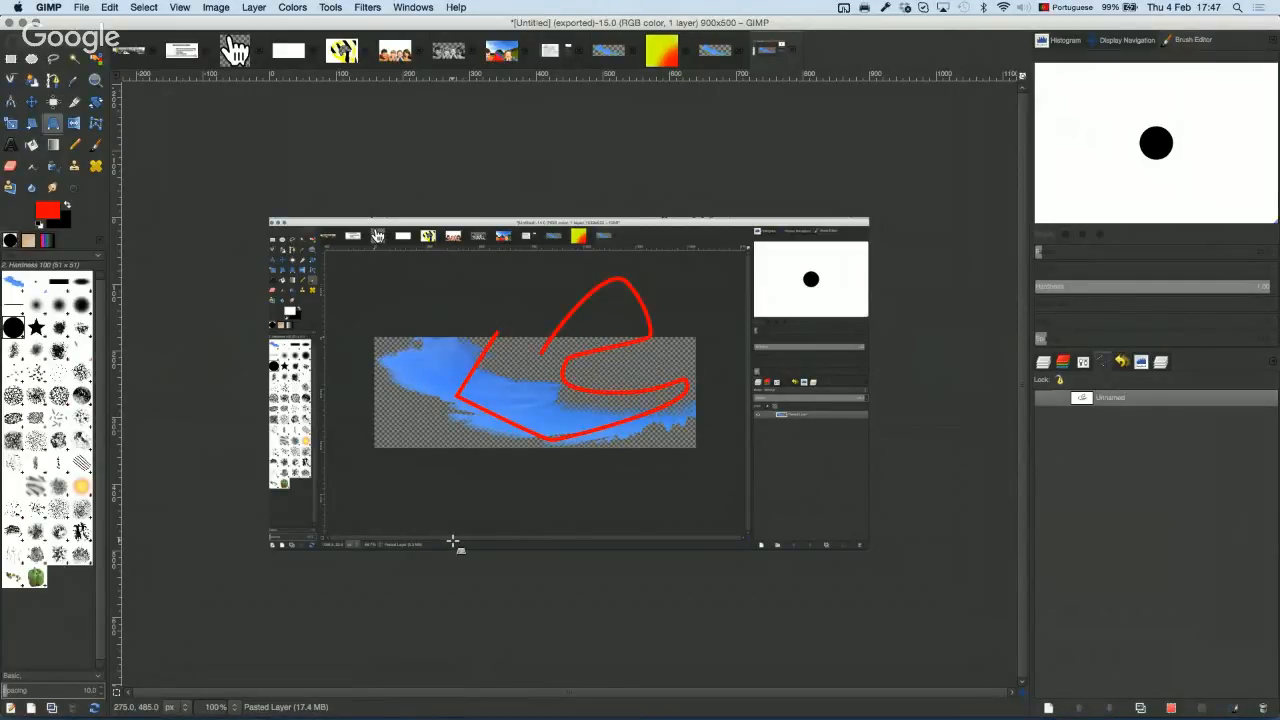
{"action": "key", "text": "super+Tab"}
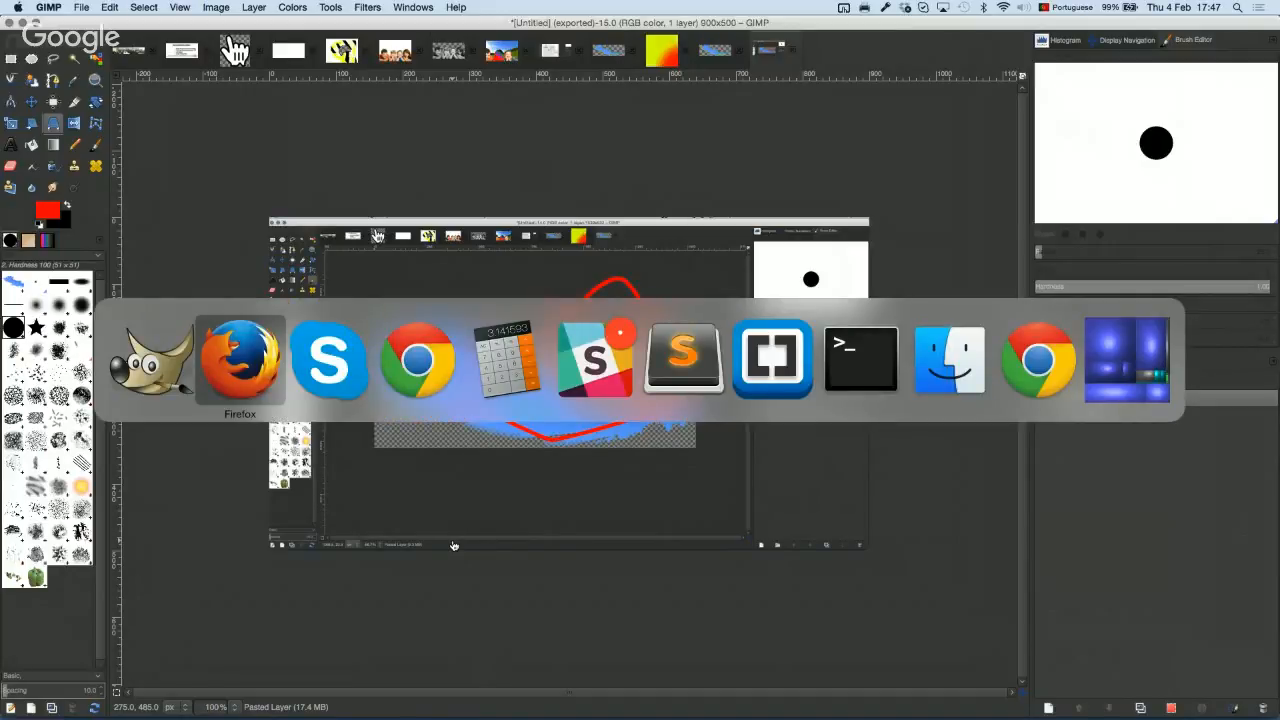
Step: Open the students > 20 > media folder in Finder, then return to GIMP
{"action": "key", "text": "super+Tab"}
{"action": "key", "text": "super+Tab"}
{"action": "key", "text": "super+Tab"}
{"action": "key", "text": "super+Tab"}
{"action": "key", "text": "super+Tab"}
{"action": "key", "text": "super+Tab"}
{"action": "key", "text": "super+Tab"}
{"action": "key", "text": "super+Tab"}
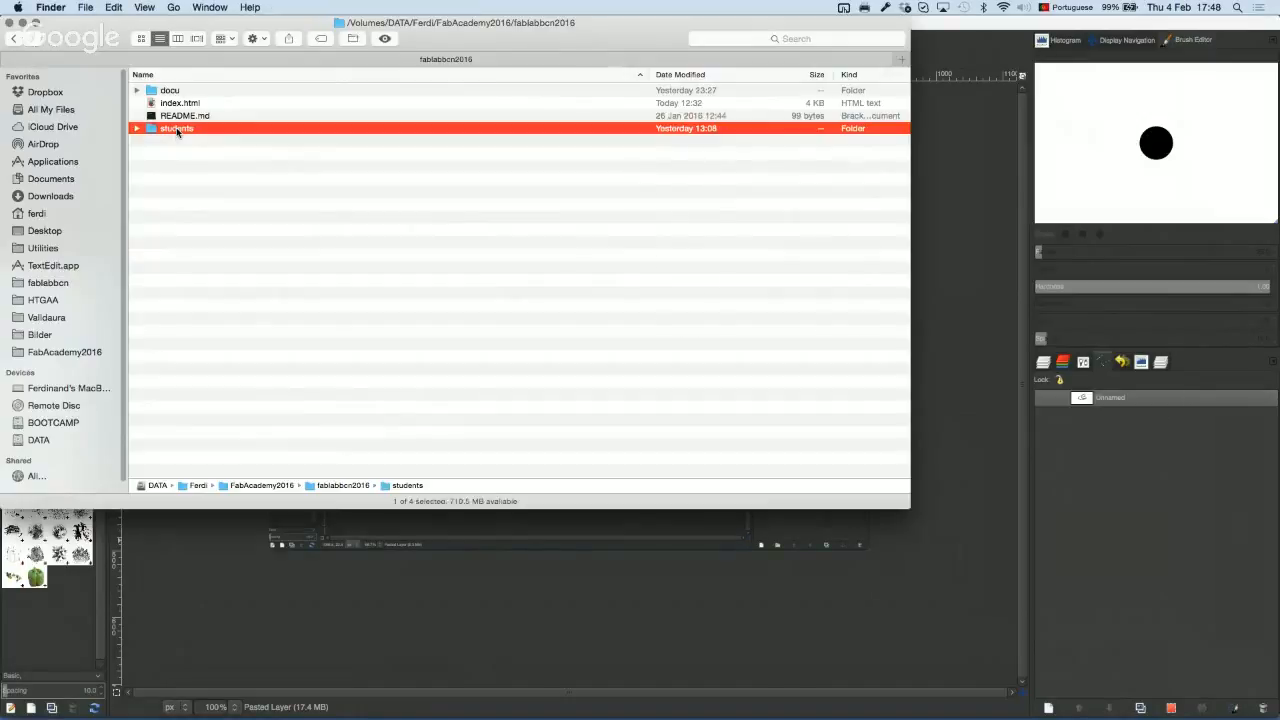
{"action": "double_click", "coordinate": [176, 127]}
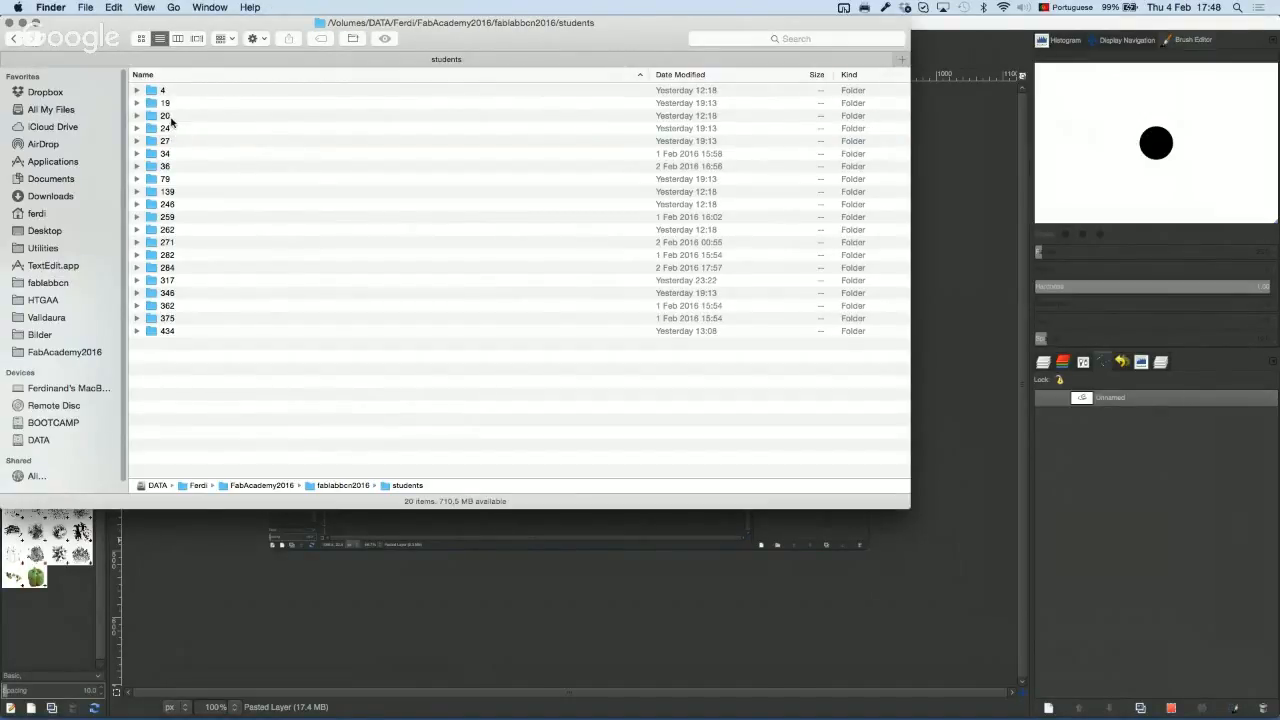
{"action": "double_click", "coordinate": [170, 117]}
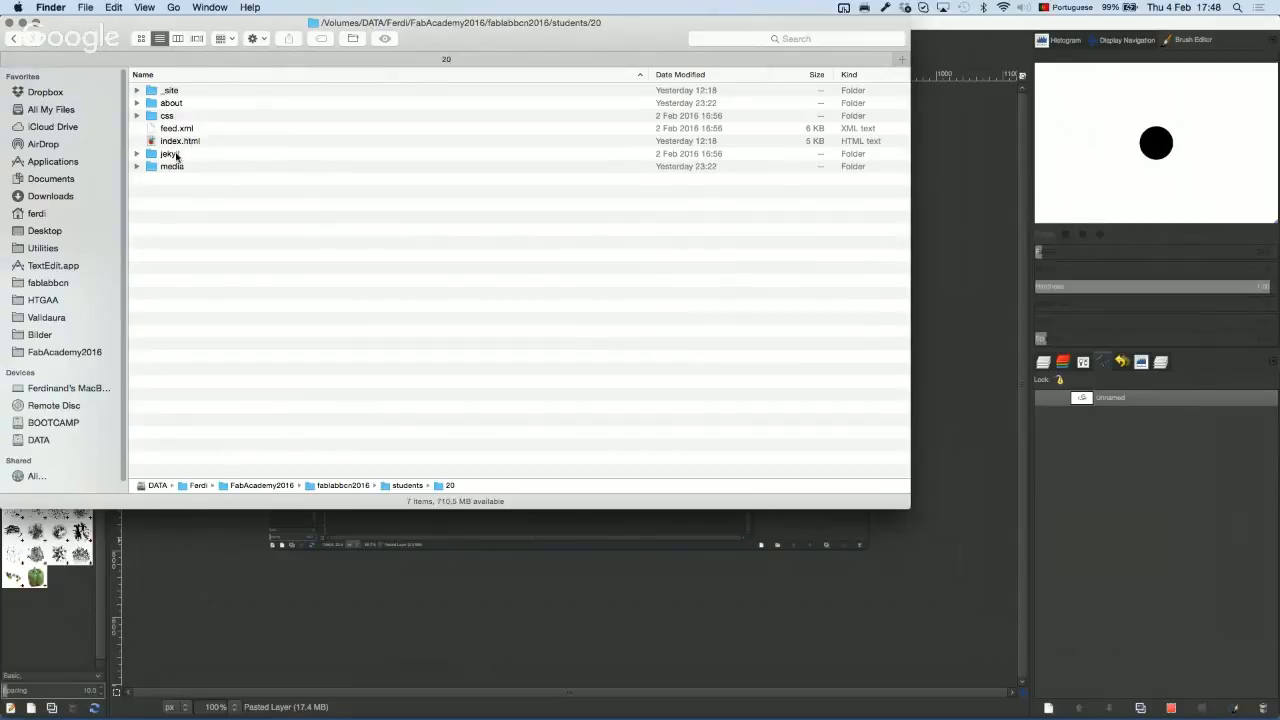
{"action": "double_click", "coordinate": [173, 166]}
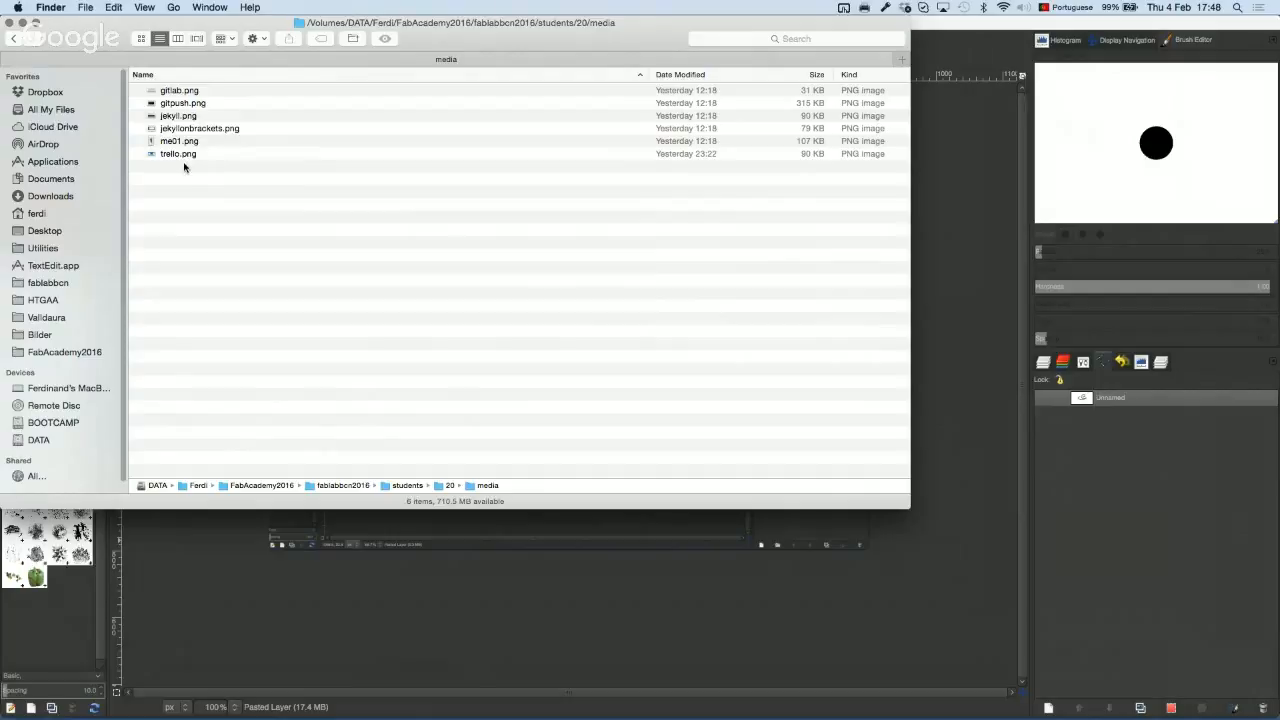
{"action": "key", "text": "super+Tab"}
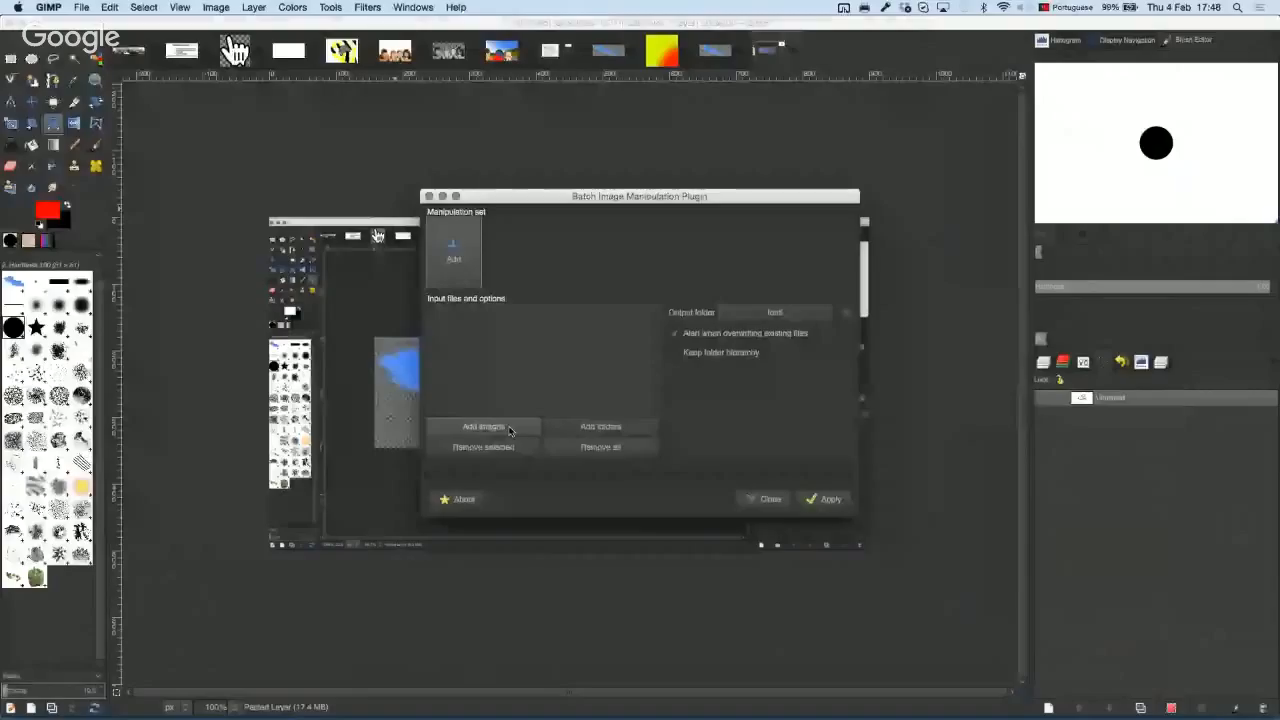
Step: Add the six images from student 20's media folder to the batch input list
{"action": "left_click", "coordinate": [600, 427]}
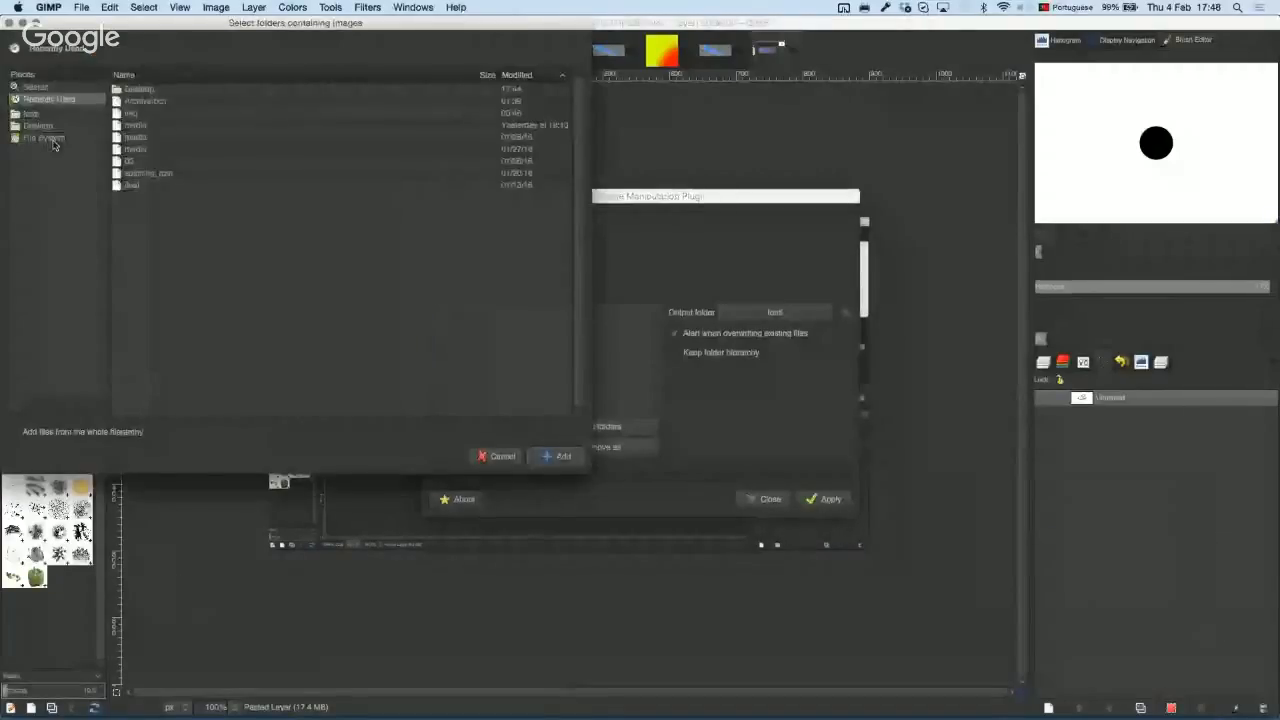
{"action": "double_click", "coordinate": [136, 117]}
{"action": "double_click", "coordinate": [136, 115]}
{"action": "left_click", "coordinate": [138, 137]}
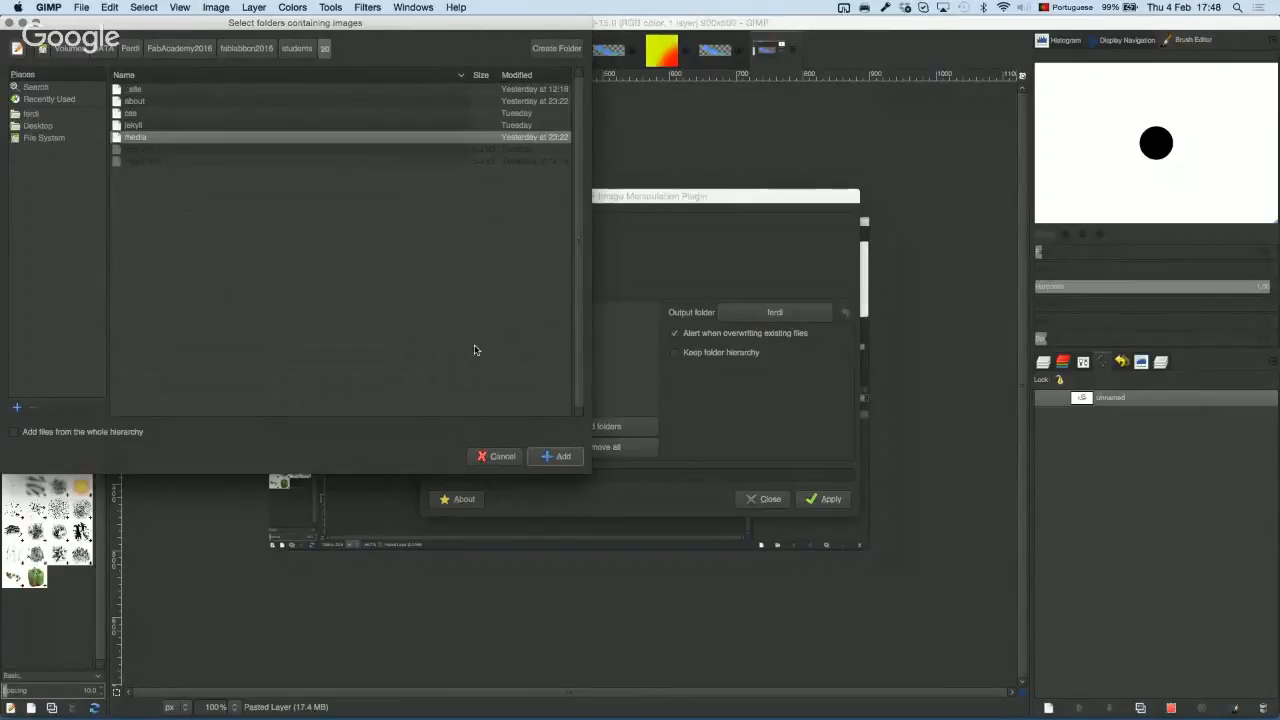
{"action": "left_click", "coordinate": [550, 456]}
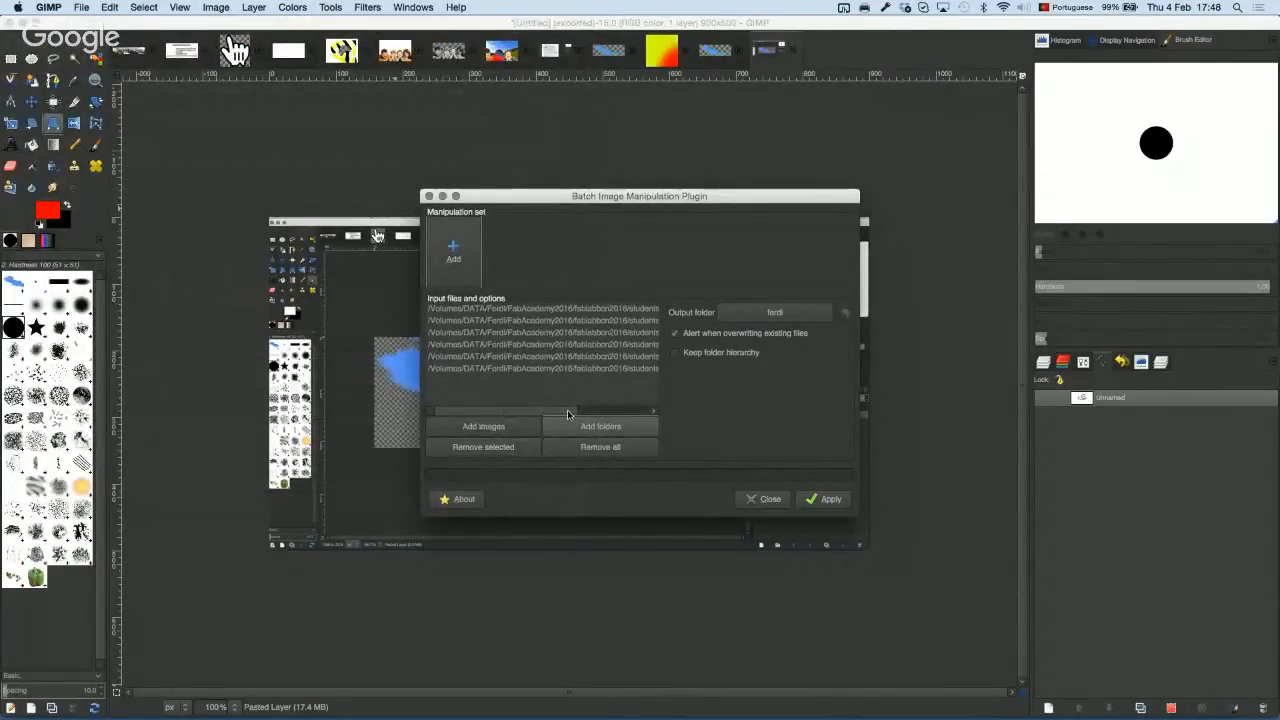
{"action": "left_click", "coordinate": [454, 253]}
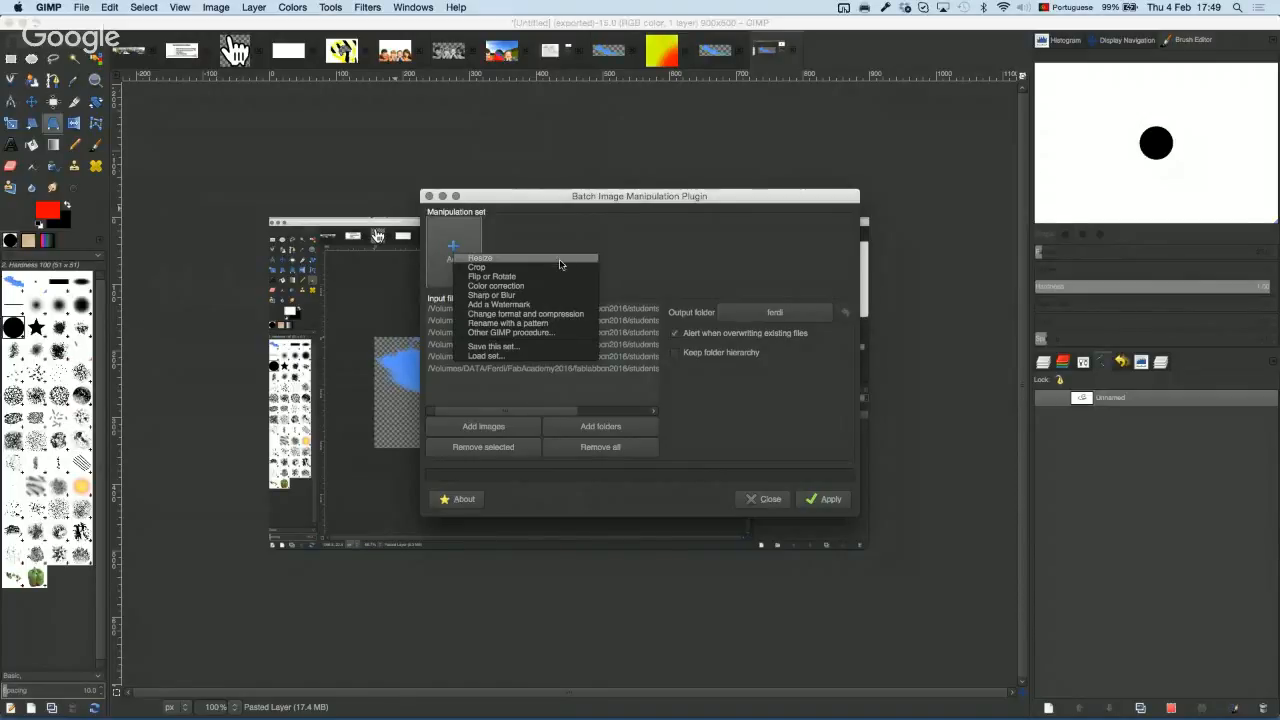
Step: Add a Change format and compression step that outputs Portable Network Graphics (.png)
{"action": "left_click", "coordinate": [573, 316]}
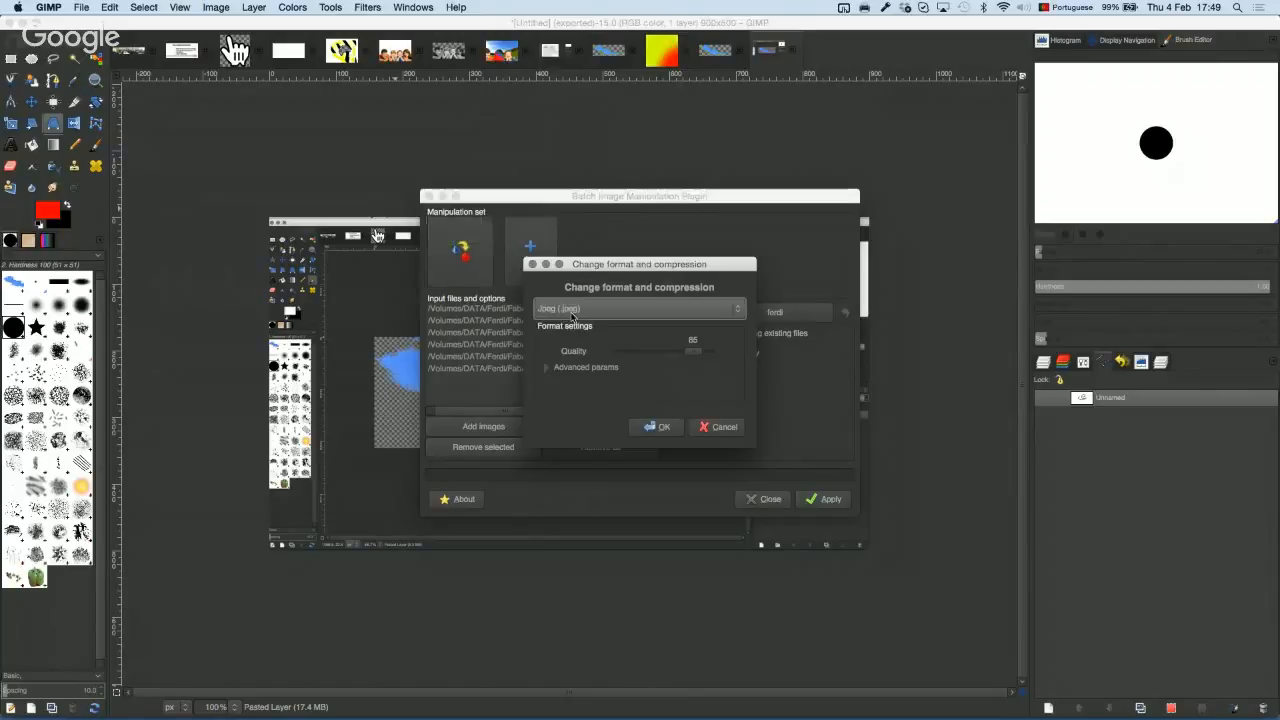
{"action": "left_click", "coordinate": [632, 308]}
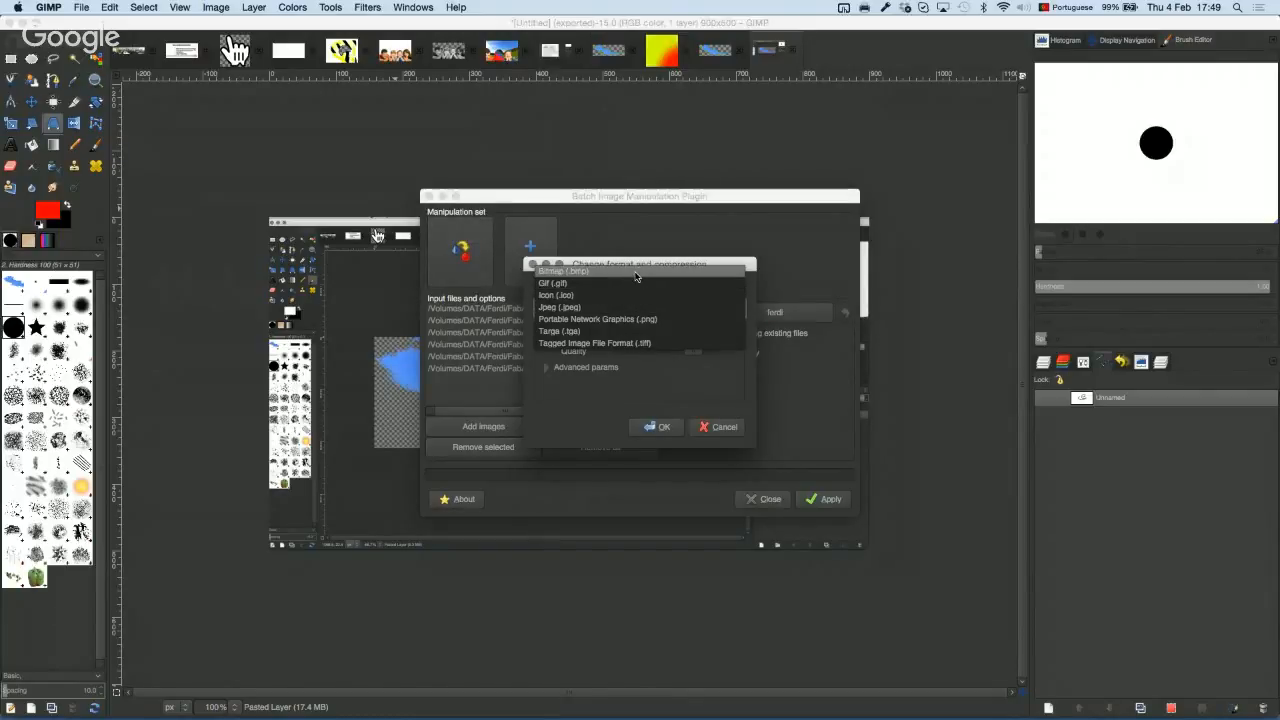
{"action": "left_click", "coordinate": [660, 320]}
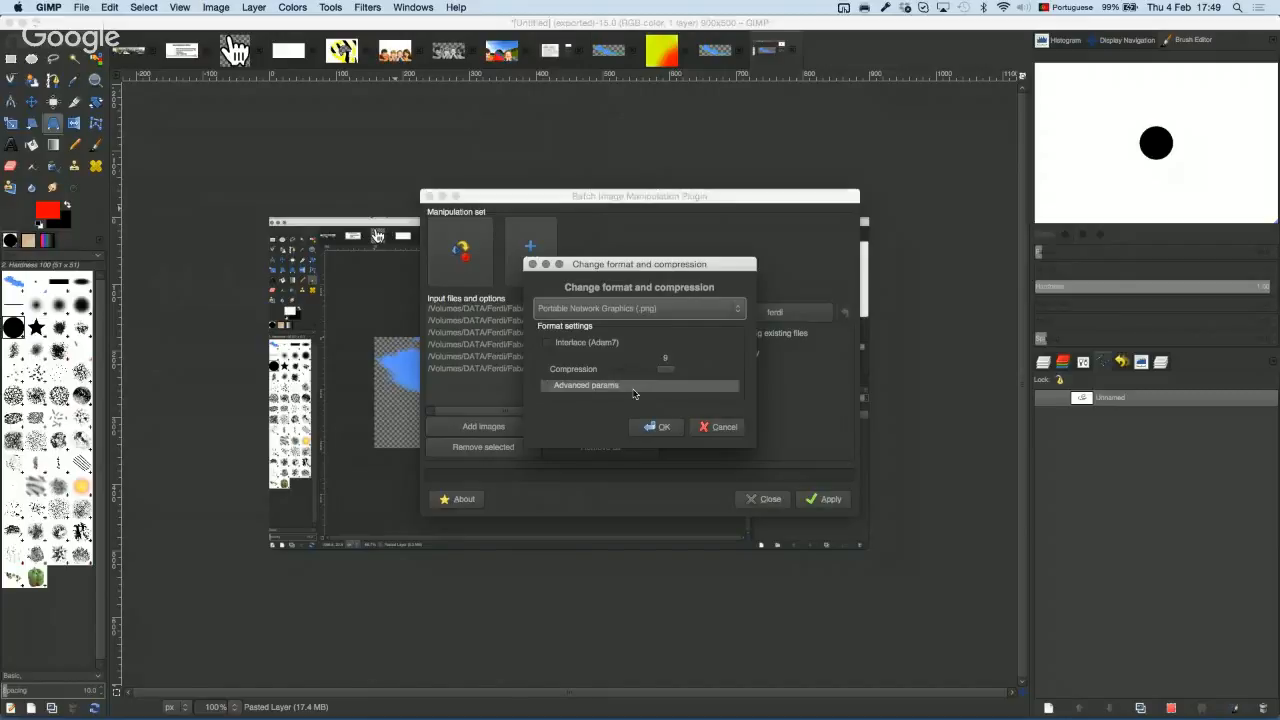
{"action": "left_click", "coordinate": [657, 427]}
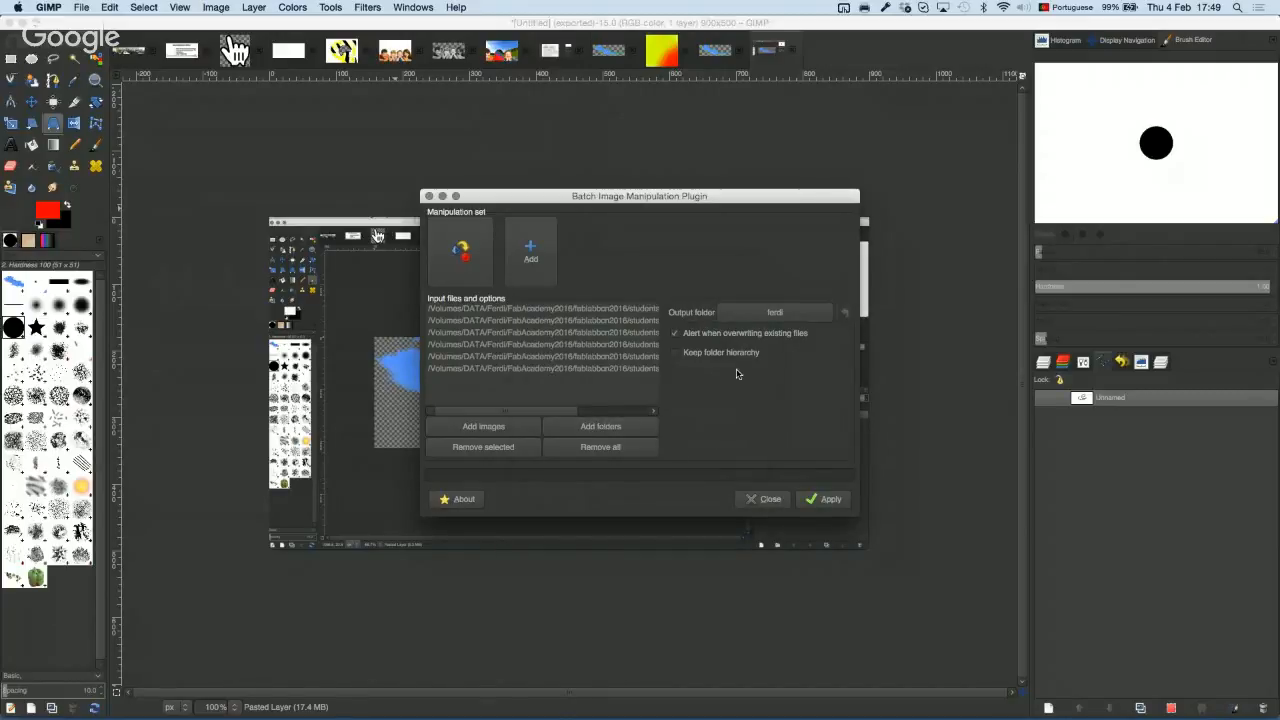
Step: Set a new Desktop folder named 'test' as output and run the batch conversion
{"action": "left_click", "coordinate": [776, 313]}
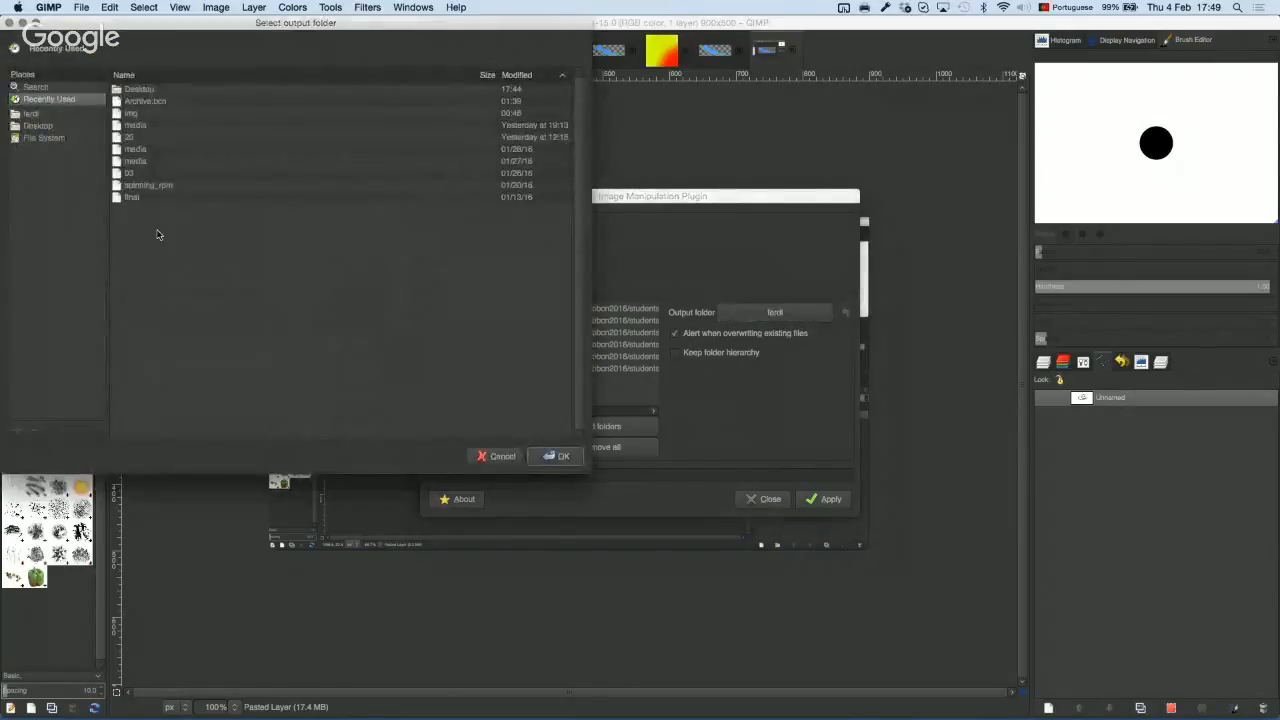
{"action": "left_click", "coordinate": [40, 128]}
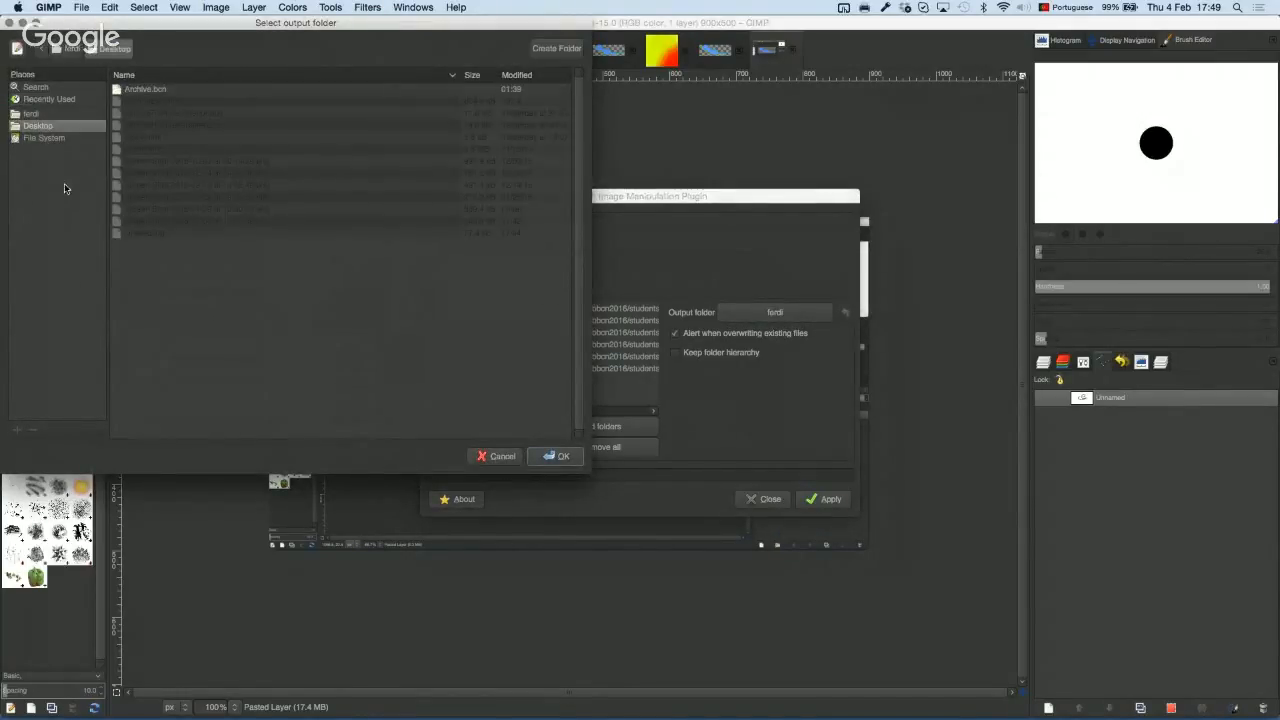
{"action": "left_click", "coordinate": [545, 51]}
{"action": "type", "text": "test"}
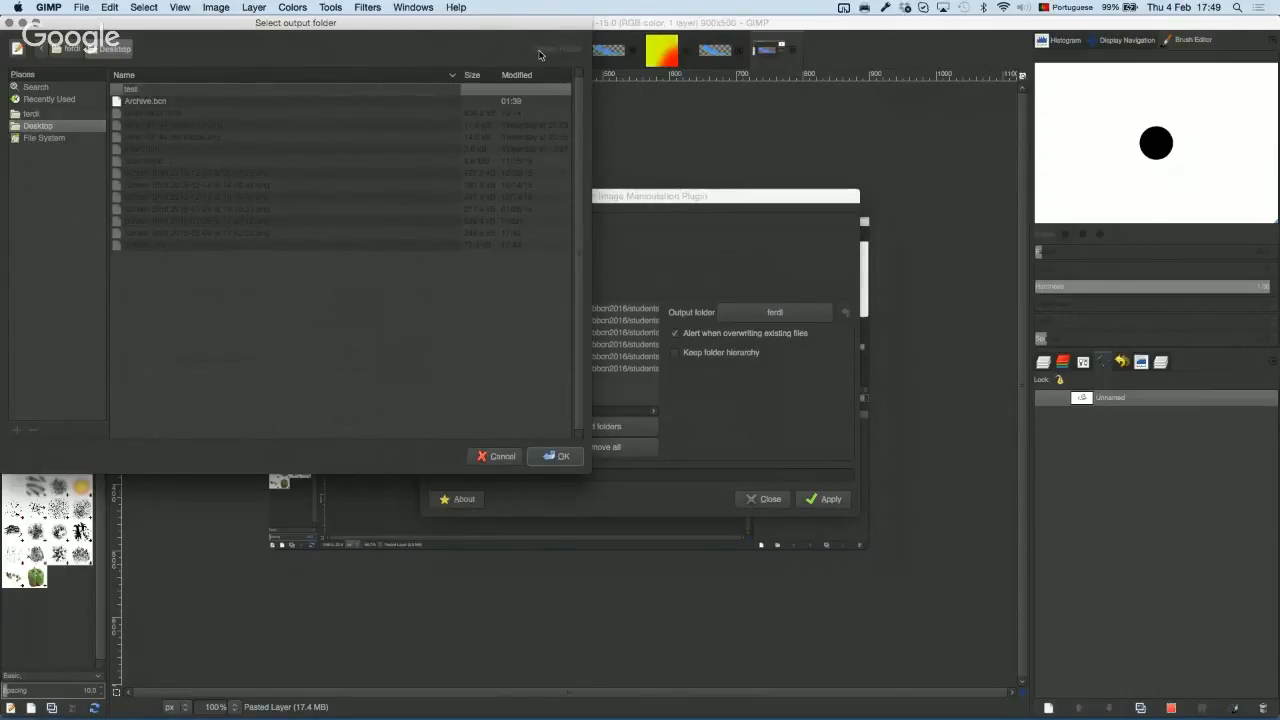
{"action": "key", "text": "Return"}
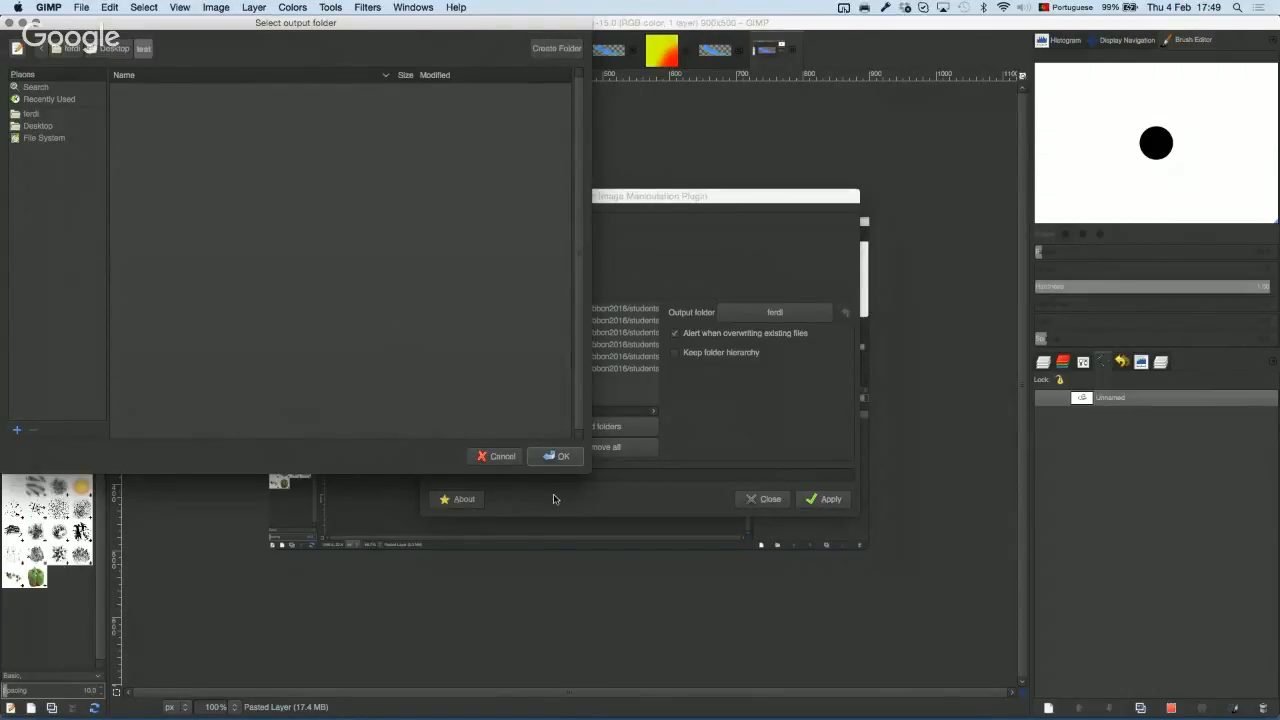
{"action": "left_click", "coordinate": [561, 457]}
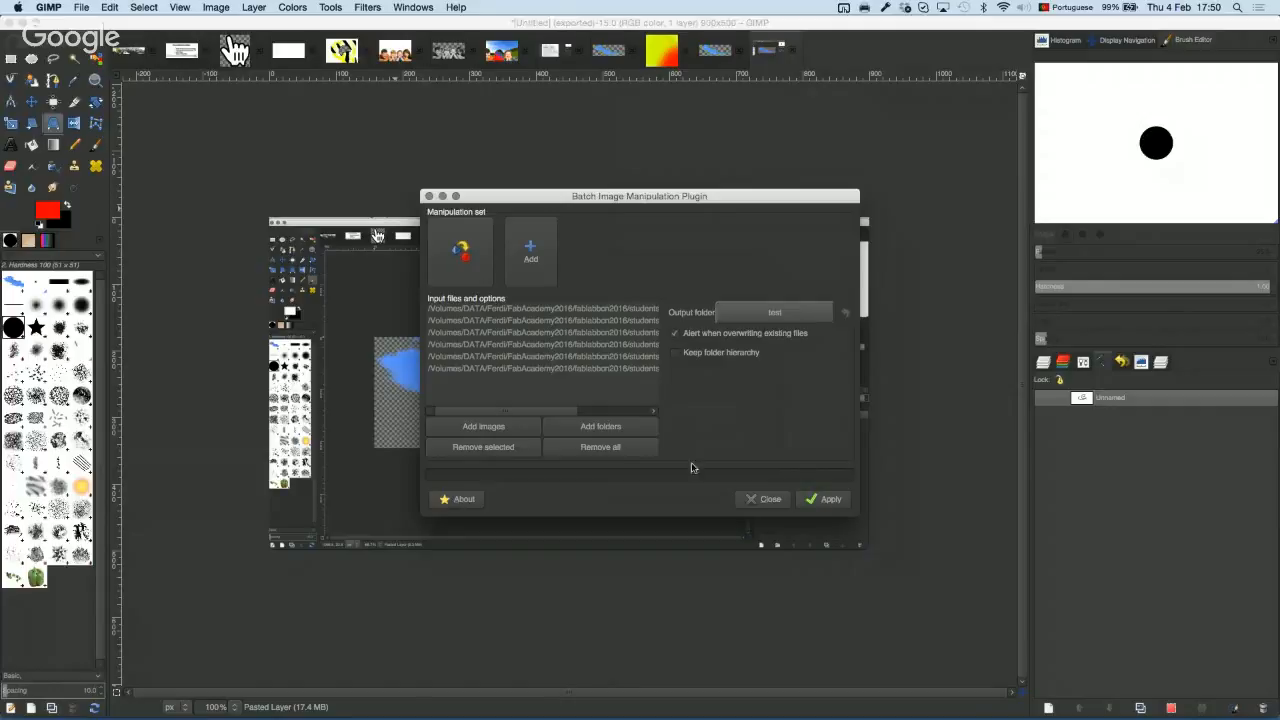
{"action": "left_click", "coordinate": [822, 498]}
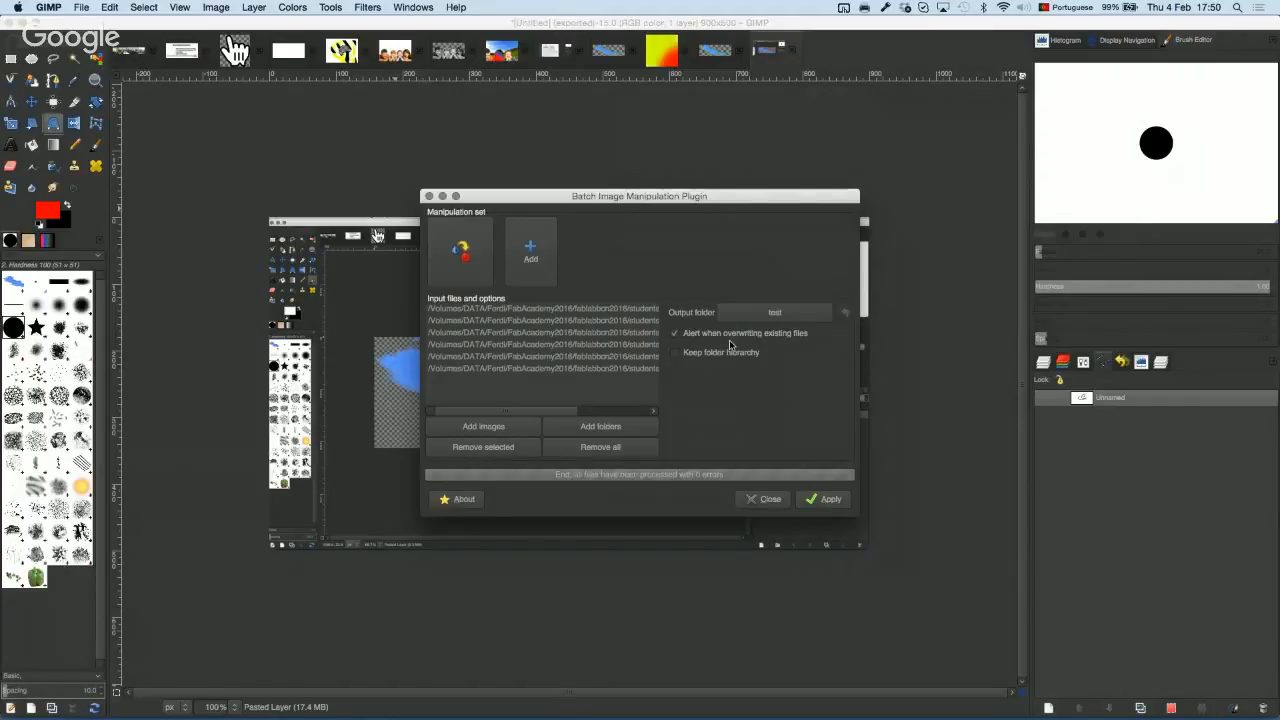
{"action": "key", "text": "F11"}
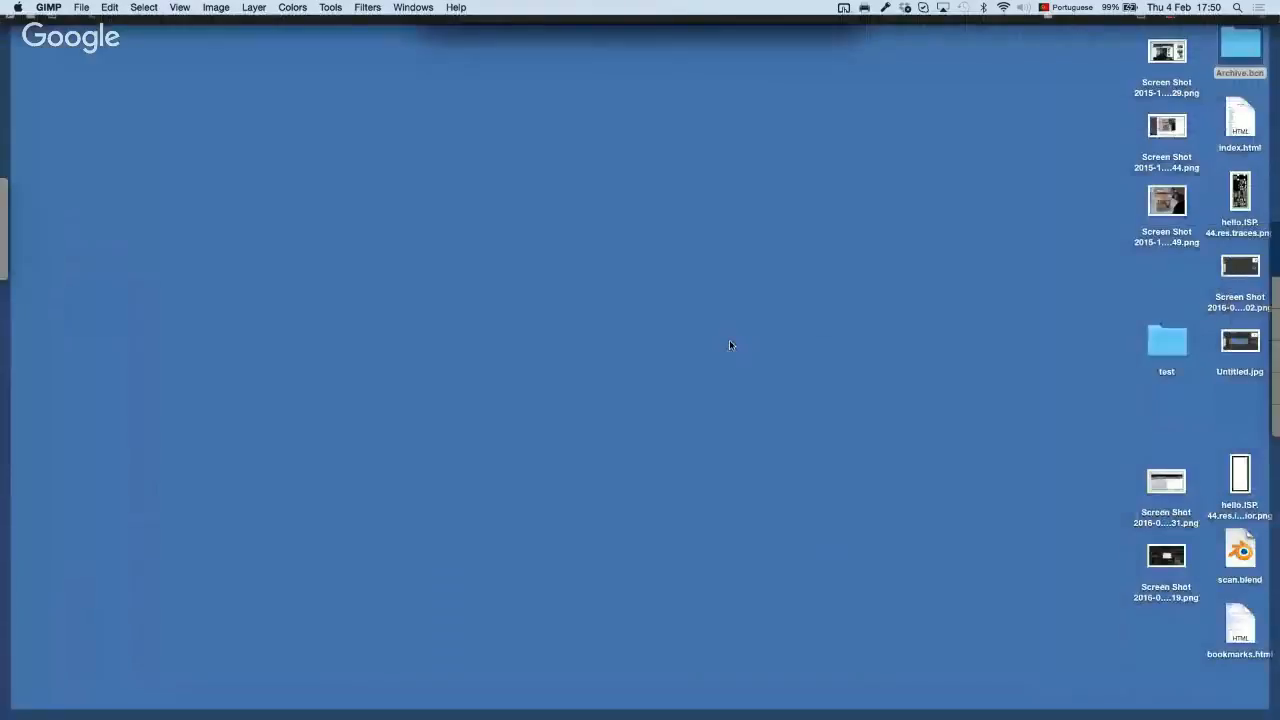
Step: Open the Desktop test folder and Quick Look preview gitlab.png, then close the preview
{"action": "double_click", "coordinate": [1163, 350]}
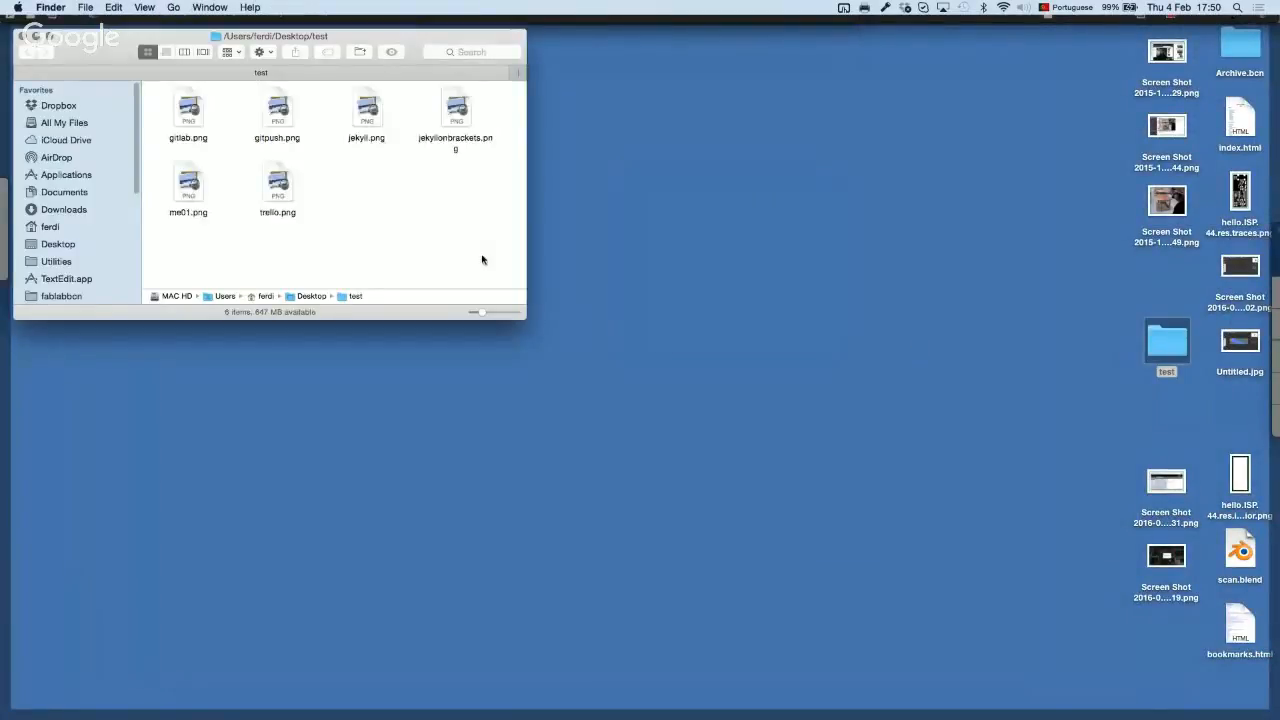
{"action": "left_click", "coordinate": [190, 110]}
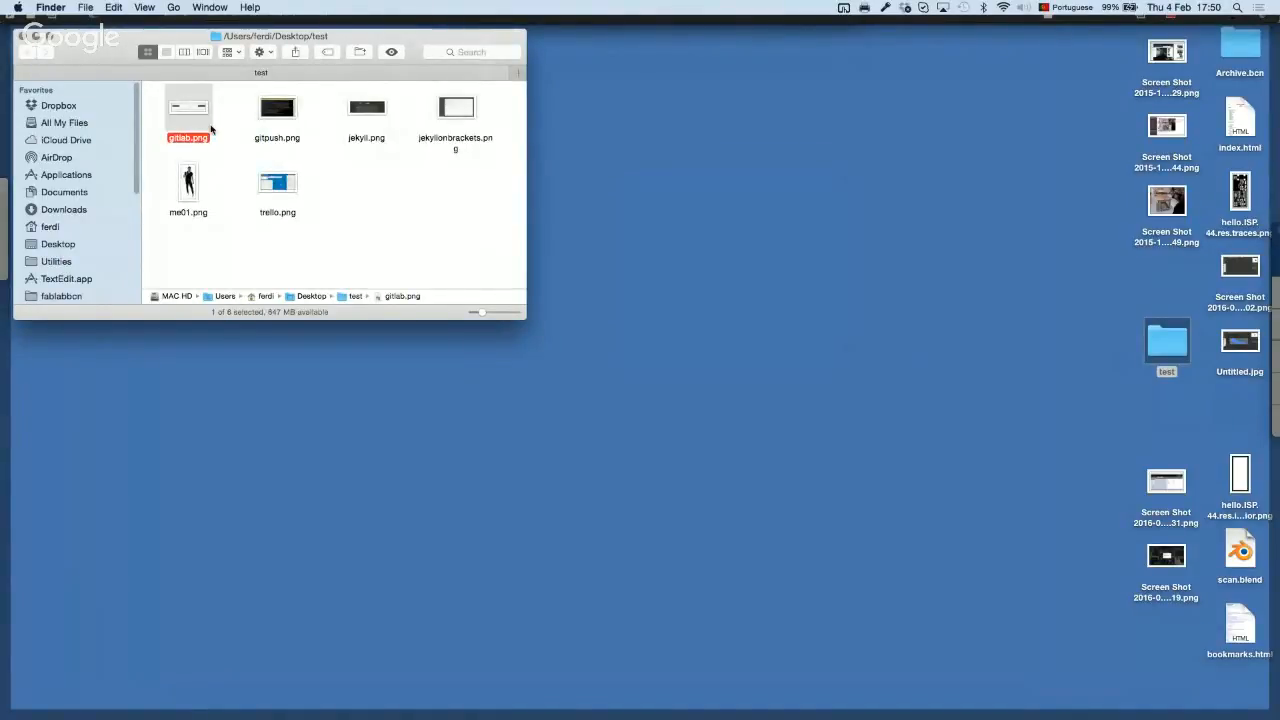
{"action": "key", "text": "space"}
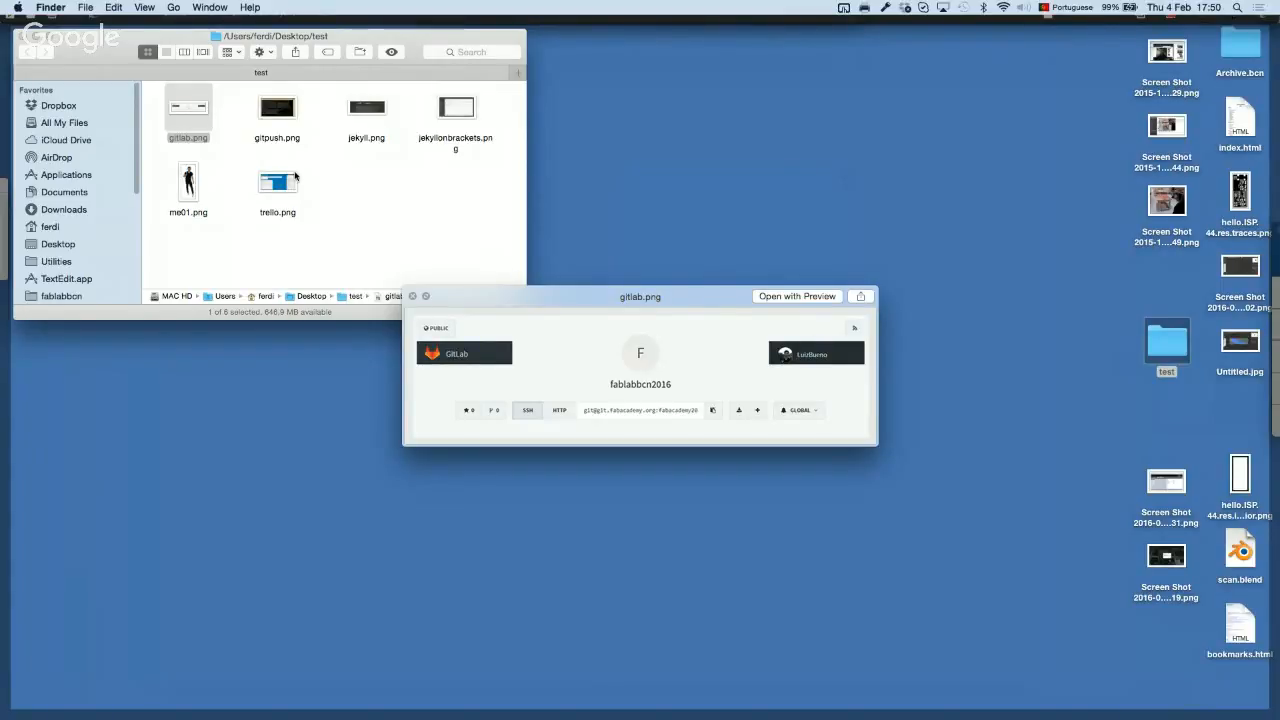
{"action": "left_click", "coordinate": [412, 296]}
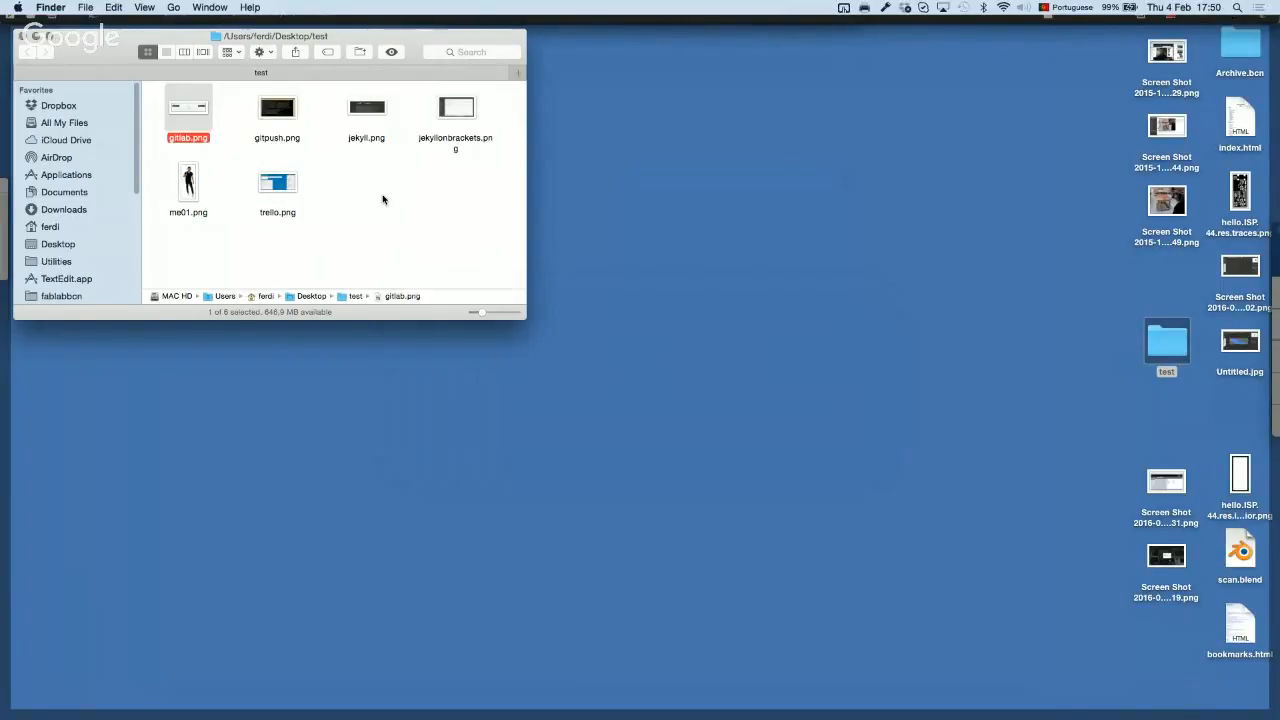